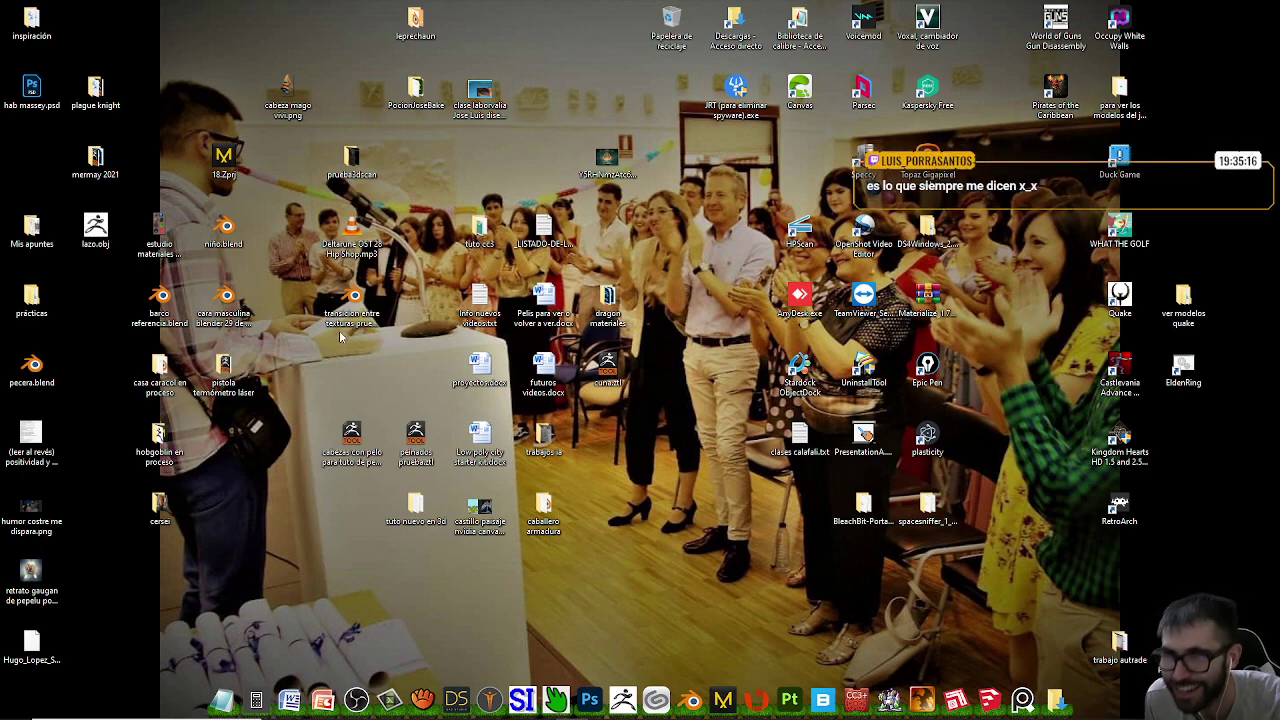
Step: Open hab massey.psd from the desktop in Photoshop, assigning the Adobe RGB (1998) working space to it
left_click(38, 93)
double_click(38, 93)
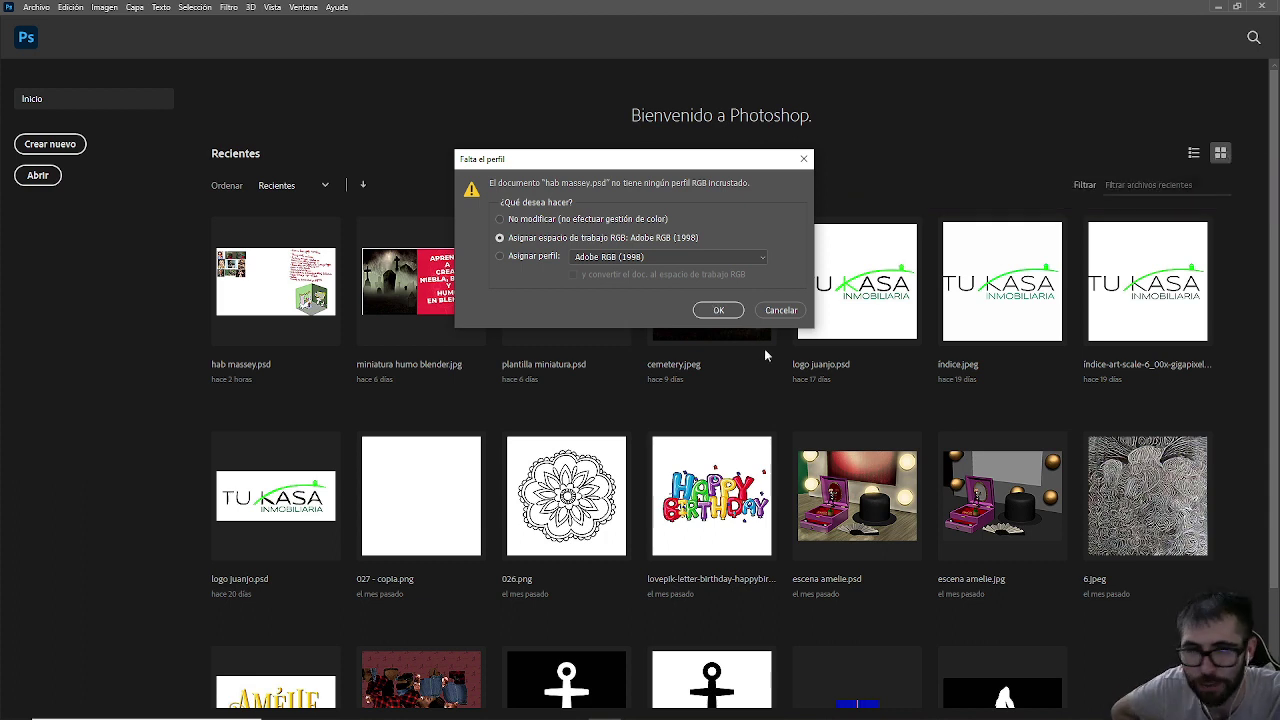
left_click(718, 310)
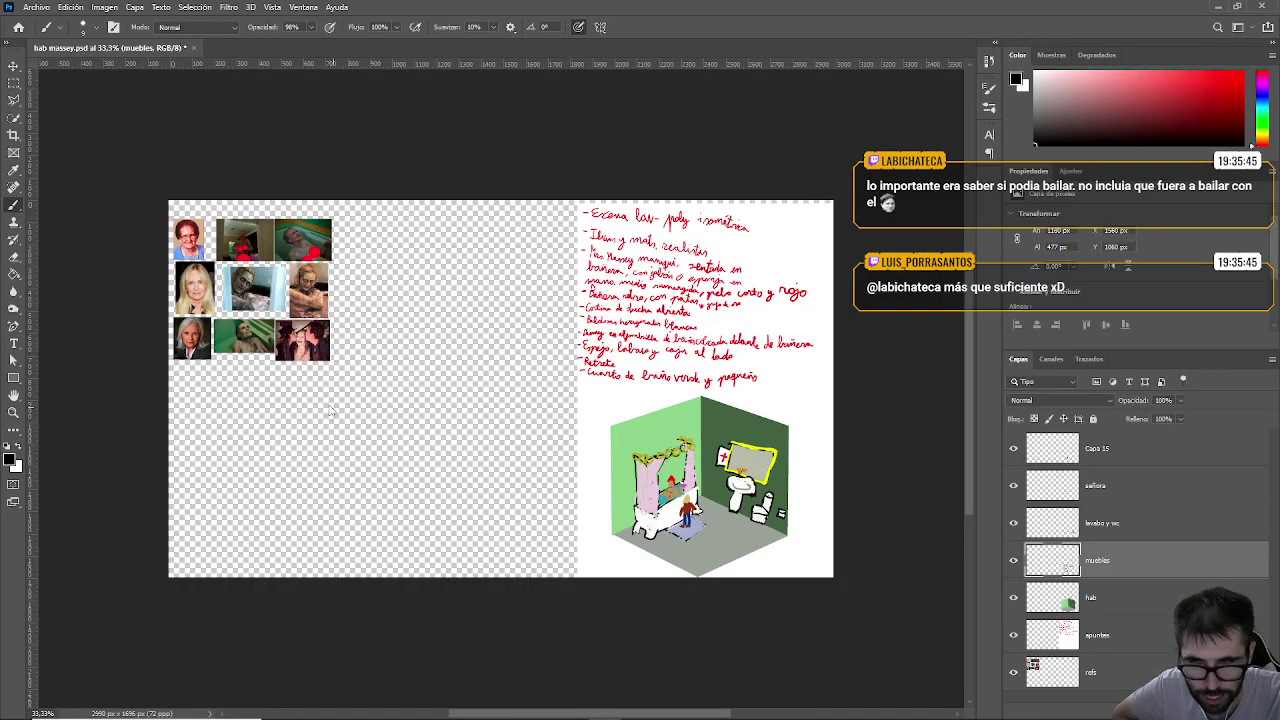
Step: Examine the grid of reference photos, the handwritten scene notes and the isometric bathroom sketch
scroll(331, 409, "up", 2, "alt")
scroll(277, 408, "up", 10, "alt")
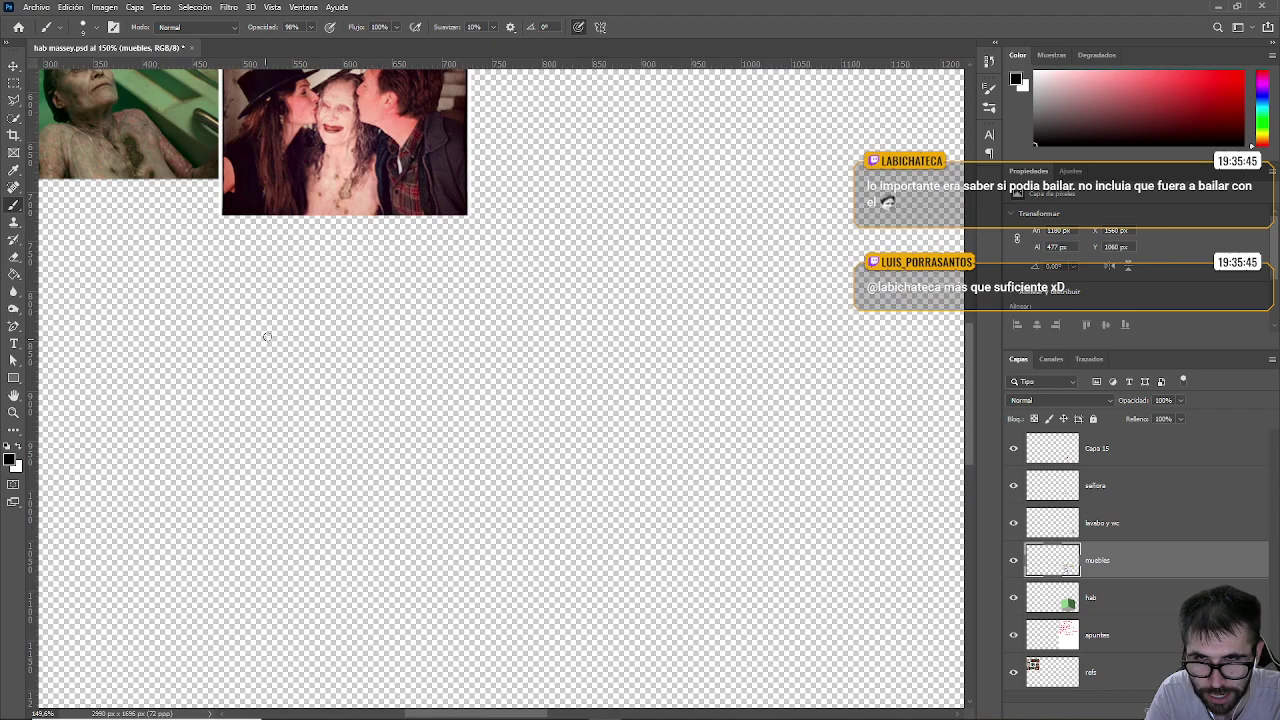
left_click_drag(267, 337, 619, 658)
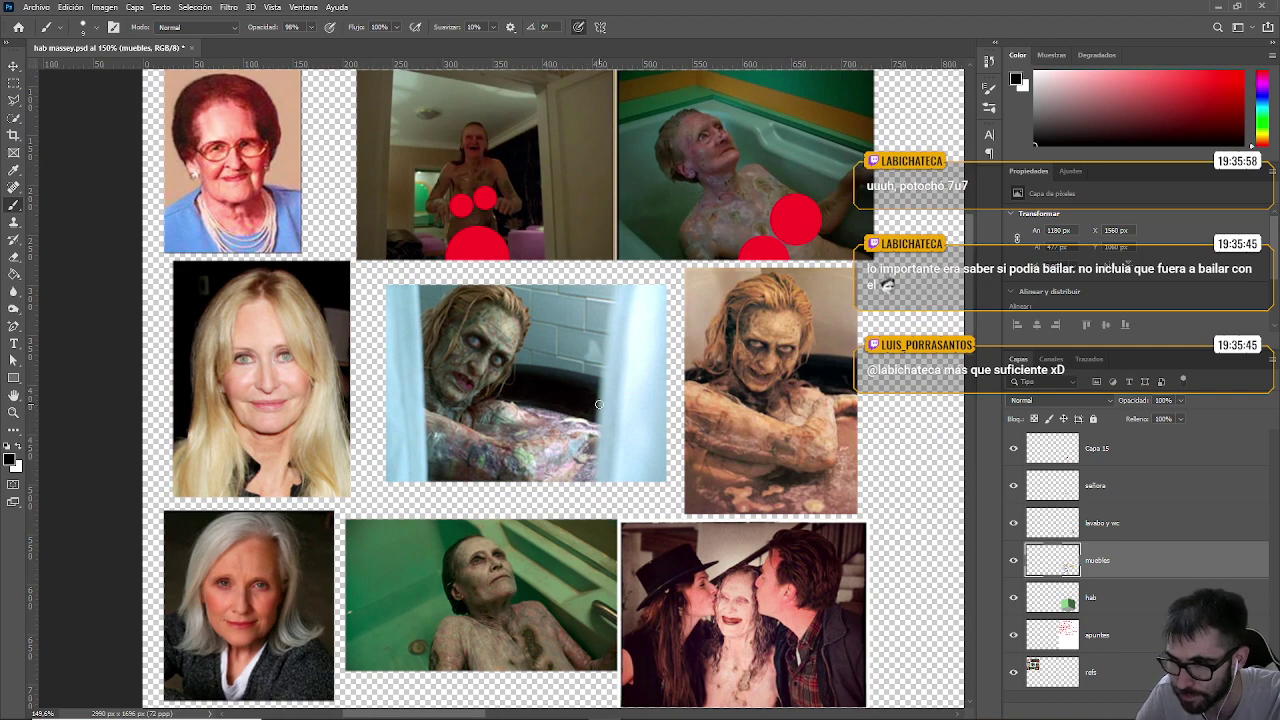
scroll(598, 404, "down", 5, "alt")
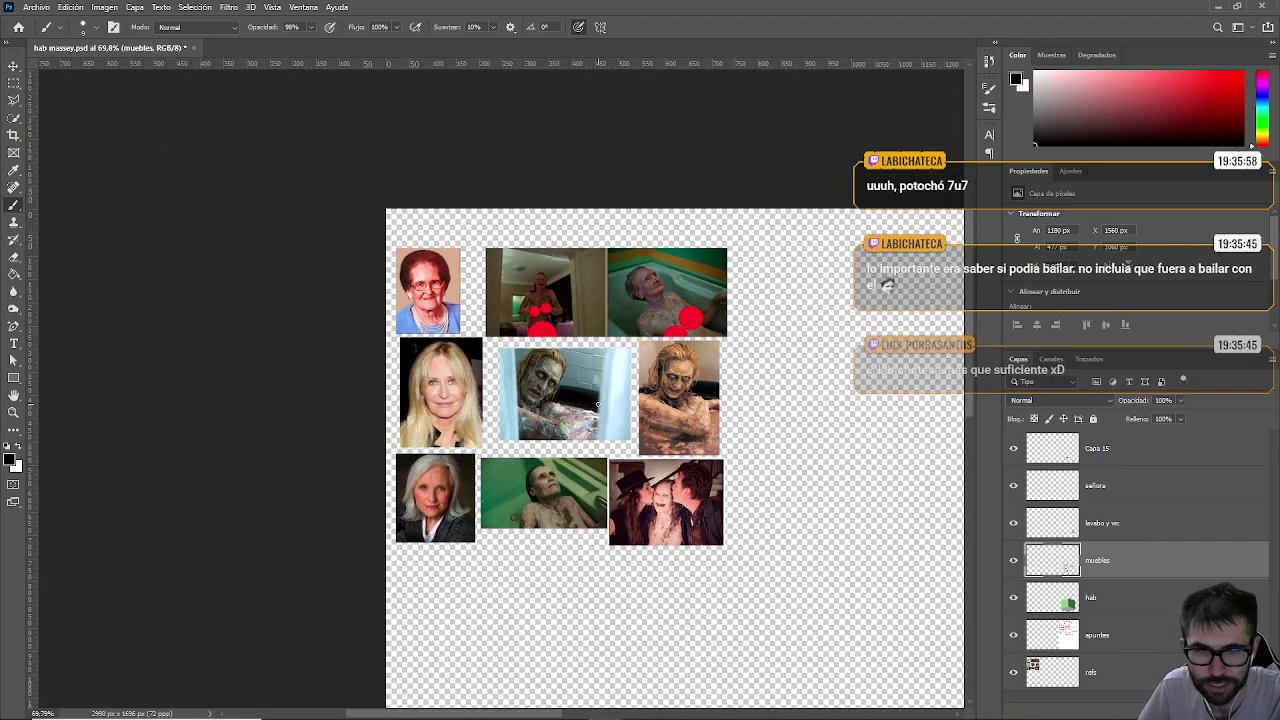
scroll(591, 381, "down", 2, "alt")
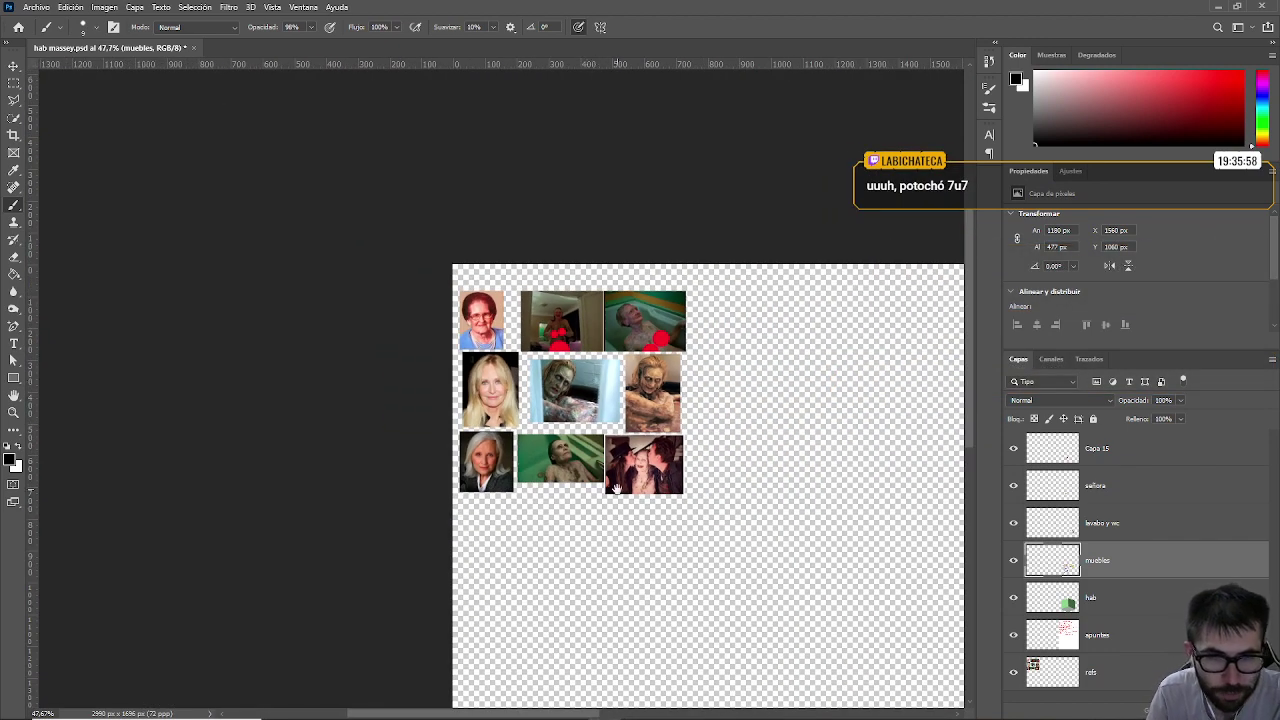
mouse_move(587, 483)
left_mouse_down()
mouse_move(432, 399)
mouse_move(301, 381)
mouse_move(224, 404)
mouse_move(184, 362)
mouse_move(173, 380)
left_mouse_up()
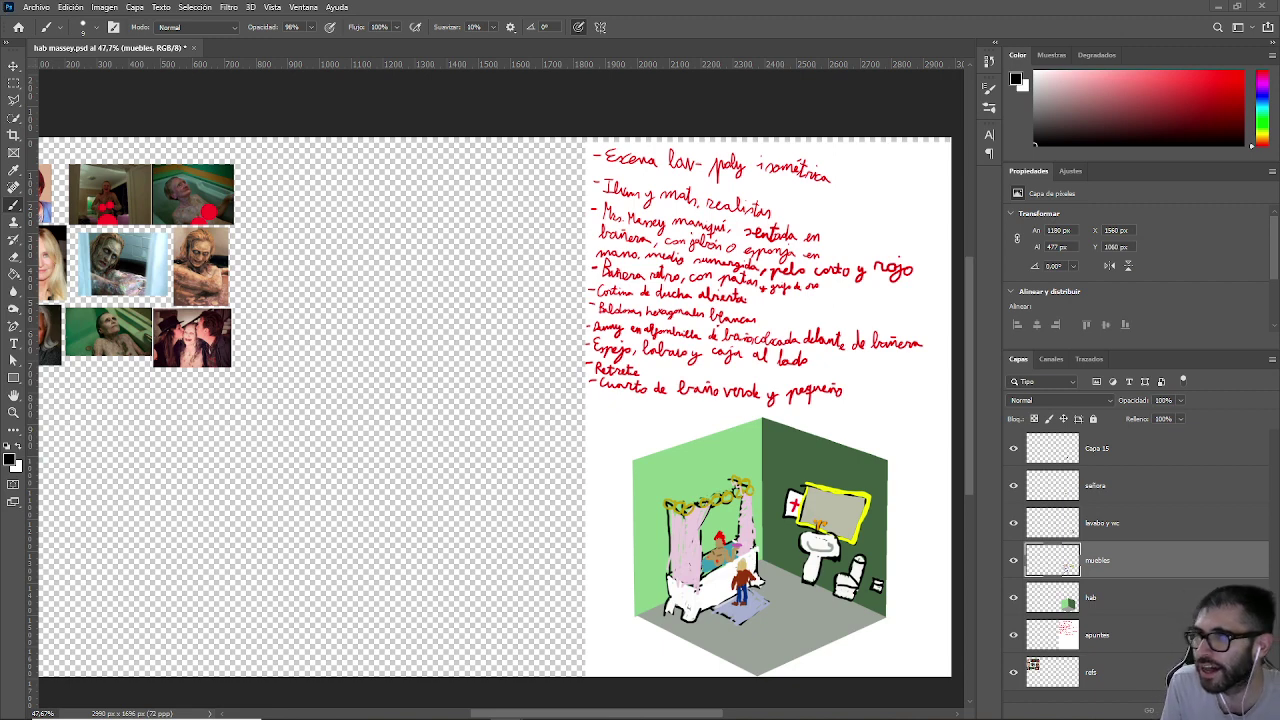
mouse_move(600, 712)
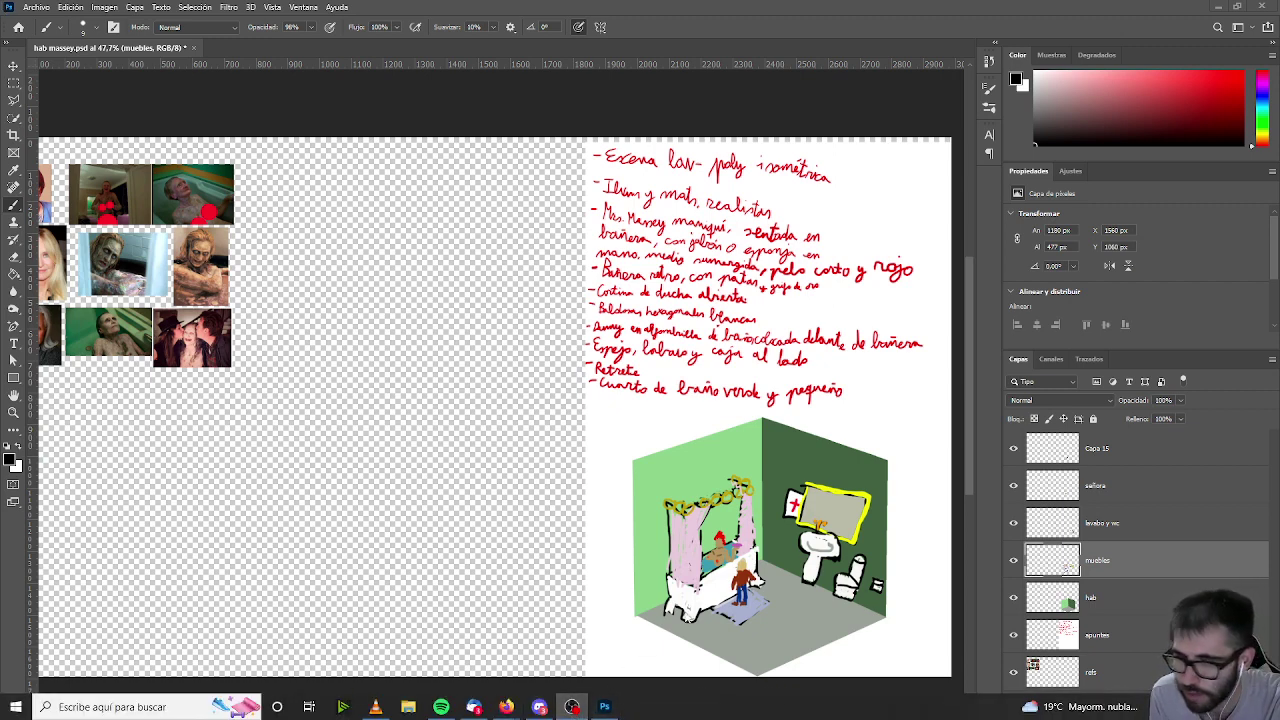
scroll(723, 488, "down", 2, "alt")
scroll(700, 480, "up", 4, "alt")
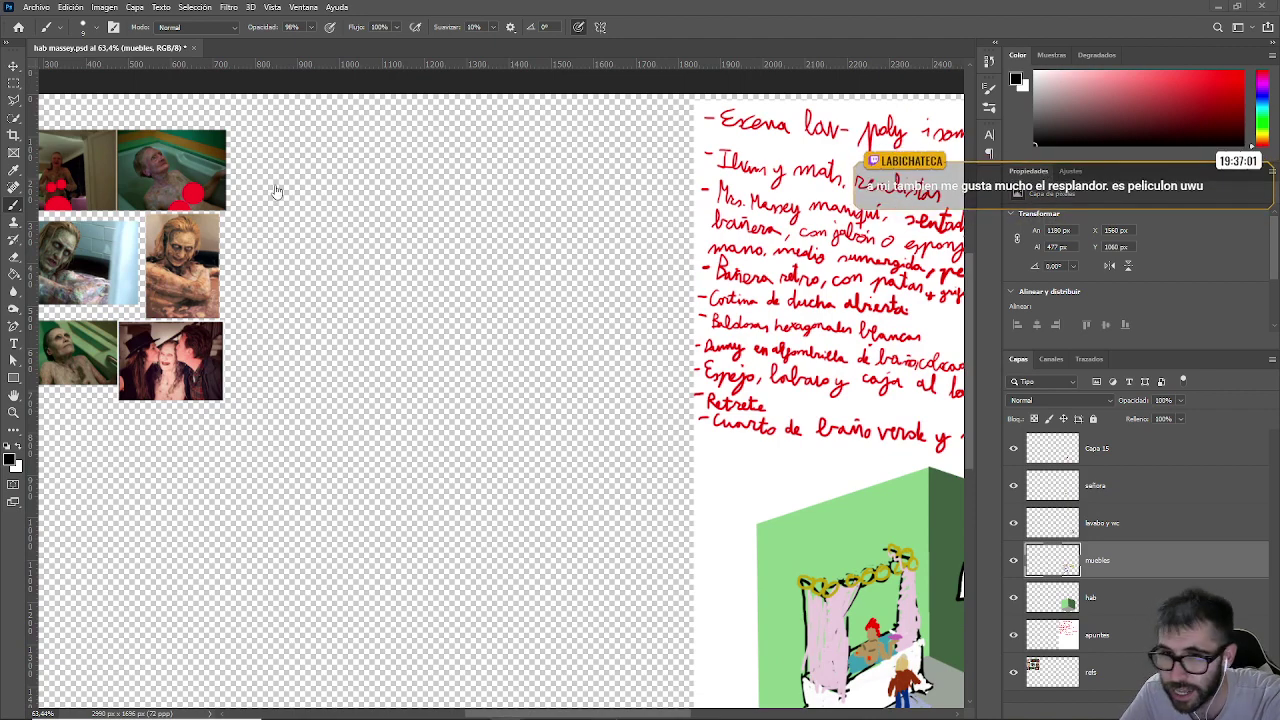
scroll(274, 191, "down", 4, "alt")
scroll(791, 349, "up", 3, "alt")
scroll(797, 335, "up", 2, "alt")
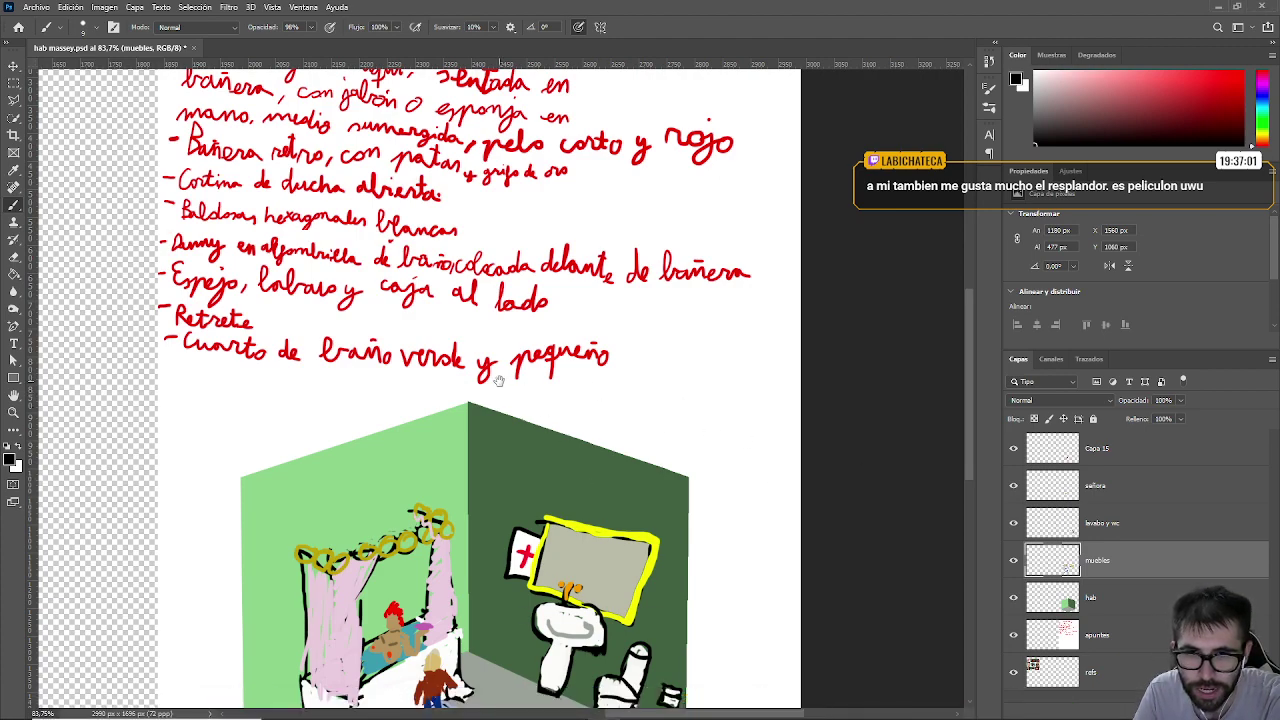
Step: Inspect the character and bathtub reference photos up close and compare them with the whole board
mouse_move(499, 381)
left_mouse_down()
mouse_move(602, 380)
mouse_move(813, 417)
left_mouse_up()
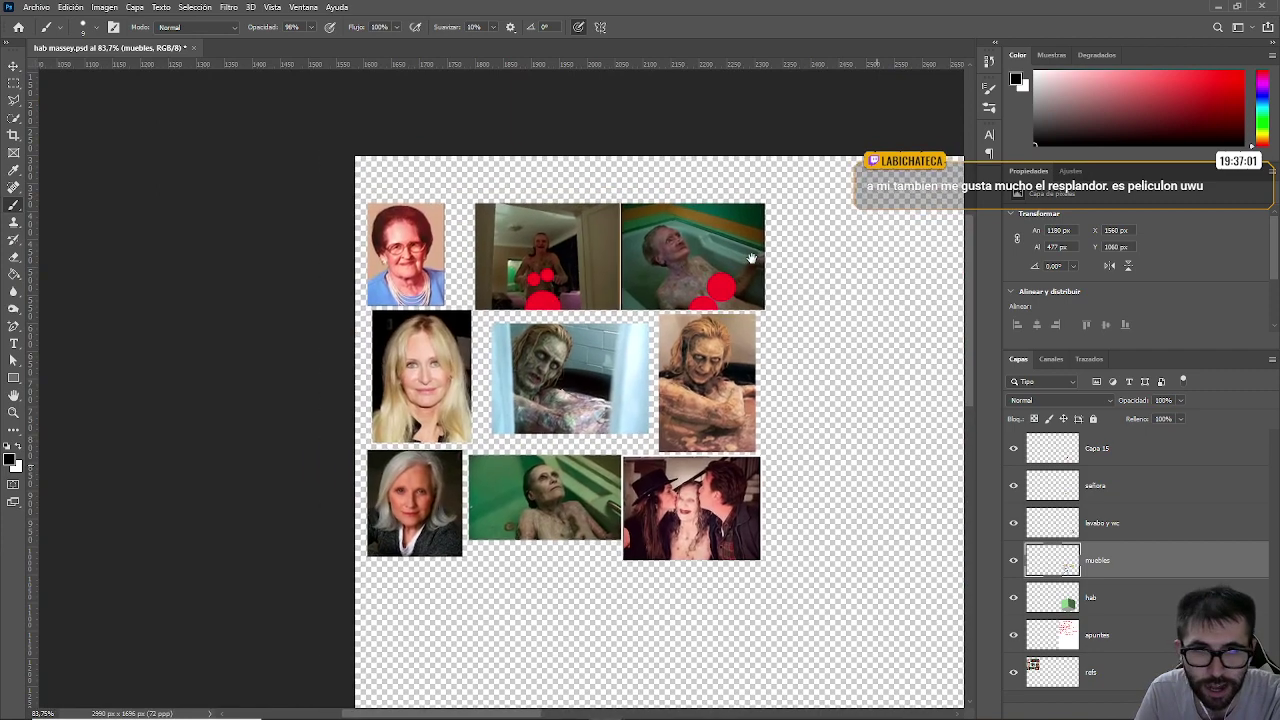
scroll(619, 270, "up", 5, "alt")
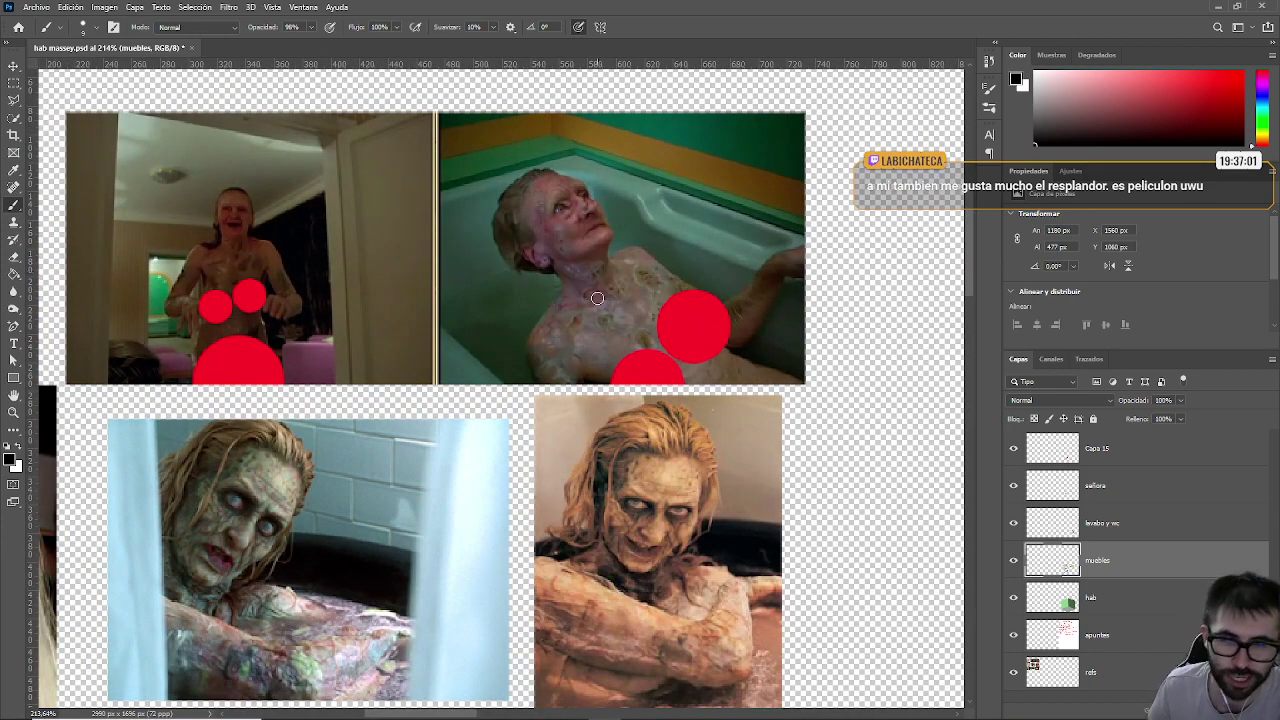
scroll(600, 269, "down", 4, "alt")
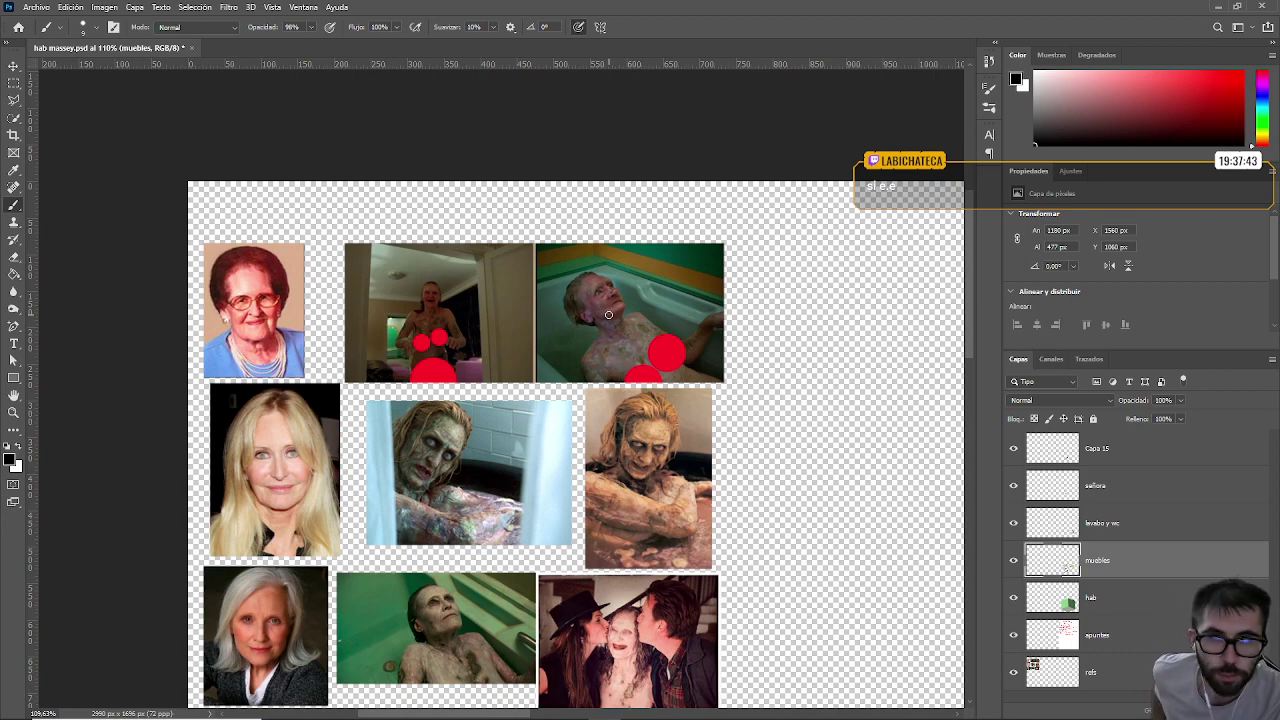
scroll(619, 323, "down", 8, "alt")
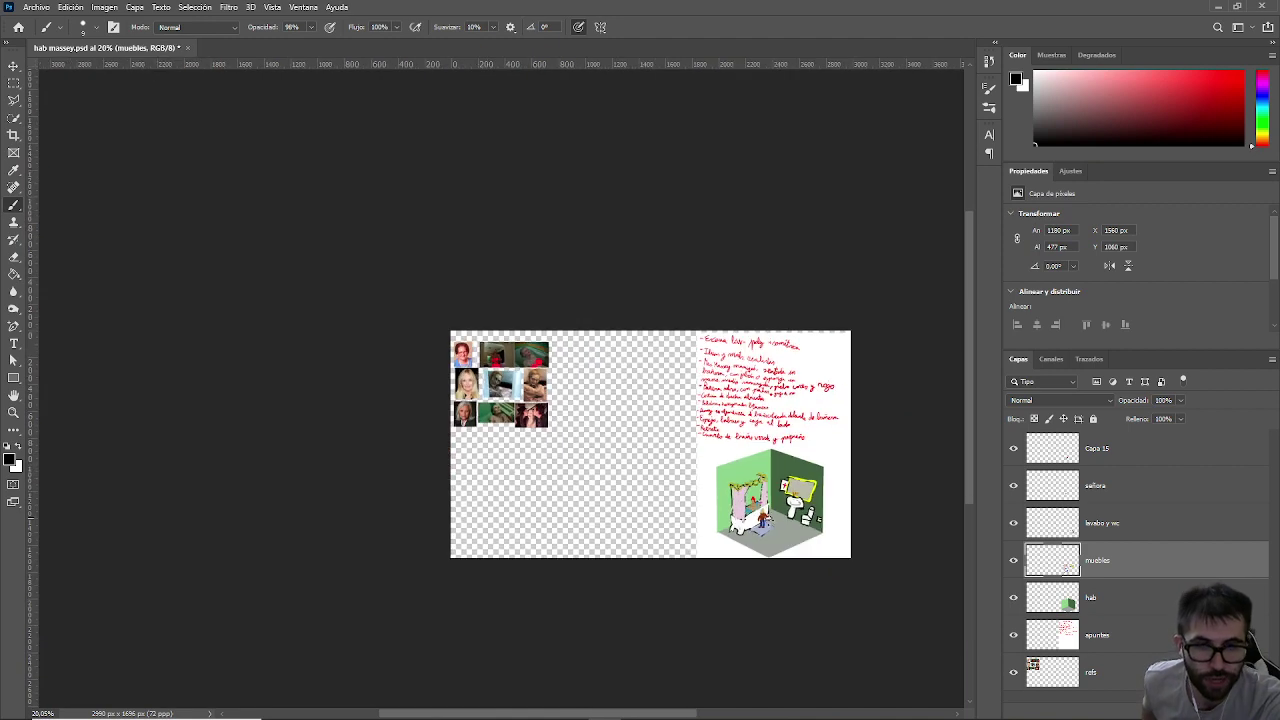
scroll(784, 512, "up", 4, "alt")
scroll(788, 509, "up", 2, "alt")
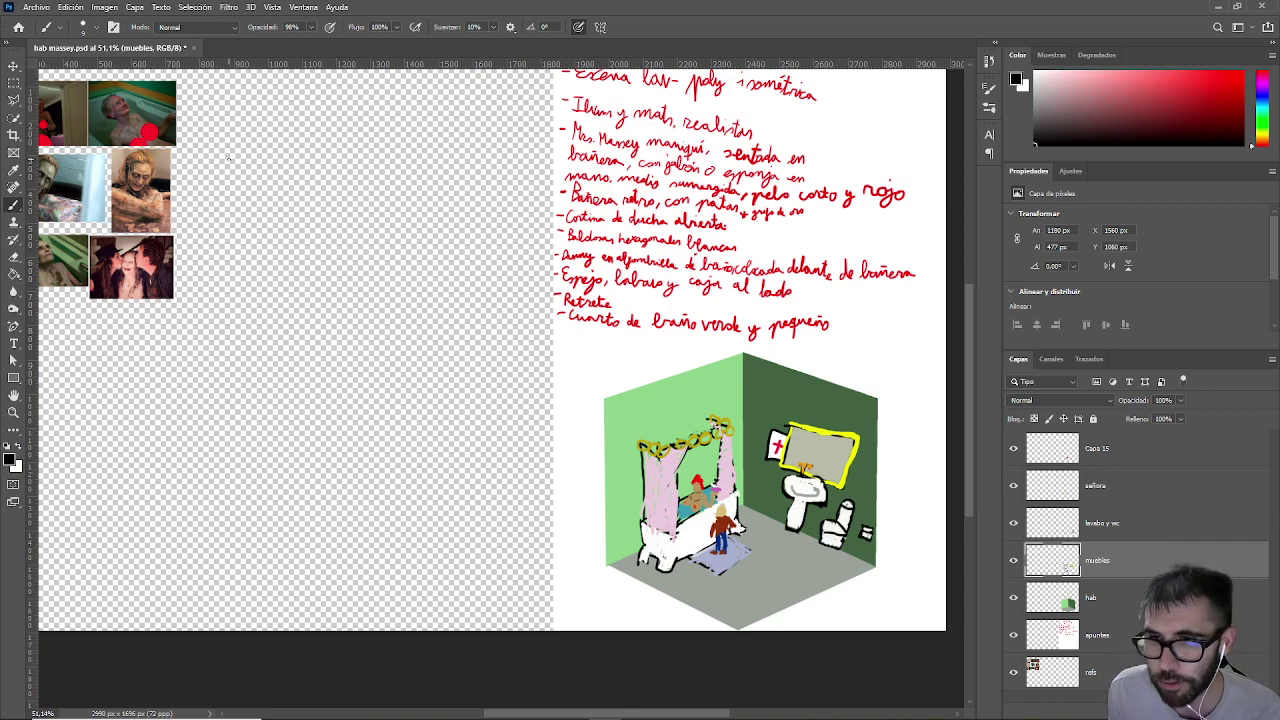
left_click_drag(238, 180, 470, 253)
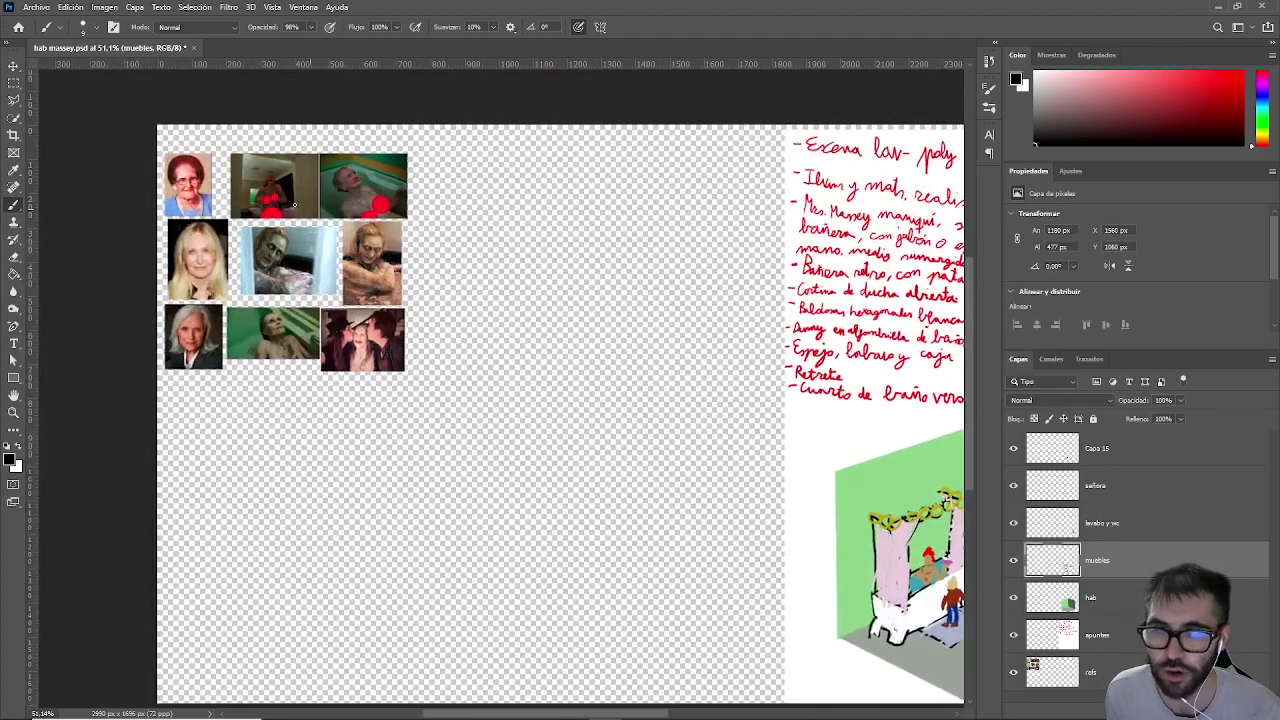
scroll(378, 258, "up", 3, "alt")
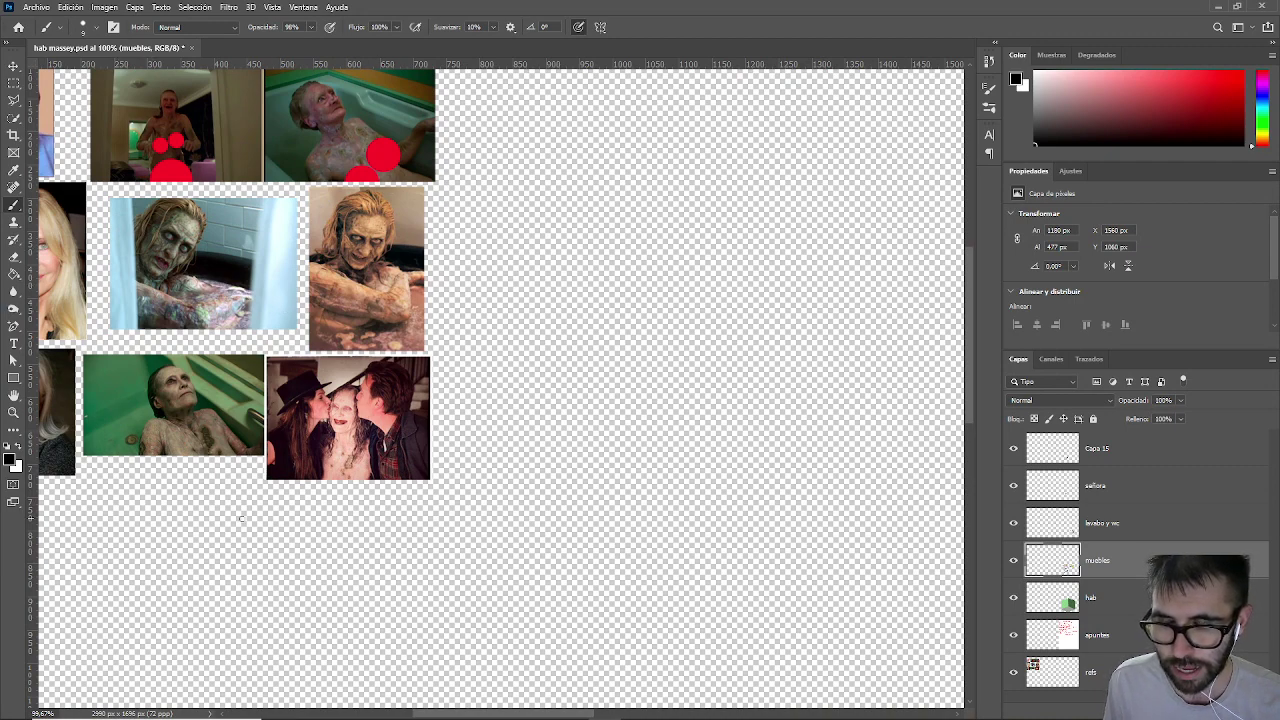
left_click_drag(421, 513, 573, 421)
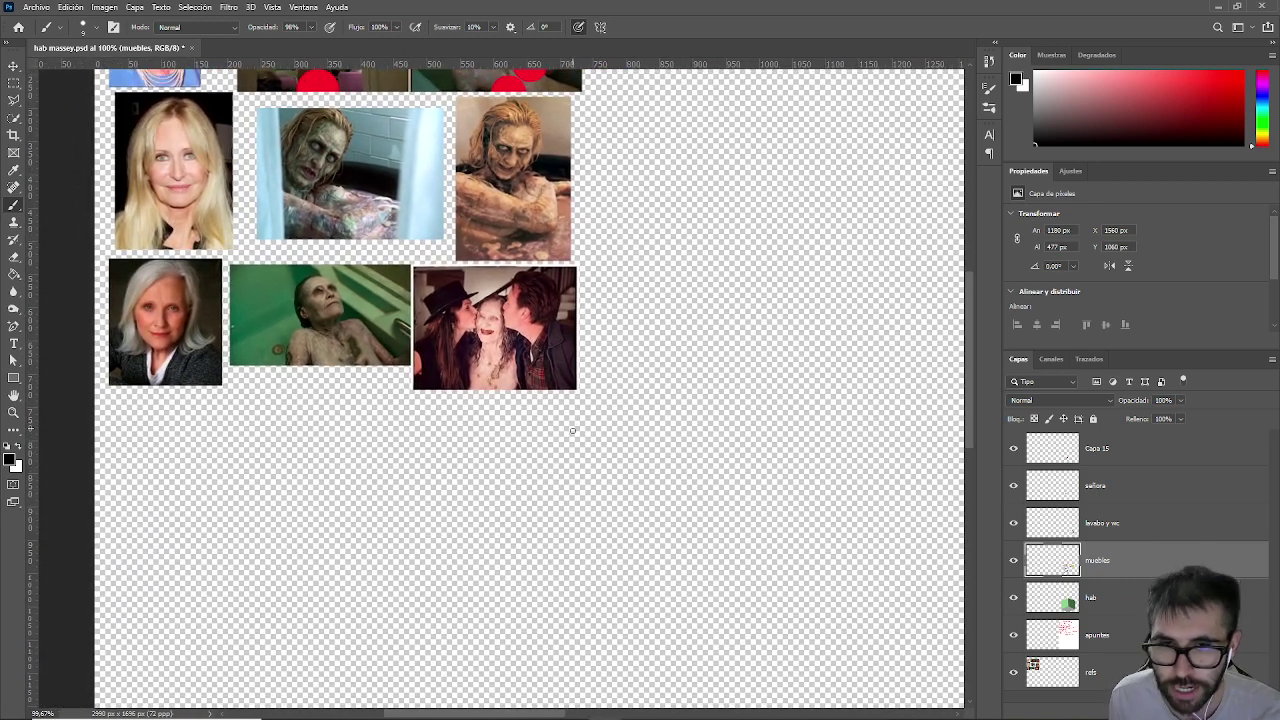
scroll(560, 450, "down", 2, "alt")
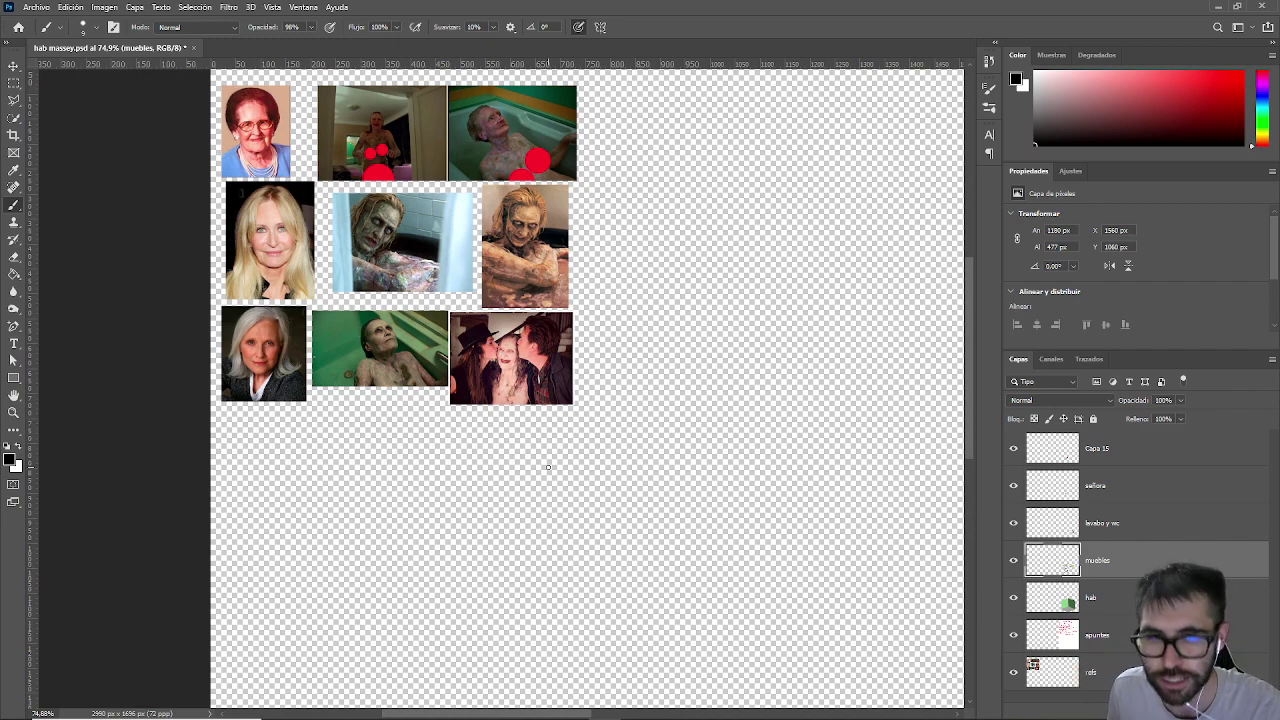
scroll(494, 410, "up", 3, "alt")
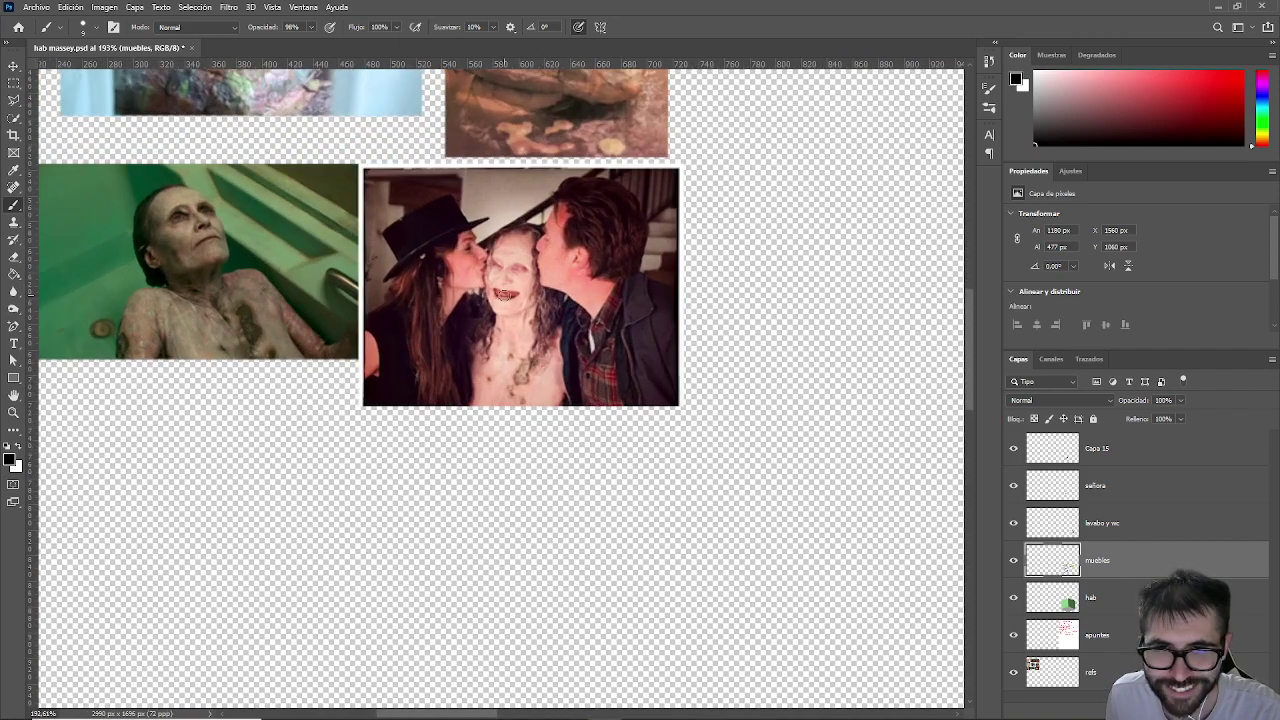
scroll(492, 302, "down", 5, "alt")
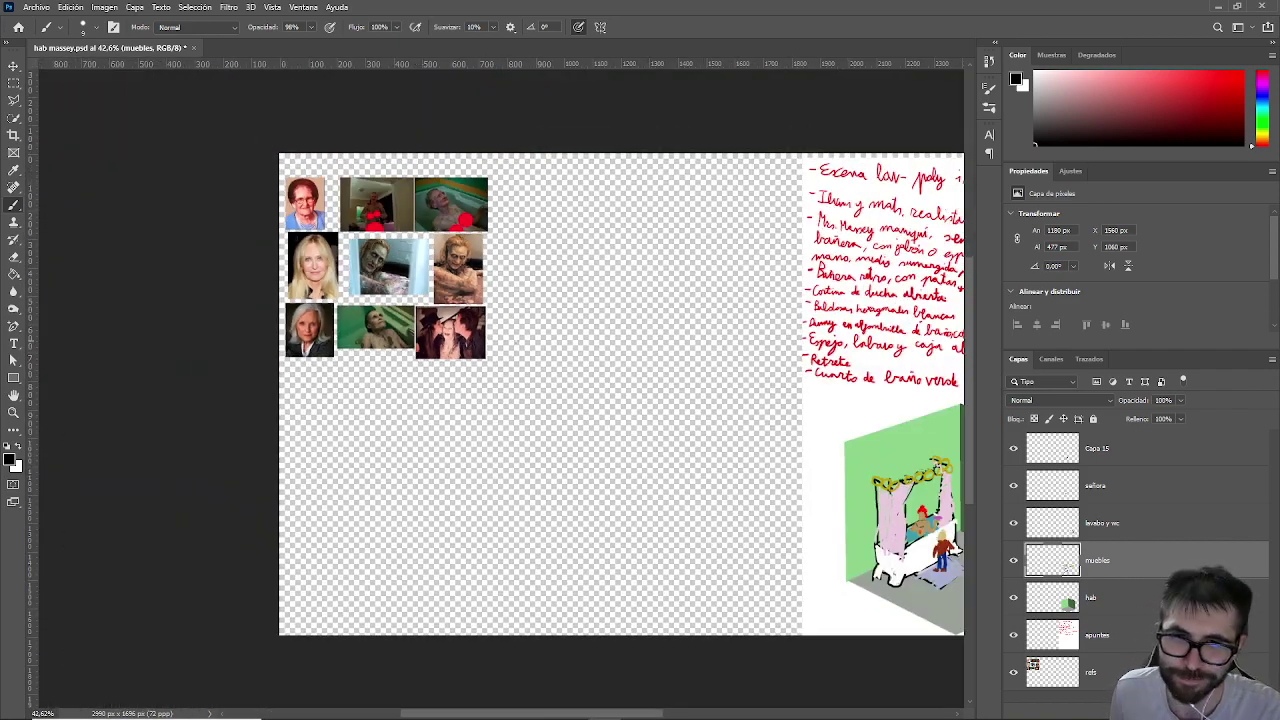
scroll(583, 345, "up", 2, "alt")
scroll(600, 360, "down", 2, "alt")
mouse_move(624, 398)
left_mouse_down()
mouse_move(517, 400)
mouse_move(506, 356)
left_mouse_up()
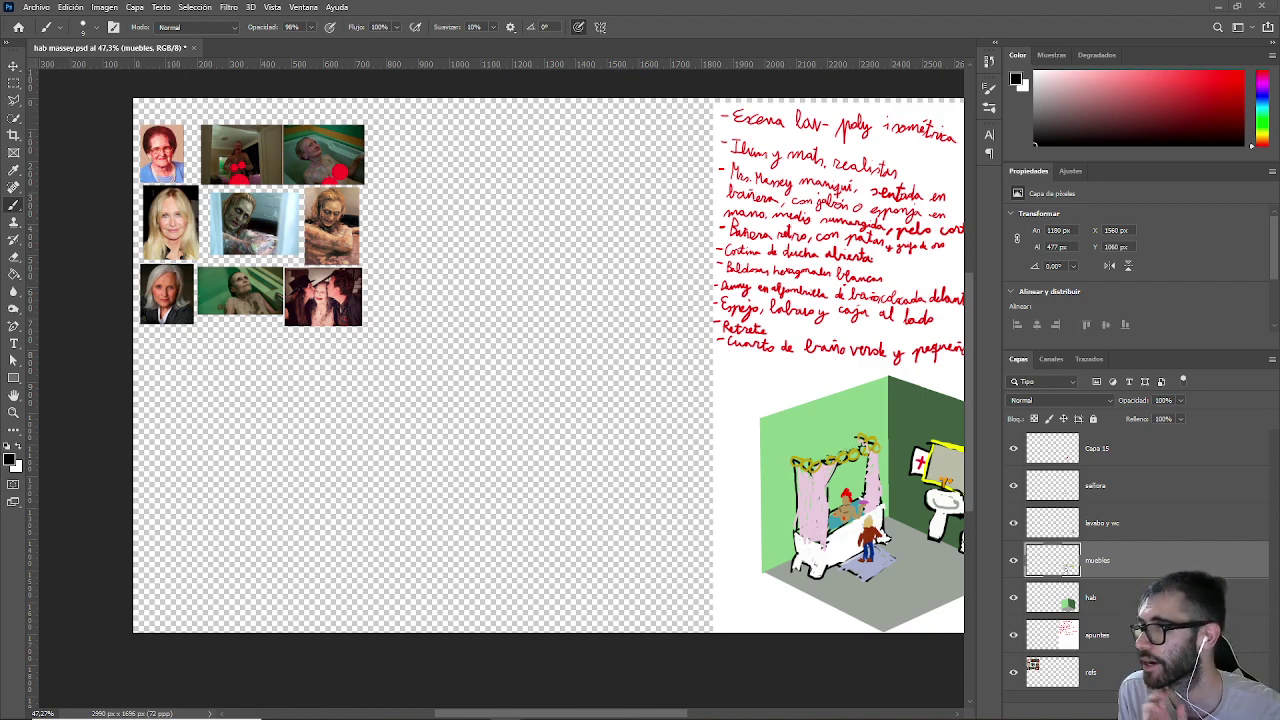
Step: Bring the Craiyon browser window onto this screen, maximize it and review the generated images and their prompt
left_click_drag(0, 245, 629, 259)
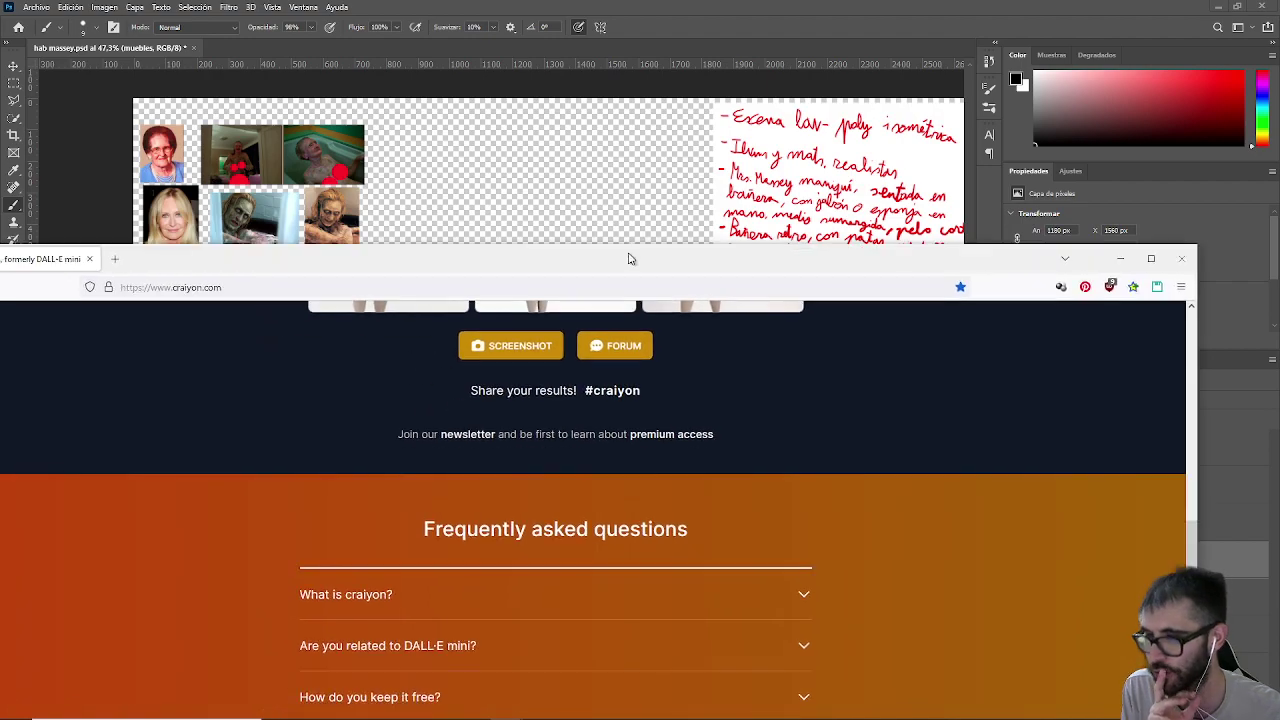
double_click(629, 259)
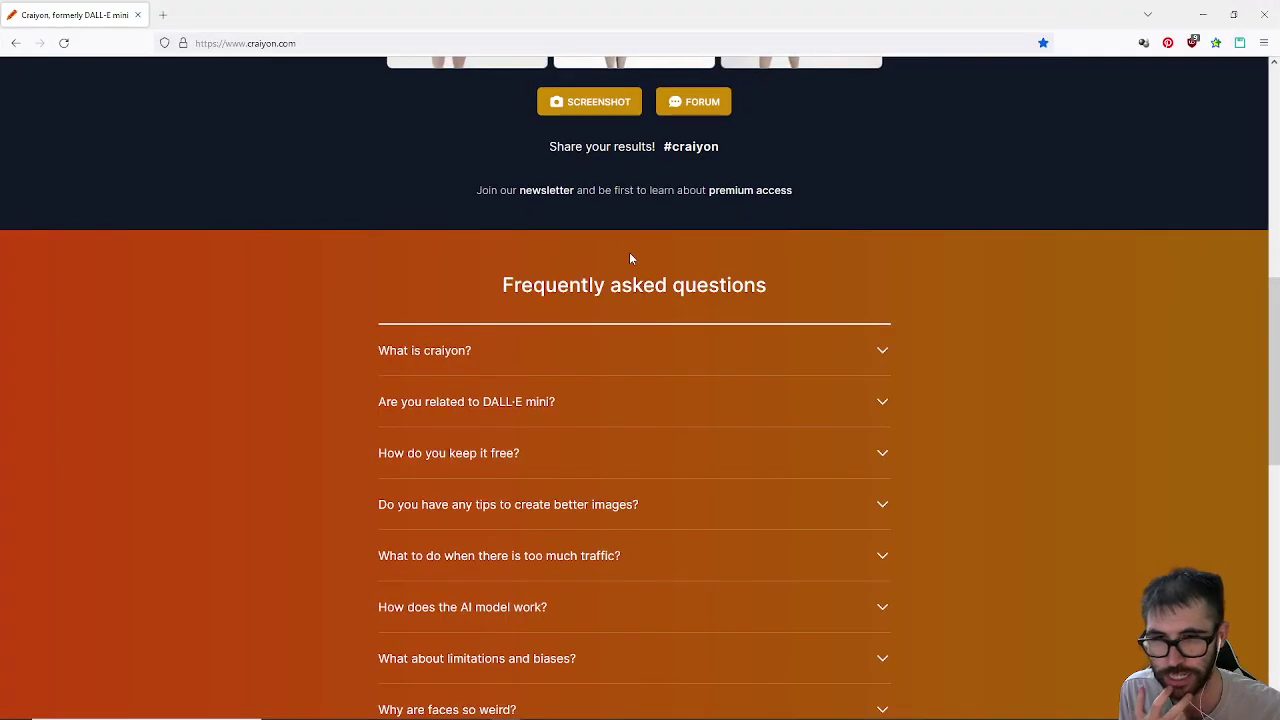
scroll(629, 259, "up", 2)
scroll(629, 259, "up", 1)
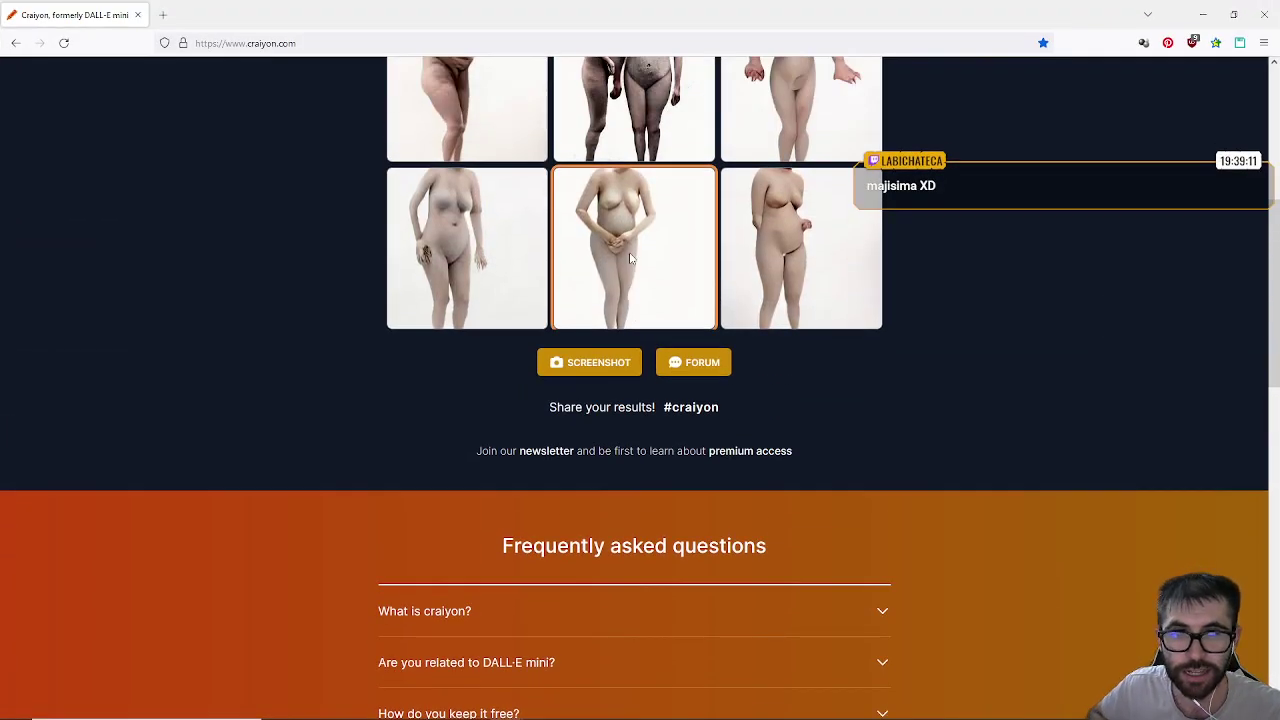
scroll(630, 258, "up", 2)
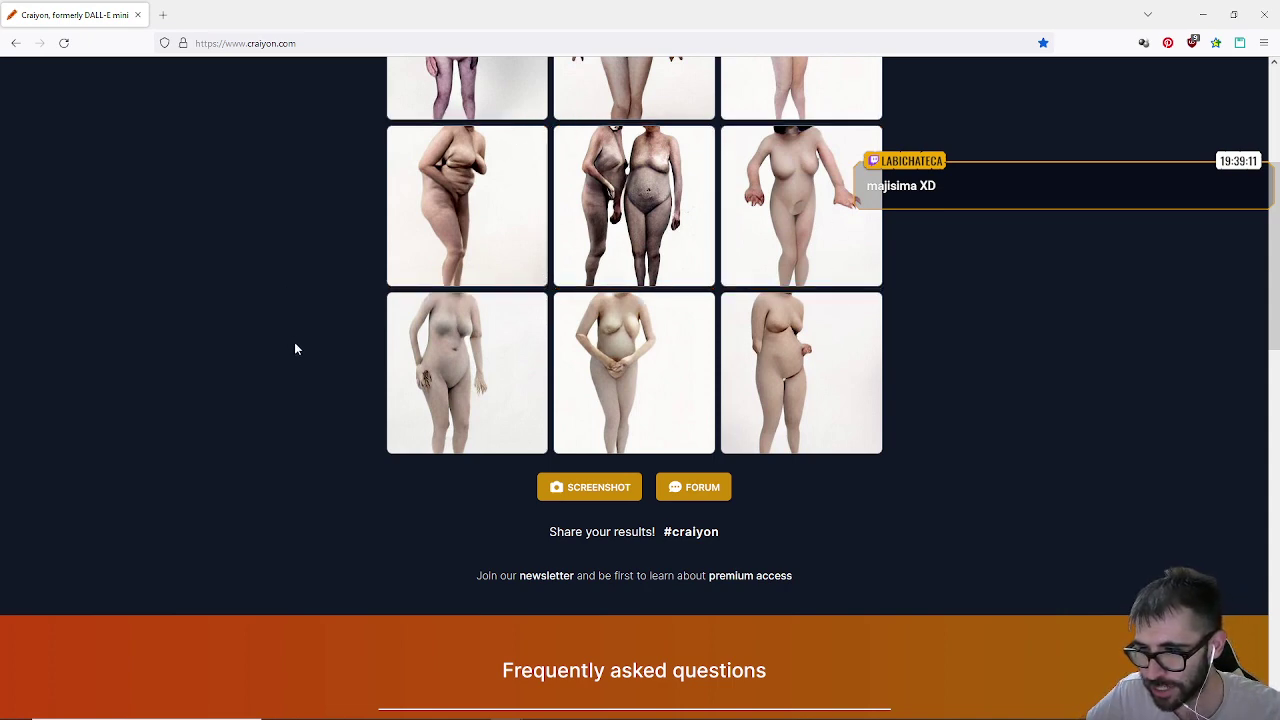
scroll(410, 212, "up", 1)
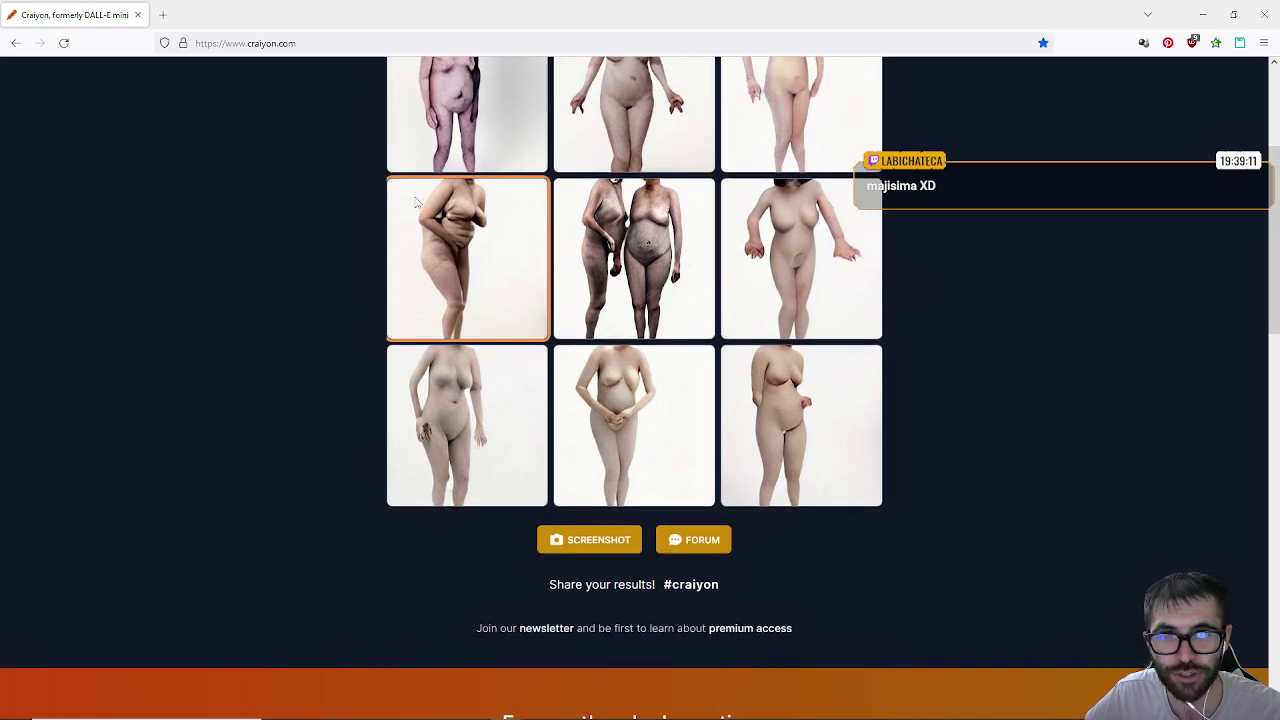
scroll(416, 200, "up", 1)
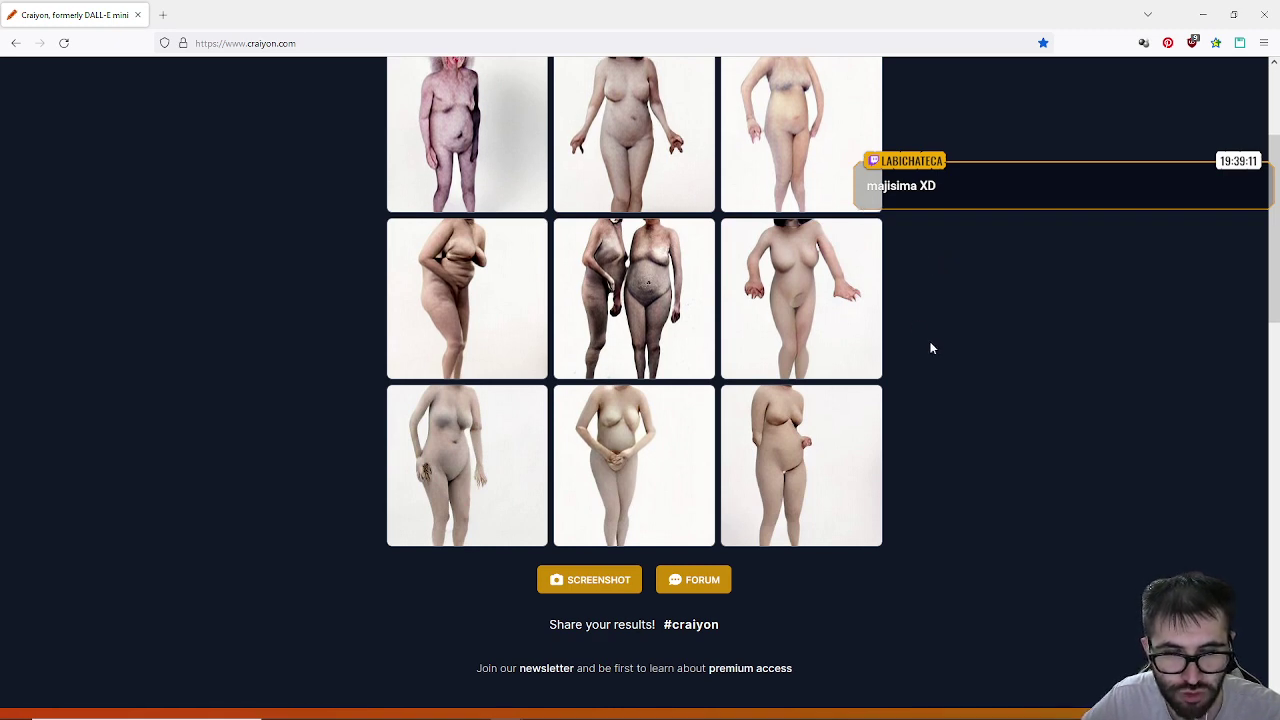
scroll(930, 348, "up", 2)
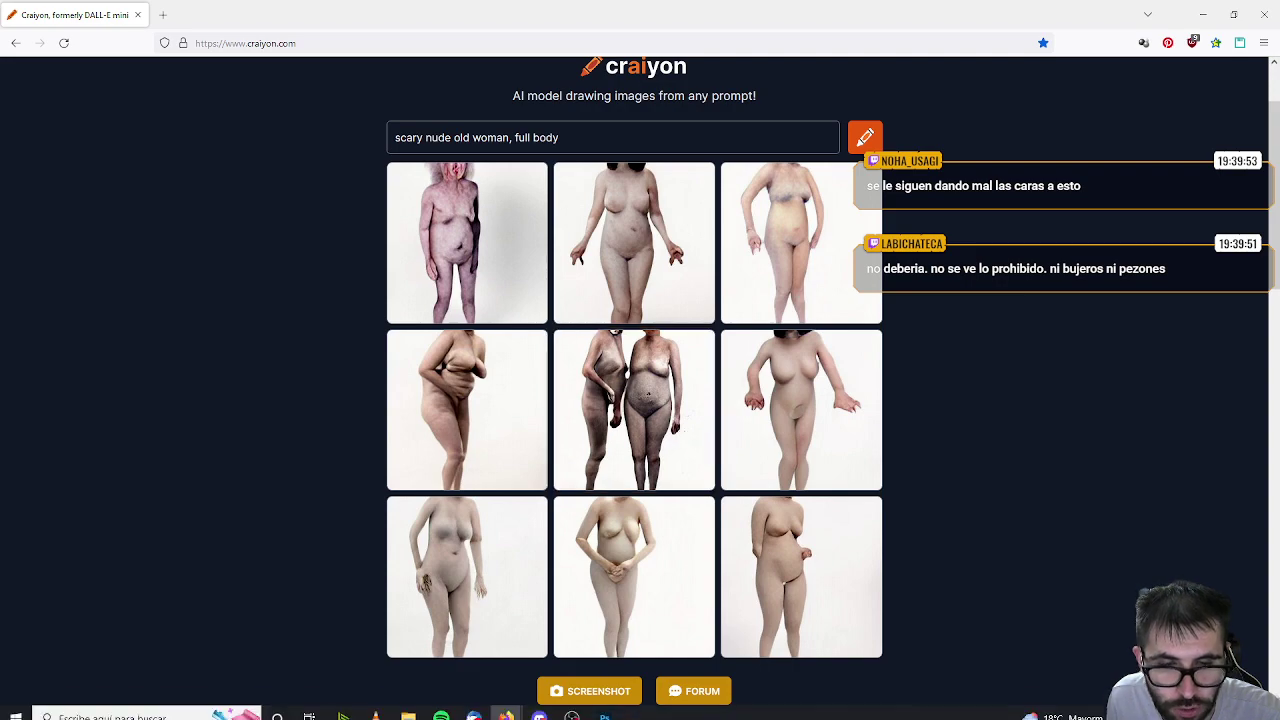
Step: Switch back to Photoshop and examine the isometric bathroom sketch and the notes above it
left_click(604, 707)
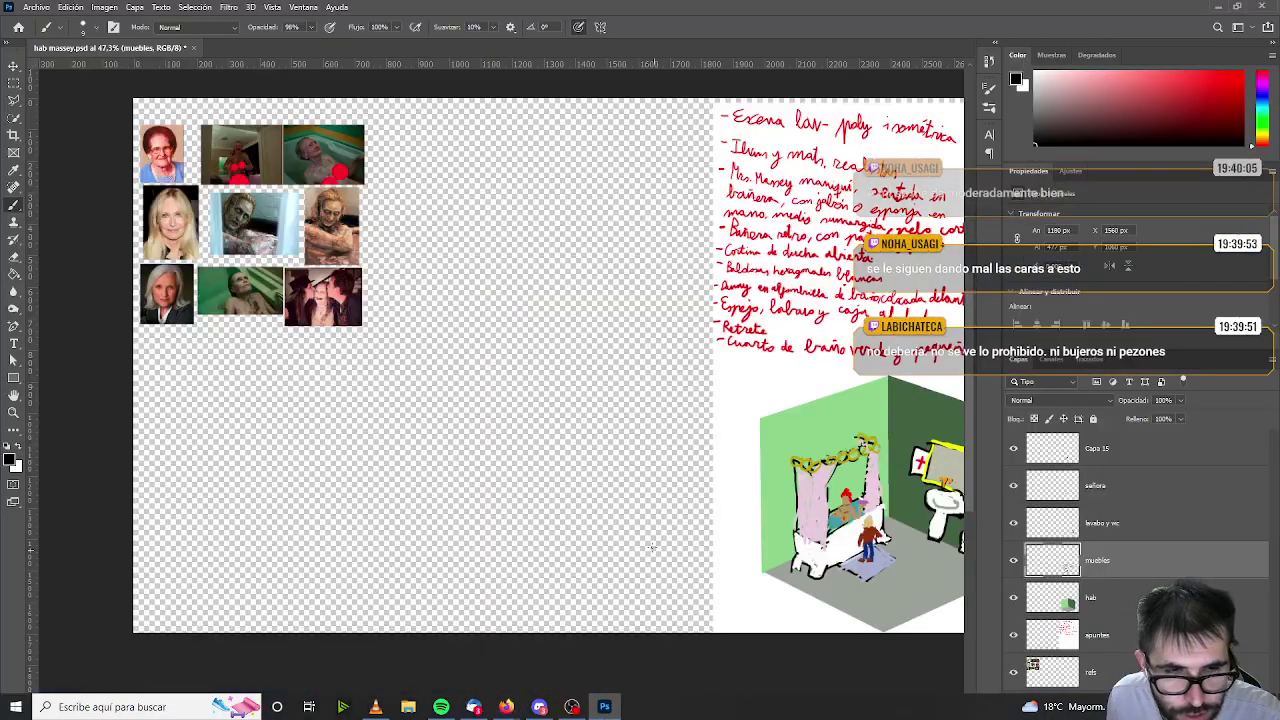
scroll(804, 580, "down", 3, "alt")
scroll(804, 580, "up", 5, "alt")
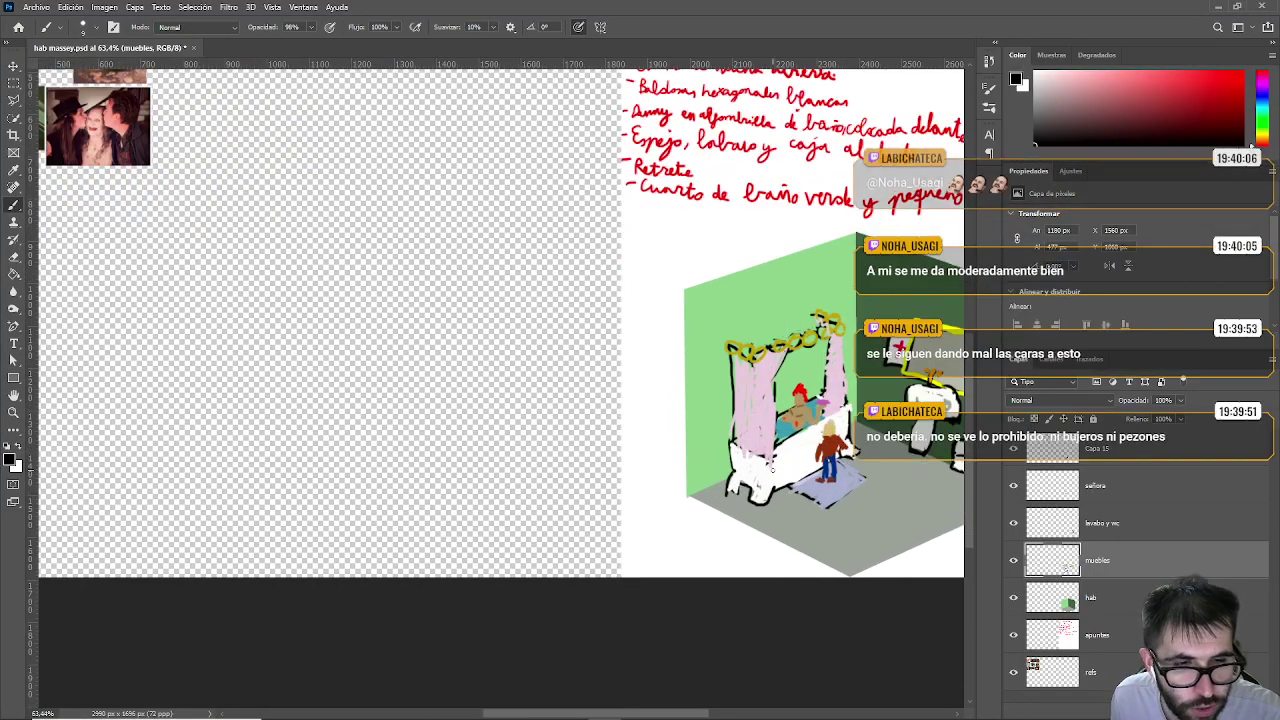
mouse_move(778, 479)
left_mouse_down()
mouse_move(678, 470)
mouse_move(698, 469)
mouse_move(698, 488)
mouse_move(726, 498)
left_mouse_up()
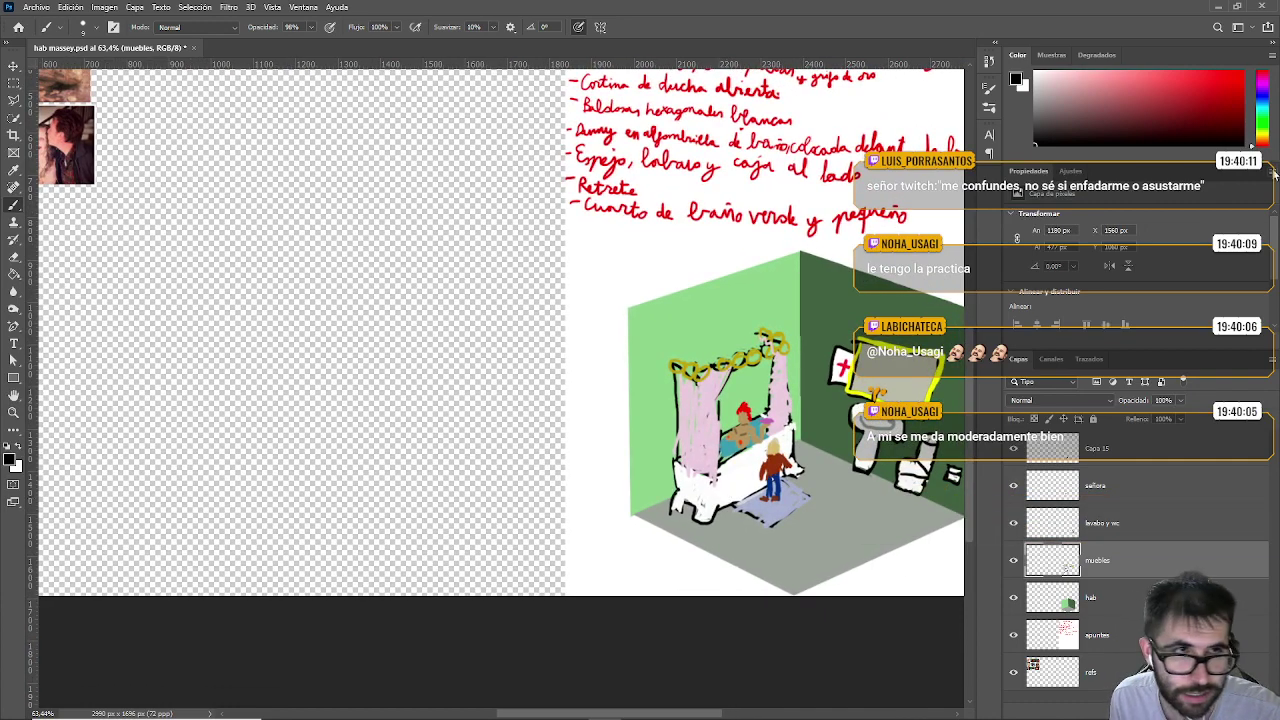
Step: Switch from Photoshop to the Firefox browser and search Google for "mysketchup" in a new tab
left_click(1215, 8)
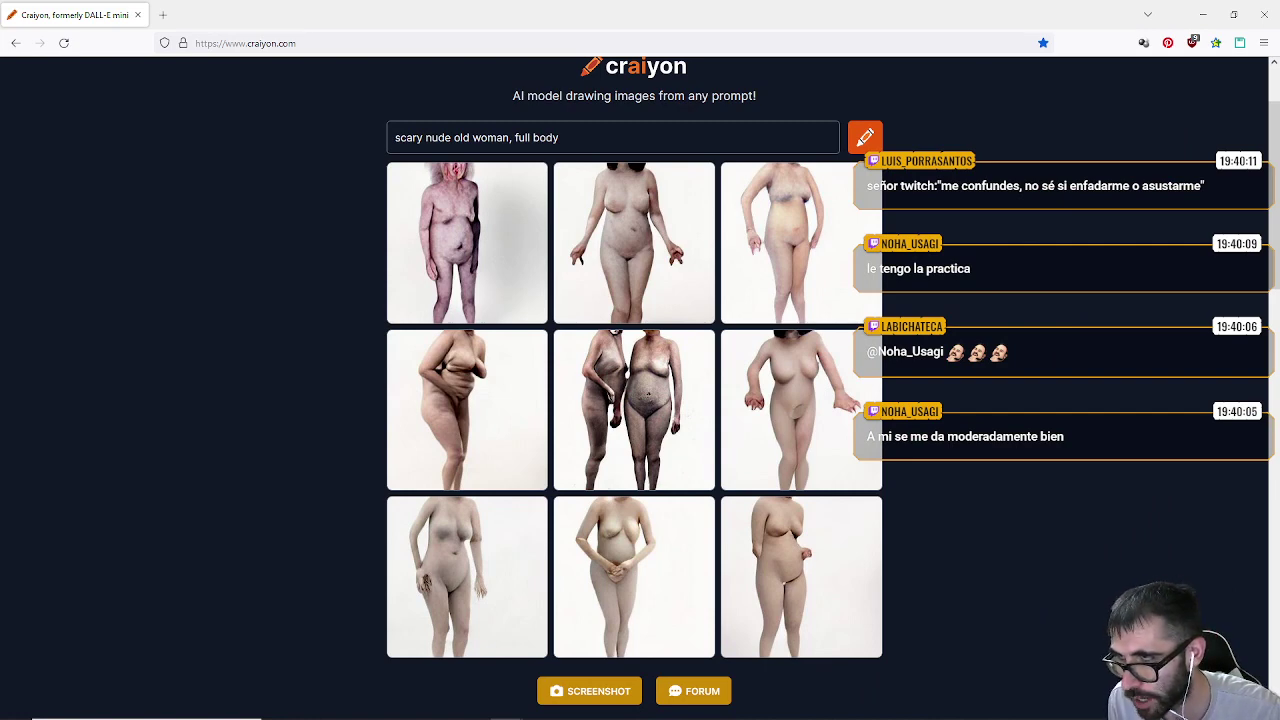
key("ctrl+t")
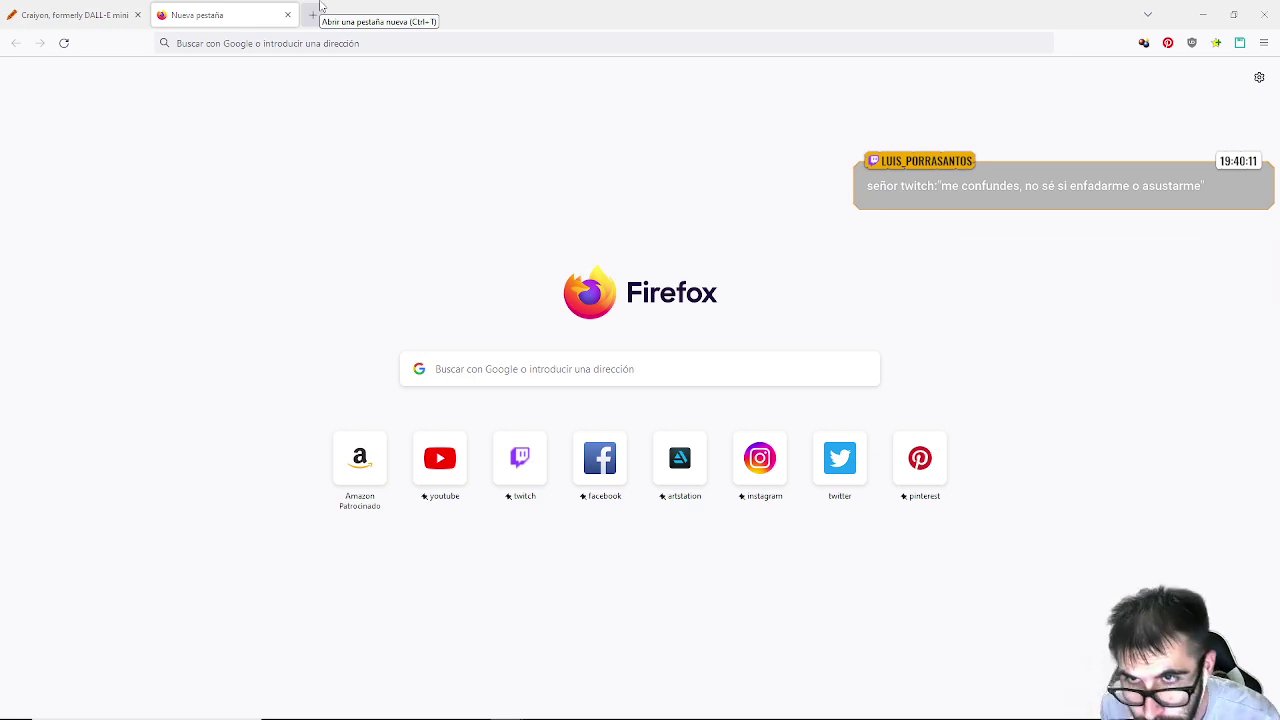
left_click(244, 44)
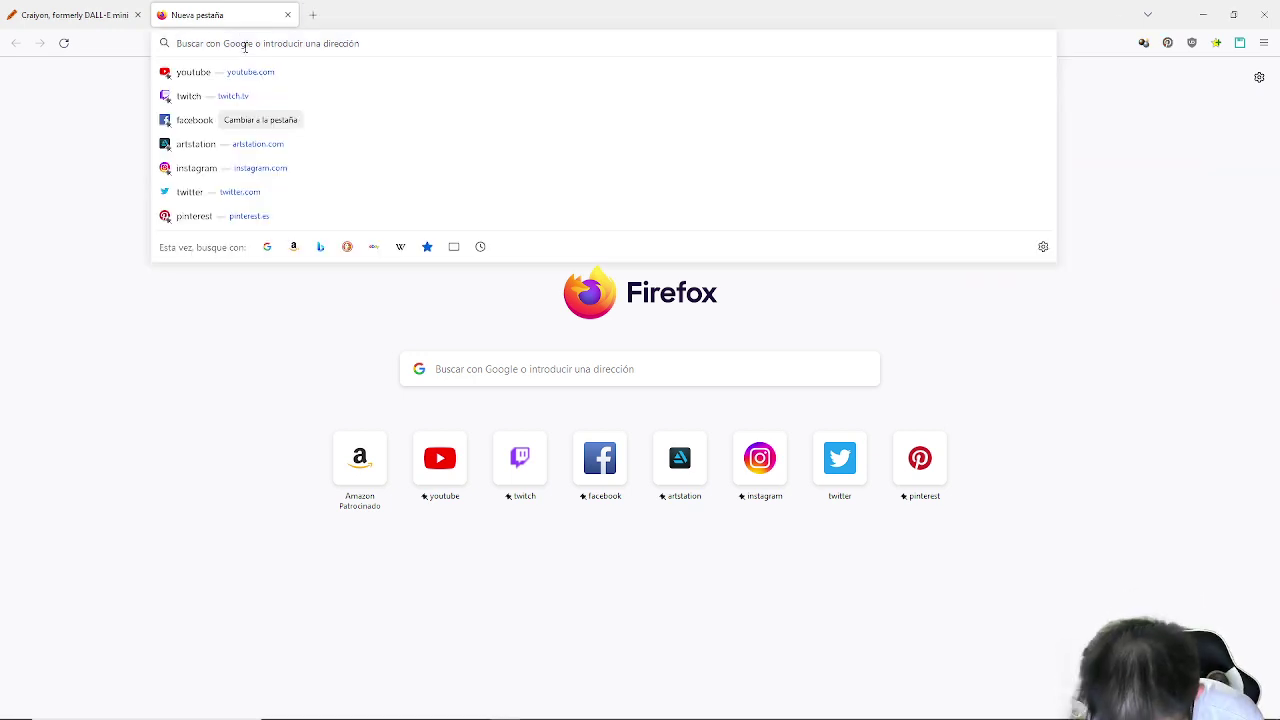
type("mys")
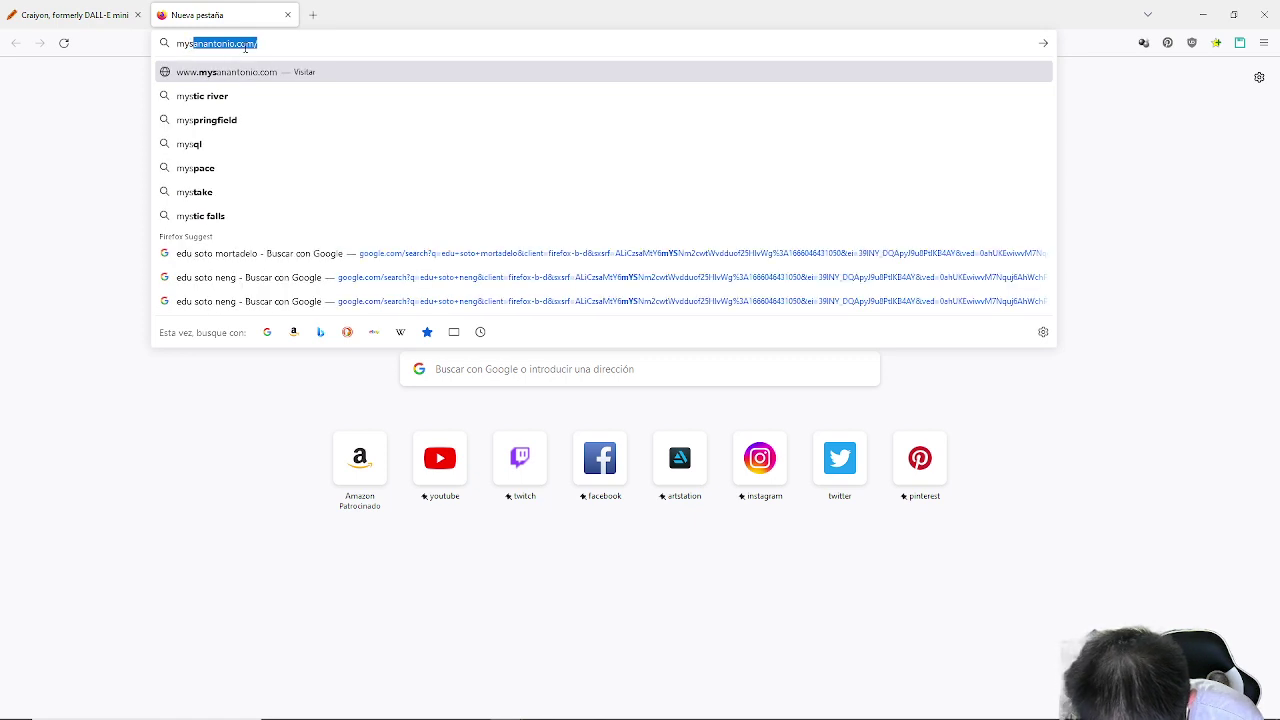
type("ketchu")
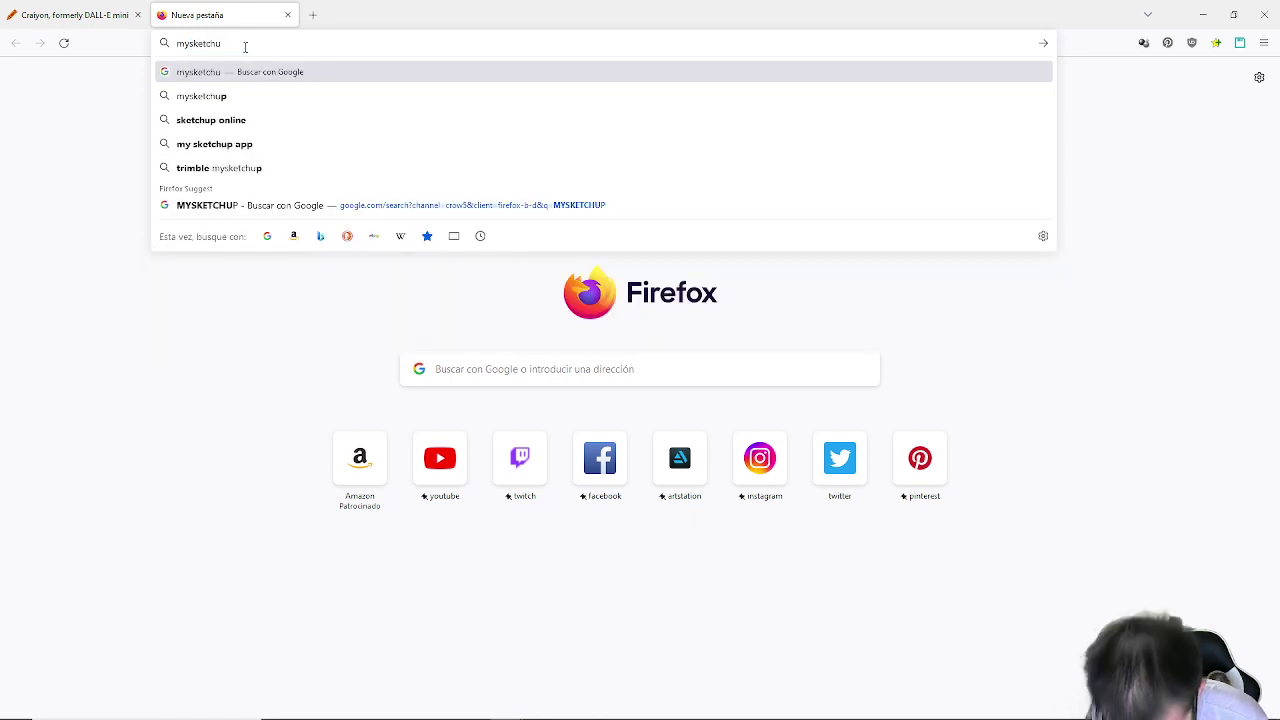
type("p")
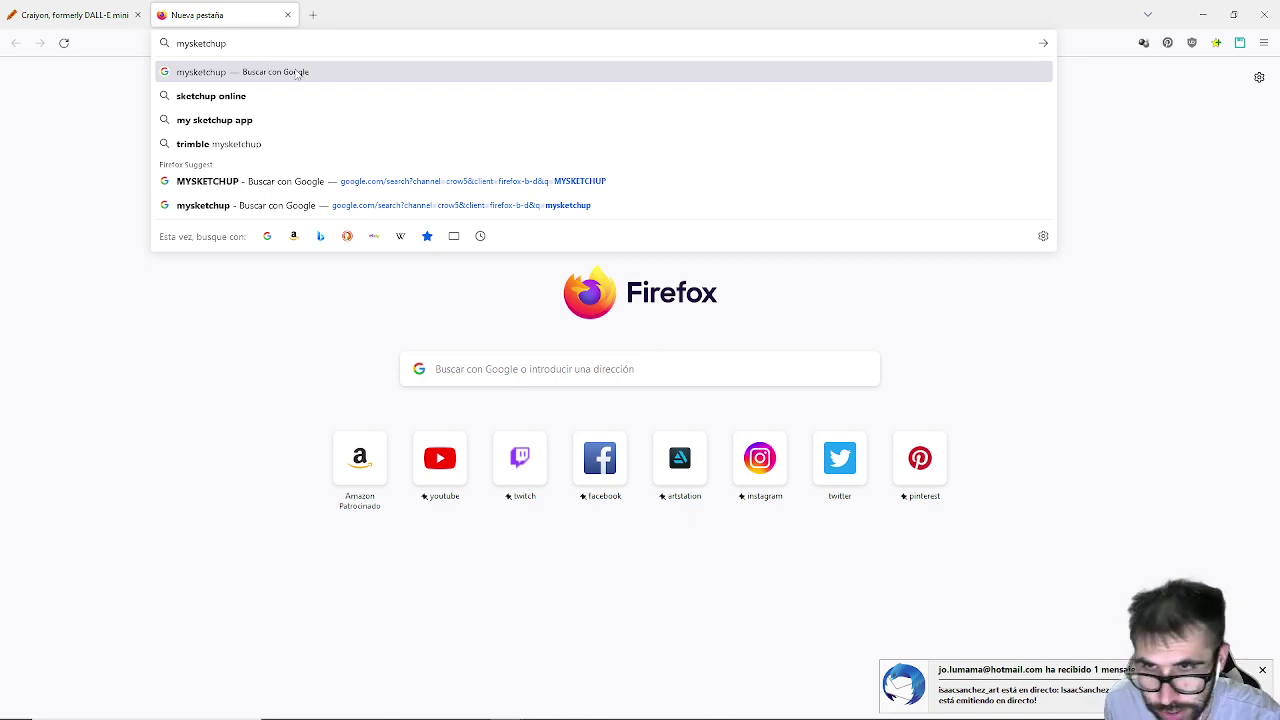
left_click(289, 75)
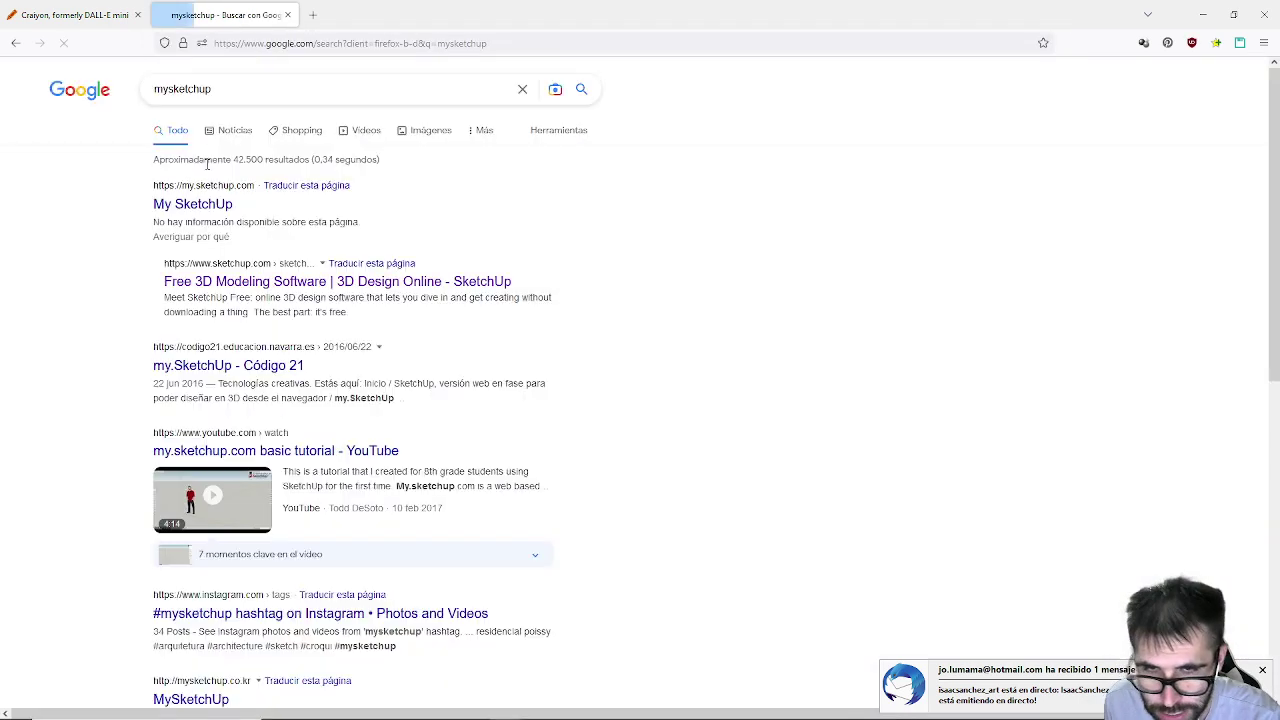
Step: Open the My SketchUp site, sign in with the existing Google account and decline opening the recovered unsaved model
left_click(206, 206)
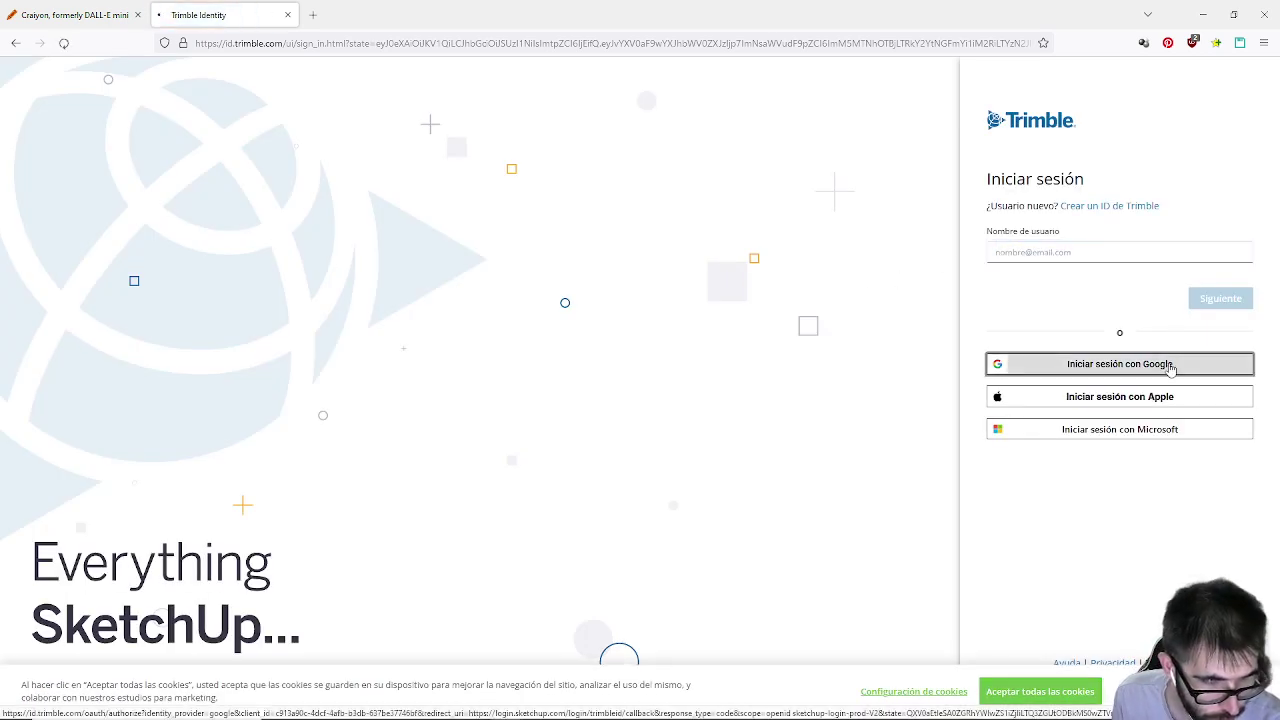
left_click(1158, 364)
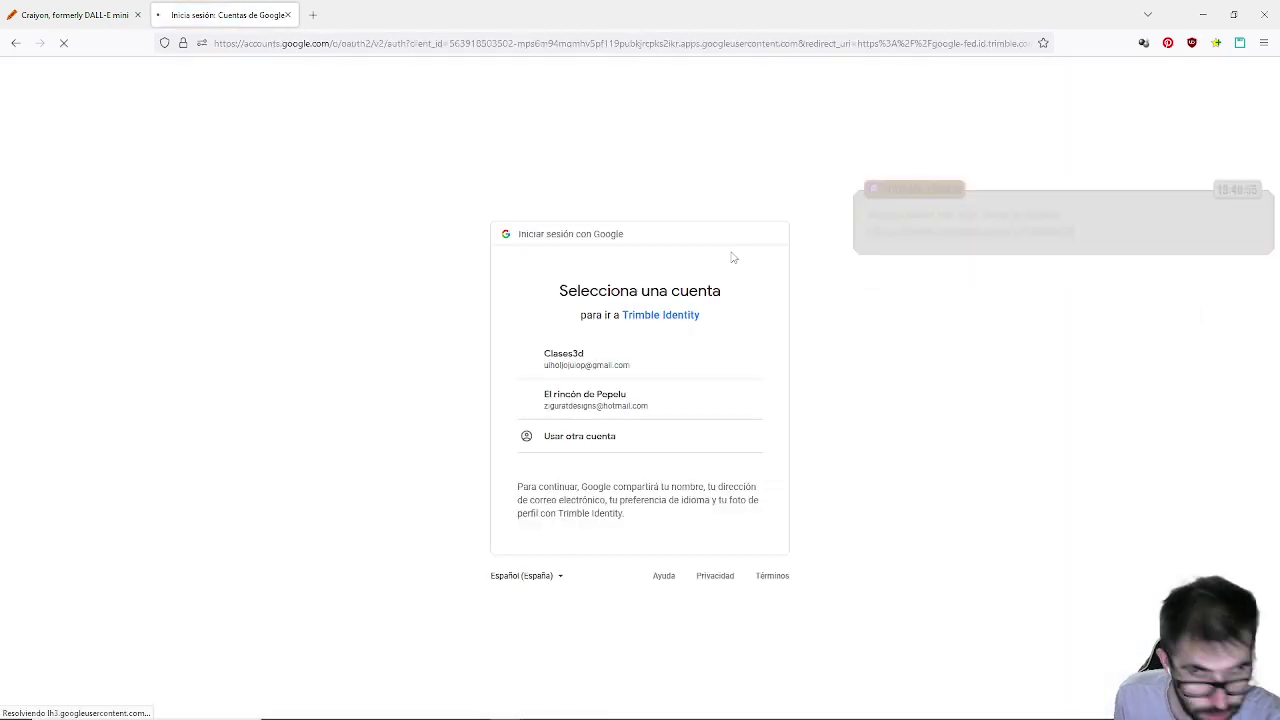
left_click(607, 360)
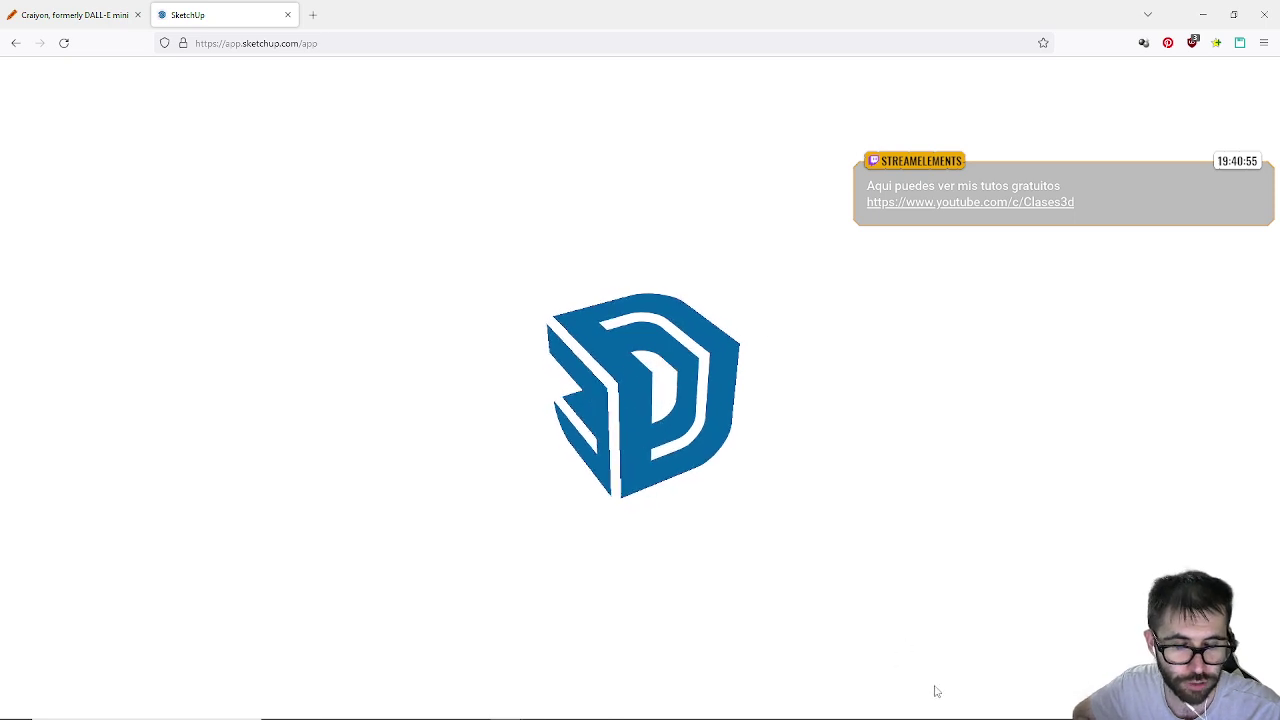
mouse_move(935, 715)
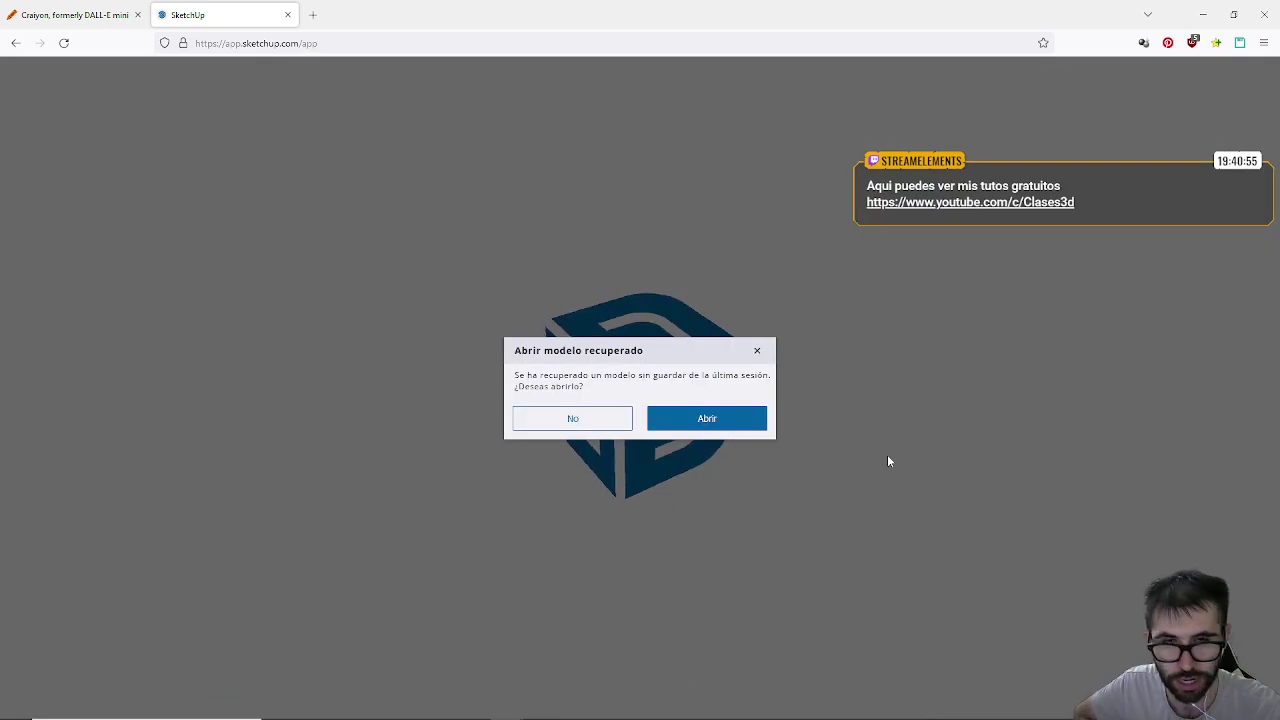
left_click(606, 417)
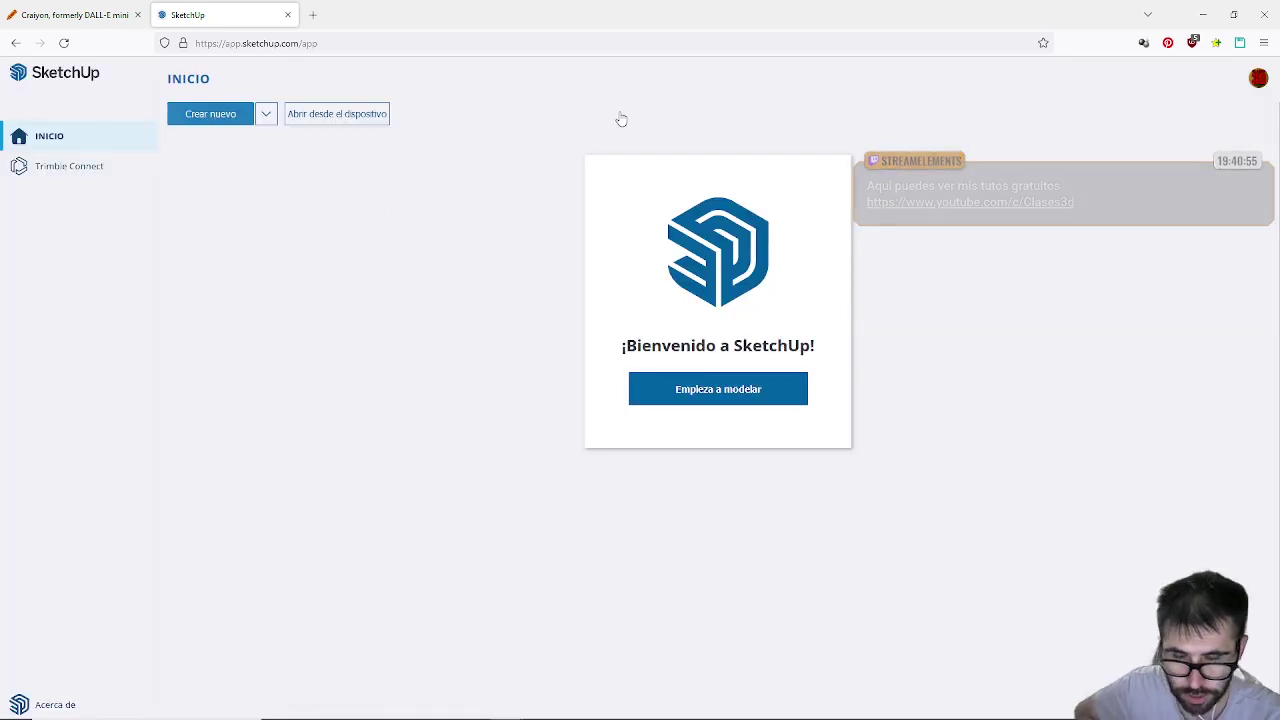
Step: Leave the browser and open the folder prácticas > en proceso inmediato > proyecto overlook virtual in a maximized File Explorer window
left_click(314, 13)
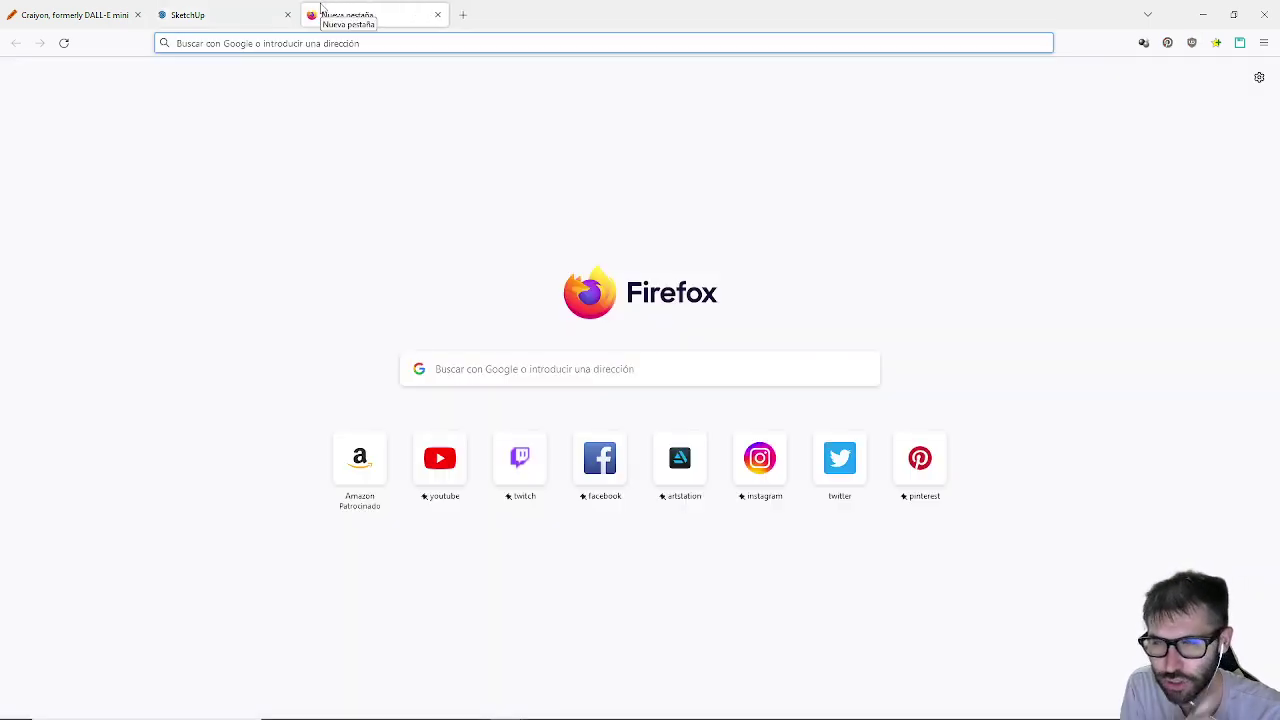
left_click(1202, 13)
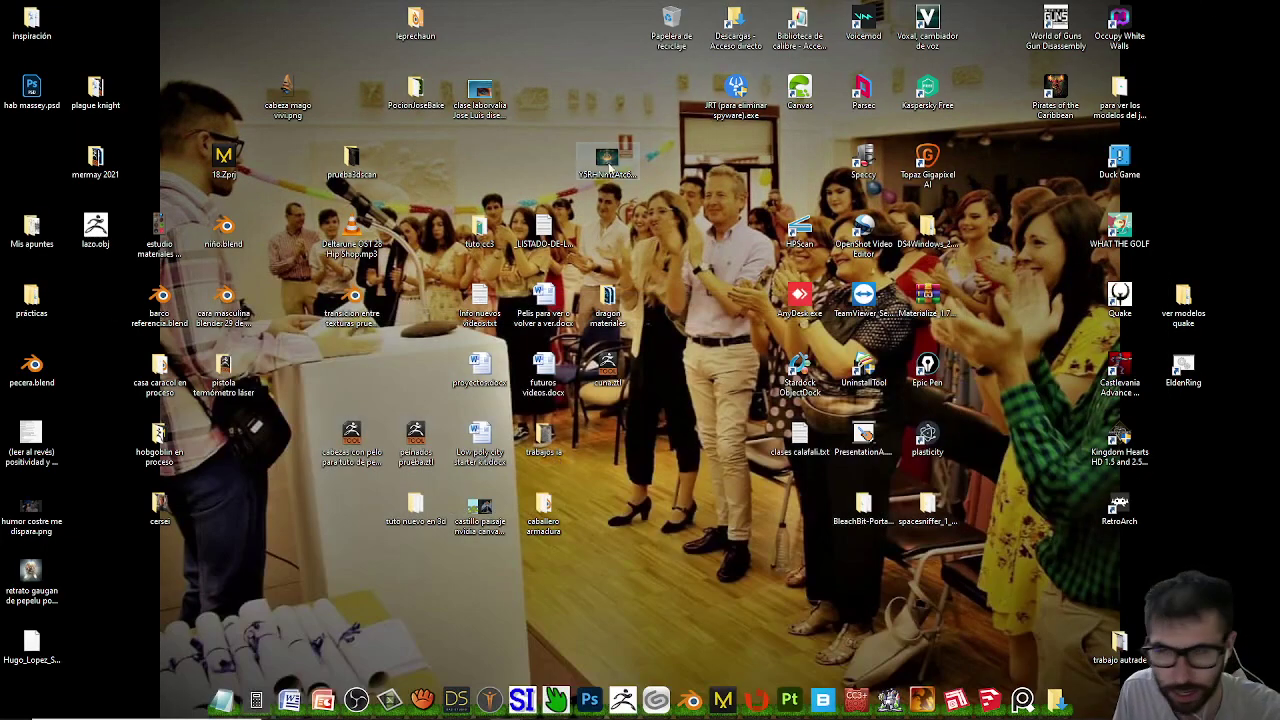
double_click(31, 297)
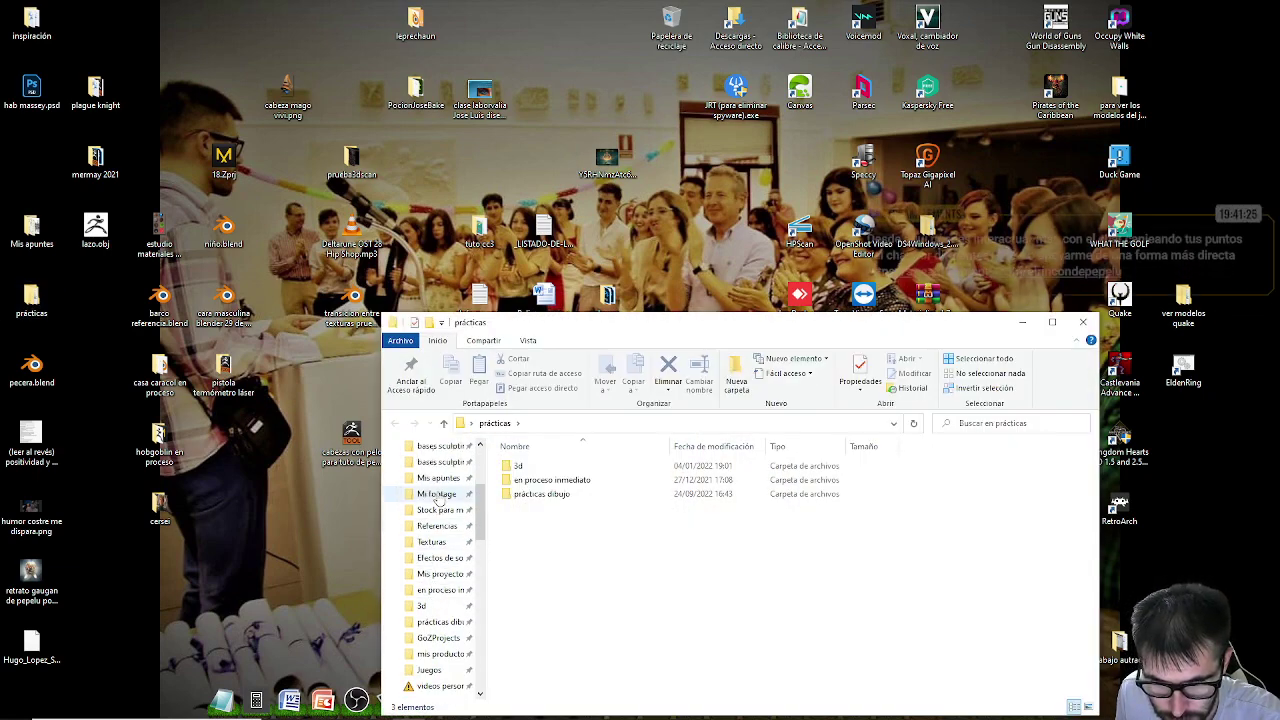
scroll(443, 560, "up", 3)
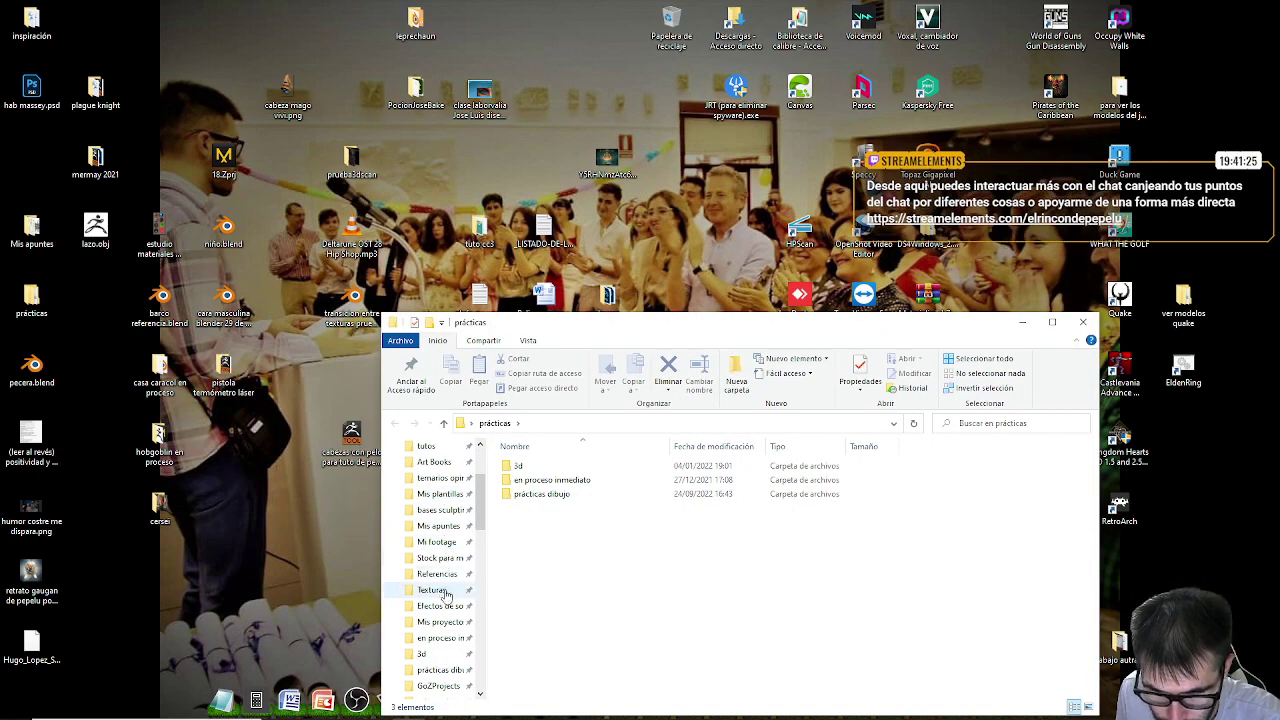
left_click(455, 637)
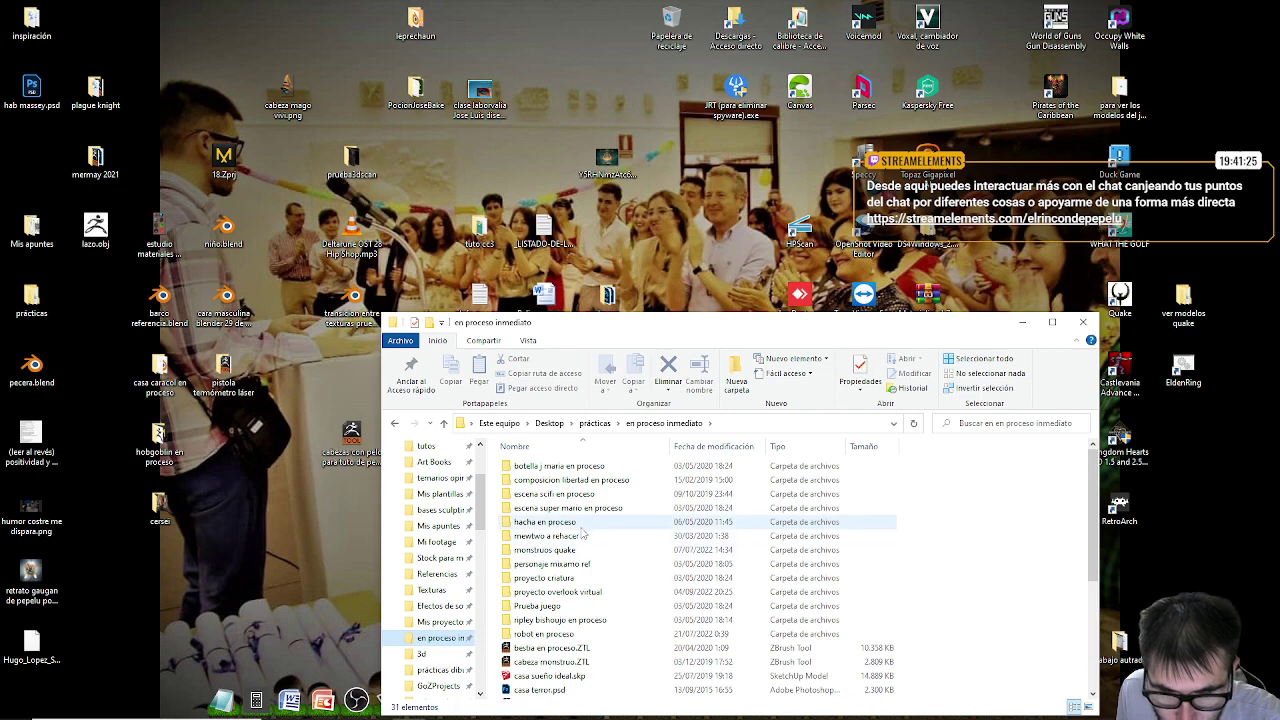
double_click(675, 337)
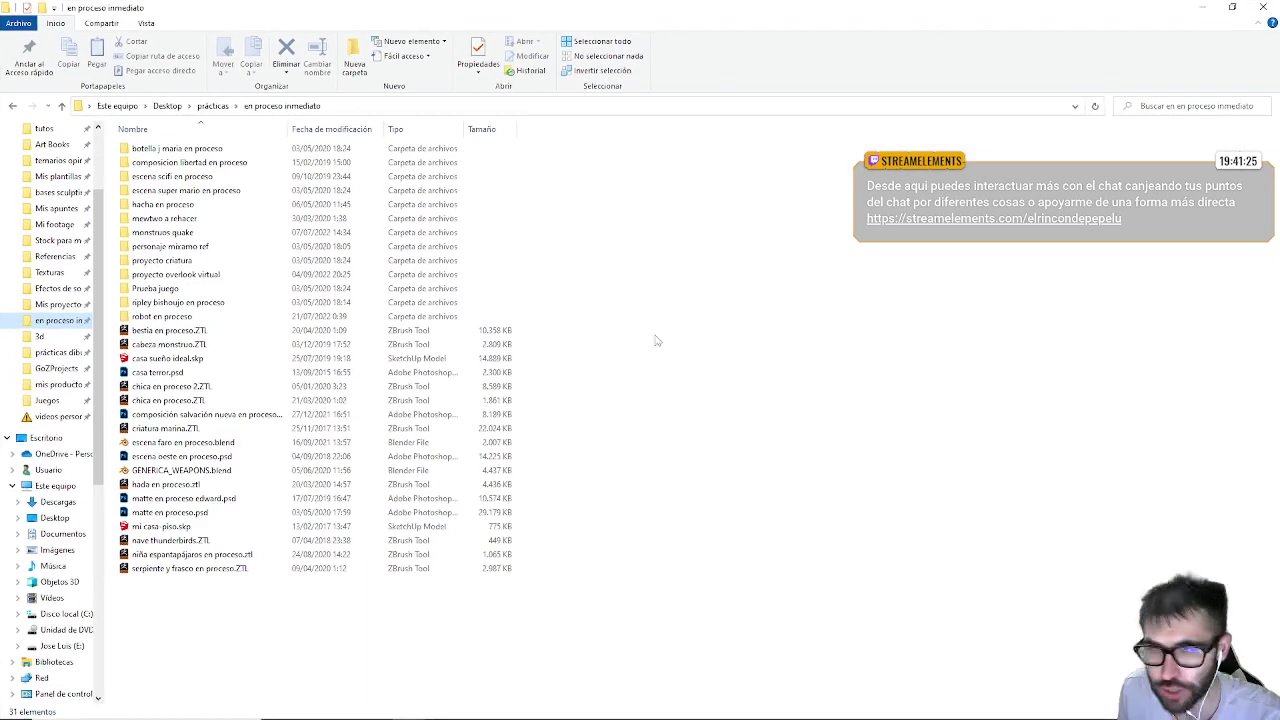
double_click(215, 276)
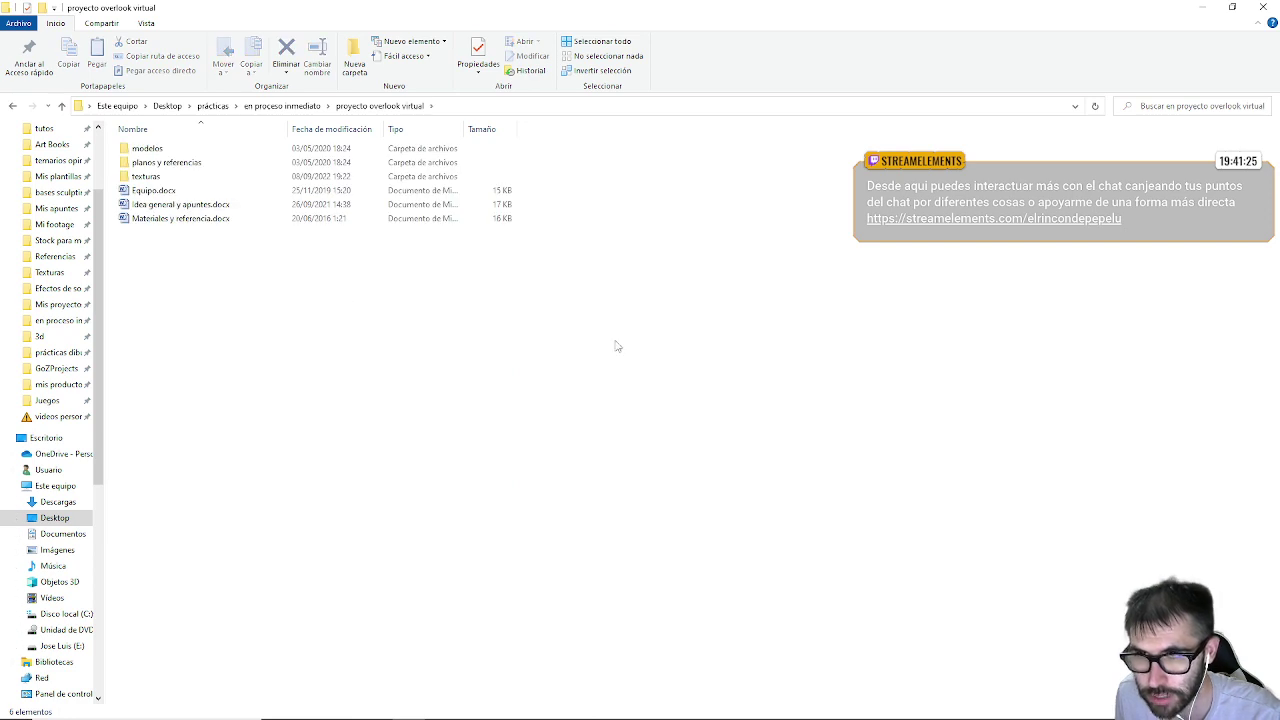
Step: Check the contents of the project's modelos folder and return to the proyecto overlook virtual folder
double_click(176, 149)
left_click(176, 148)
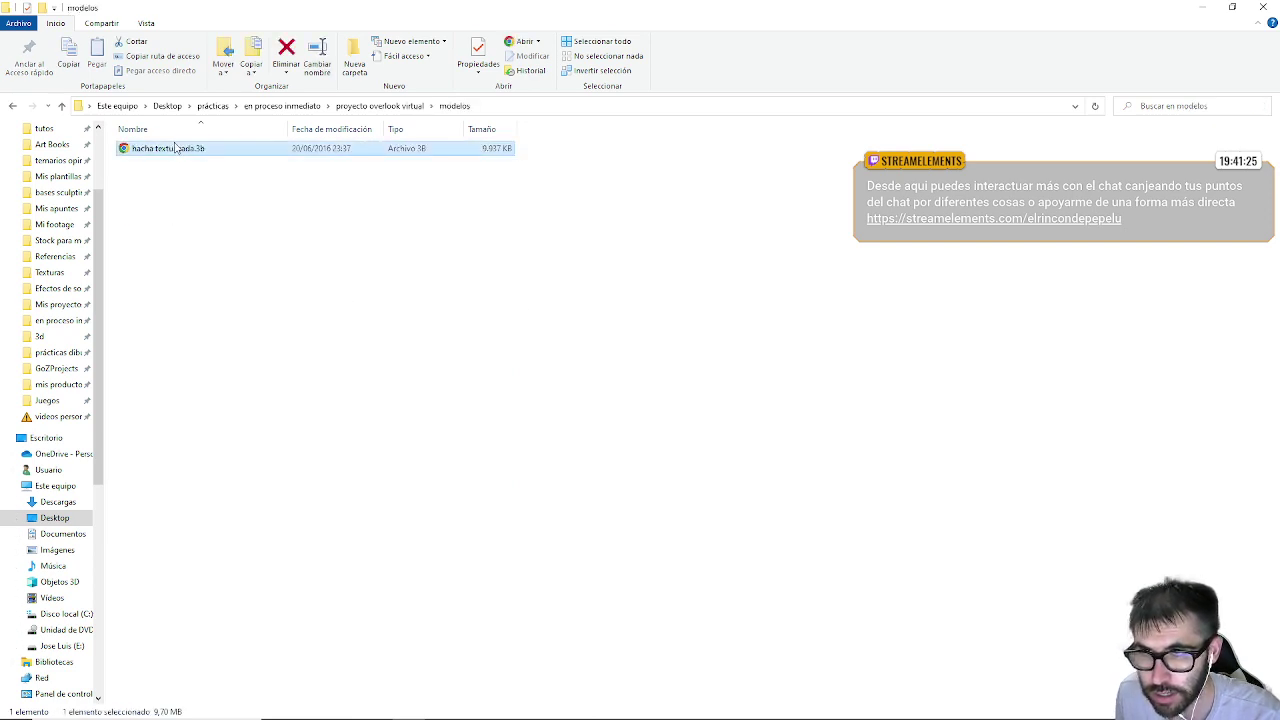
left_click(382, 105)
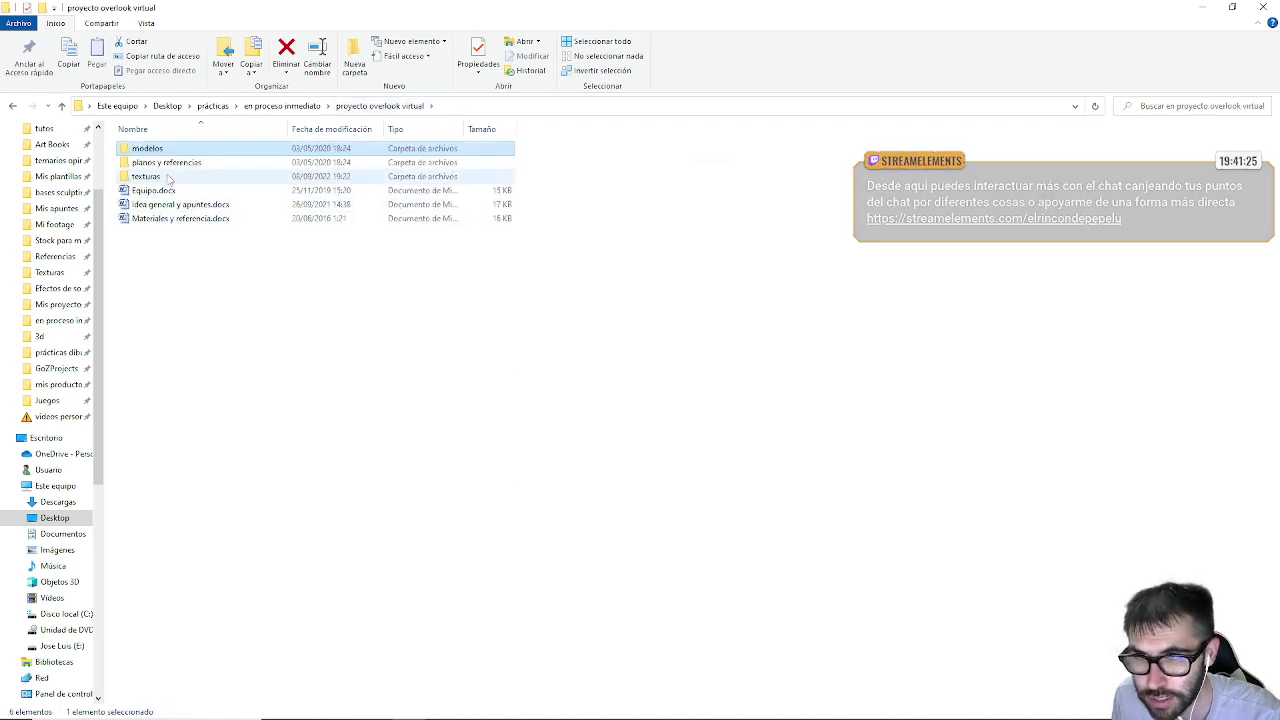
Step: Open the SketchUp model hab 237.skp from planos y referencias > referencias > modelos y otros
double_click(171, 163)
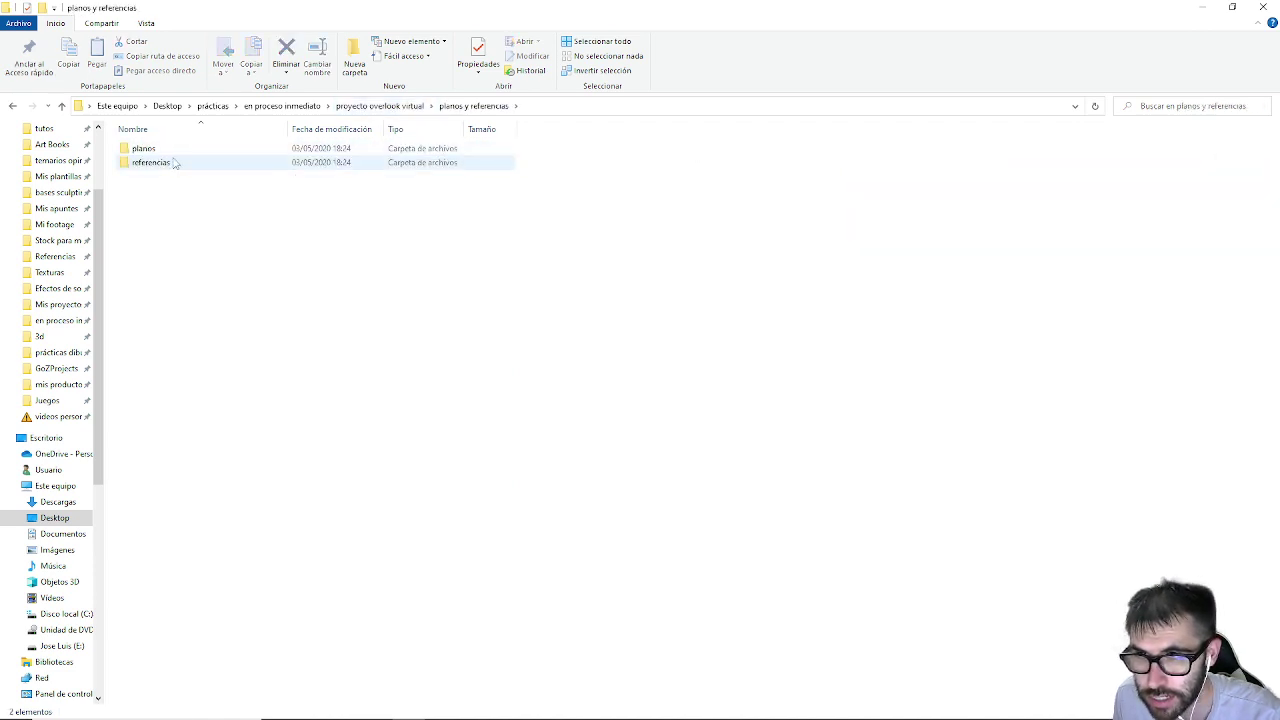
double_click(176, 164)
double_click(180, 164)
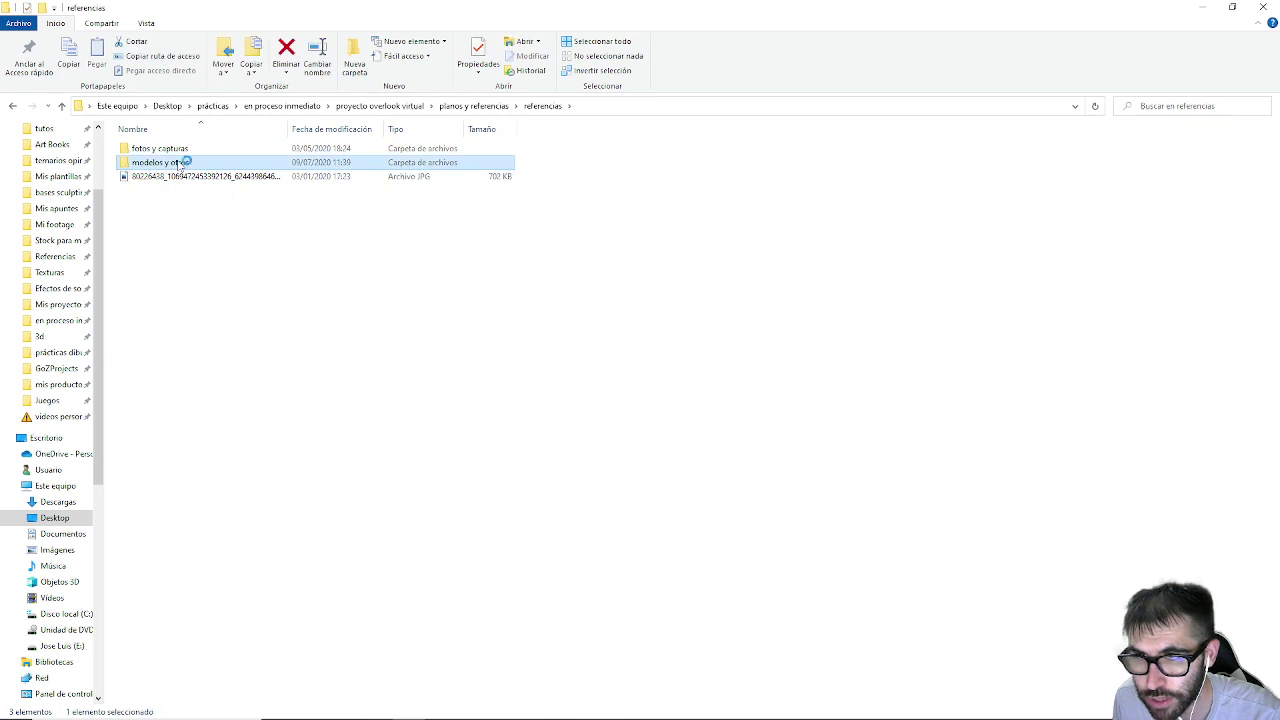
left_click(214, 163)
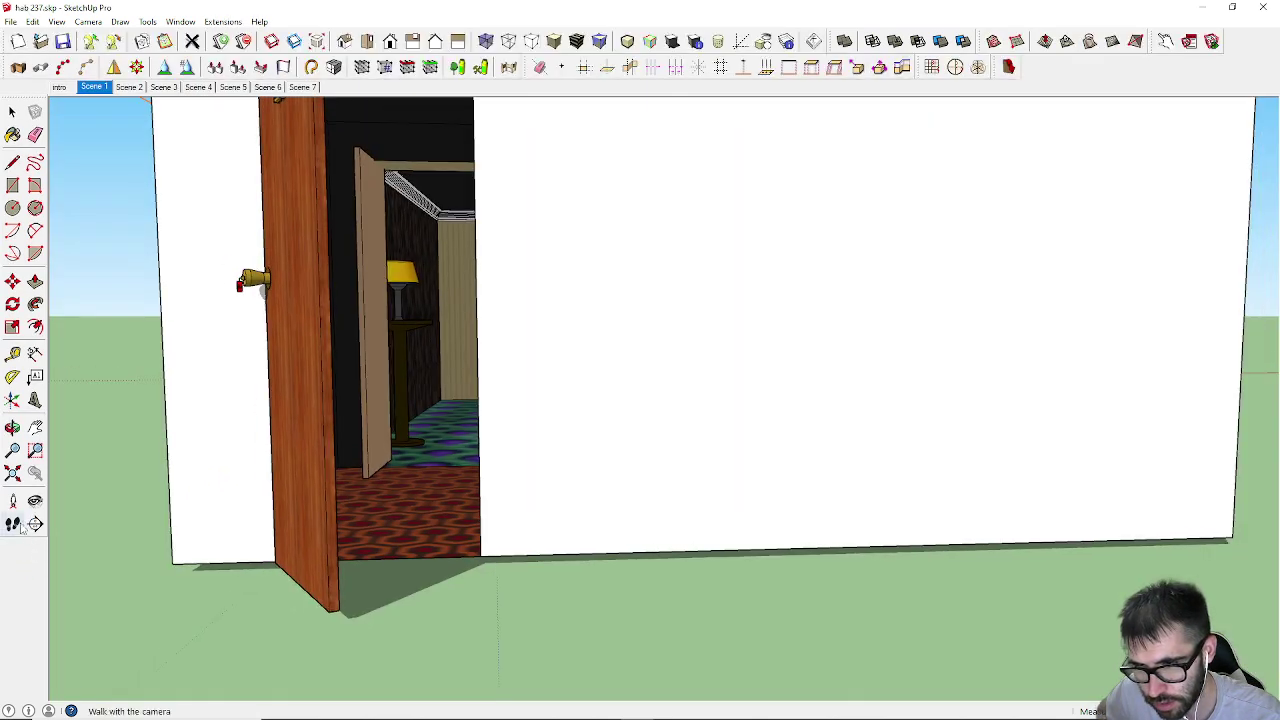
Step: Walk through the doorway of the hotel room model and examine the fireplace and the bedroom furniture
left_click(13, 524)
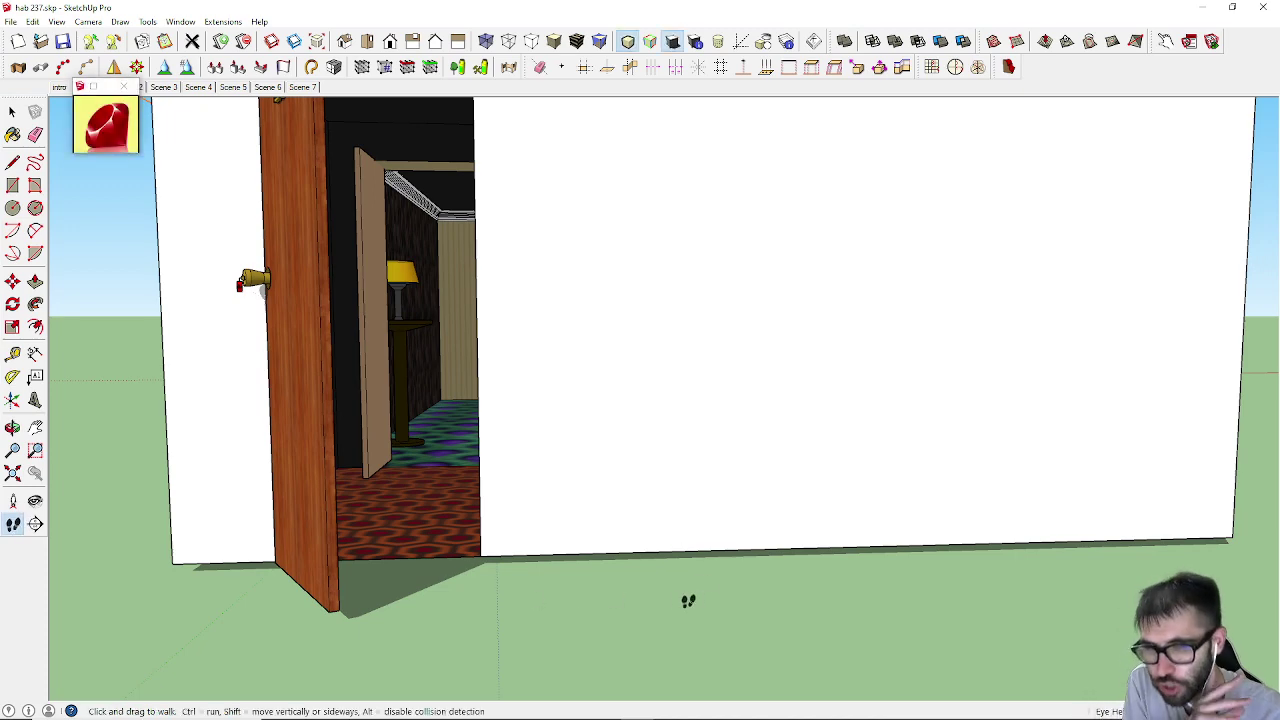
left_click_drag(634, 634, 657, 537)
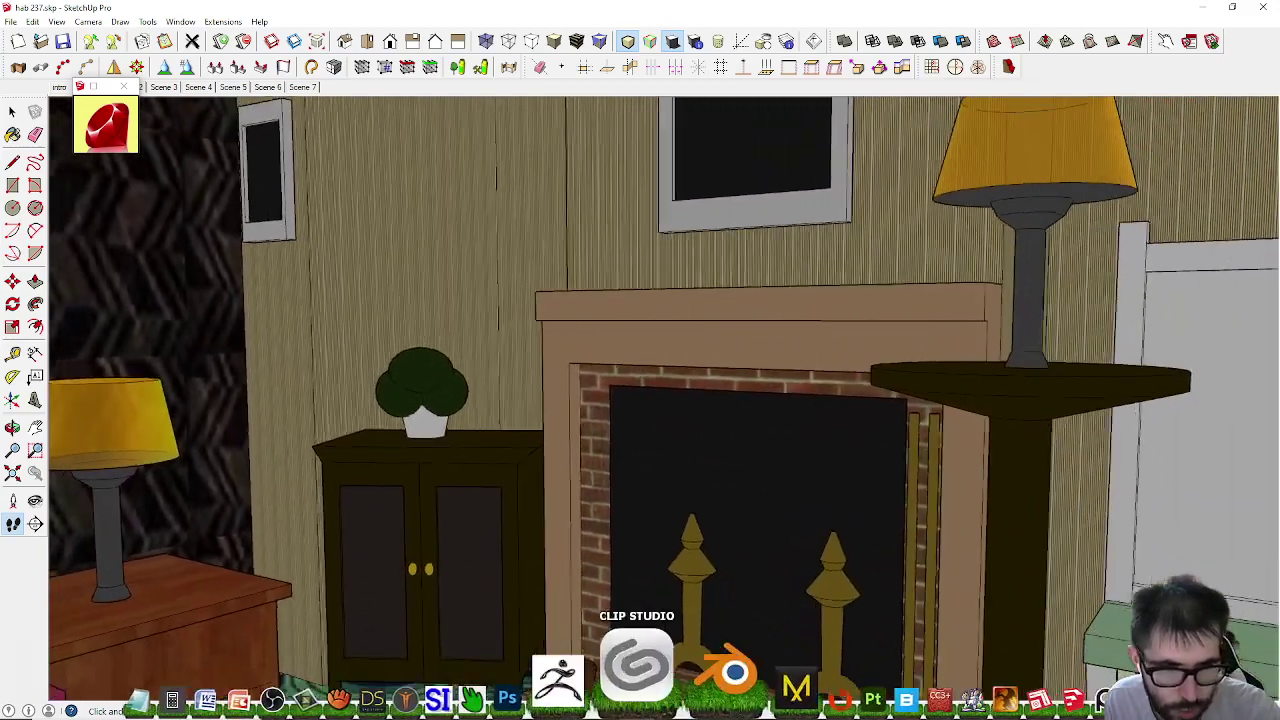
left_click_drag(763, 536, 808, 513)
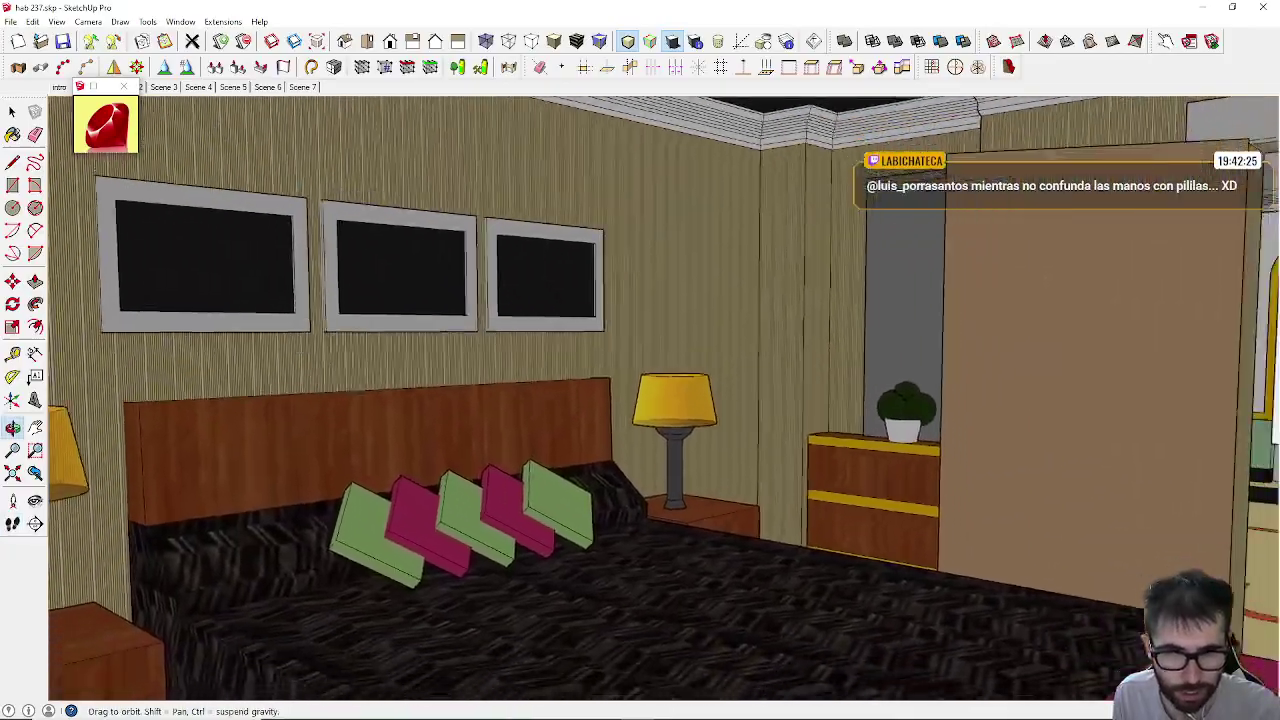
left_click_drag(840, 345, 640, 345)
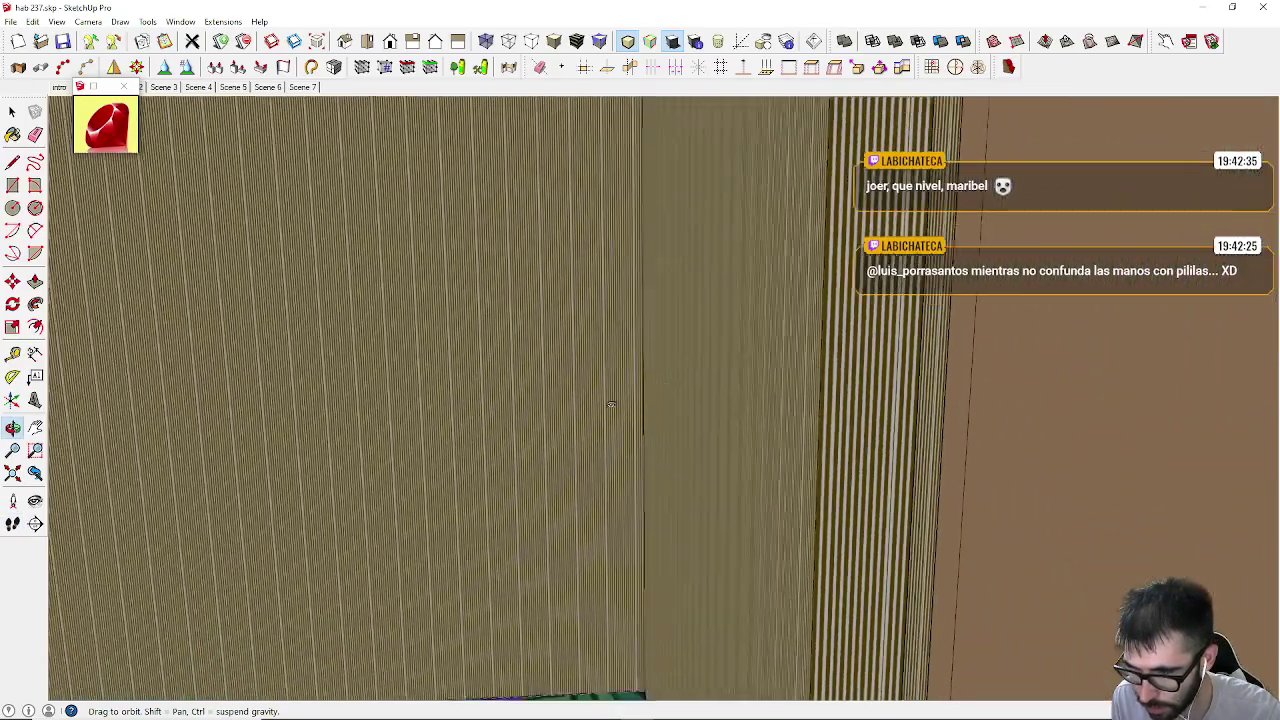
Step: Walk into the green bathroom of the room model and examine the toilet, the shower curtain and the bathtub
scroll(611, 404, "down", 5)
left_click_drag(611, 404, 780, 404)
key("shift+w")
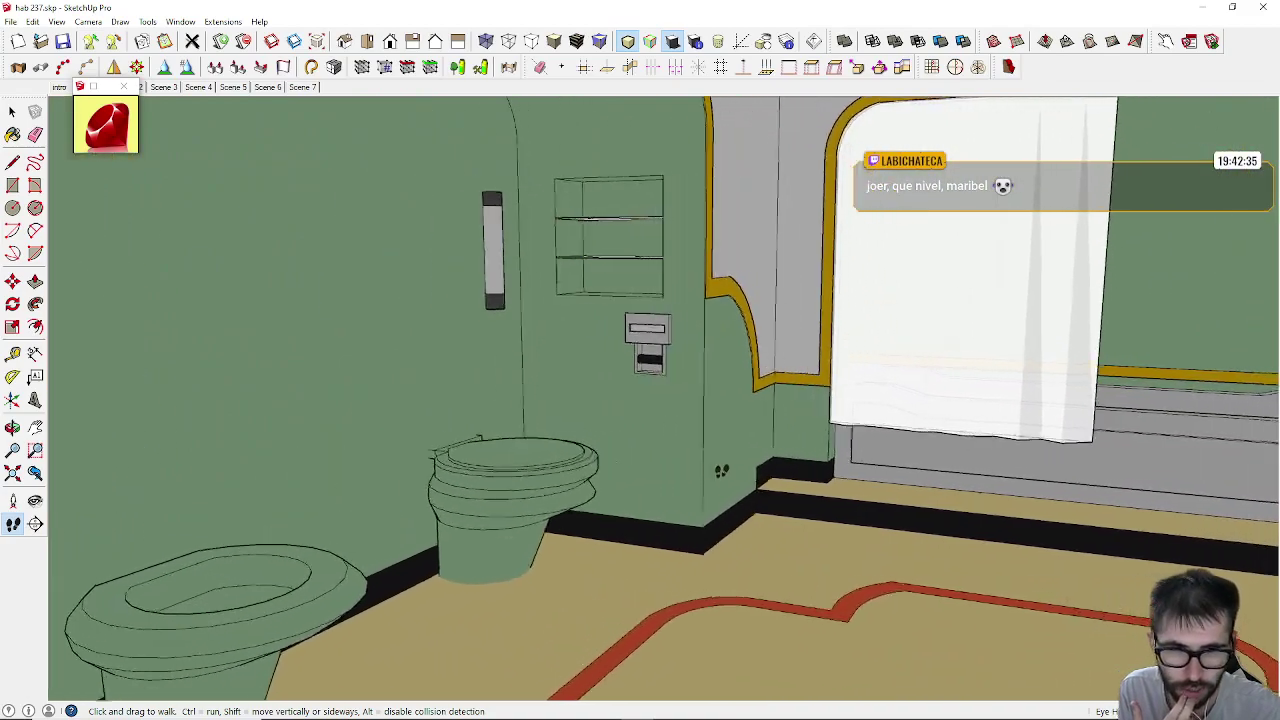
key("Right")
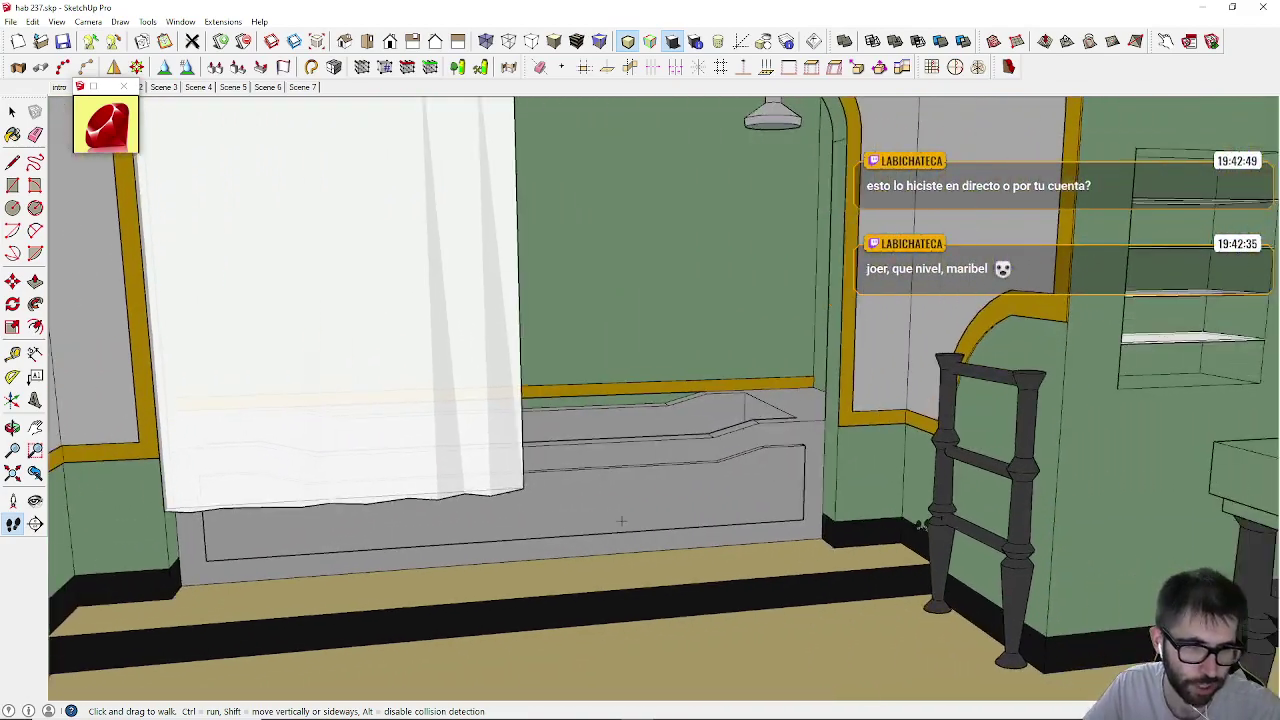
mouse_move(920, 525)
left_mouse_down()
mouse_move(923, 491)
mouse_move(480, 514)
mouse_move(503, 491)
mouse_move(549, 490)
mouse_move(551, 502)
mouse_move(551, 490)
mouse_move(556, 515)
mouse_move(552, 505)
mouse_move(360, 534)
mouse_move(357, 485)
mouse_move(329, 506)
mouse_move(360, 510)
left_mouse_up()
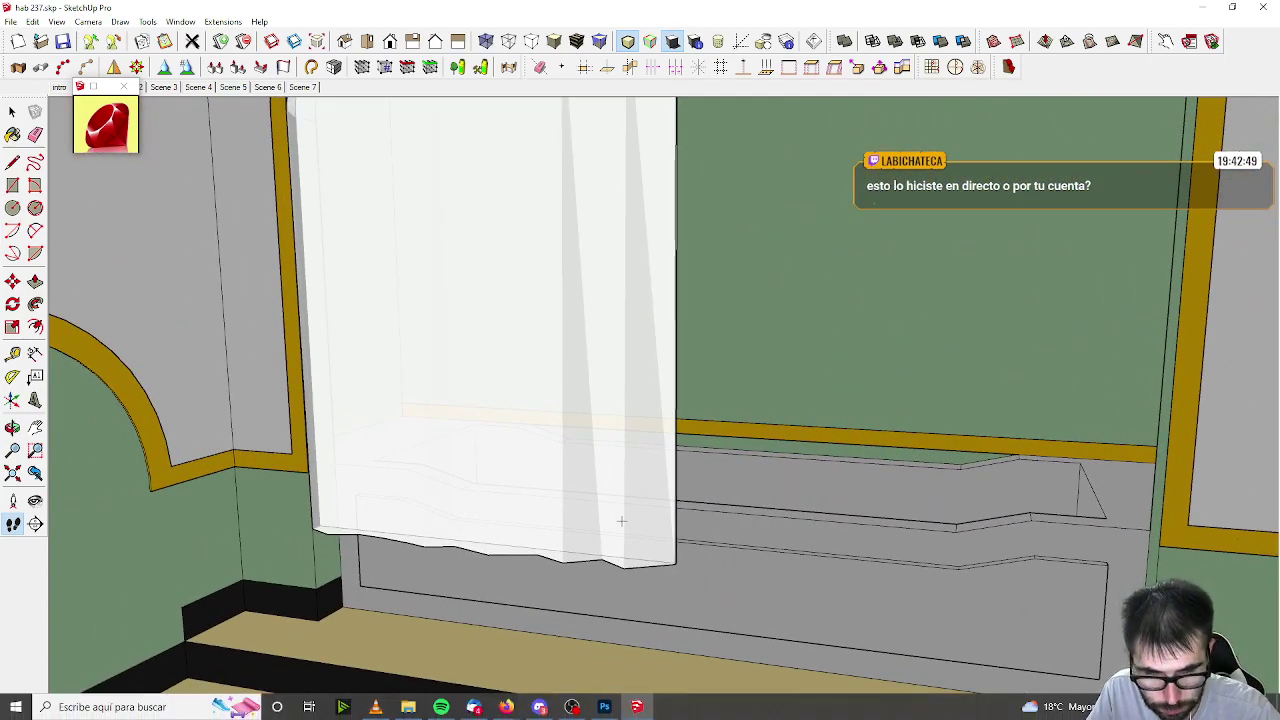
left_click_drag(798, 533, 826, 409)
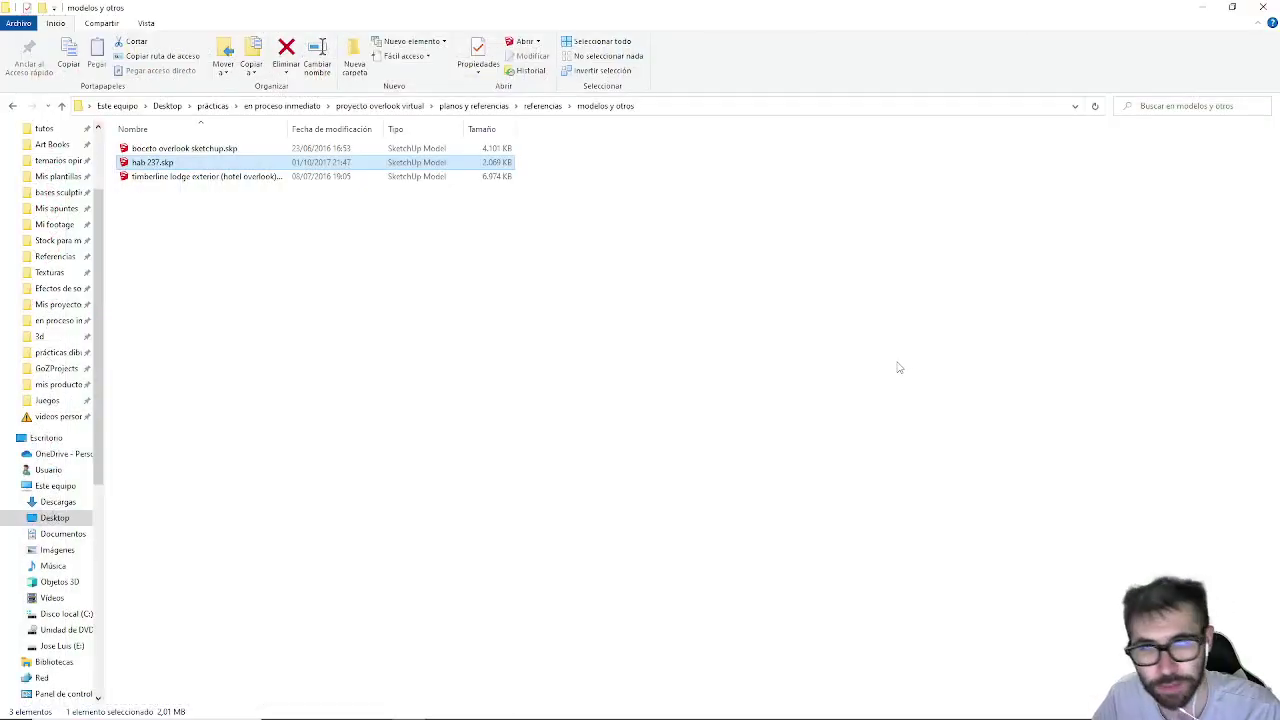
Step: Switch back to Photoshop and review the handwritten notes, the reference photos and the isometric bathroom sketch together
mouse_move(669, 717)
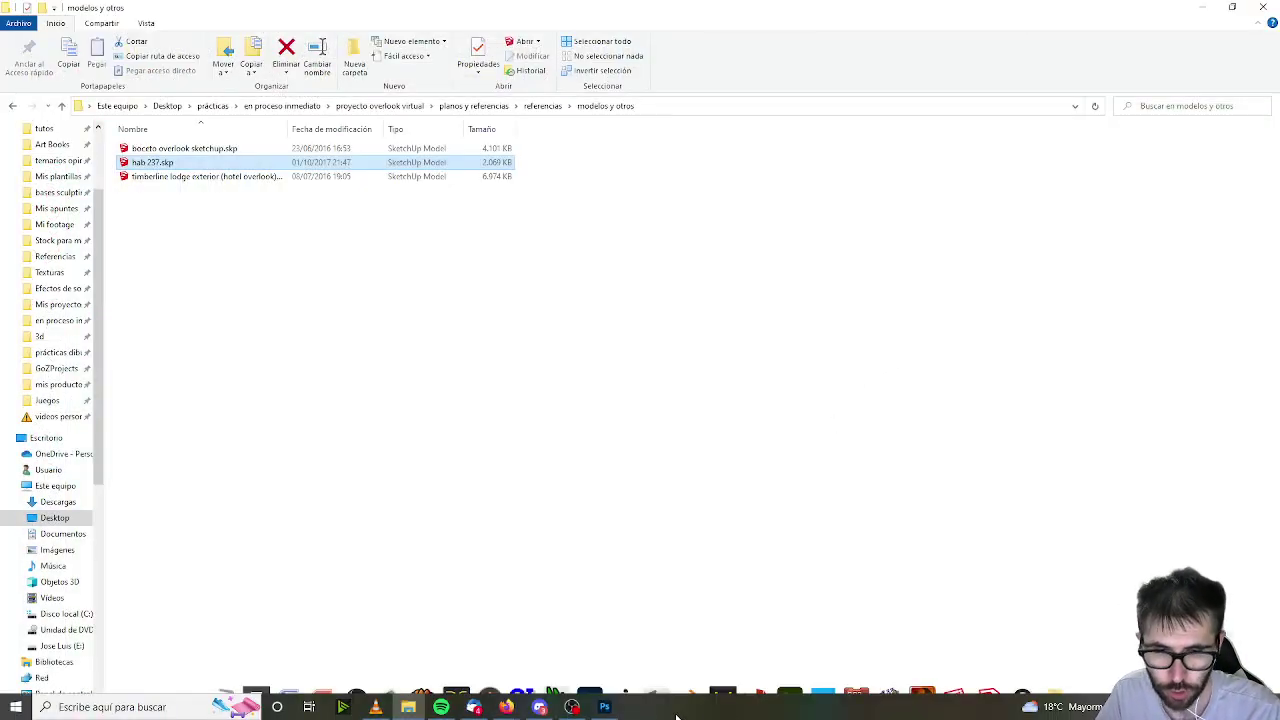
left_click(614, 708)
scroll(733, 470, "down", 5, "alt")
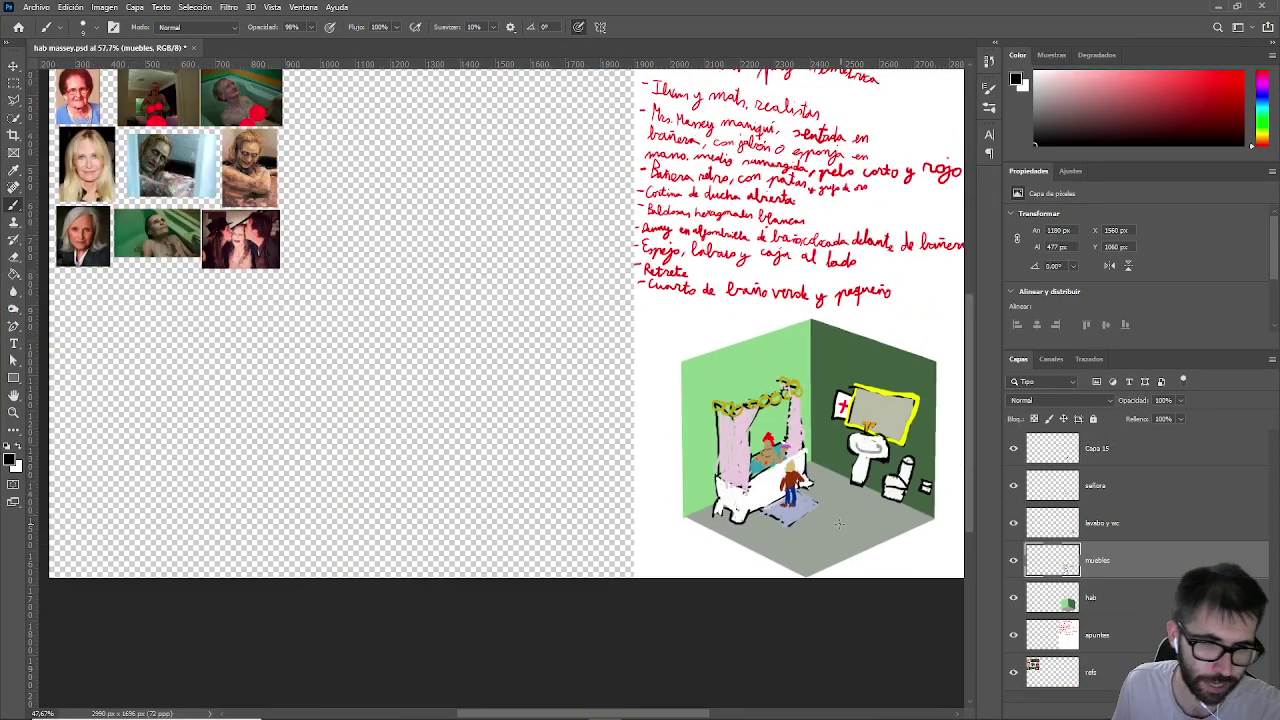
scroll(733, 470, "up", 2, "alt")
scroll(733, 470, "up", 1, "alt")
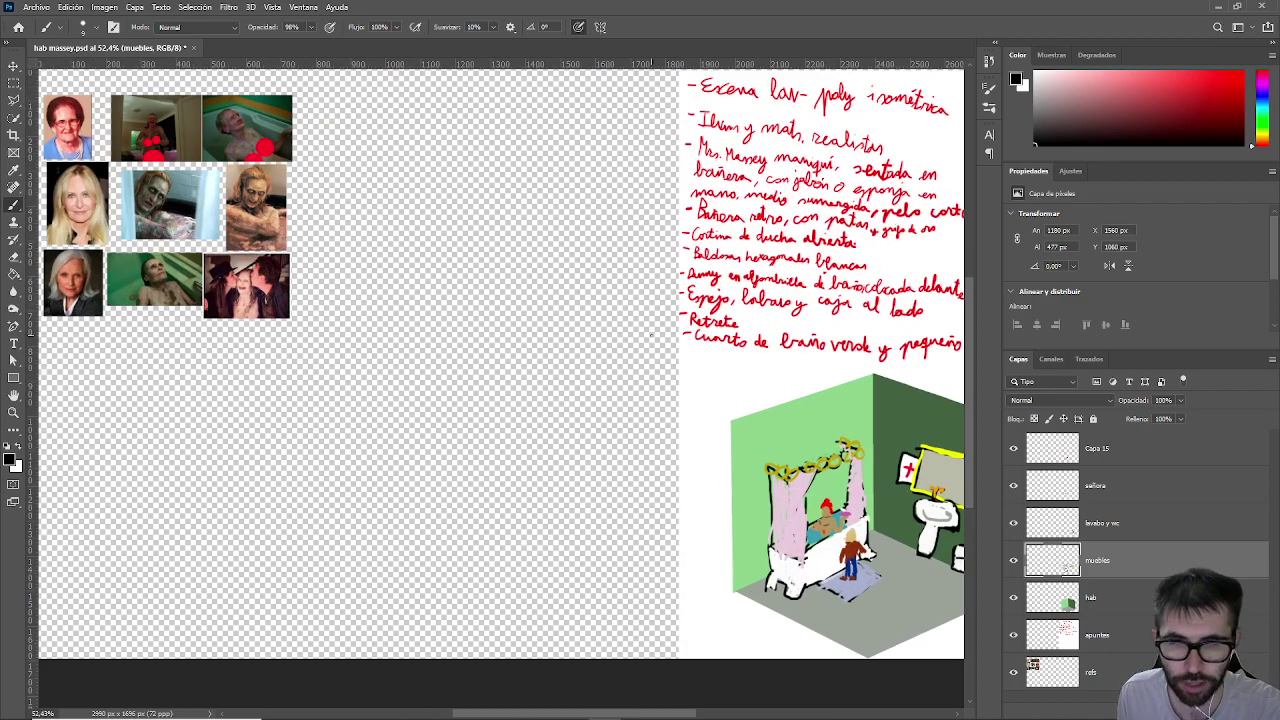
mouse_move(342, 383)
left_mouse_down()
mouse_move(455, 395)
mouse_move(369, 477)
mouse_move(339, 408)
left_mouse_up()
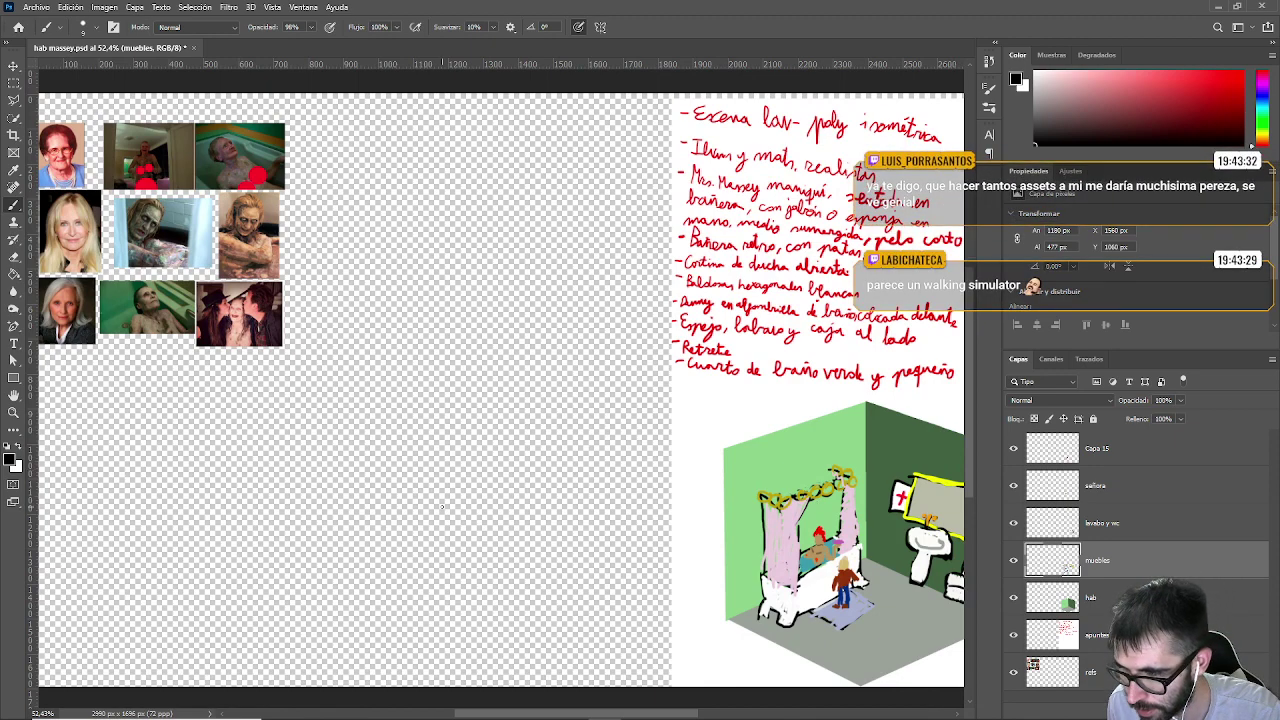
scroll(287, 560, "up", 2, "alt")
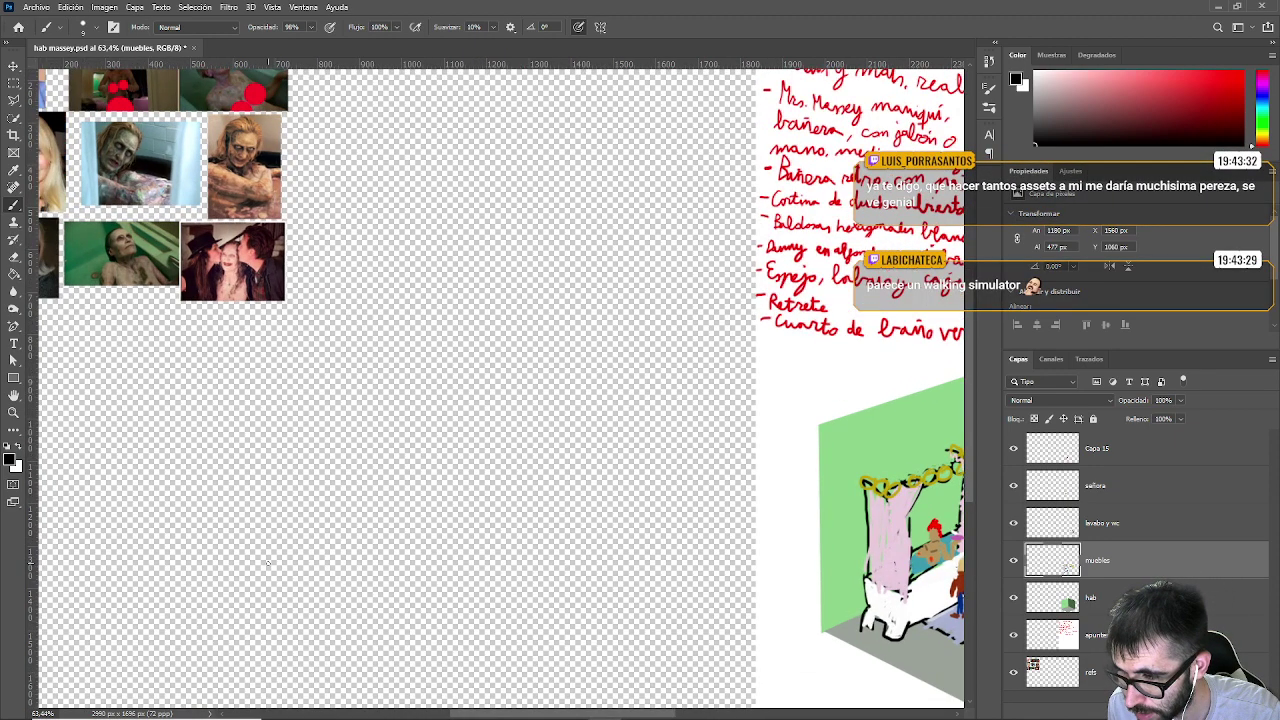
scroll(267, 563, "up", 1, "alt")
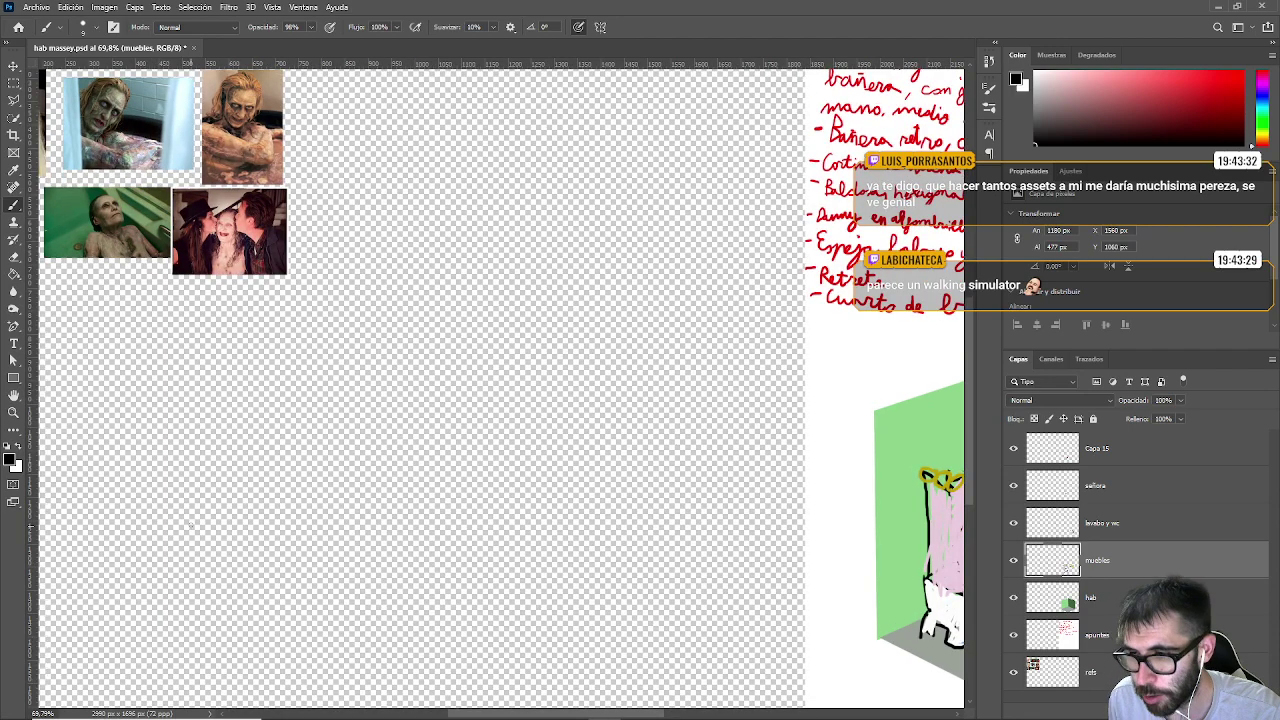
left_click_drag(204, 520, 394, 571)
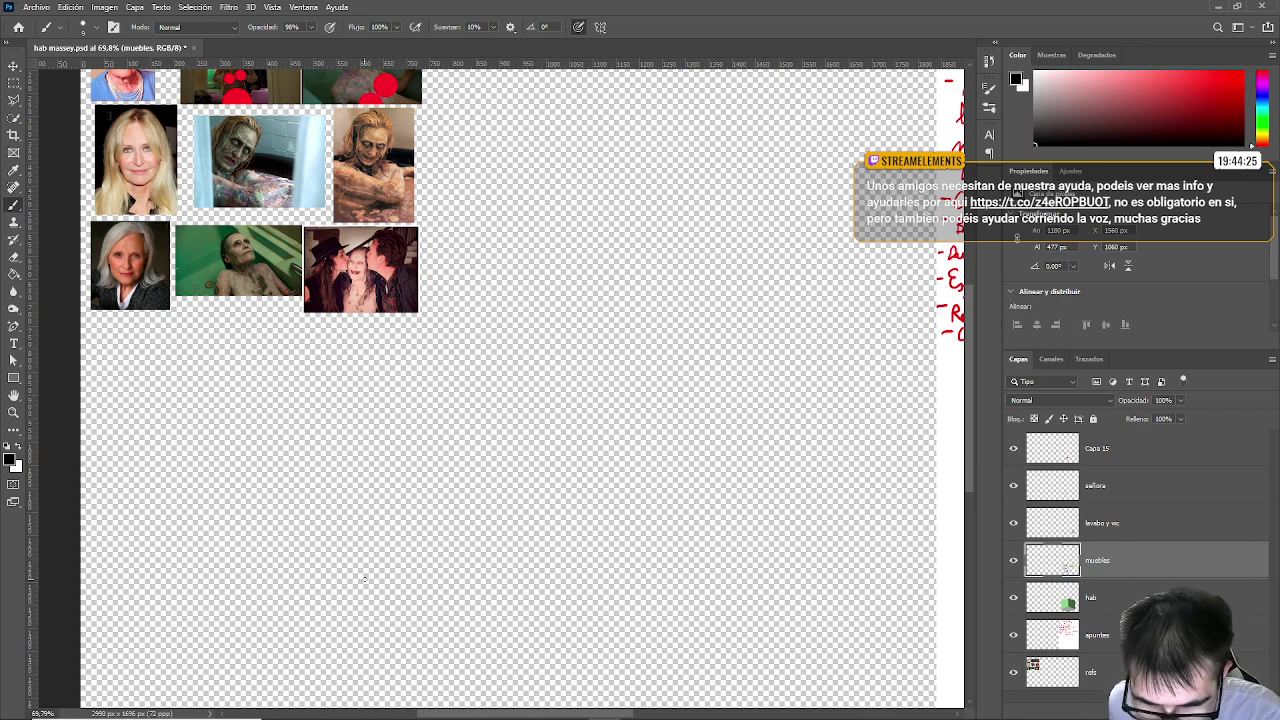
scroll(446, 492, "down", 3, "alt")
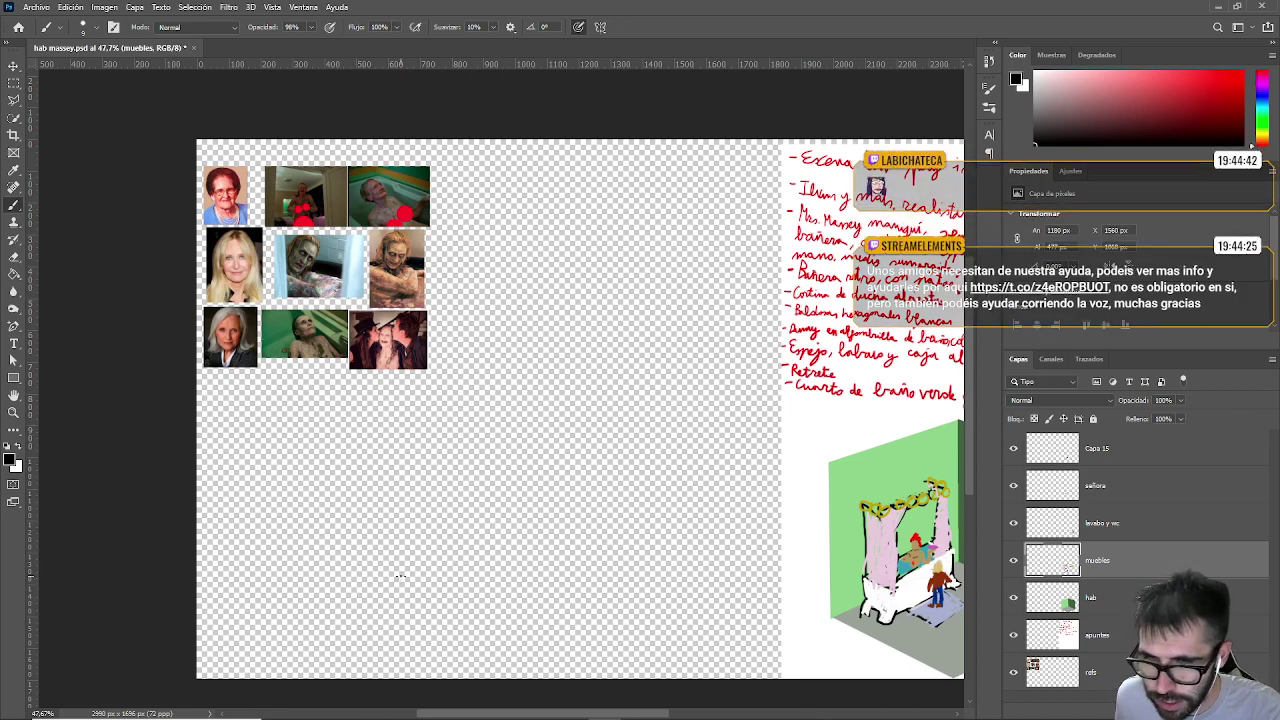
scroll(443, 575, "up", 3, "alt")
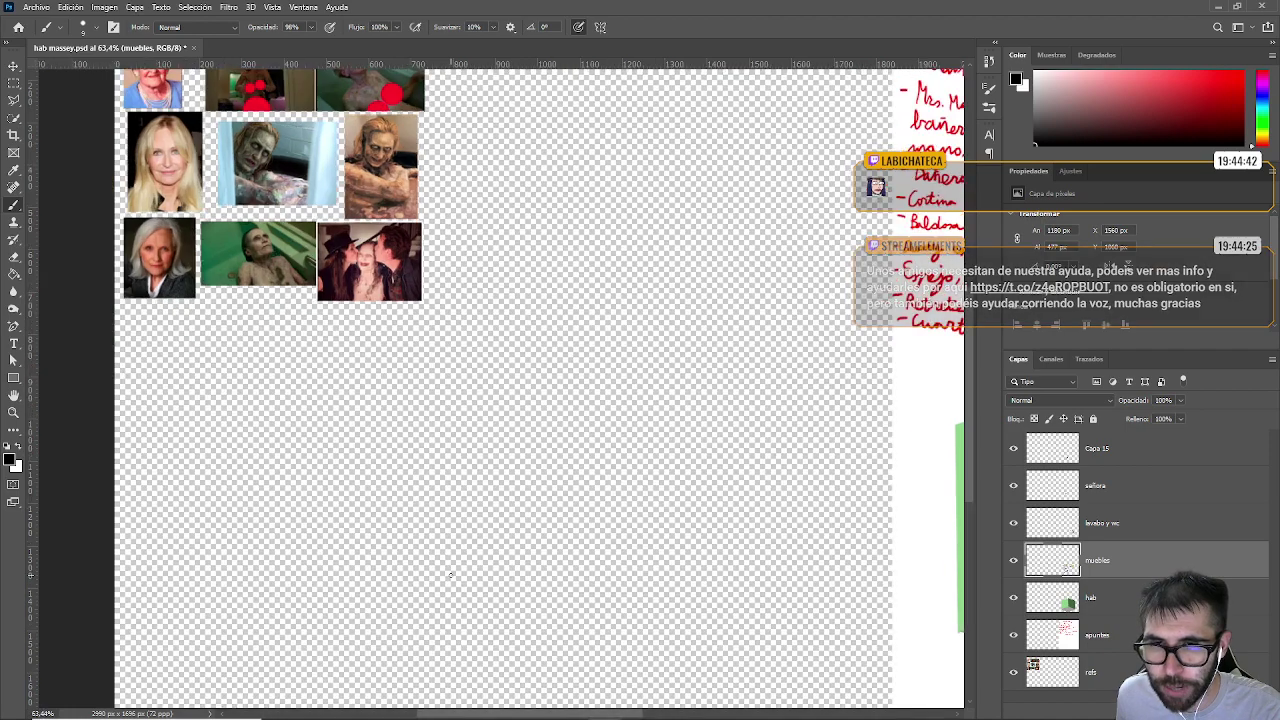
mouse_move(456, 566)
left_mouse_down()
mouse_move(374, 526)
mouse_move(457, 523)
mouse_move(411, 518)
left_mouse_up()
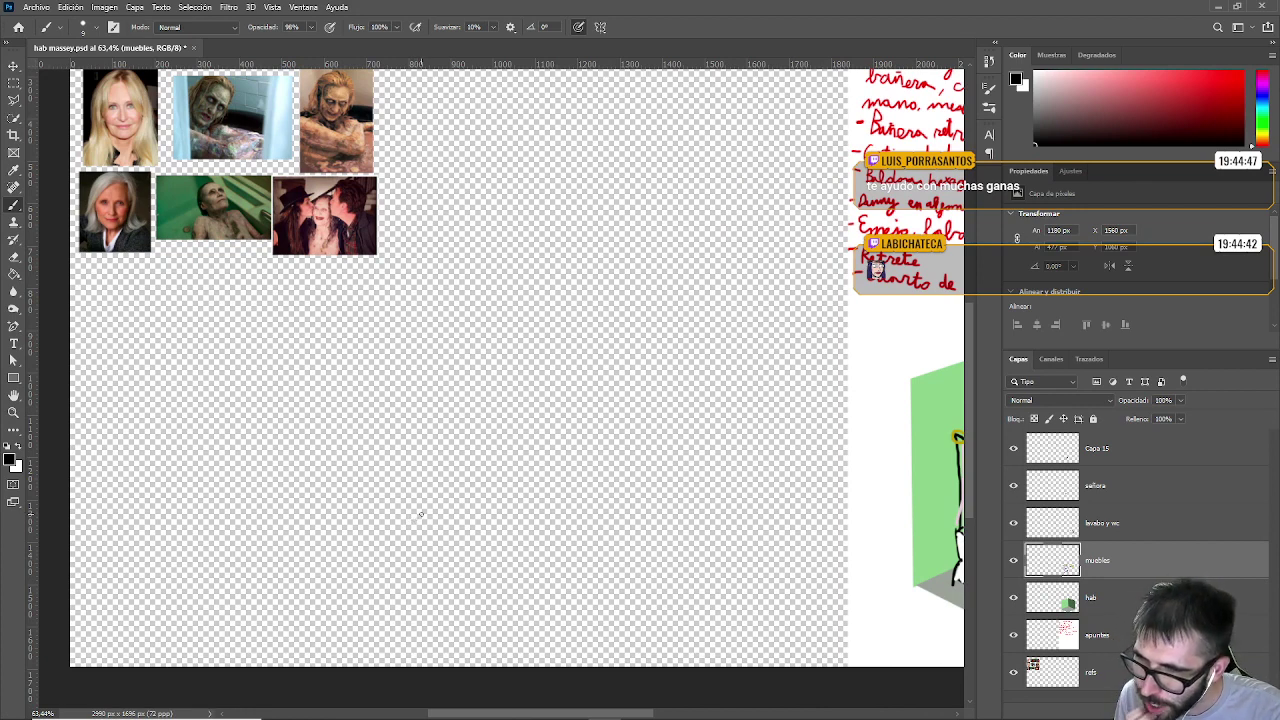
scroll(456, 488, "down", 3, "alt")
scroll(463, 275, "up", 3, "alt")
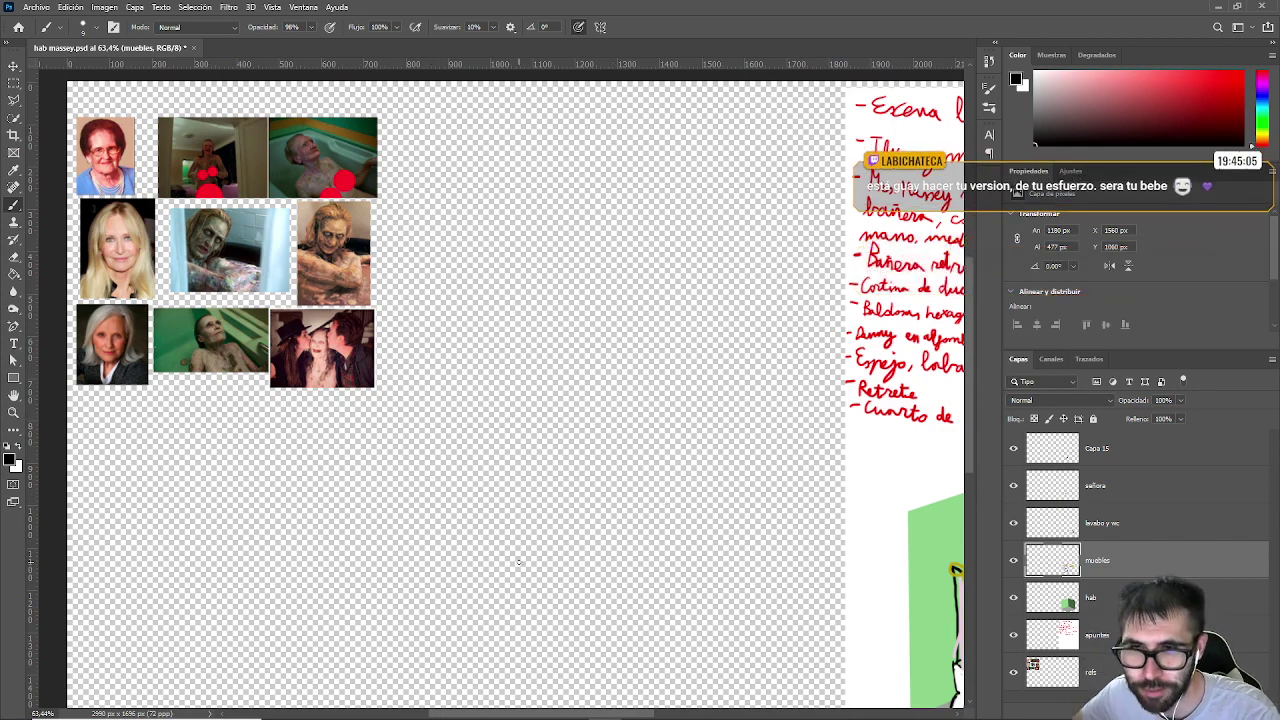
scroll(518, 563, "down", 3, "alt")
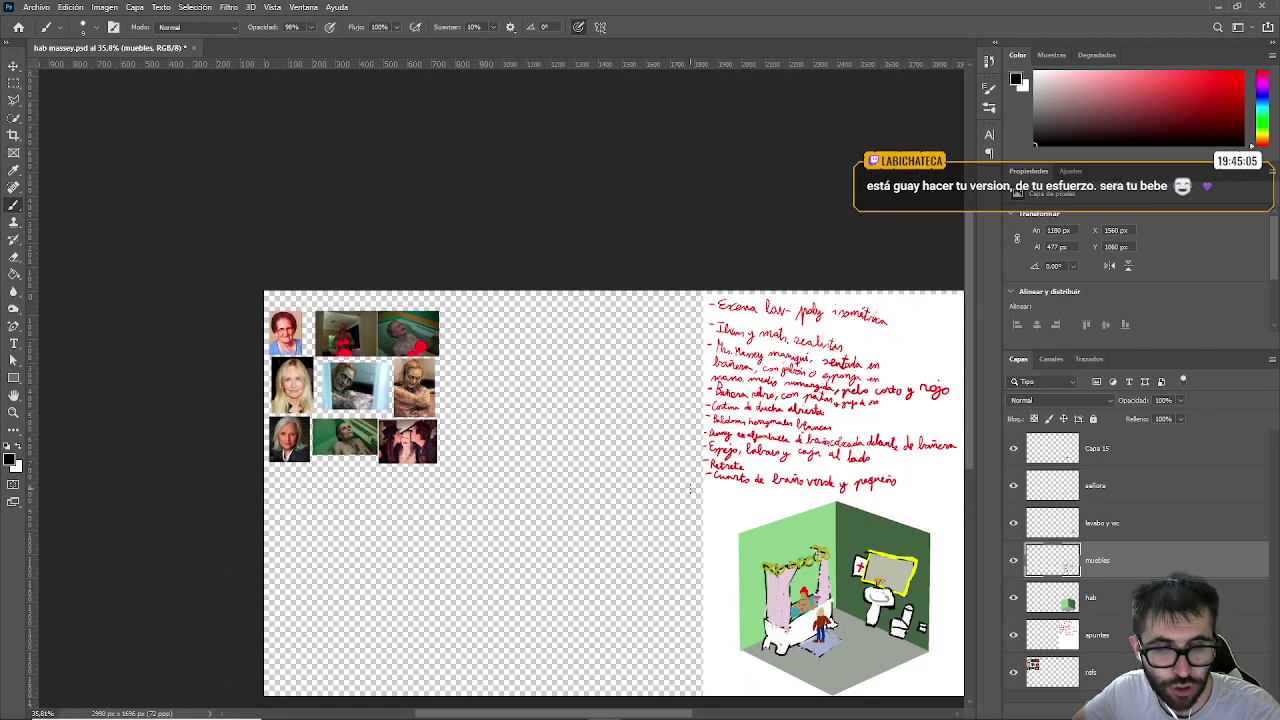
scroll(620, 505, "up", 3, "alt")
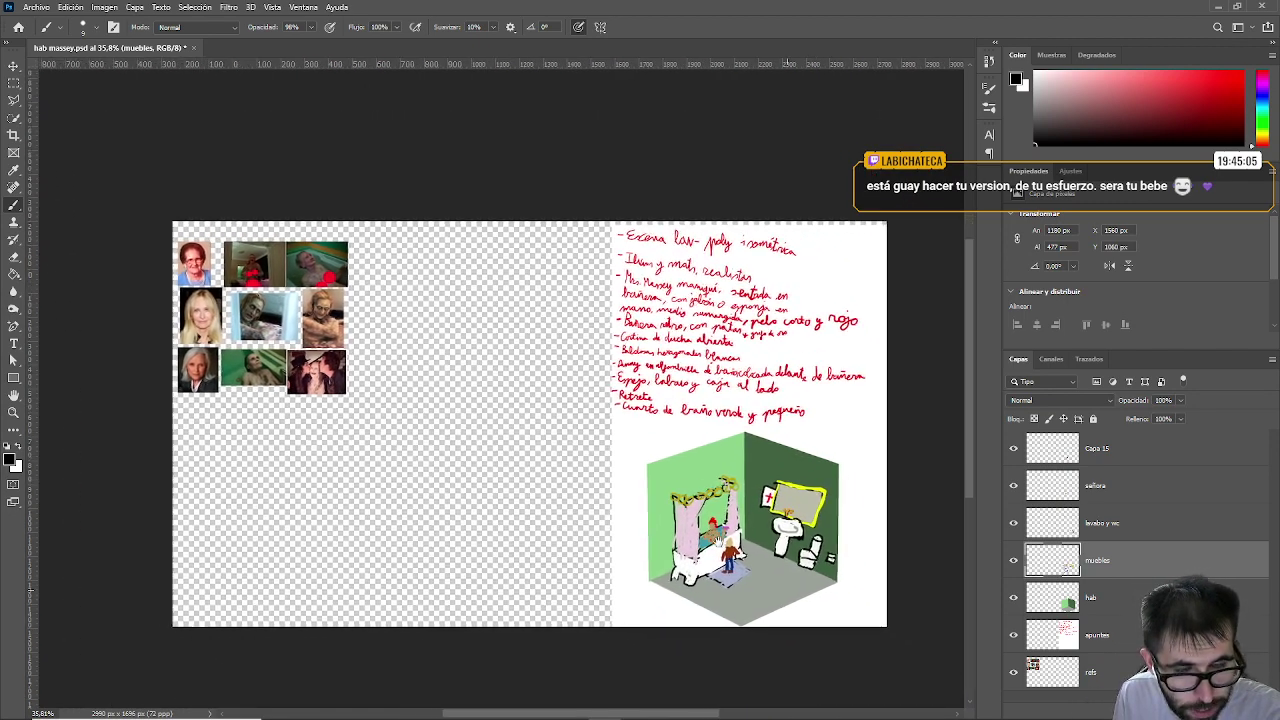
scroll(634, 508, "up", 2, "alt")
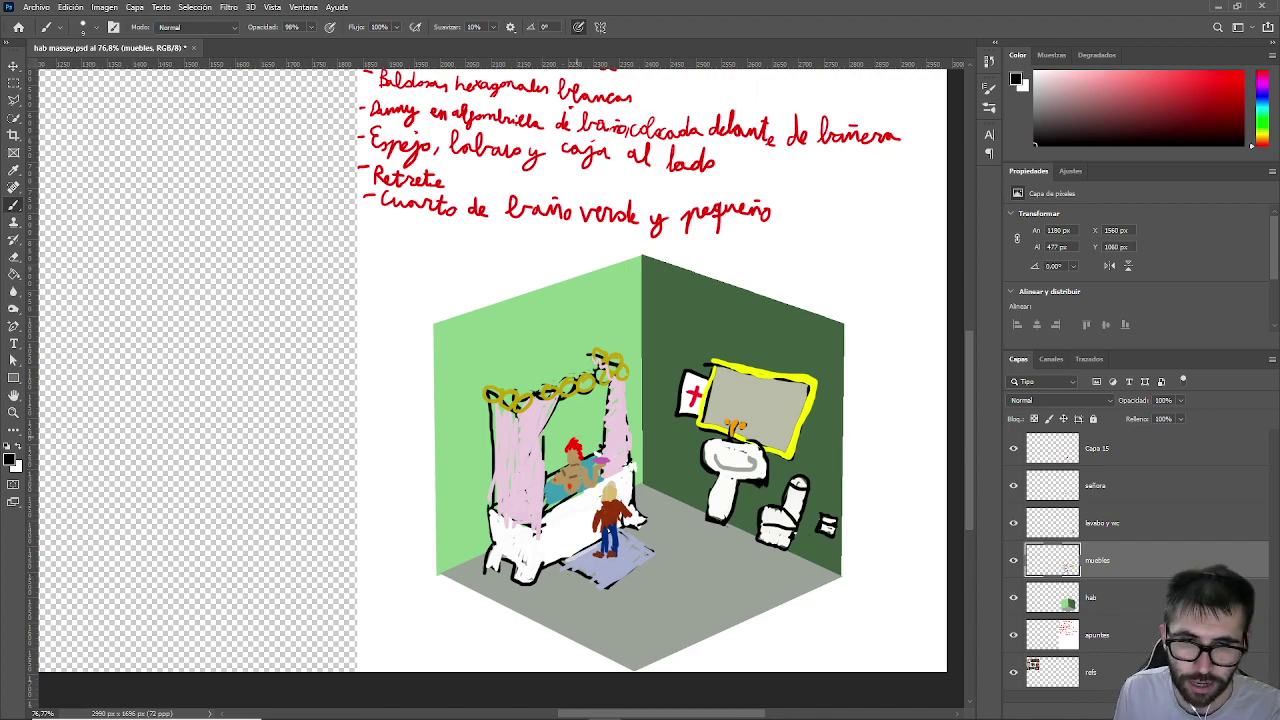
scroll(633, 496, "down", 3, "alt")
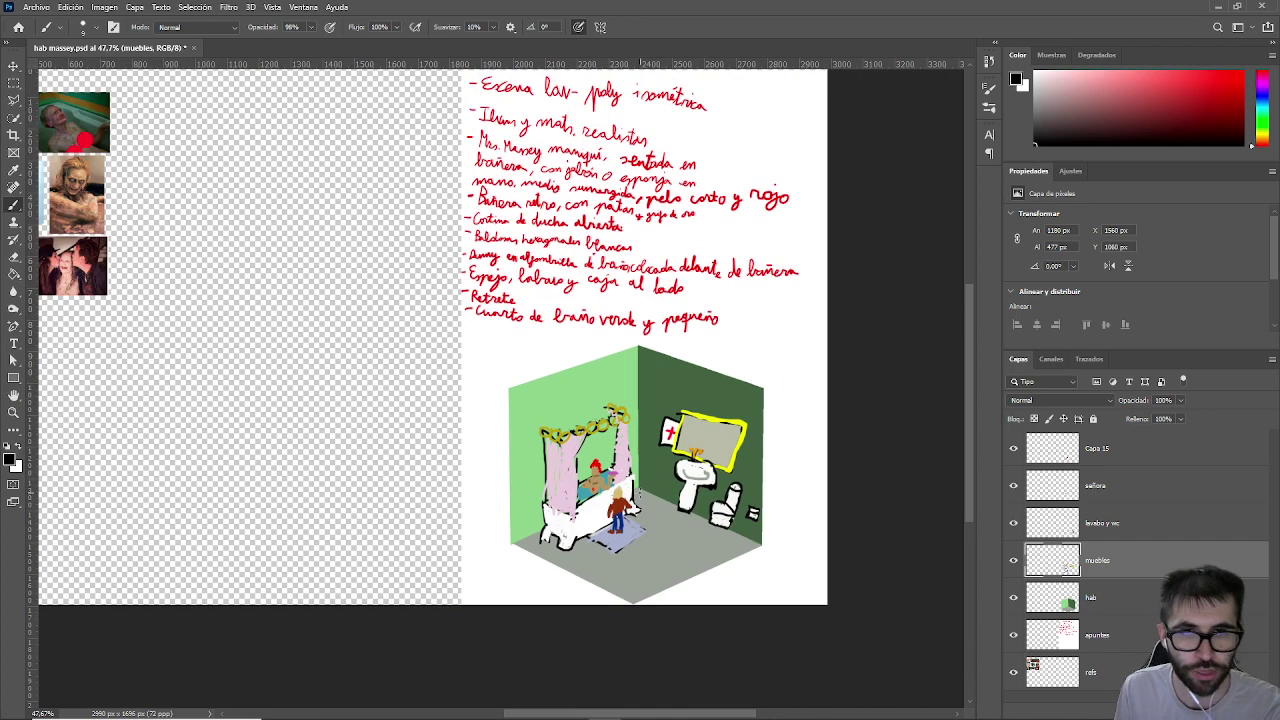
Step: Switch to Firefox and bring up the empty SketchUp web model
mouse_move(502, 715)
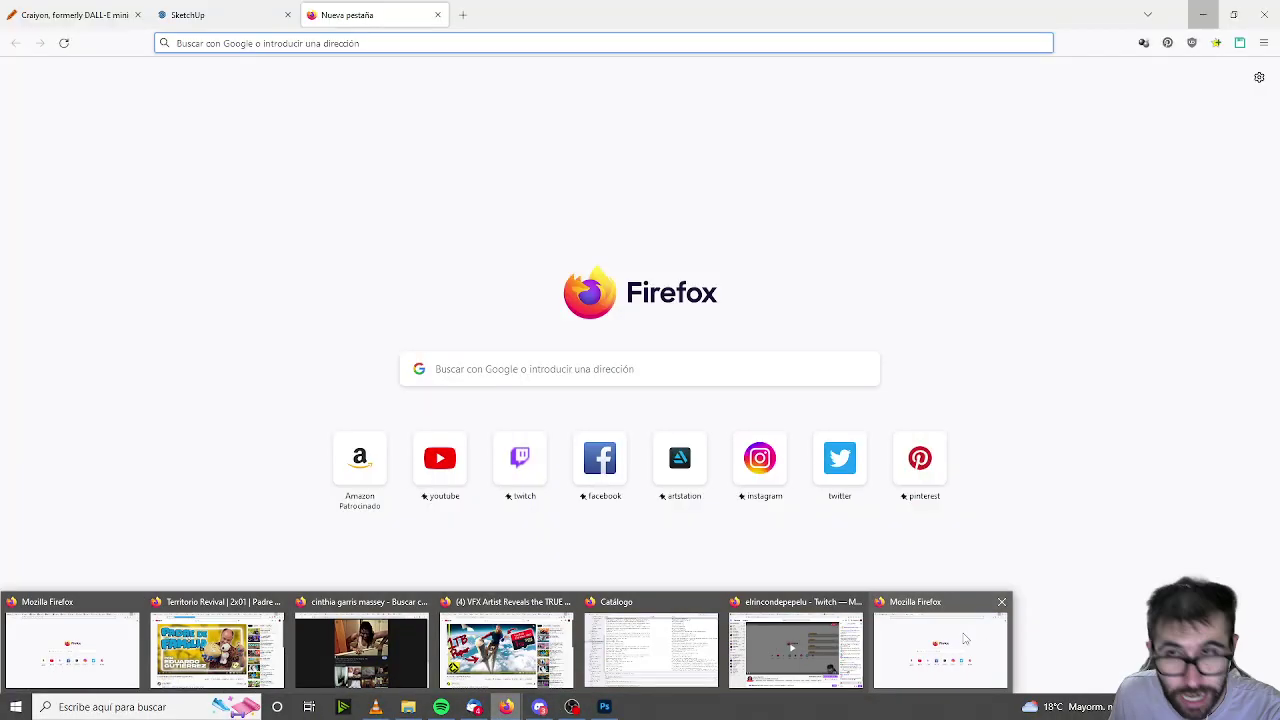
left_click(965, 640)
left_click(210, 12)
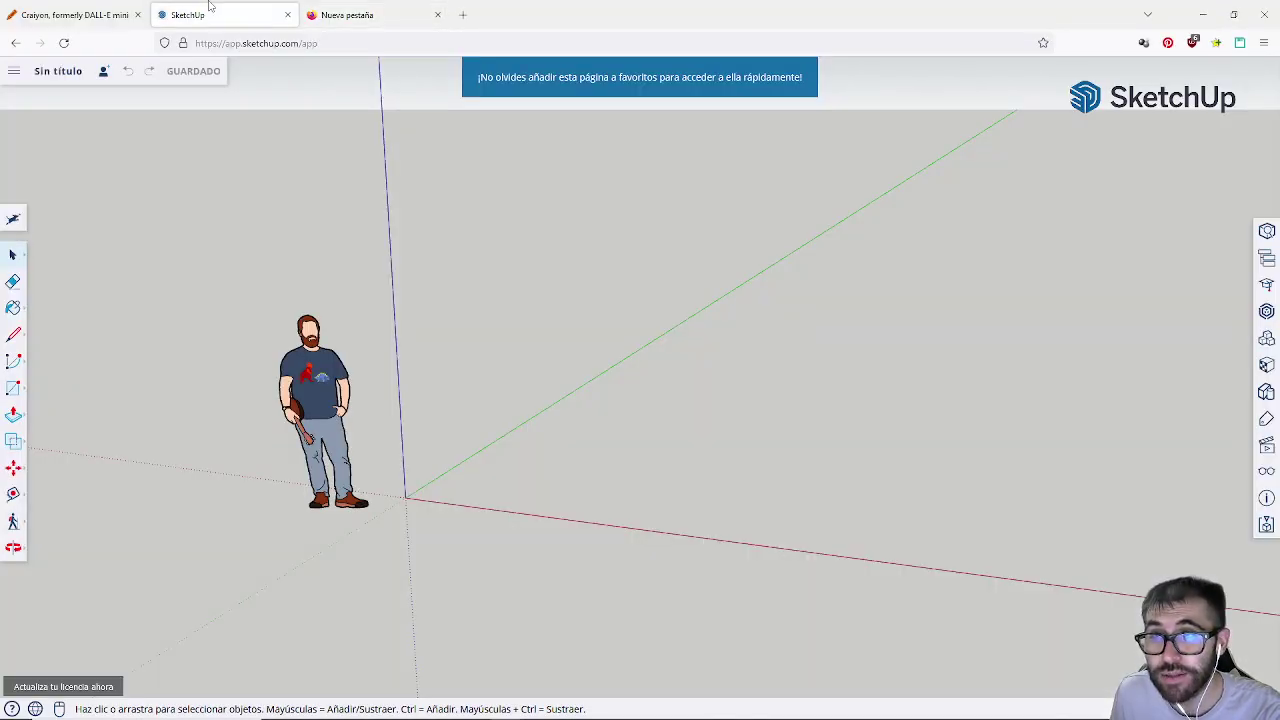
scroll(435, 390, "down", 3)
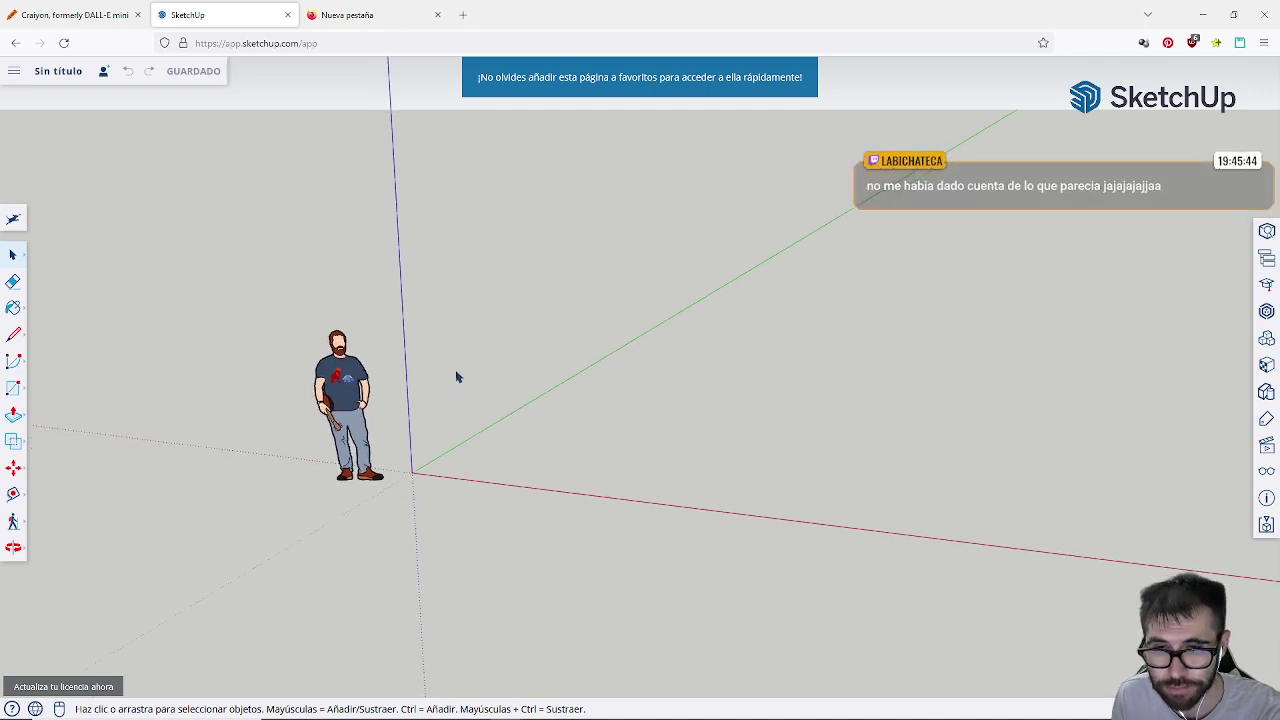
Step: Switch back to Photoshop and frame the whole isometric bathroom sketch for a screen capture
mouse_move(617, 708)
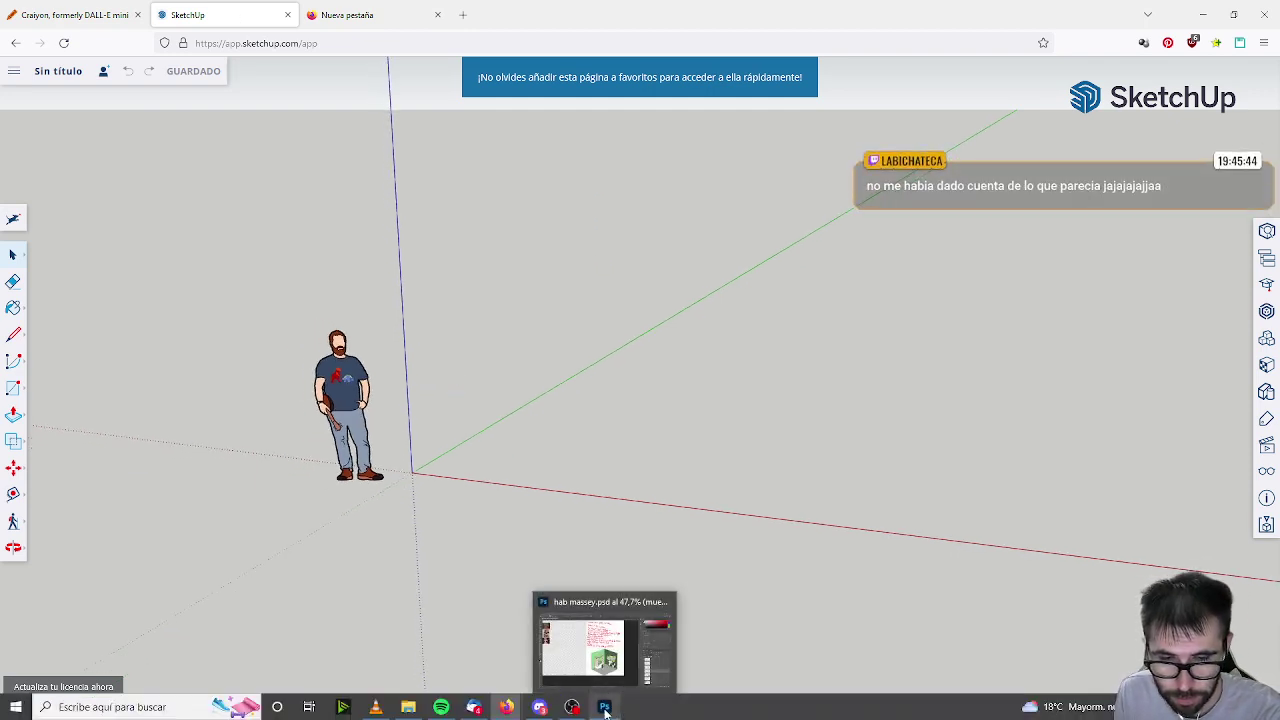
left_click(604, 707)
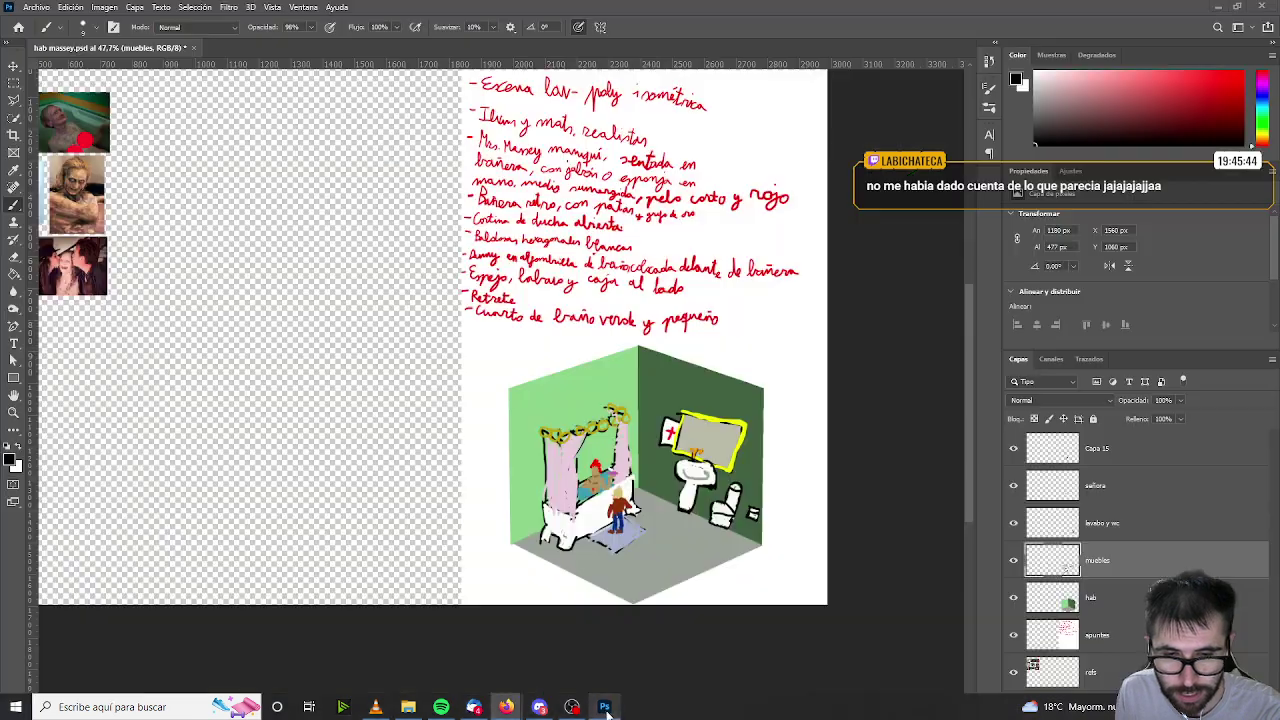
scroll(578, 494, "up", 4, "alt")
scroll(578, 494, "down", 2, "alt")
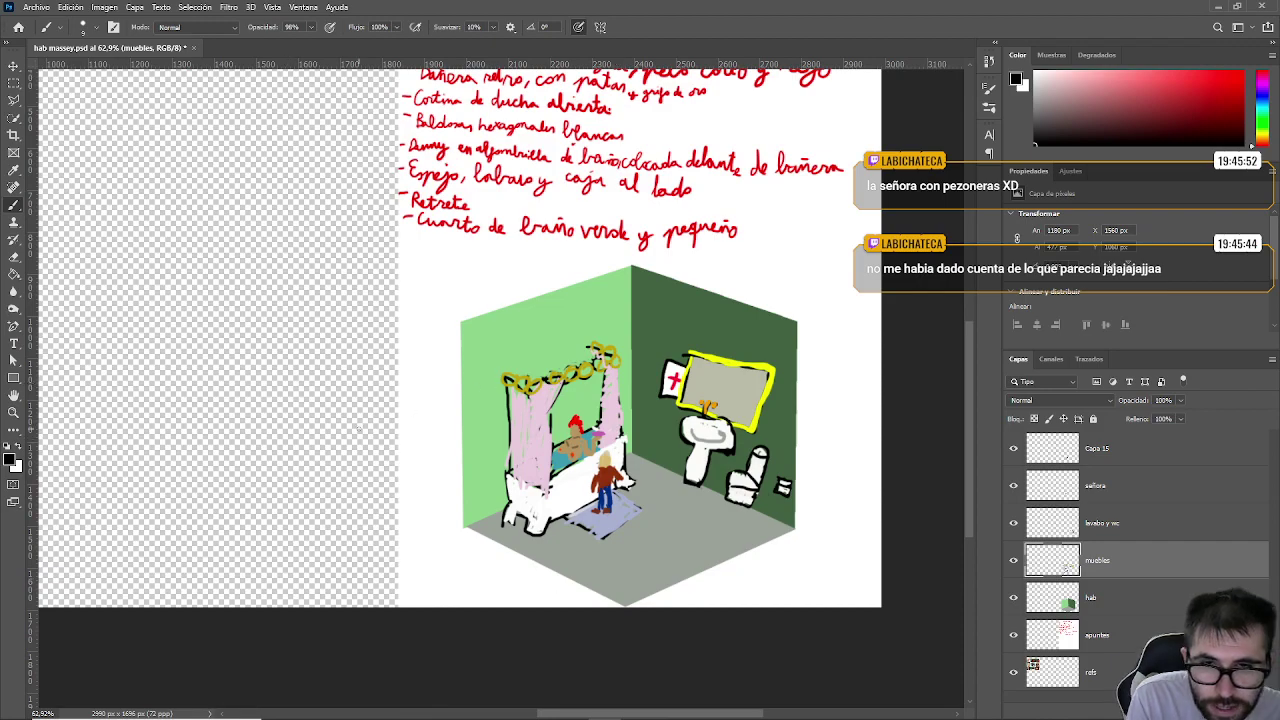
Step: Copy a screen capture of the isometric bathroom sketch to the clipboard
key("Print")
mouse_move(405, 243)
left_mouse_down()
mouse_move(569, 343)
mouse_move(802, 605)
mouse_move(838, 607)
left_mouse_up()
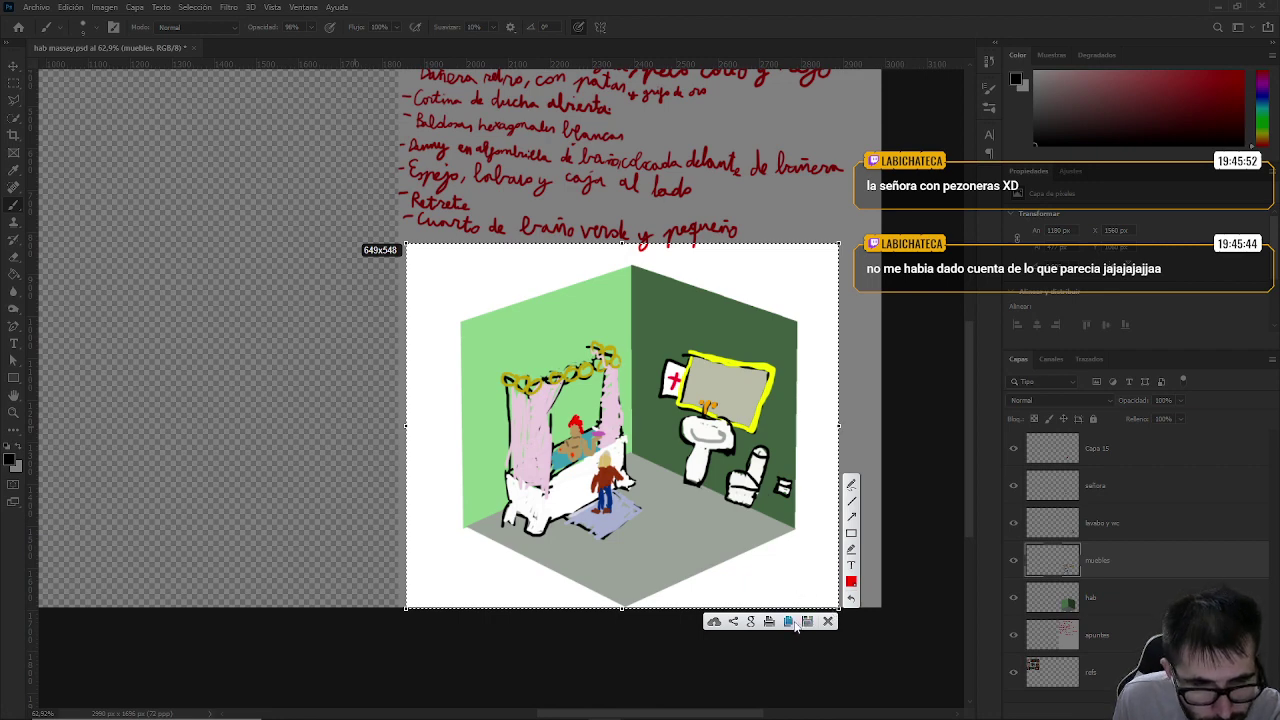
left_click(790, 622)
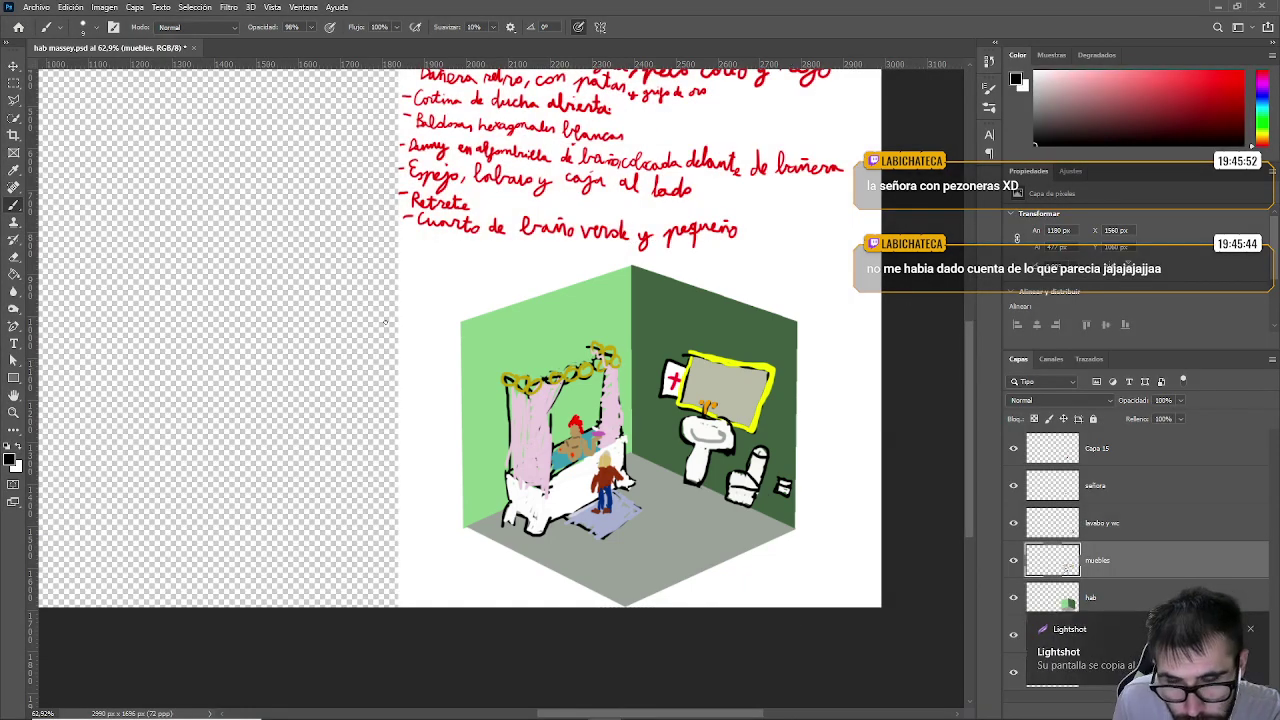
Step: Capture the isometric bathroom sketch from the screen and save it on the desktop as the JPEG "237 isometrica concept"
key("Print")
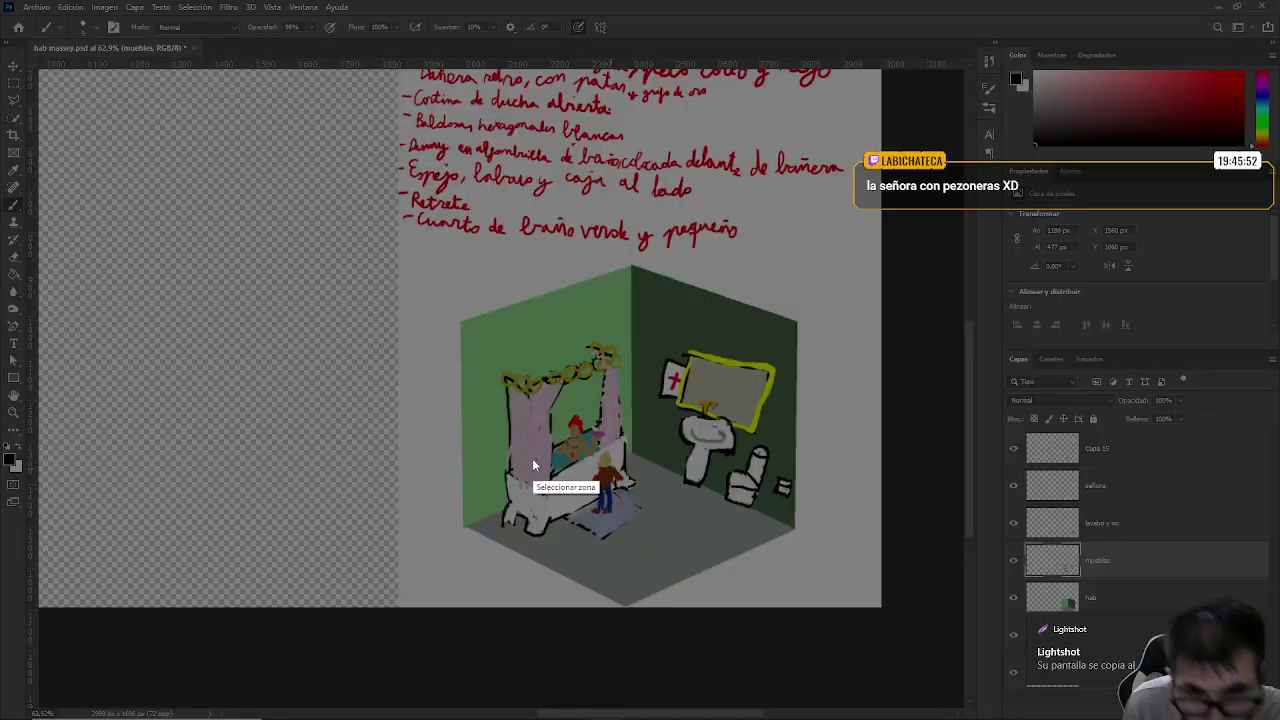
left_click_drag(410, 247, 827, 605)
left_click(796, 620)
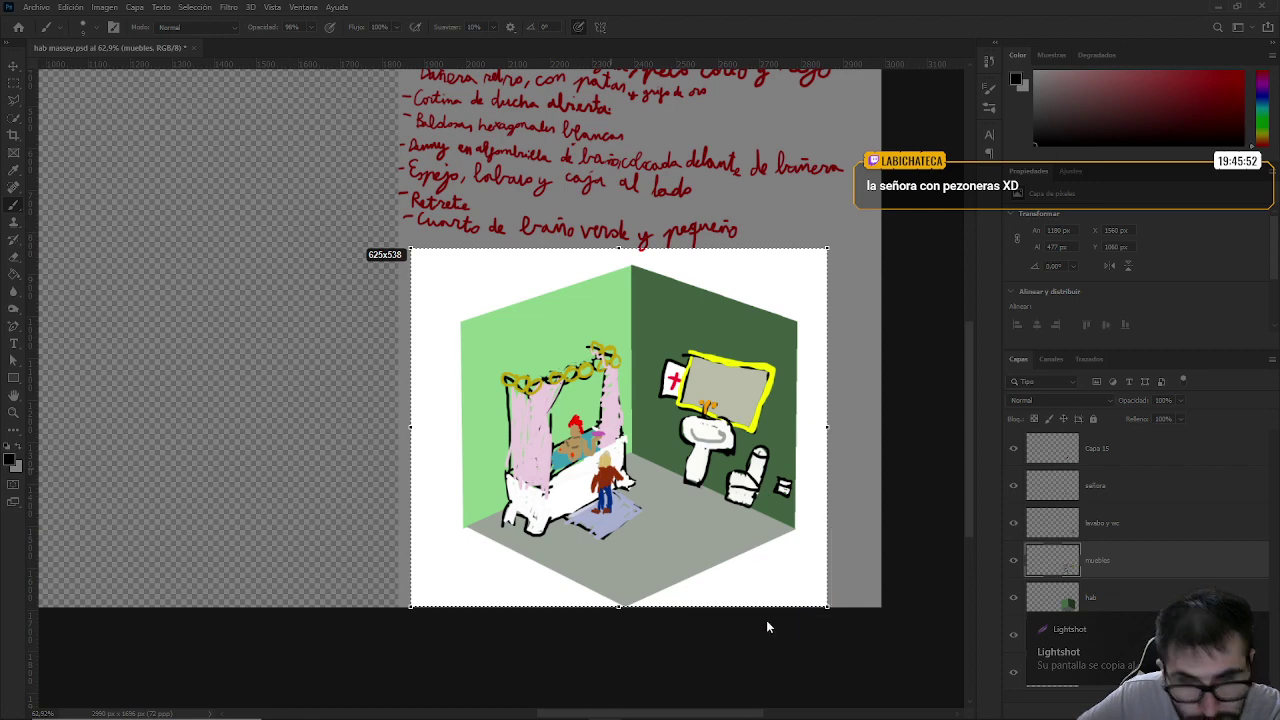
left_click(38, 105)
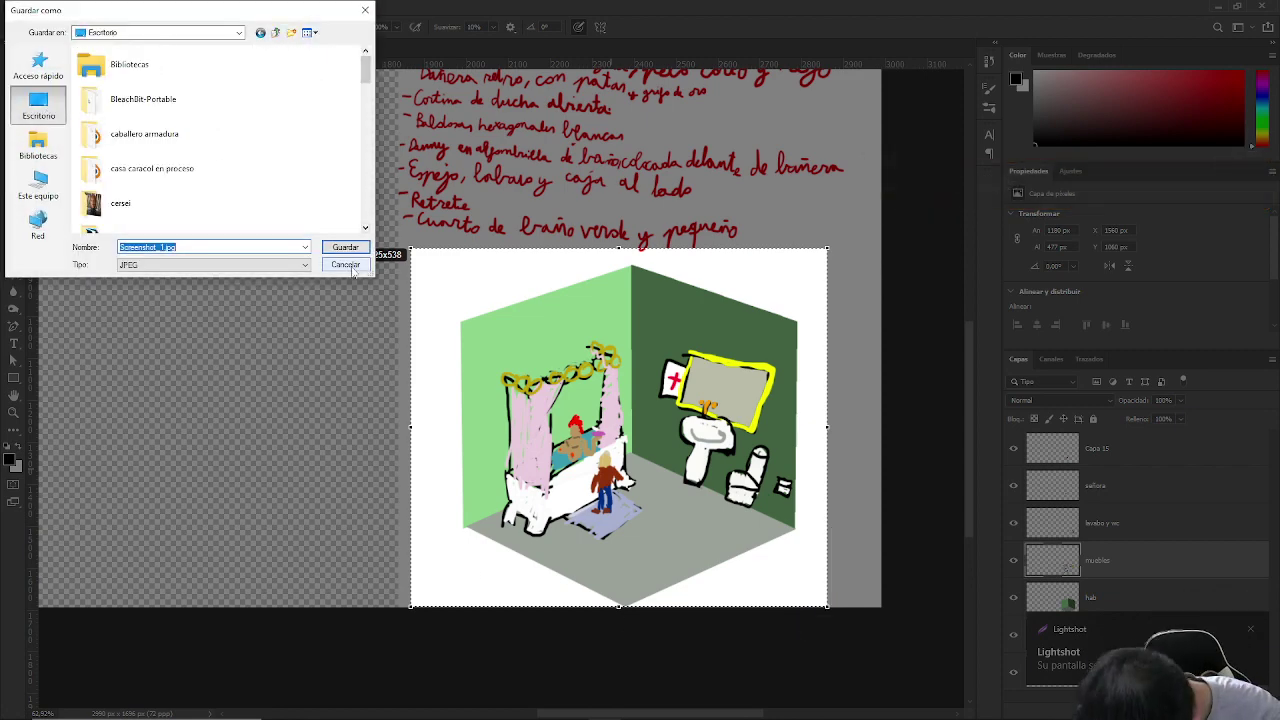
type("237 isometrica concept")
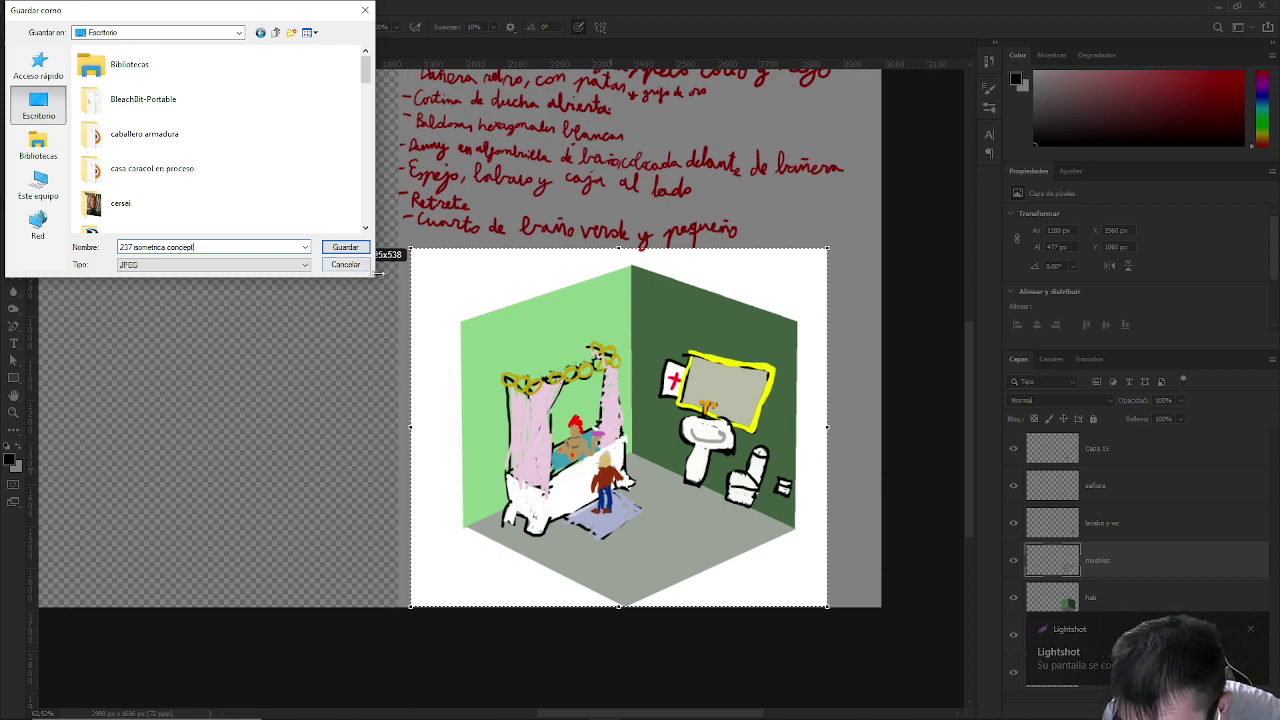
left_click(345, 247)
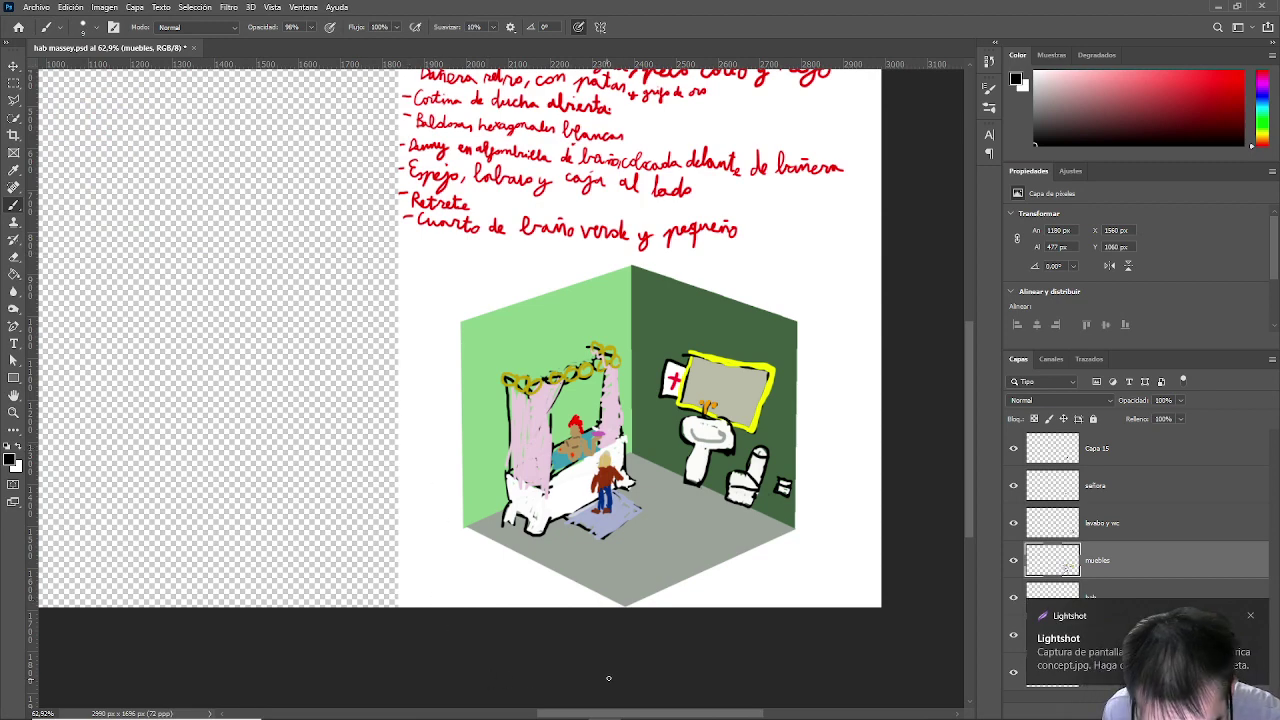
scroll(608, 678, "up", 2, "alt")
scroll(605, 668, "down", 1, "alt")
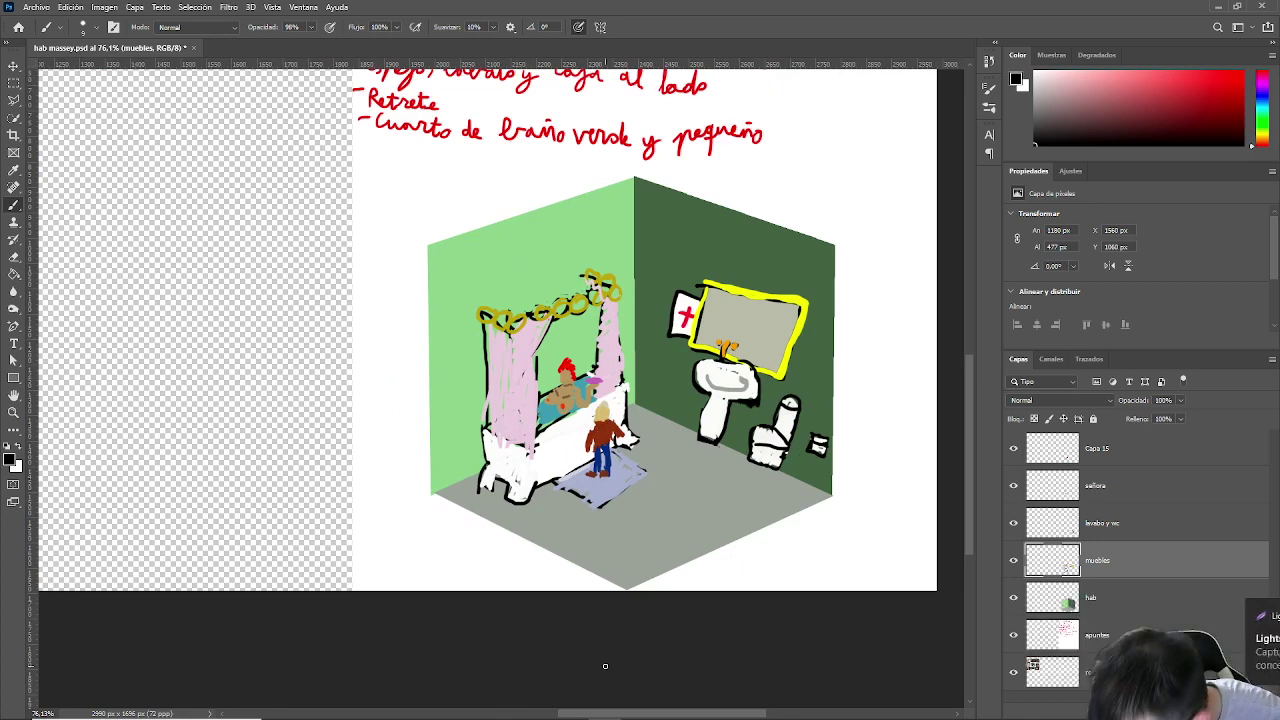
scroll(605, 666, "up", 1, "alt")
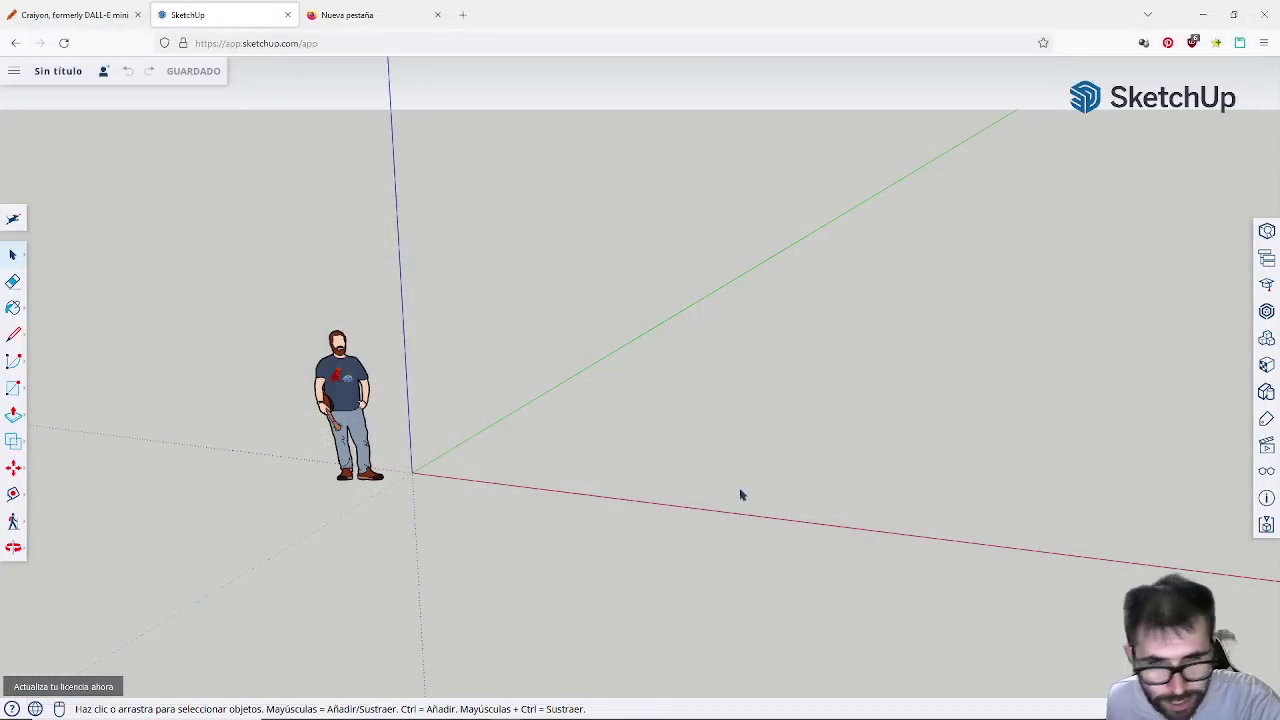
Step: Import "237 isometrica concept.jpg" from the device's desktop into the model as an image
left_click(14, 71)
mouse_move(62, 248)
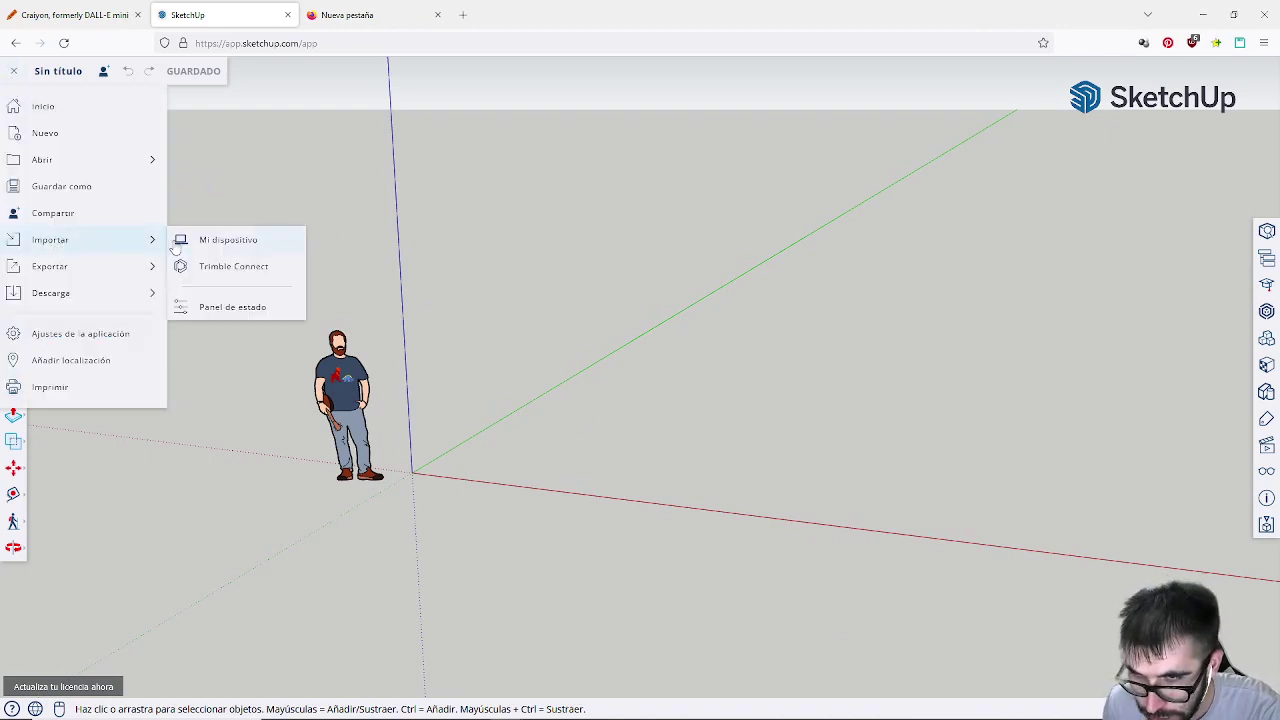
left_click(216, 244)
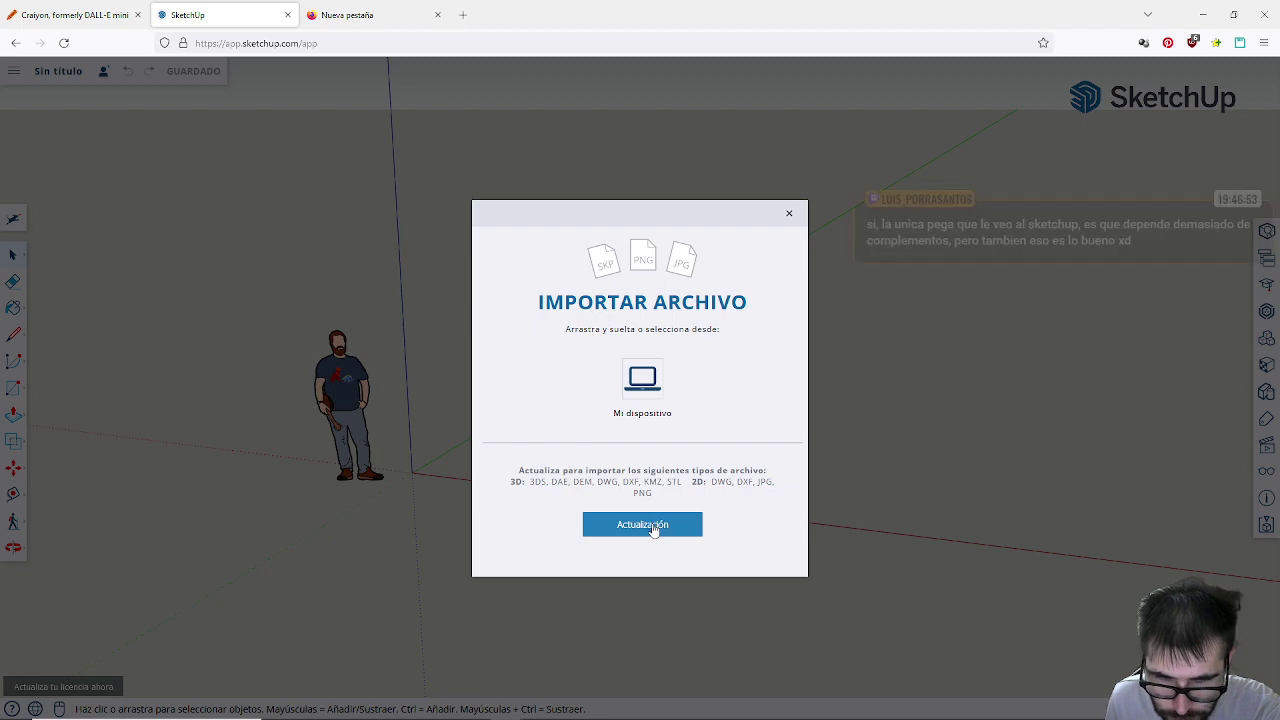
left_click(645, 390)
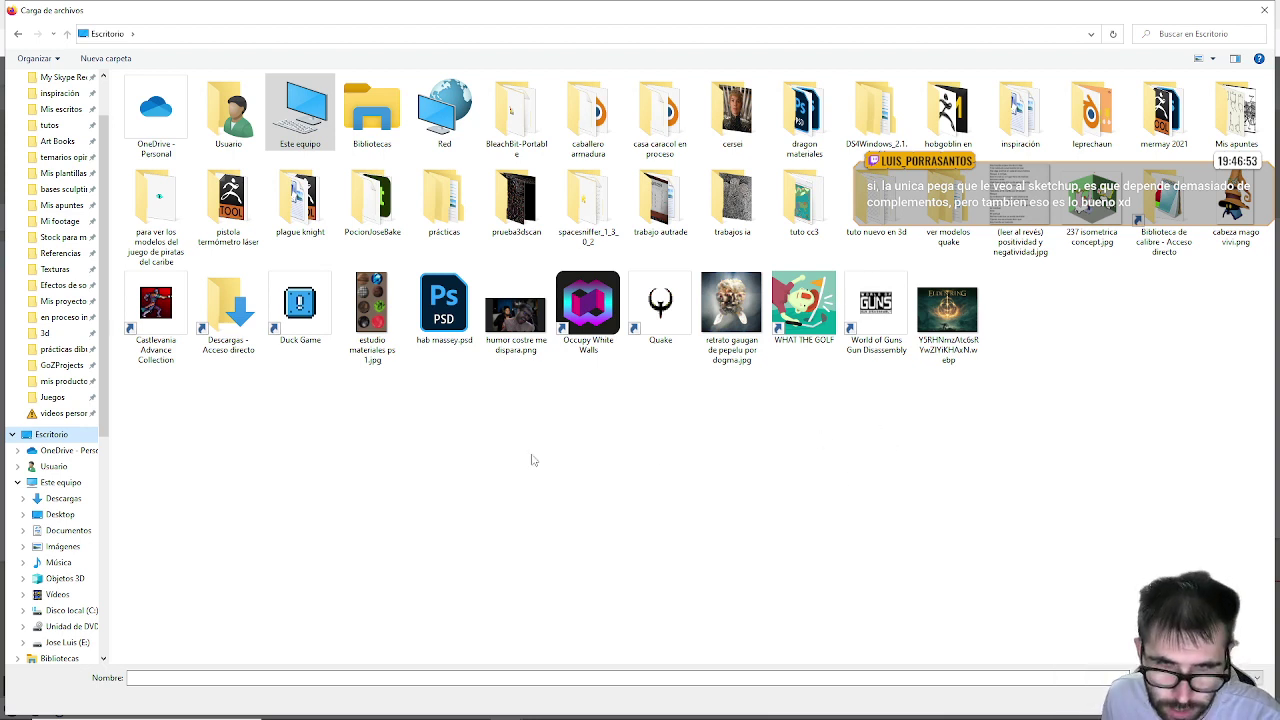
left_click(1082, 215)
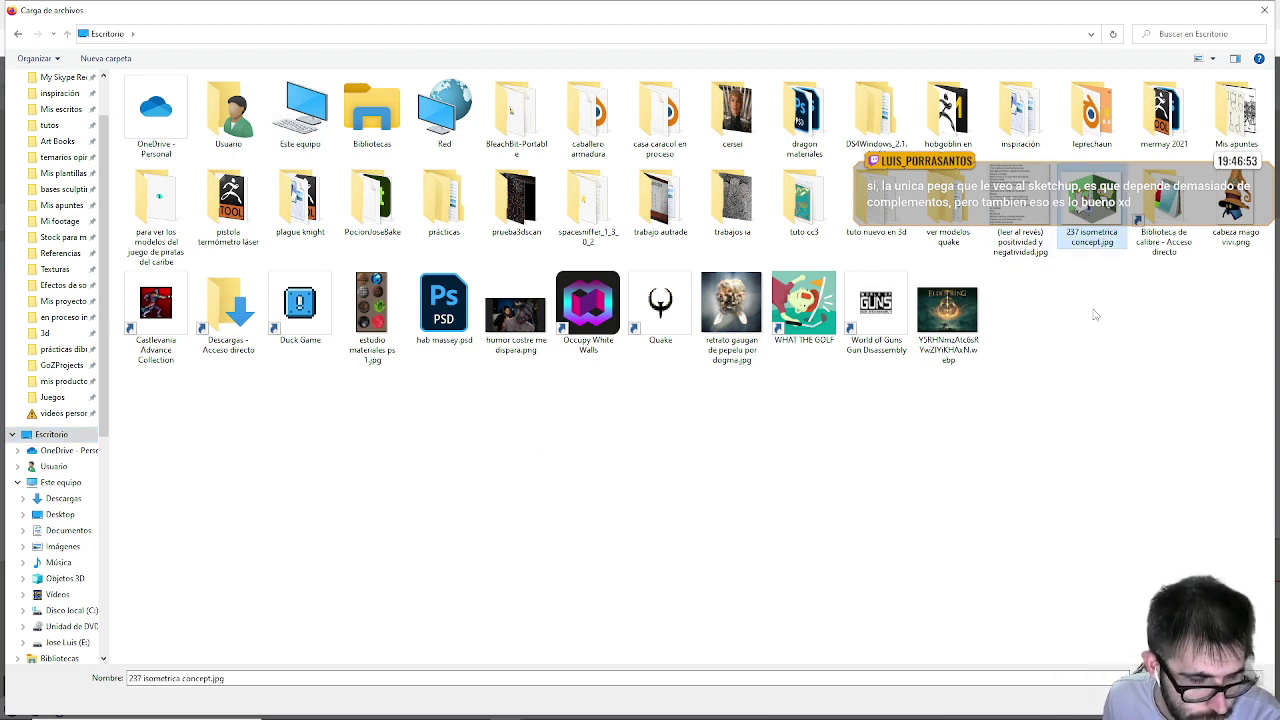
double_click(1082, 215)
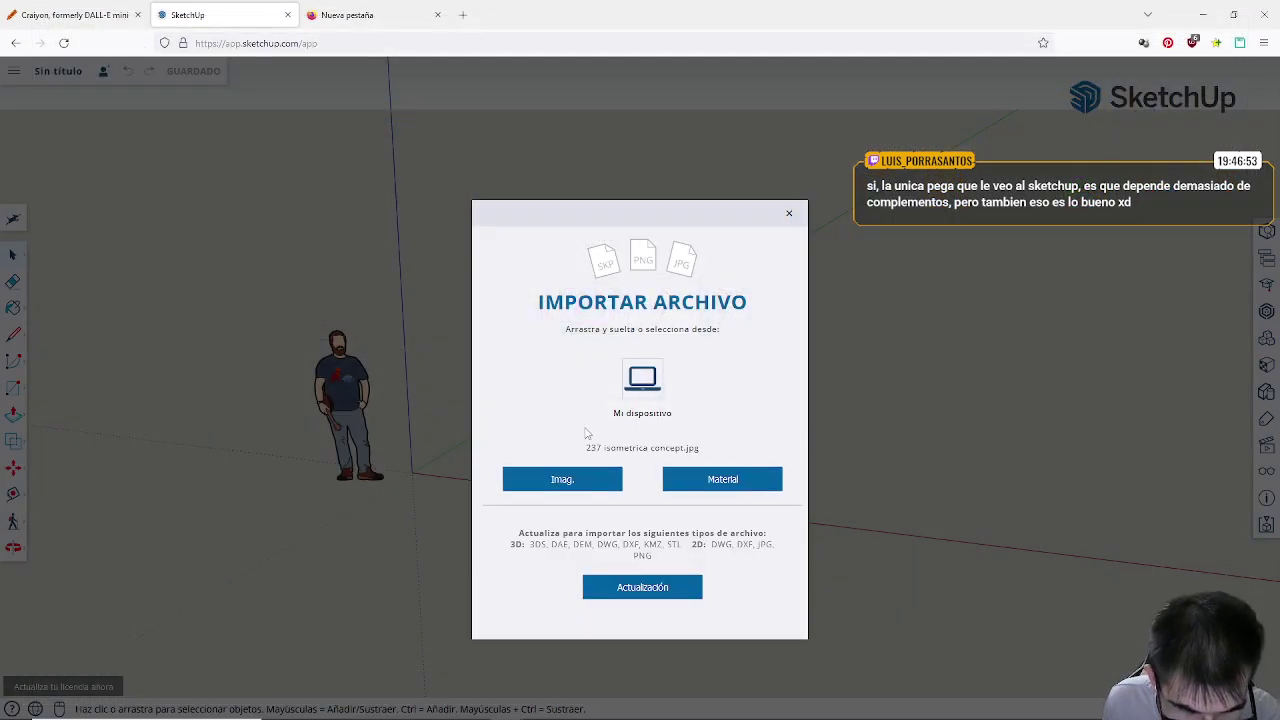
left_click(588, 480)
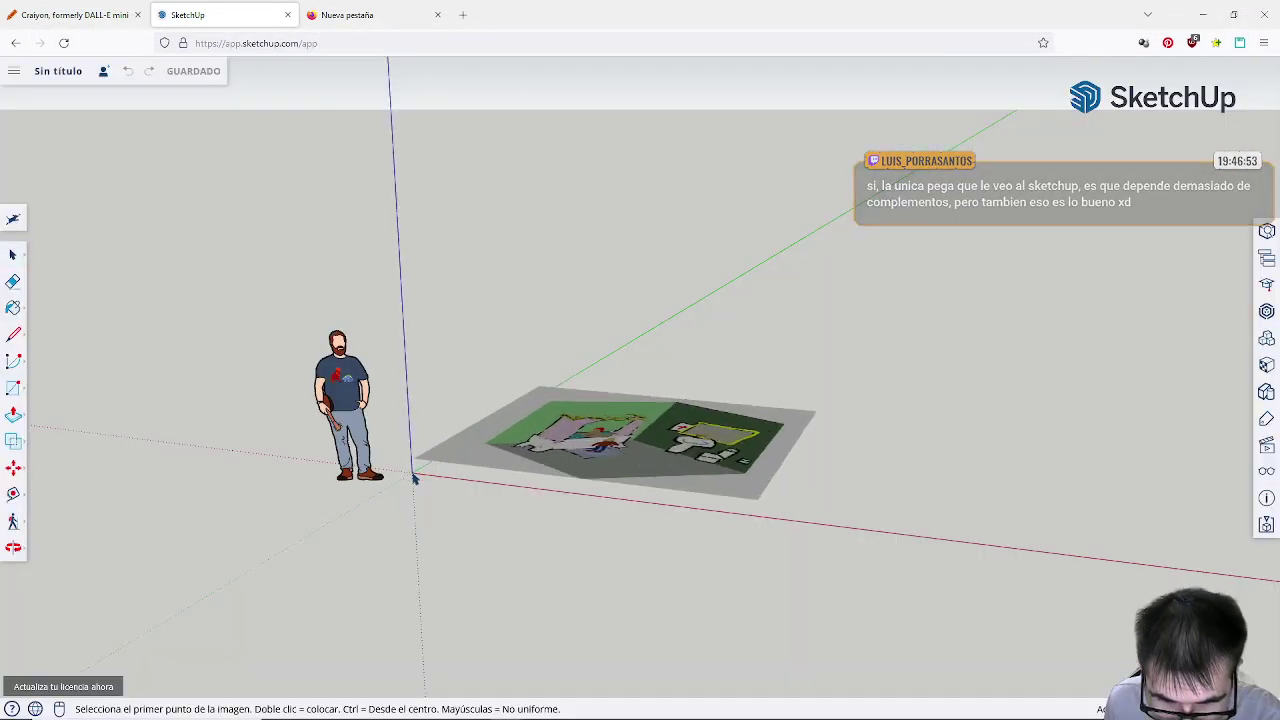
Step: Place the bathroom sketch flat on the ground with one corner at the origin and its edges along the red and green axes
left_click(412, 474)
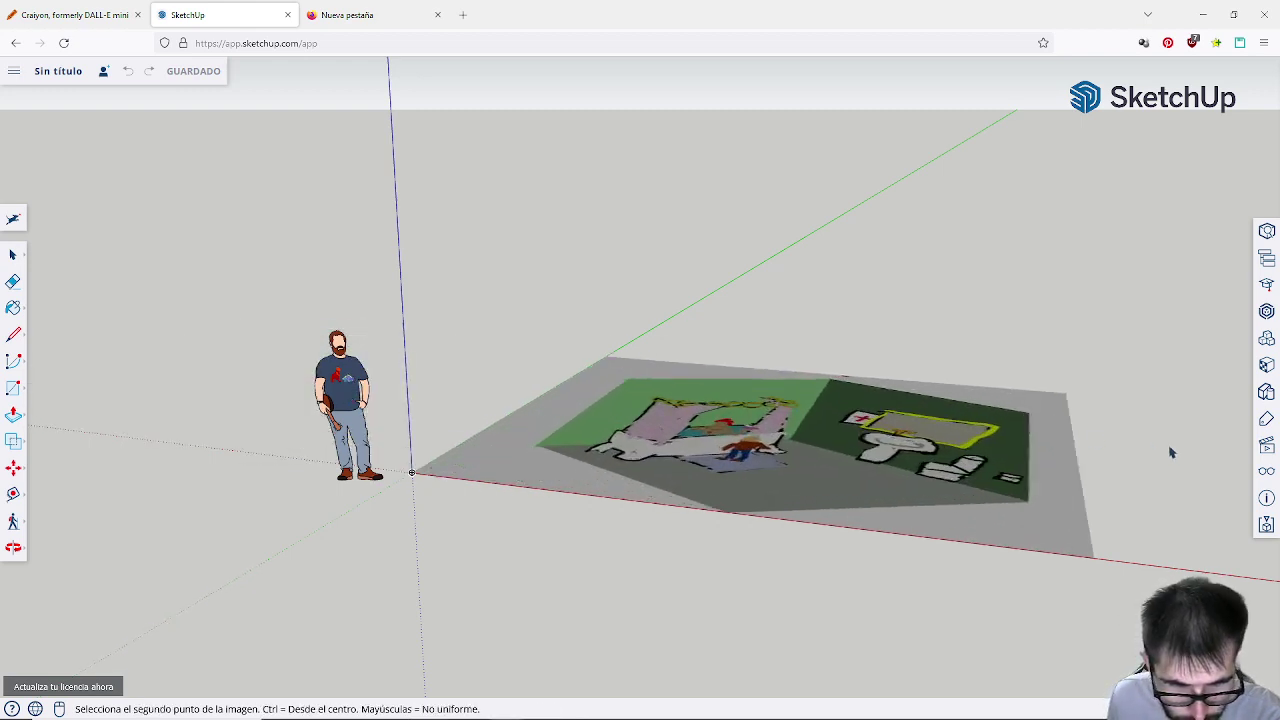
scroll(1107, 481, "down", 3)
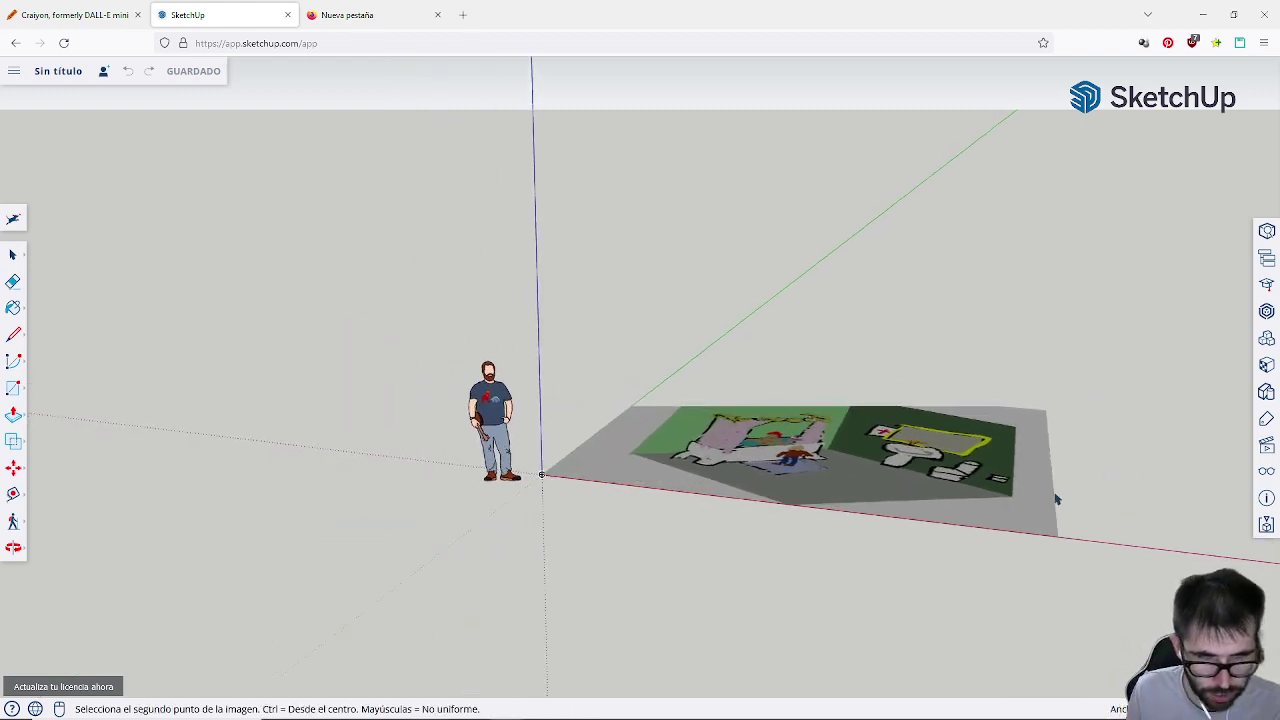
middle_click_drag(1060, 500, 596, 607, "shift")
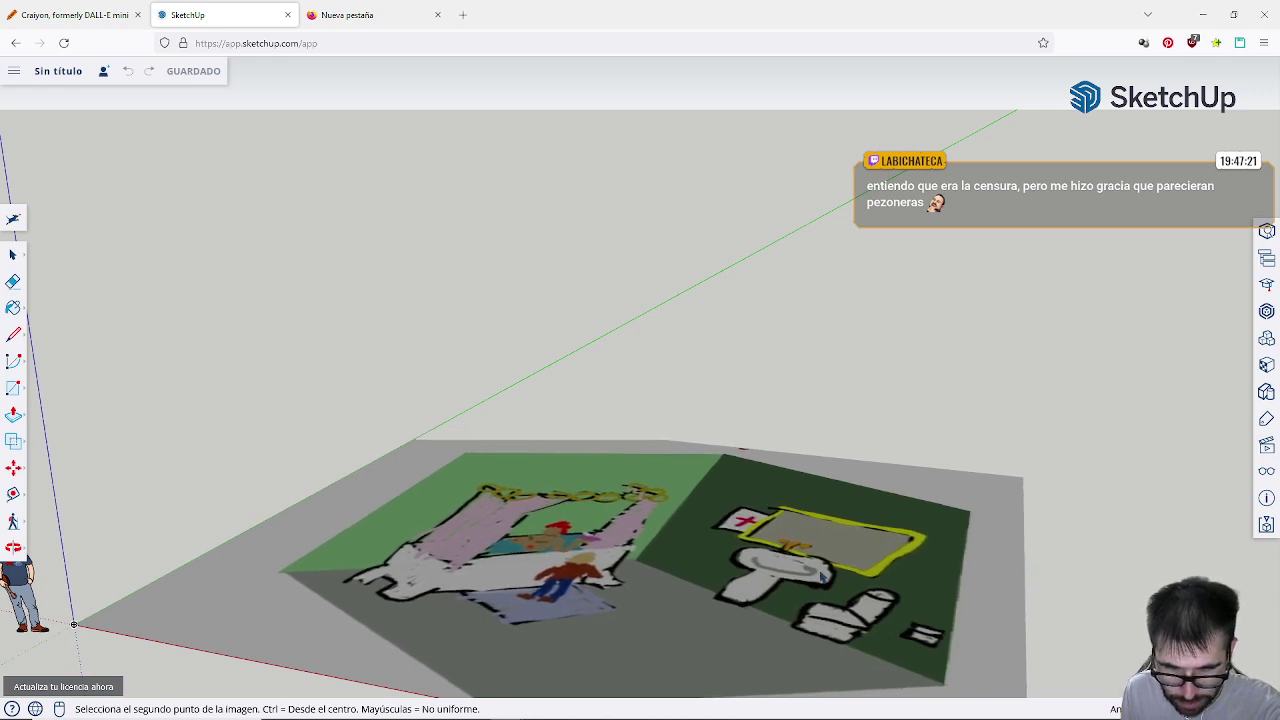
left_click(73, 624)
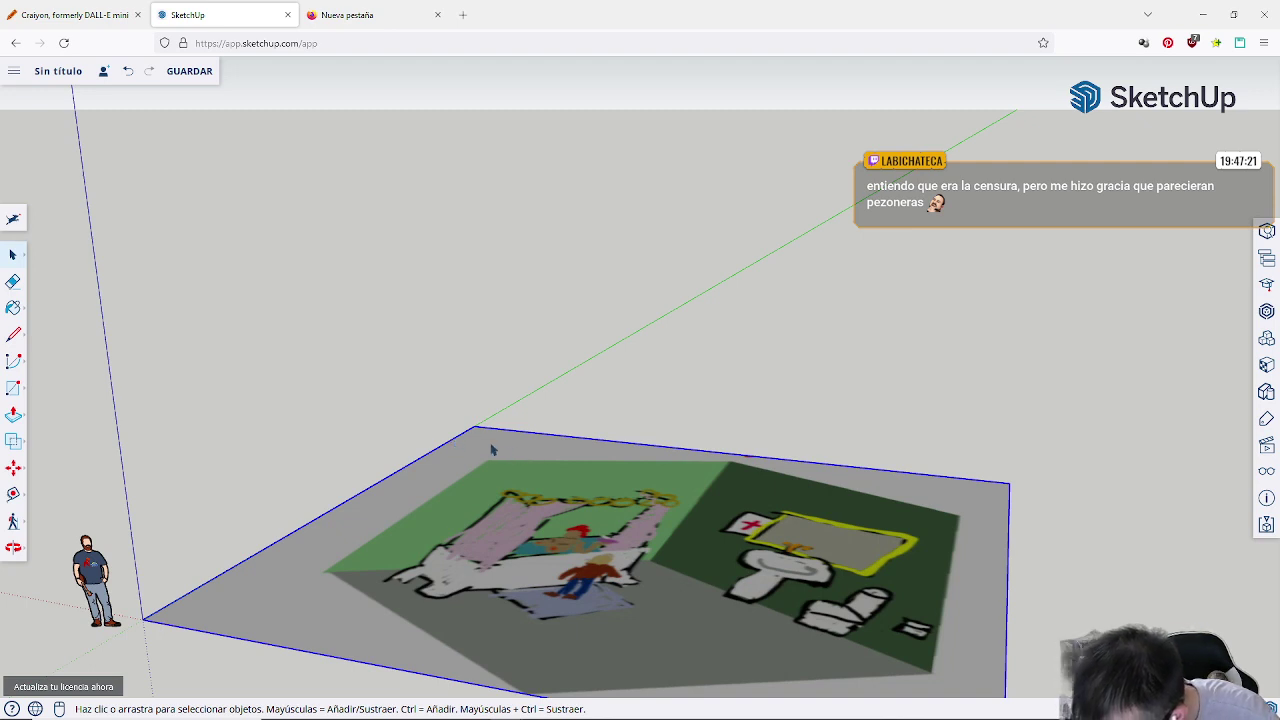
Step: Rotate the sketch image about its corner at the origin, around the red axis, until it stands upright along the blue axis
middle_click_drag(497, 455, 834, 587)
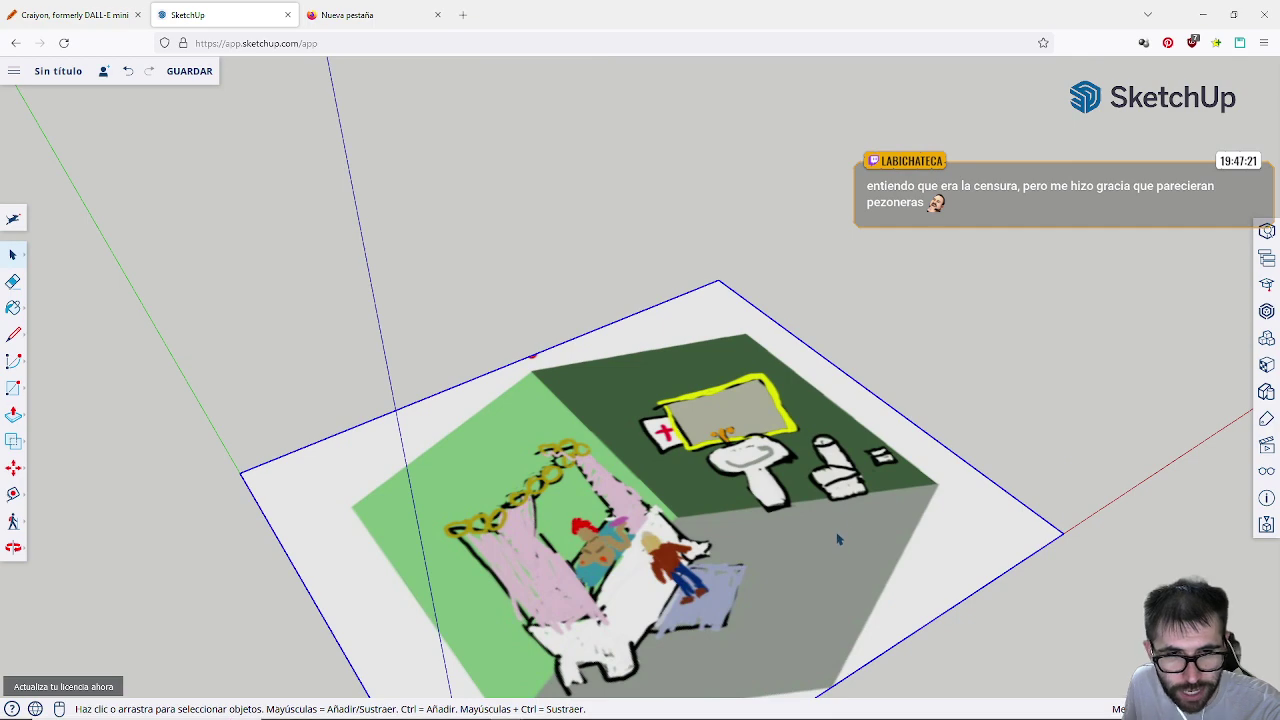
middle_click_drag(829, 537, 1100, 303)
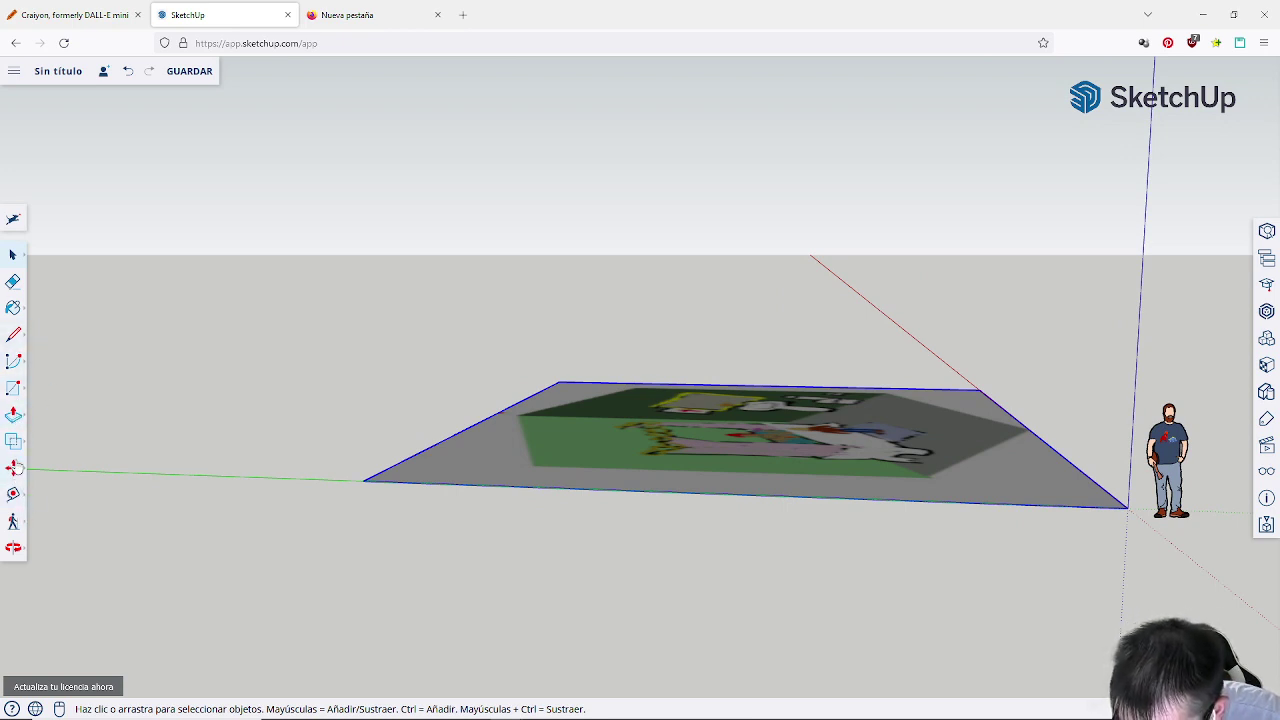
left_click(15, 467)
left_click(51, 466)
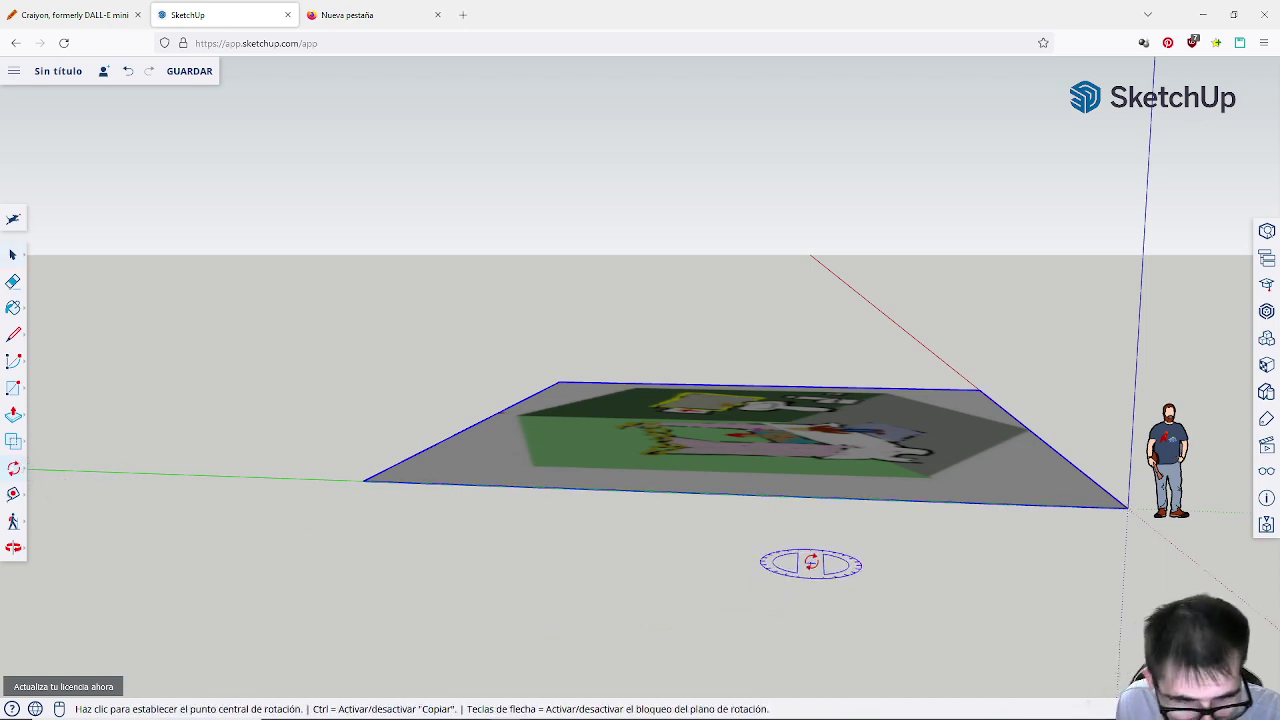
middle_click_drag(810, 562, 806, 457)
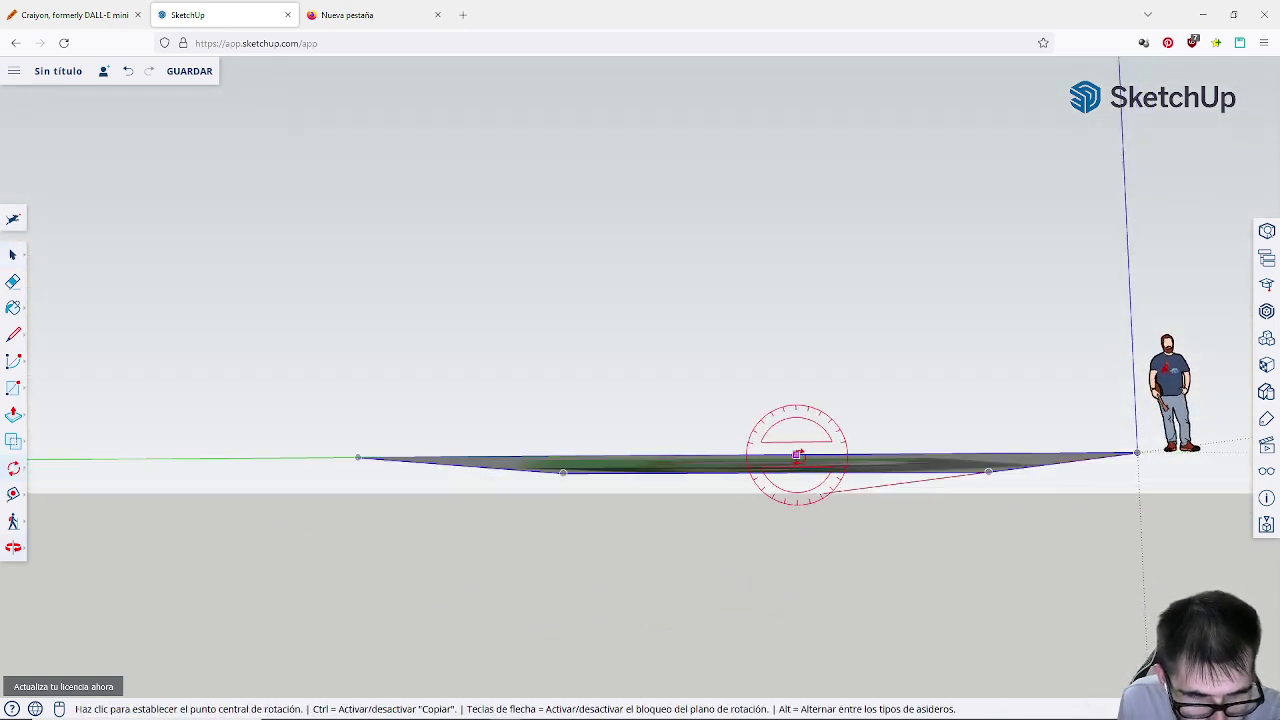
left_click(1137, 450)
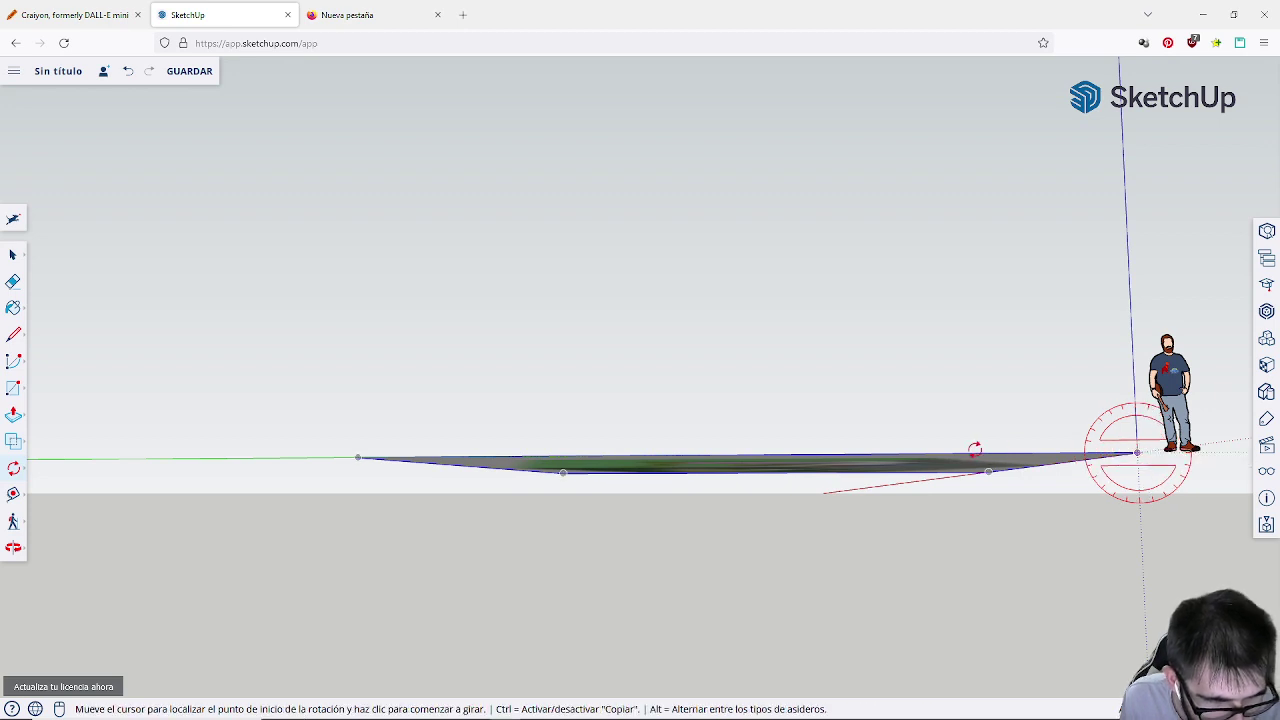
left_click(975, 449)
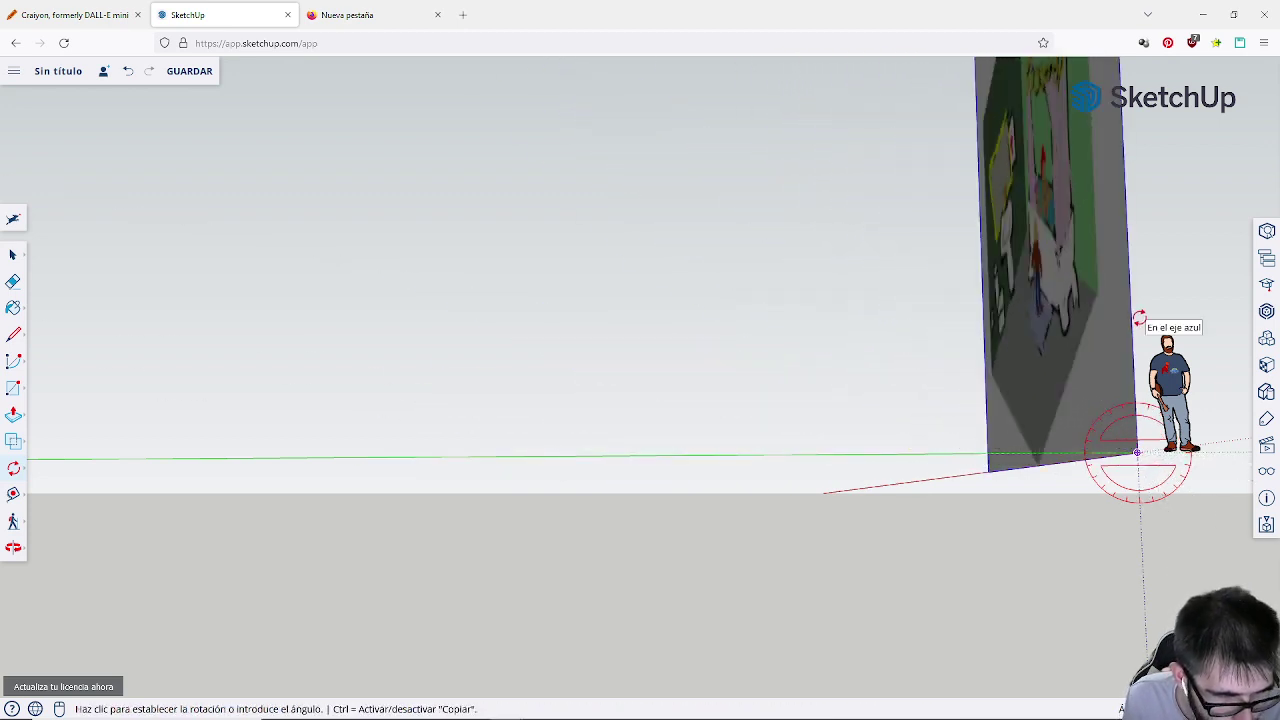
left_click(1136, 320)
Step: Move the upright sketch image along the red axis to the other side of the origin, beside the scale figure
middle_click_drag(1129, 337, 923, 477)
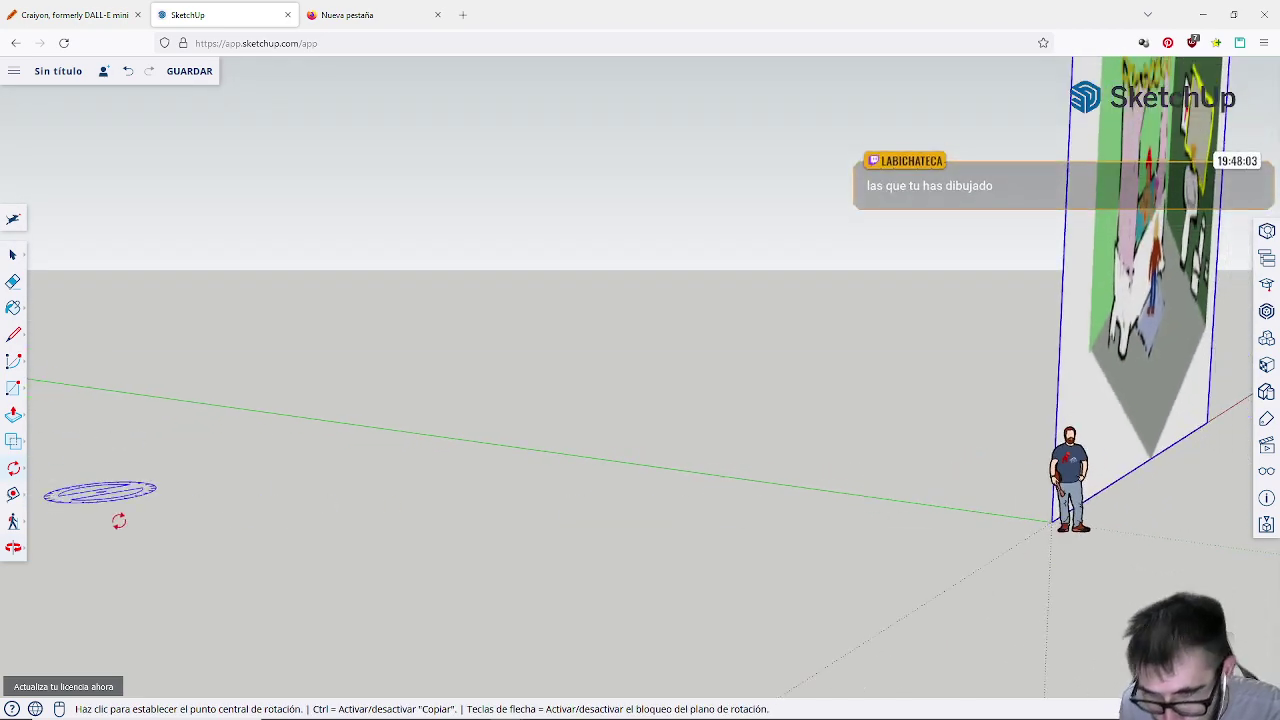
middle_click_drag(68, 462, 189, 514)
scroll(343, 380, "up", 5)
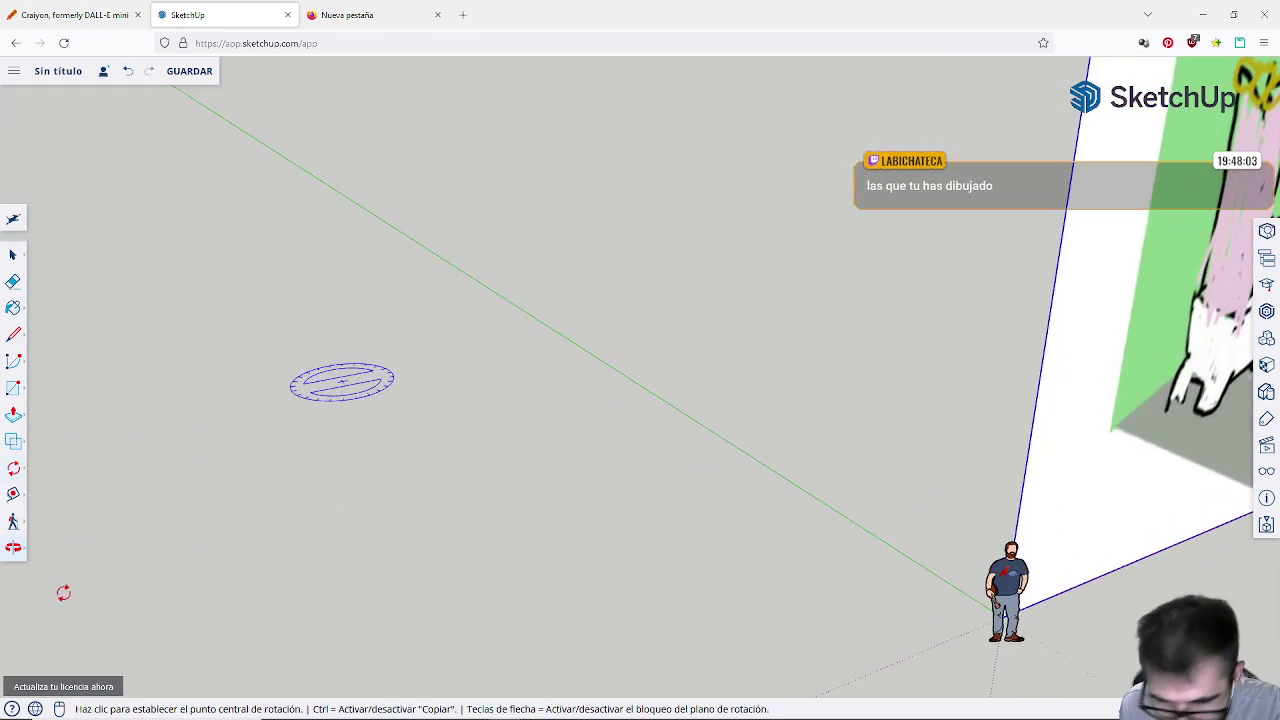
scroll(490, 531, "down", 5)
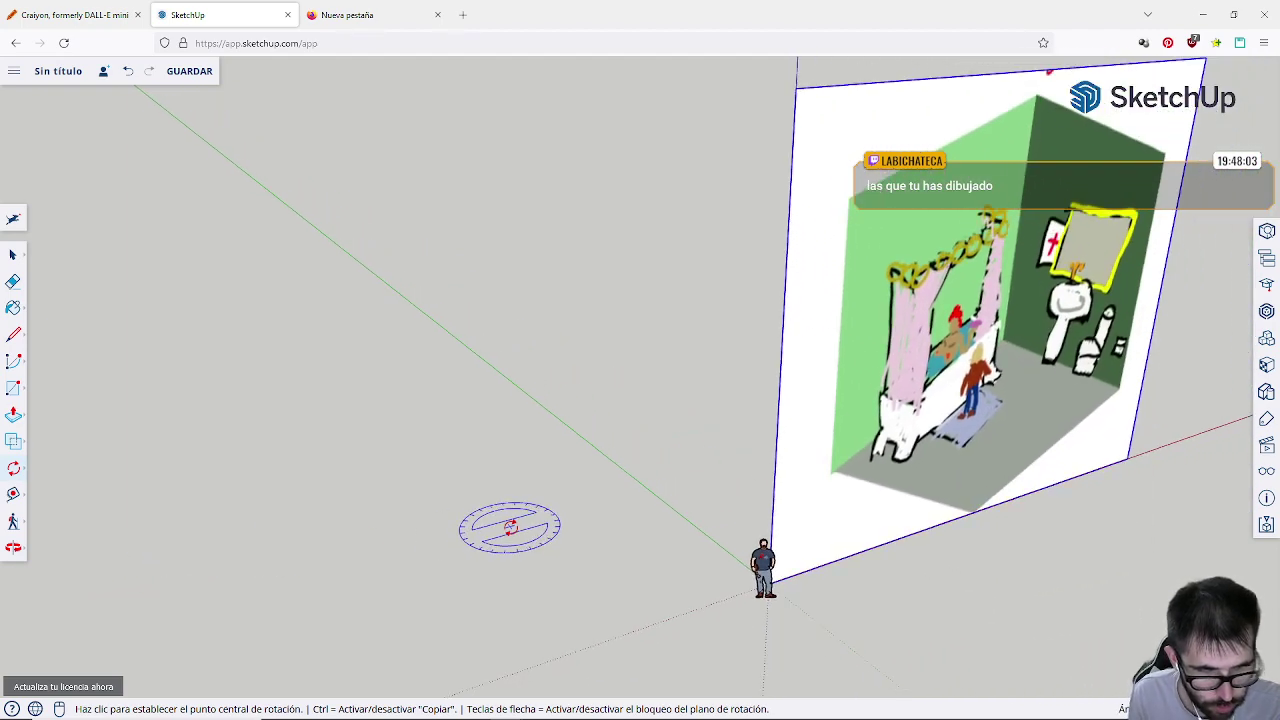
middle_click_drag(758, 494, 580, 545)
mouse_move(580, 545)
middle_mouse_down()
mouse_move(608, 537)
mouse_move(570, 530)
middle_mouse_up()
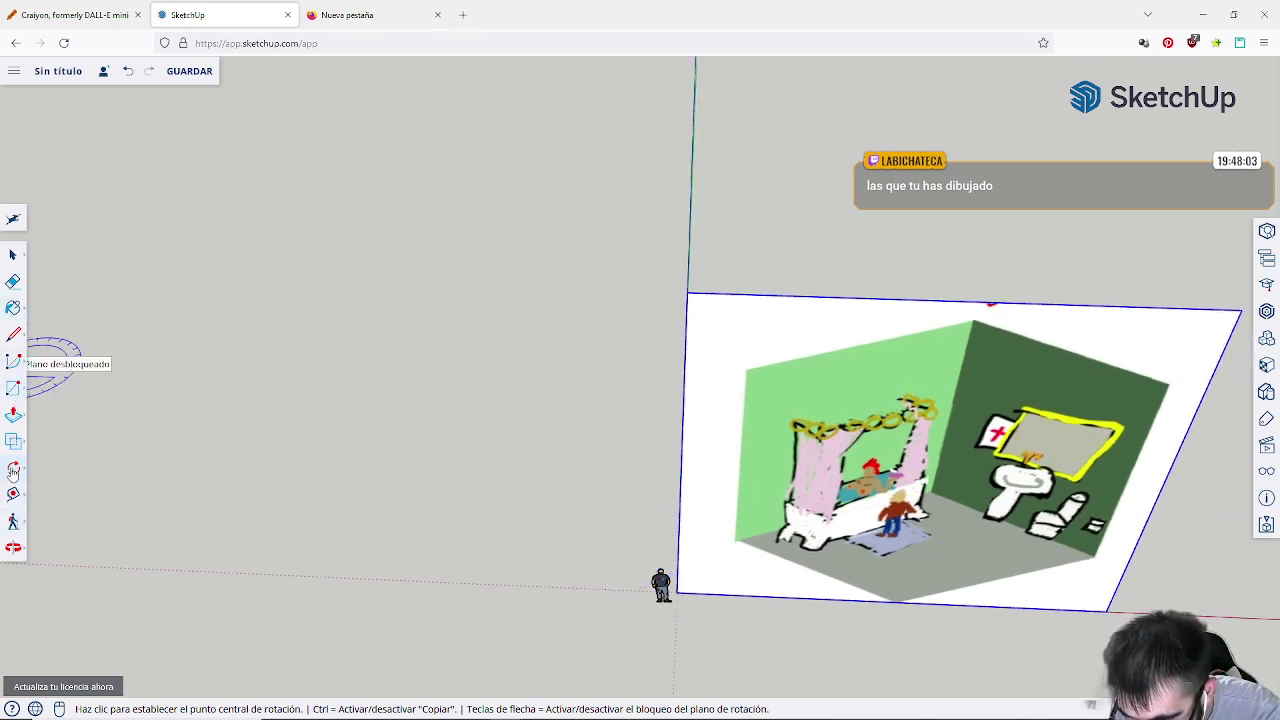
left_click(13, 467)
left_click(54, 443)
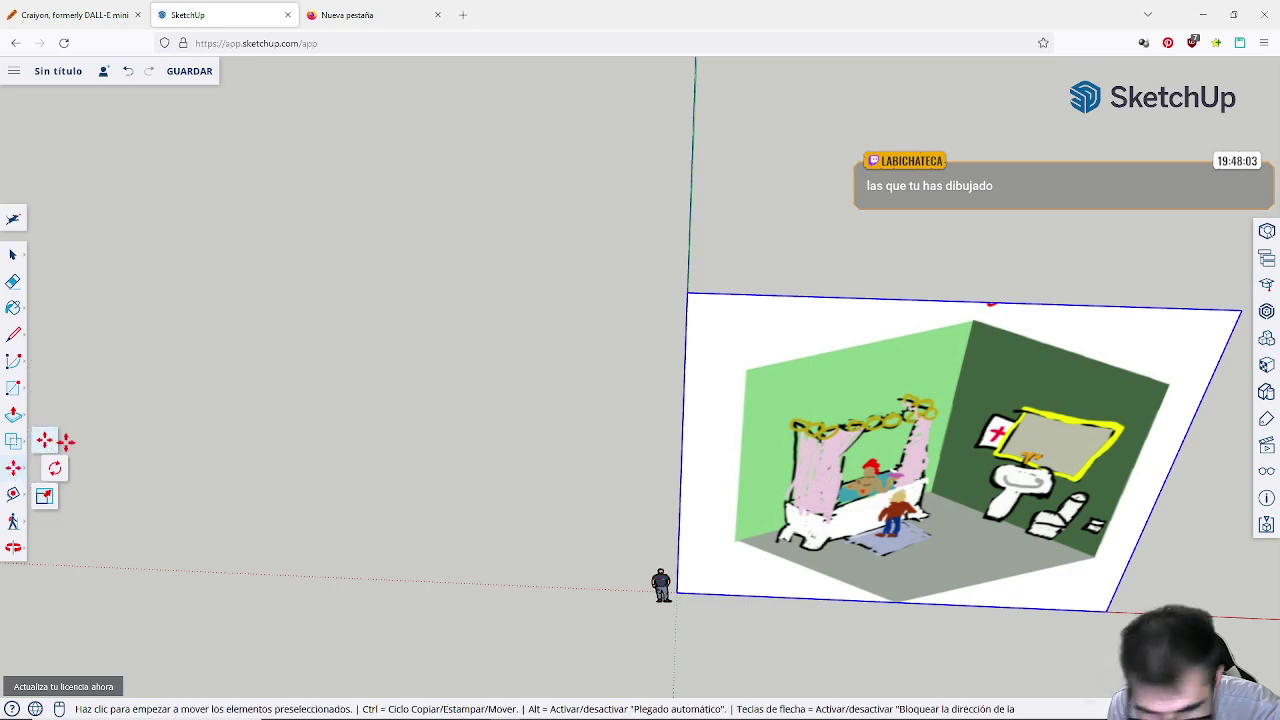
middle_click_drag(379, 494, 477, 563)
left_click(930, 422)
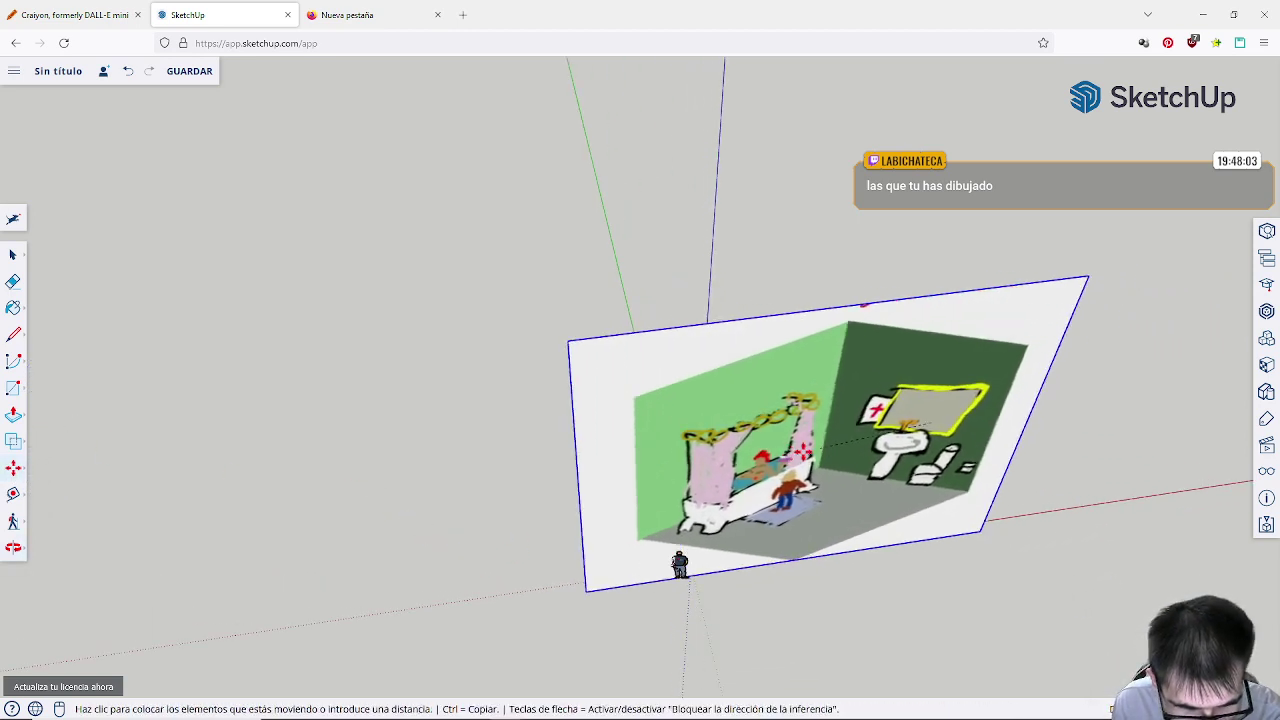
left_click(461, 481)
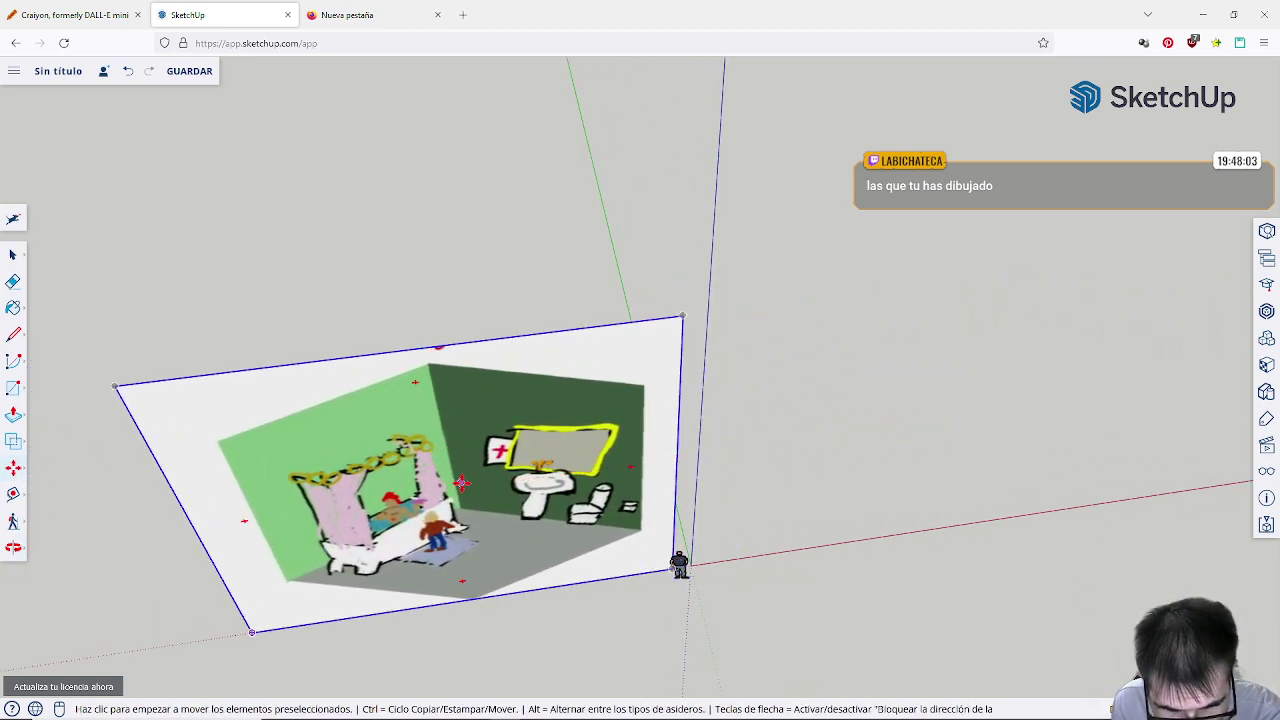
Step: Move the sketch image back along the green axis, well behind the scale figure, and deselect it
left_click(461, 481)
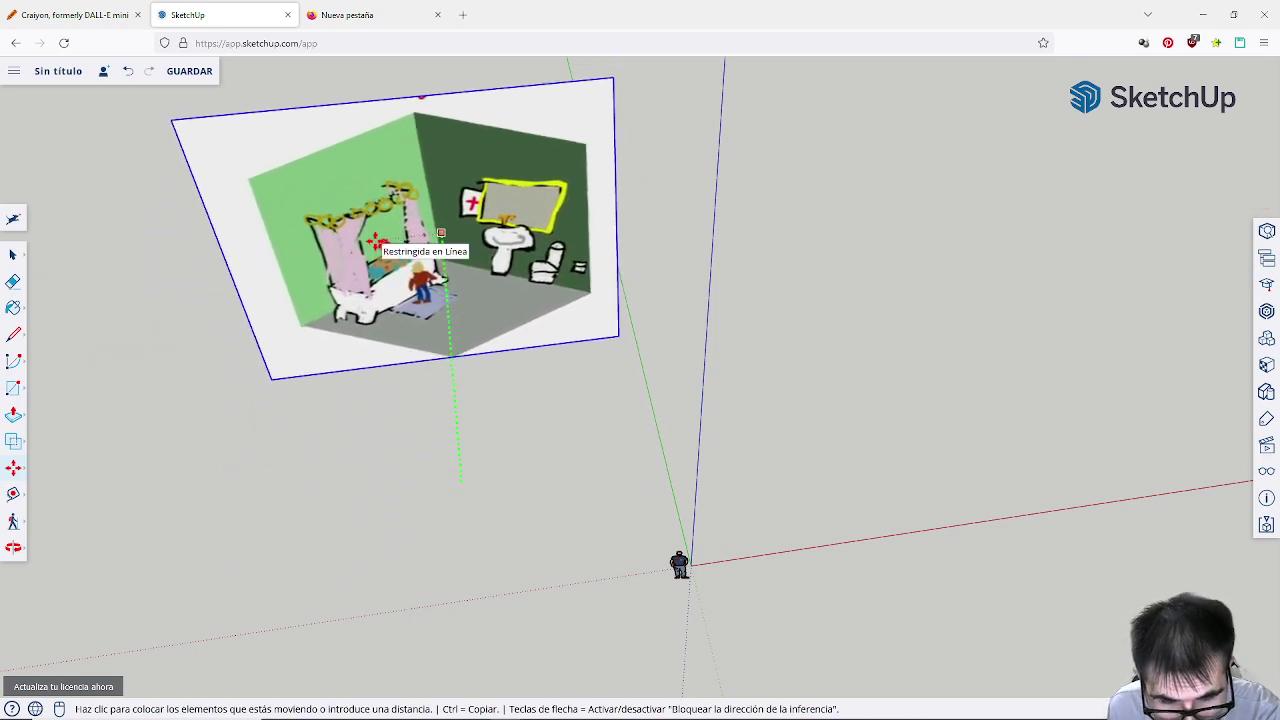
left_click(373, 213)
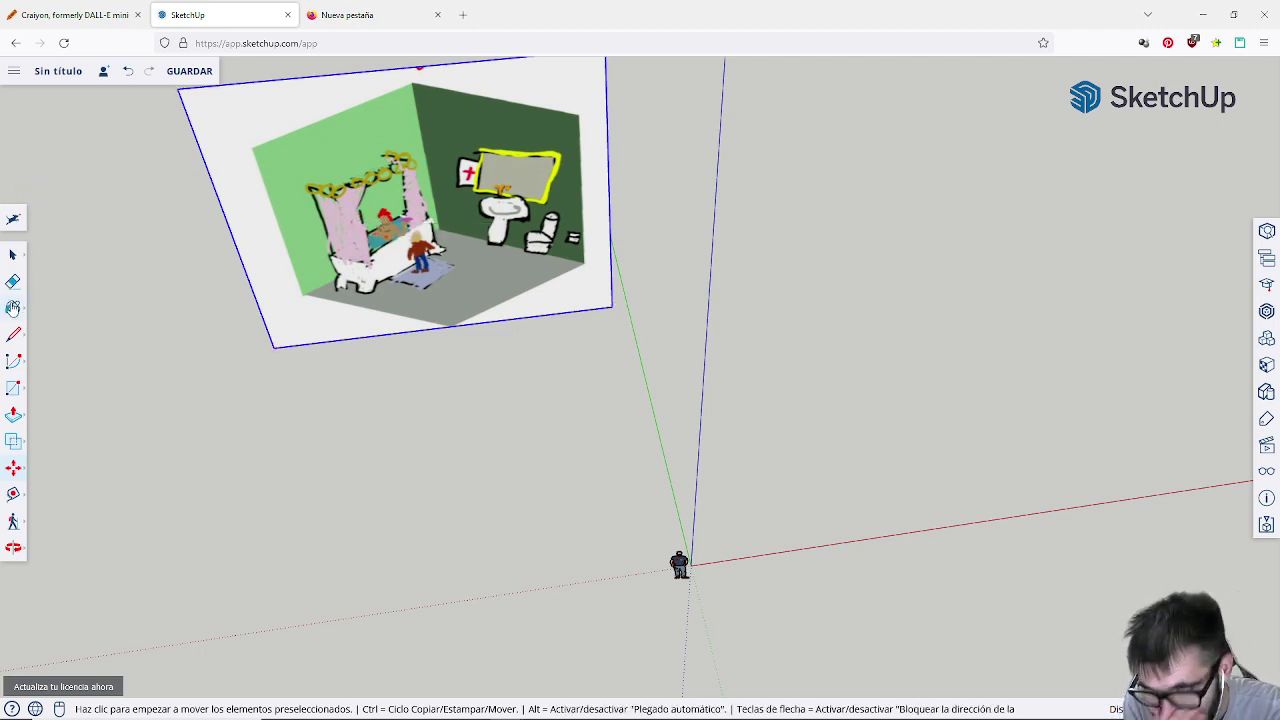
left_click(12, 256)
left_click(992, 452)
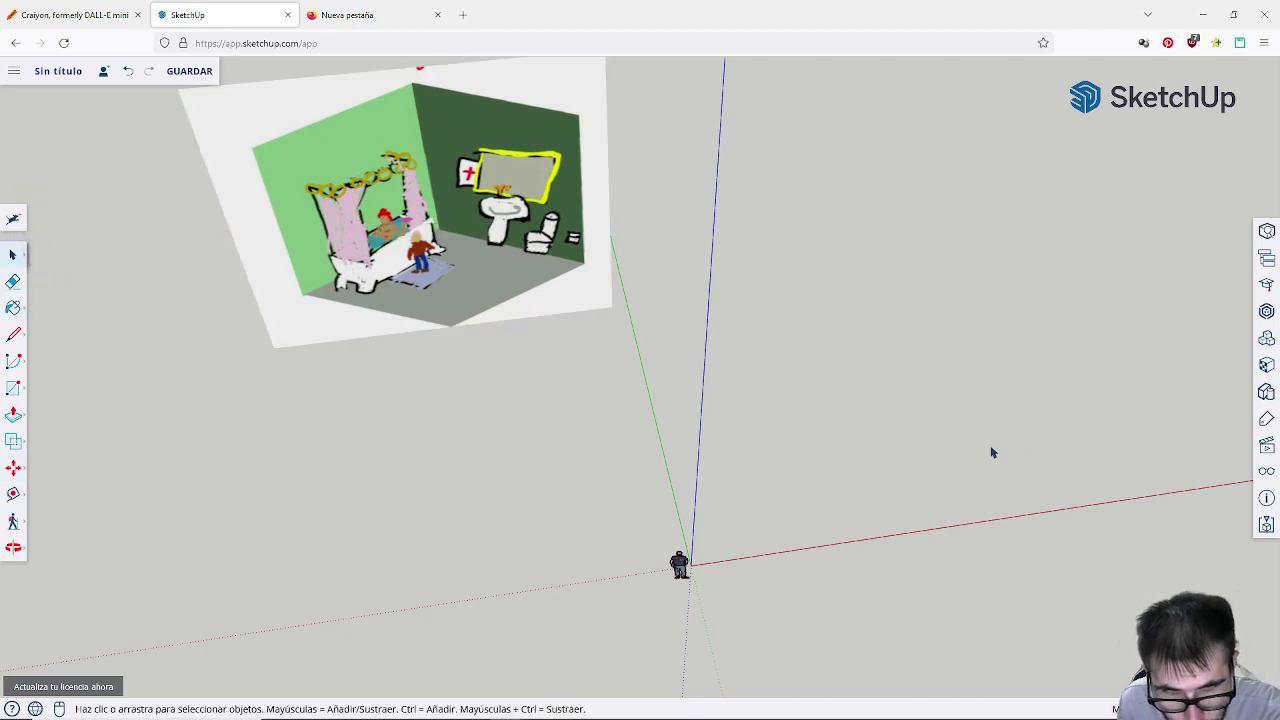
Step: Scale the sketch image down uniformly from its upper corner nearest the green axis to roughly two thirds of its size
left_click(13, 389)
middle_click_drag(760, 531, 660, 318)
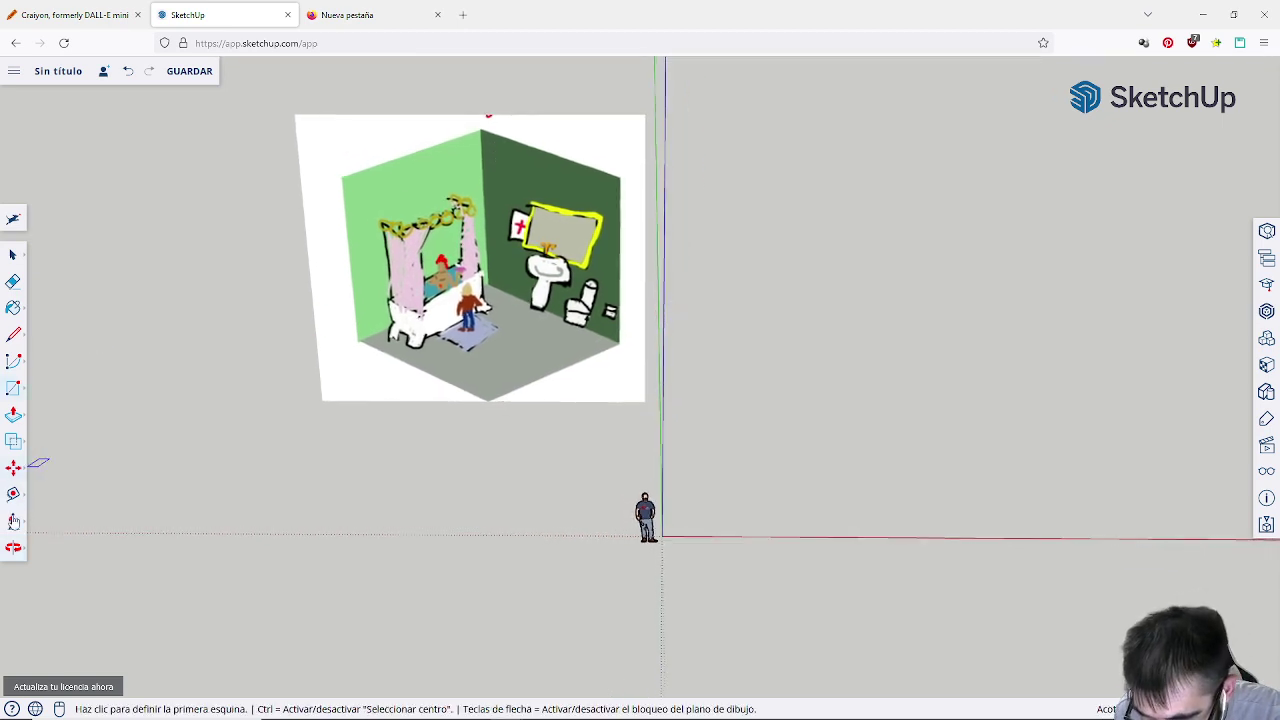
left_click(14, 468)
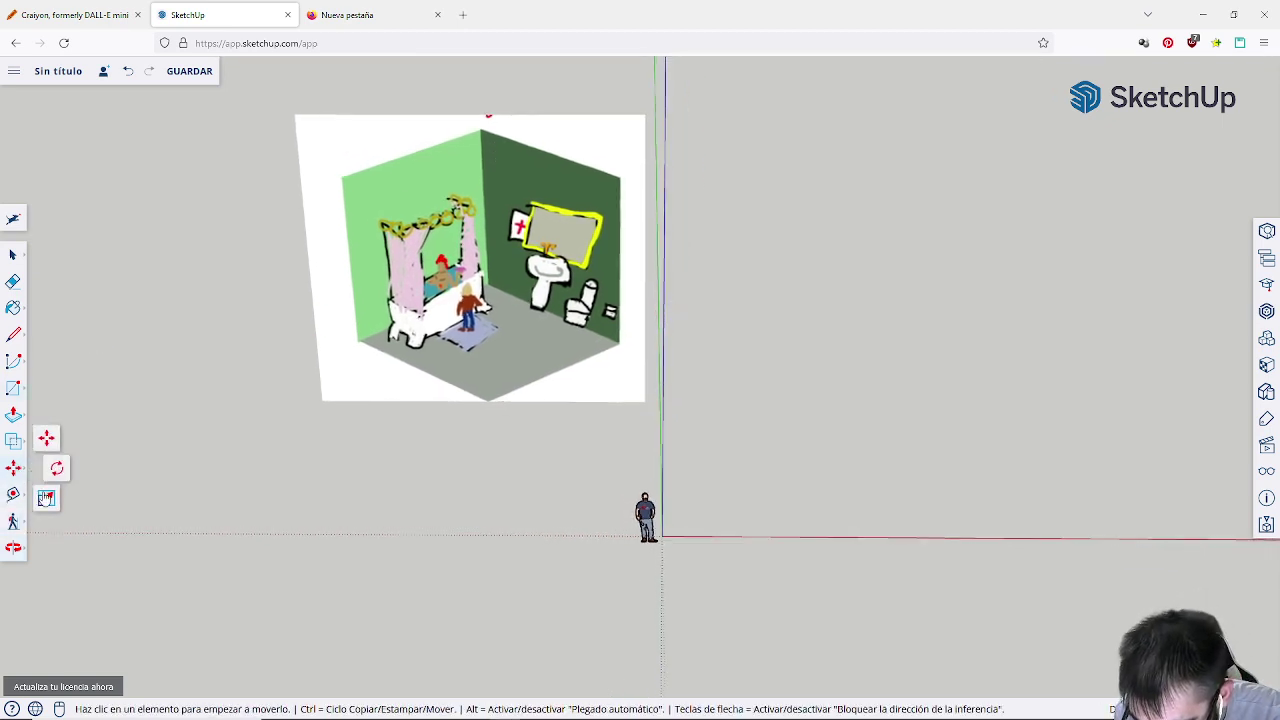
left_click(46, 498)
left_click(588, 156)
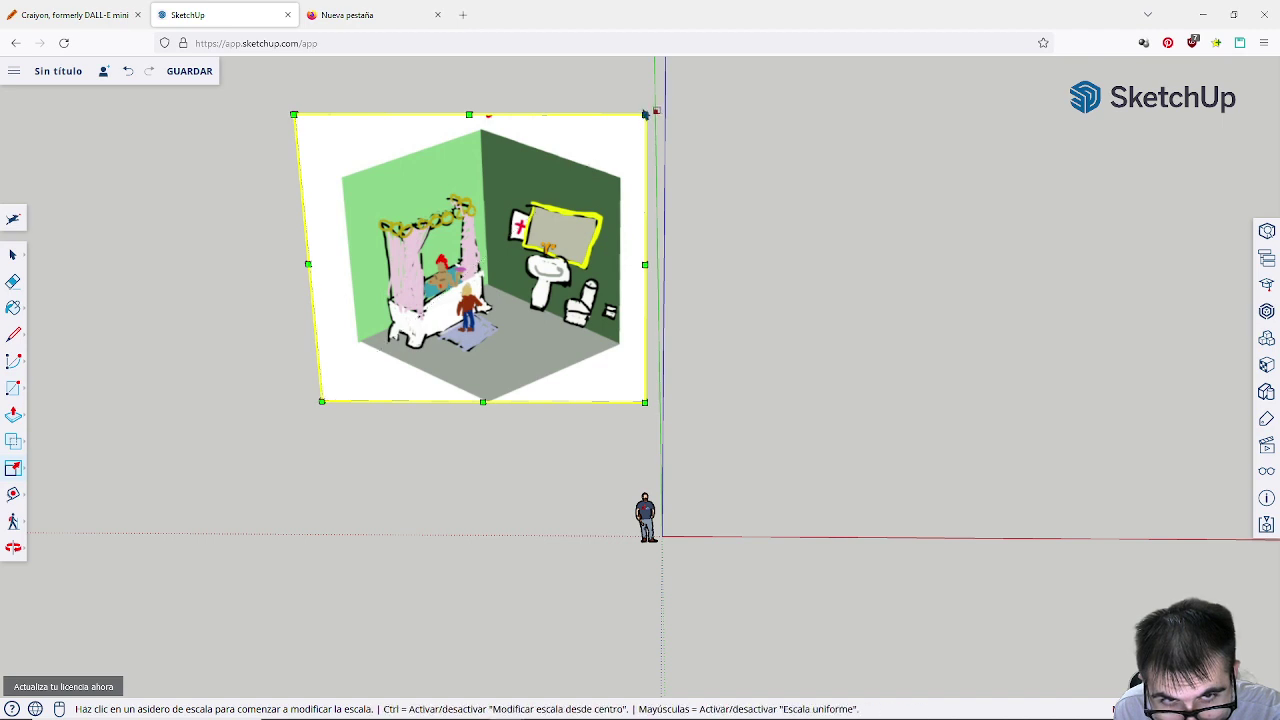
left_click(646, 115)
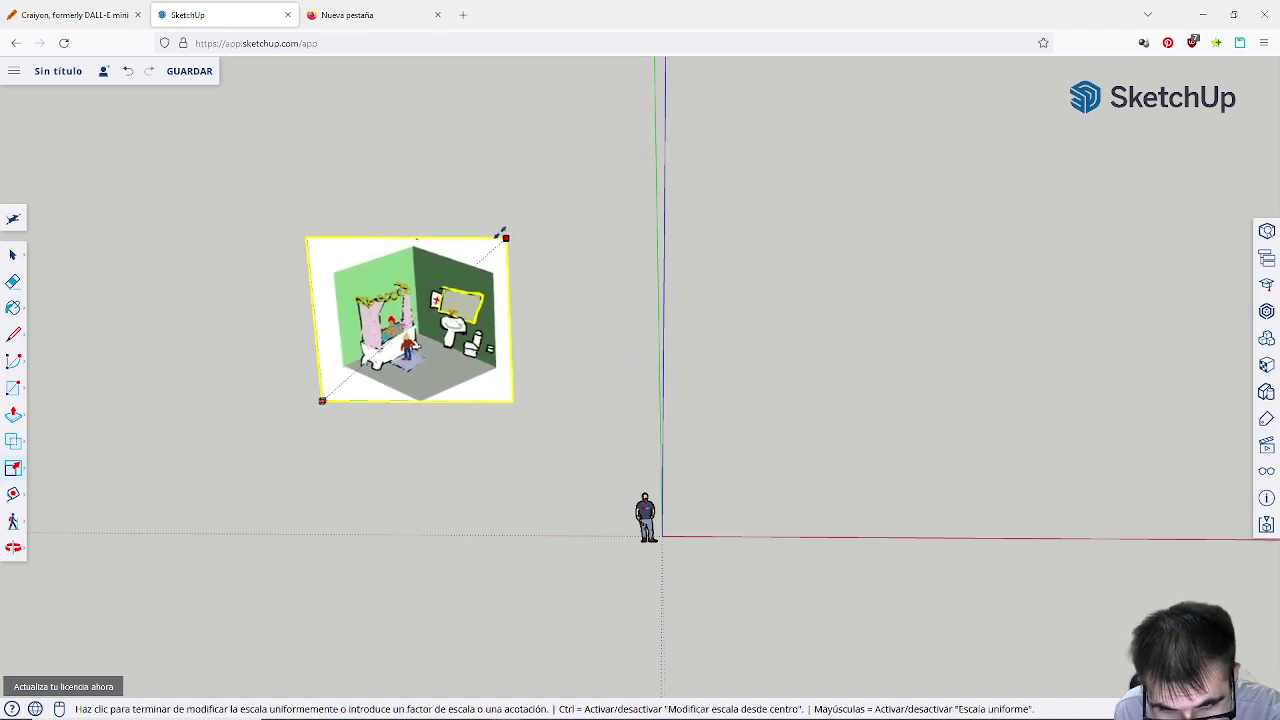
left_click(522, 222)
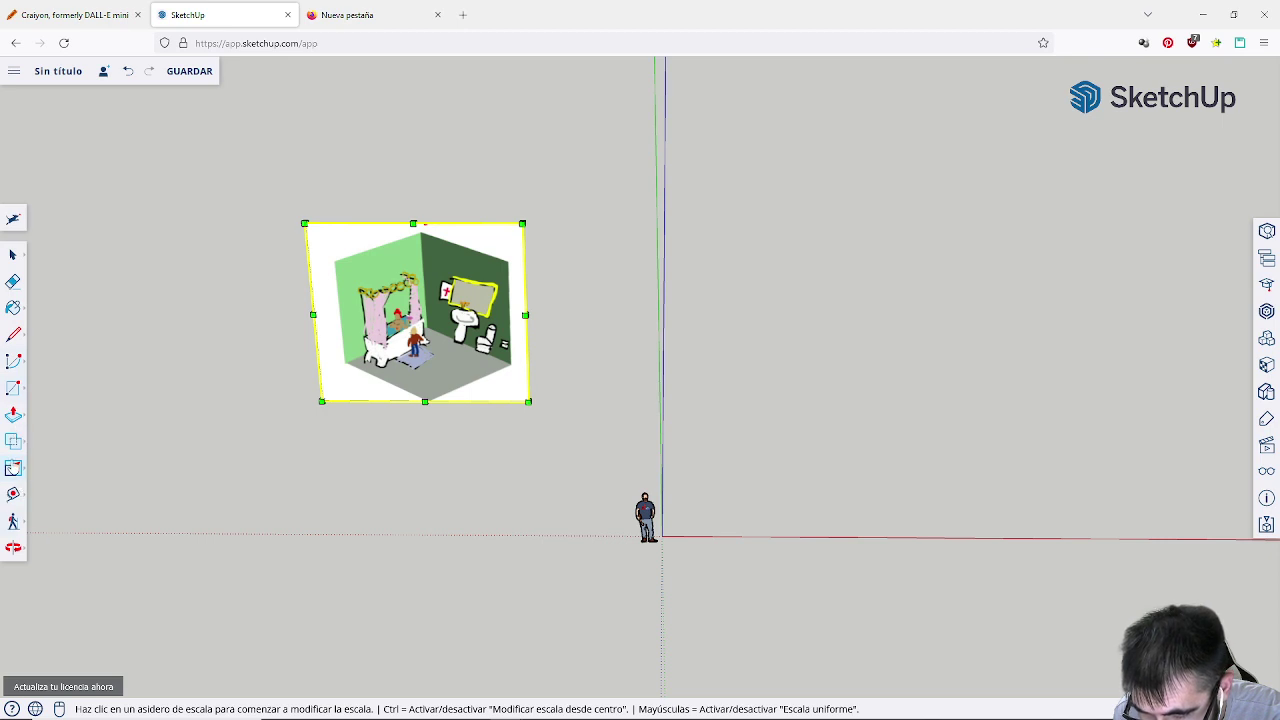
Step: Move the scaled sketch image along the red axis until its side edge sits next to the green axis
left_click(14, 468)
left_click(46, 438)
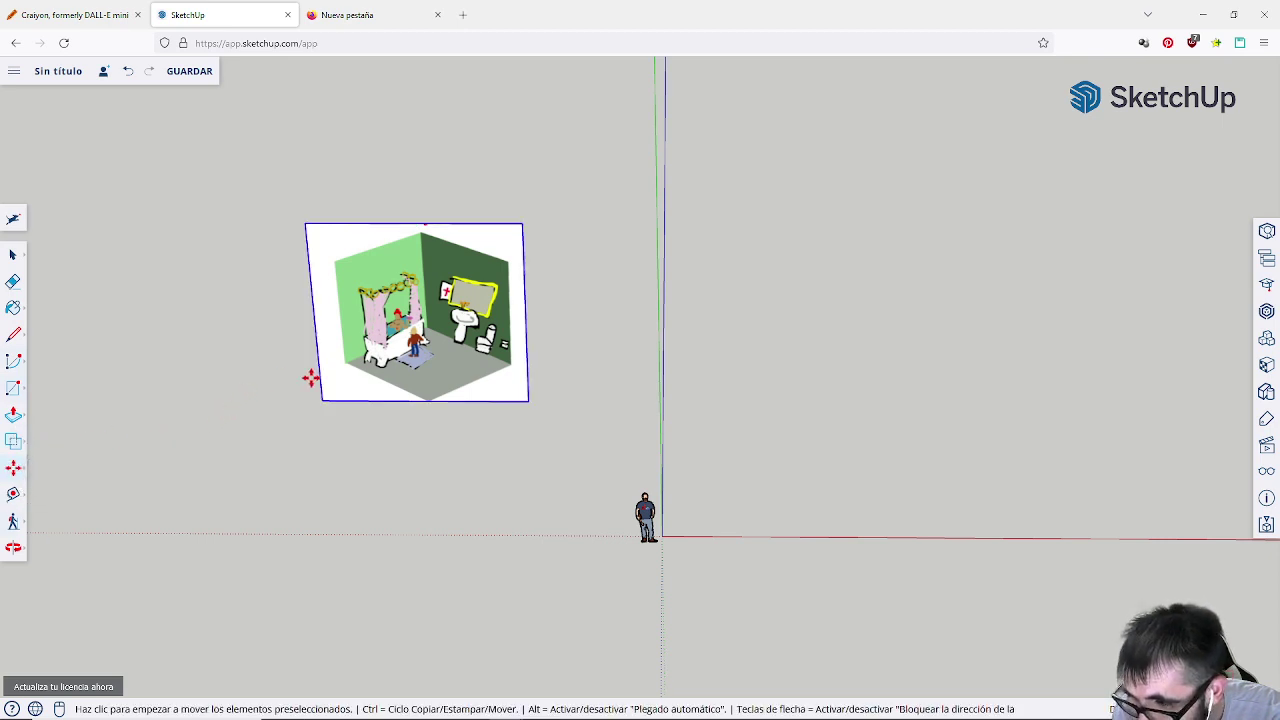
left_click(372, 372)
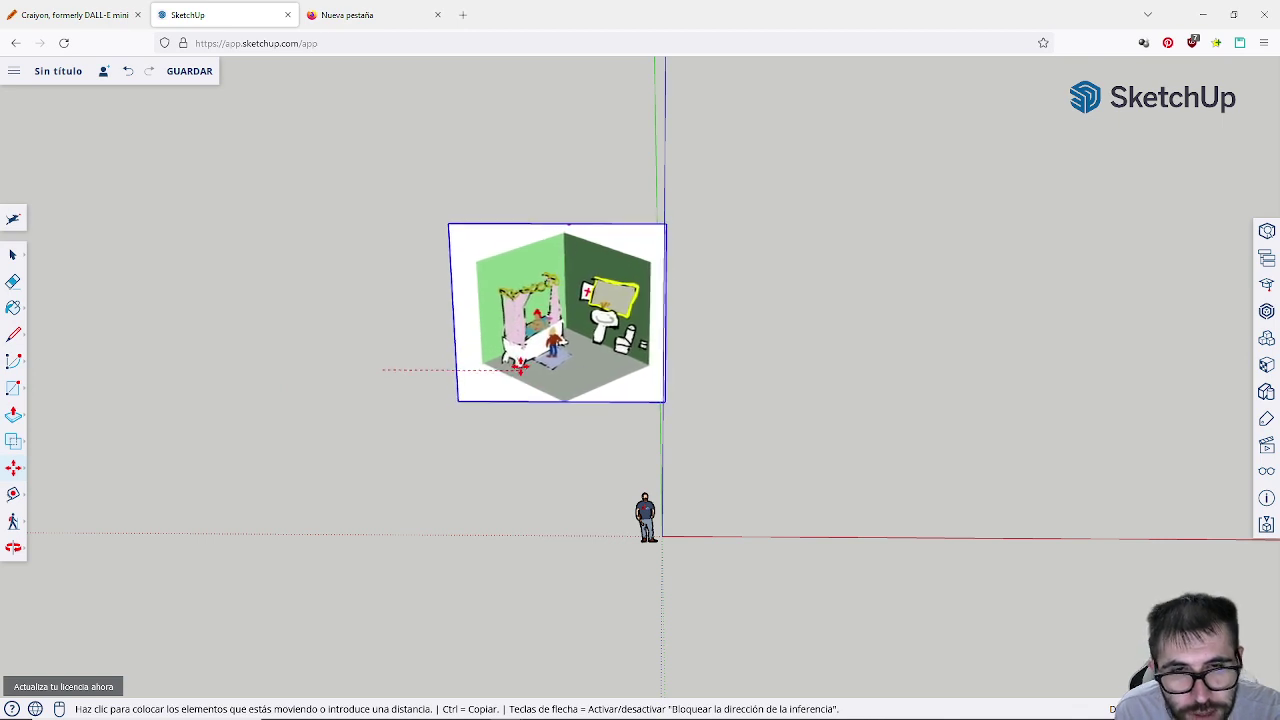
left_click(522, 368)
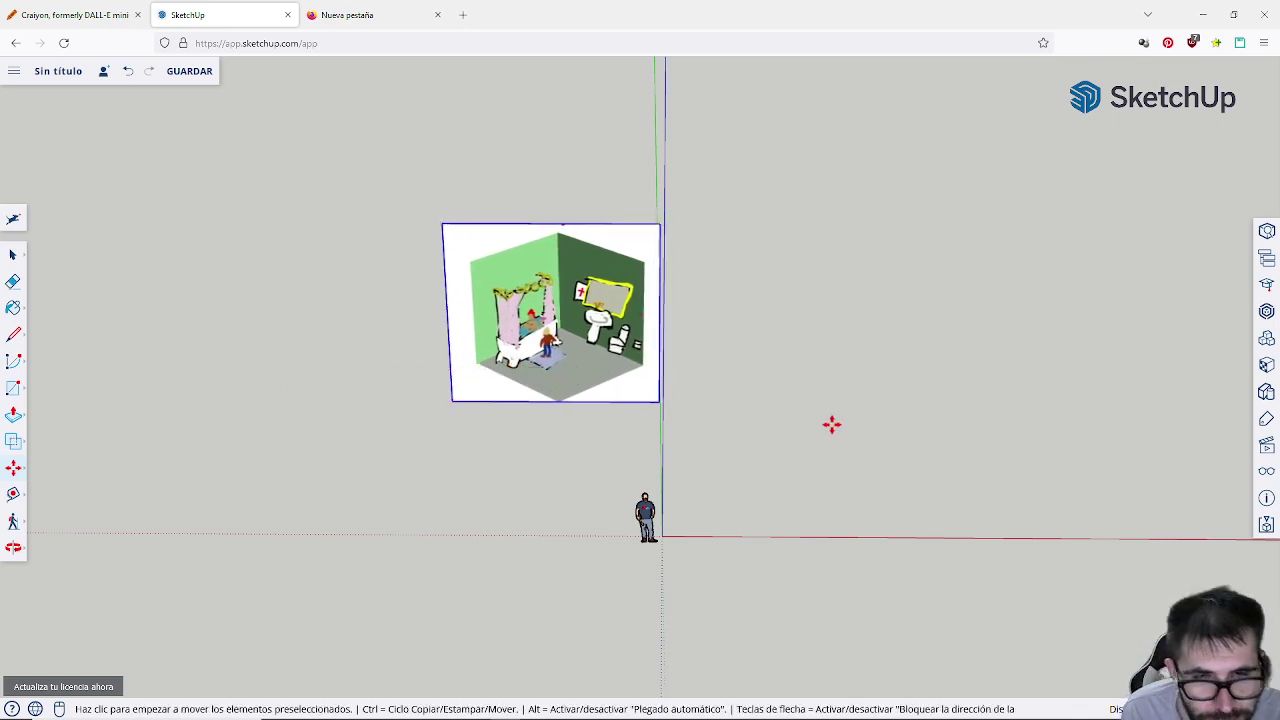
middle_click_drag(832, 425, 536, 436)
middle_click_drag(674, 440, 929, 466)
key("m")
scroll(931, 500, "up", 4)
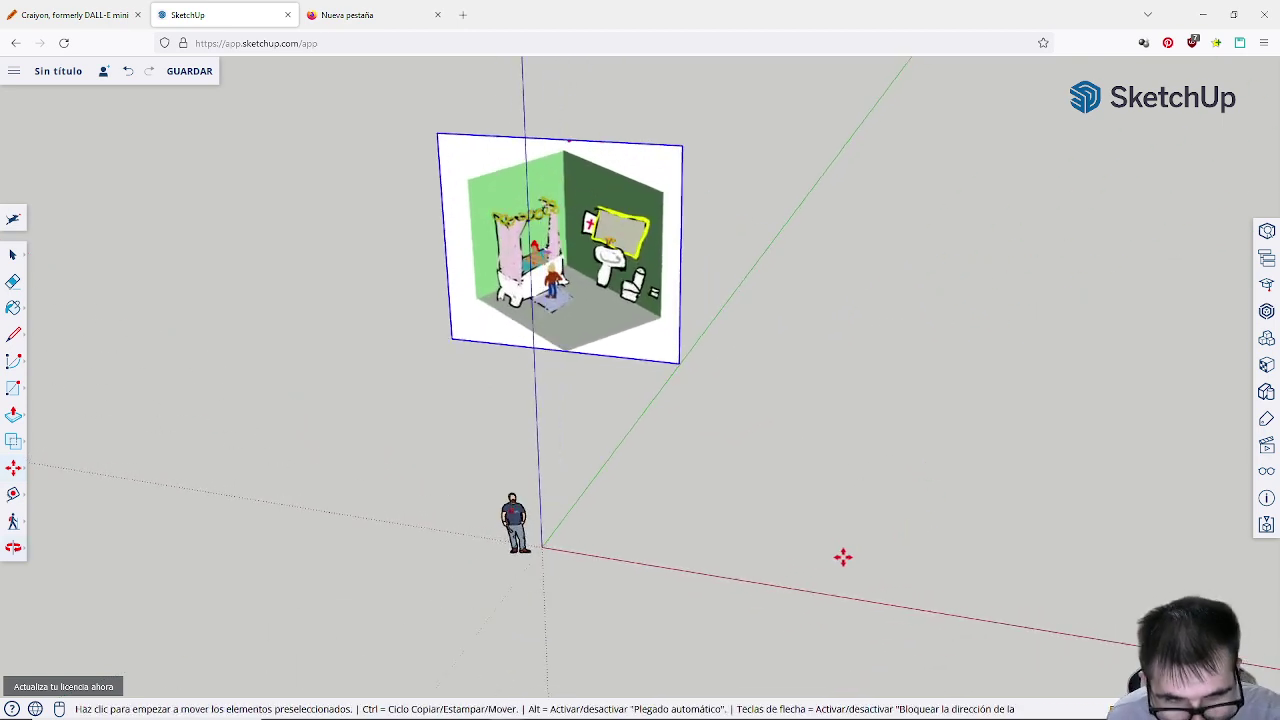
middle_click_drag(843, 557, 630, 517)
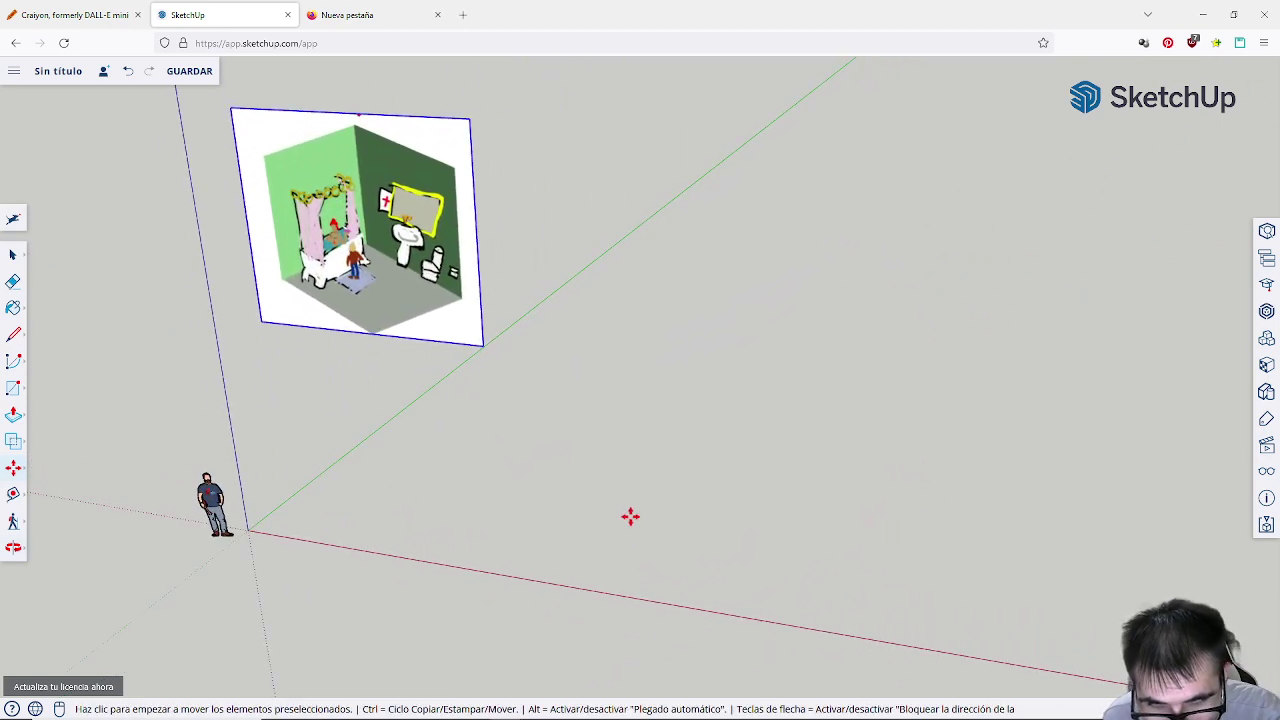
left_click(630, 517)
left_click(565, 505)
key("ctrl+z")
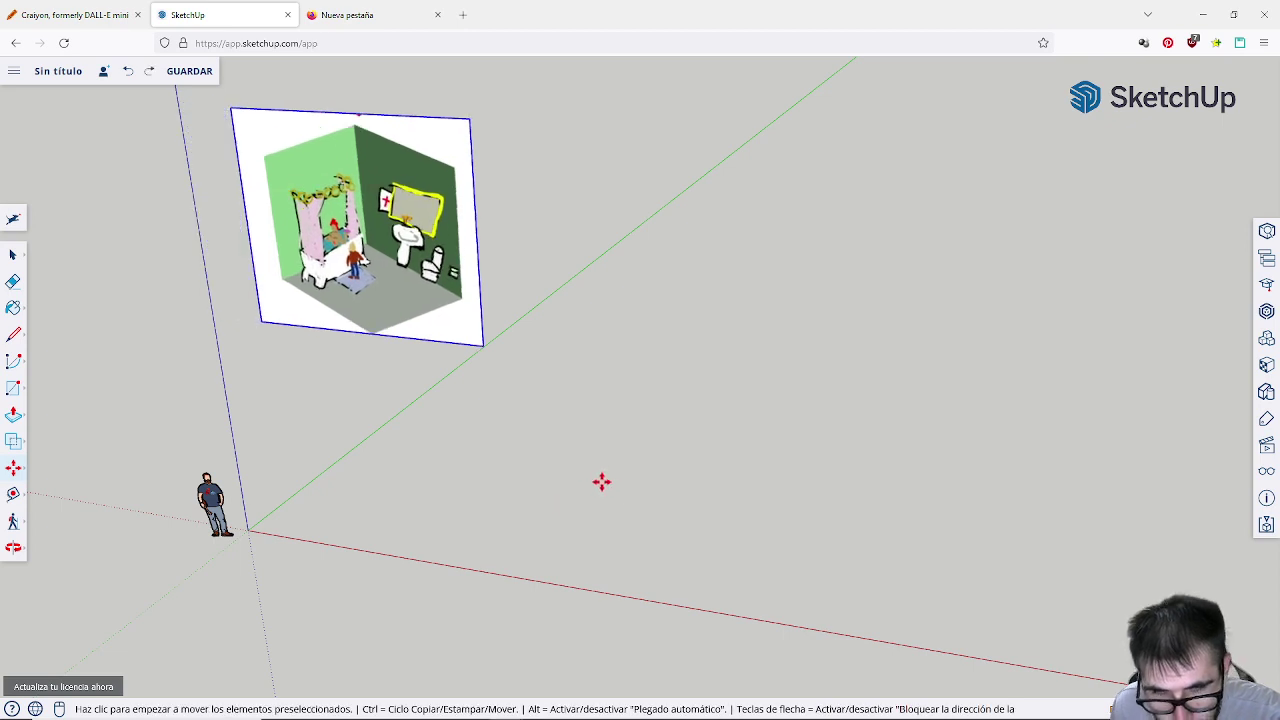
Step: Draw a ground rectangle from the origin between the red and green axes and Push/Pull it upward into a box well taller than the scale figure
left_click(12, 256)
left_click(557, 480)
middle_click_drag(557, 480, 690, 478)
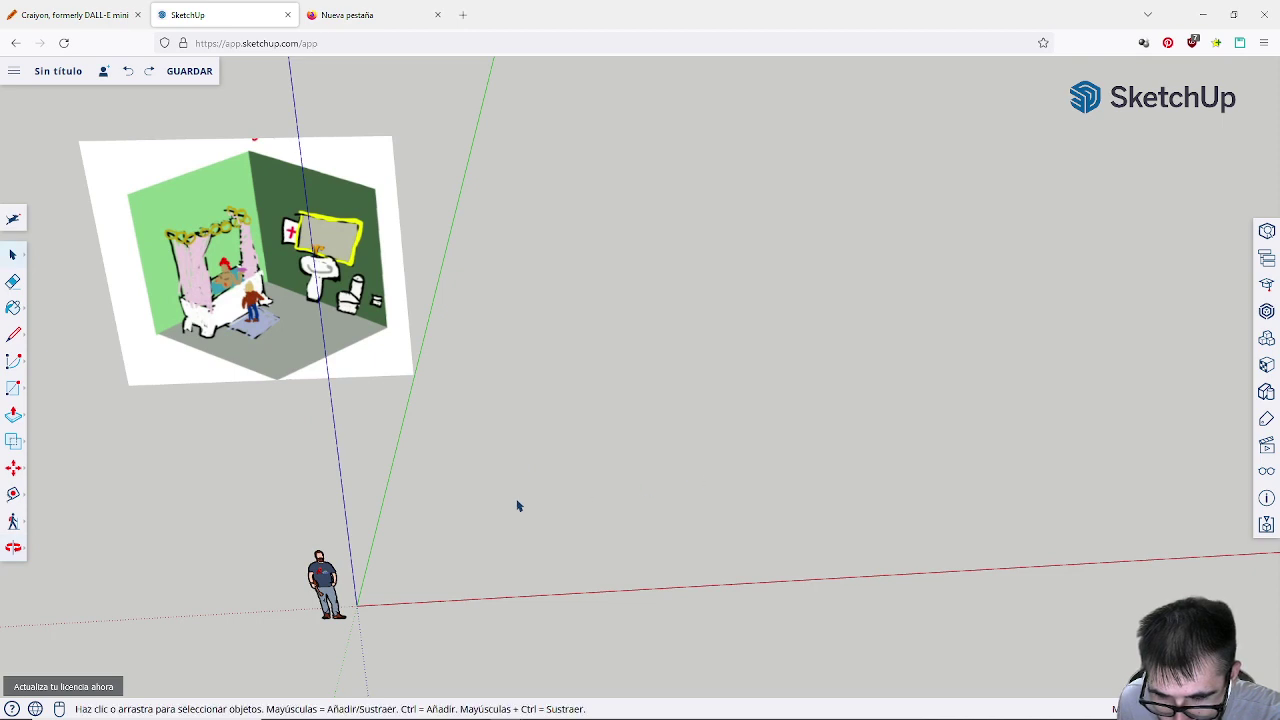
left_click(13, 388)
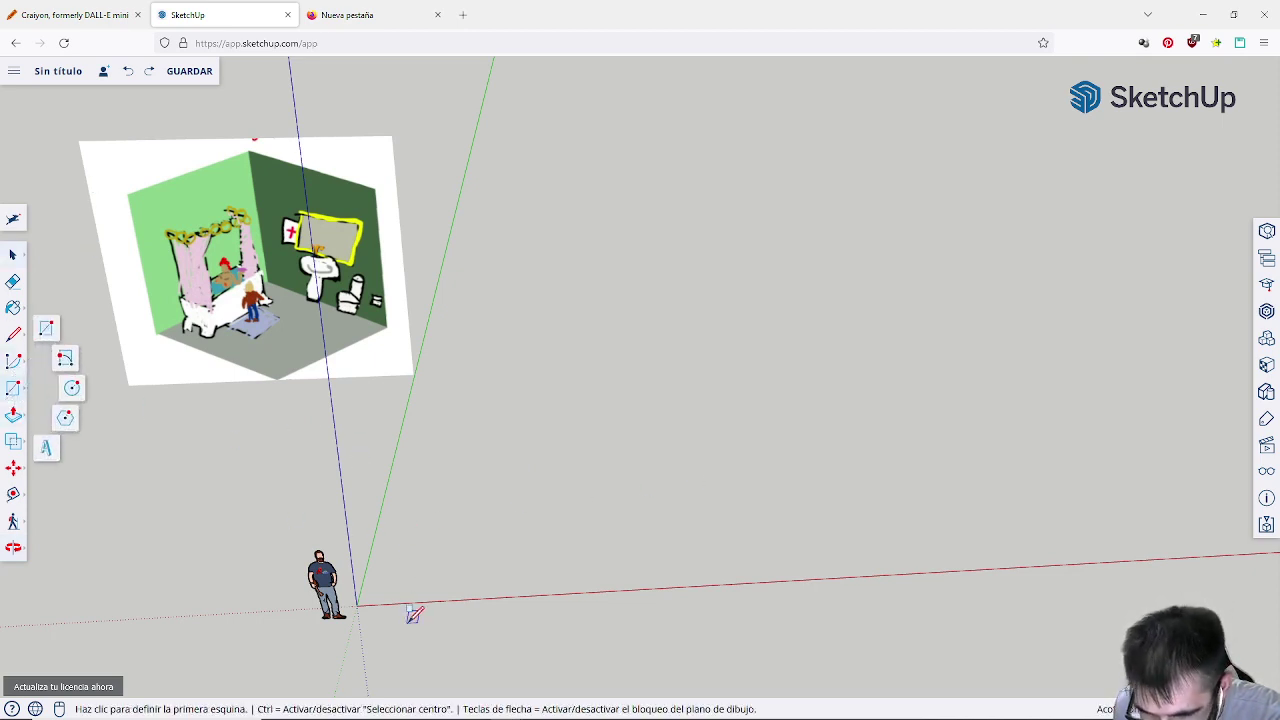
left_click(357, 604)
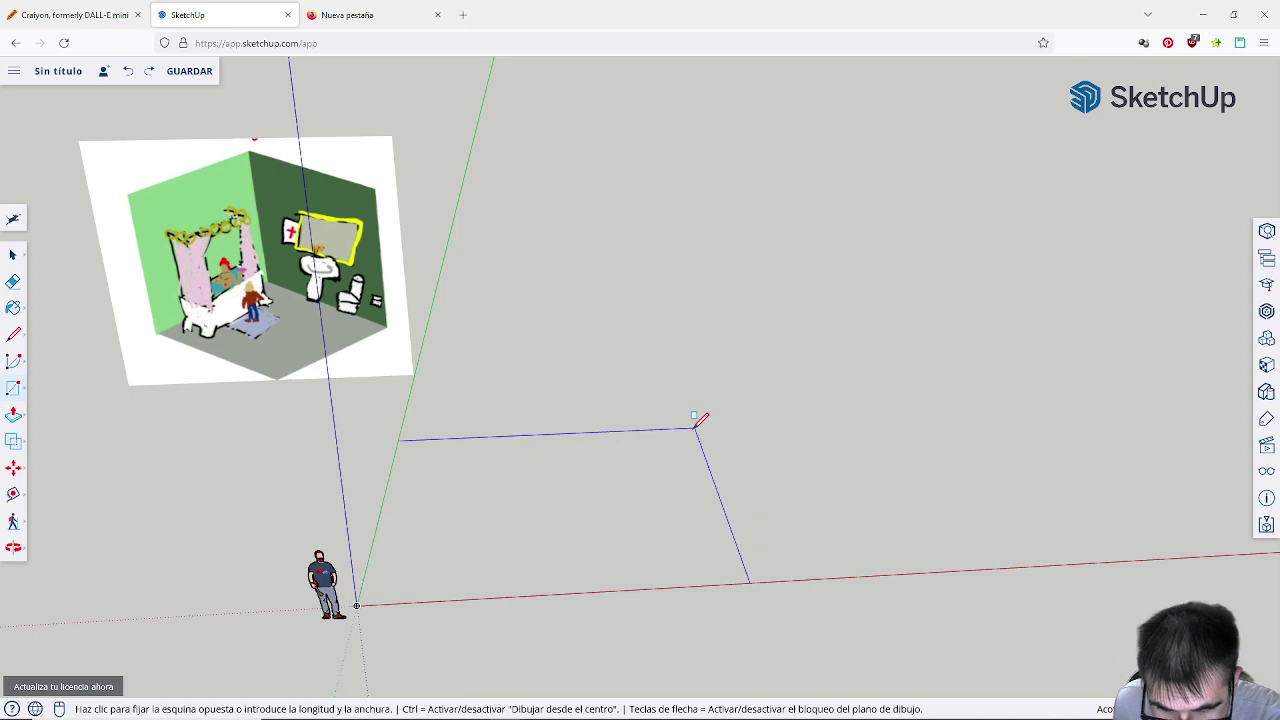
left_click(709, 421)
middle_click_drag(720, 404, 620, 434)
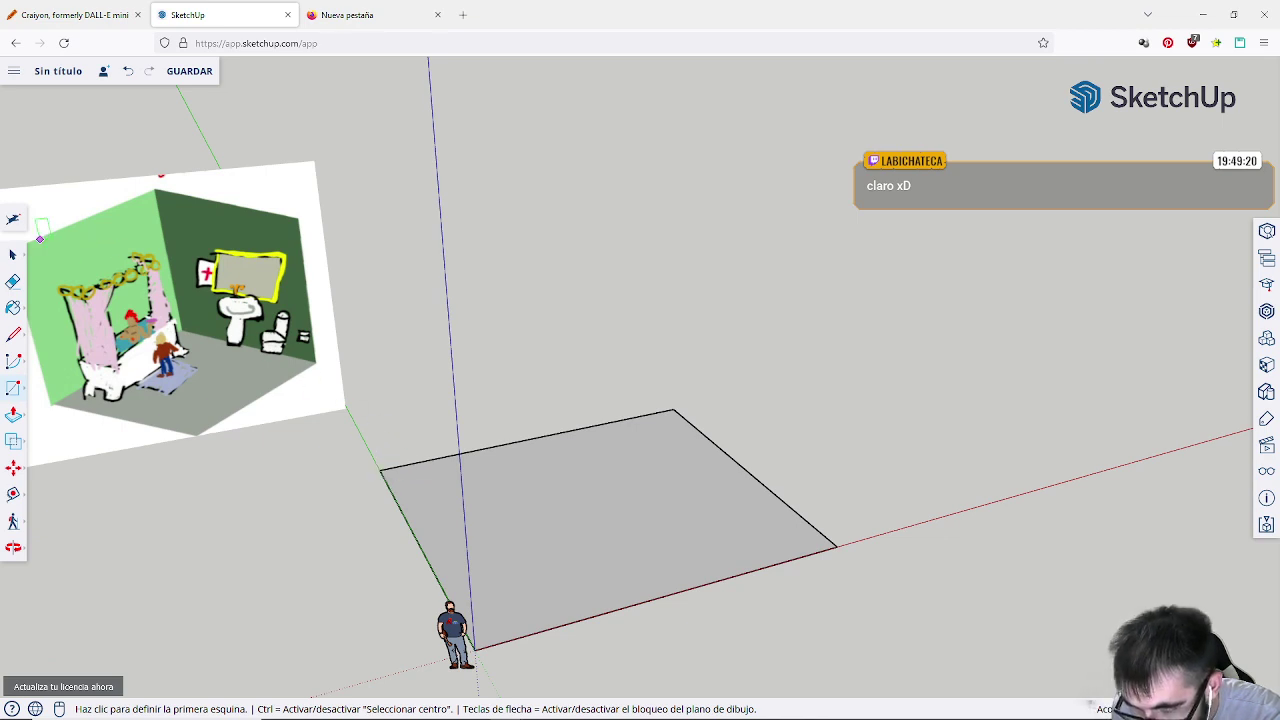
left_click(15, 416)
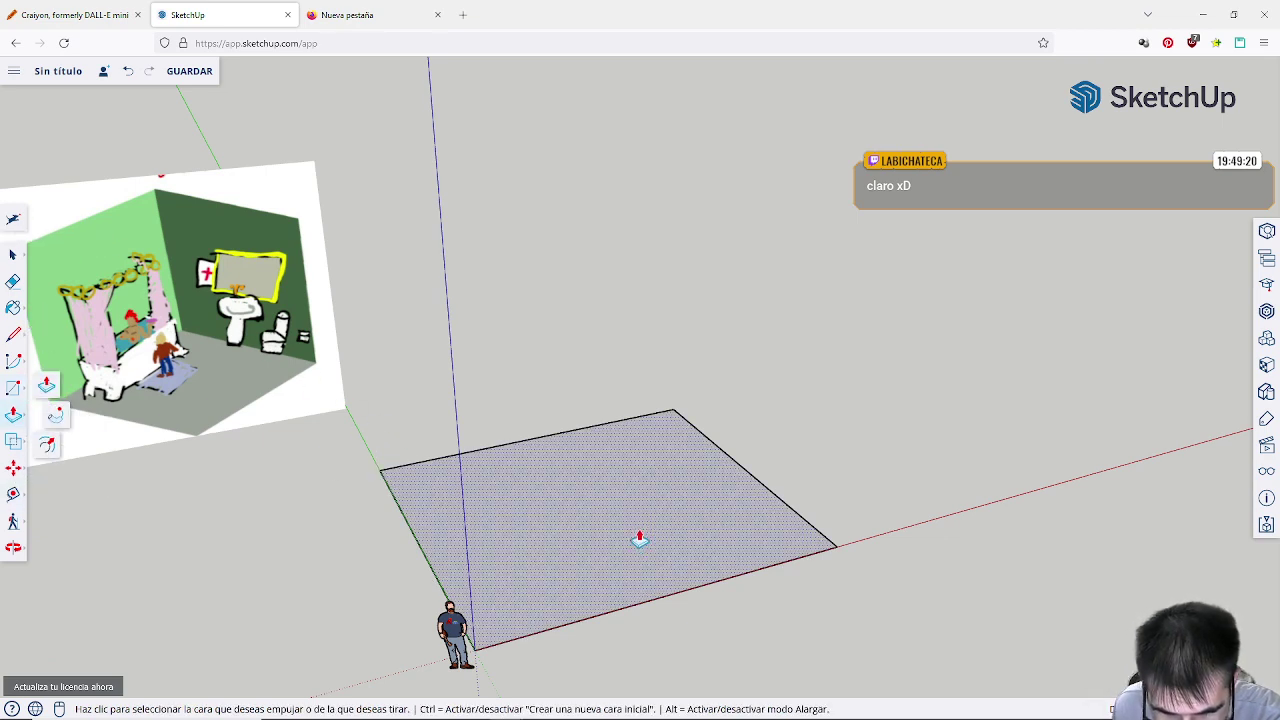
left_click_drag(627, 540, 643, 291)
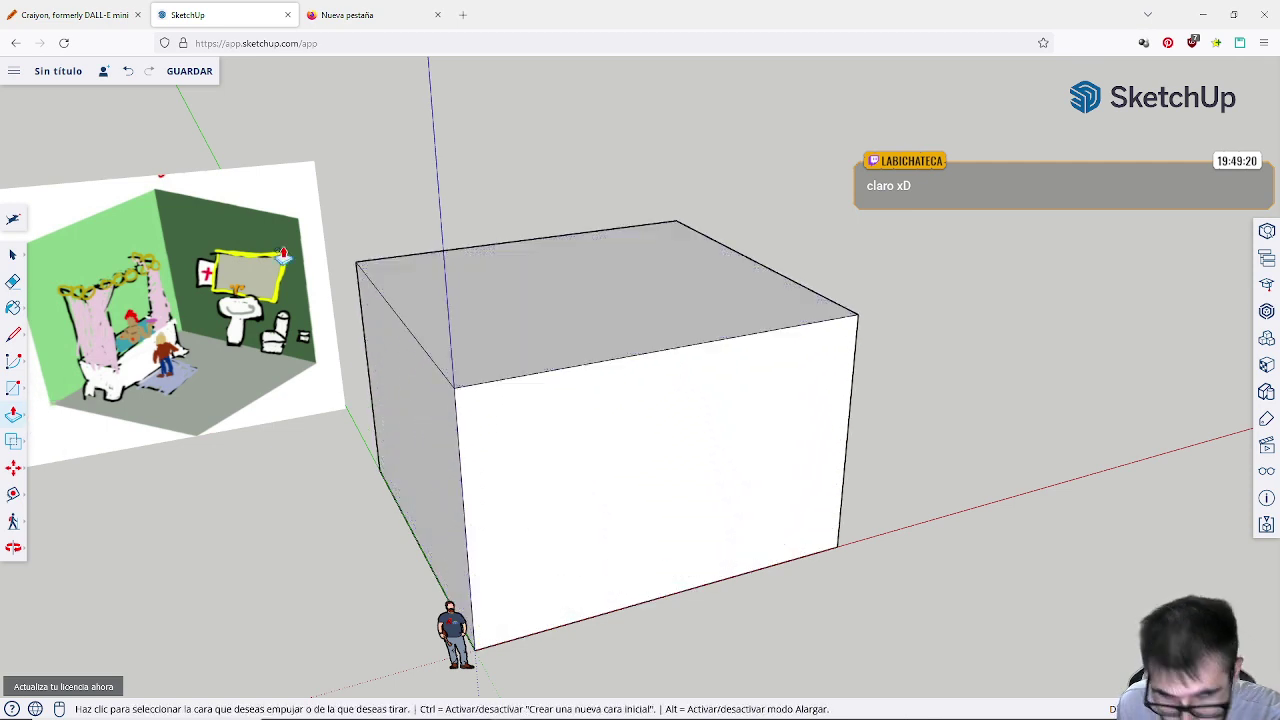
Step: Erase the box's vertical edge at the origin and the two top edges meeting there, leaving the floor and two back walls
left_click(15, 282)
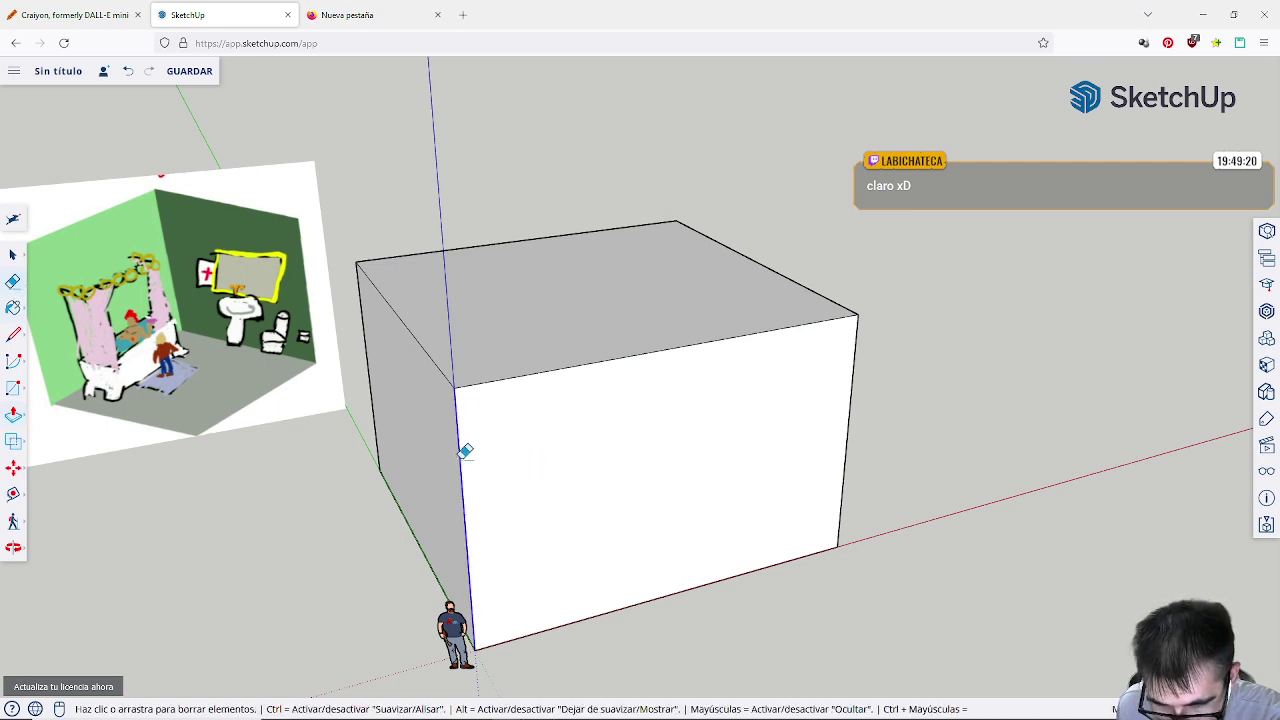
left_click(465, 448)
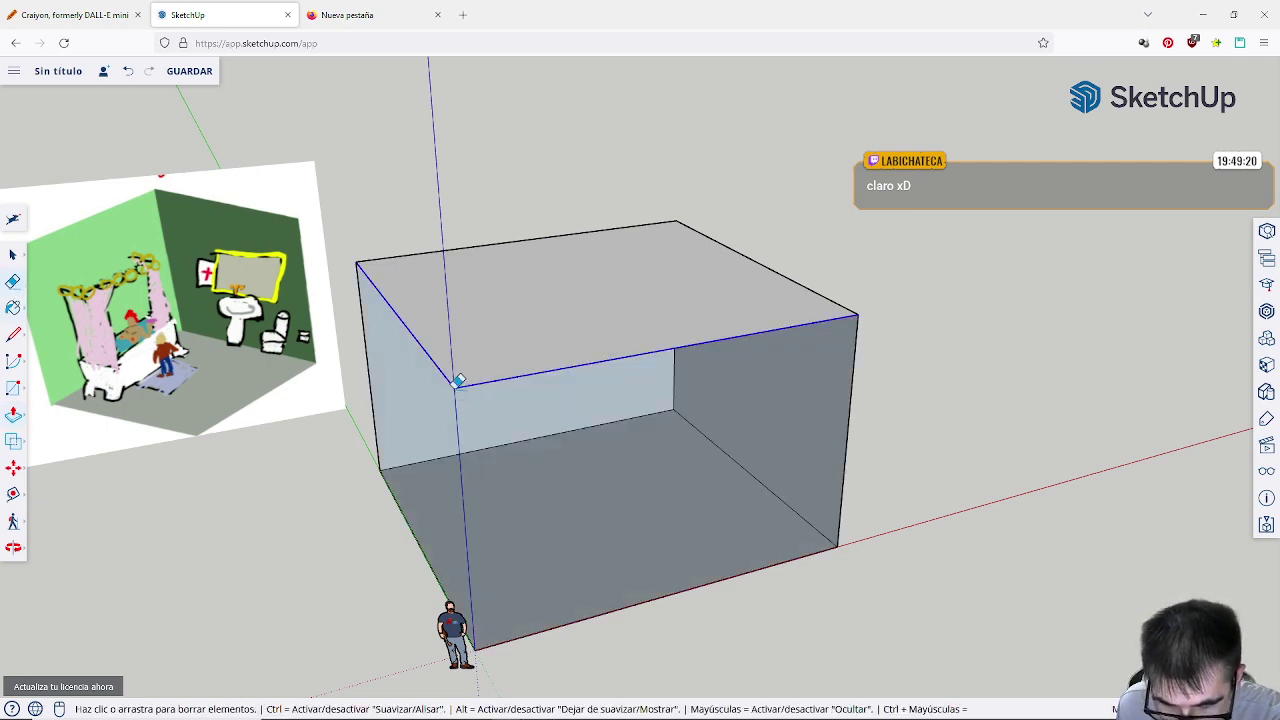
left_click(456, 382)
Step: Reverse the face of the wall parallel to the red axis so its white front side faces into the room
right_click(520, 360)
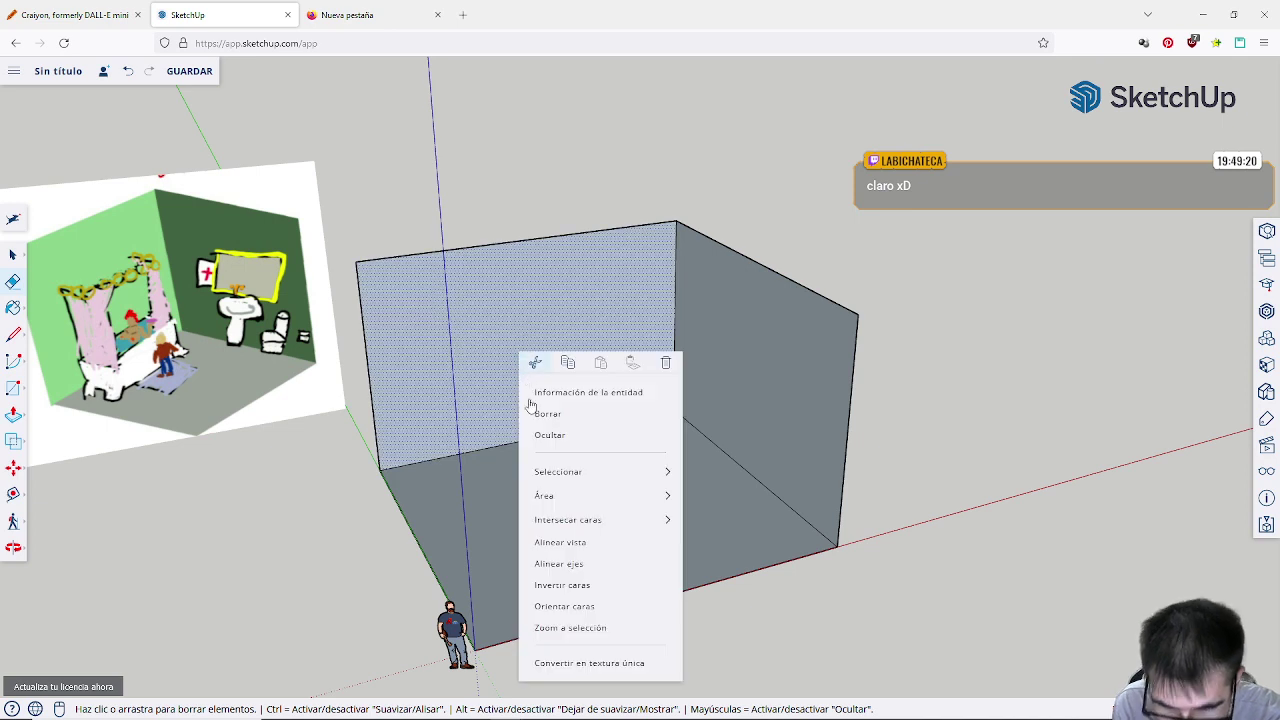
left_click(582, 602)
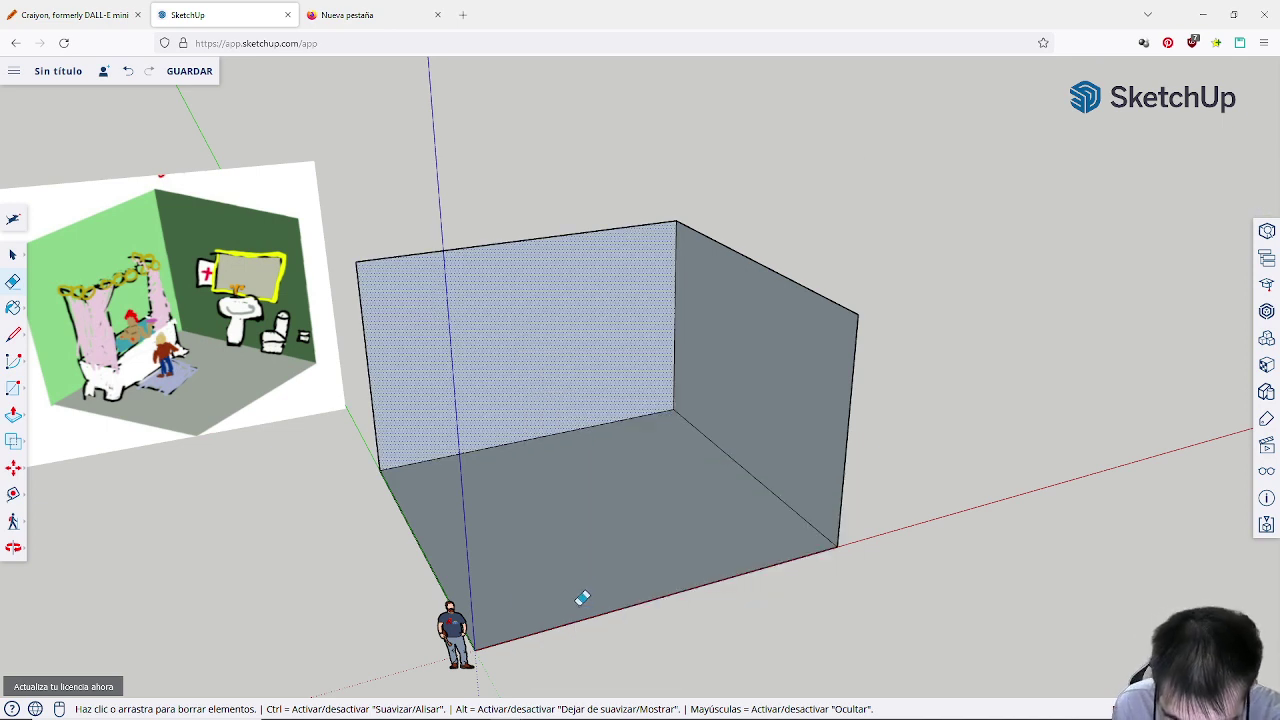
right_click(597, 530)
left_click(491, 342)
right_click(506, 360)
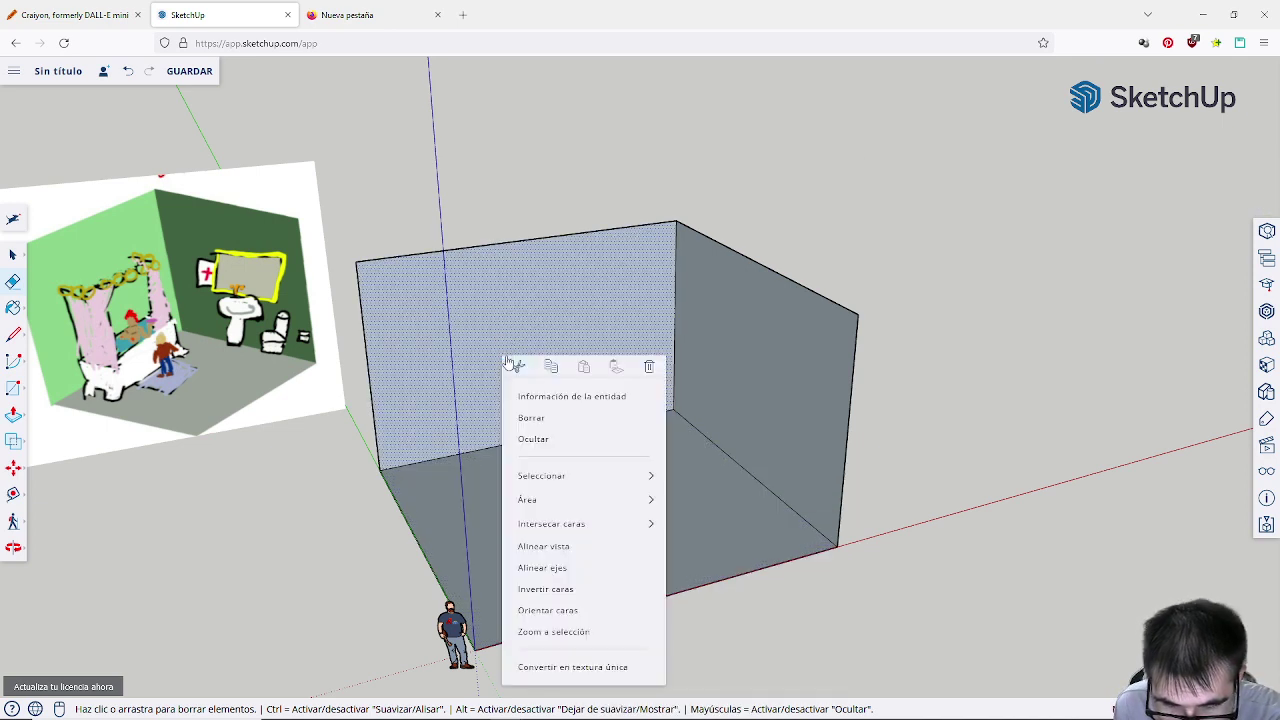
left_click(572, 592)
Step: Reverse the faces of the floor and of the wall parallel to the green axis
right_click(561, 538)
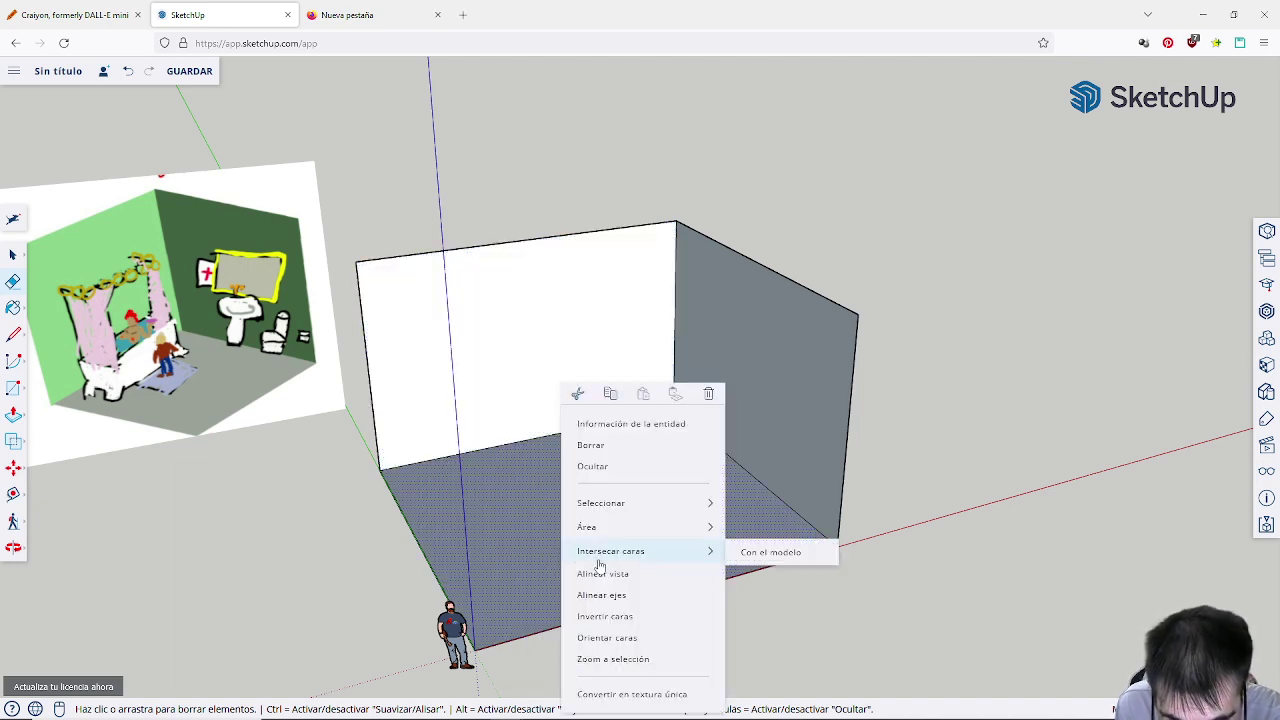
left_click(624, 618)
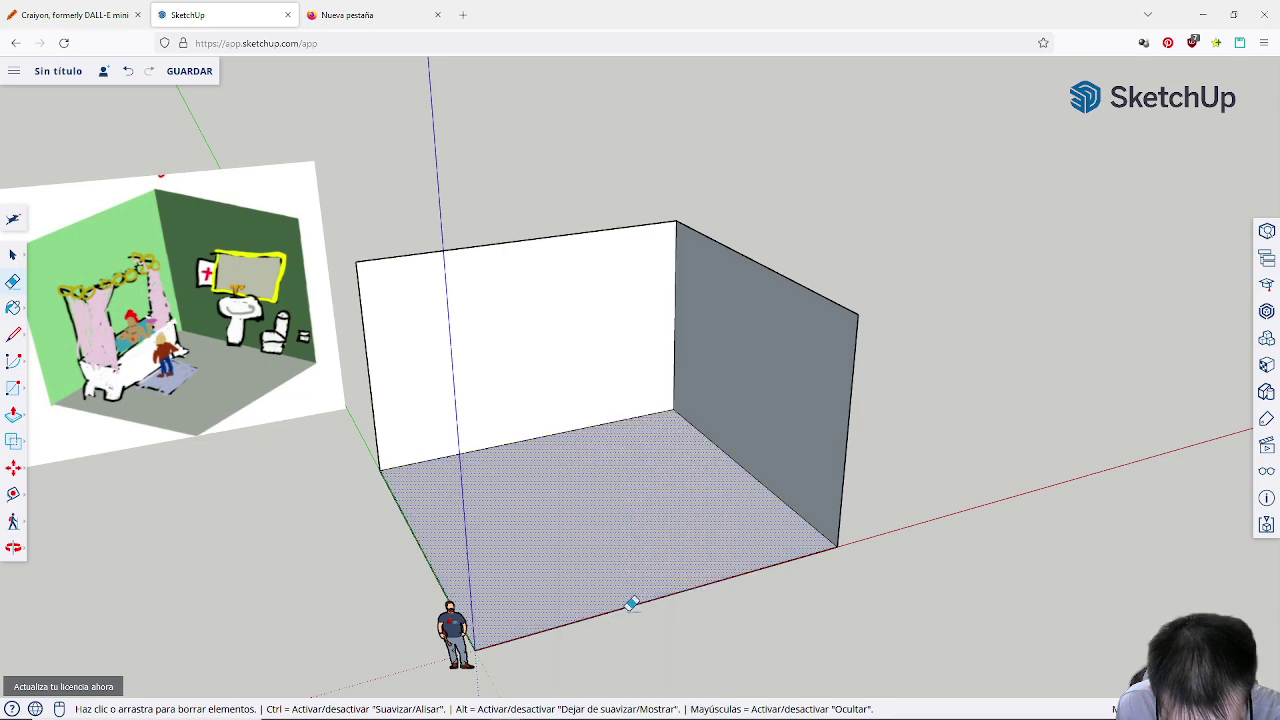
right_click(742, 387)
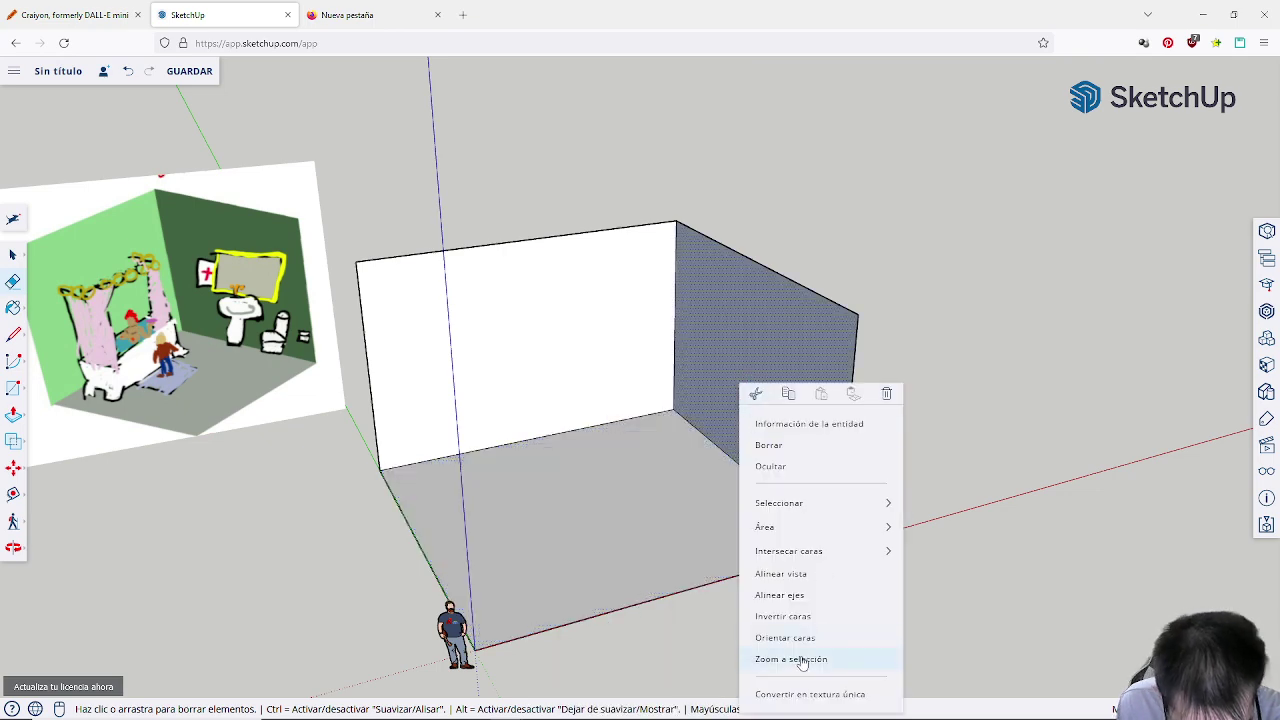
left_click(822, 618)
middle_click_drag(823, 606, 983, 519)
mouse_move(929, 483)
middle_mouse_down()
mouse_move(951, 506)
mouse_move(1100, 471)
mouse_move(726, 583)
mouse_move(937, 549)
mouse_move(914, 545)
middle_mouse_up()
scroll(914, 545, "down", 3)
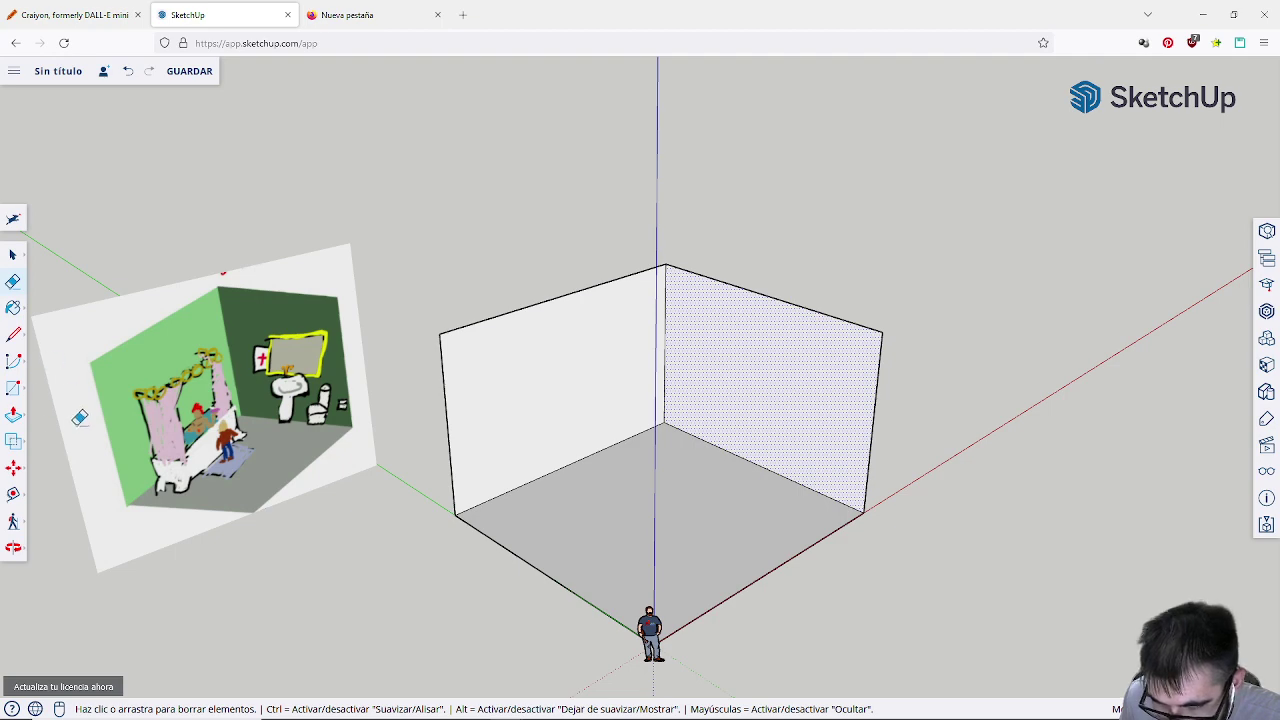
Step: Move the wall parallel to the red axis along the green axis toward the origin to make the room narrower
mouse_move(88, 431)
middle_mouse_down()
mouse_move(151, 367)
mouse_move(164, 327)
mouse_move(185, 388)
middle_mouse_up()
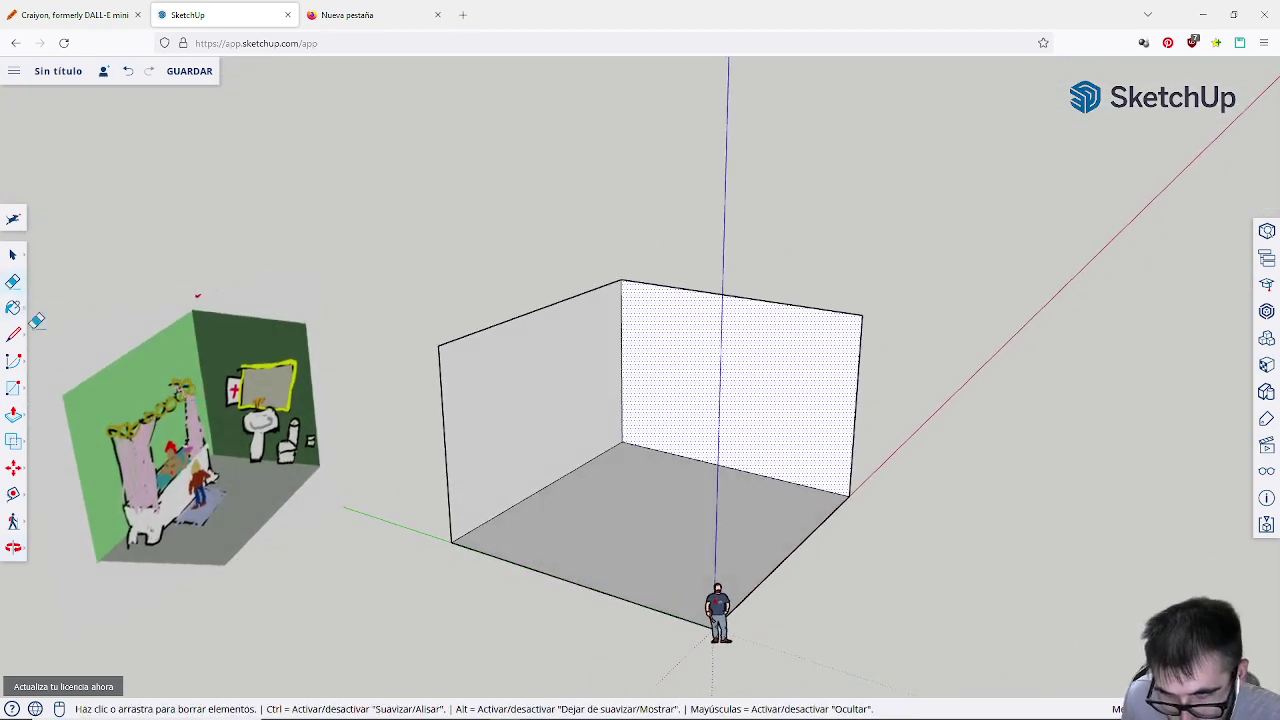
left_click(13, 468)
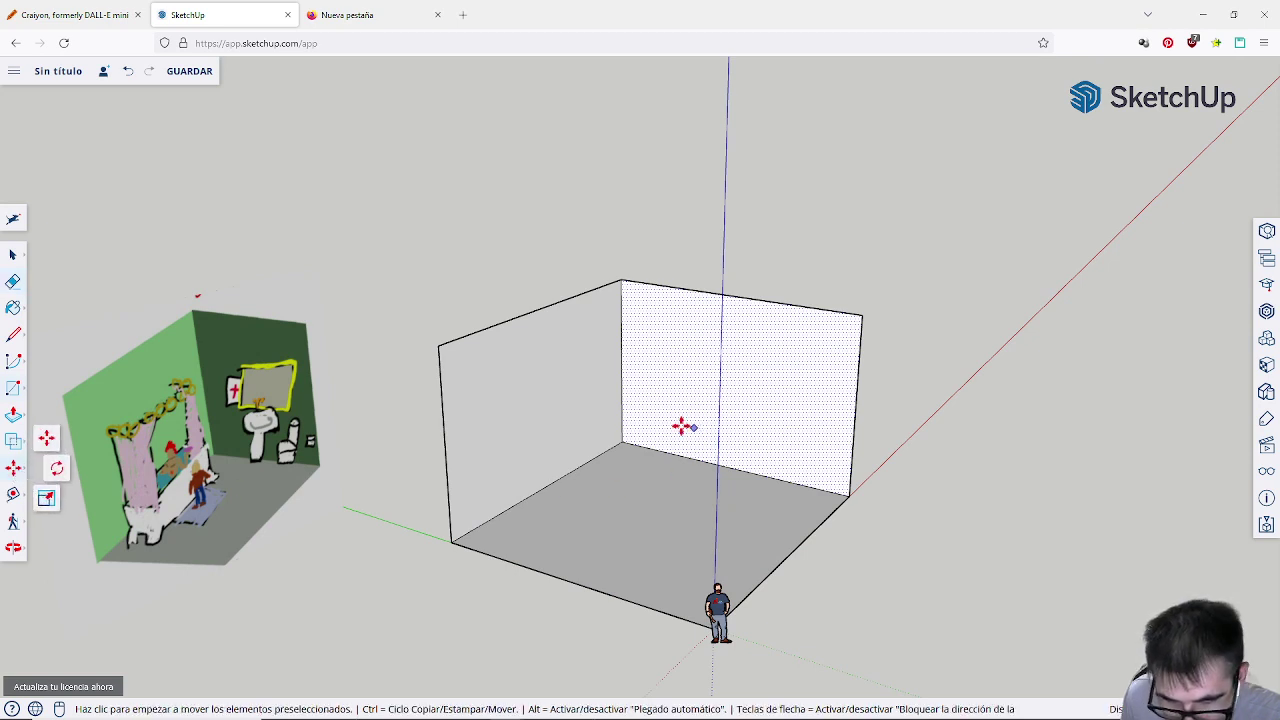
left_click(538, 416)
key("Escape")
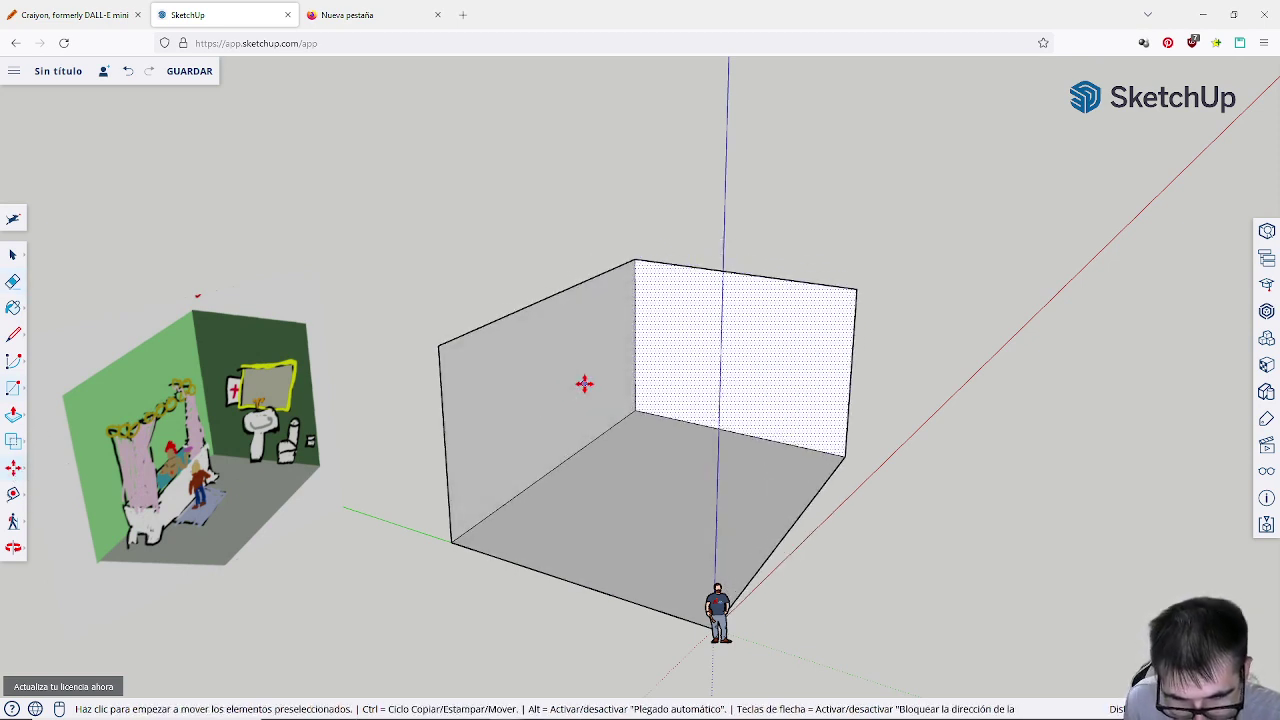
left_click(527, 404)
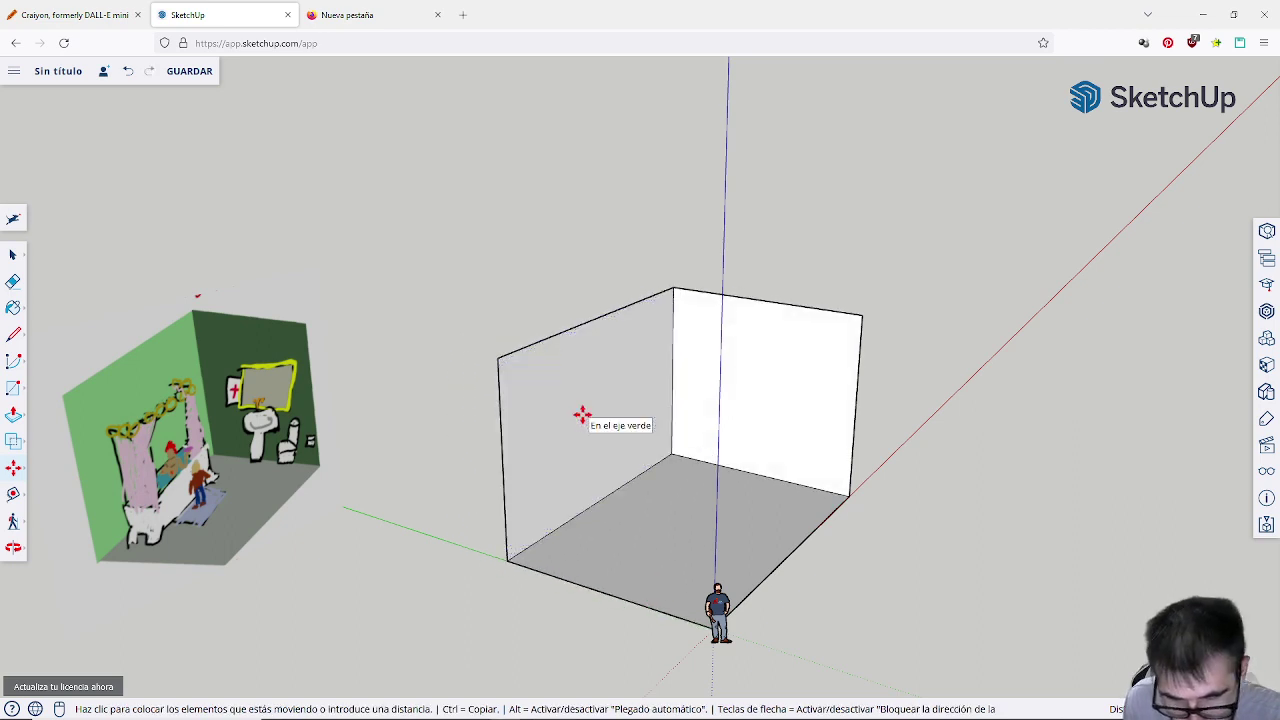
left_click(582, 414)
middle_click_drag(527, 410, 435, 399)
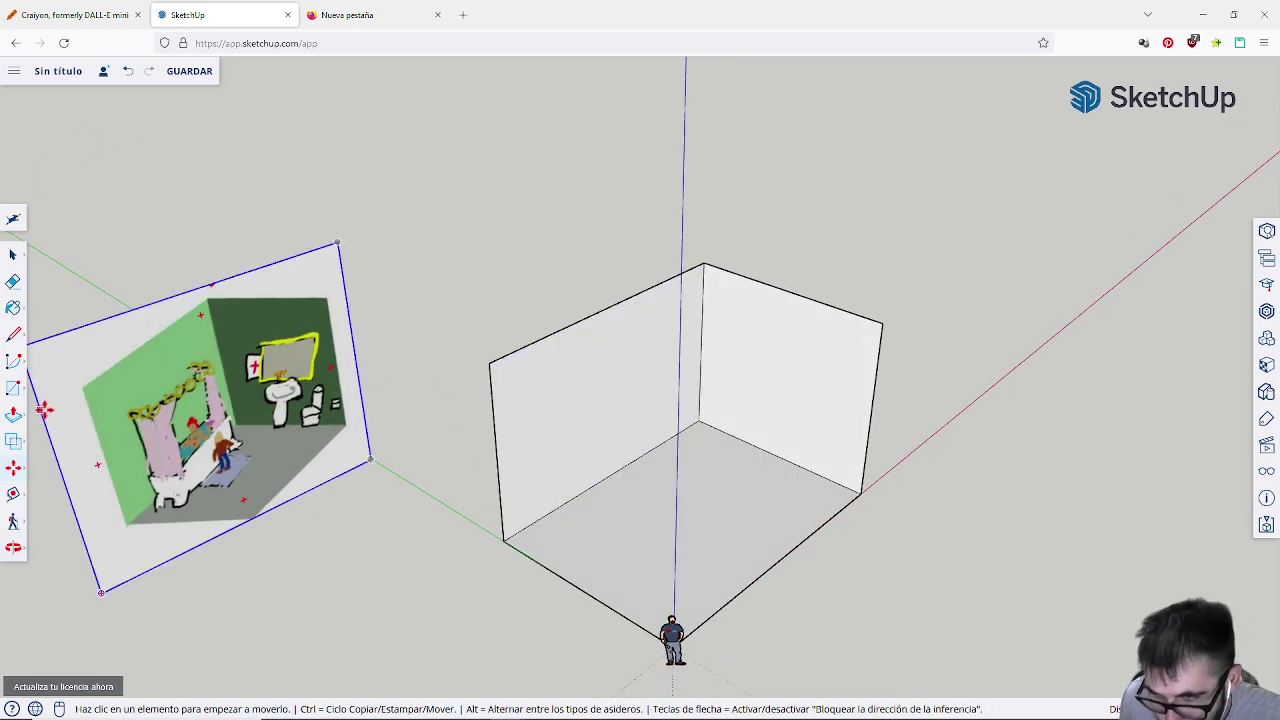
Step: Select the floor and both walls, make them a group, and deselect it
left_click(13, 257)
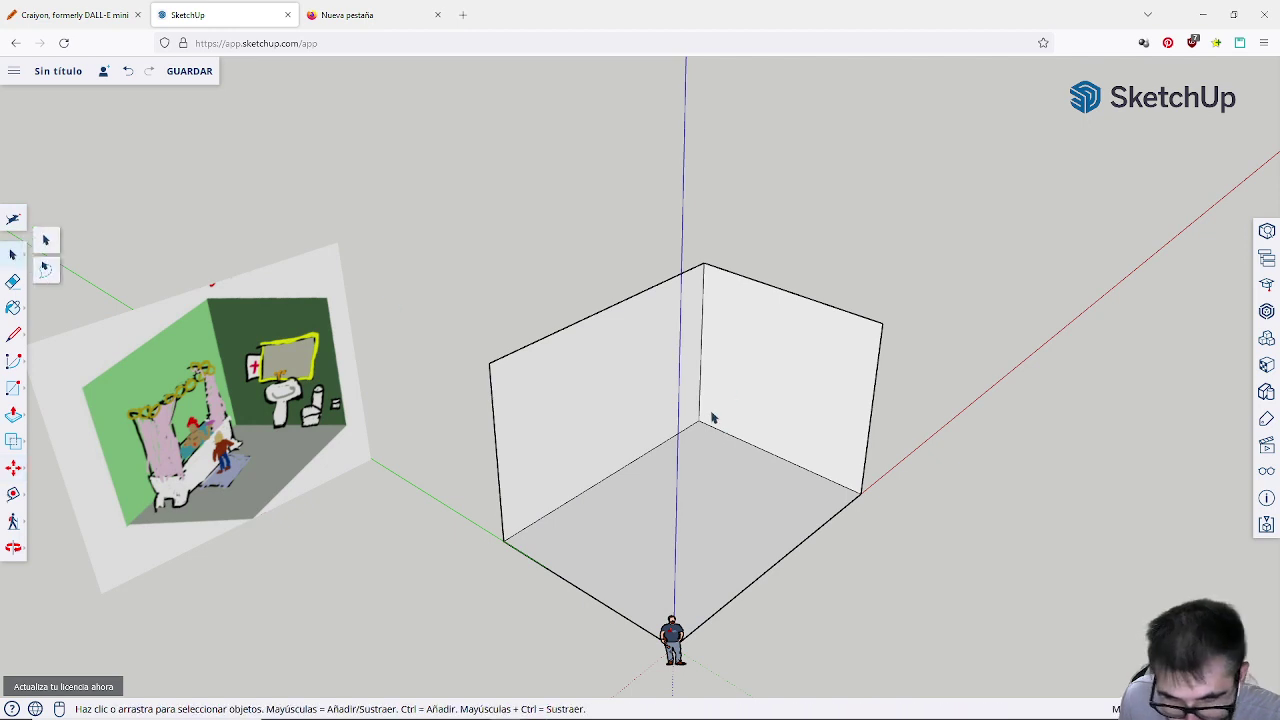
triple_click(636, 382)
right_click(636, 382)
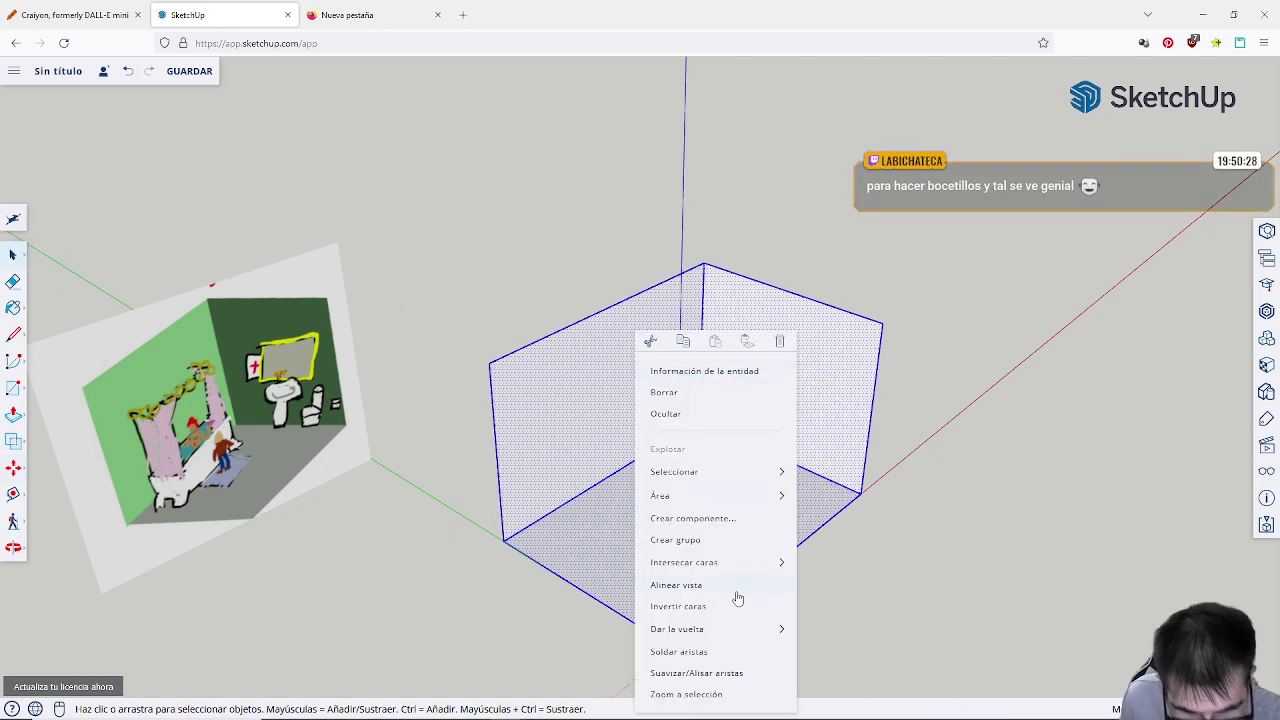
left_click(676, 540)
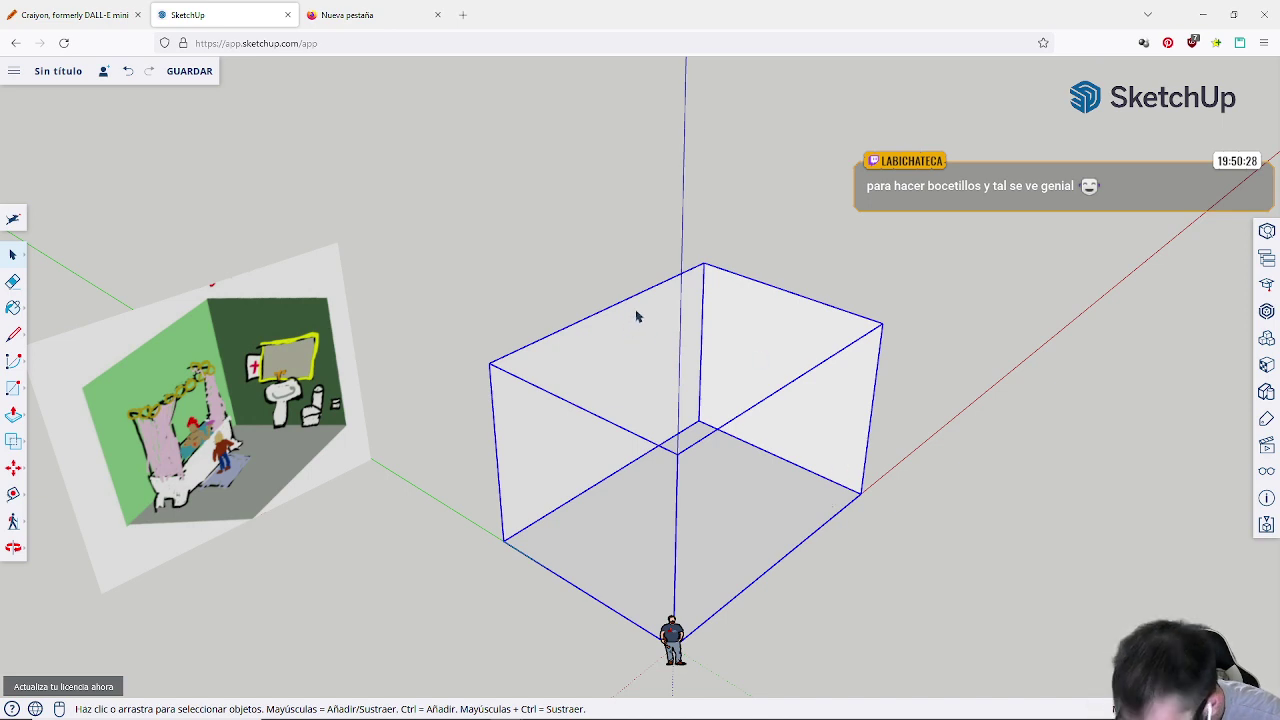
left_click(636, 217)
Step: Scale the room group down uniformly from its upper corner above the red axis to roughly four fifths of its size
middle_click_drag(672, 238, 683, 89)
middle_click_drag(724, 392, 738, 284)
scroll(690, 360, "up", 3)
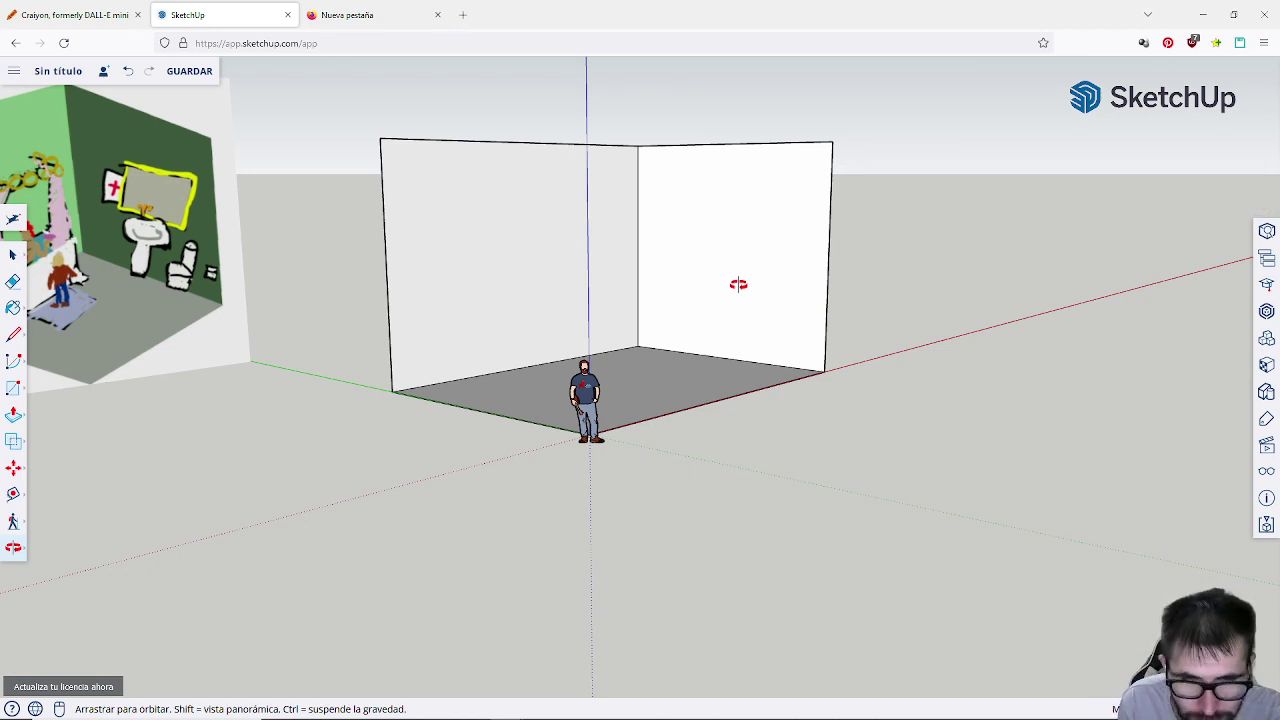
middle_click_drag(738, 284, 739, 286)
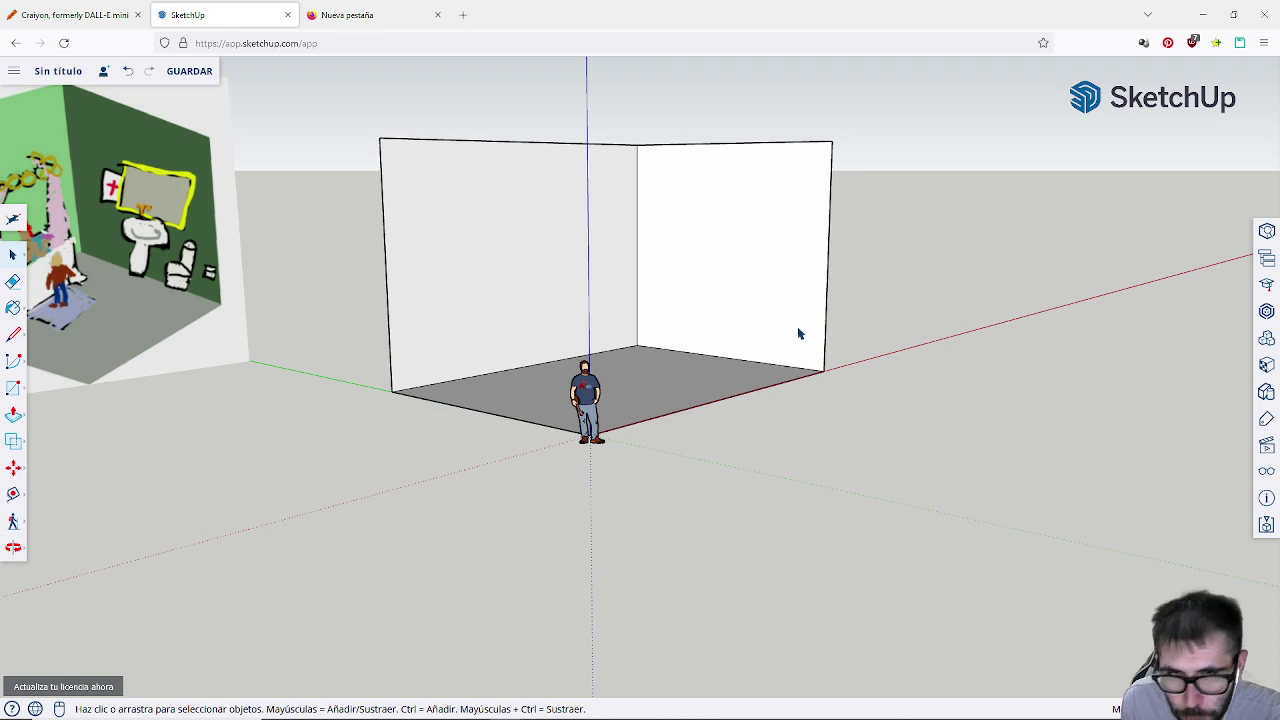
middle_click_drag(808, 350, 666, 463, "shift")
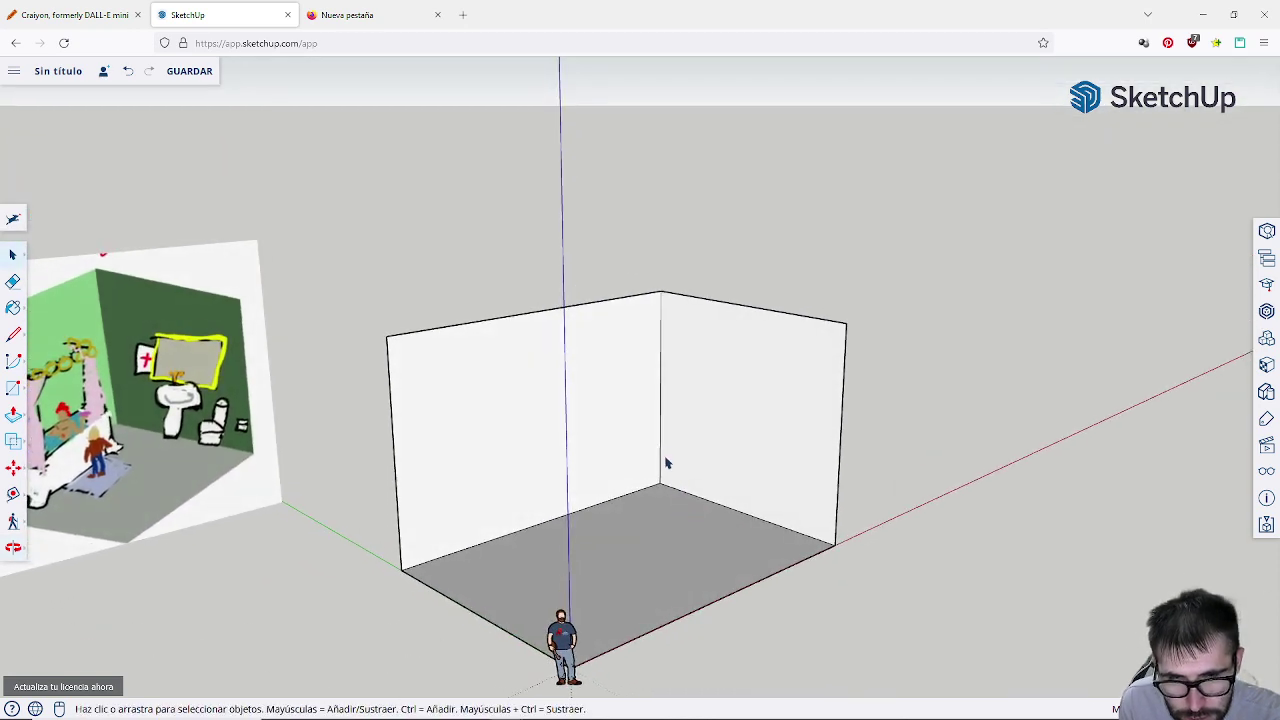
left_click(663, 449)
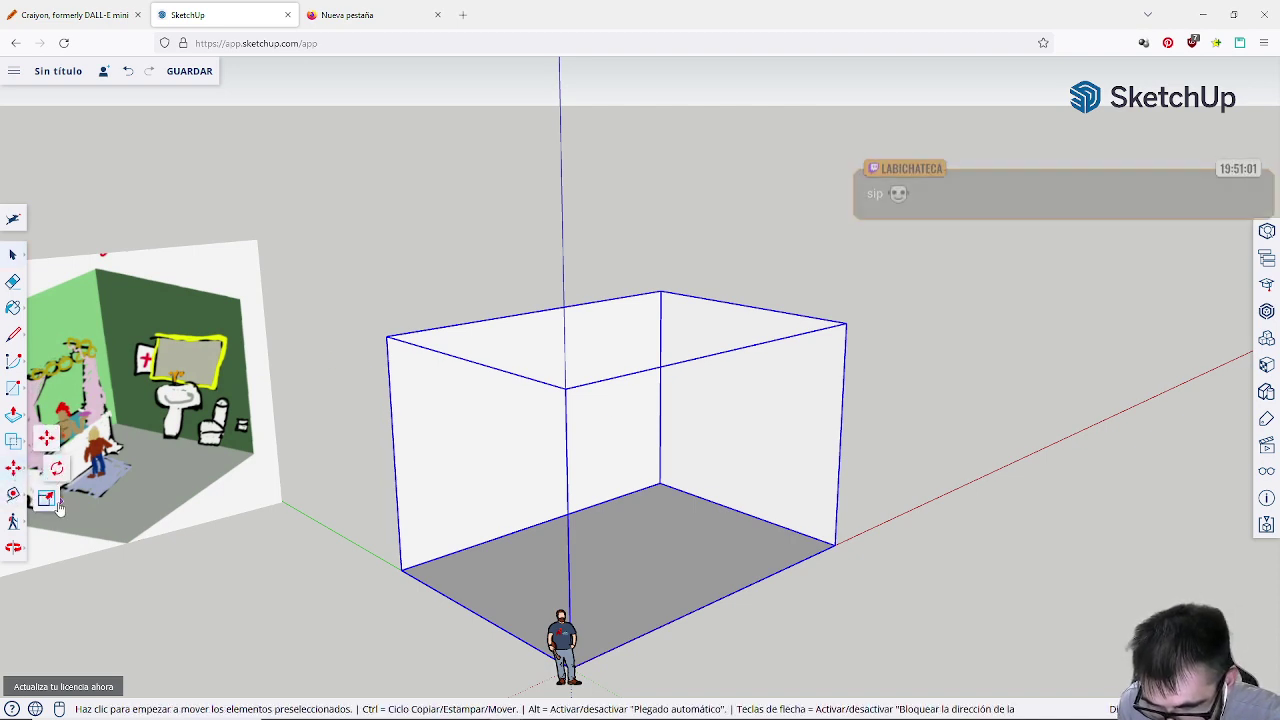
left_click(13, 468)
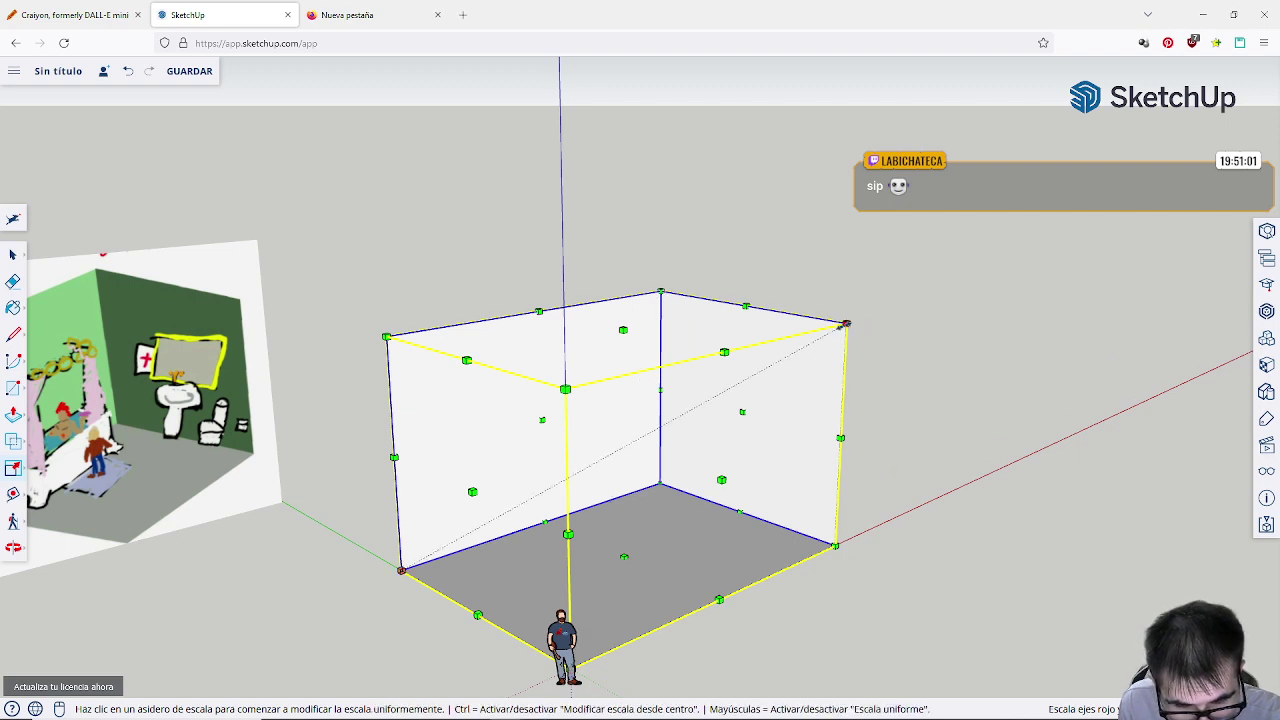
left_click(846, 324)
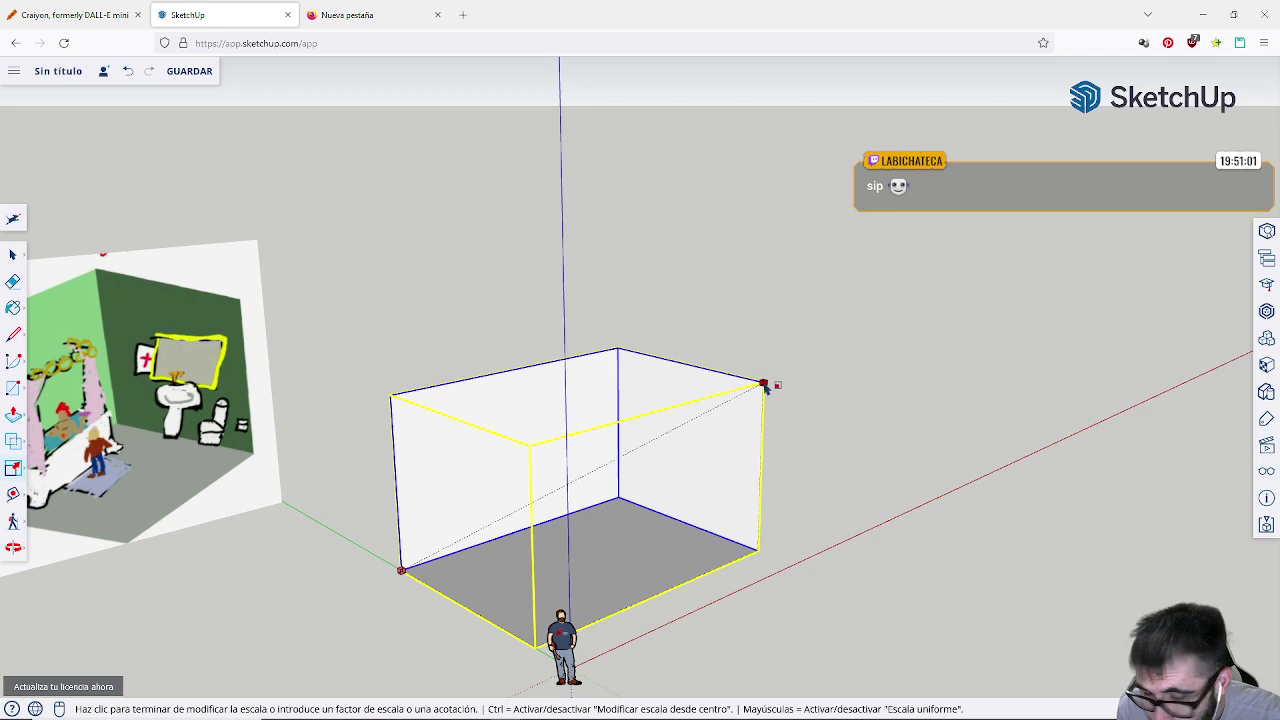
left_click(765, 386)
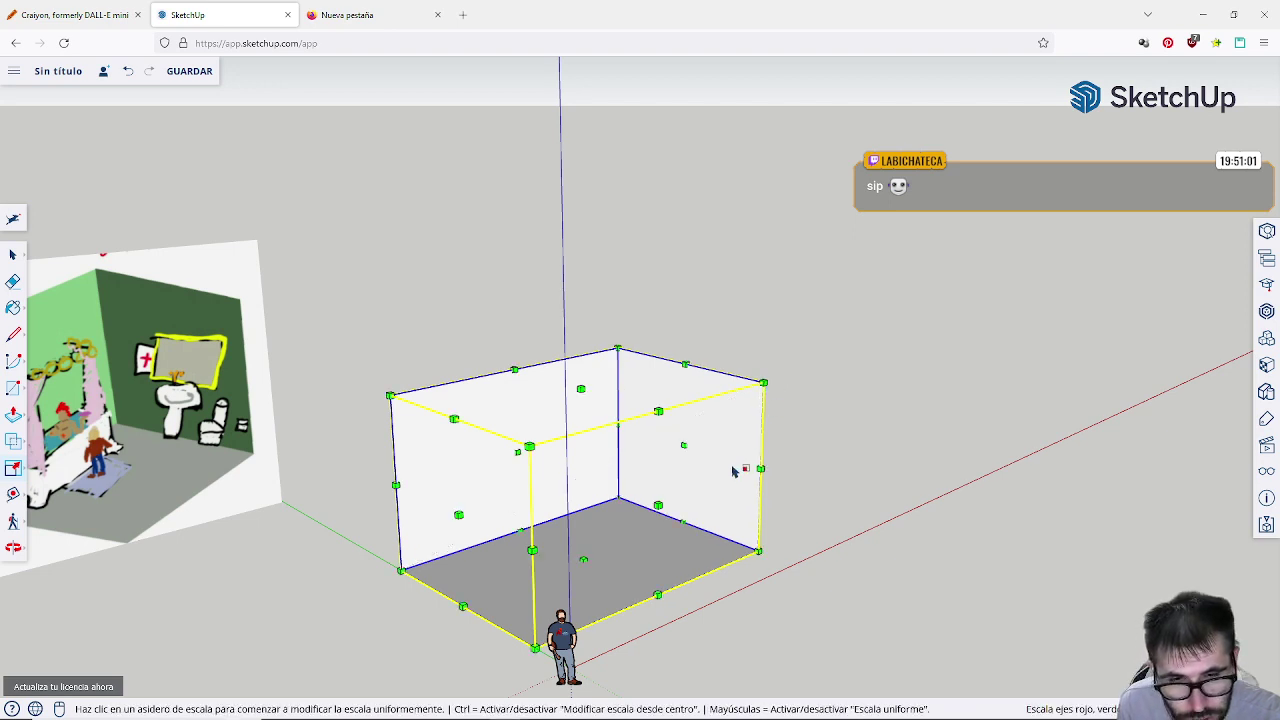
Step: Scale the room group up slightly and uniformly from the middle handle of its open side along the red axis, and deselect it
left_click(660, 515)
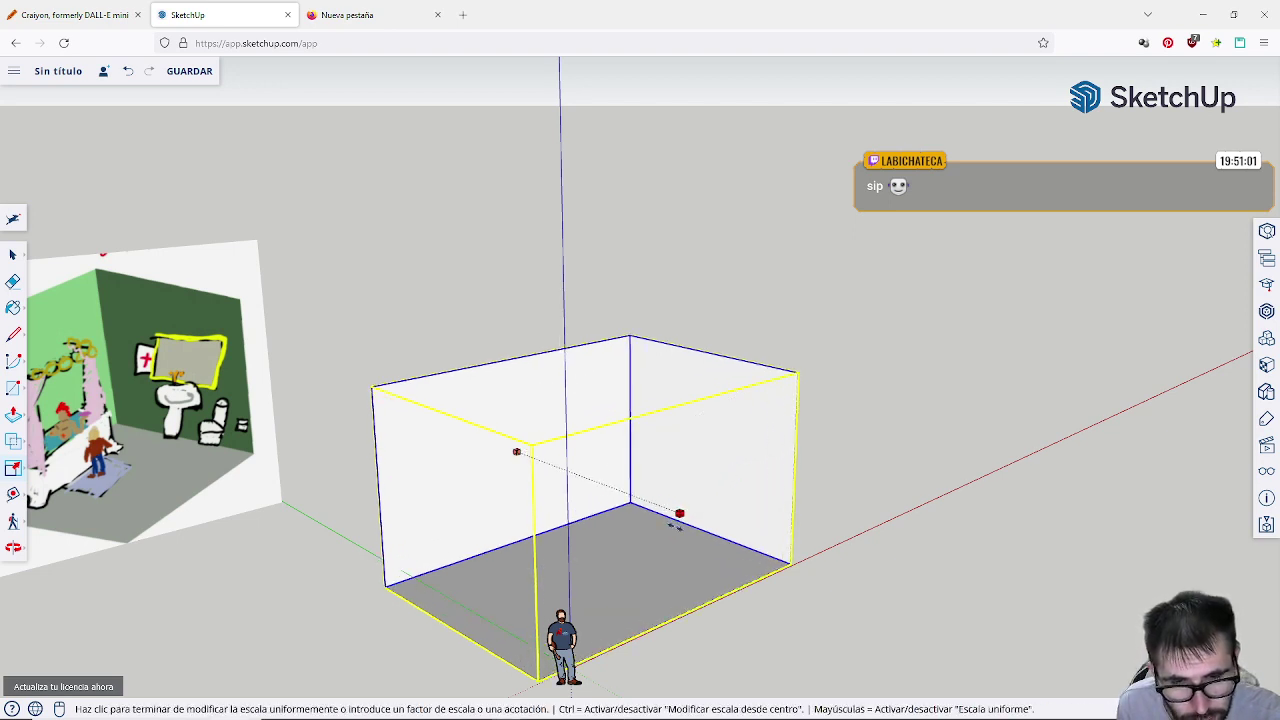
left_click(672, 524)
left_click(13, 256)
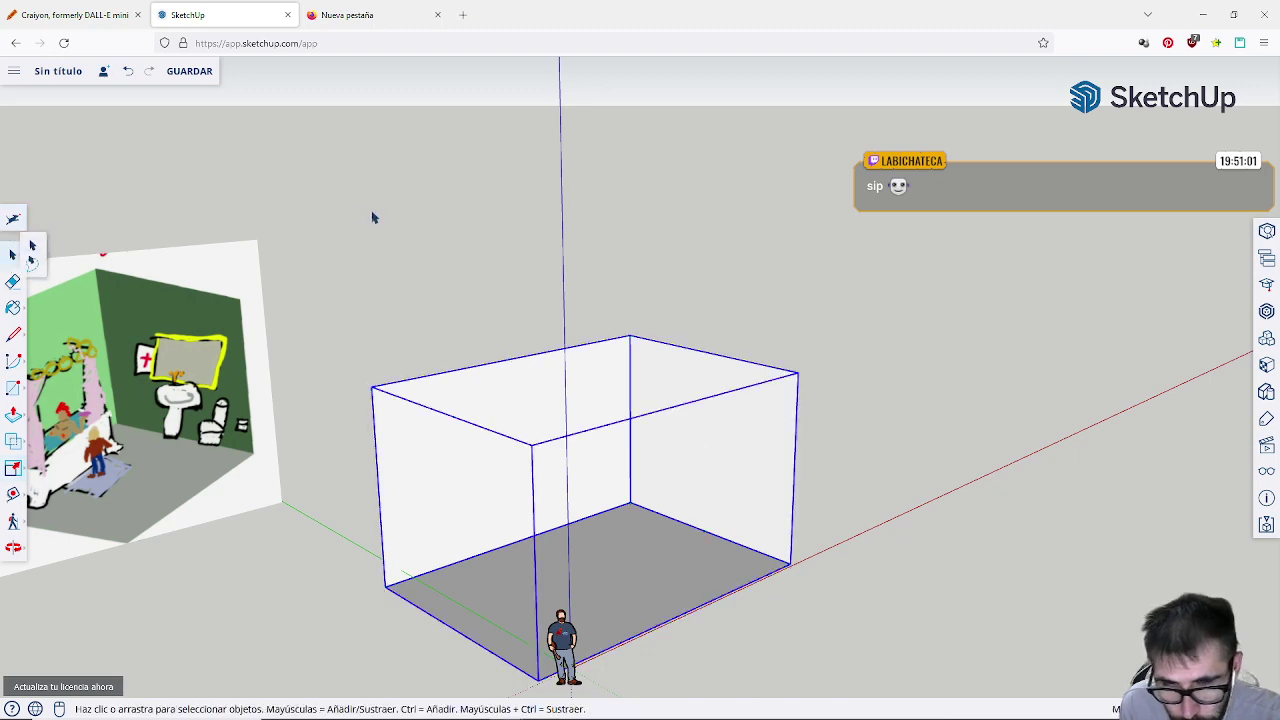
left_click(380, 216)
middle_click_drag(420, 303, 571, 263)
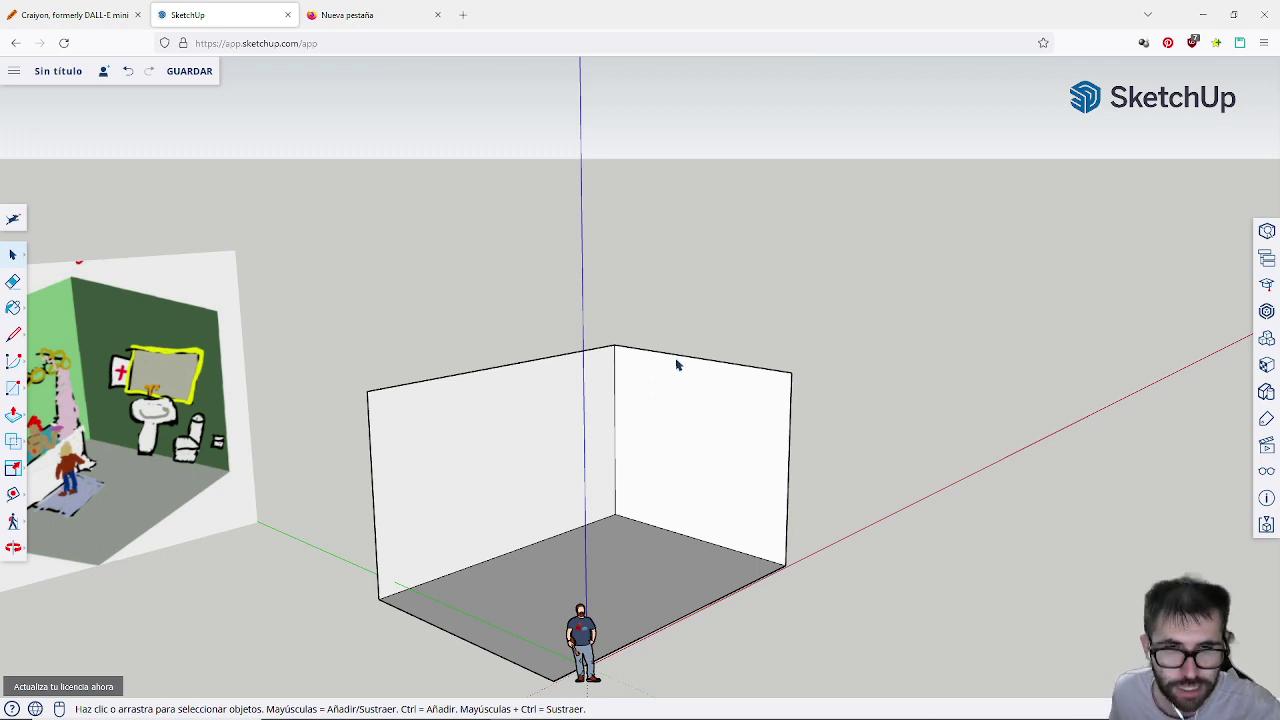
Step: Draw a long rectangle on the floor close to the wall parallel to the red axis as the bathtub enclosure's footprint
middle_click_drag(670, 374, 729, 359)
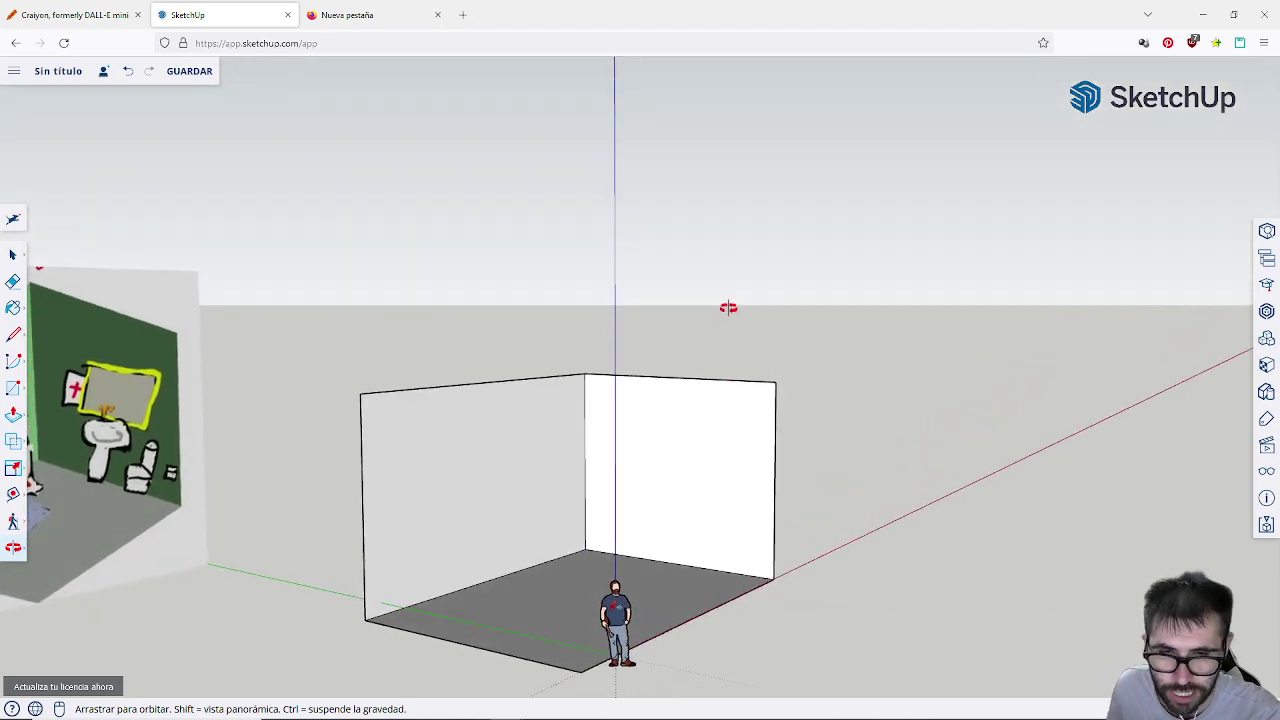
left_click_drag(729, 306, 662, 465)
middle_click_drag(662, 465, 559, 436)
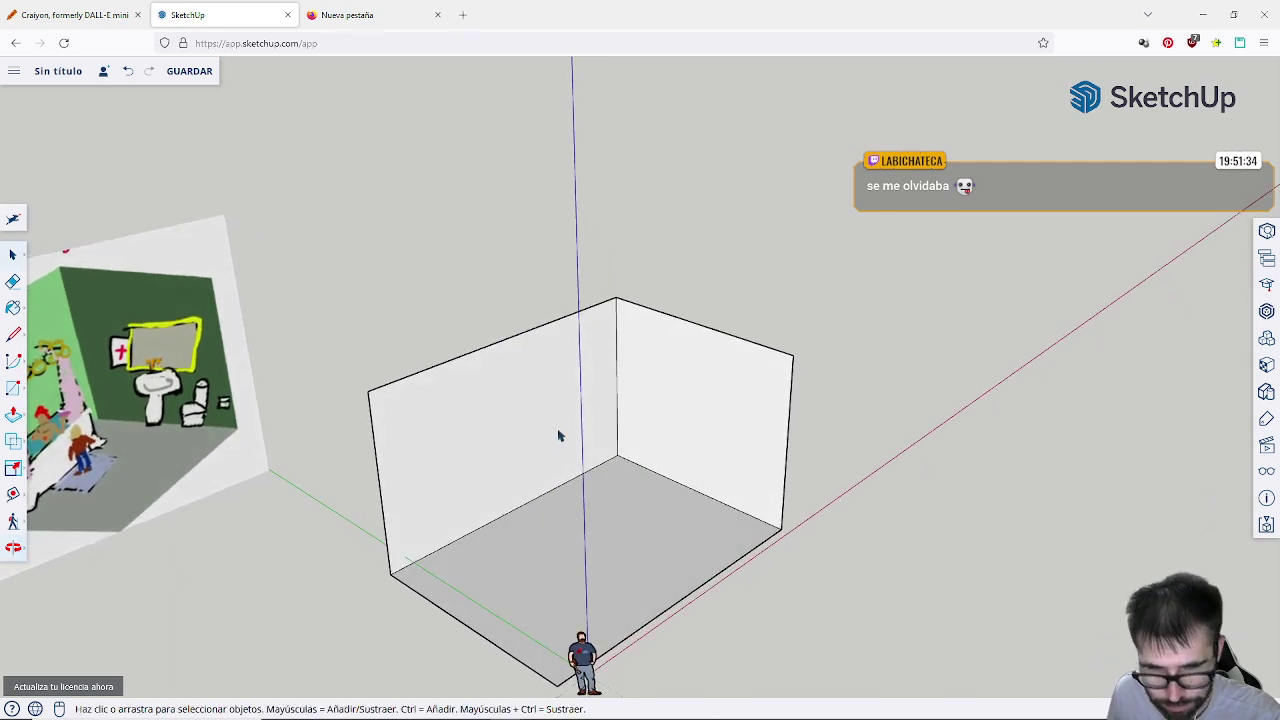
middle_click_drag(492, 489, 468, 484)
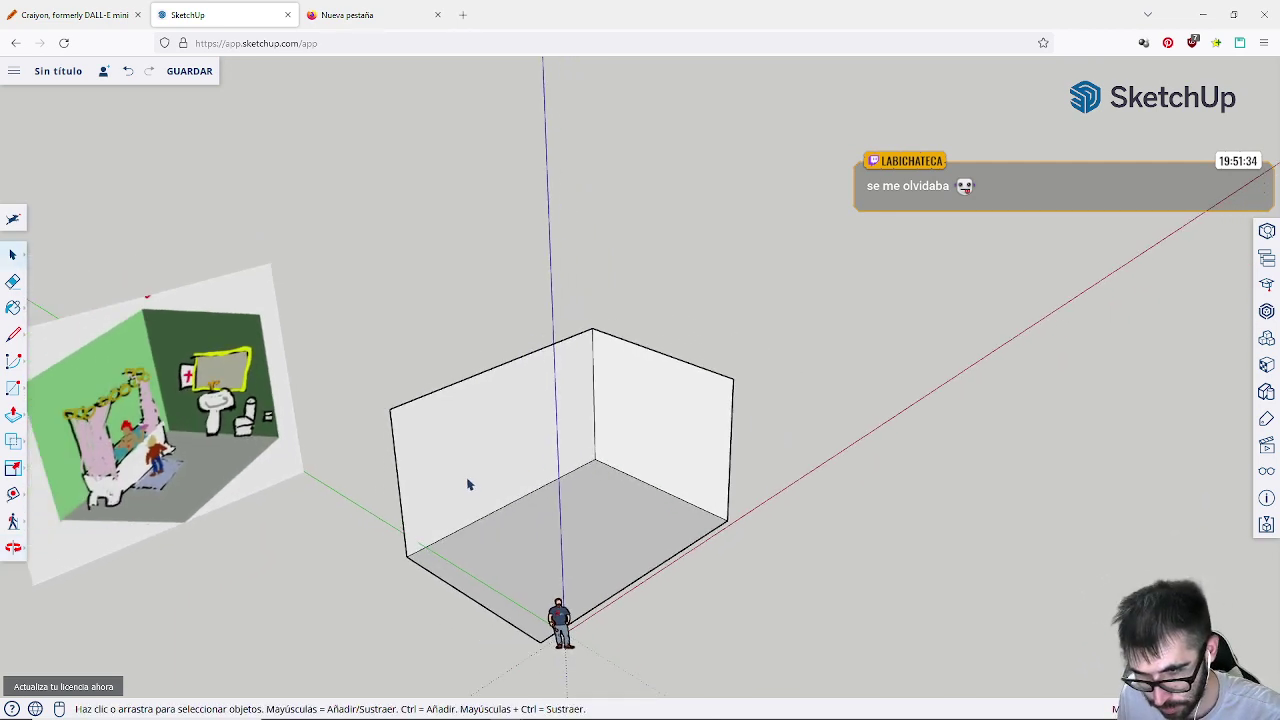
left_click(14, 389)
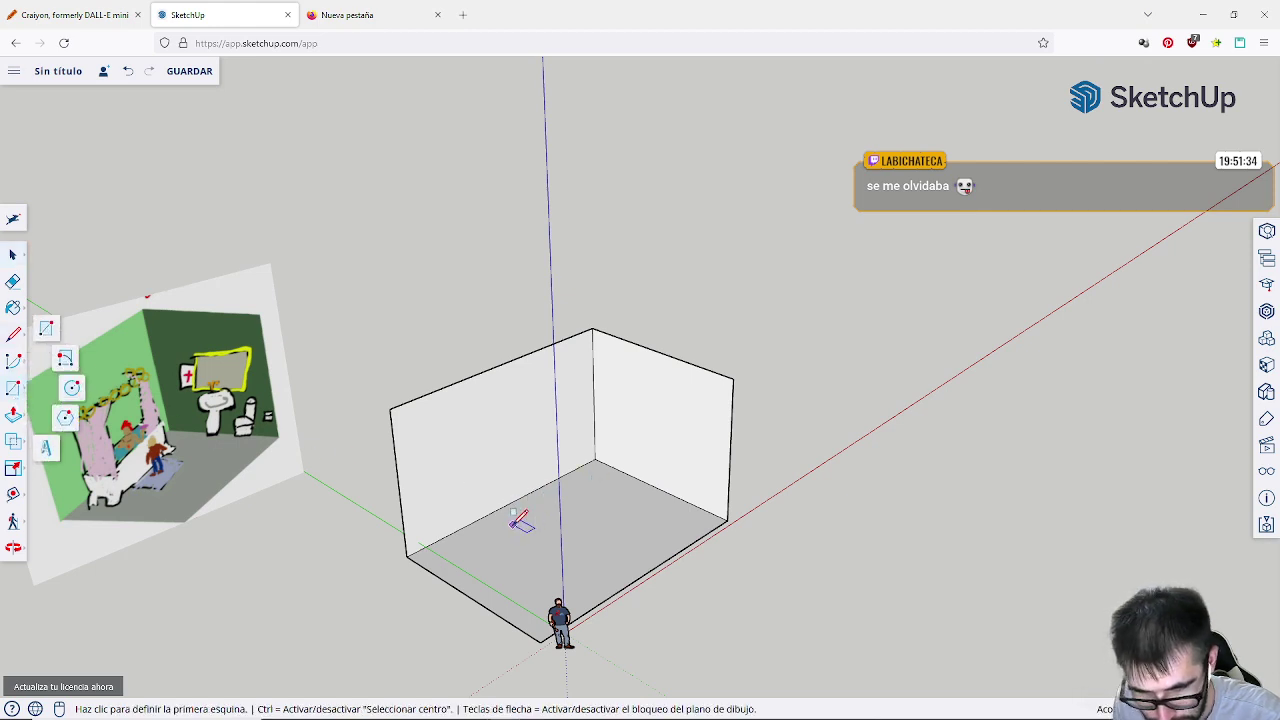
left_click(446, 537)
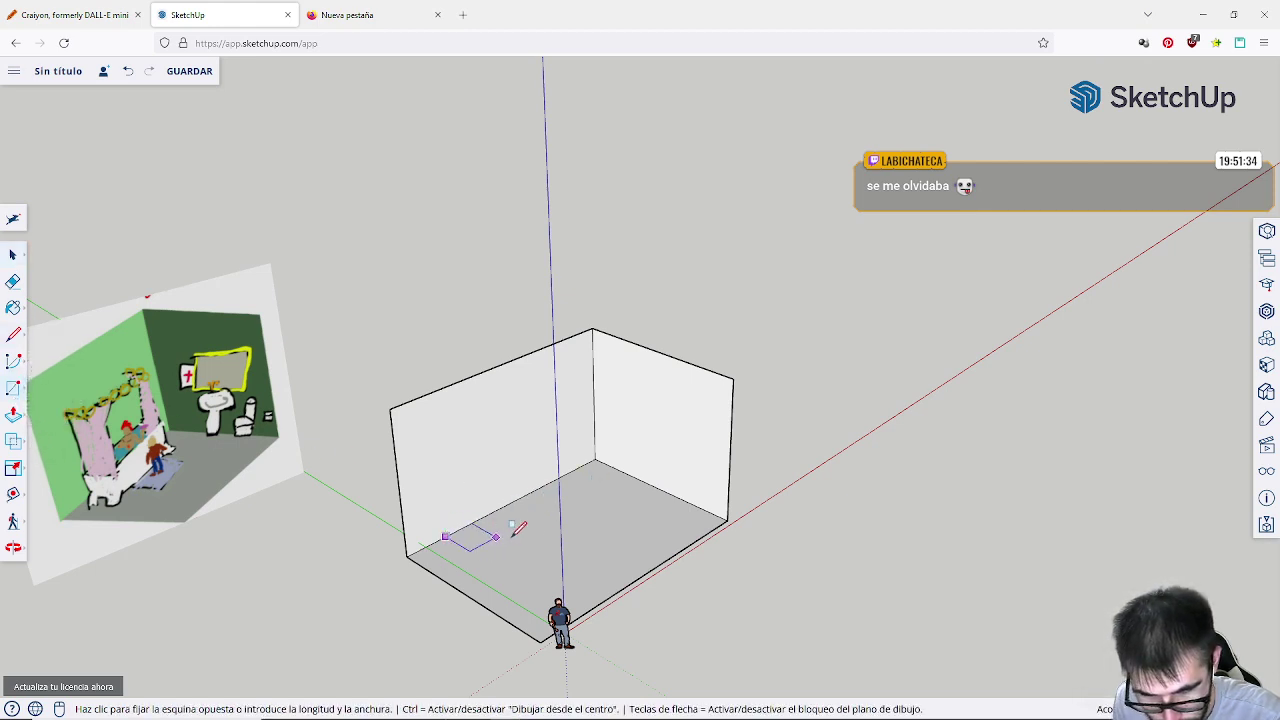
left_click(590, 498)
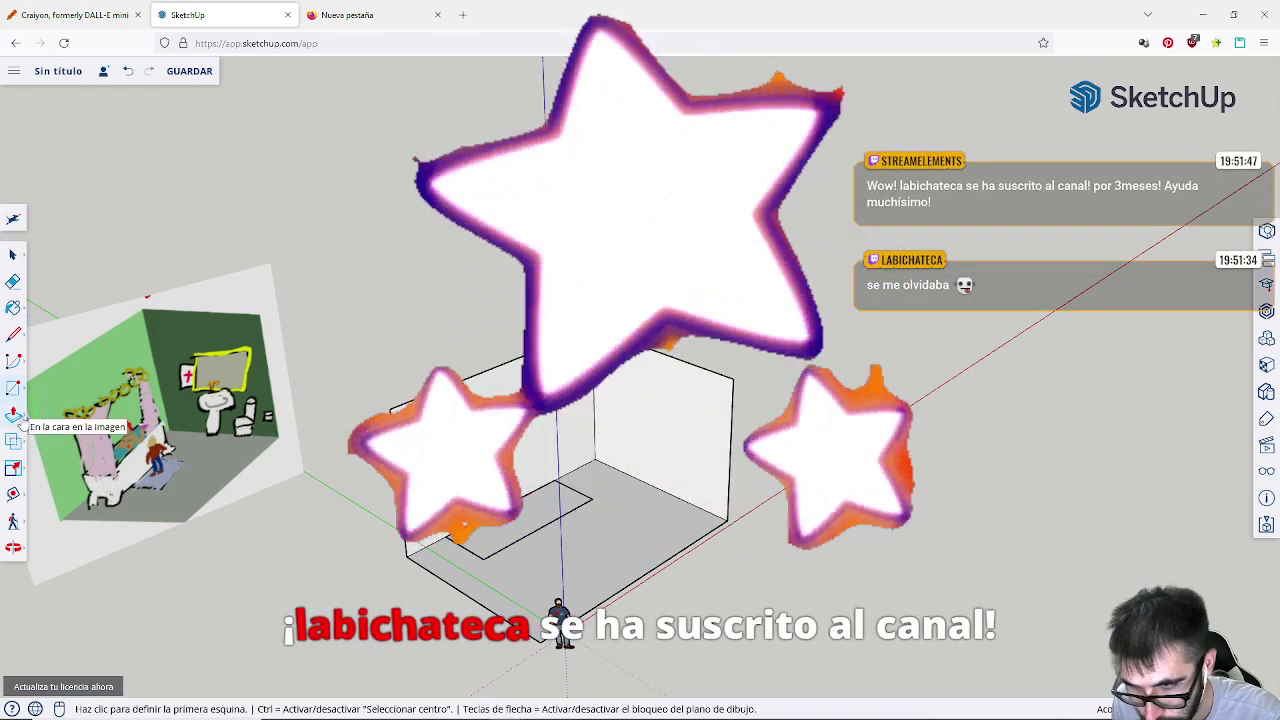
Step: Push/Pull the floor rectangle up into a low box, and extrude a taller section above it as a new face
left_click(14, 414)
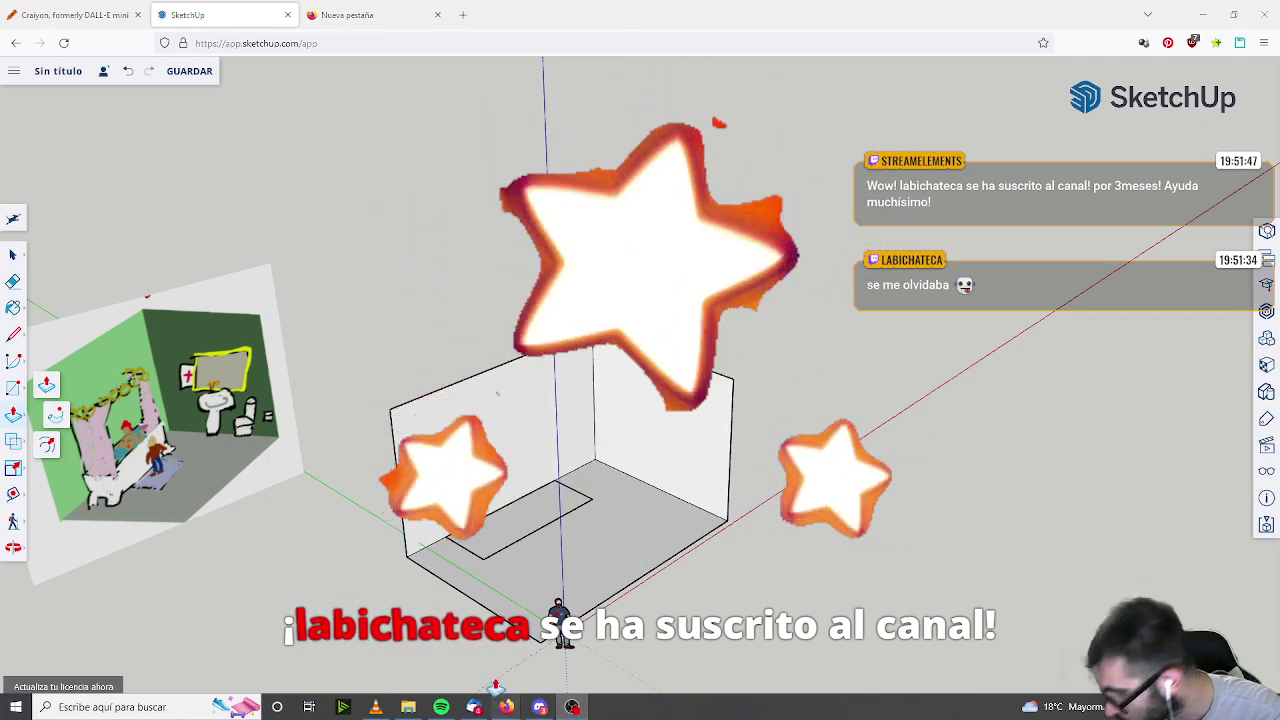
left_click(508, 531)
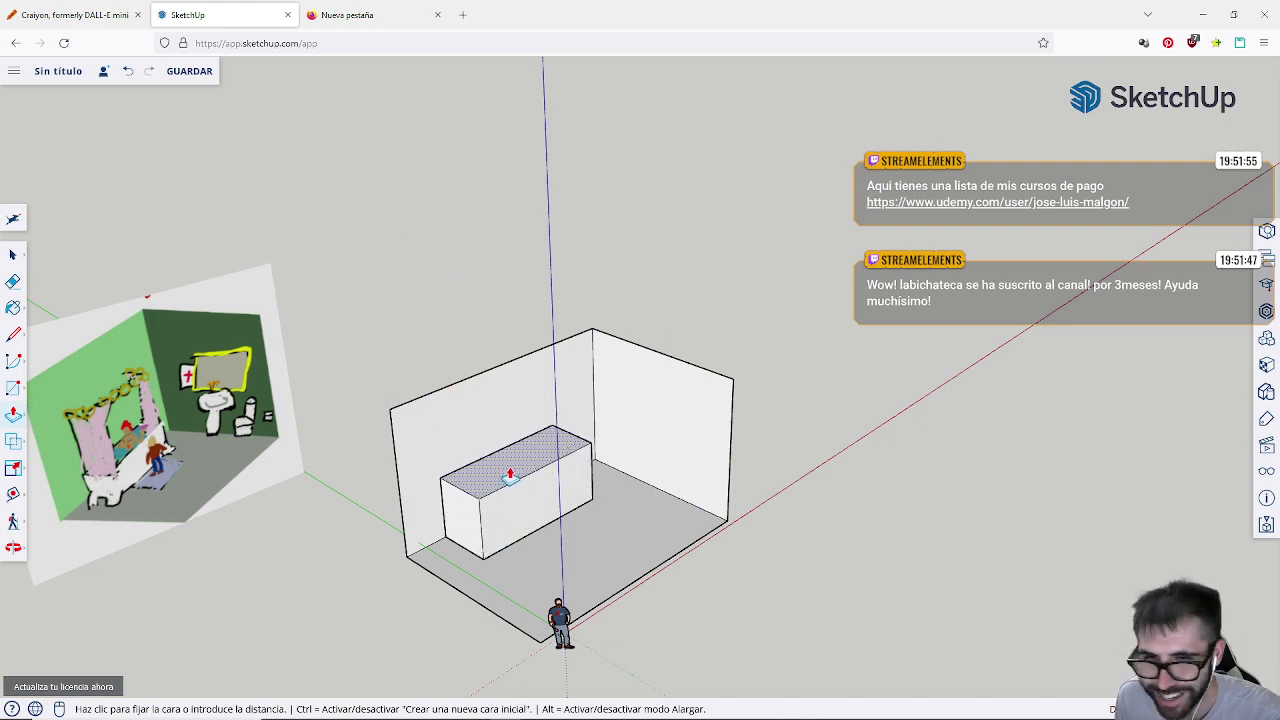
left_click(509, 503)
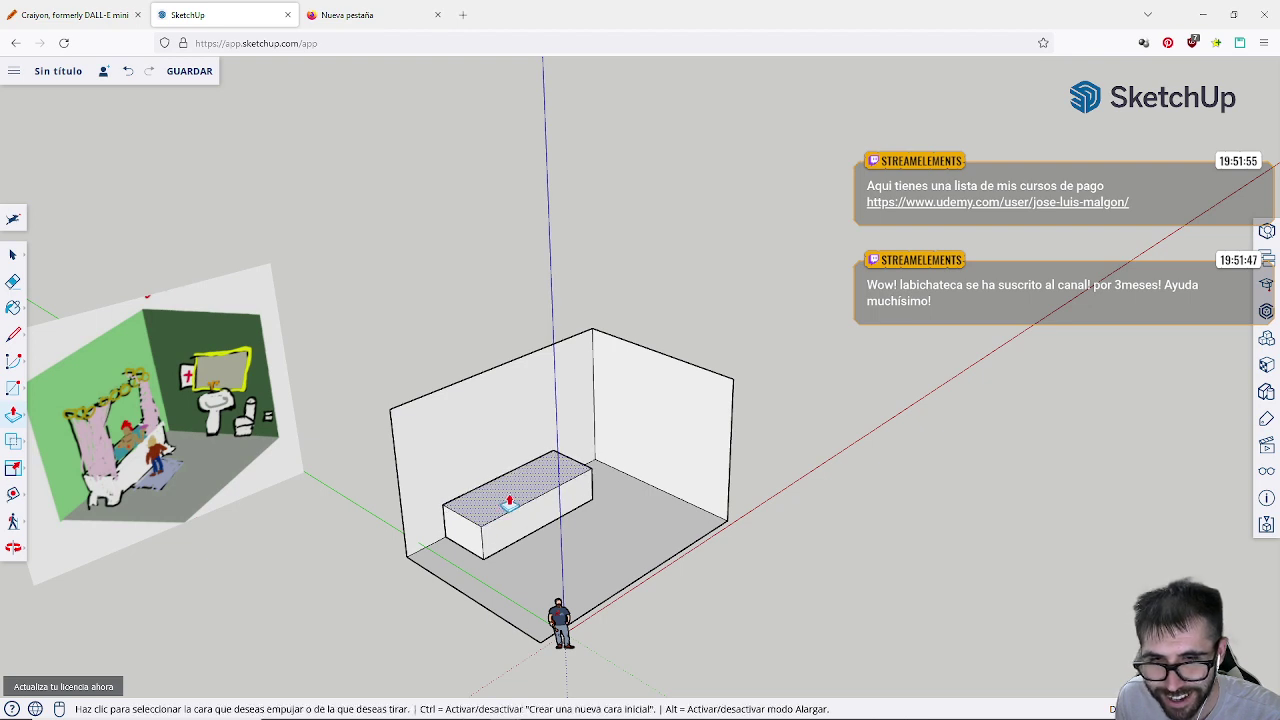
left_click(509, 498)
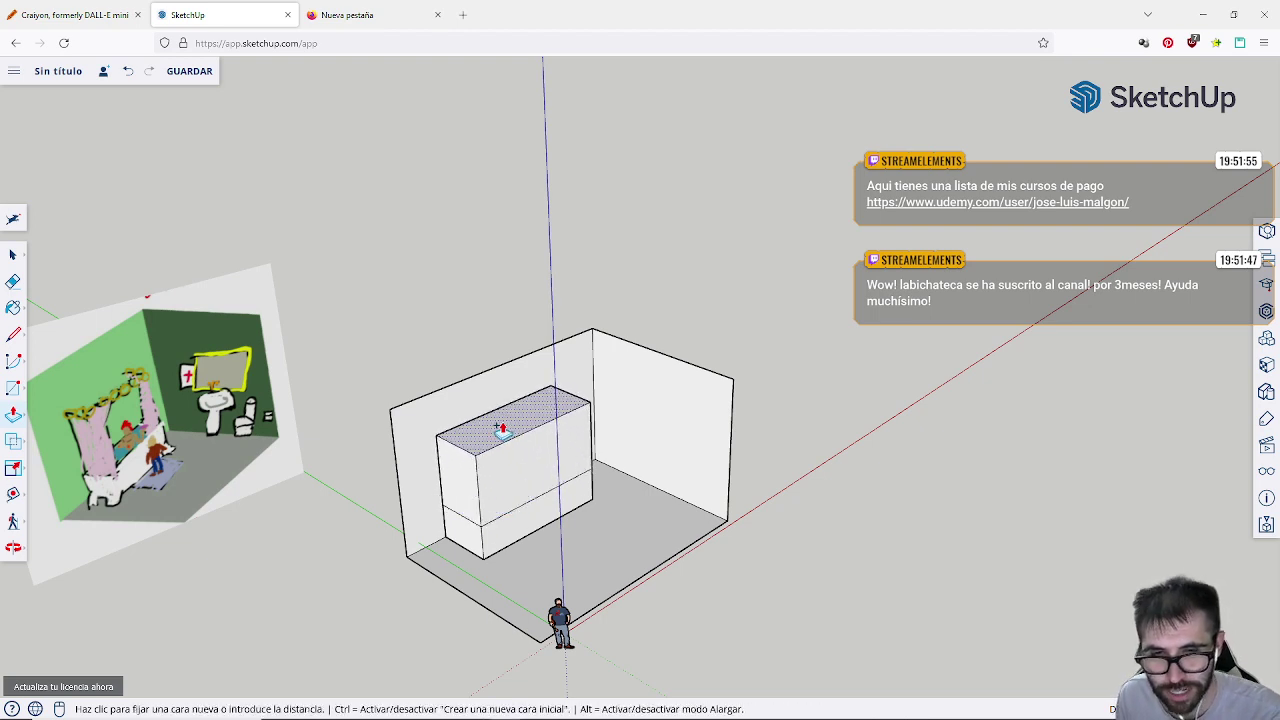
left_click(502, 428)
Step: Extrude the block's top face slightly upward as a new face to add a thin slab
scroll(502, 440, "up", 3)
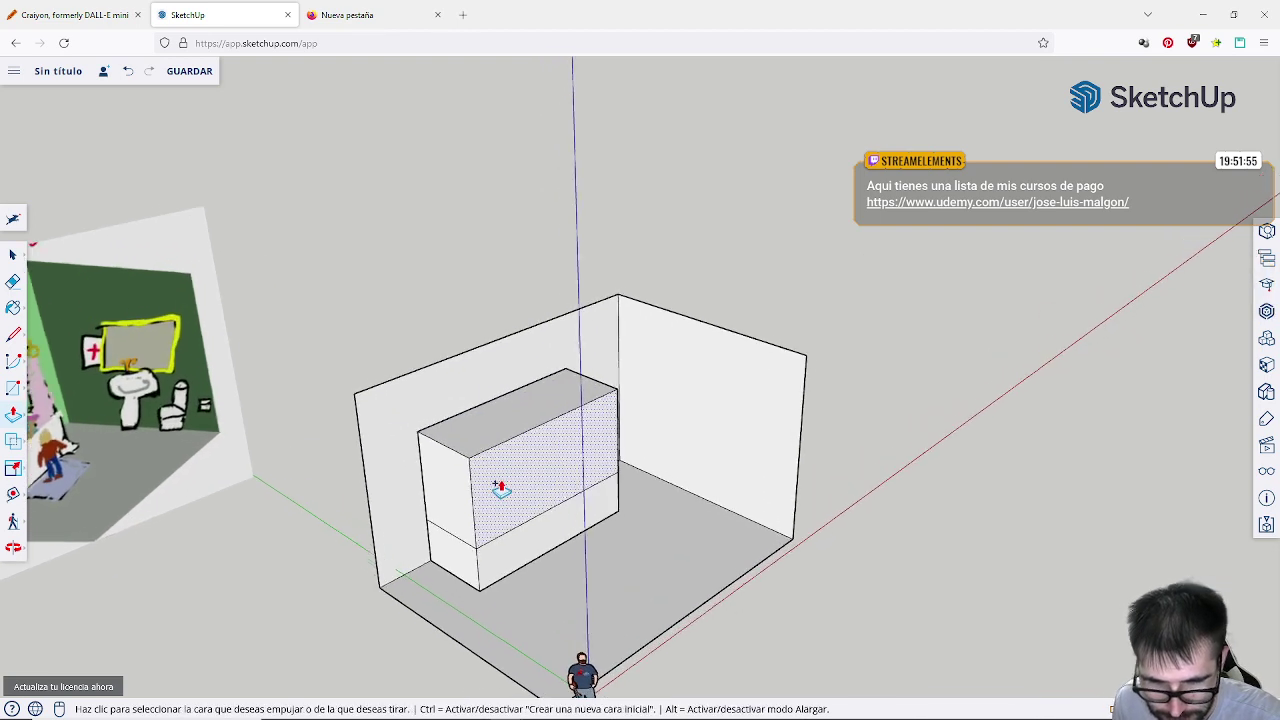
scroll(500, 488, "up", 1)
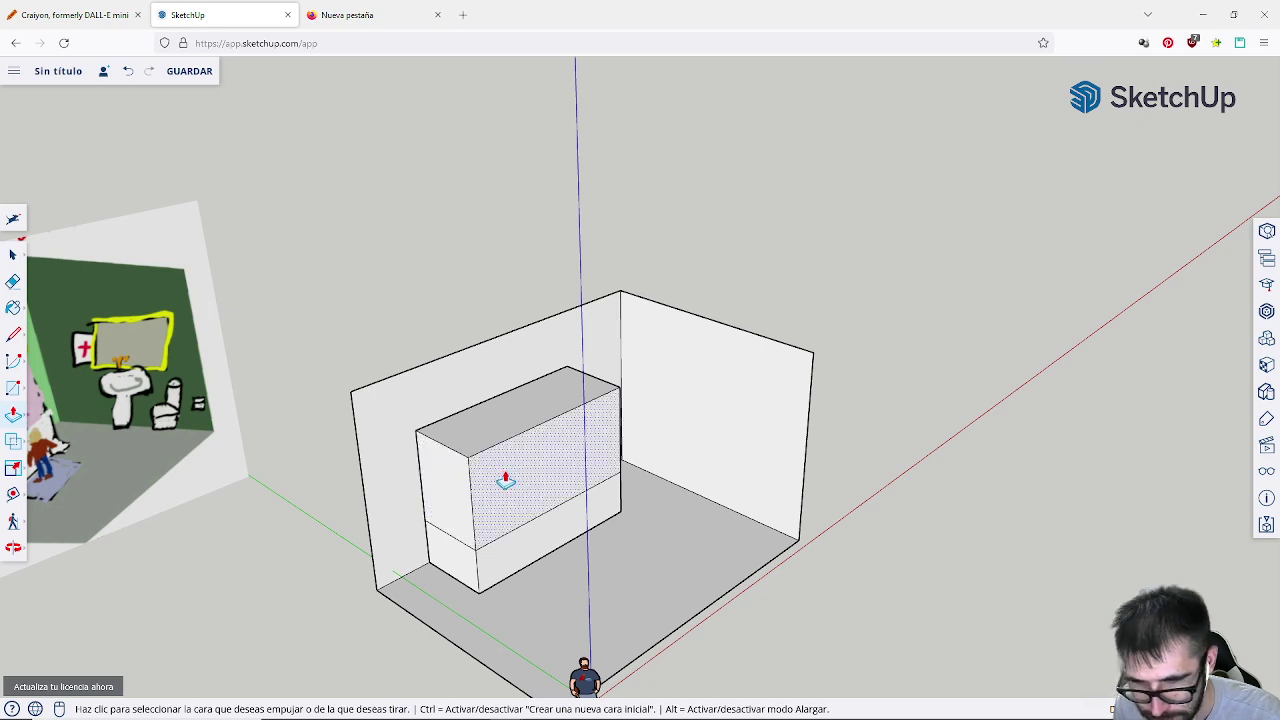
middle_click_drag(414, 449, 520, 400)
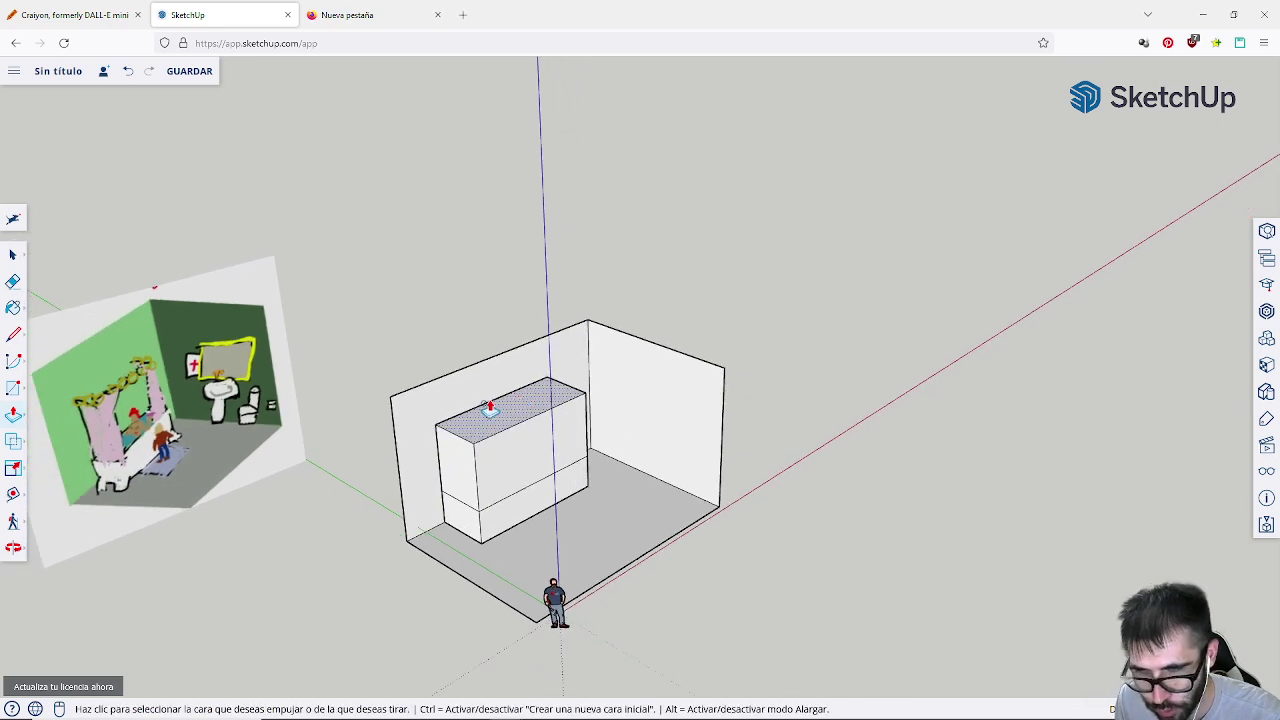
scroll(490, 406, "up", 3)
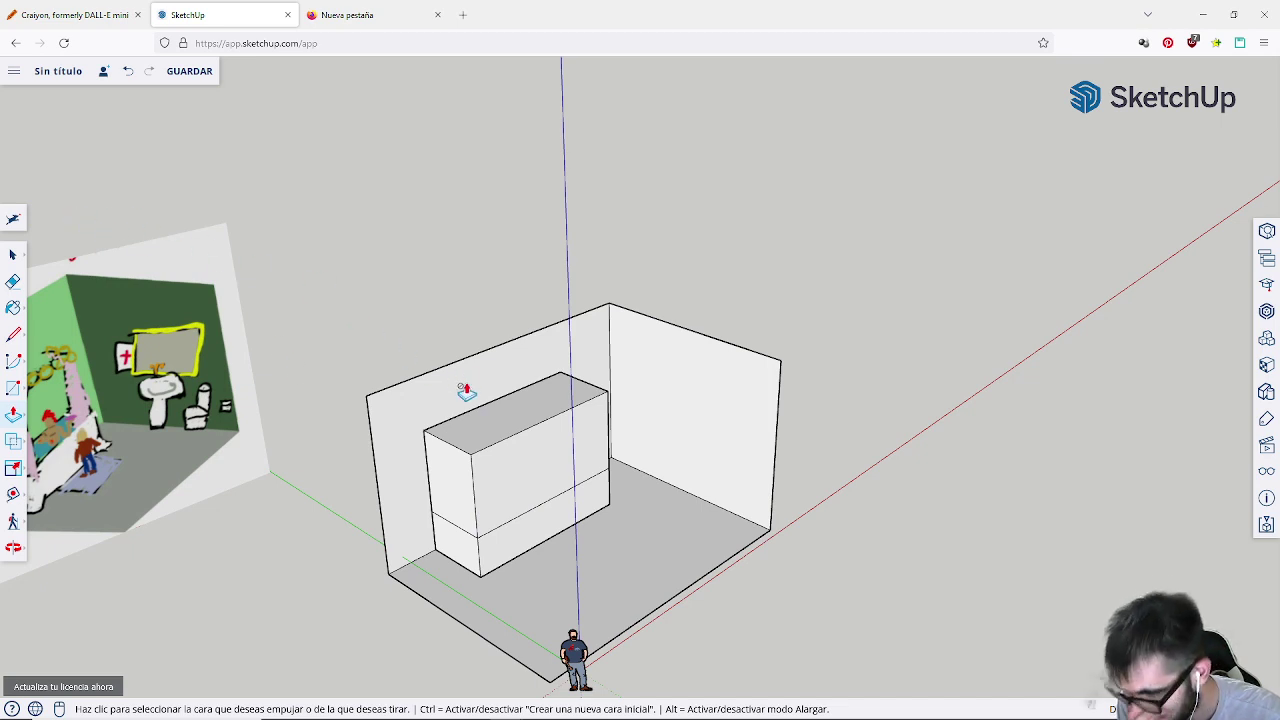
left_click(489, 433)
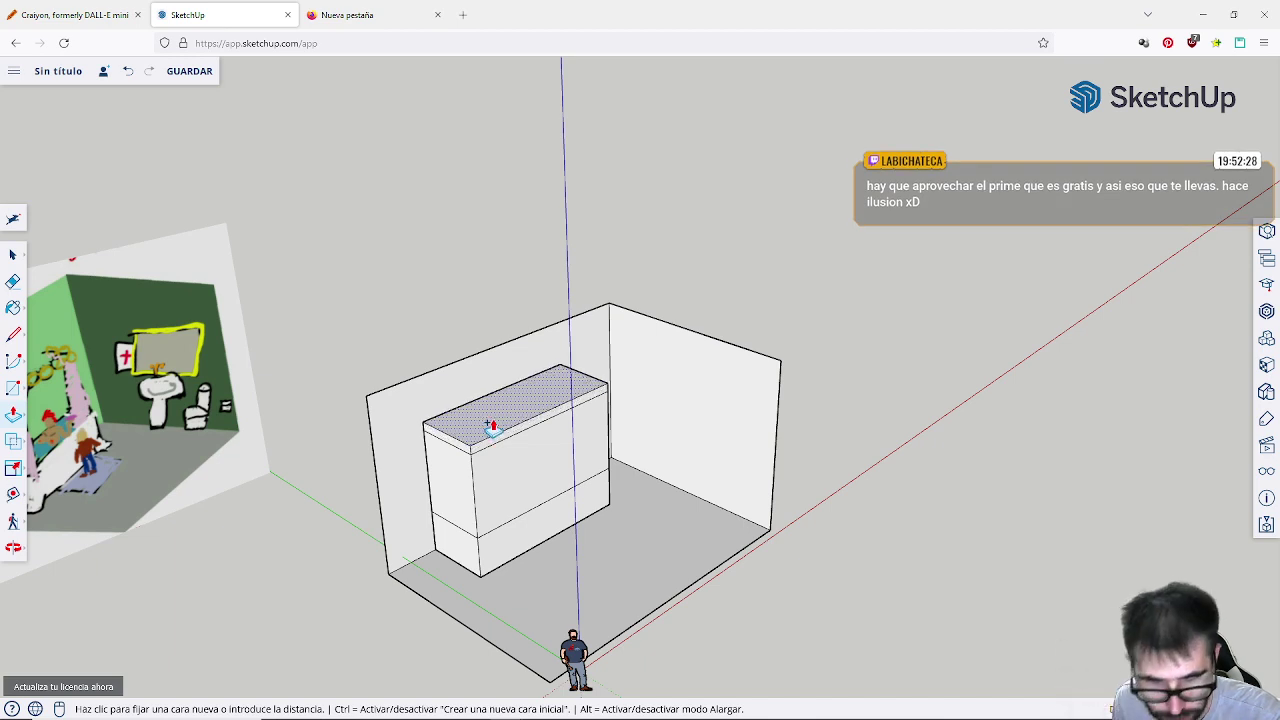
left_click(491, 426)
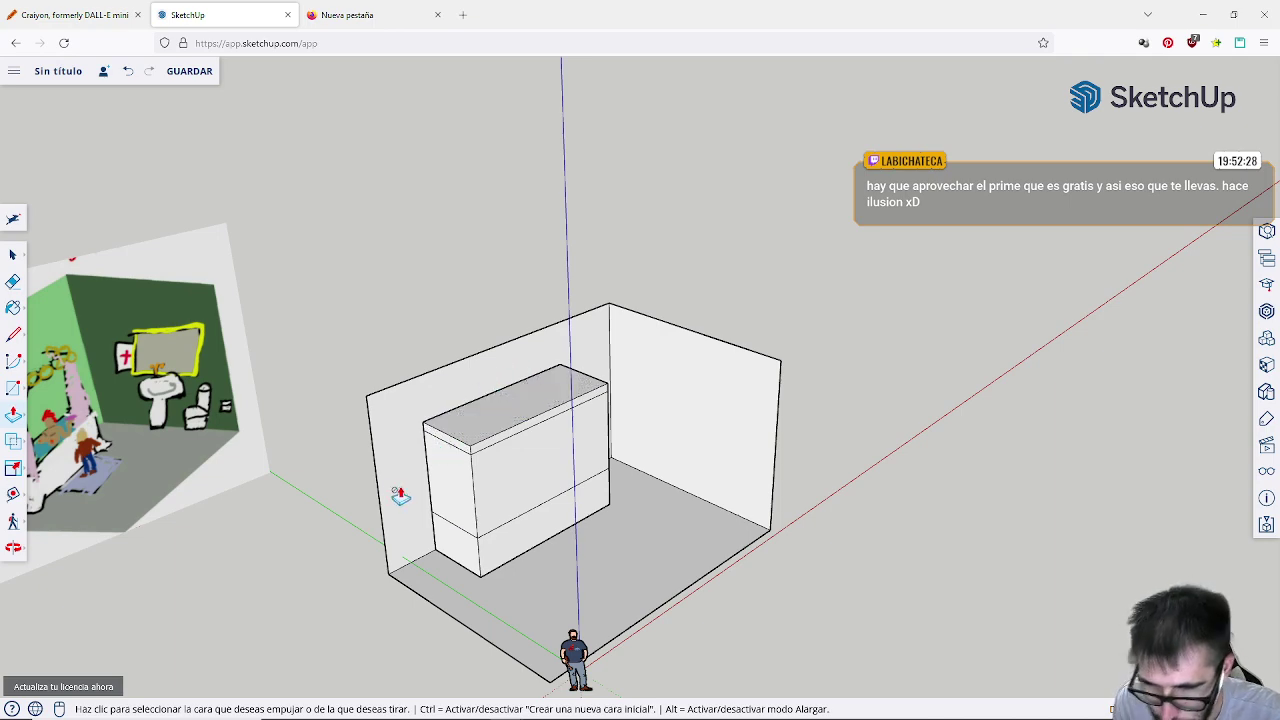
Step: Draw a vertical line through the midpoint of the tall section's long front face, from its upper edge to its lower edge
middle_click_drag(503, 523, 593, 410)
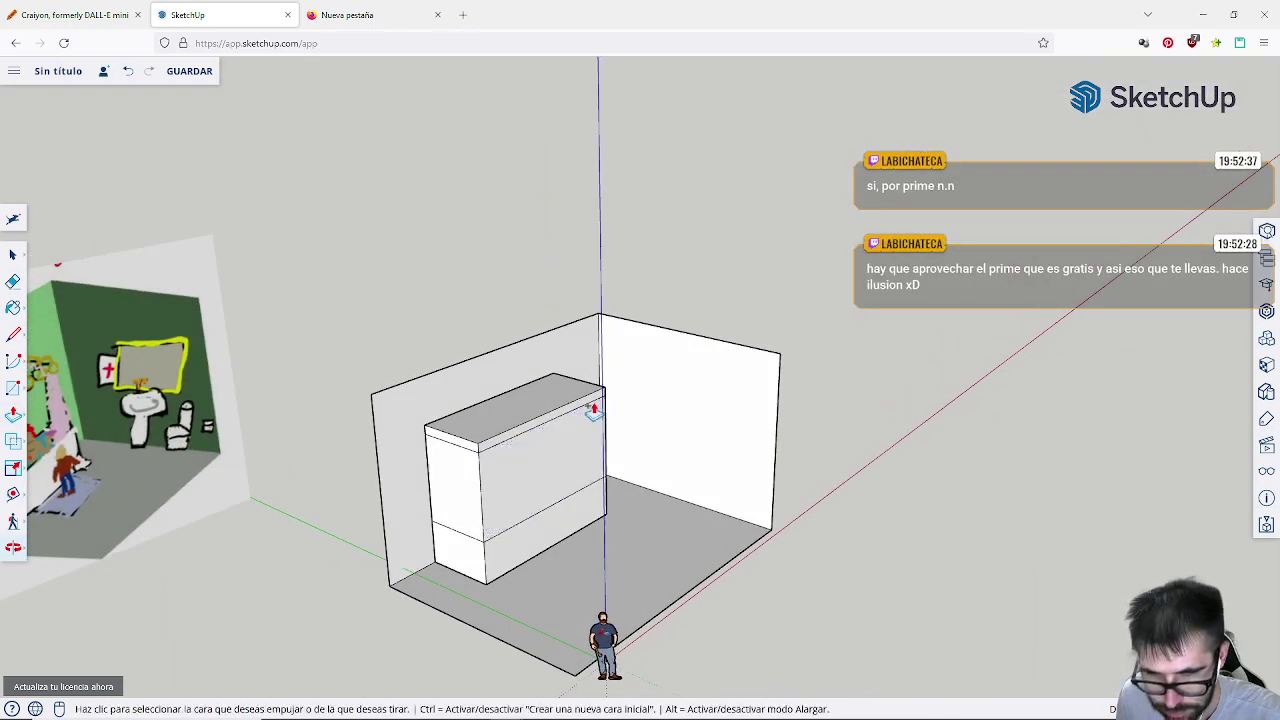
scroll(477, 517, "up", 3)
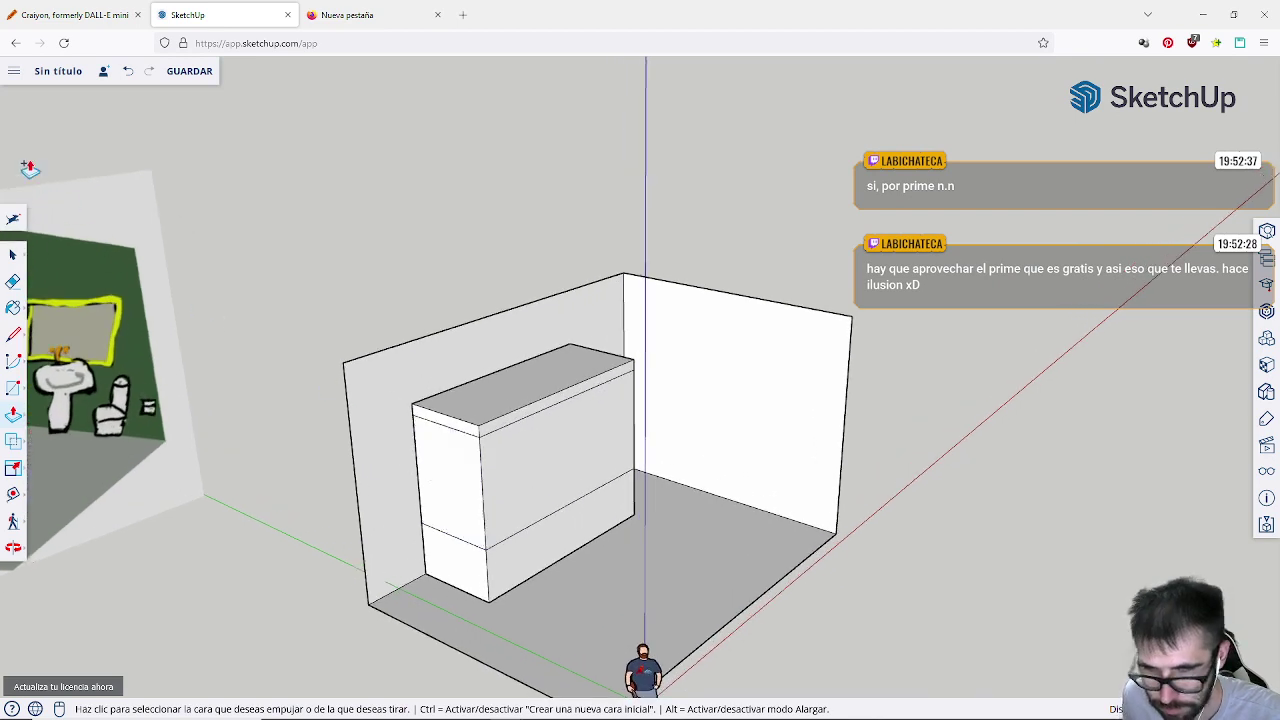
left_click(15, 253)
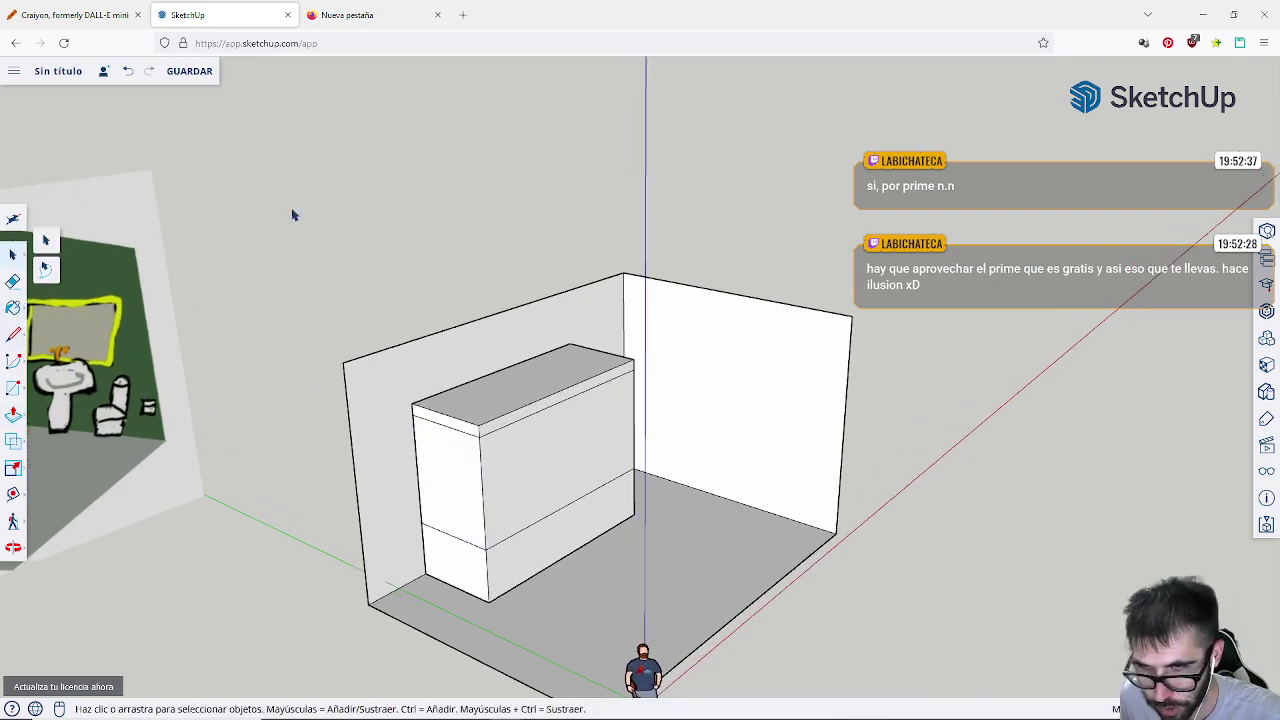
left_click(15, 332)
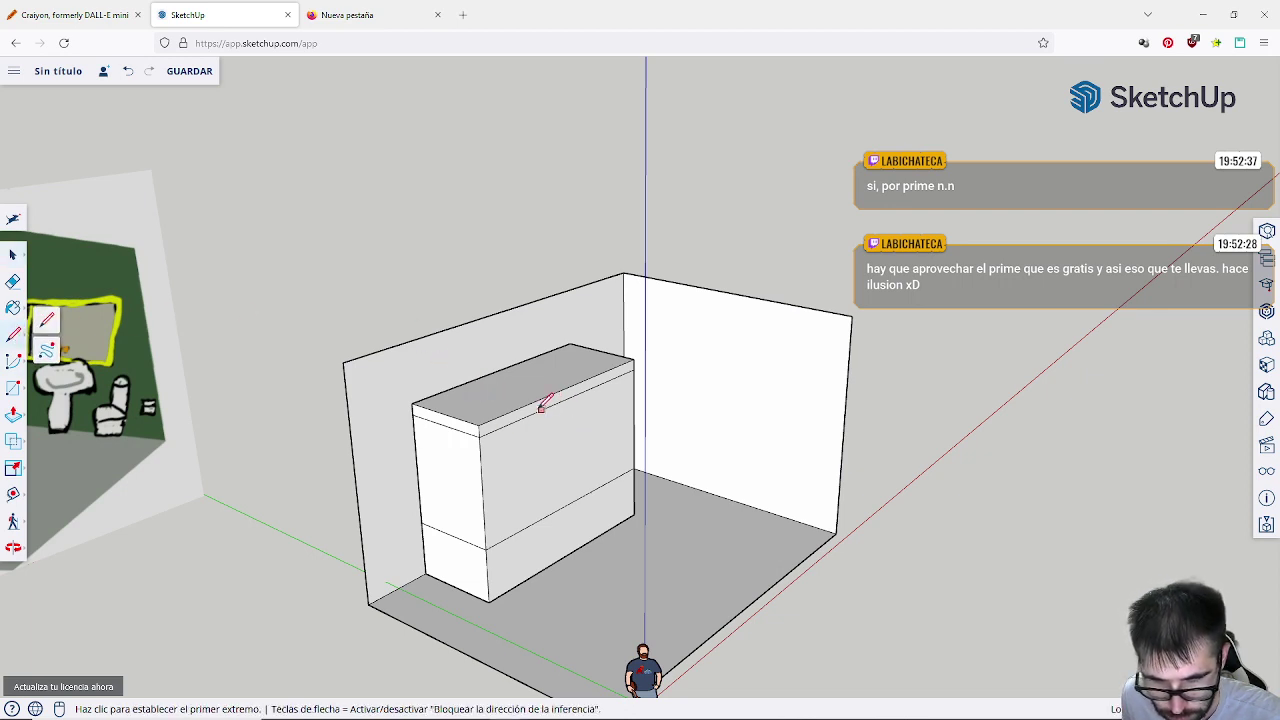
middle_click_drag(555, 400, 617, 370)
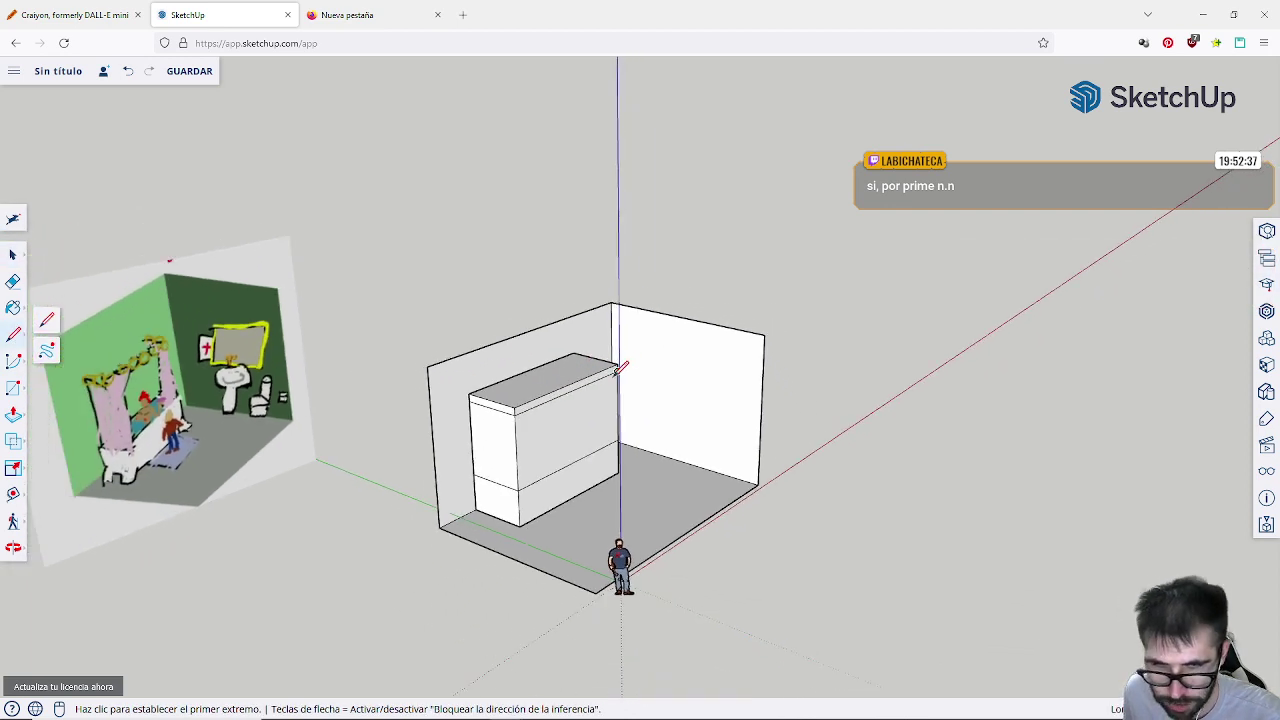
left_click(568, 393)
left_click(570, 462)
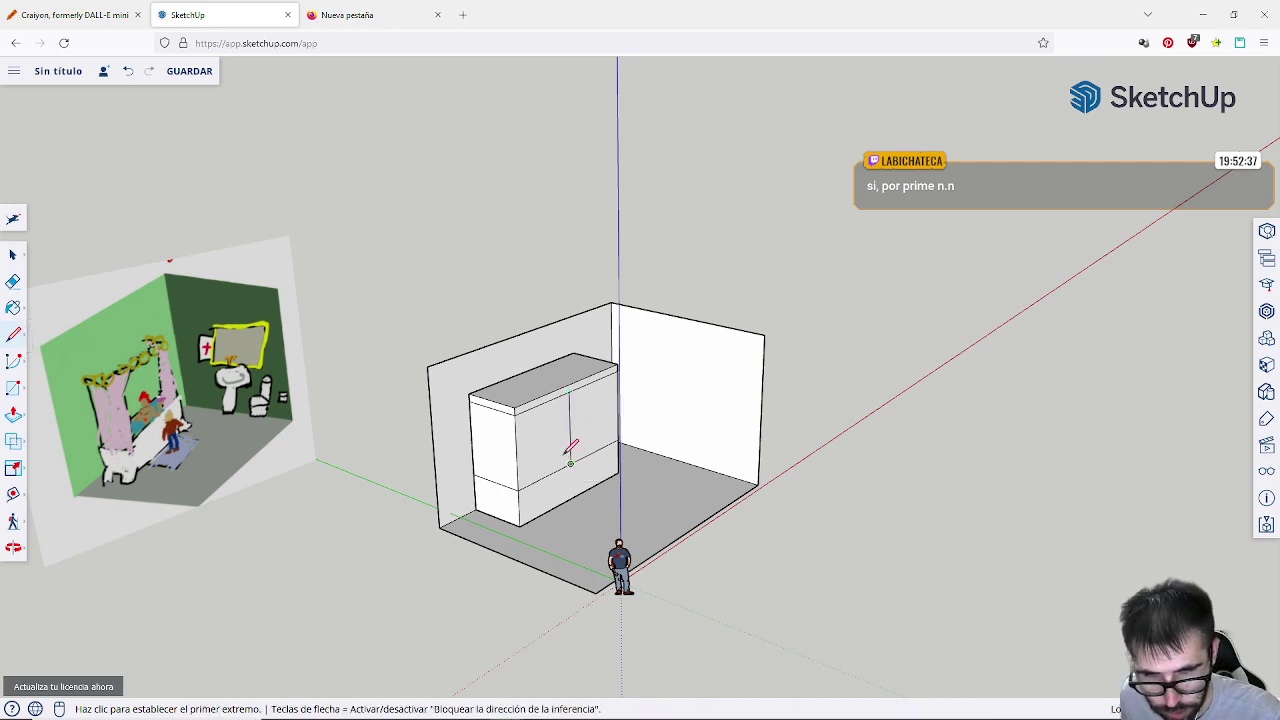
Step: Draw a vertical line through the middle of each half of the front face, dividing it into four equal panels
scroll(530, 455, "up", 2)
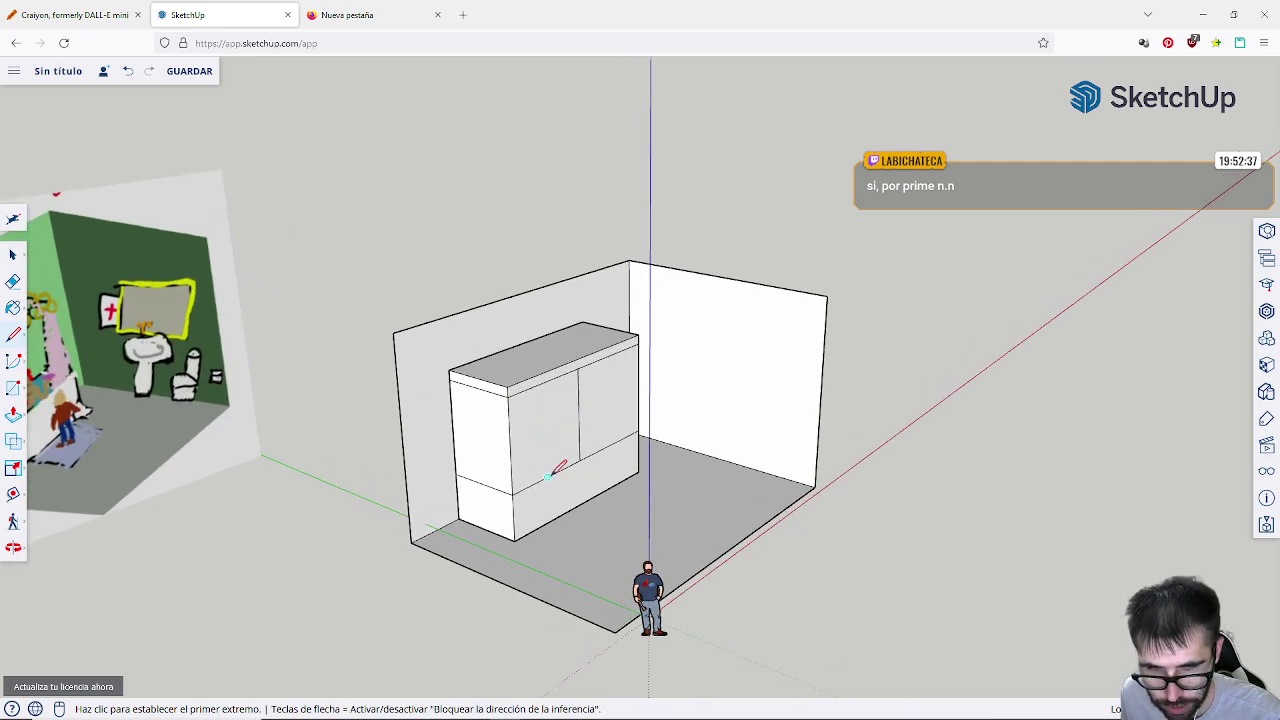
left_click(546, 477)
left_click(547, 383)
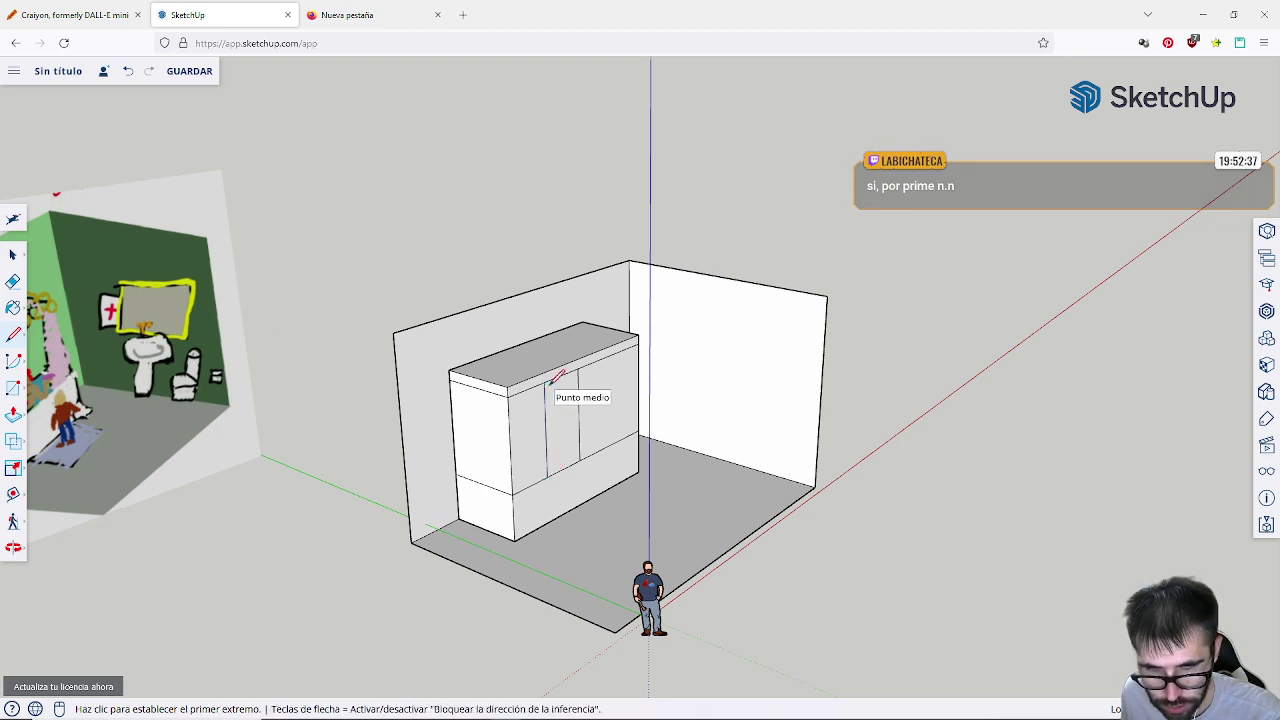
scroll(560, 380, "down", 3)
scroll(566, 378, "up", 2)
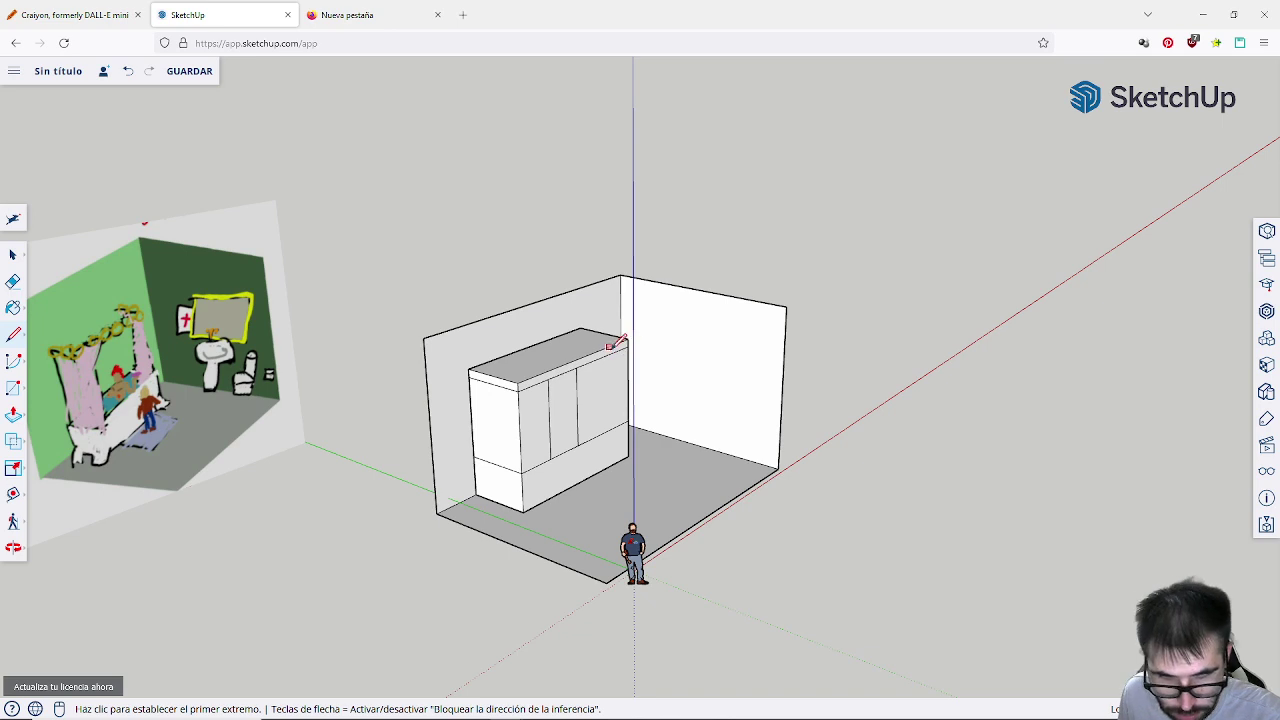
left_click(603, 356)
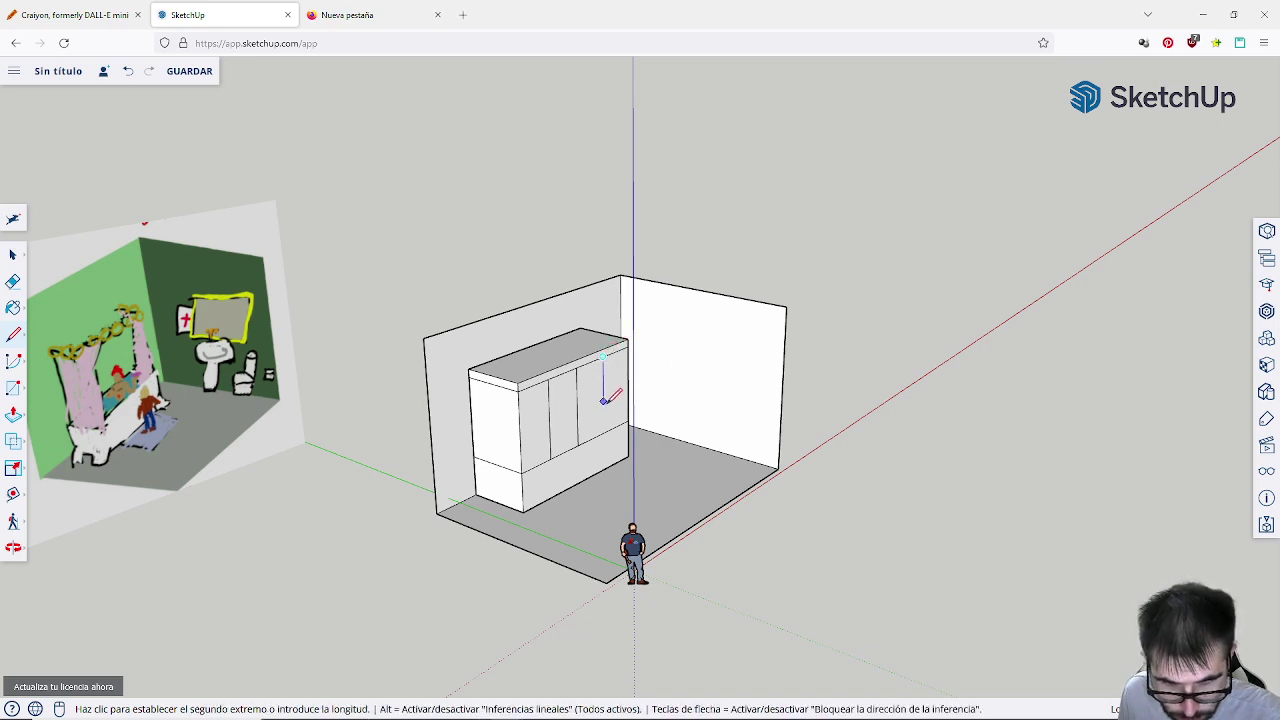
left_click(604, 431)
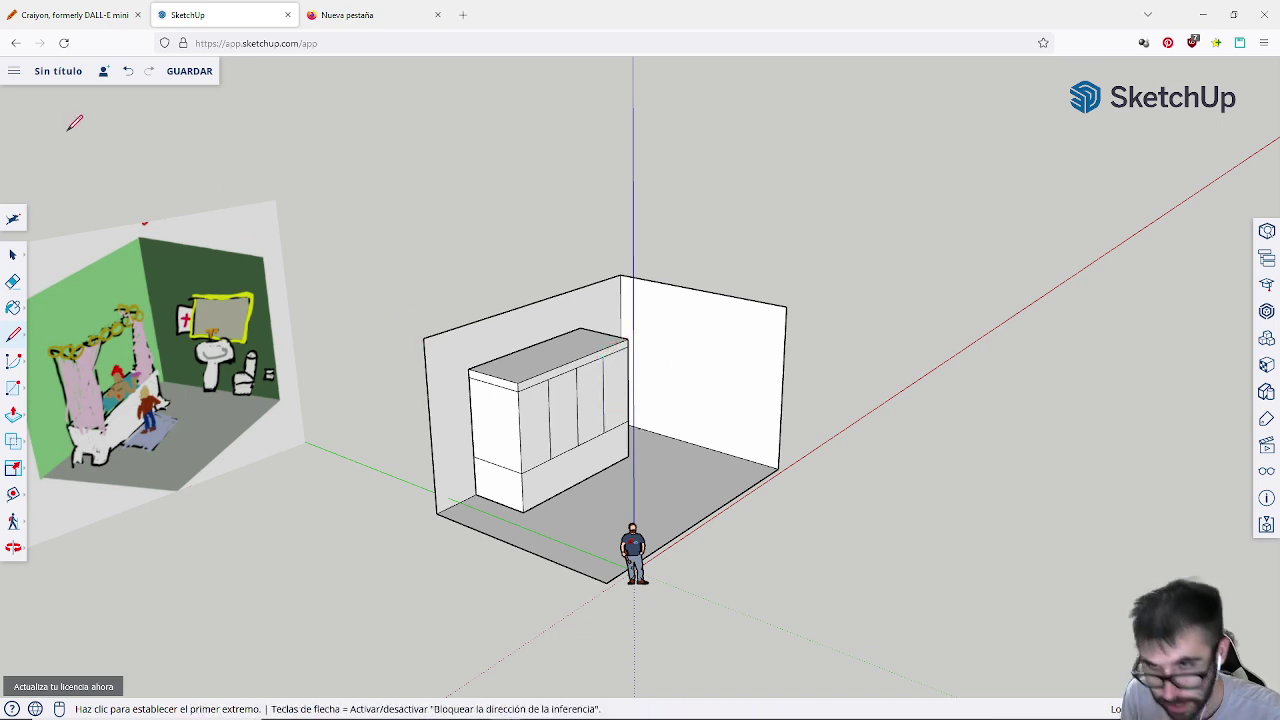
Step: Delete the central vertical line and the face between the two outer lines to open the front of the enclosure
left_click(12, 256)
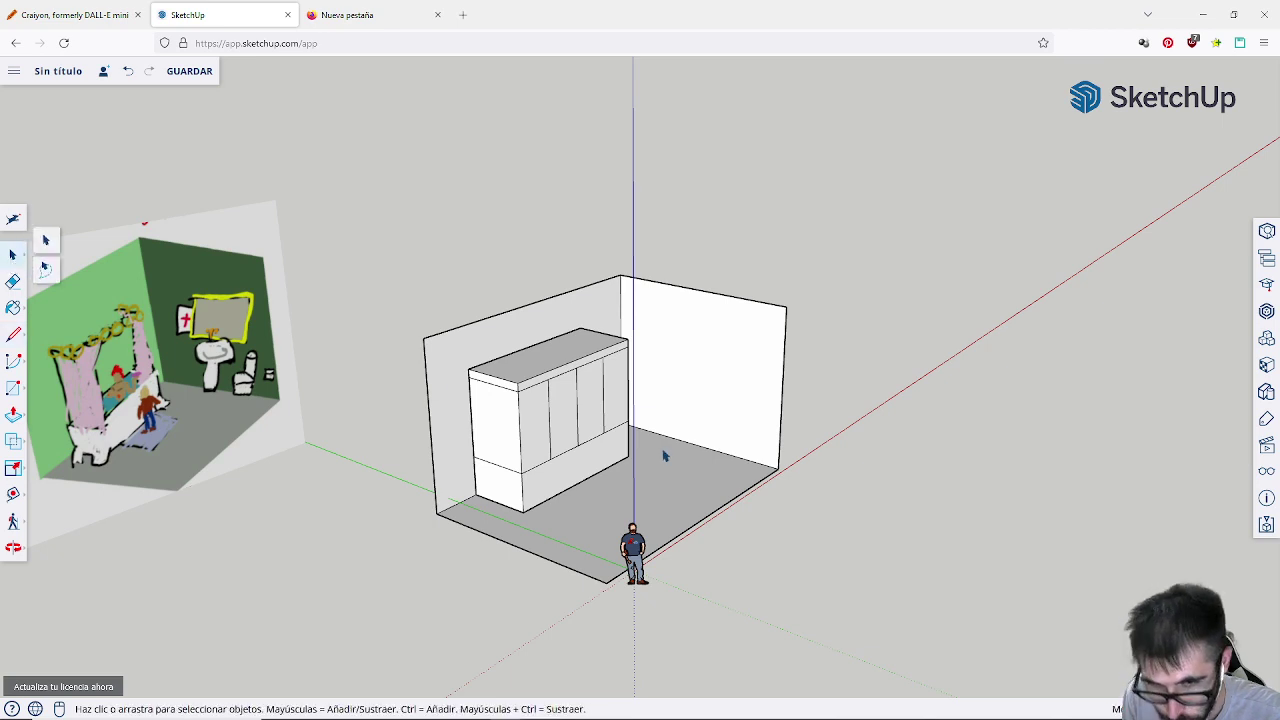
left_click(565, 427)
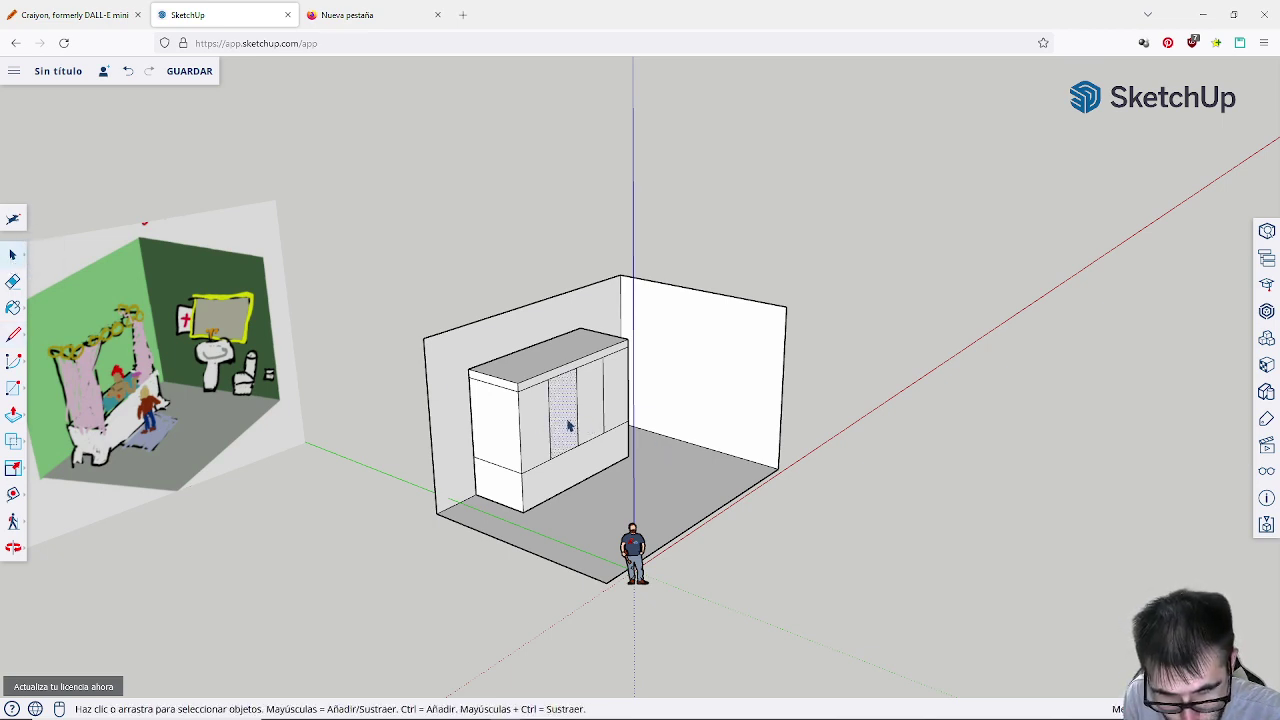
left_click(578, 423)
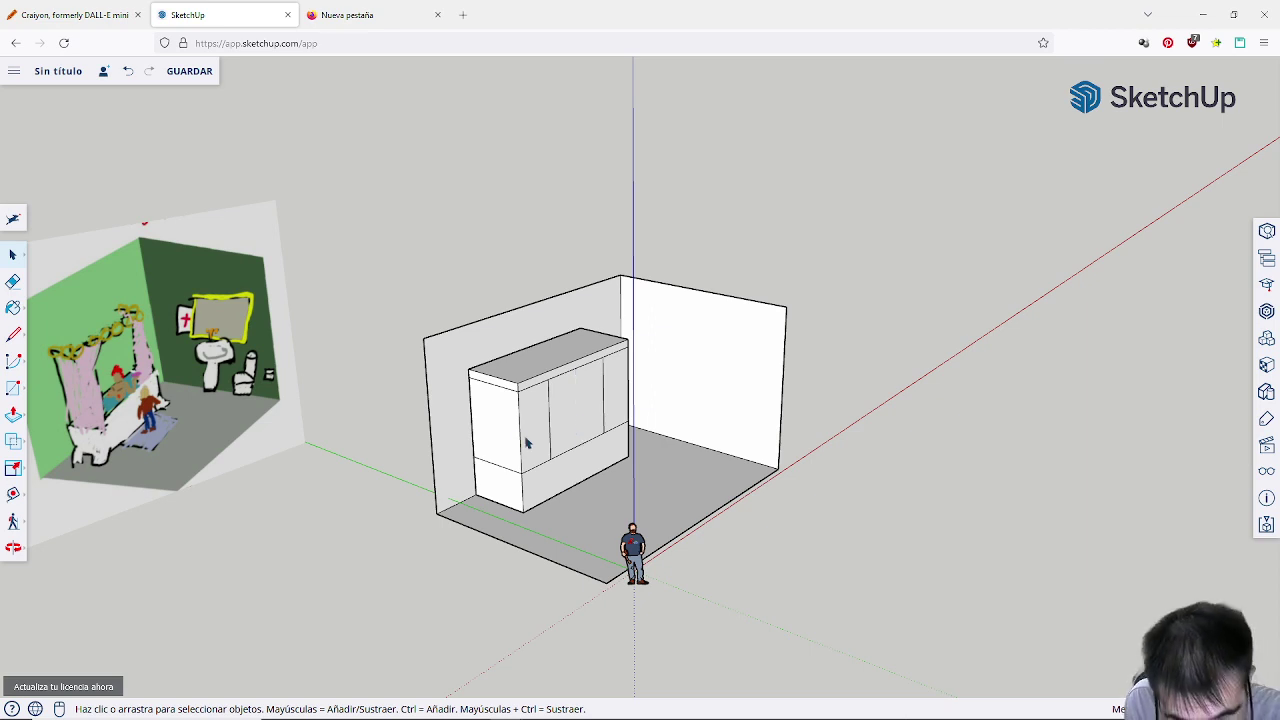
key("Delete")
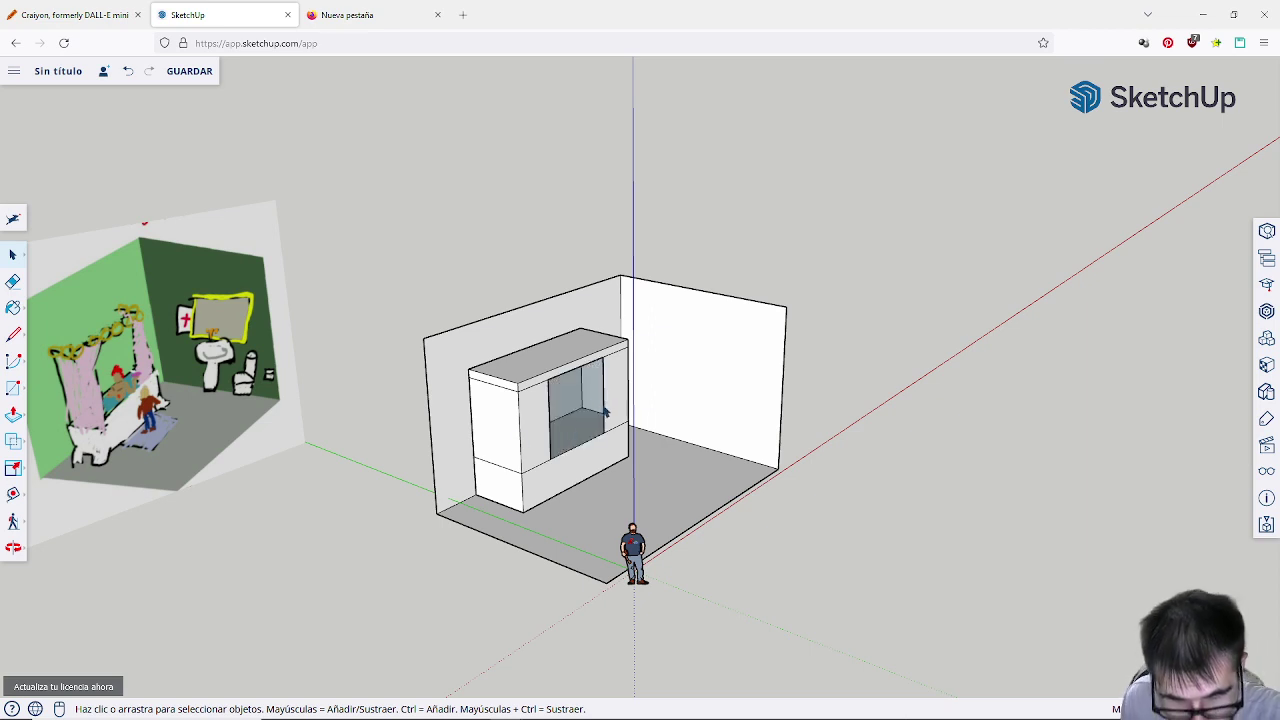
middle_click_drag(604, 412, 563, 428)
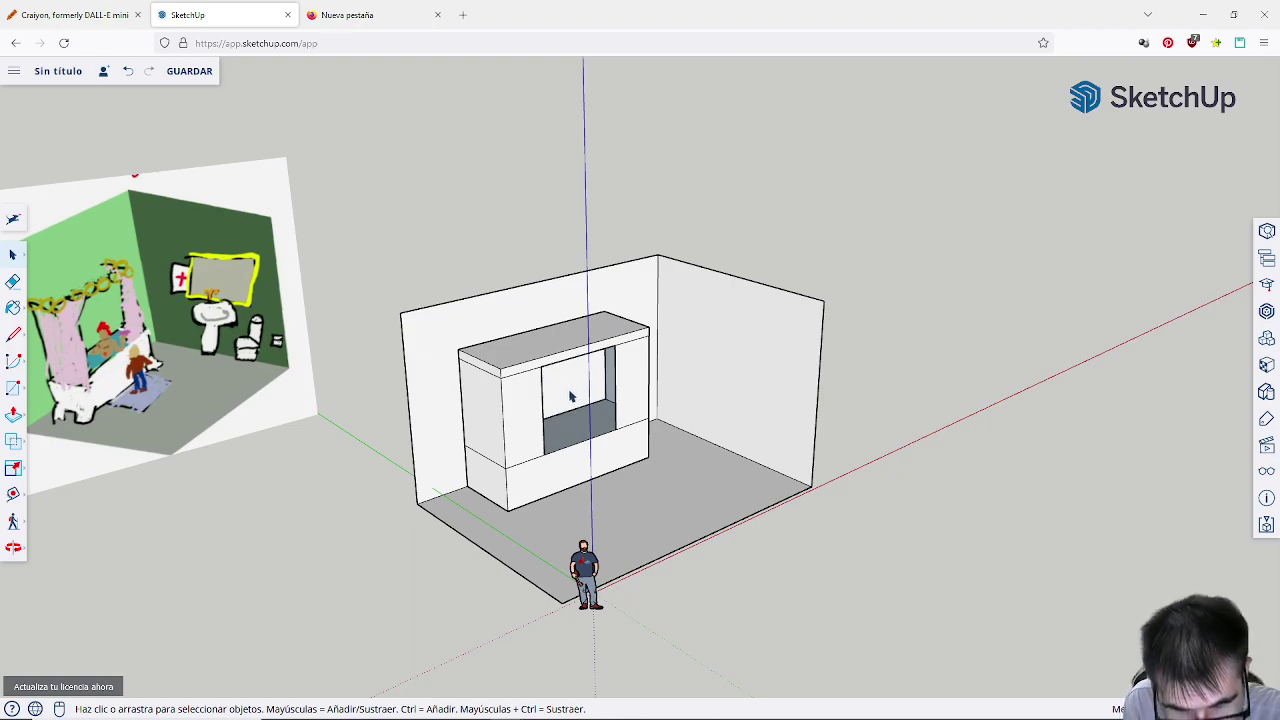
middle_click_drag(571, 397, 650, 440)
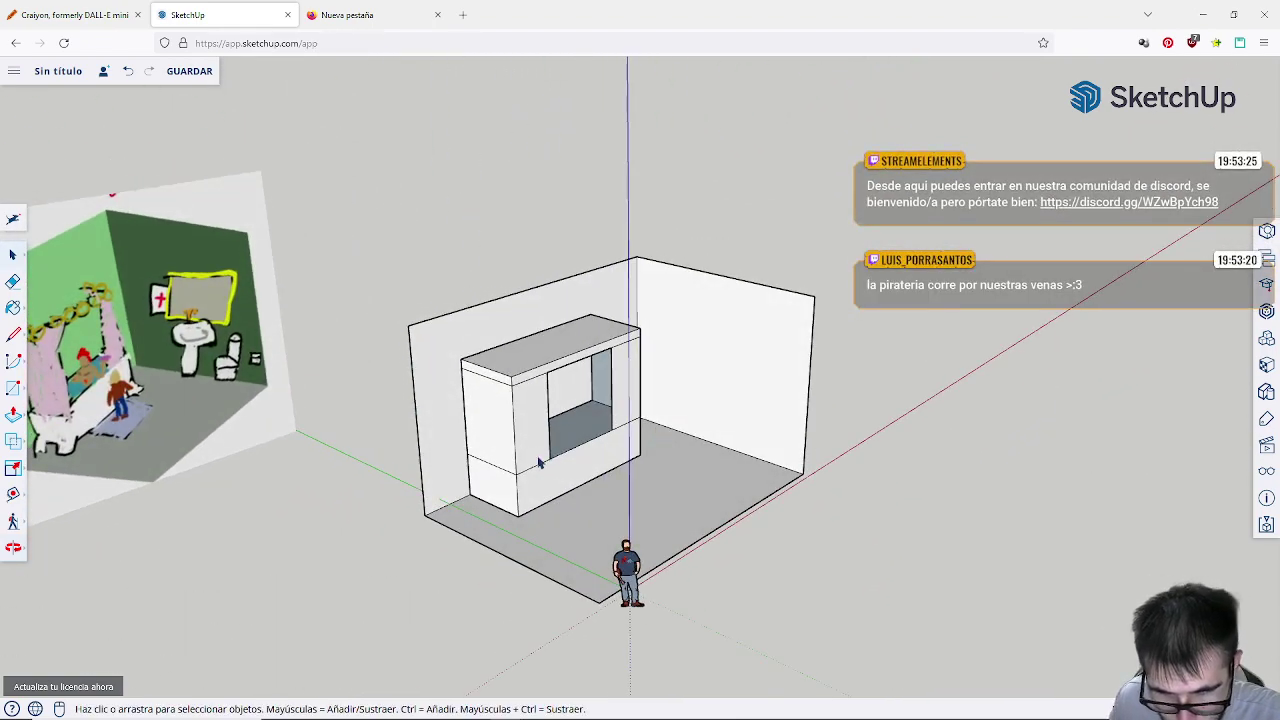
Step: Offset the outline of the enclosure's inner floor face slightly inward to form a thin tub rim
scroll(538, 462, "up", 6)
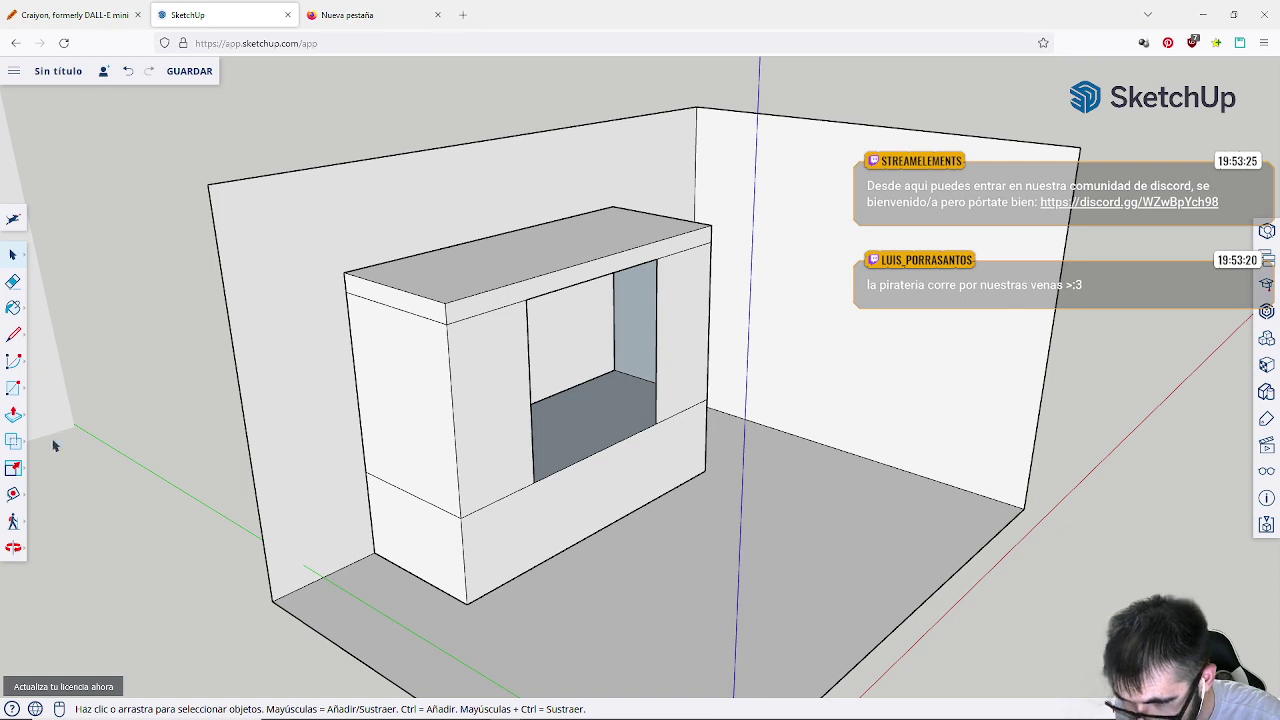
left_click(13, 490)
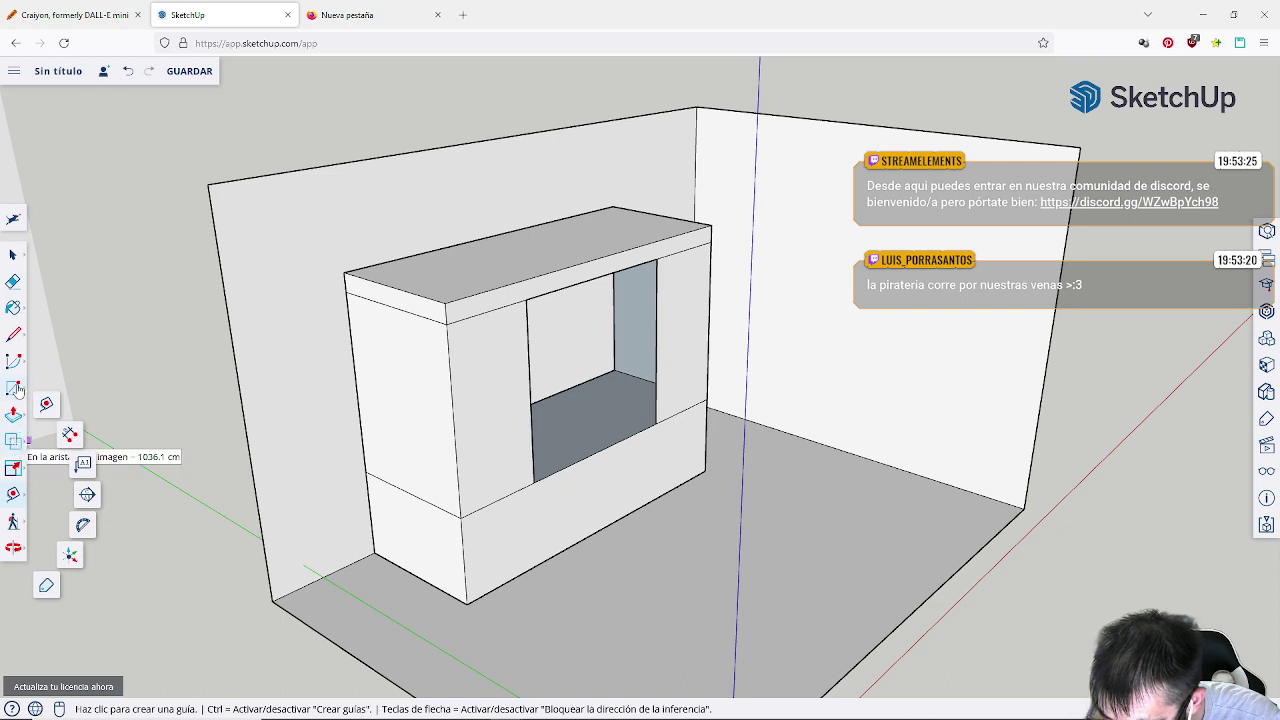
left_click(13, 442)
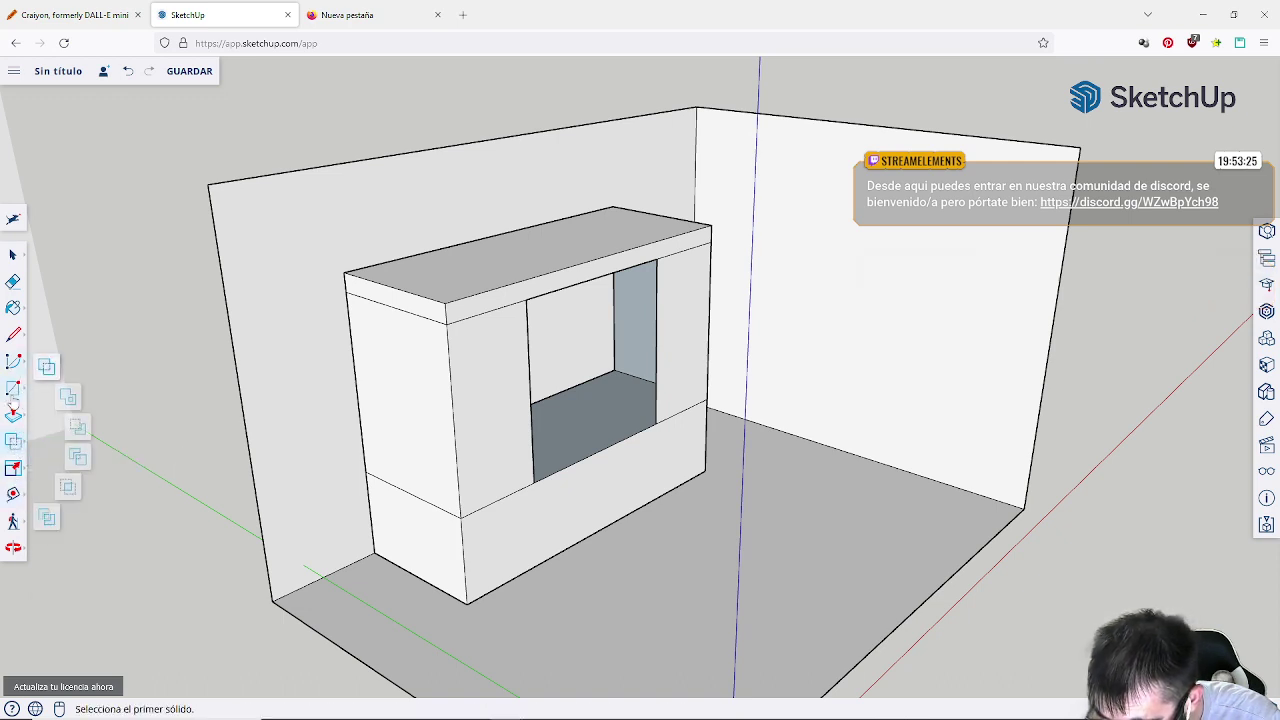
left_click(13, 395)
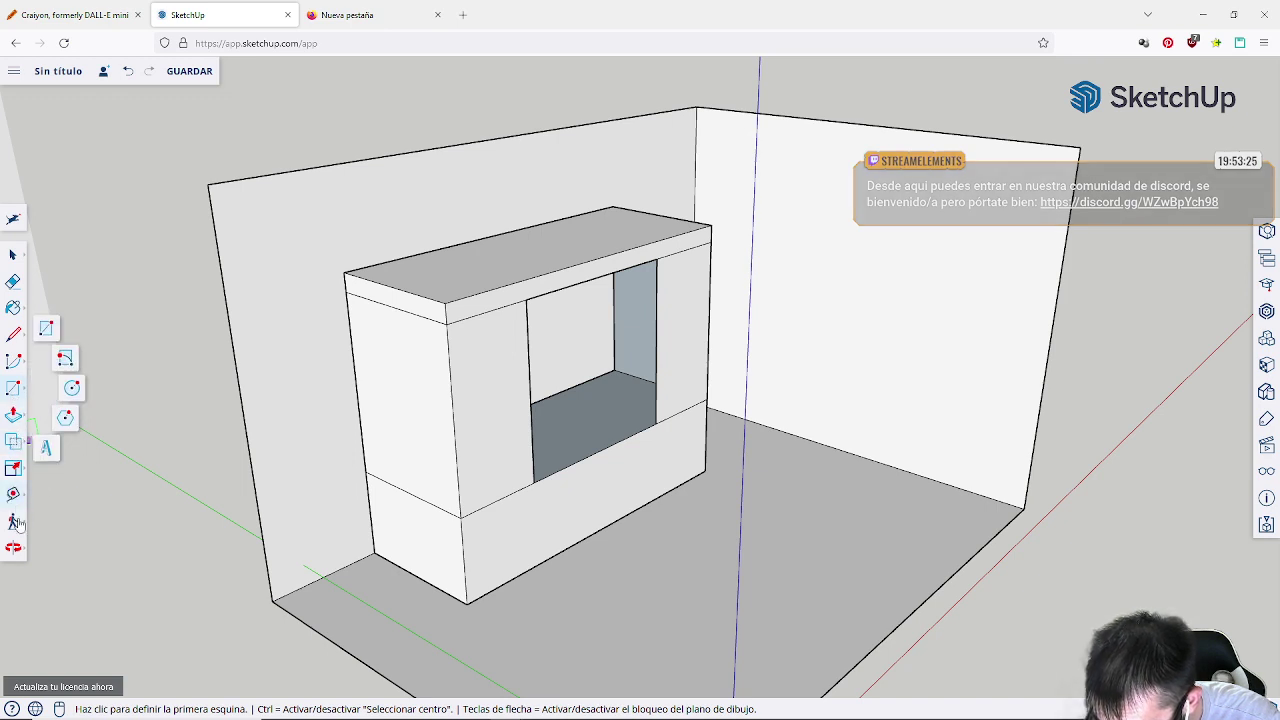
left_click(14, 555)
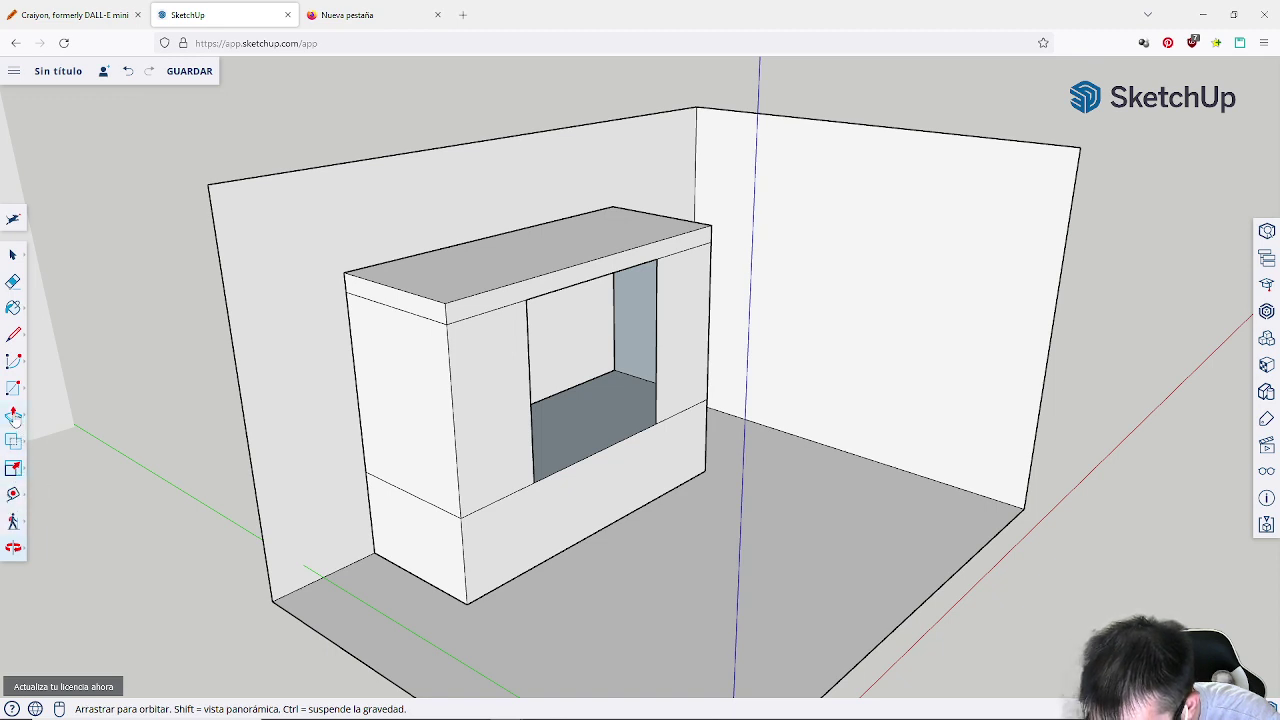
left_click(14, 418)
left_click(46, 450)
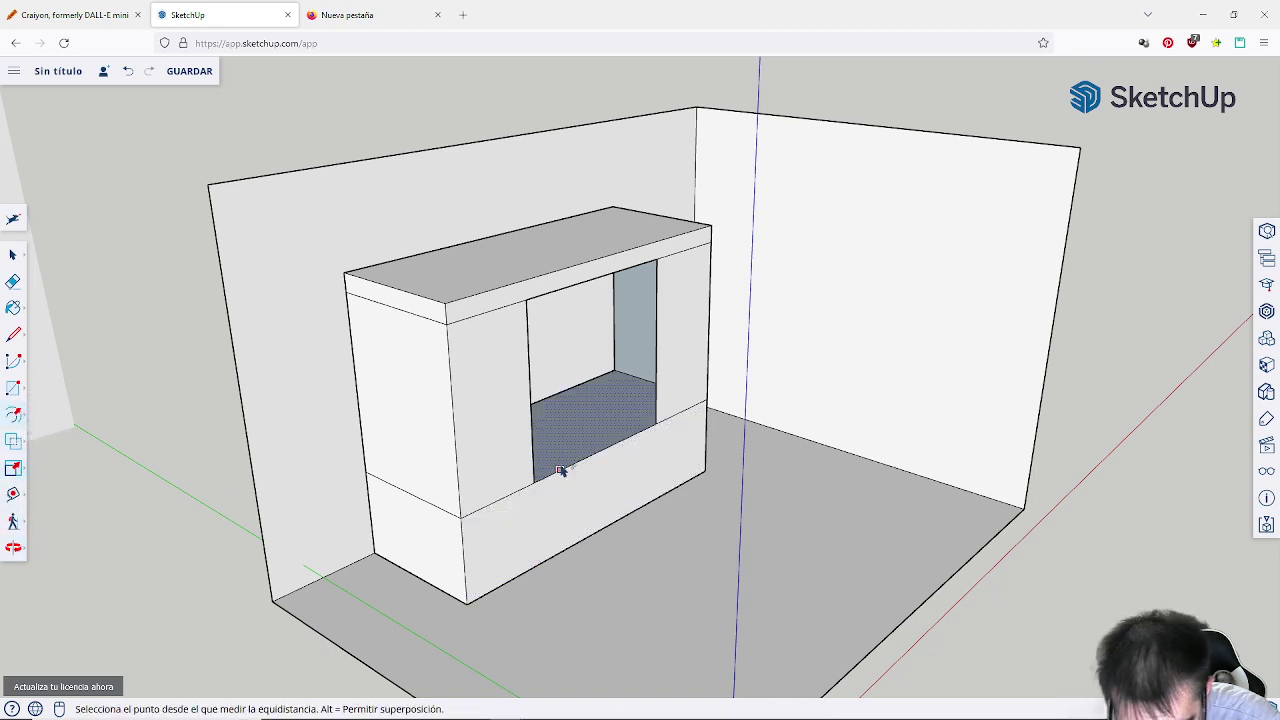
left_click(590, 454)
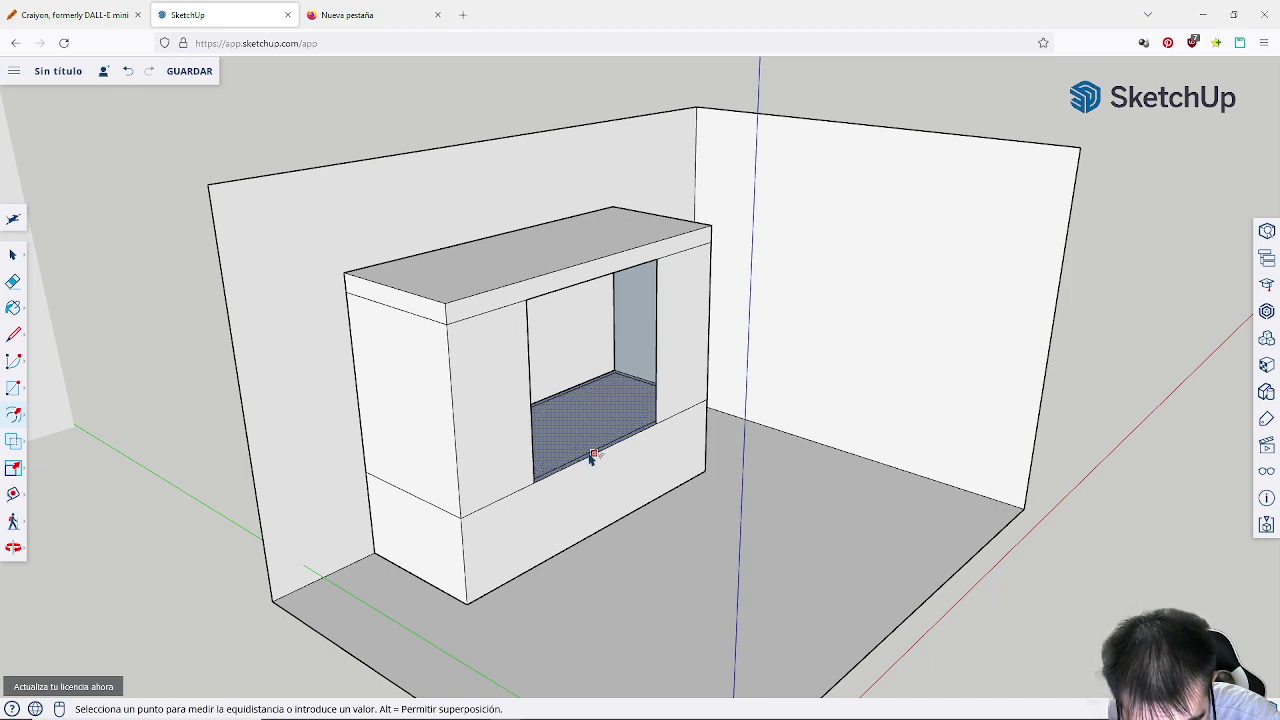
left_click(645, 372)
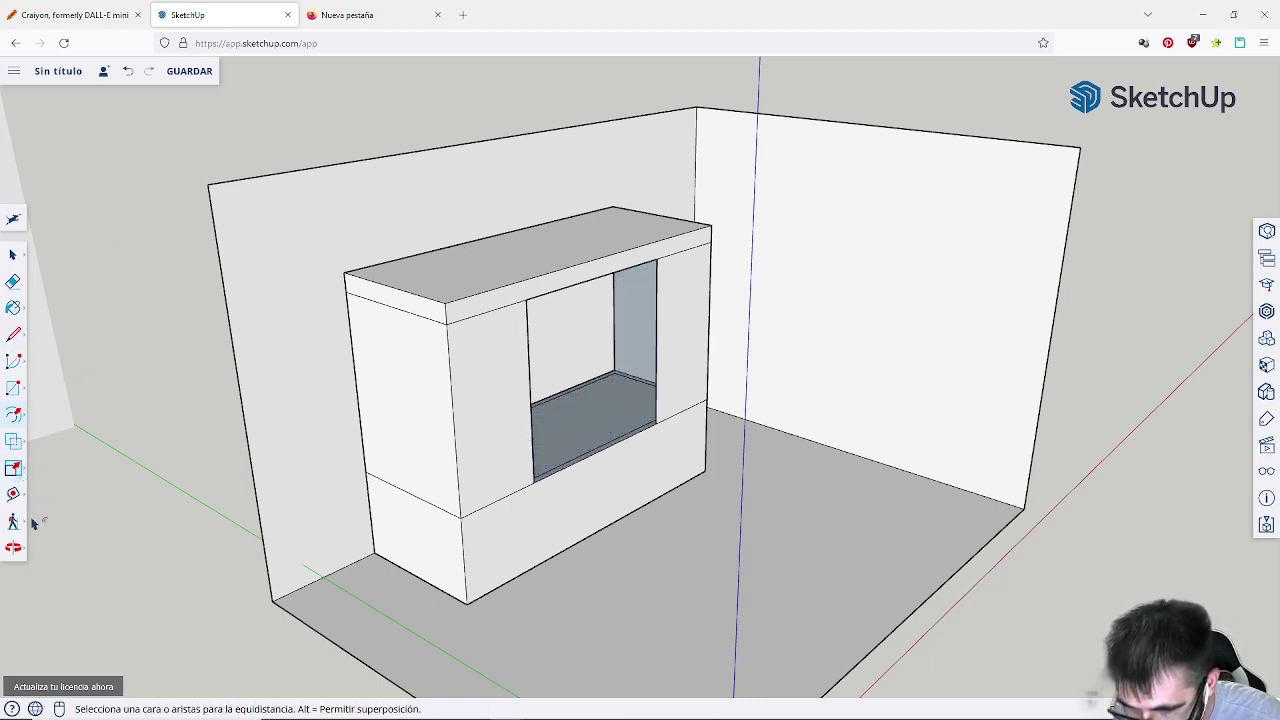
Step: Reverse the rim face and the inner floor face so that both show their front side
left_click(15, 418)
left_click(52, 392)
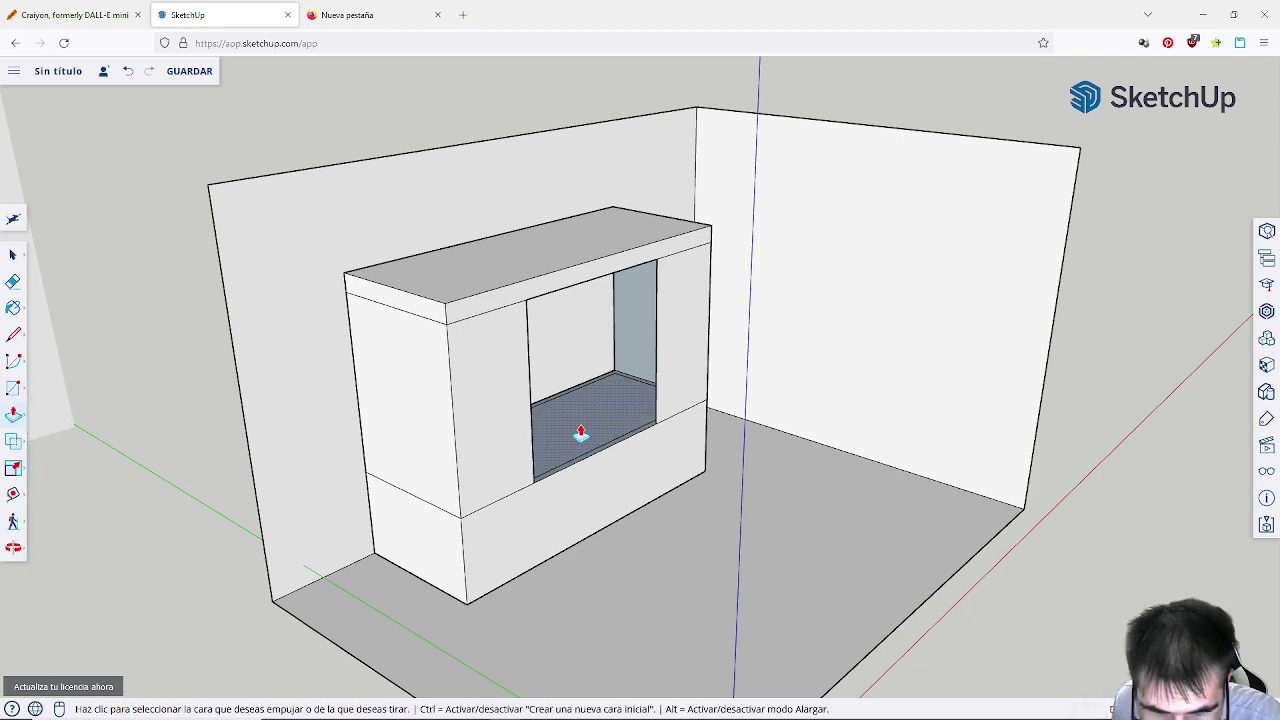
middle_click_drag(597, 423, 665, 496)
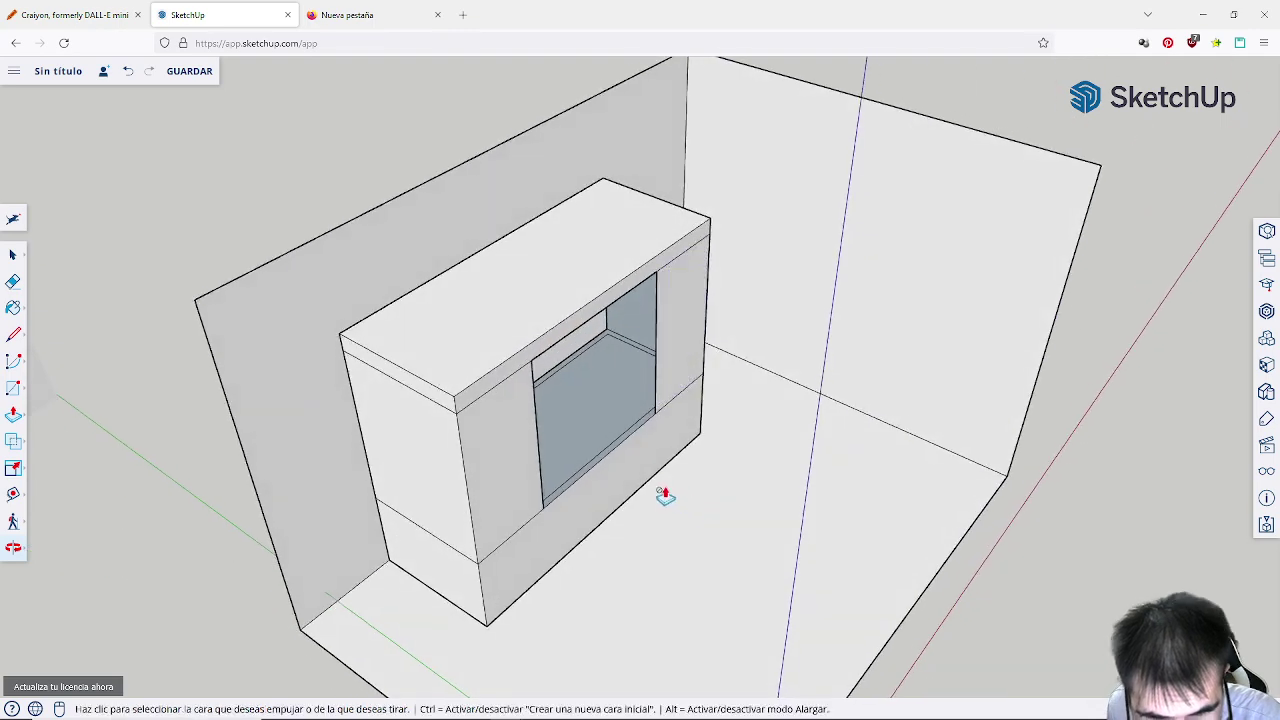
scroll(665, 496, "up", 10)
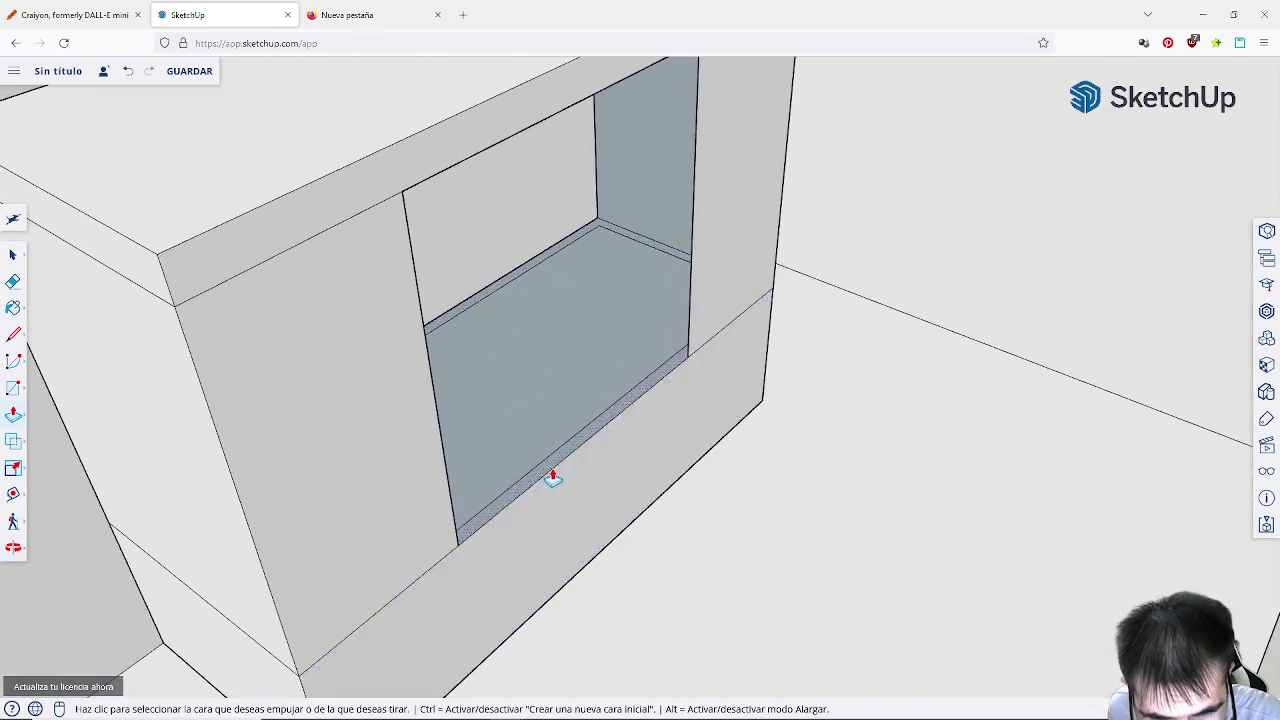
right_click(540, 474)
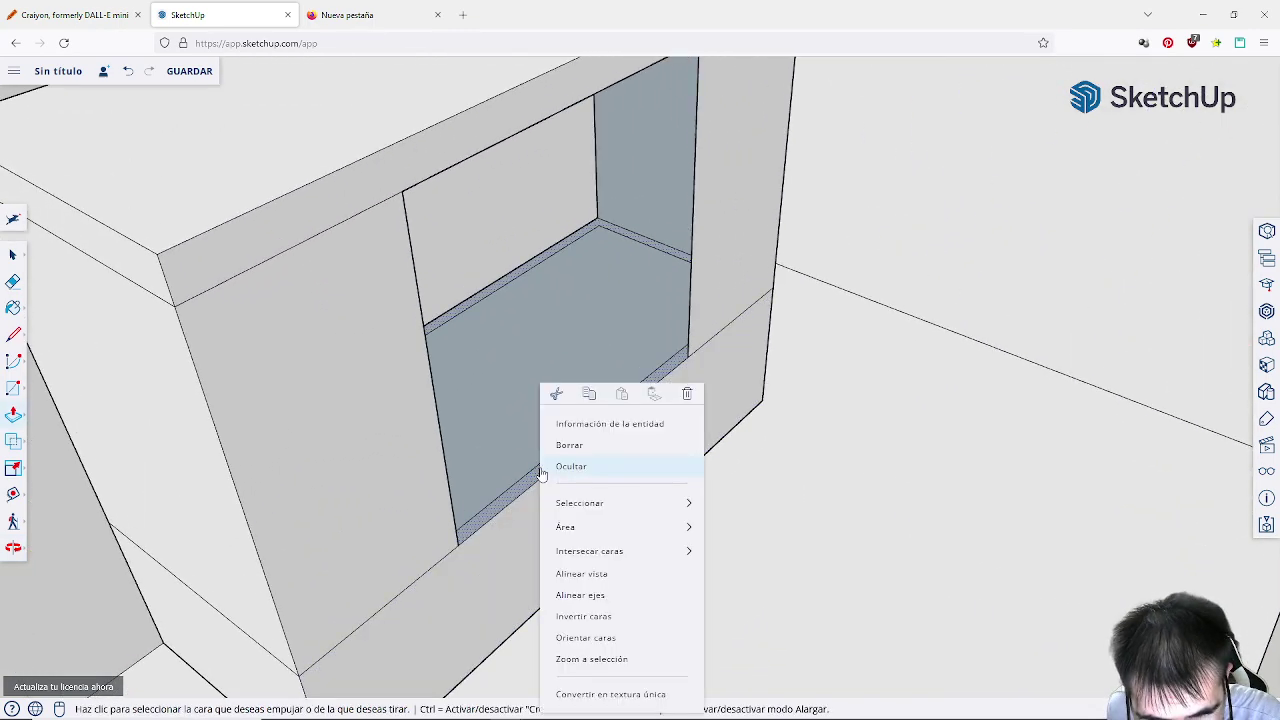
left_click(608, 619)
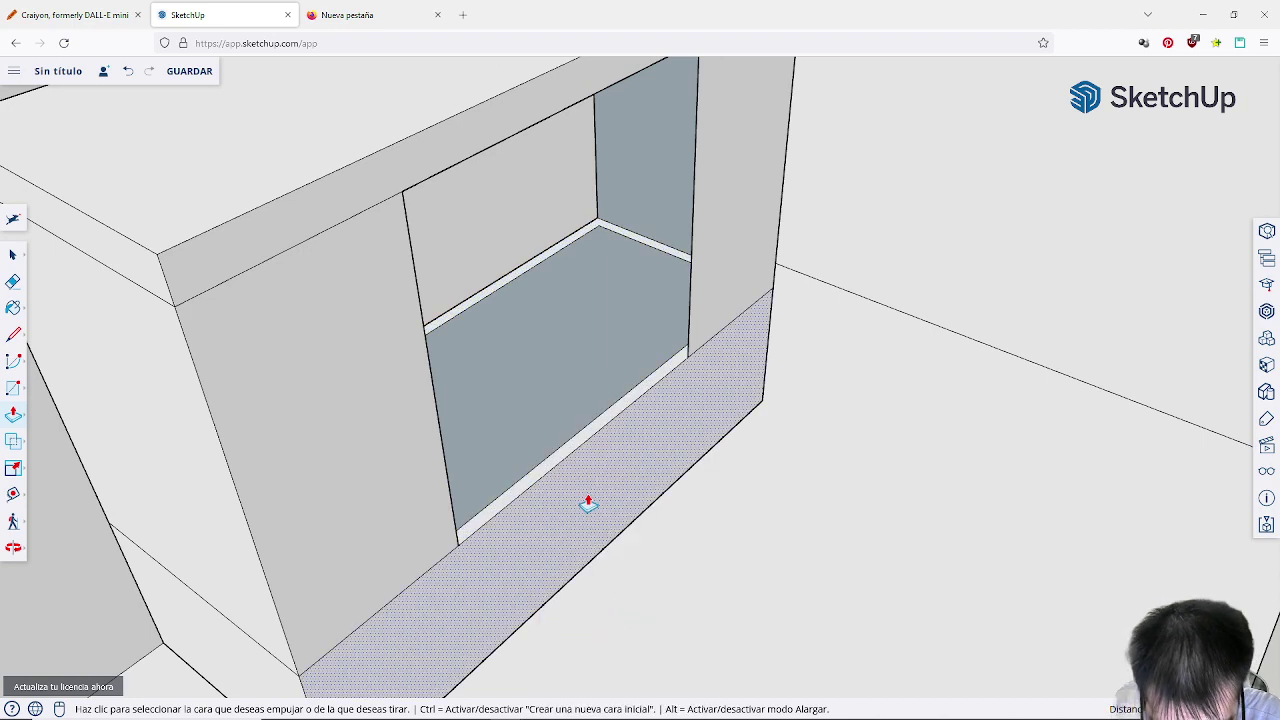
right_click(508, 450)
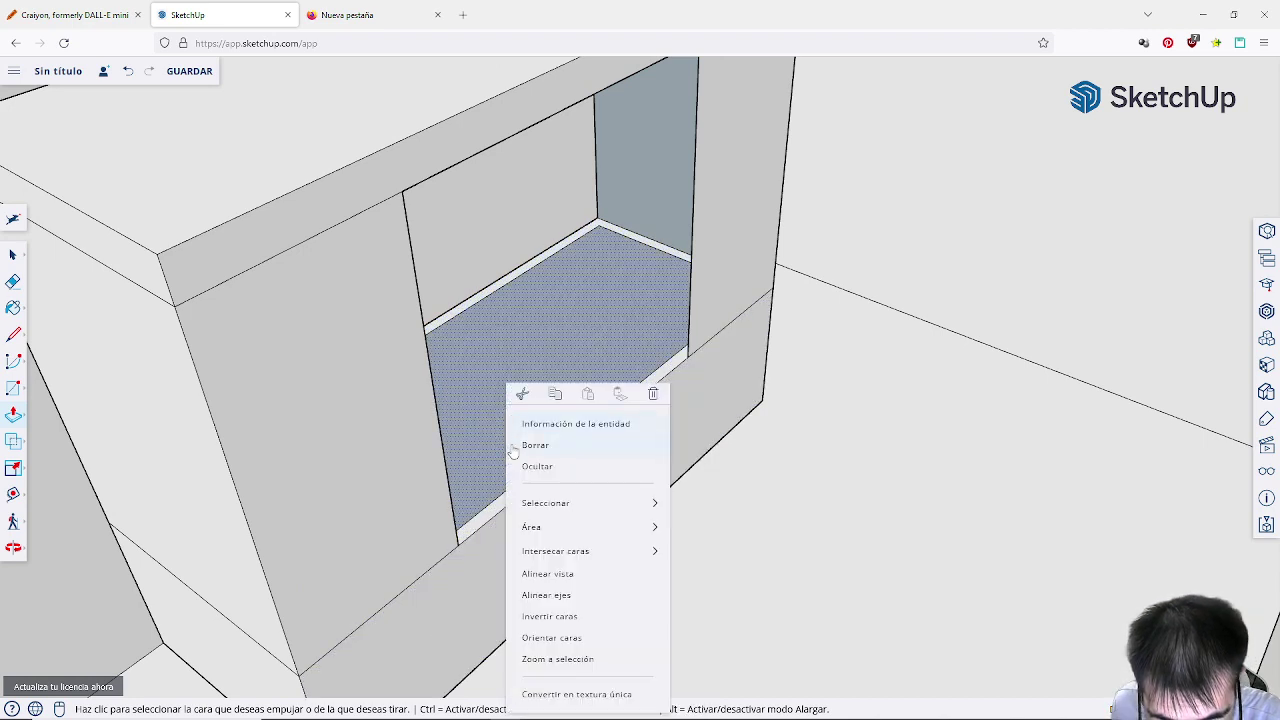
left_click(589, 617)
Step: Push the inner floor face slightly down inside the rim to hollow out the bathtub
left_click(557, 390)
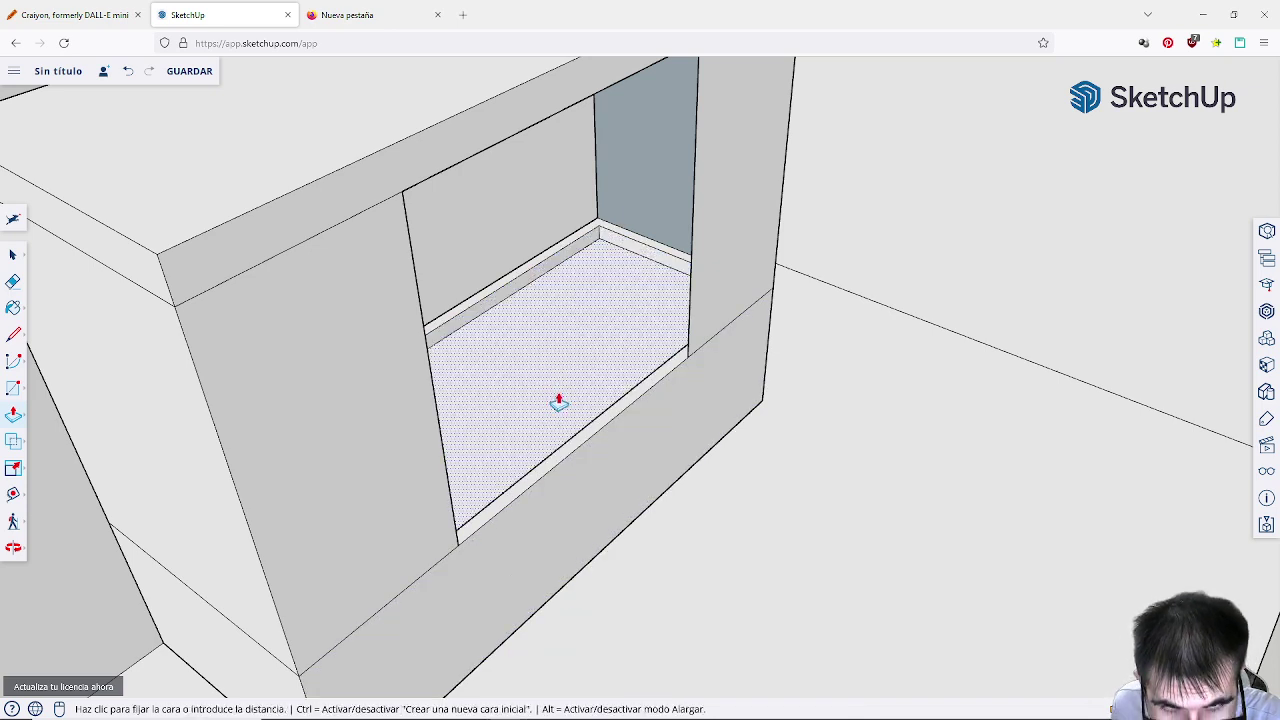
left_click(557, 404)
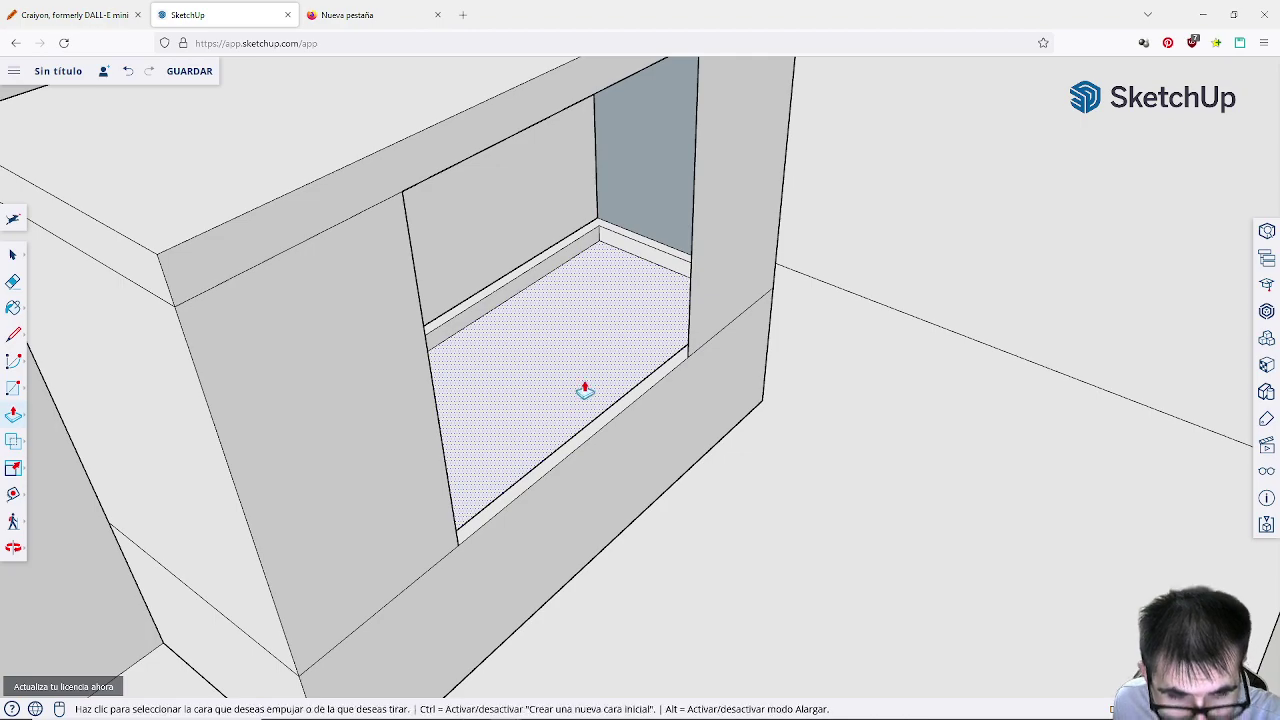
scroll(589, 381, "down", 2)
scroll(589, 381, "down", 4)
middle_click_drag(589, 378, 230, 260)
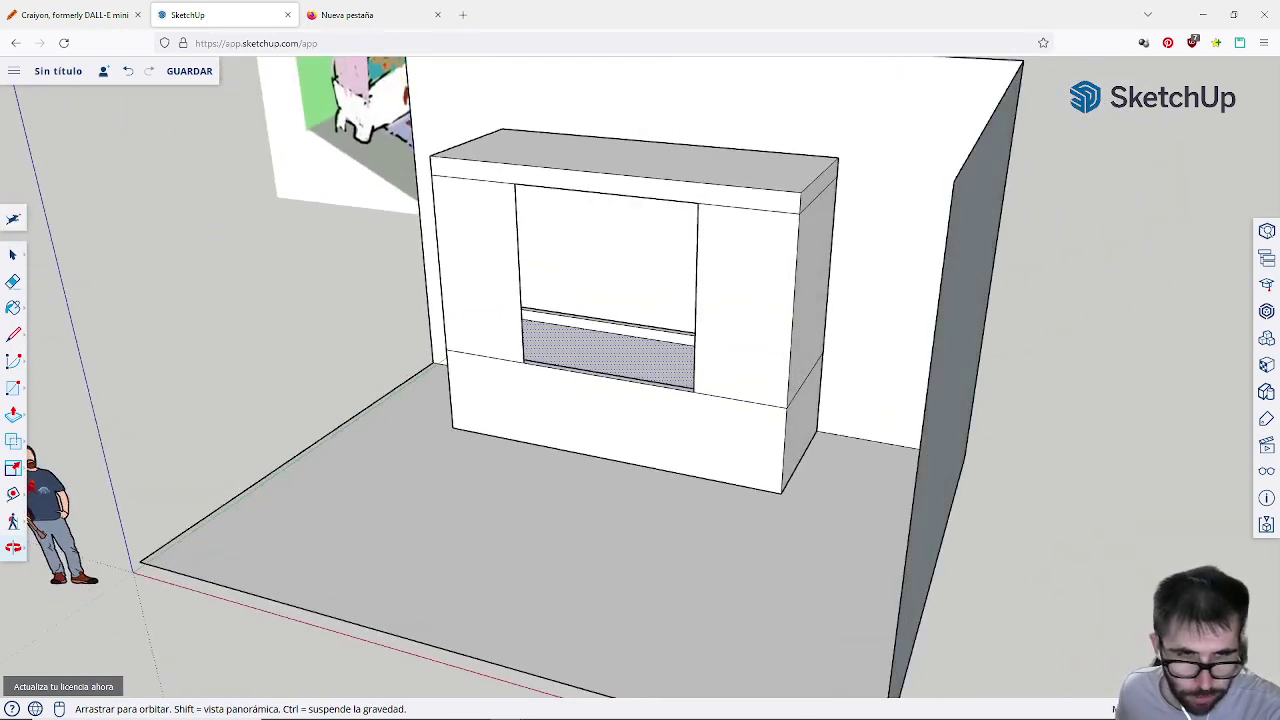
key("p")
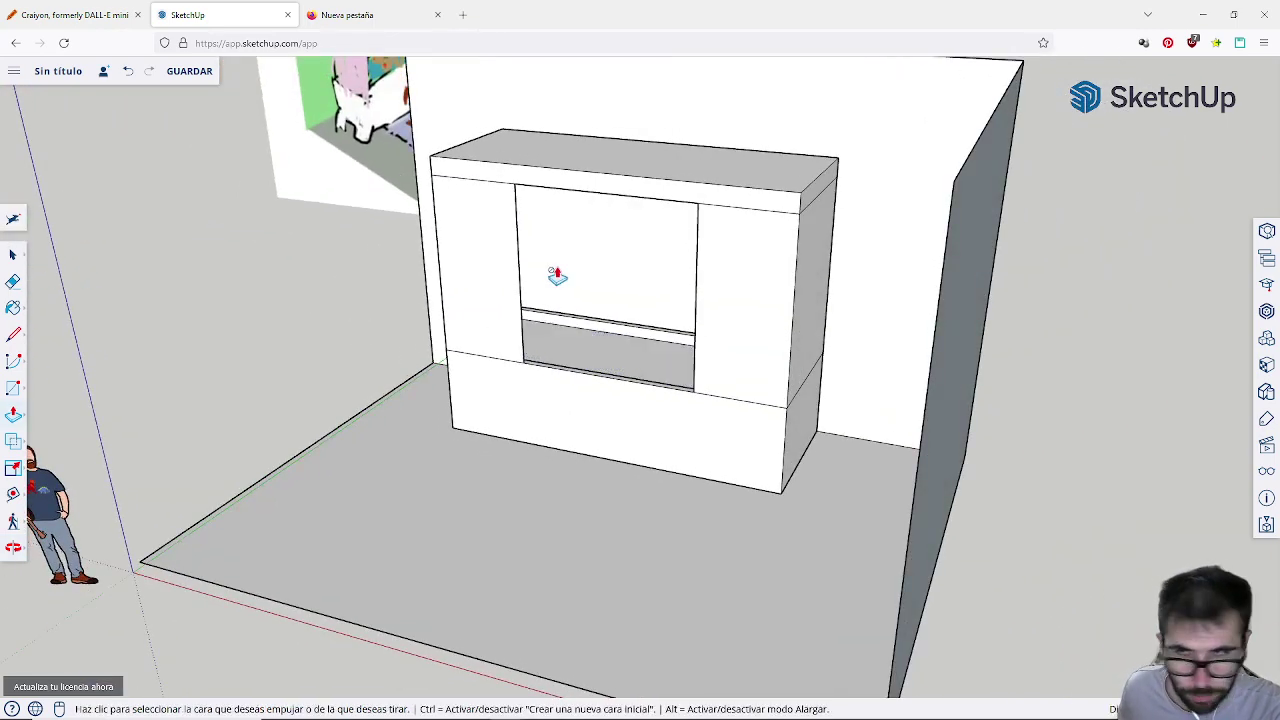
Step: Divide the upper short side facing the room's end wall with a vertical midpoint line and delete its half nearest the back wall
left_click(15, 332)
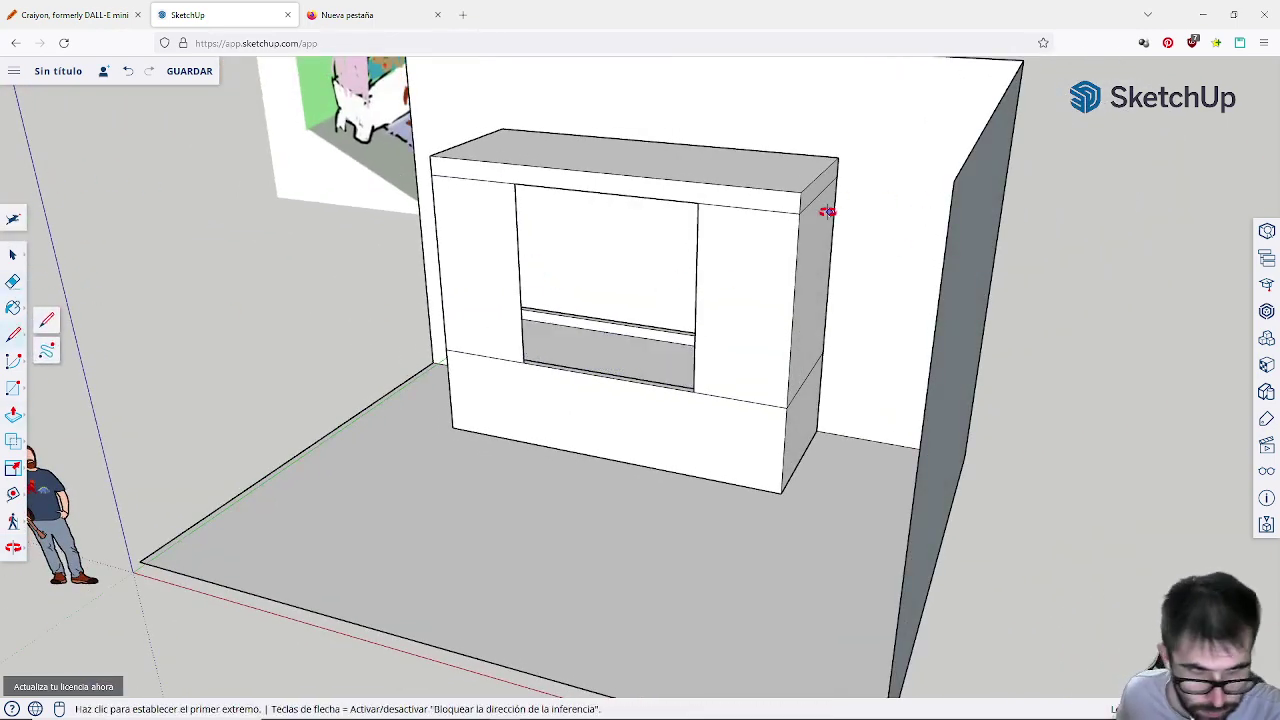
mouse_move(829, 209)
middle_mouse_down()
mouse_move(748, 288)
mouse_move(811, 245)
middle_mouse_up()
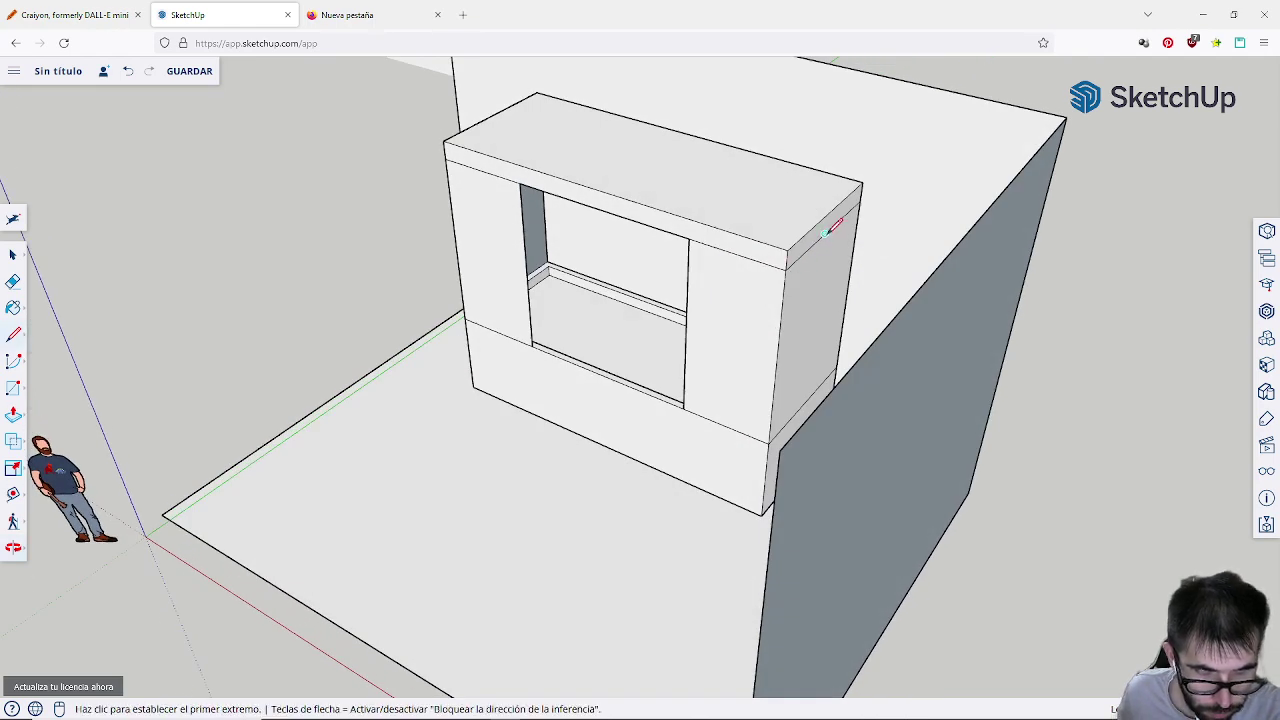
left_click(824, 233)
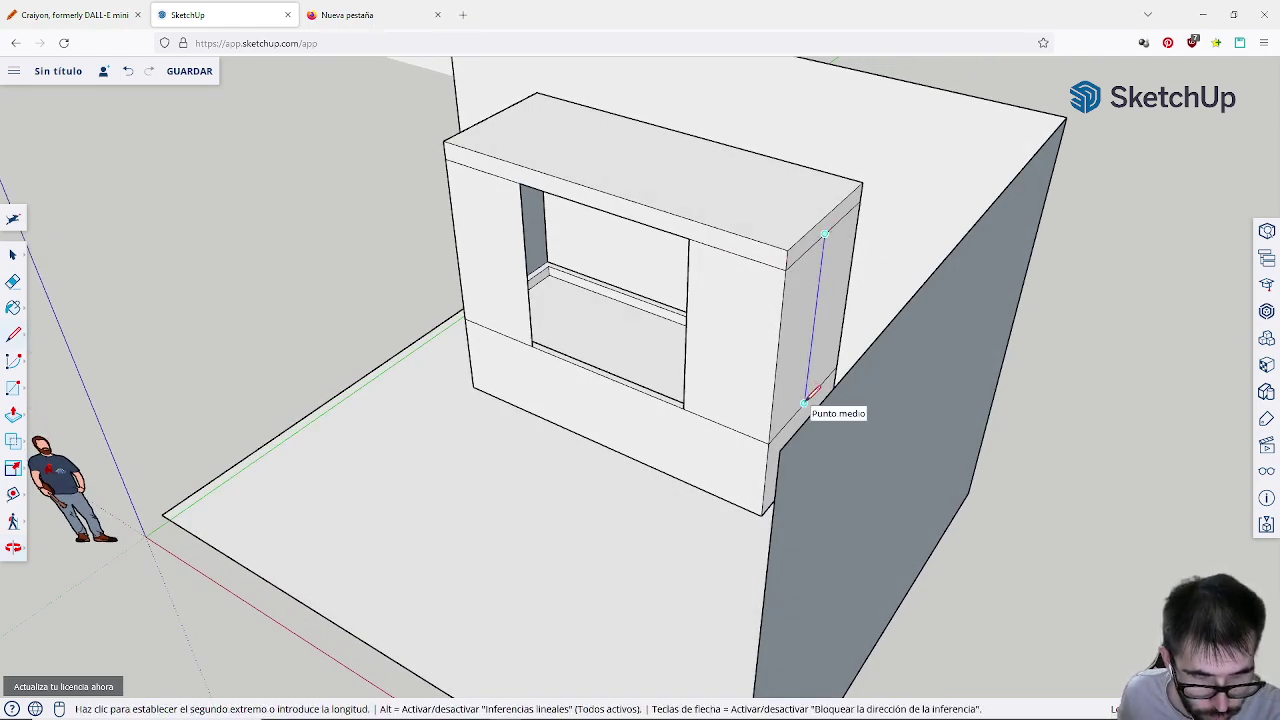
left_click(816, 405)
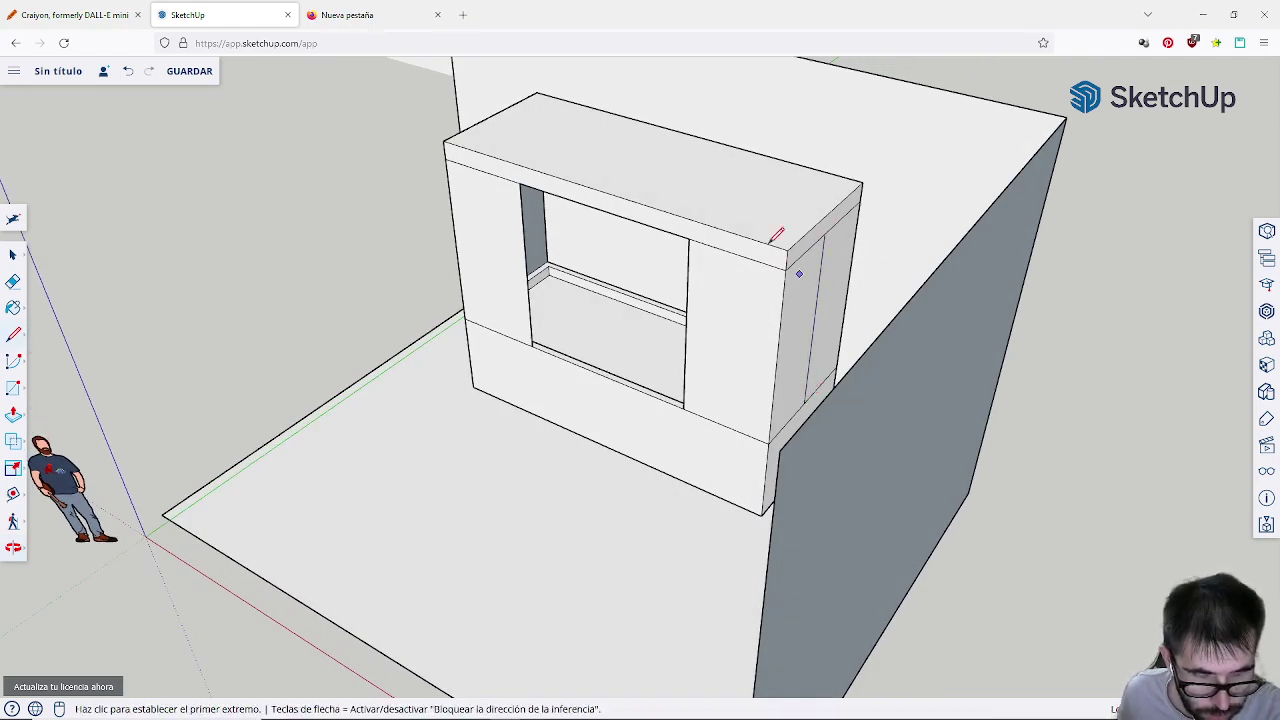
left_click(12, 255)
left_click(841, 266)
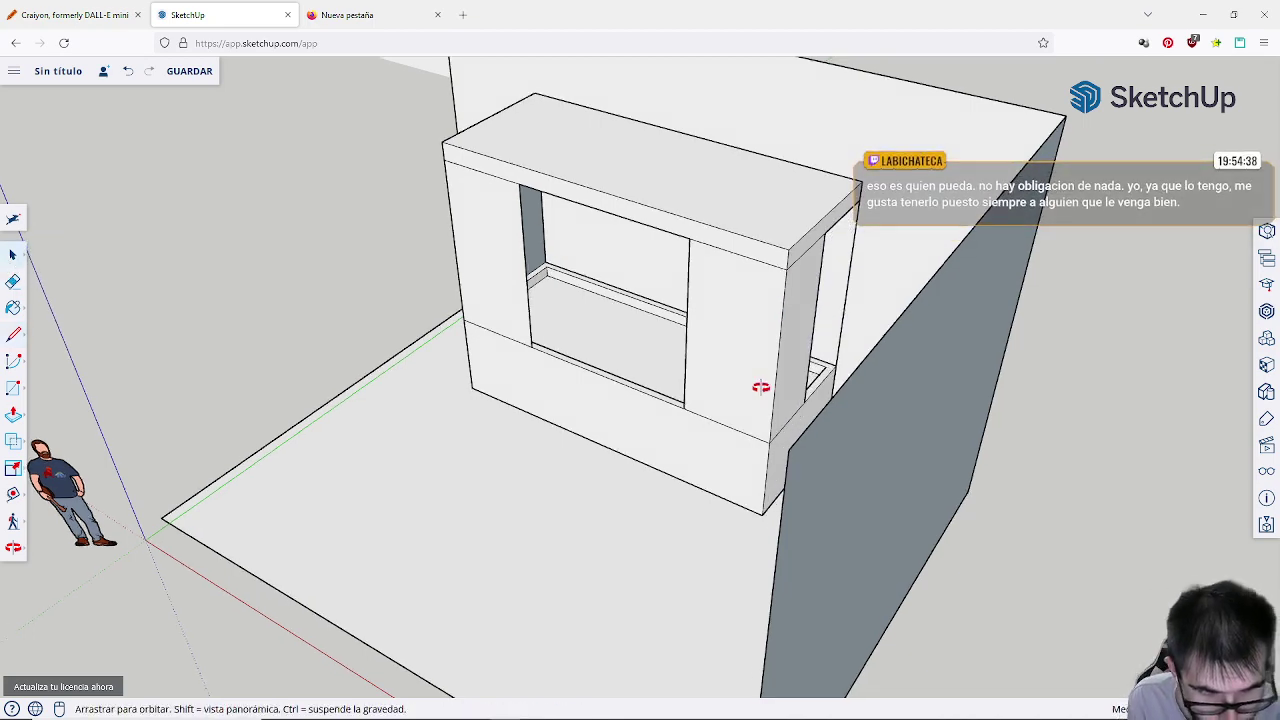
Step: Examine the bathtub enclosure and its openings from several angles alongside the sketch reference
middle_click_drag(763, 383, 1166, 329)
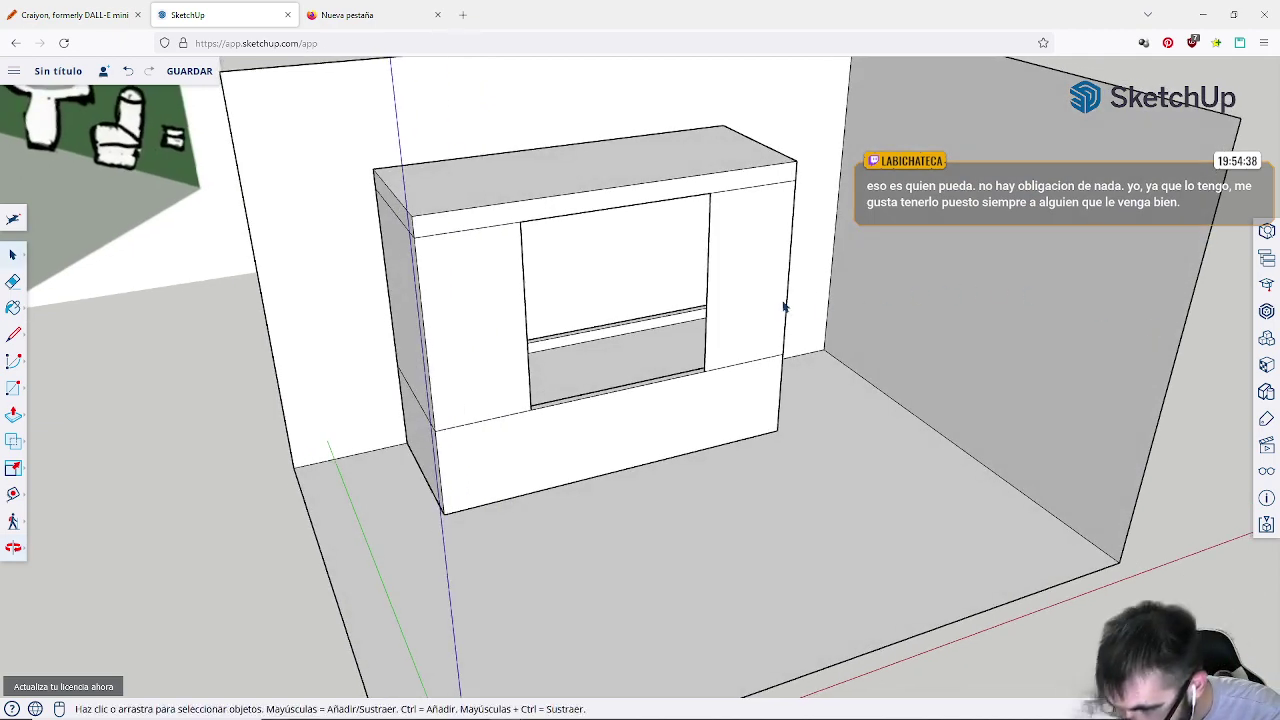
middle_click_drag(510, 369, 648, 297)
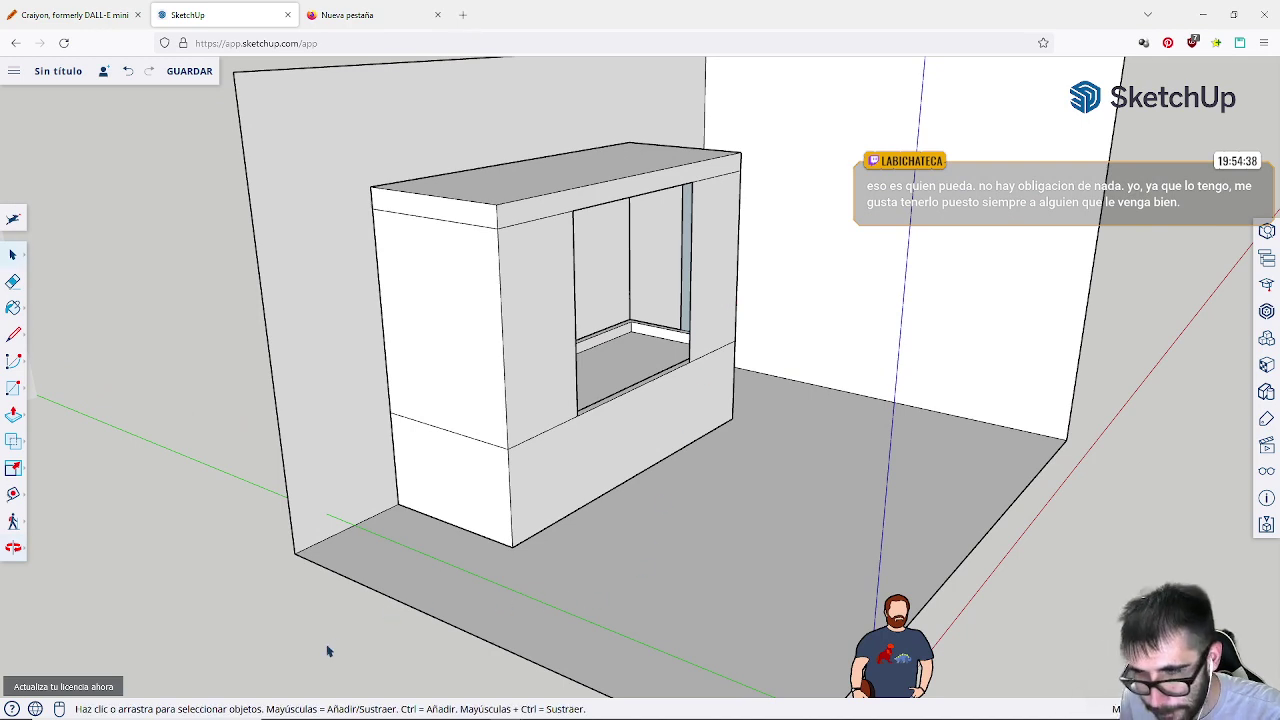
scroll(251, 629, "down", 3)
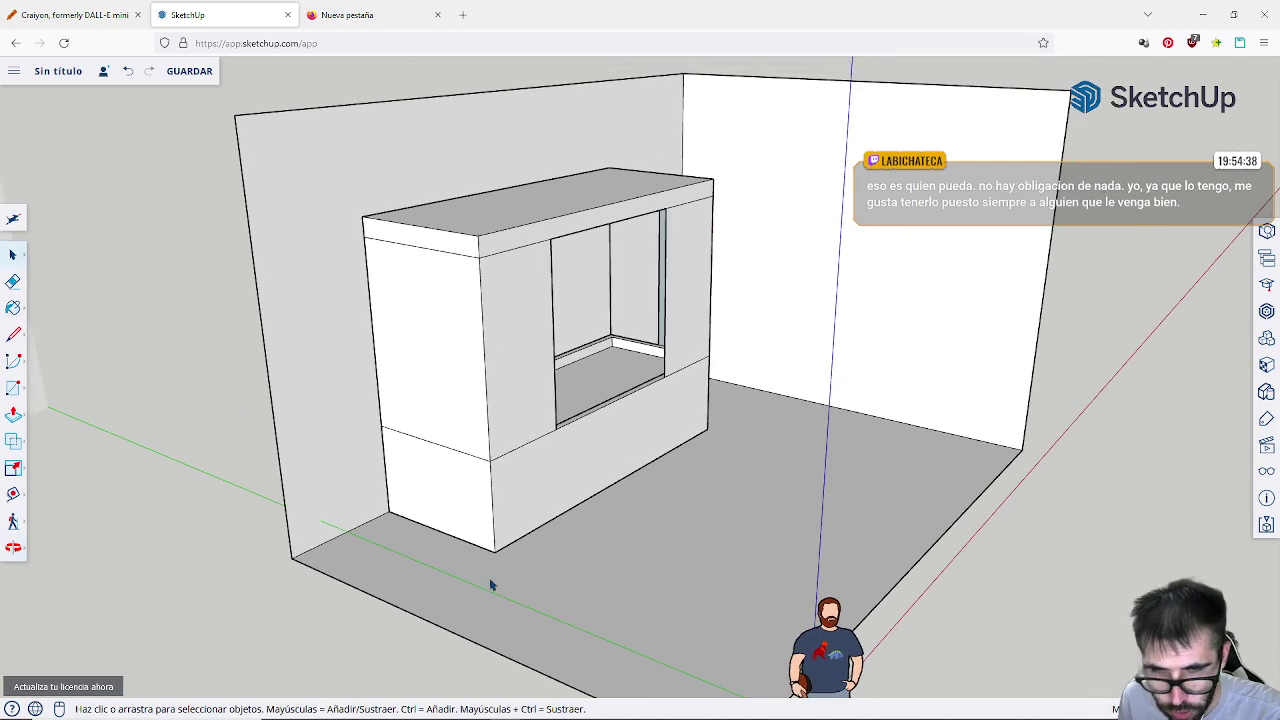
scroll(533, 491, "up", 5)
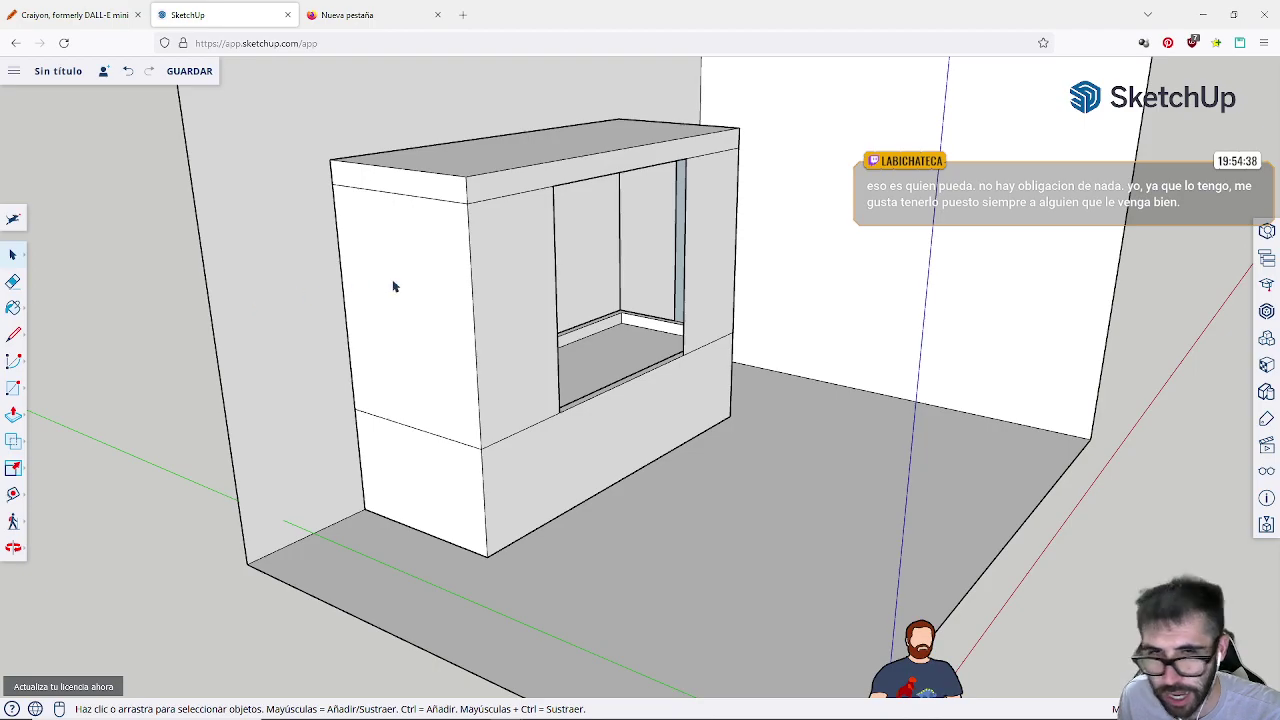
middle_click_drag(393, 287, 640, 276)
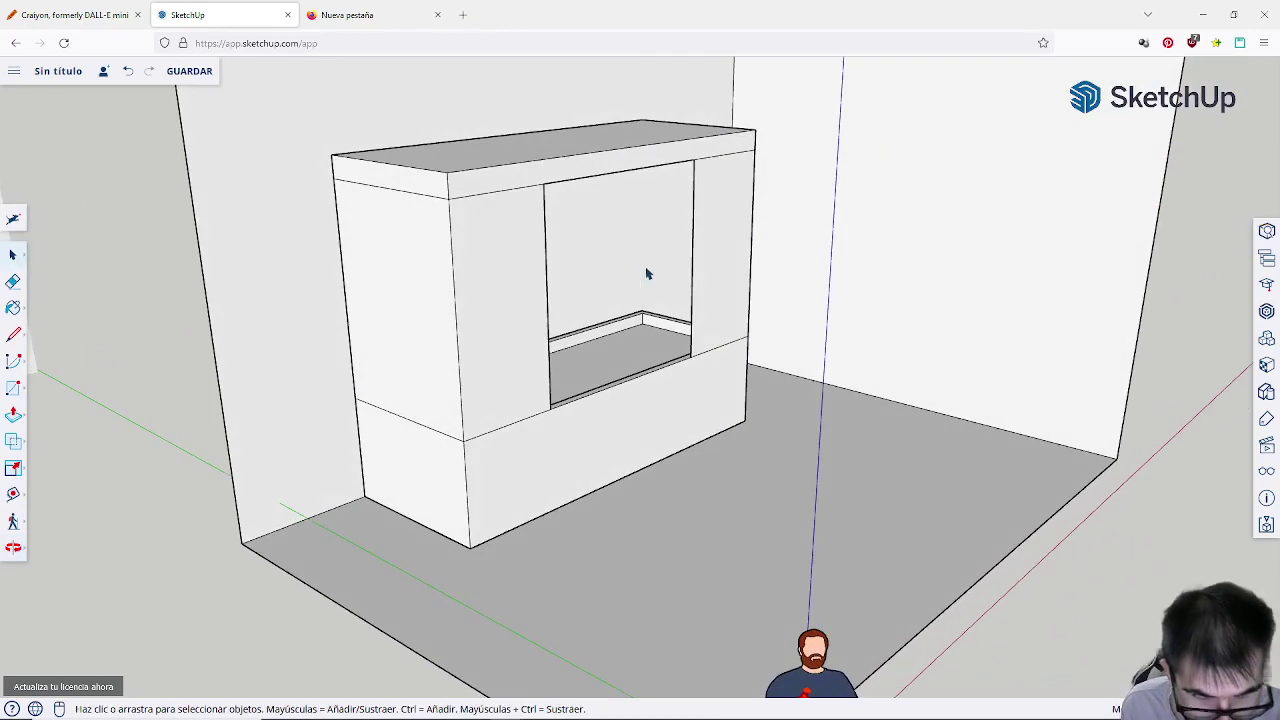
middle_click_drag(647, 289, 611, 353)
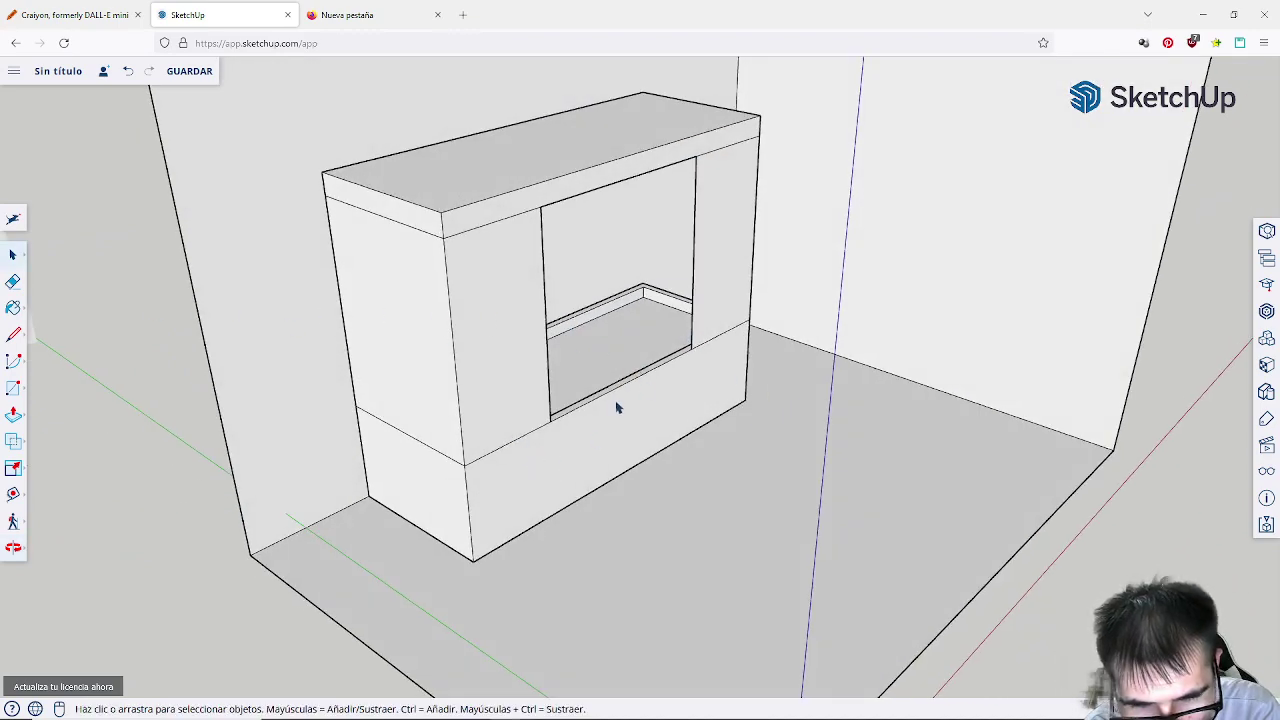
middle_click_drag(617, 408, 651, 471)
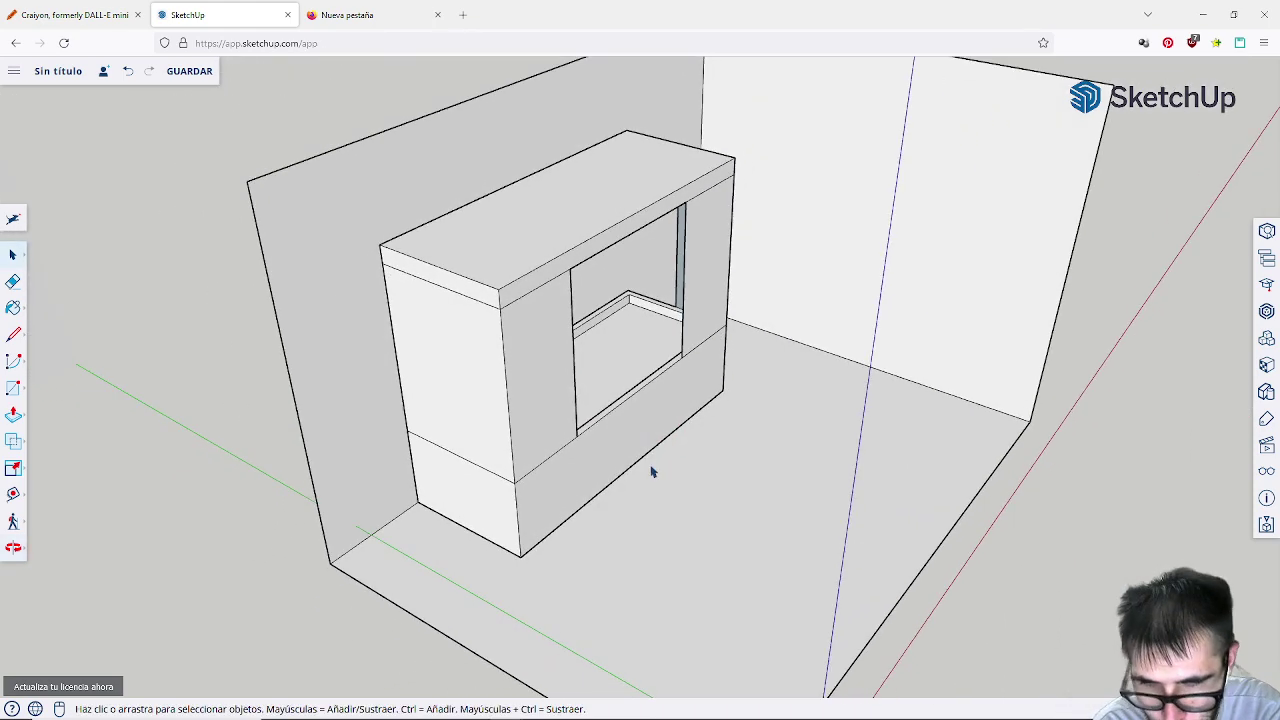
scroll(606, 448, "down", 6)
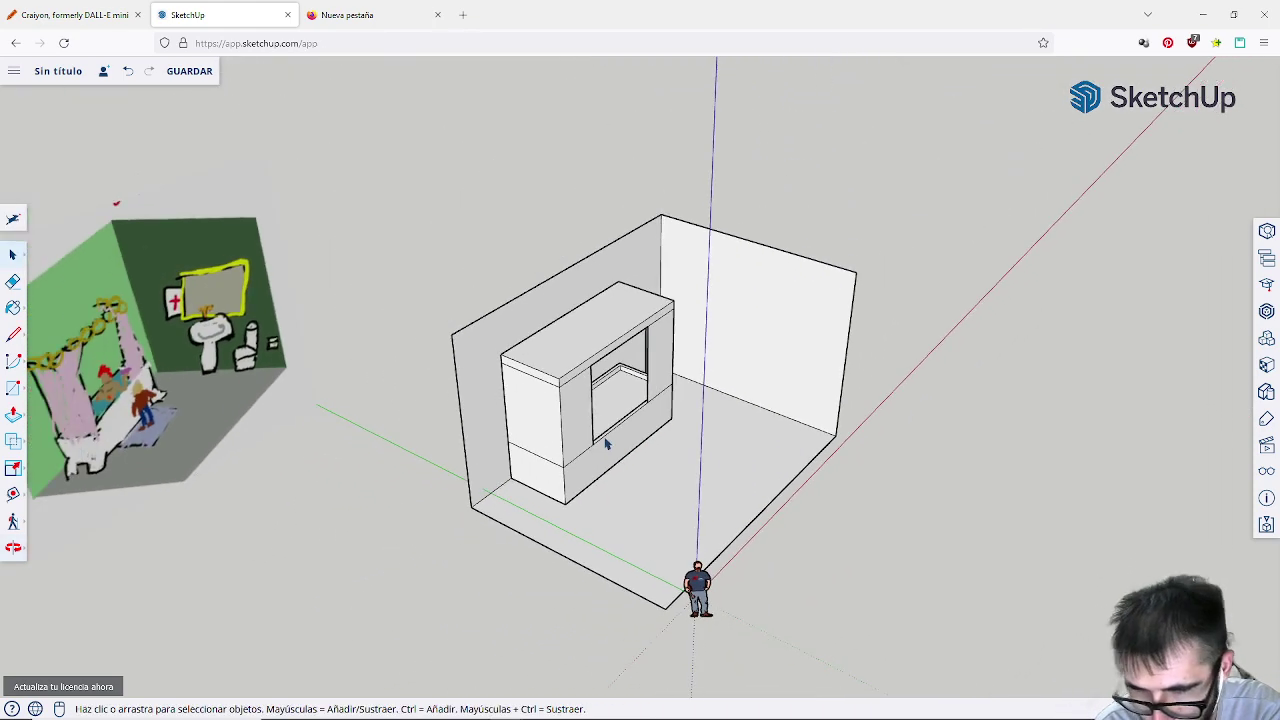
scroll(523, 470, "up", 5)
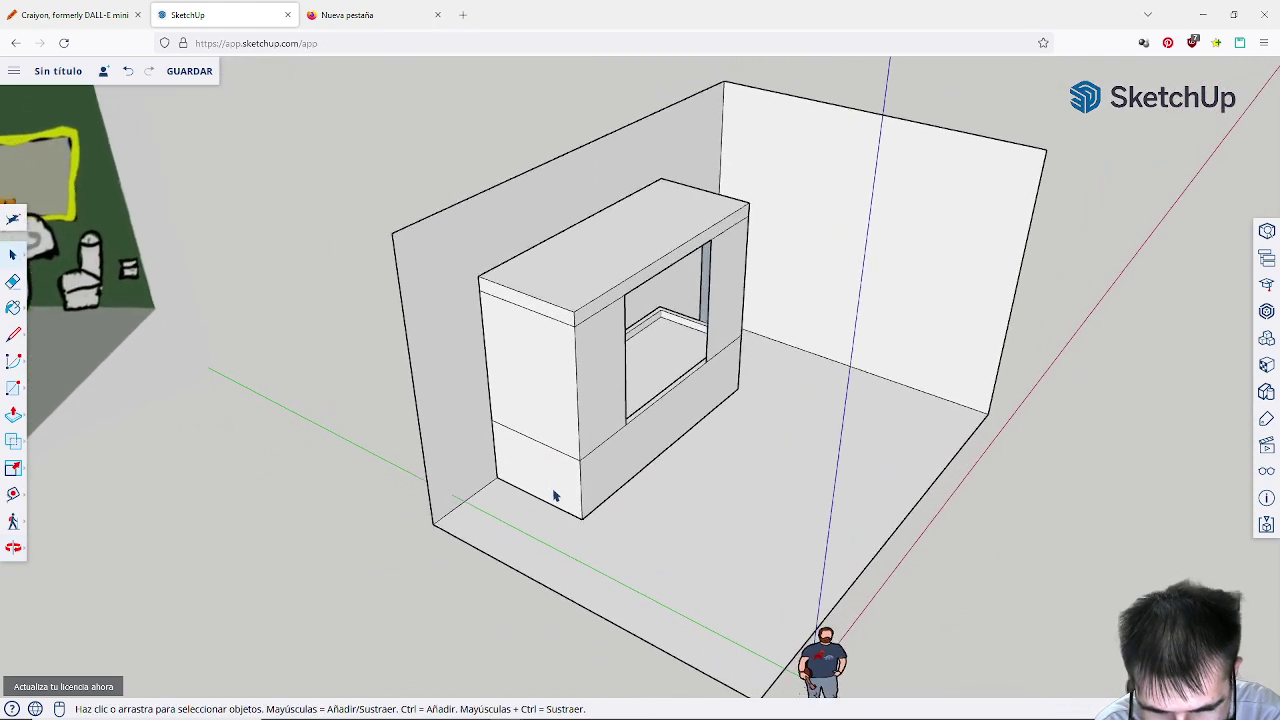
left_click(15, 336)
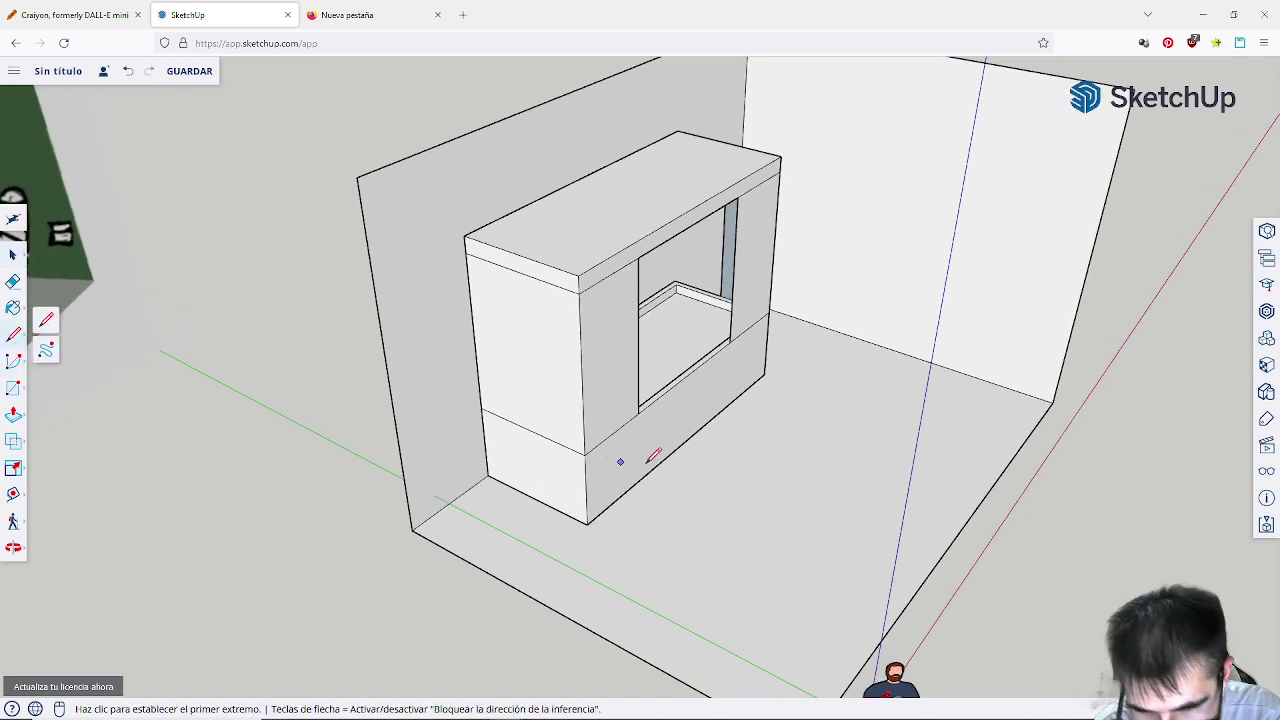
left_click(587, 489)
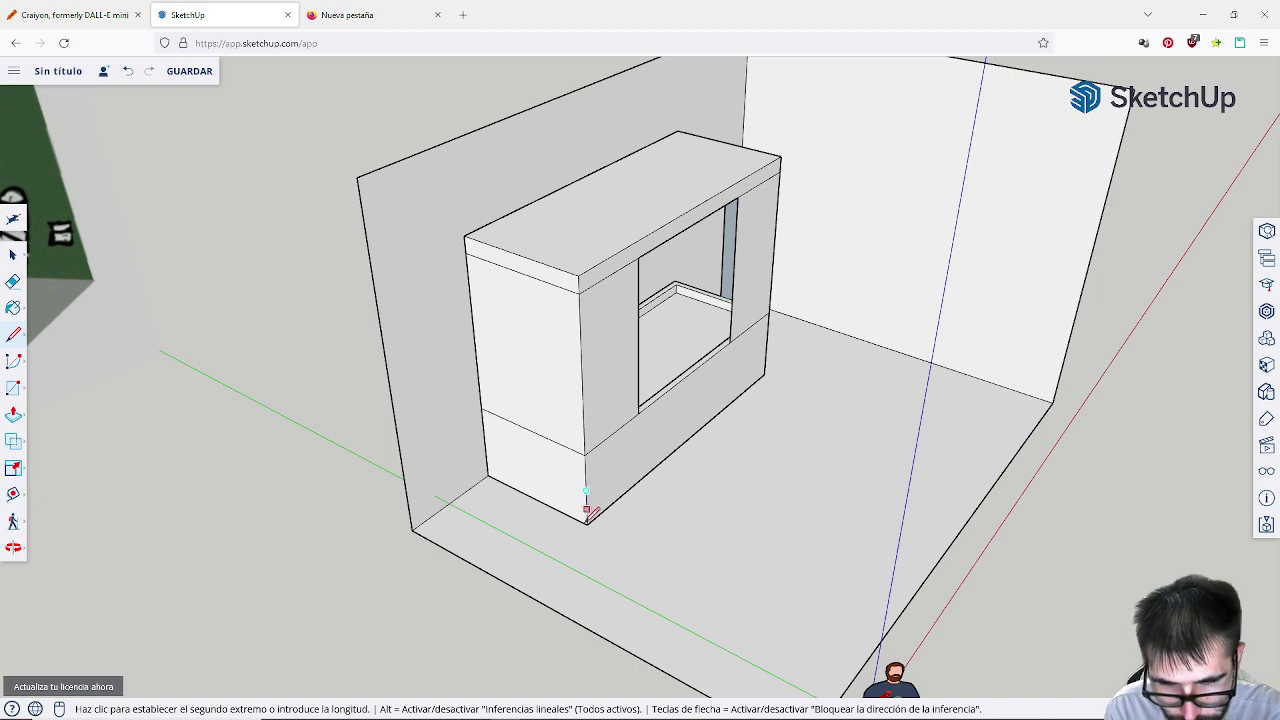
key("Escape")
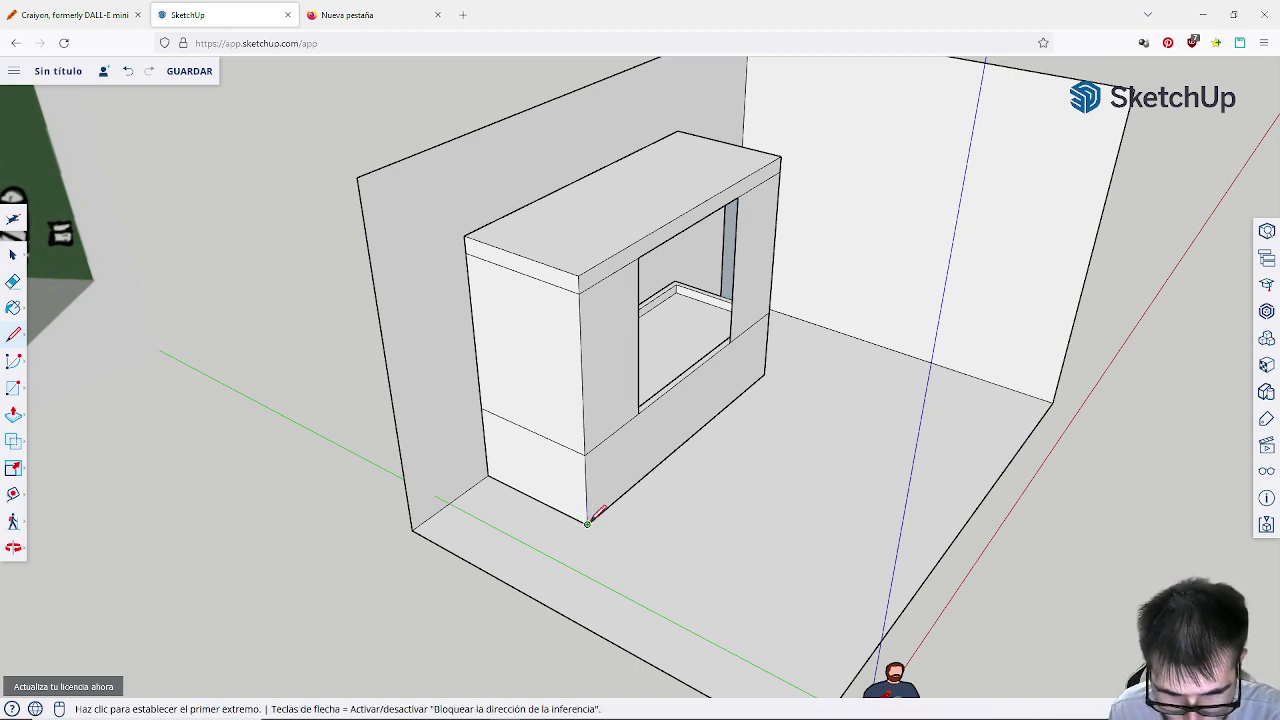
Step: Outline a narrow strip on the floor along the bathtub's short end nearest the open side of the room
left_click(587, 523)
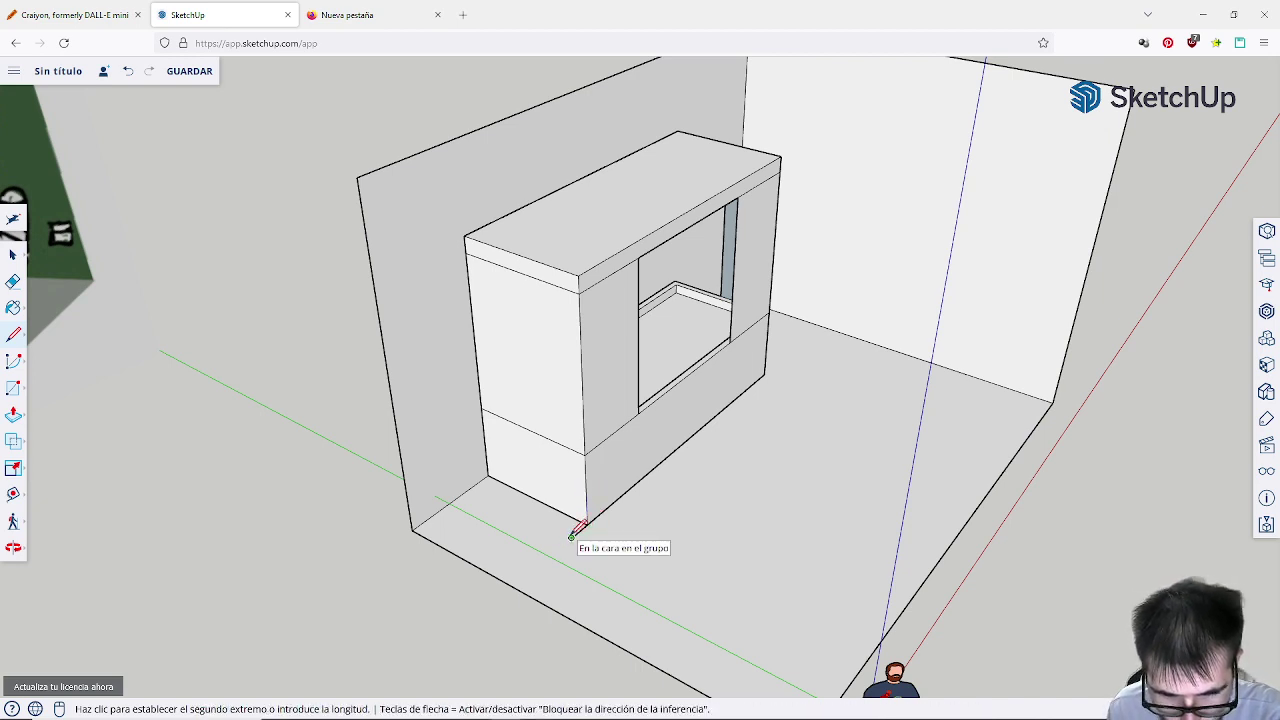
left_click(571, 537)
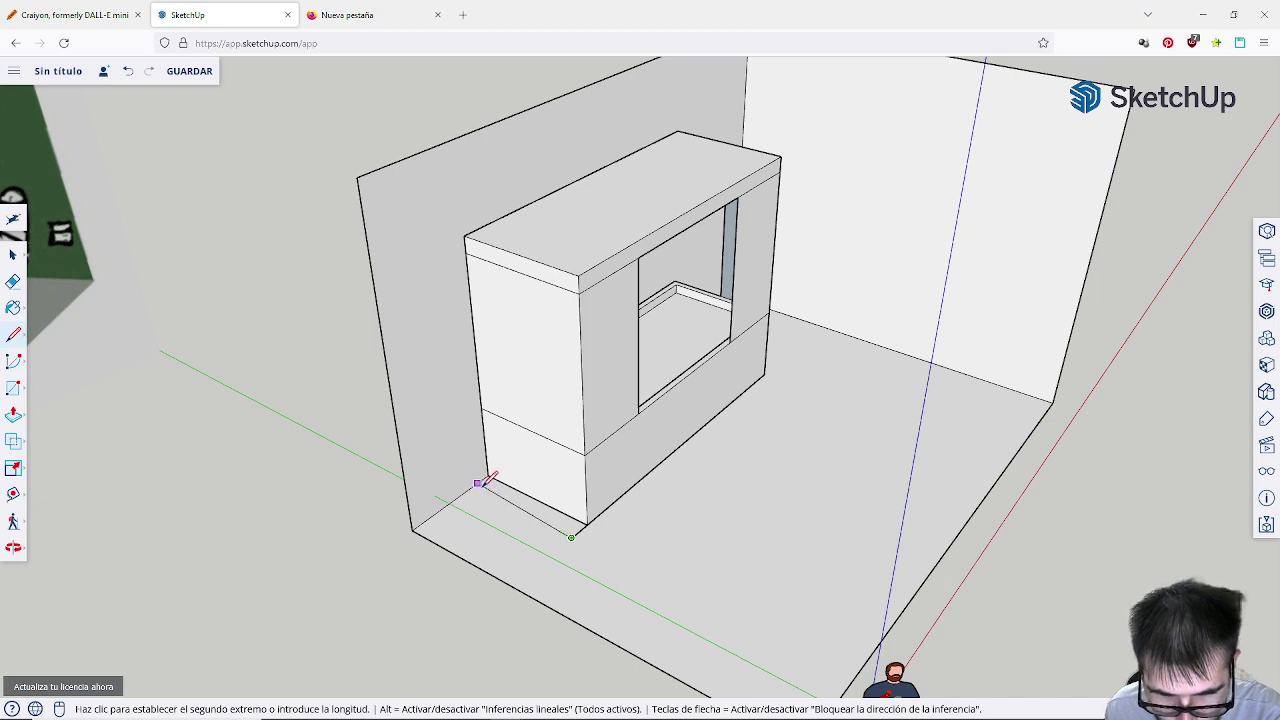
left_click(472, 487)
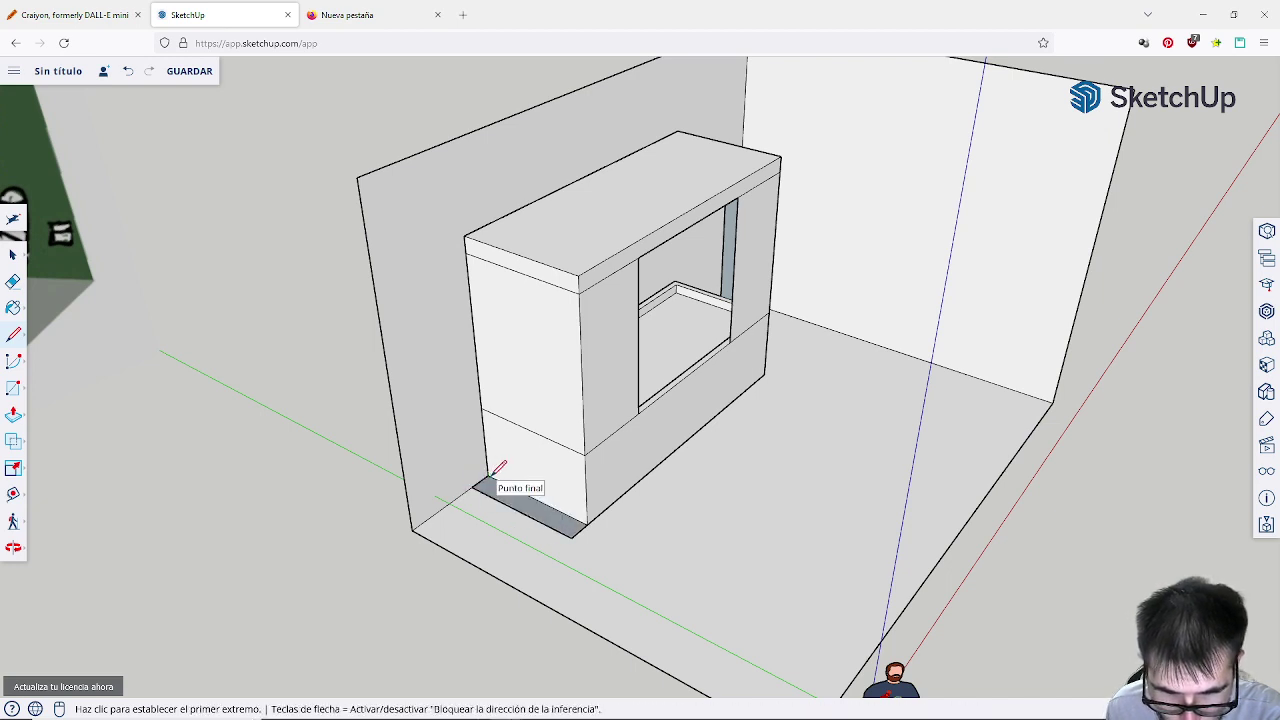
Step: Draw slanted lines from both vertical corner edges of that short end down to the strip's outer corners, forming triangular fins
left_click(488, 476)
left_click(484, 442)
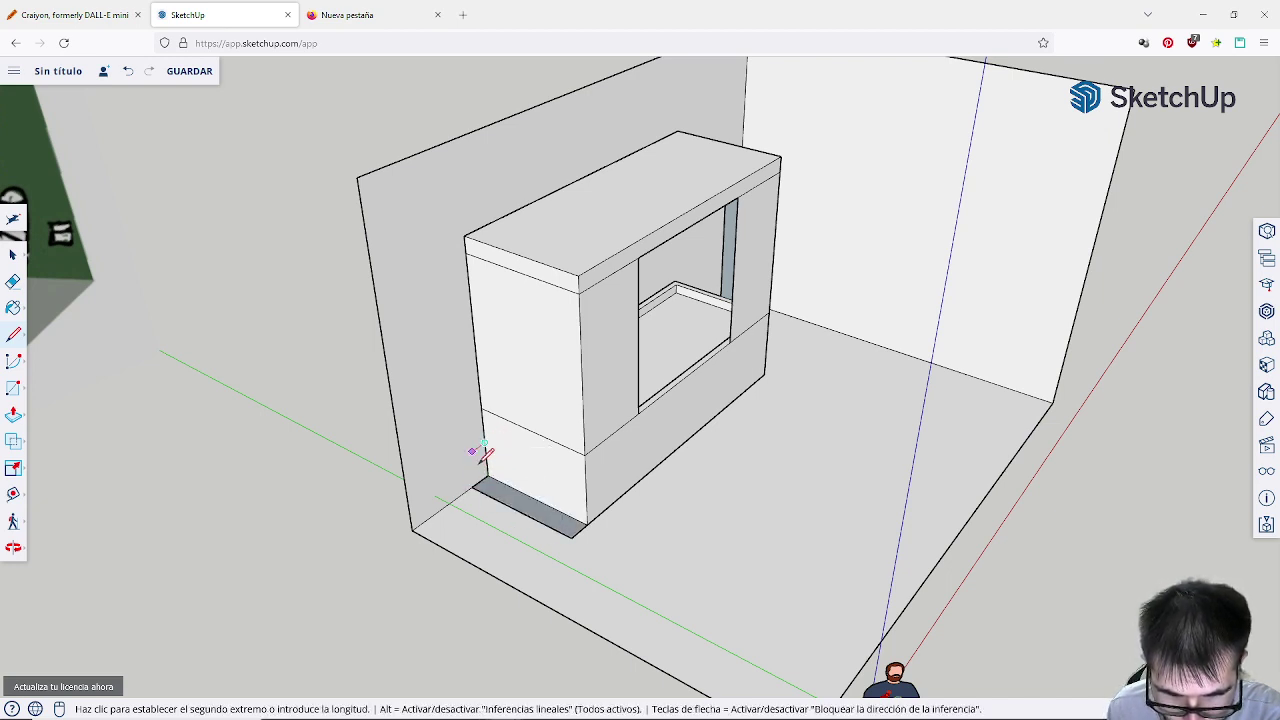
left_click(476, 488)
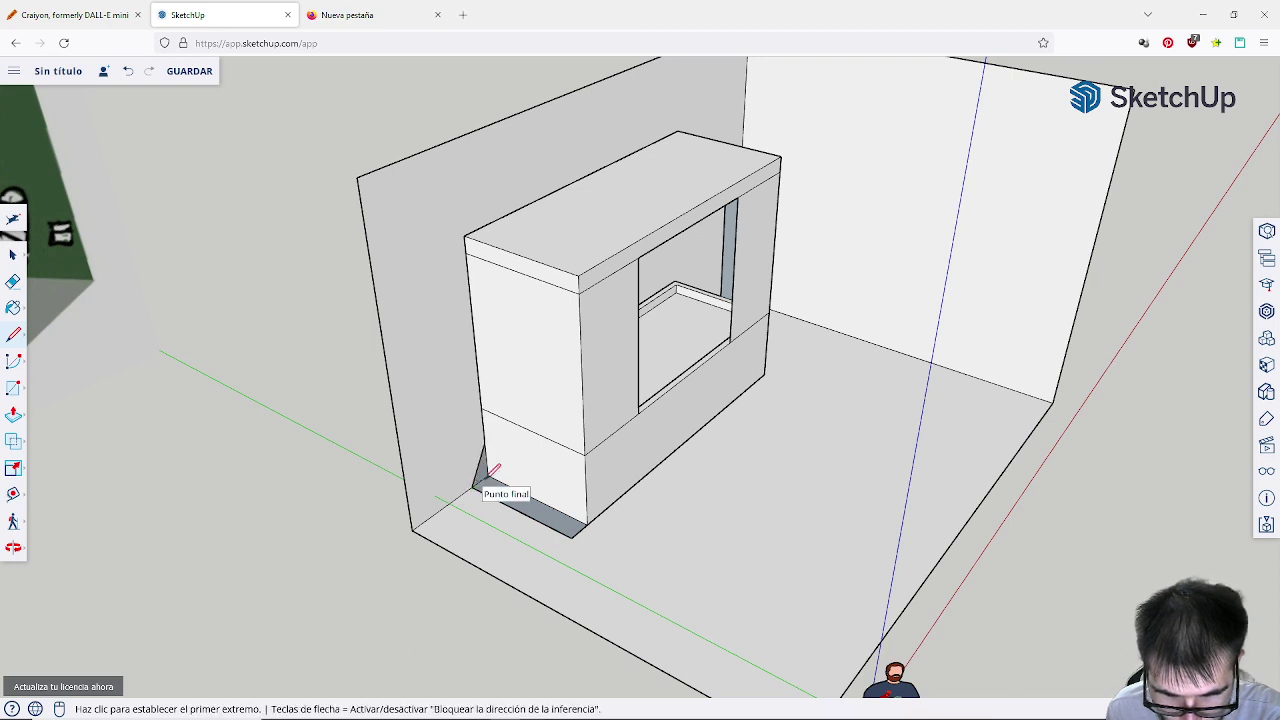
left_click(586, 490)
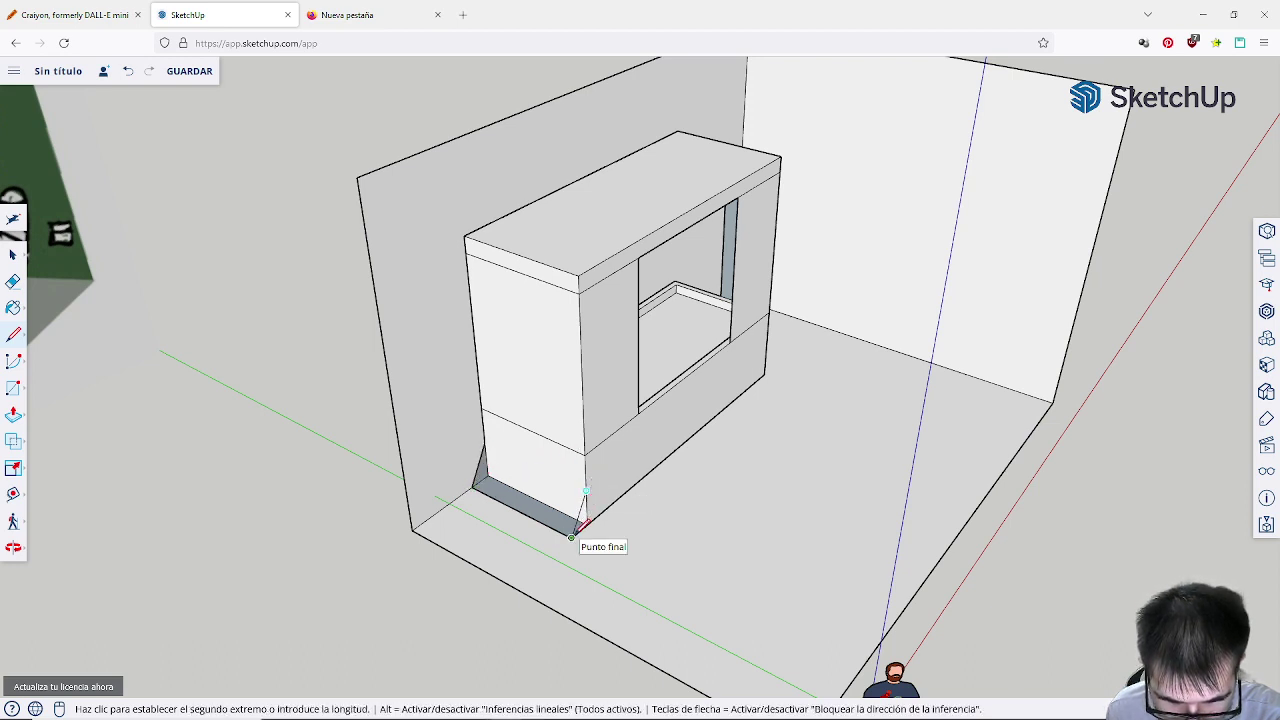
left_click(573, 535)
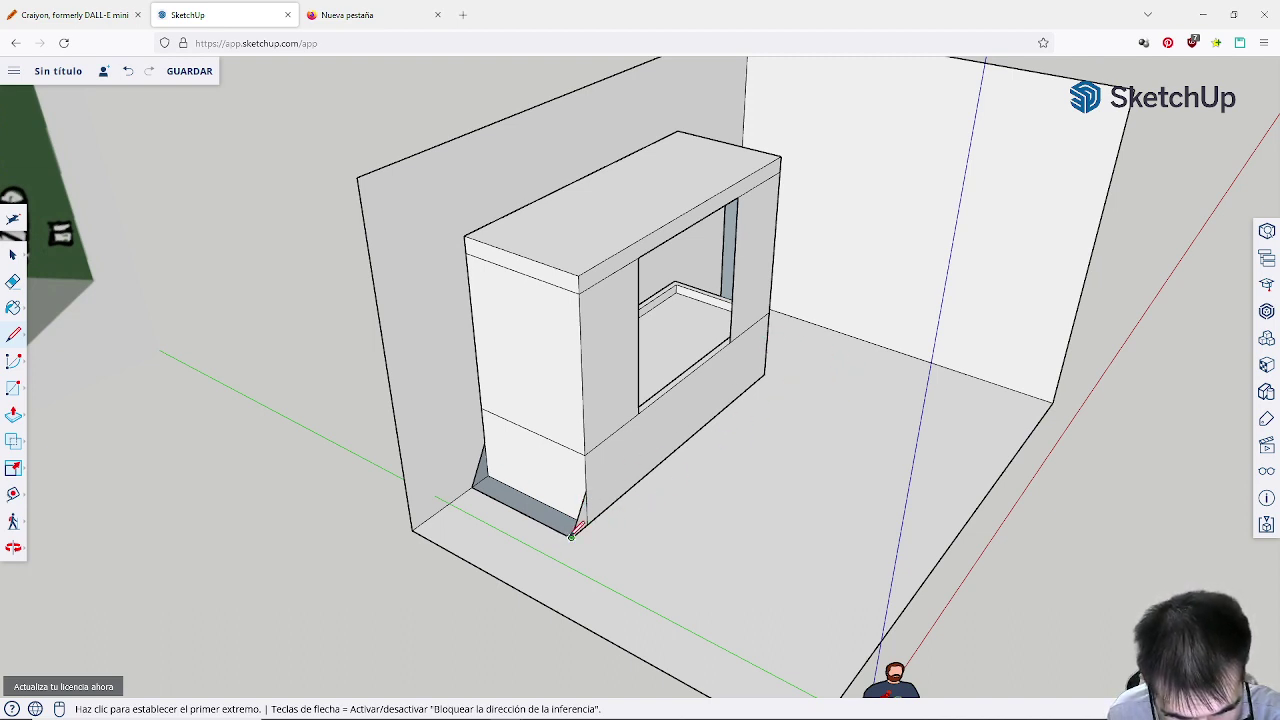
Step: Extend the floor strip around the front corner and along the bathtub's long front side, closing it at the far corner
left_click(572, 536)
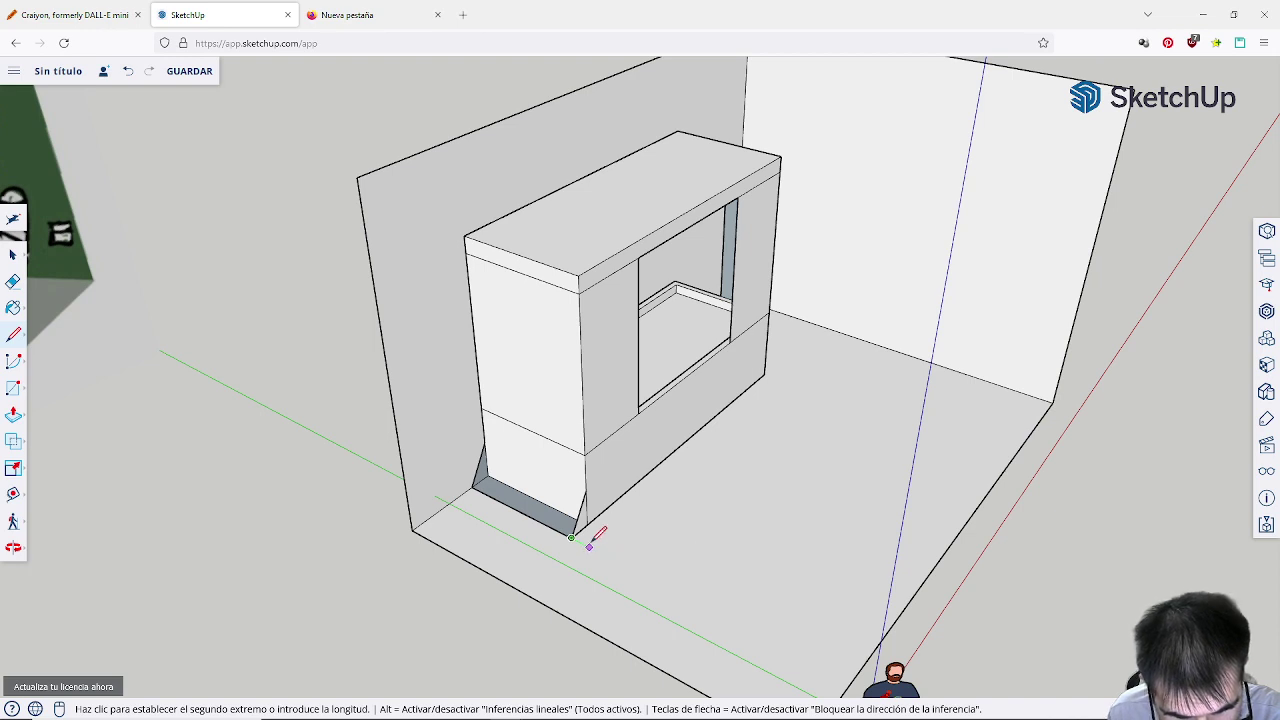
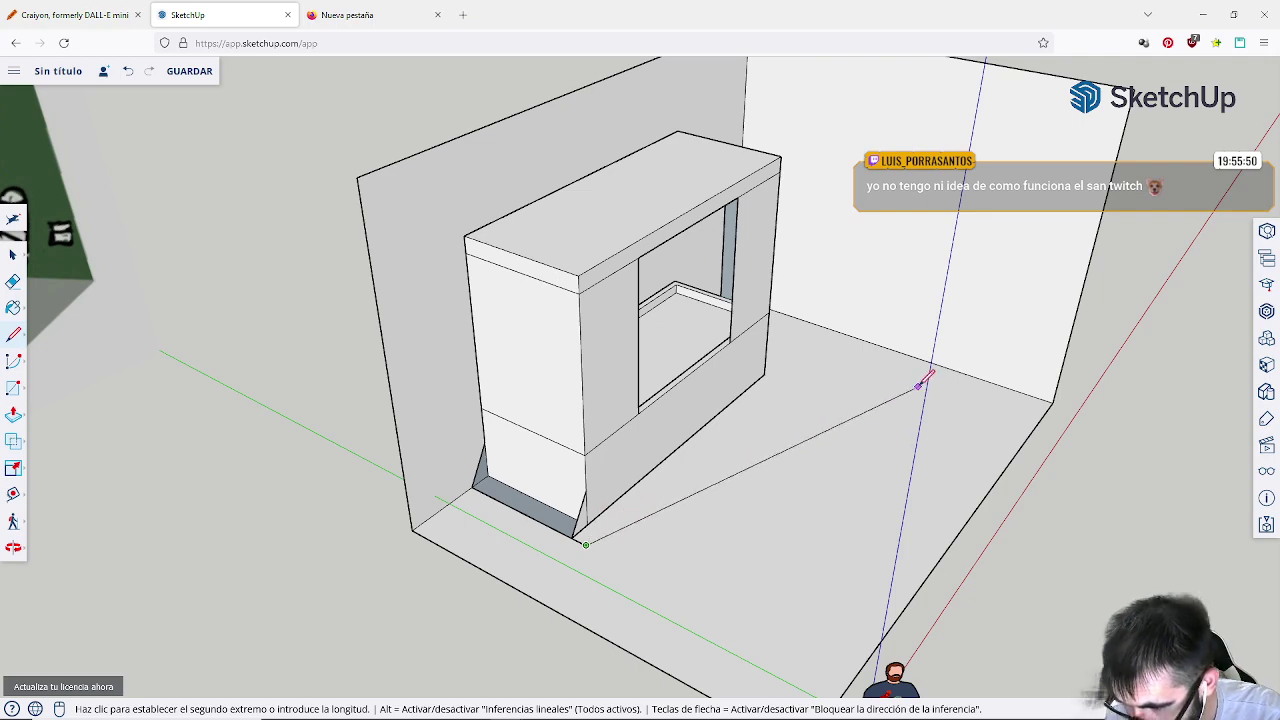
middle_click_drag(890, 395, 814, 417)
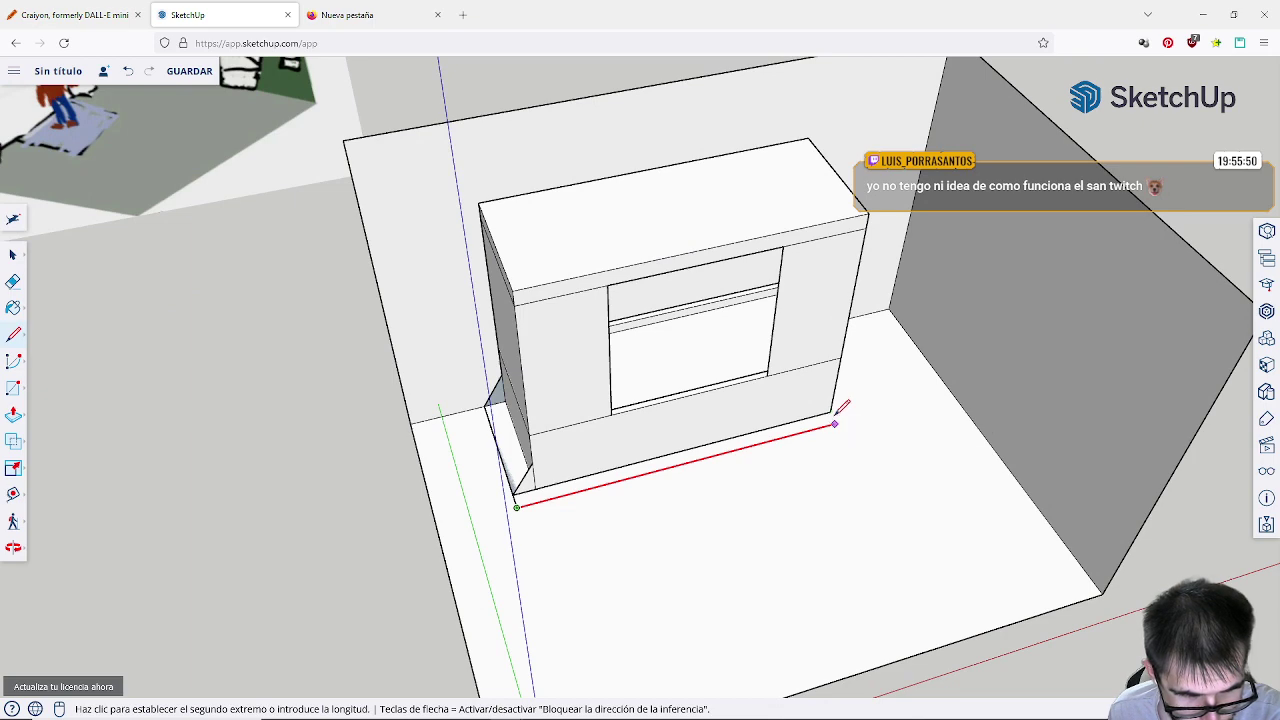
left_click(831, 410)
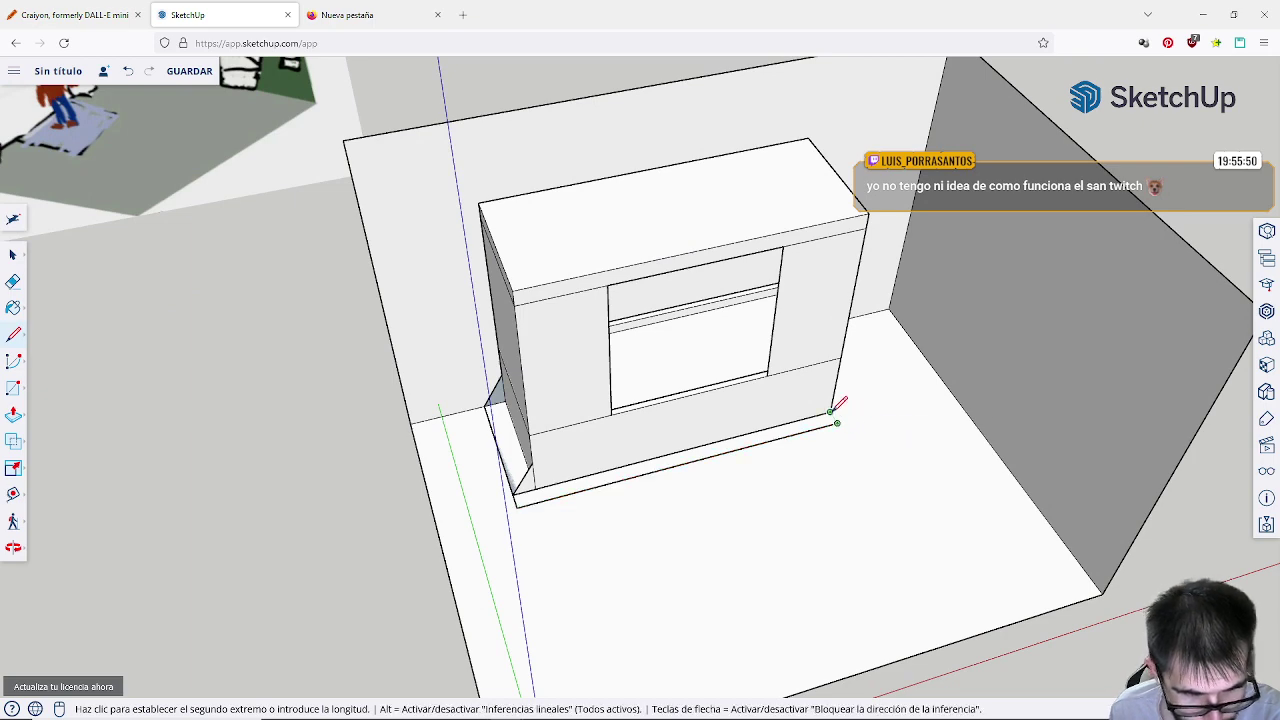
left_click(839, 408)
mouse_move(839, 408)
middle_mouse_down()
mouse_move(789, 466)
mouse_move(651, 443)
mouse_move(690, 425)
middle_mouse_up()
Step: Continue the floor strip around the far front corner and along the opposite short end to the back wall
left_click(822, 531)
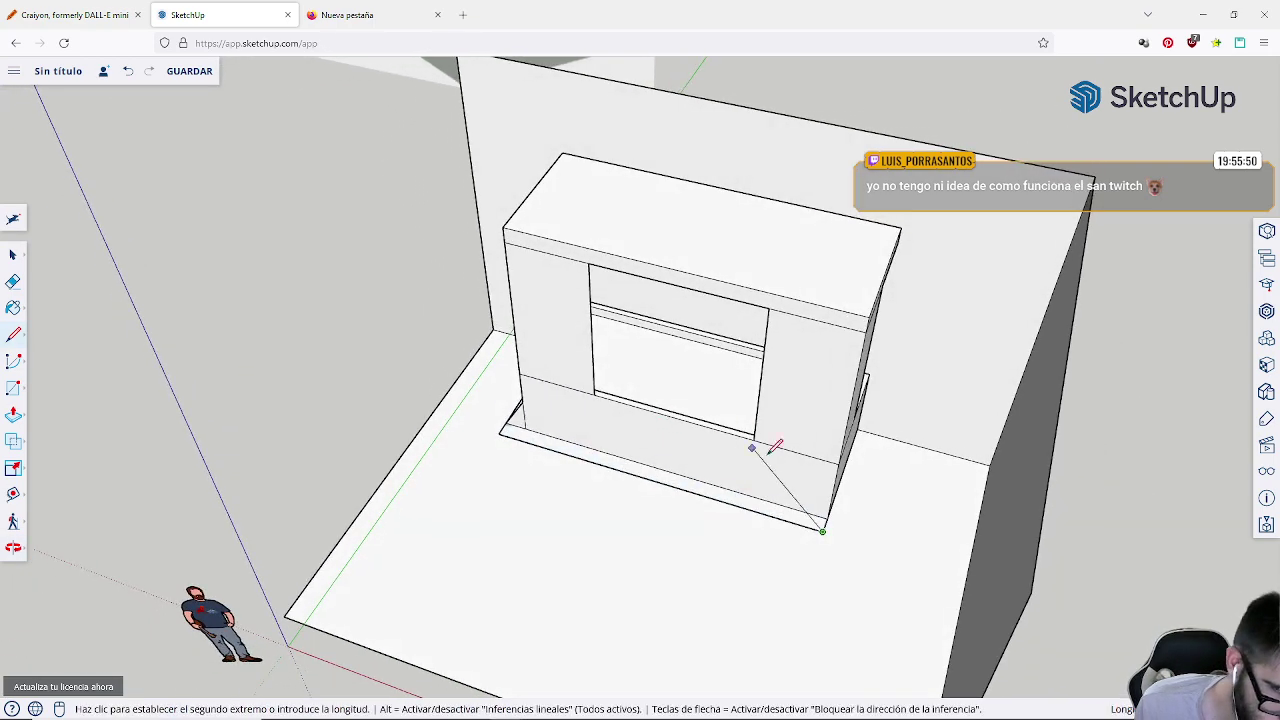
left_click(838, 536)
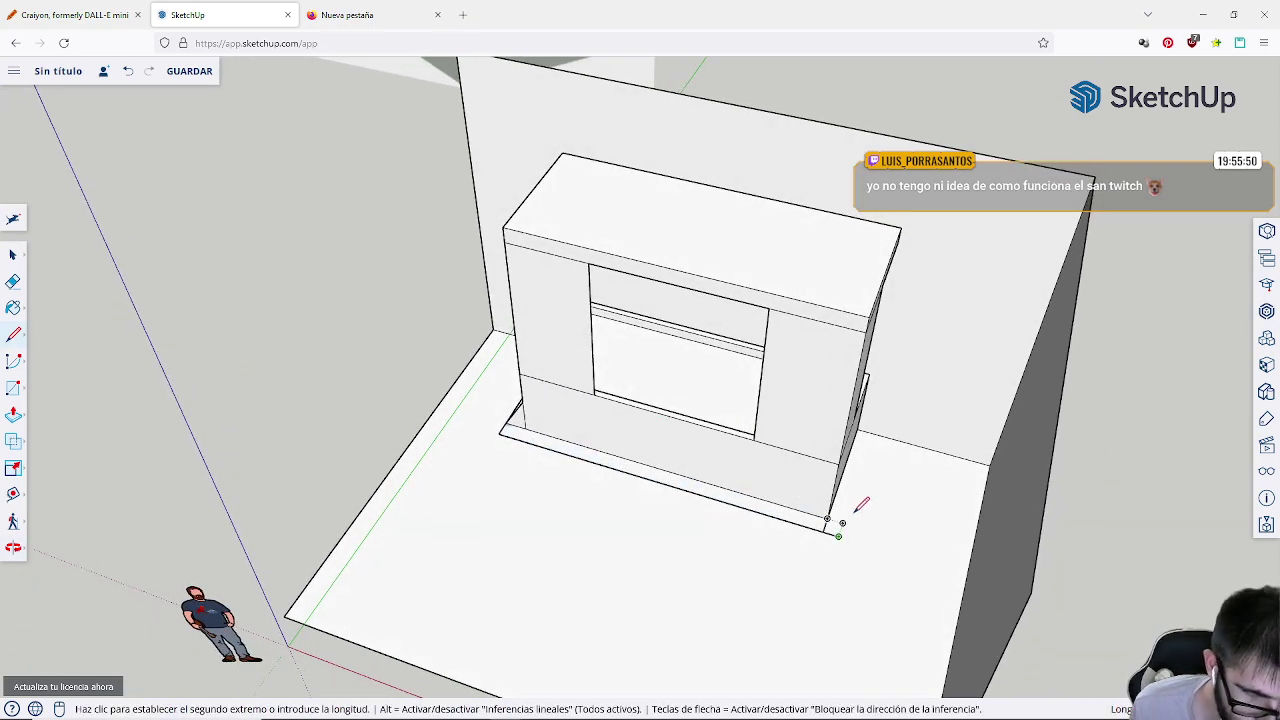
left_click(871, 433)
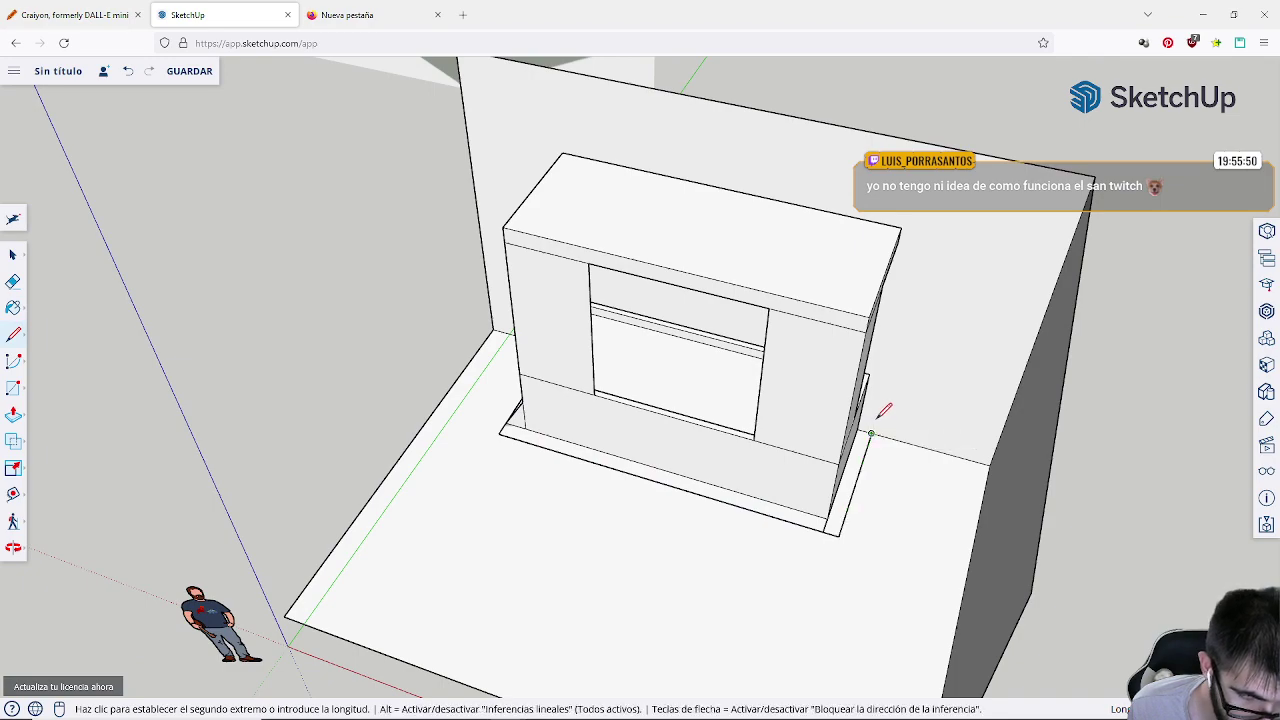
middle_click_drag(884, 410, 855, 283)
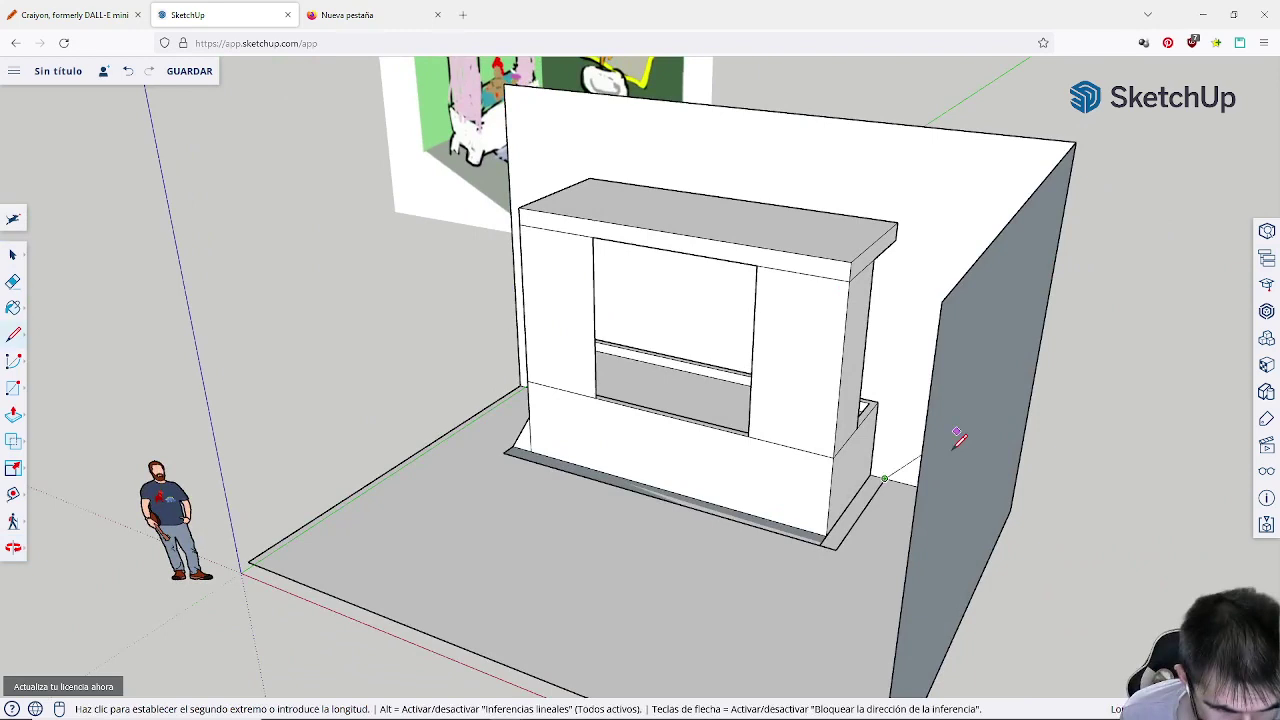
Step: Draw slanted lines from the opposite short end's vertical corner edges down to the strip's outer corners
left_click(884, 478)
middle_click_drag(813, 576, 804, 423)
left_click(828, 482)
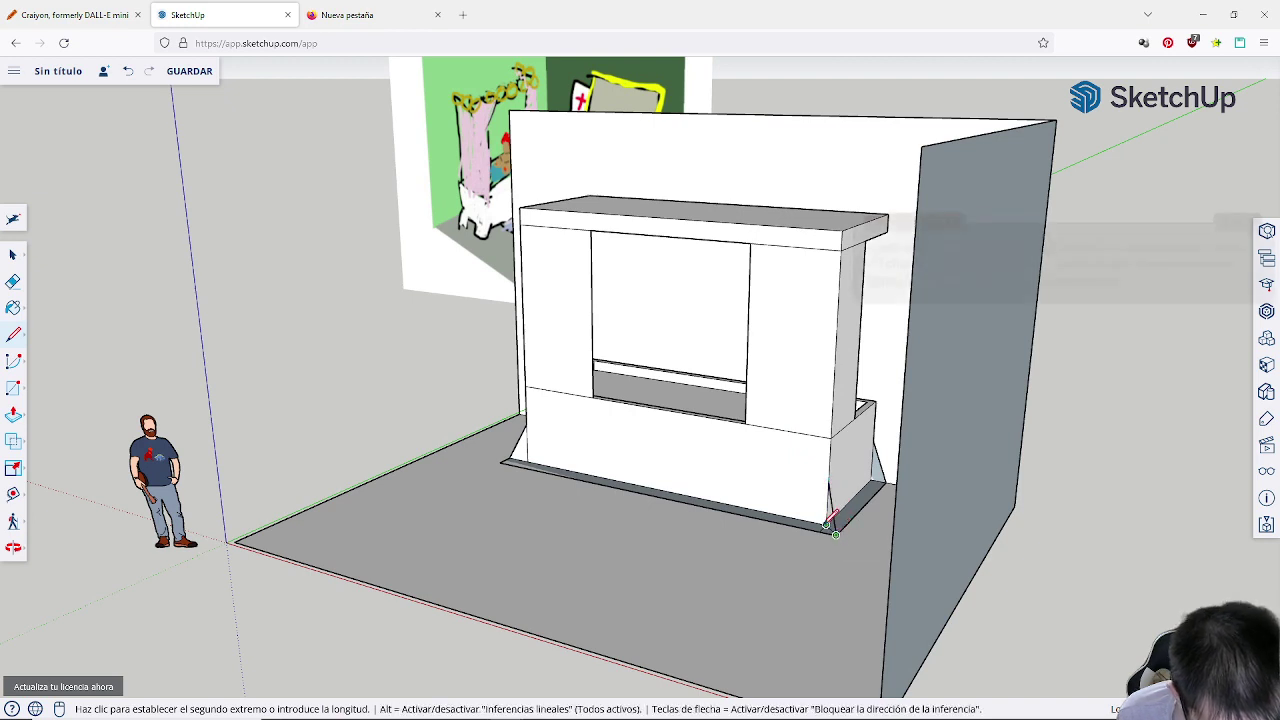
left_click(833, 530)
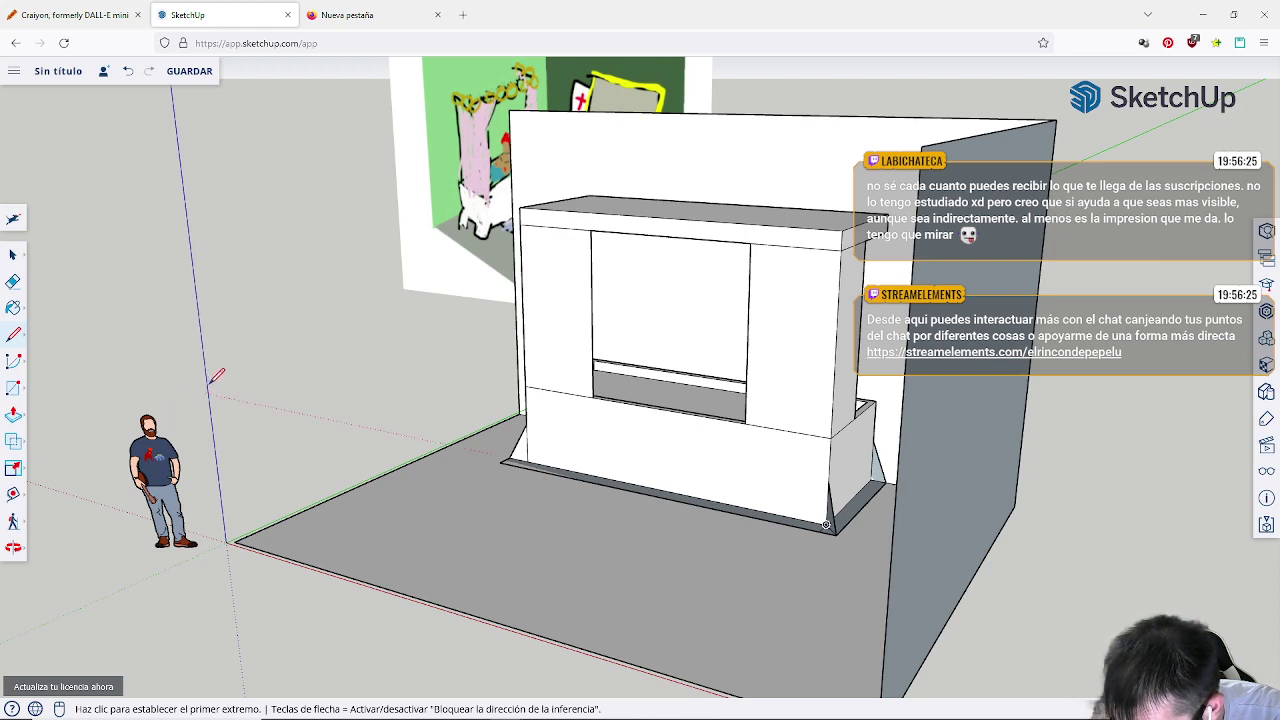
Step: Shape a pyramid-like foot at the first front corner with lines from the corner edge to the strip's outer corner and front edge
left_click(13, 258)
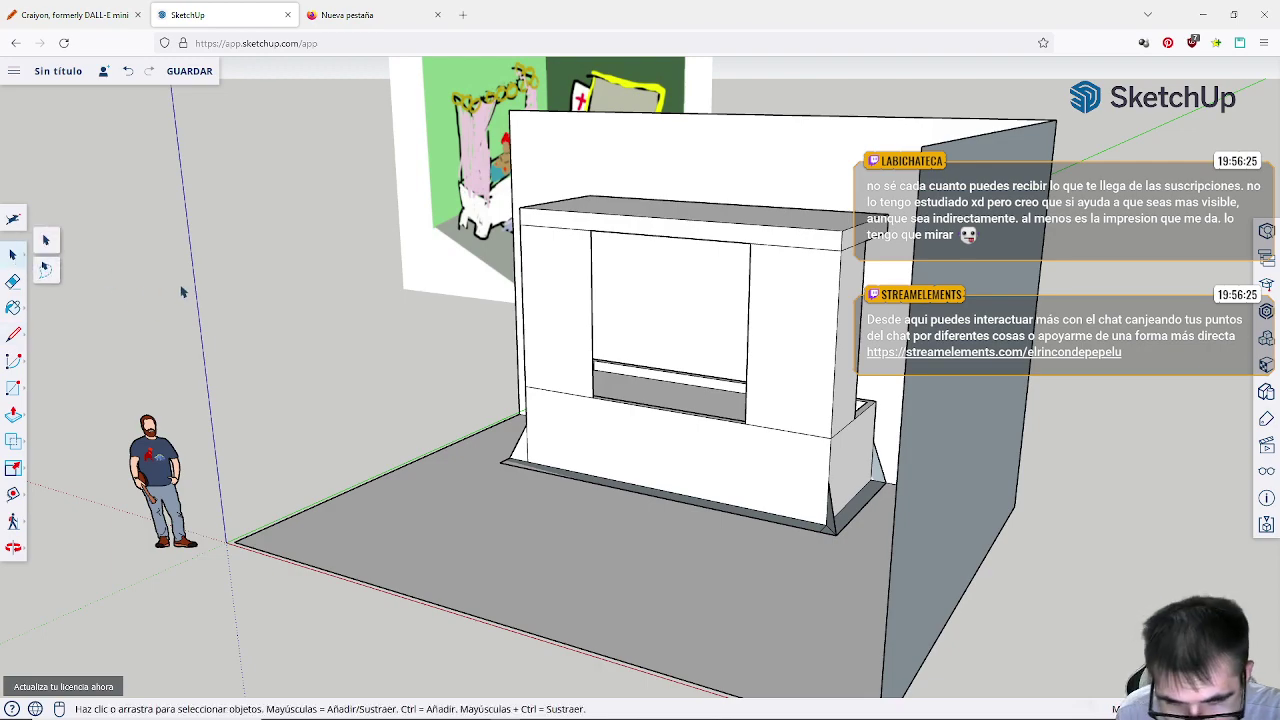
middle_click_drag(351, 340, 931, 549)
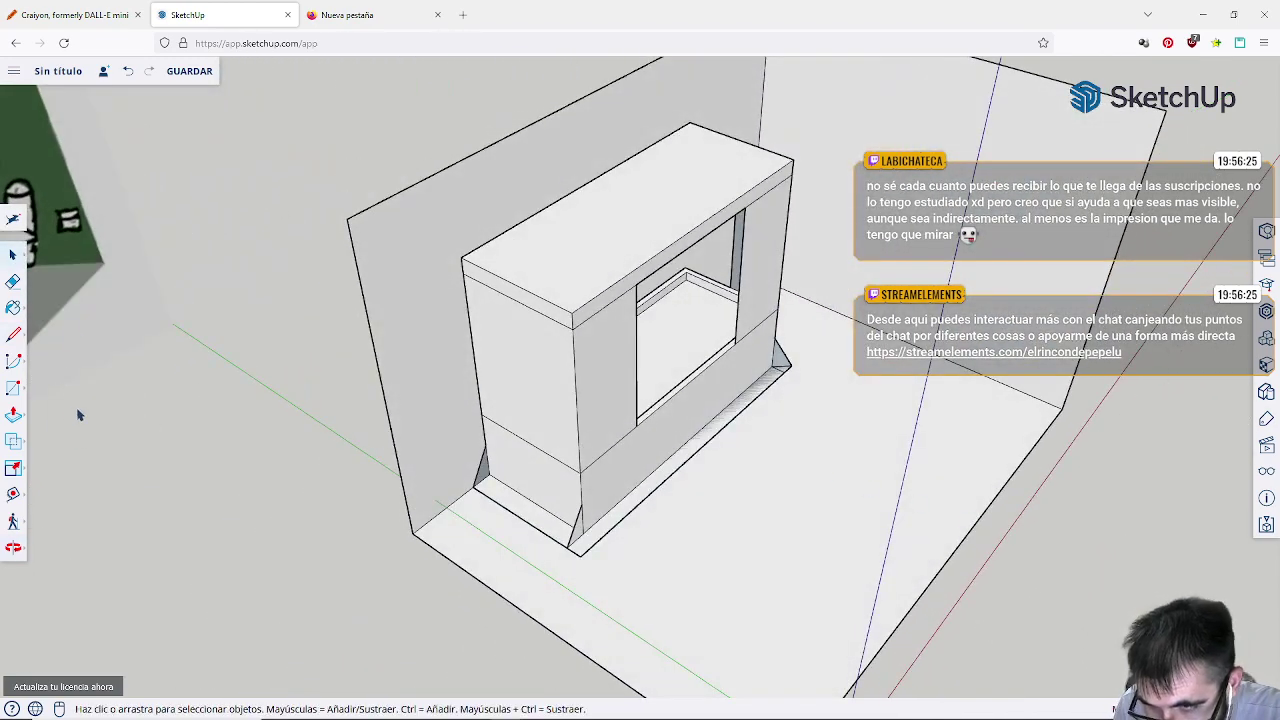
left_click(14, 336)
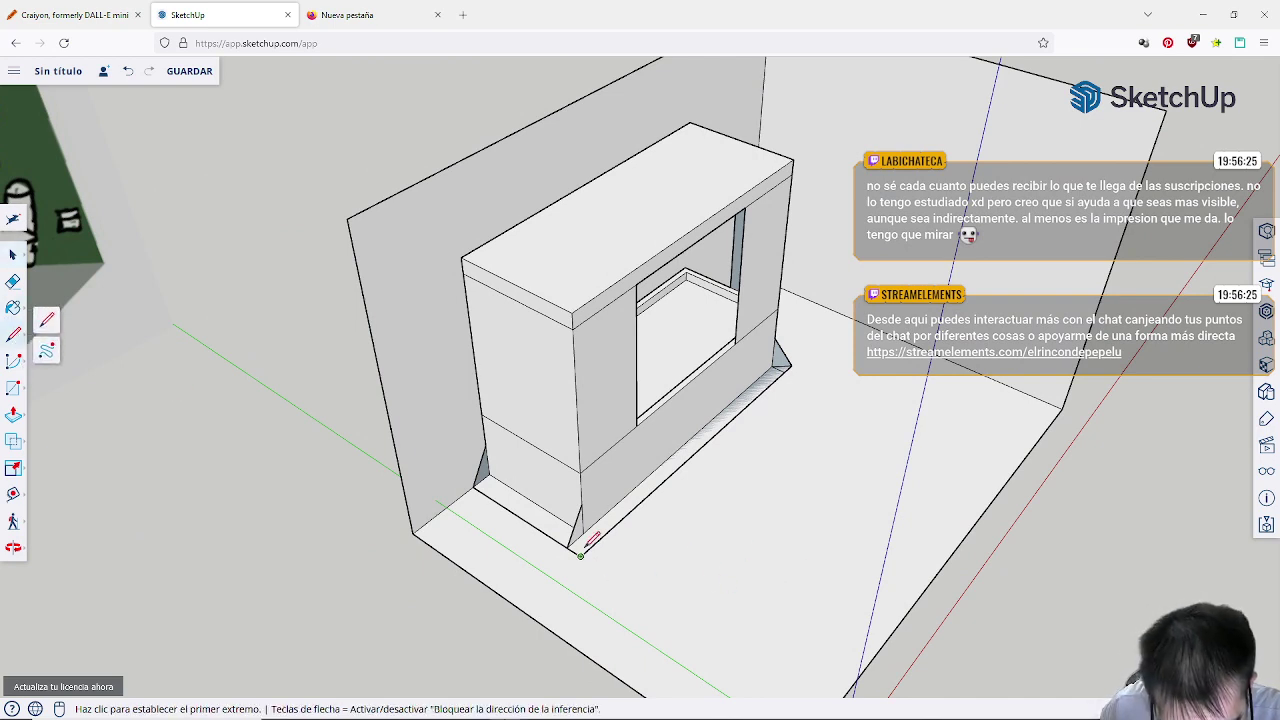
left_click(581, 506)
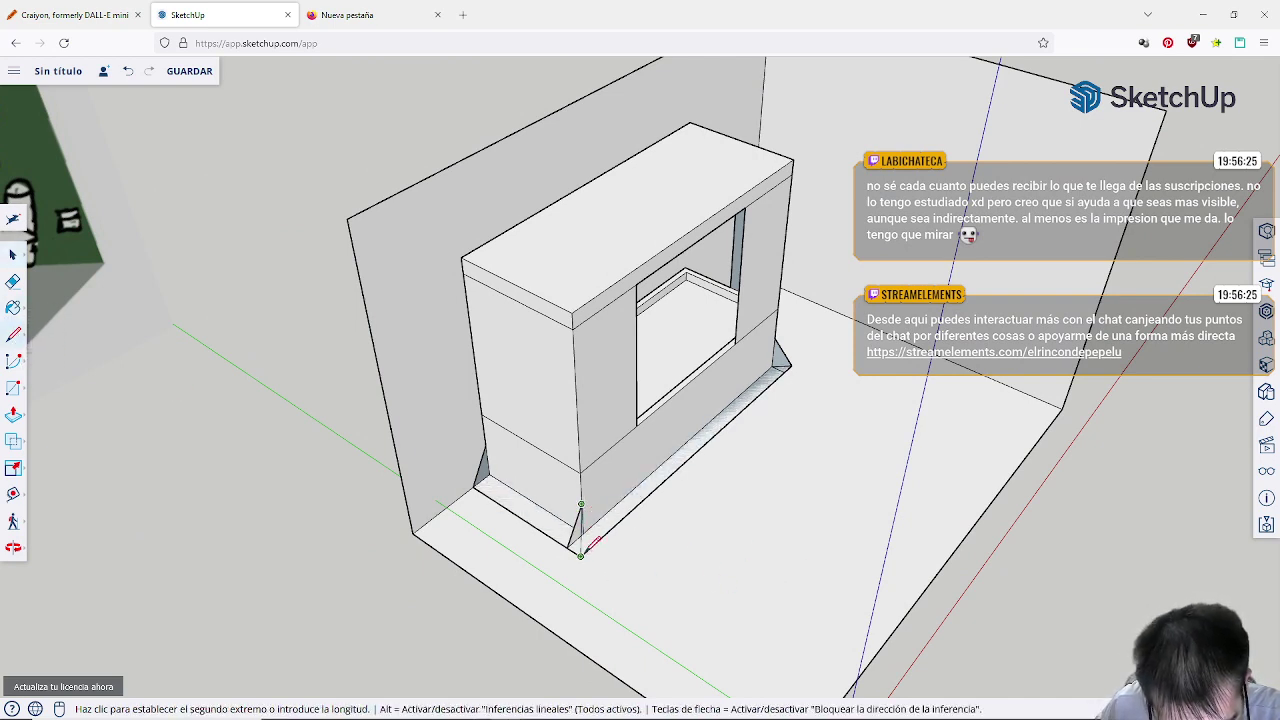
left_click(588, 548)
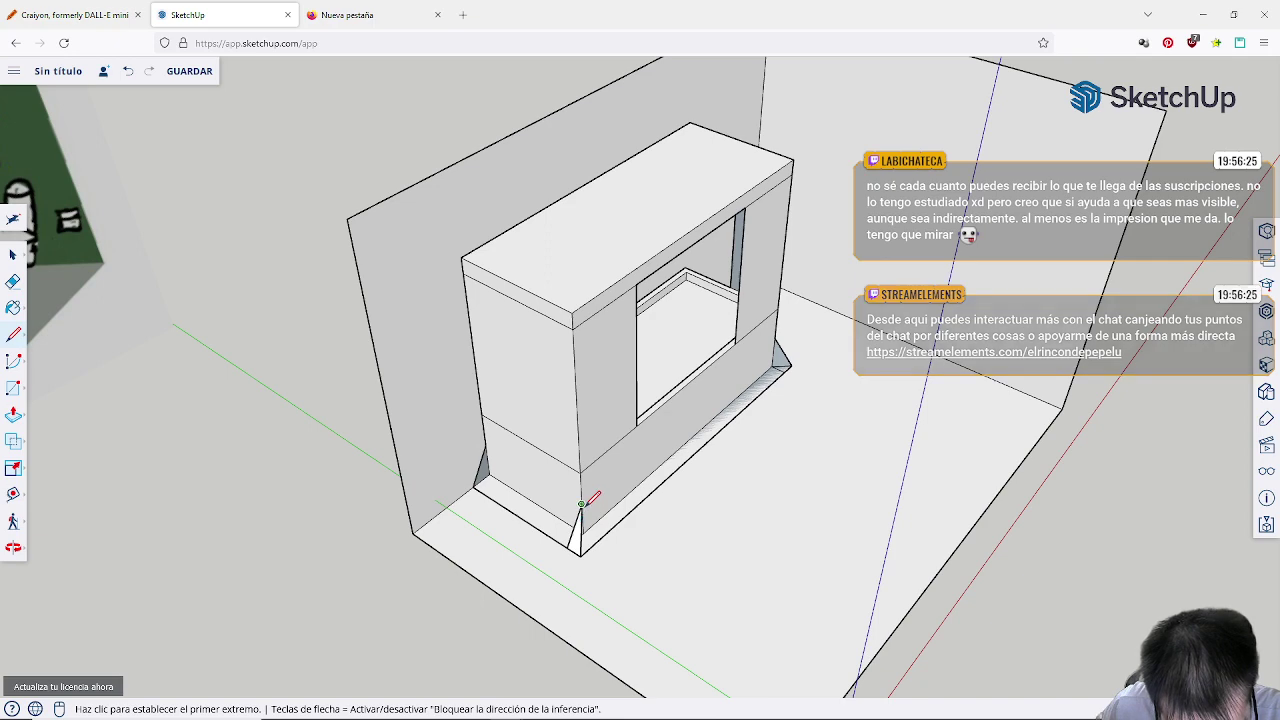
left_click(583, 512)
middle_click_drag(588, 514, 550, 518)
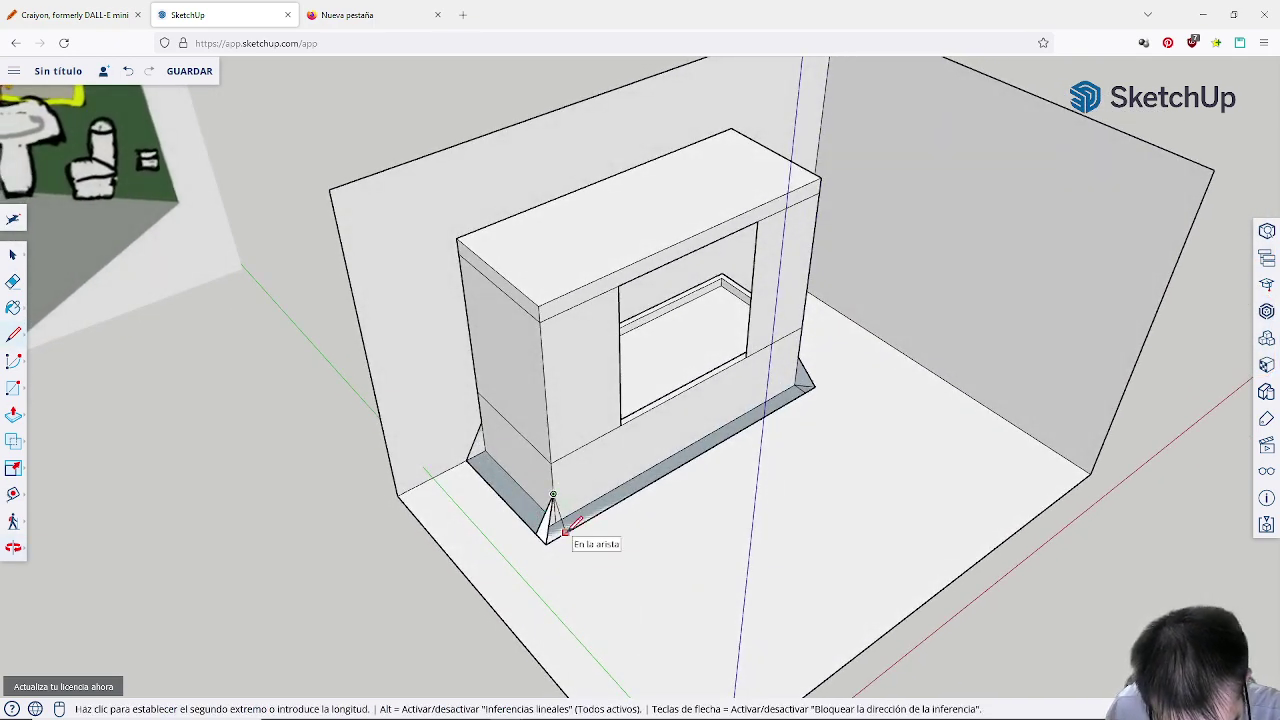
left_click(565, 532)
middle_click_drag(551, 482, 481, 443)
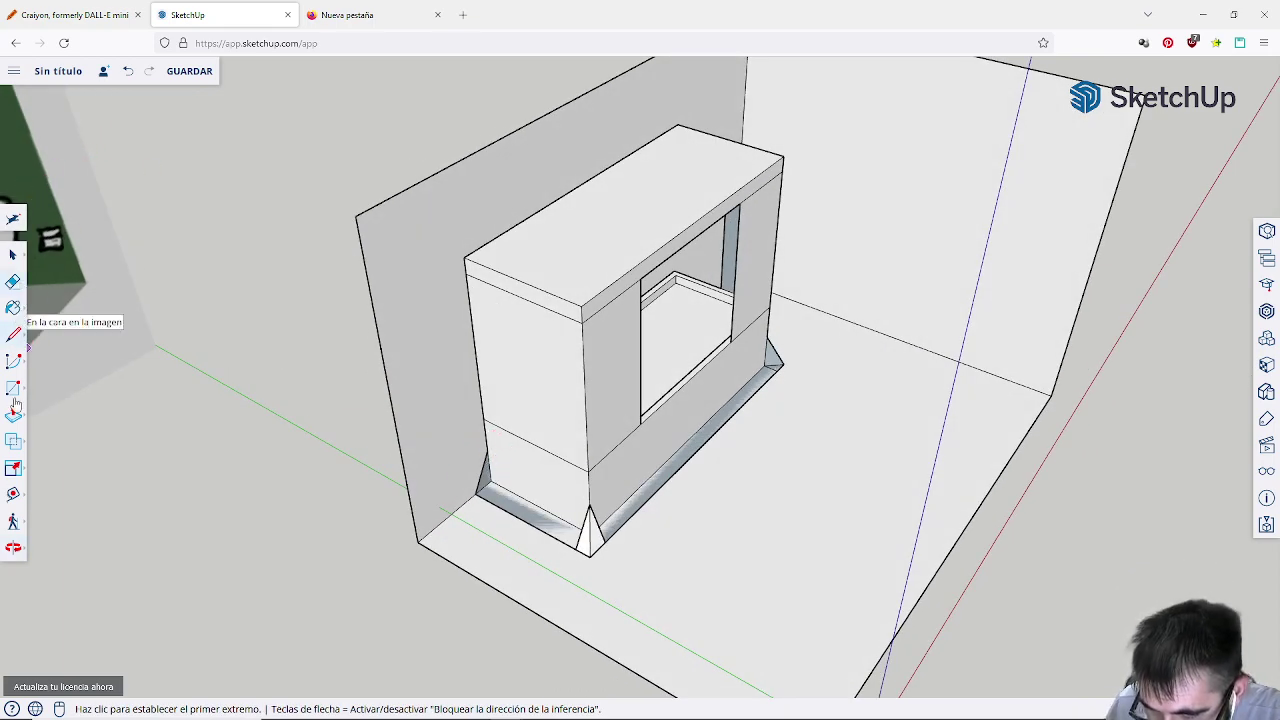
Step: Erase the strip's outer edges along the first short end and the long front side, leaving the corner feet
left_click(13, 282)
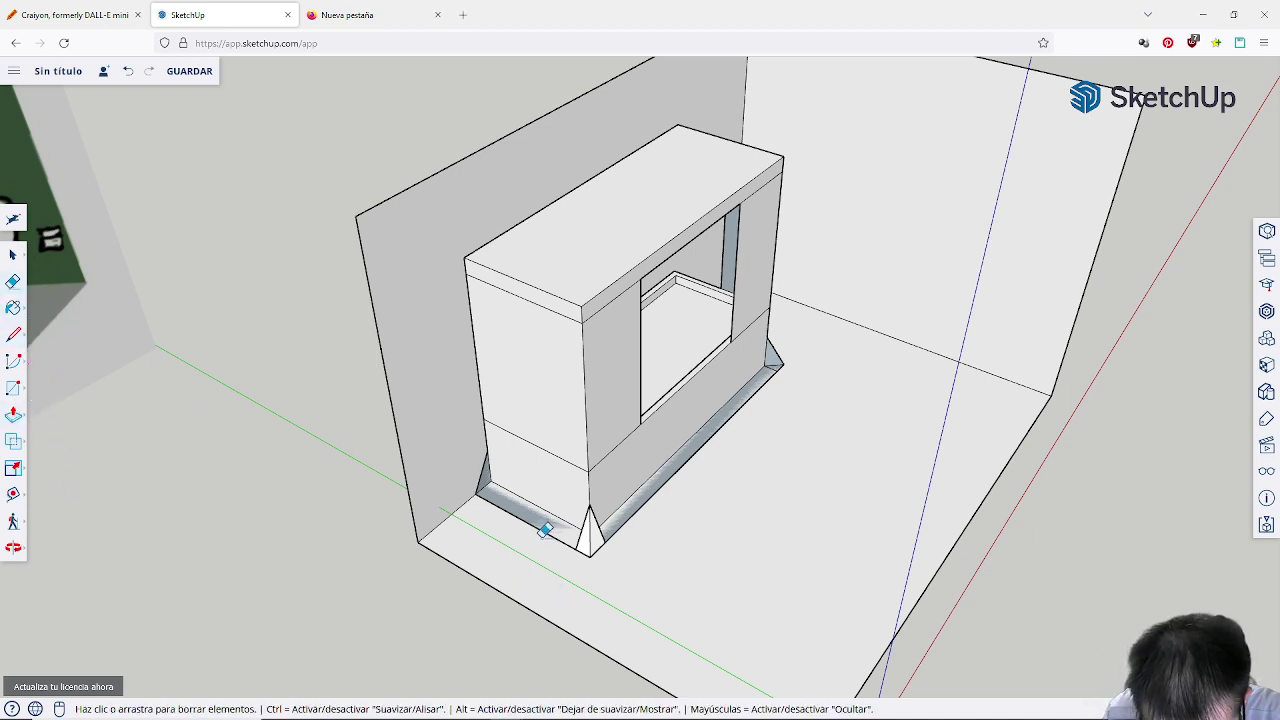
left_click_drag(547, 535, 558, 530)
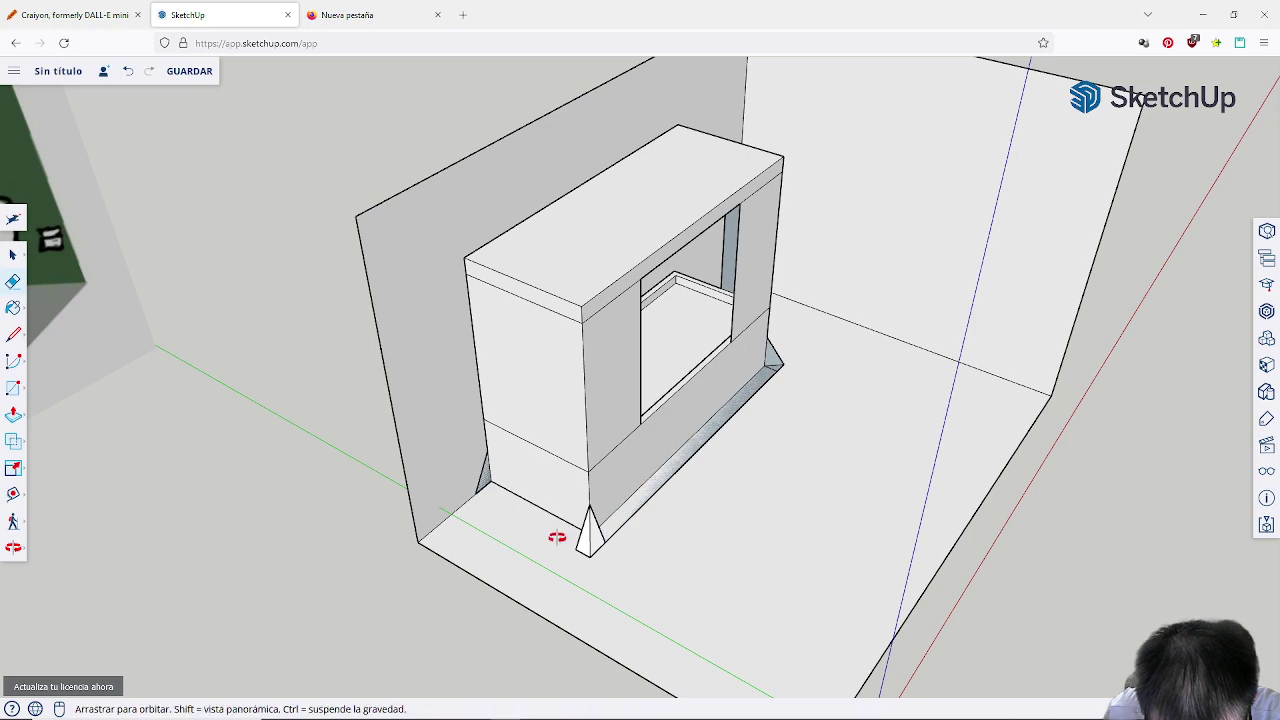
mouse_move(557, 531)
middle_mouse_down()
mouse_move(866, 529)
mouse_move(960, 497)
mouse_move(848, 505)
middle_mouse_up()
scroll(848, 505, "up", 3)
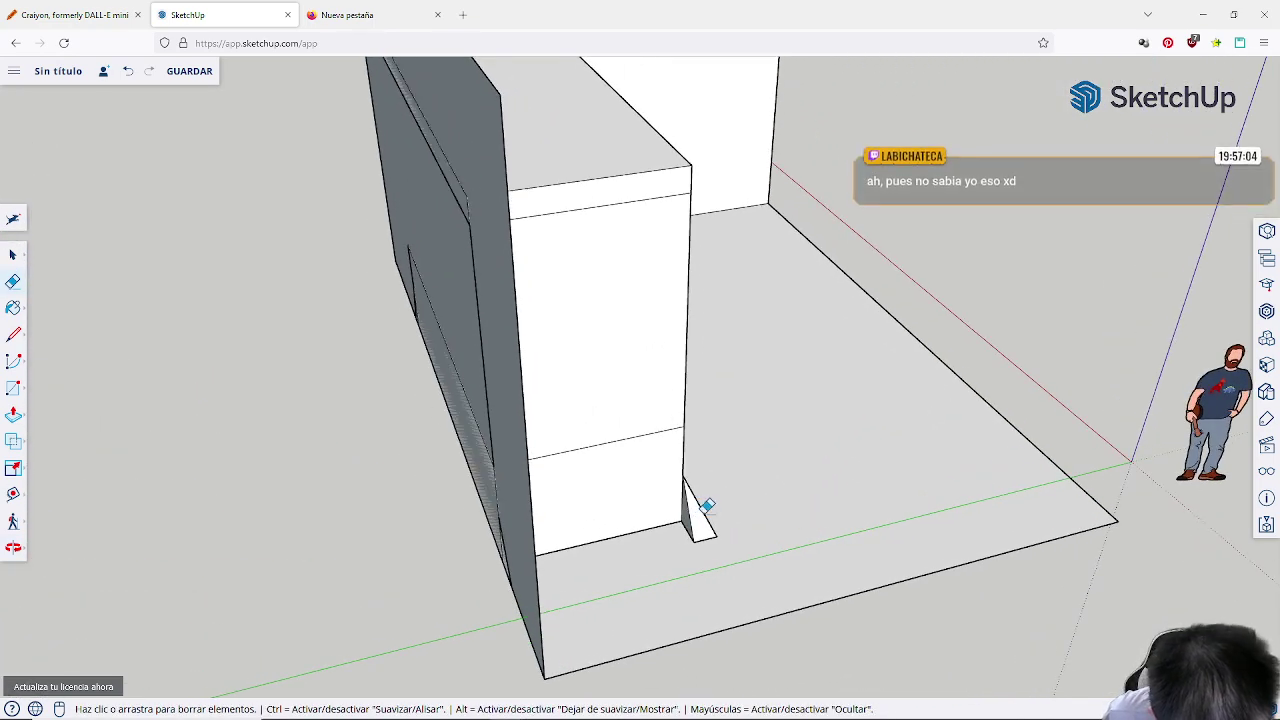
mouse_move(697, 508)
middle_mouse_down()
mouse_move(709, 543)
mouse_move(588, 622)
mouse_move(772, 562)
mouse_move(526, 583)
mouse_move(537, 546)
middle_mouse_up()
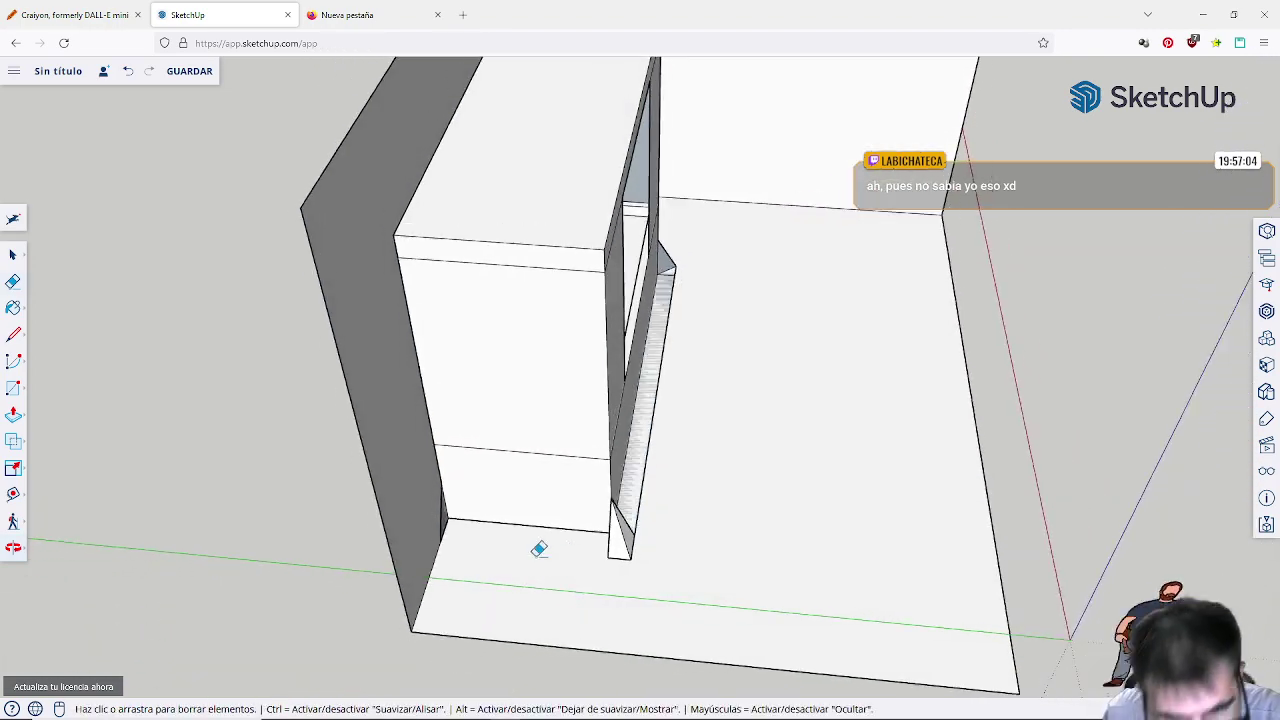
mouse_move(741, 445)
middle_mouse_down()
mouse_move(624, 446)
mouse_move(323, 569)
mouse_move(816, 418)
mouse_move(737, 377)
mouse_move(543, 371)
mouse_move(420, 306)
mouse_move(457, 329)
mouse_move(624, 336)
middle_mouse_up()
left_click(643, 444)
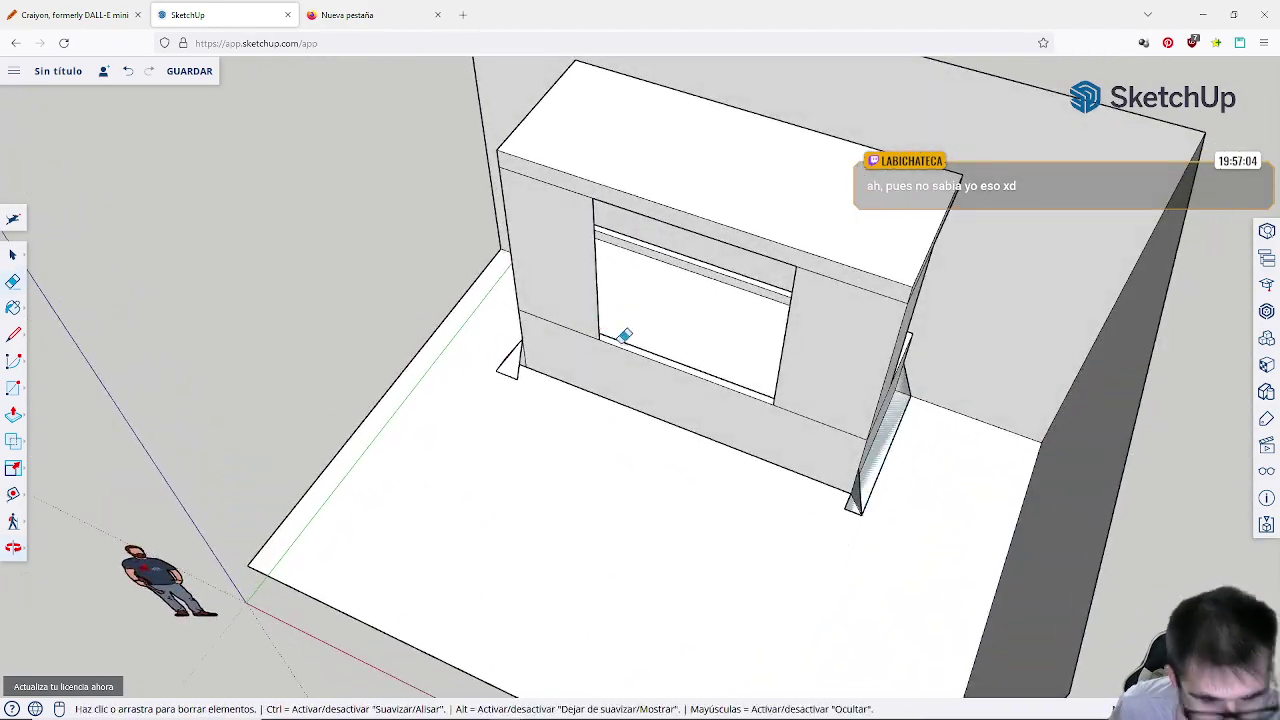
Step: Shape a matching pyramid-like foot at the other front corner with slanted lines down to the floor strip
left_click(14, 335)
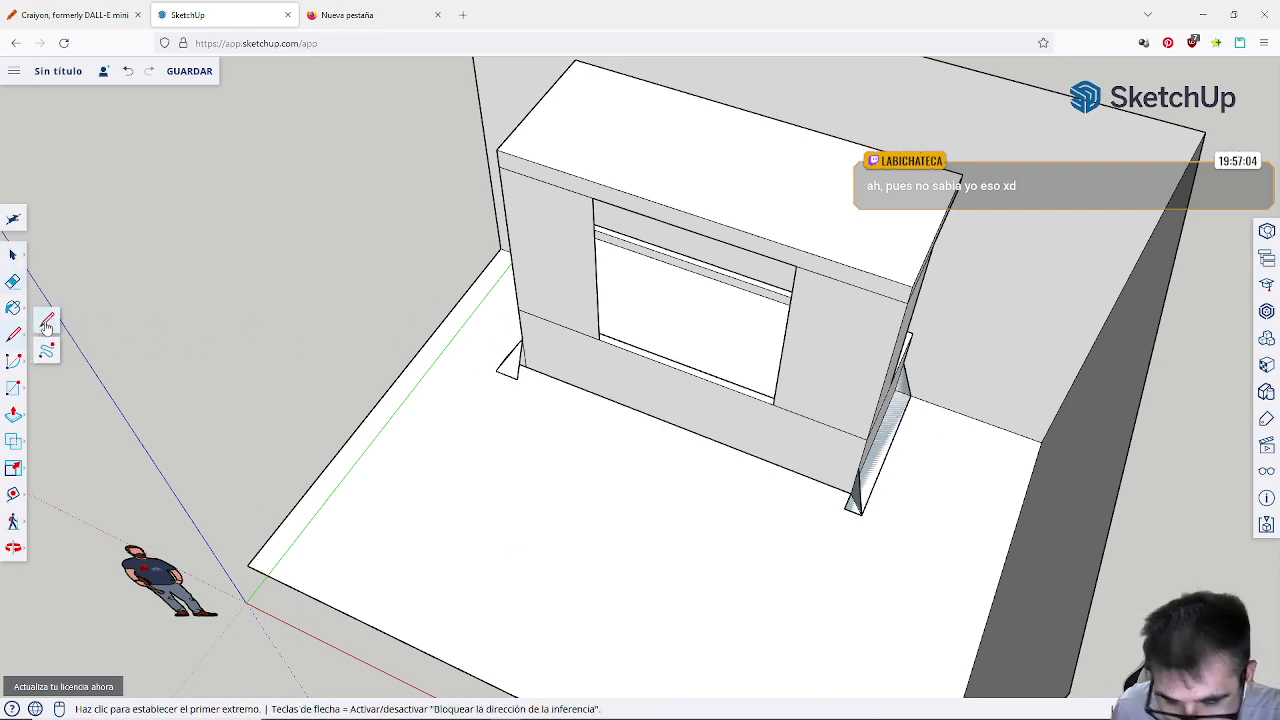
left_click(46, 324)
left_click(845, 507)
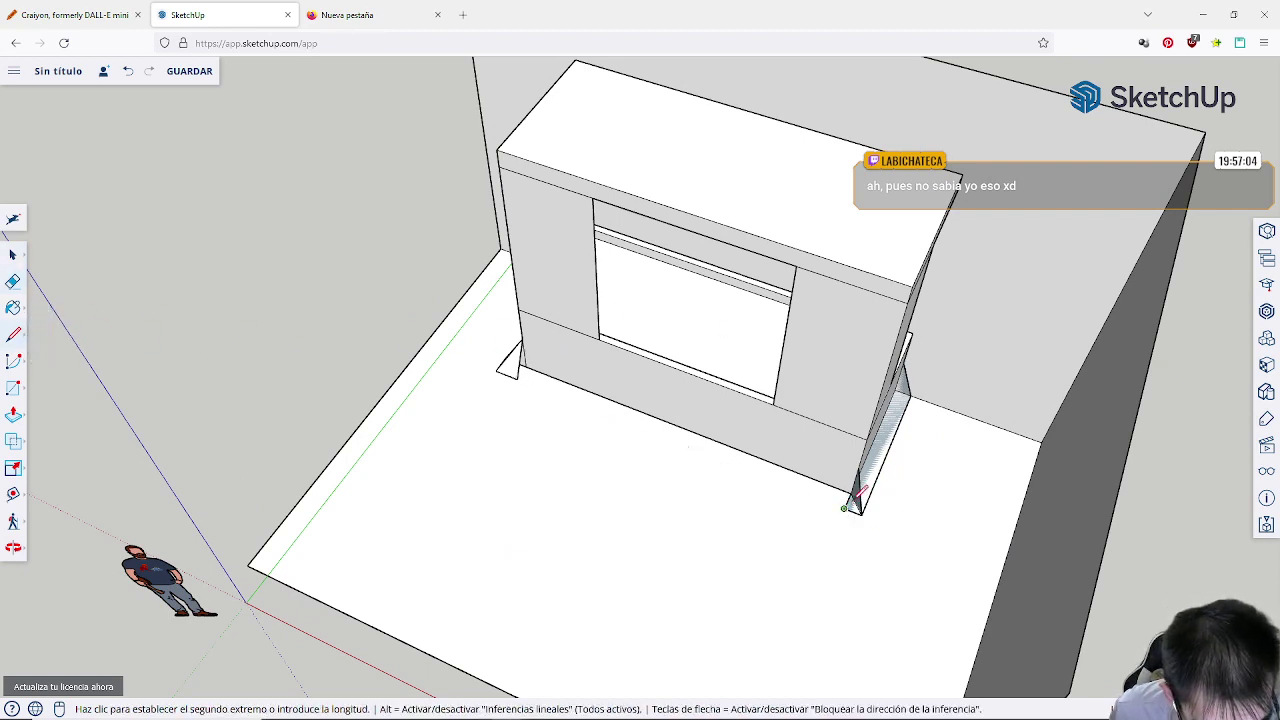
left_click(858, 466)
middle_click_drag(860, 462, 802, 482)
scroll(910, 398, "up", 5)
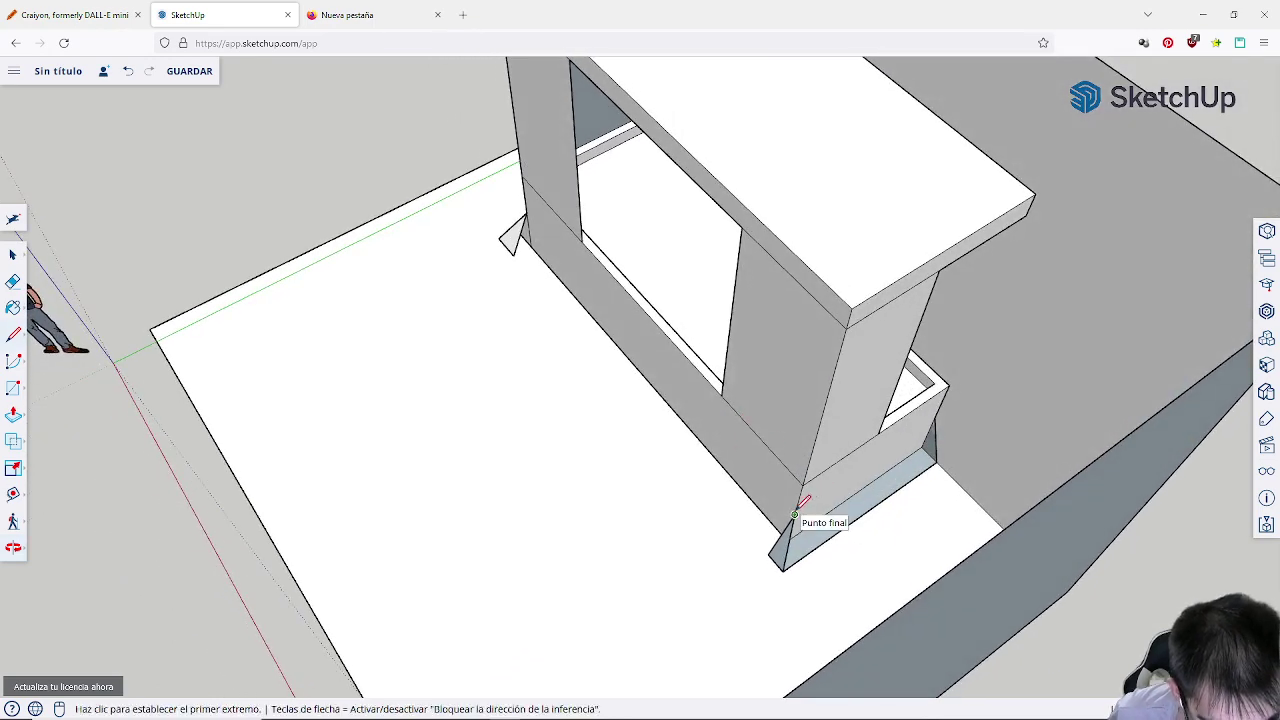
left_click(794, 515)
key("Escape")
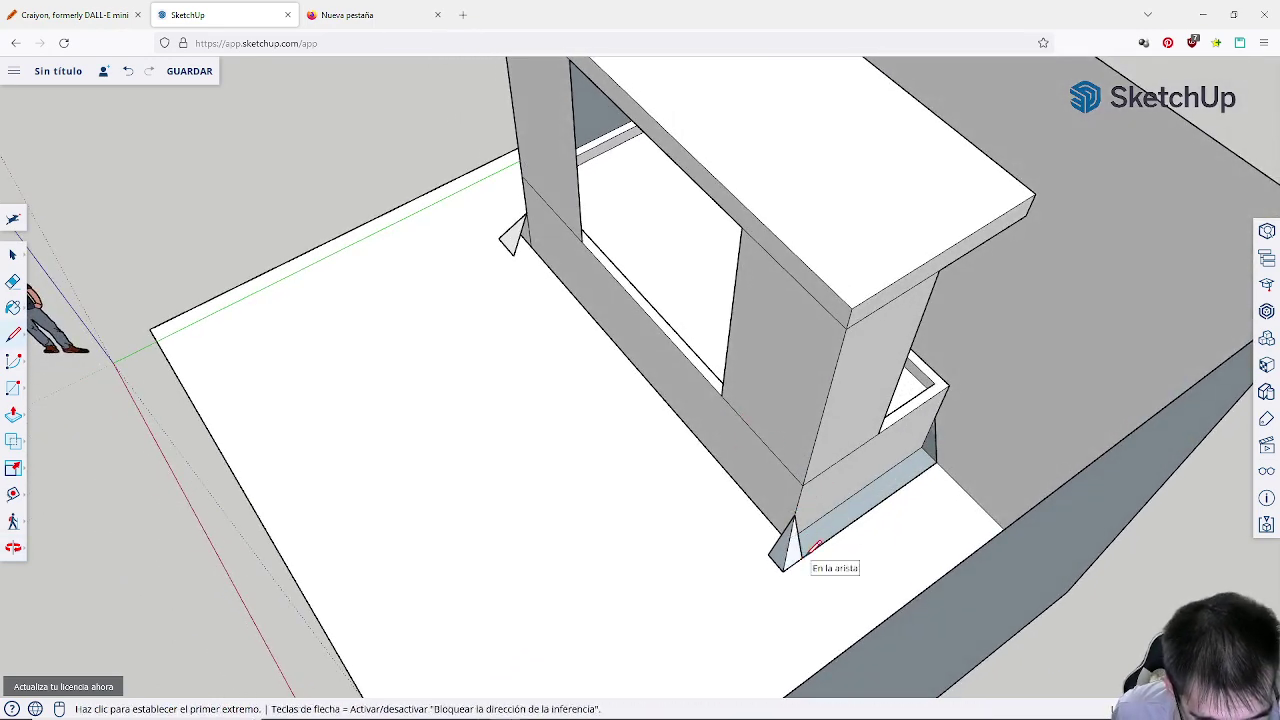
Step: Erase the floor strip's remaining outer edge along the second short end of the tub, leaving separate corner feet
middle_click_drag(805, 530, 556, 311)
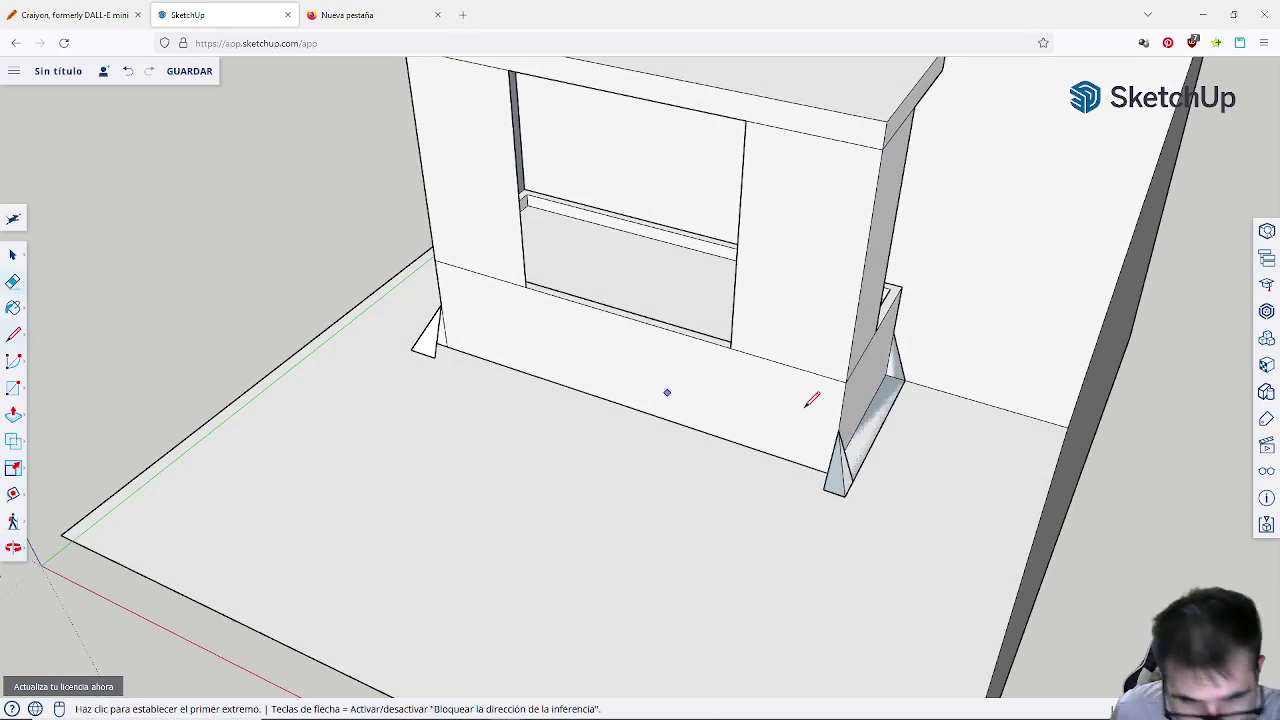
left_click(13, 283)
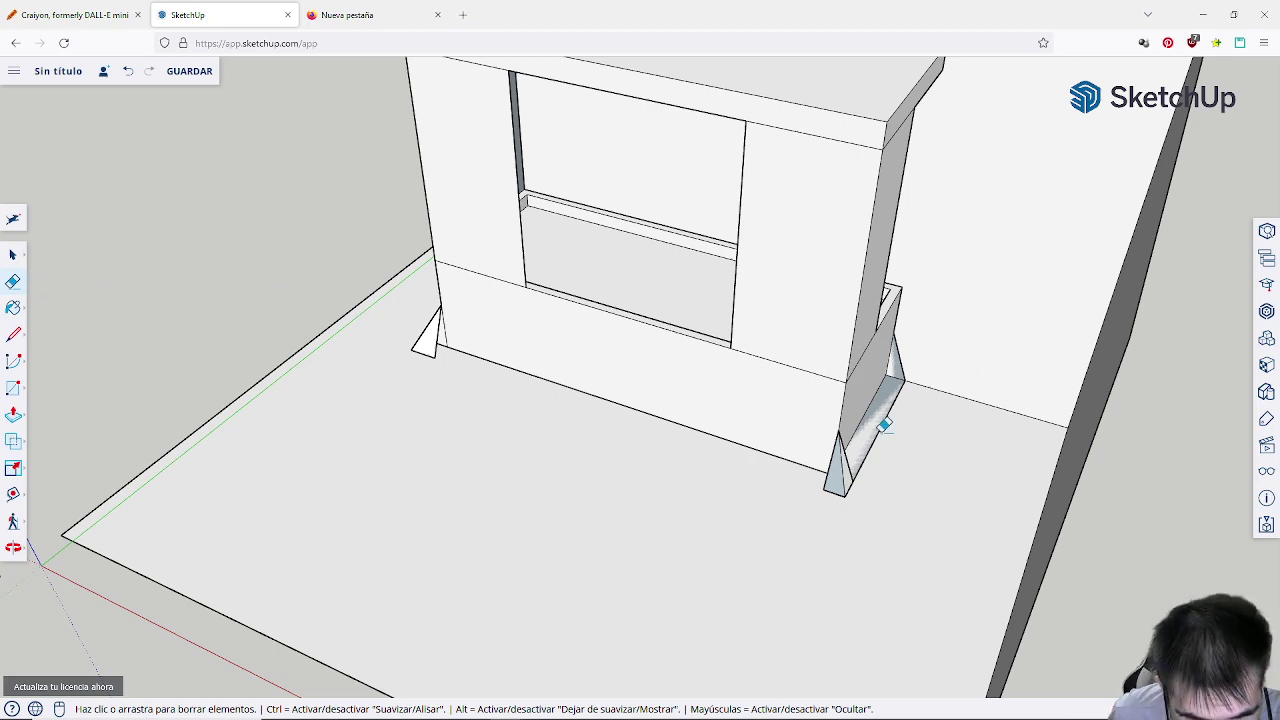
left_click(886, 433)
mouse_move(894, 434)
middle_mouse_down()
mouse_move(863, 480)
mouse_move(1041, 504)
mouse_move(746, 520)
mouse_move(811, 523)
mouse_move(929, 394)
mouse_move(927, 407)
middle_mouse_up()
scroll(927, 407, "up", 3)
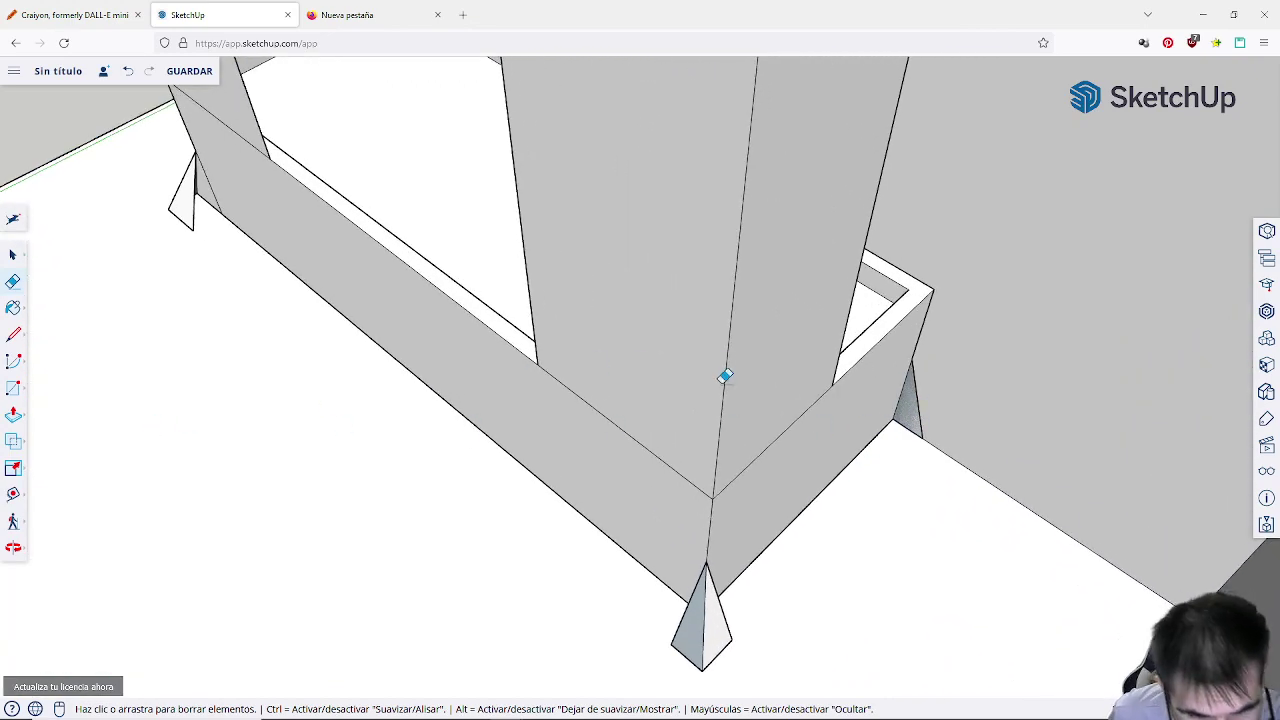
Step: Extrude the faces of the two rear corner feet slightly with Push/Pull to give them thickness
middle_click_drag(811, 471, 1082, 355)
scroll(1018, 463, "down", 6)
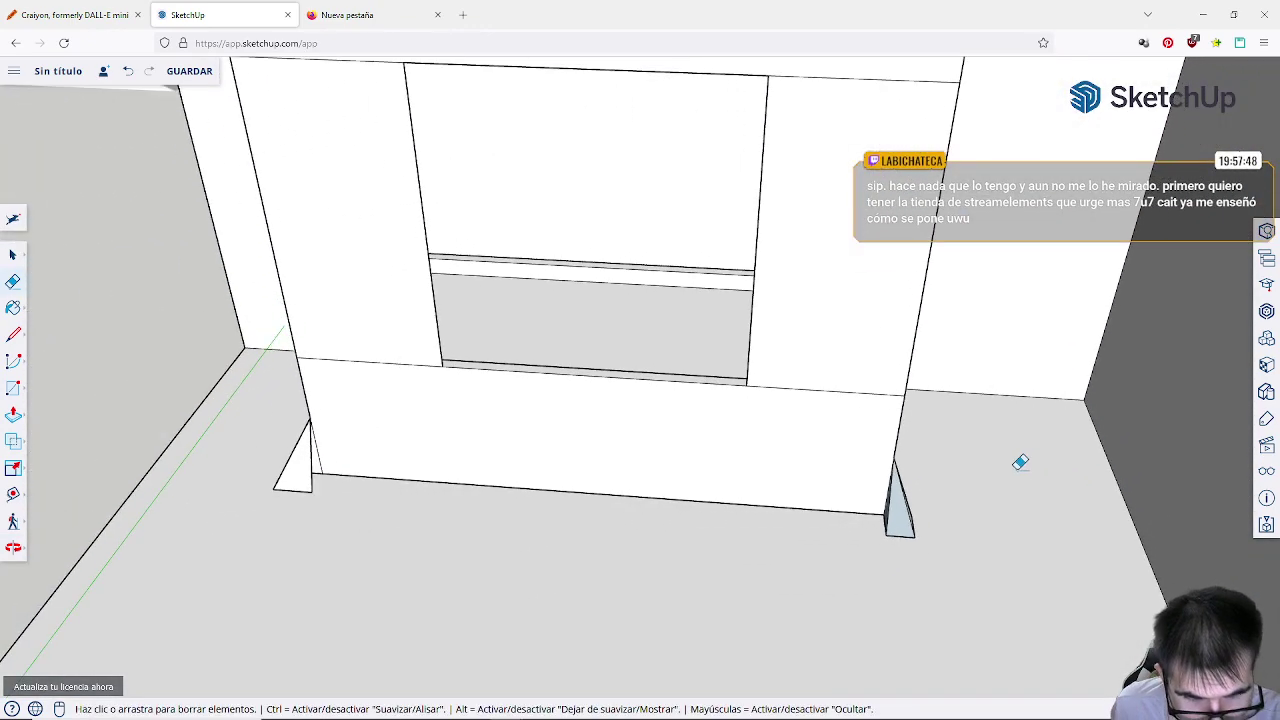
middle_click_drag(1020, 462, 796, 520)
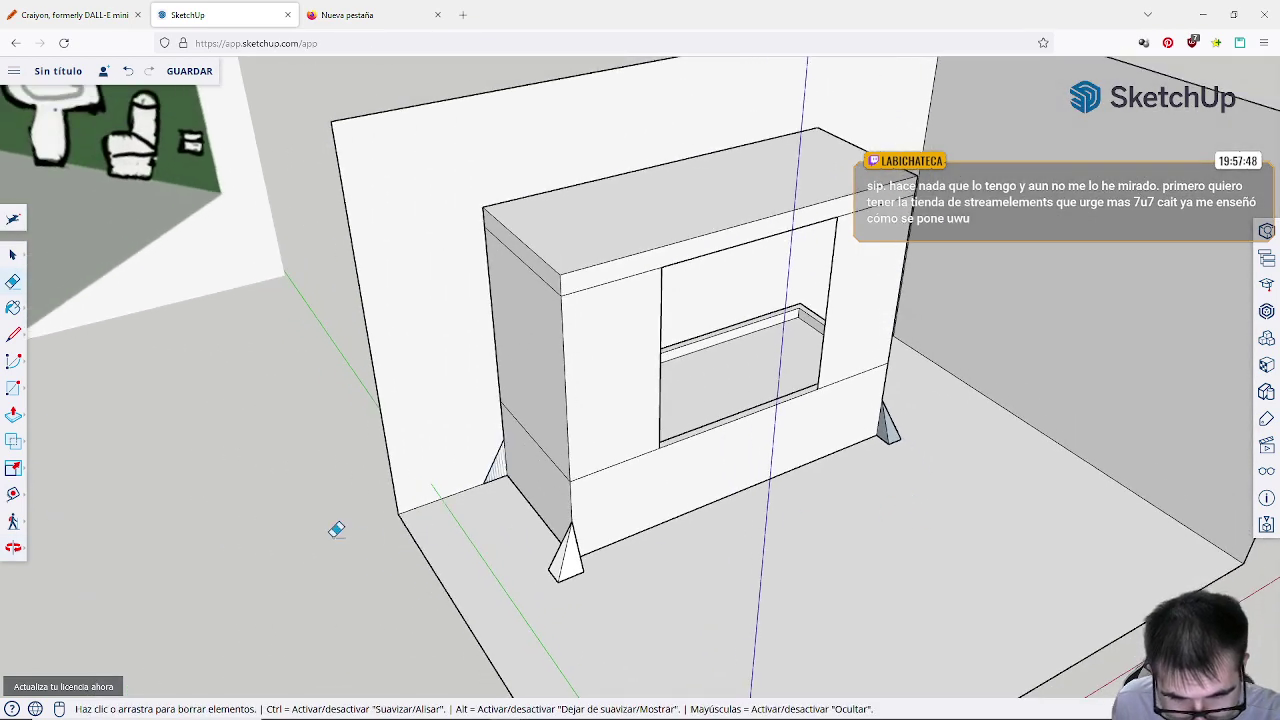
left_click(22, 418)
left_click(496, 478)
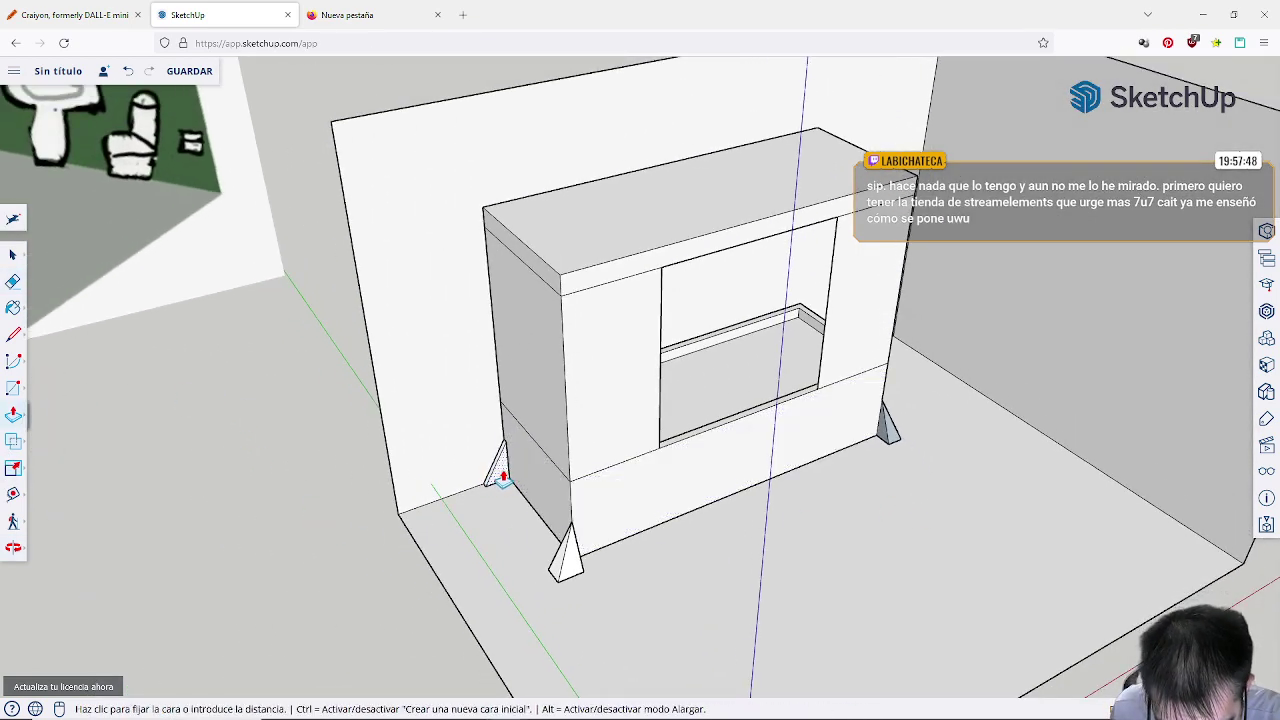
left_click(506, 480)
middle_click_drag(506, 480, 800, 506)
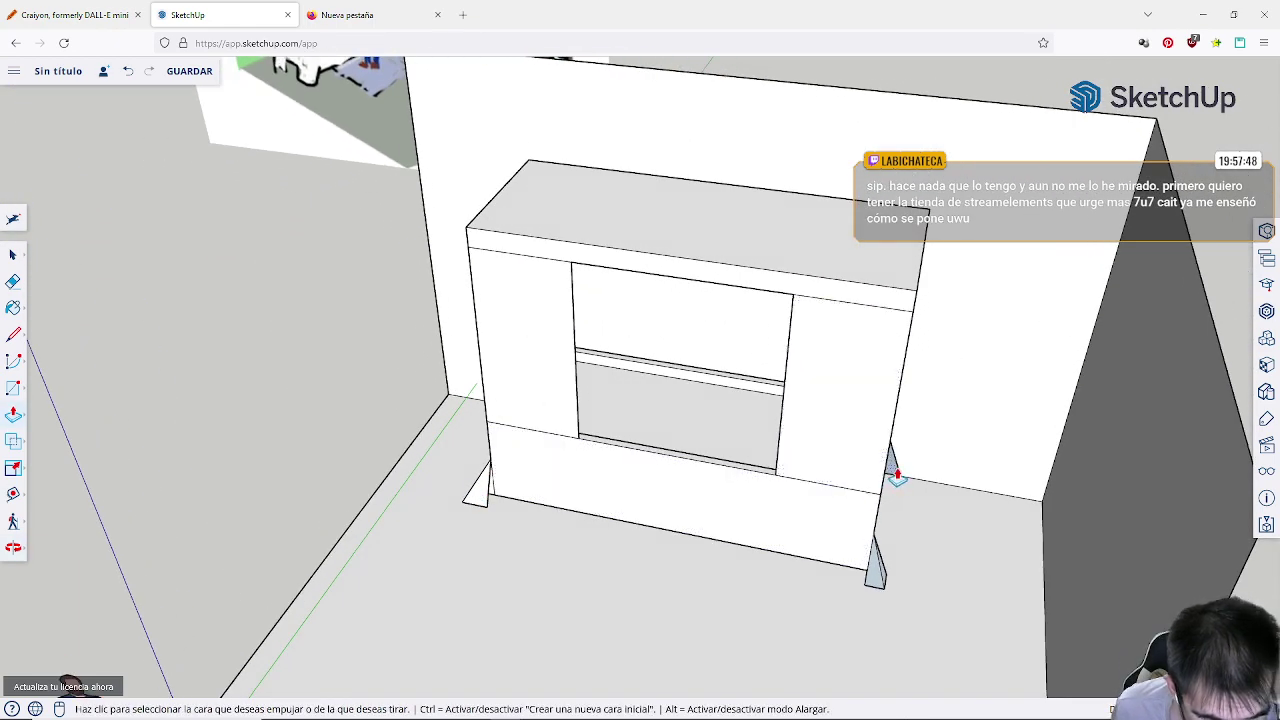
left_click(886, 481)
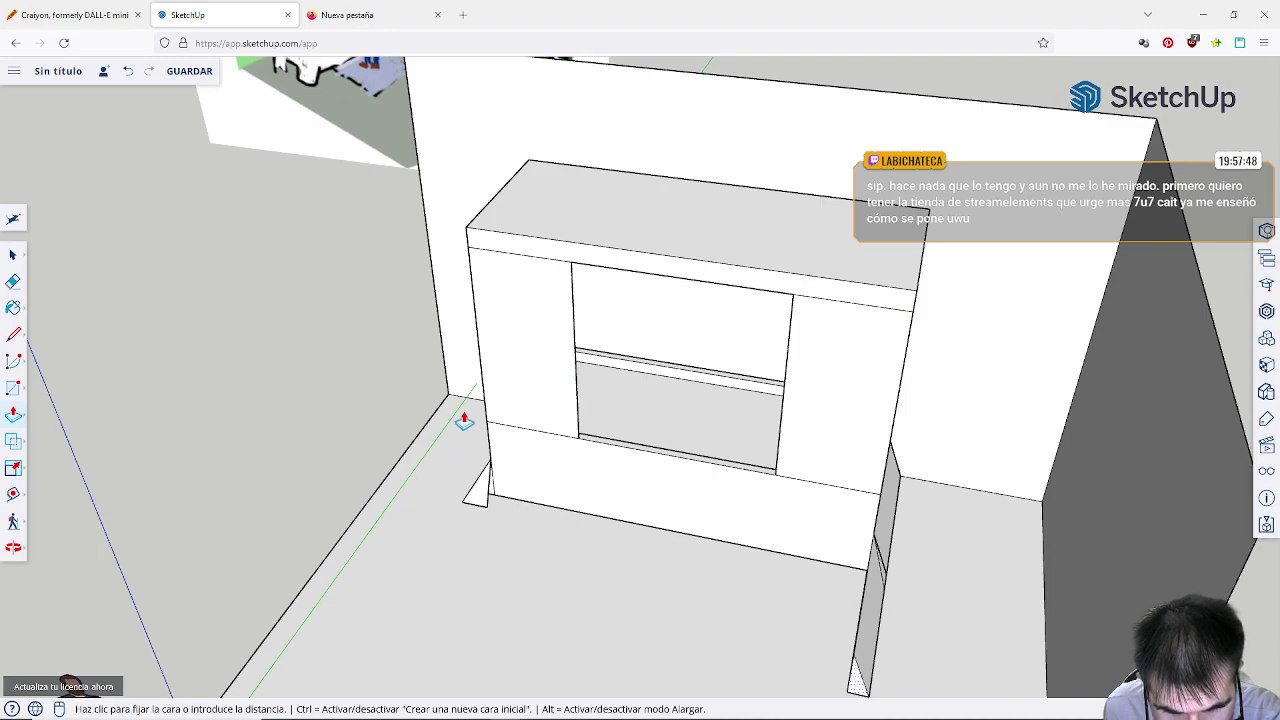
middle_click_drag(466, 417, 820, 466)
left_click(859, 490)
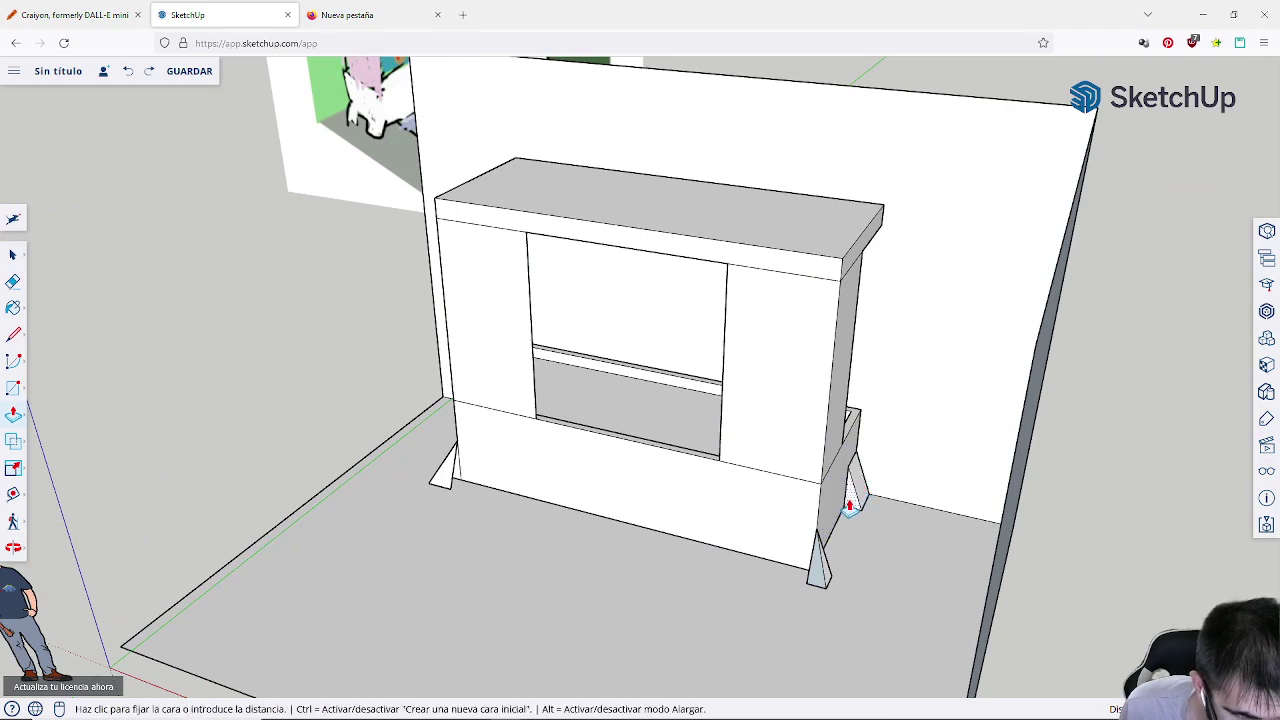
Step: Try to push/pull the second rear foot's side face again, using points on the tub's opposite end as the depth reference
left_click_drag(955, 496, 957, 463)
key("p")
left_click(853, 492)
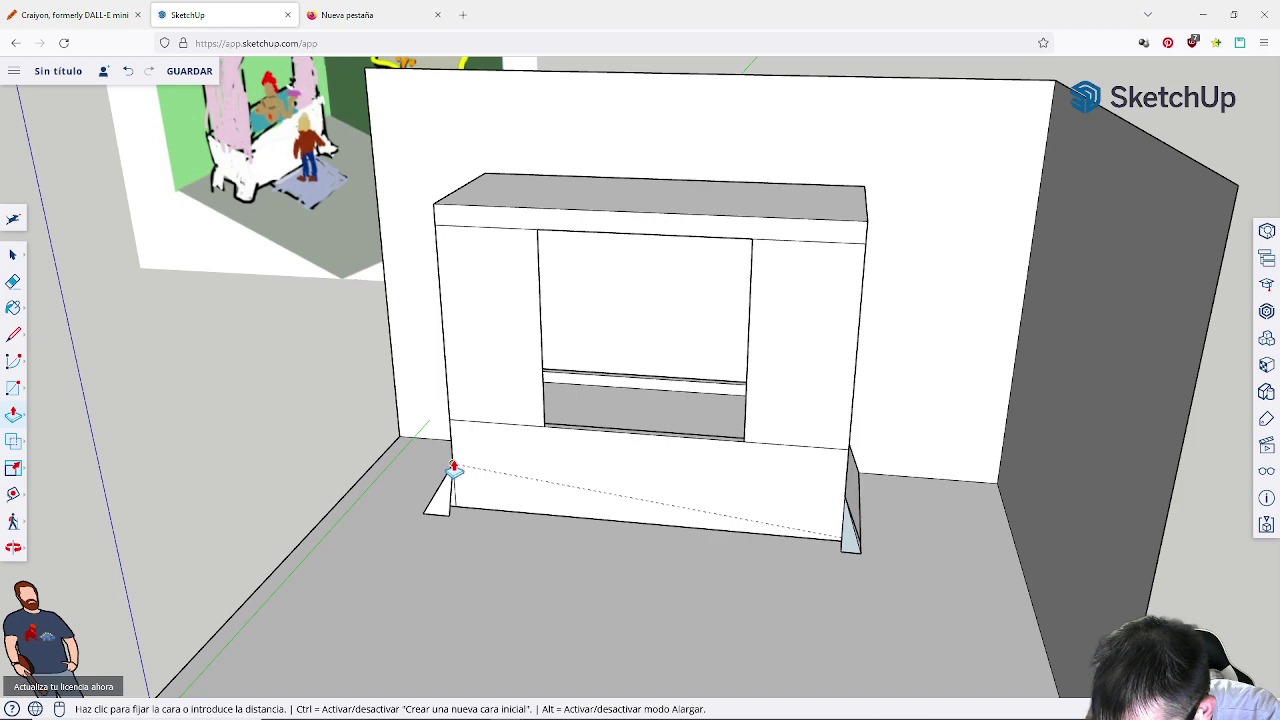
left_click(453, 468)
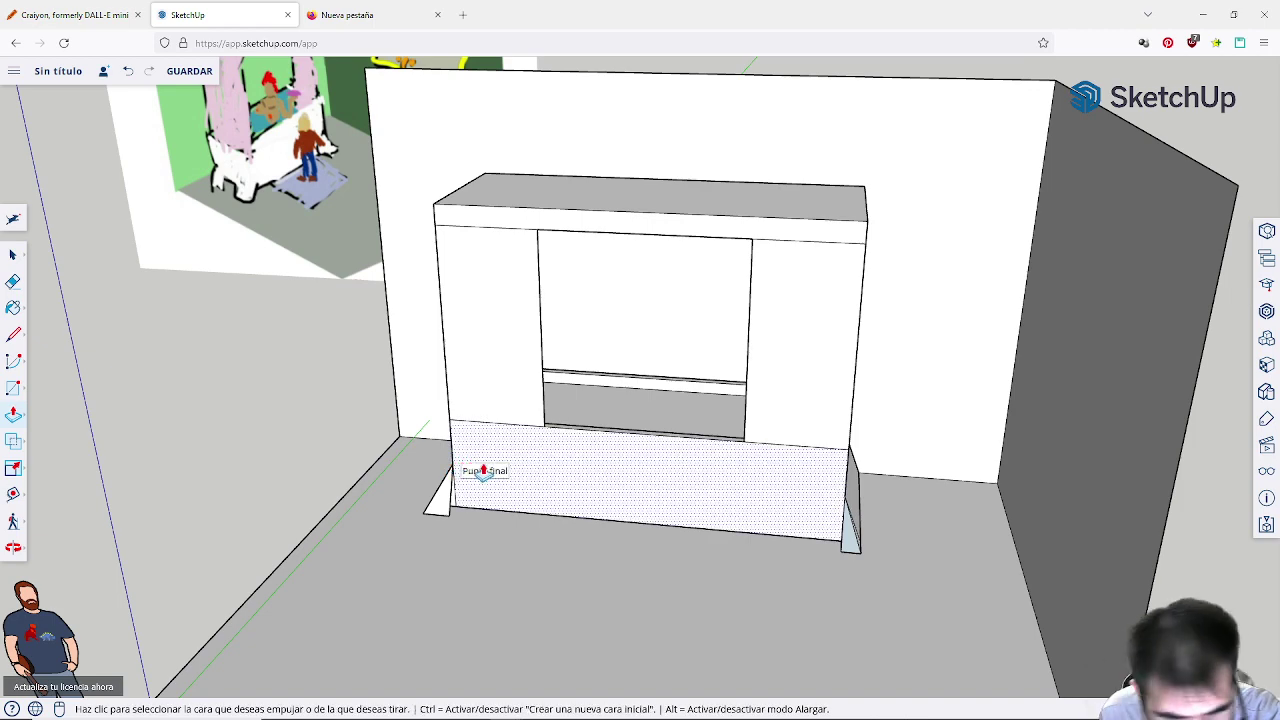
middle_click_drag(484, 470, 449, 471)
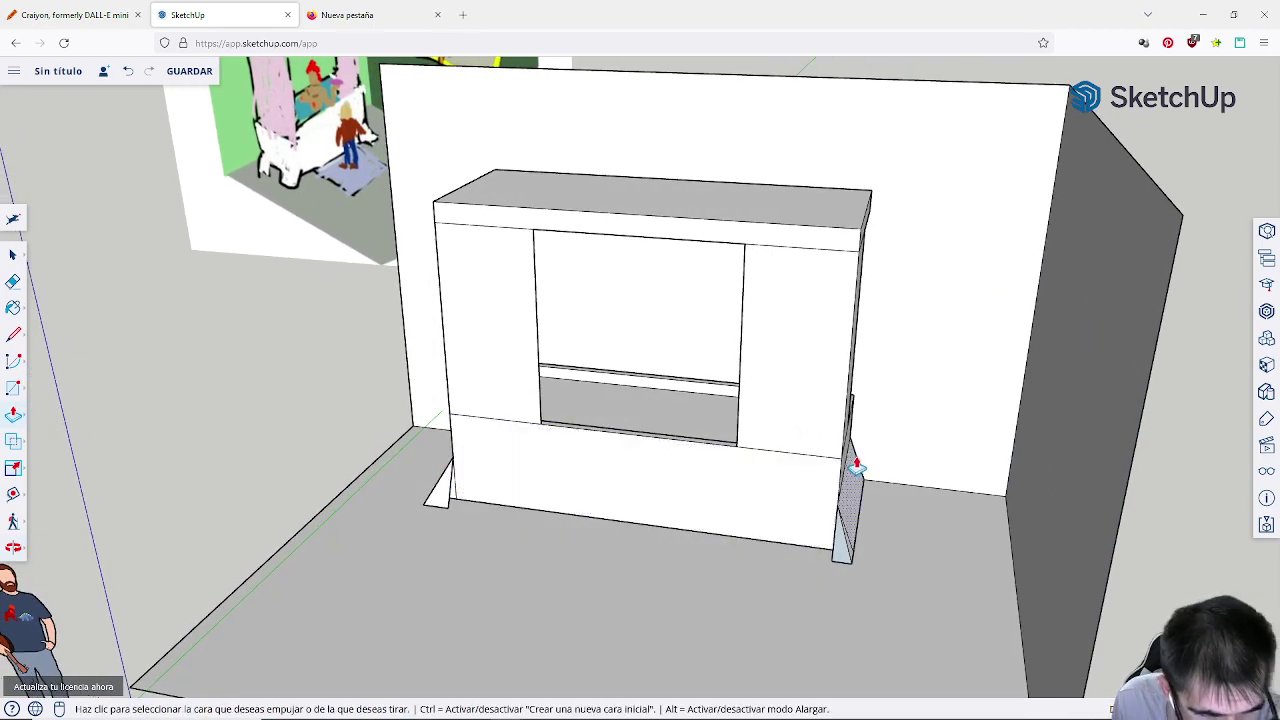
middle_click_drag(851, 488, 826, 449)
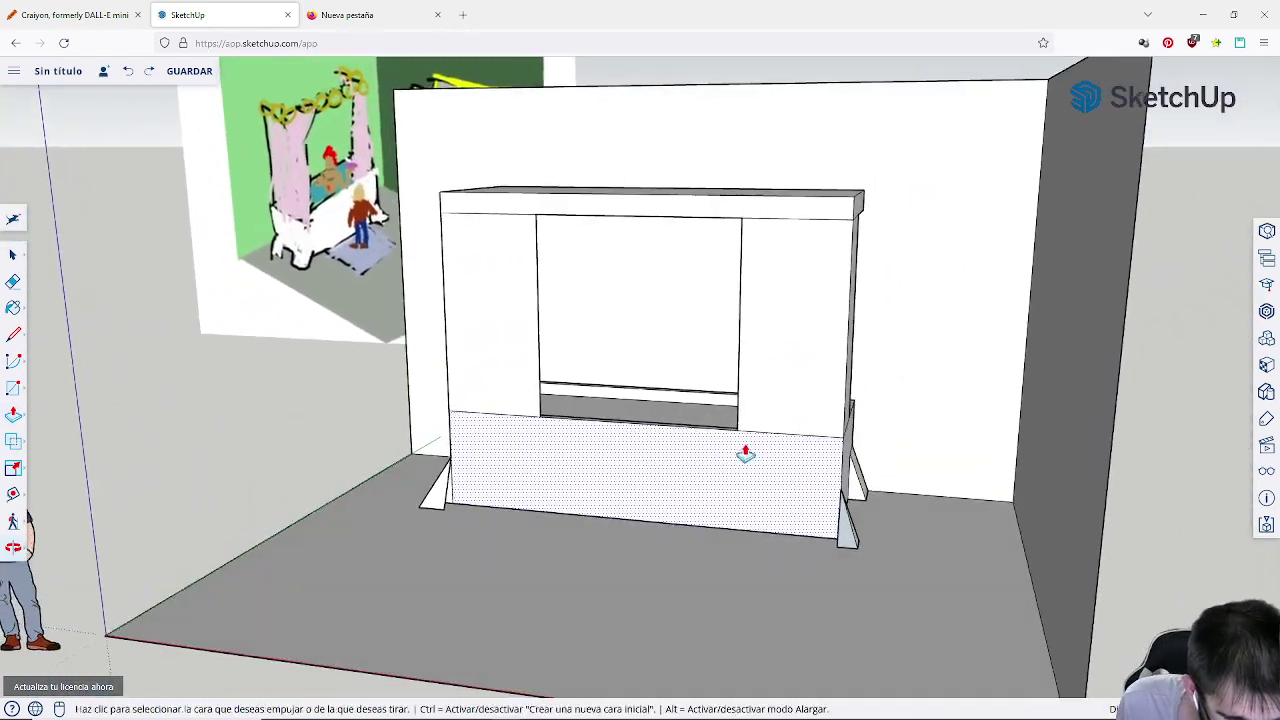
left_click(855, 497)
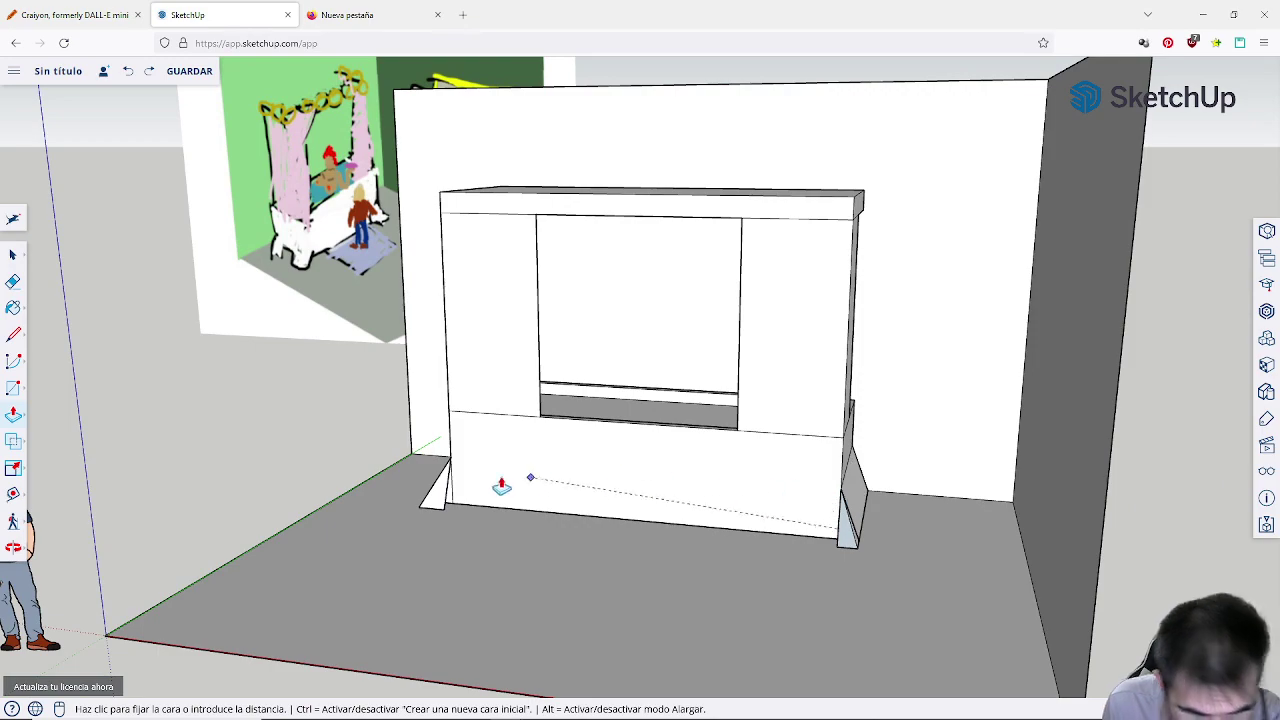
left_click(449, 420)
middle_click_drag(491, 423, 894, 480)
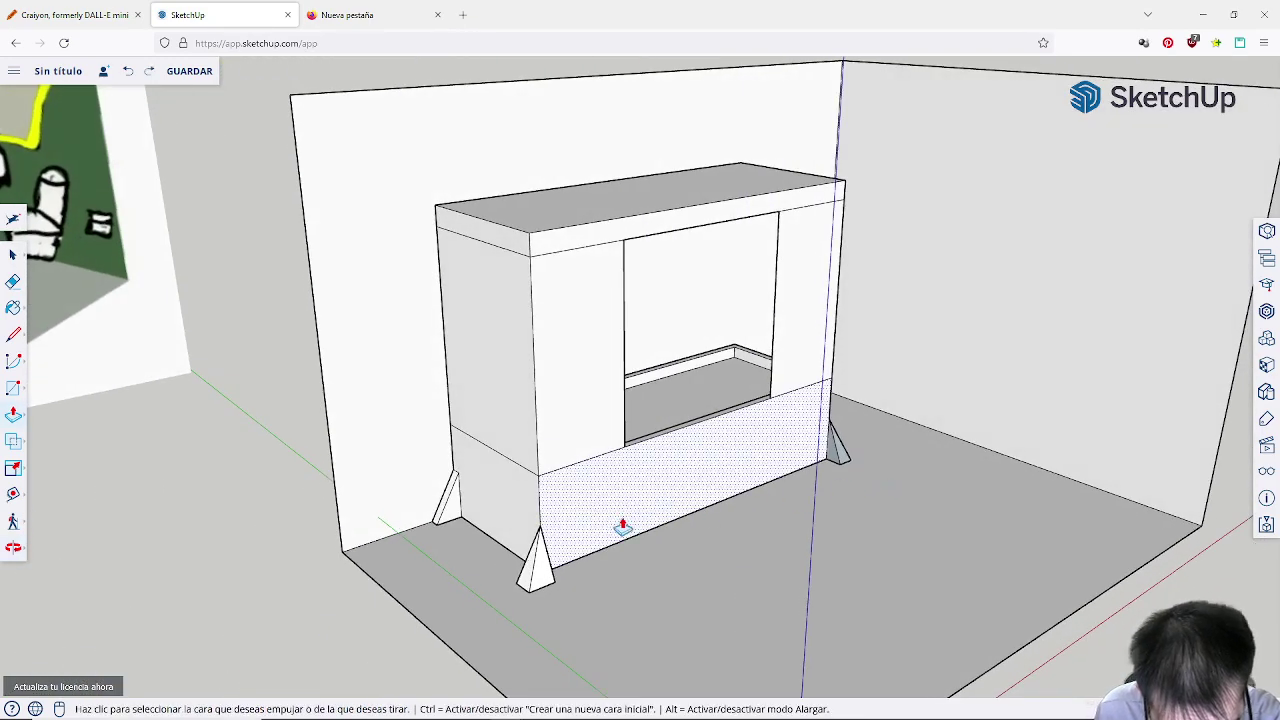
middle_click_drag(622, 527, 875, 500)
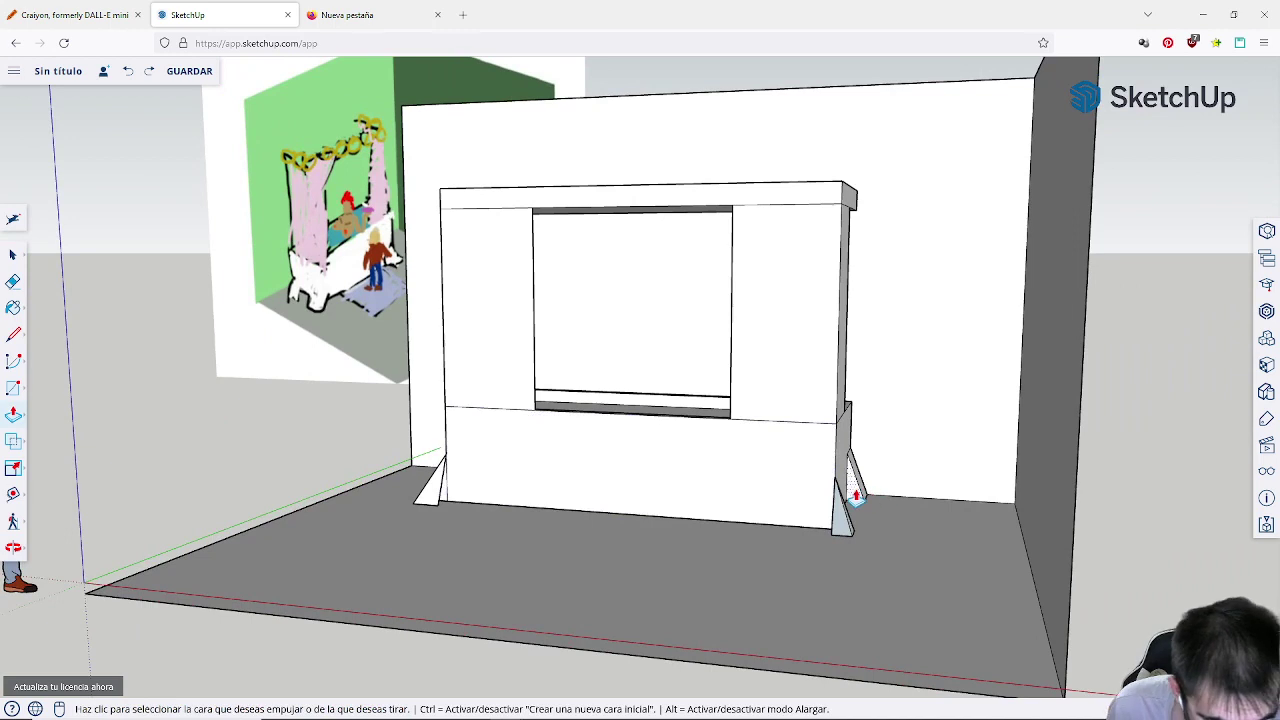
left_click(855, 497)
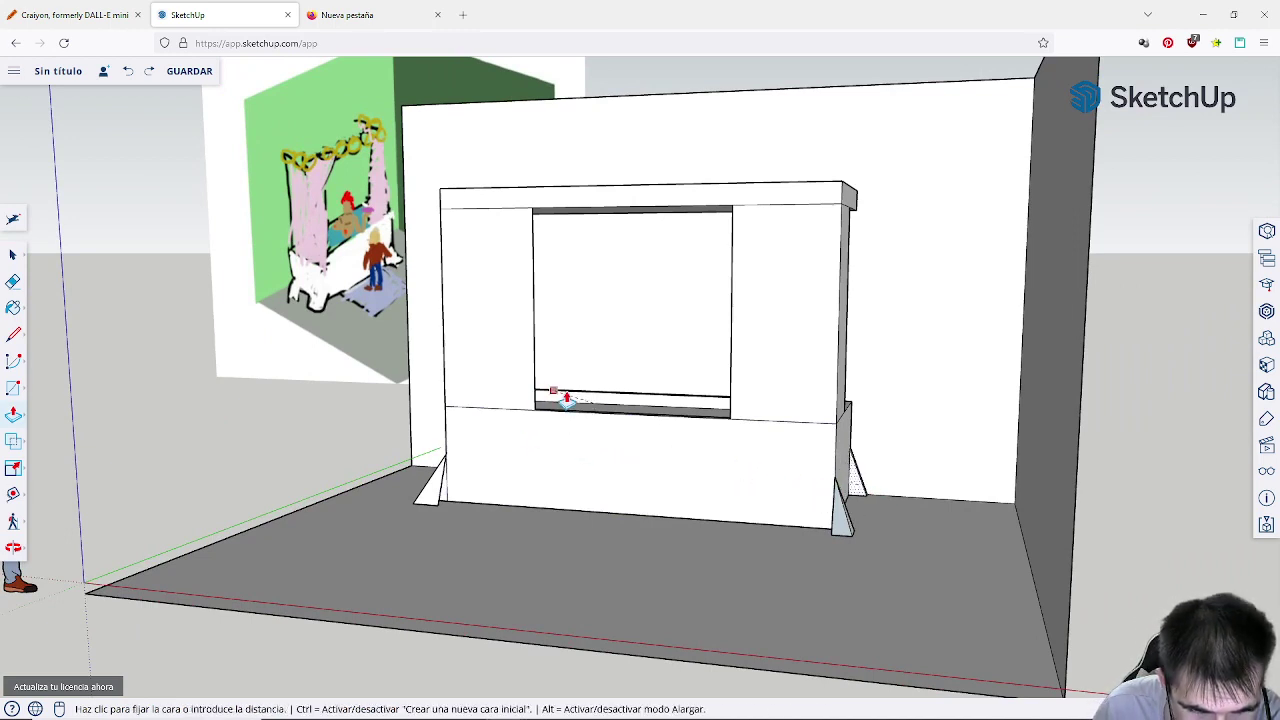
key("Escape")
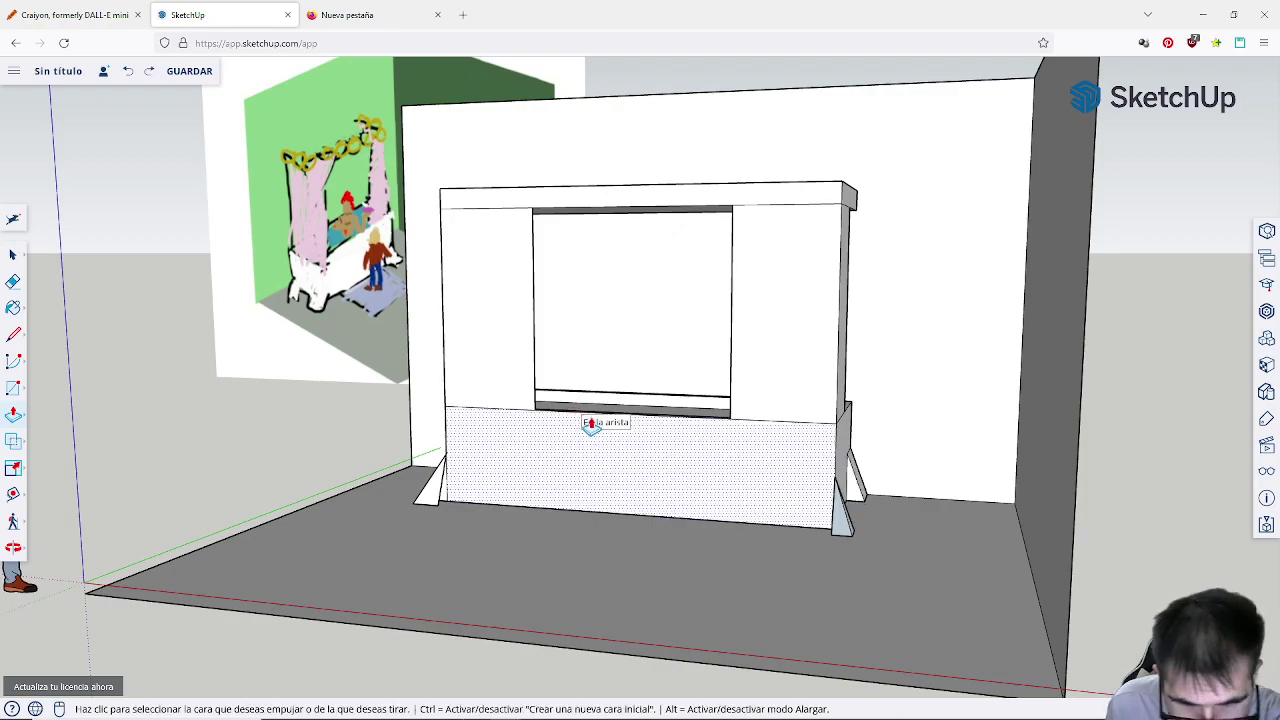
Step: Draw a vertical line down the short-end curtain panel from the canopy edge's midpoint to the tub's rim
middle_click_drag(586, 423, 571, 594)
scroll(860, 510, "up", 2)
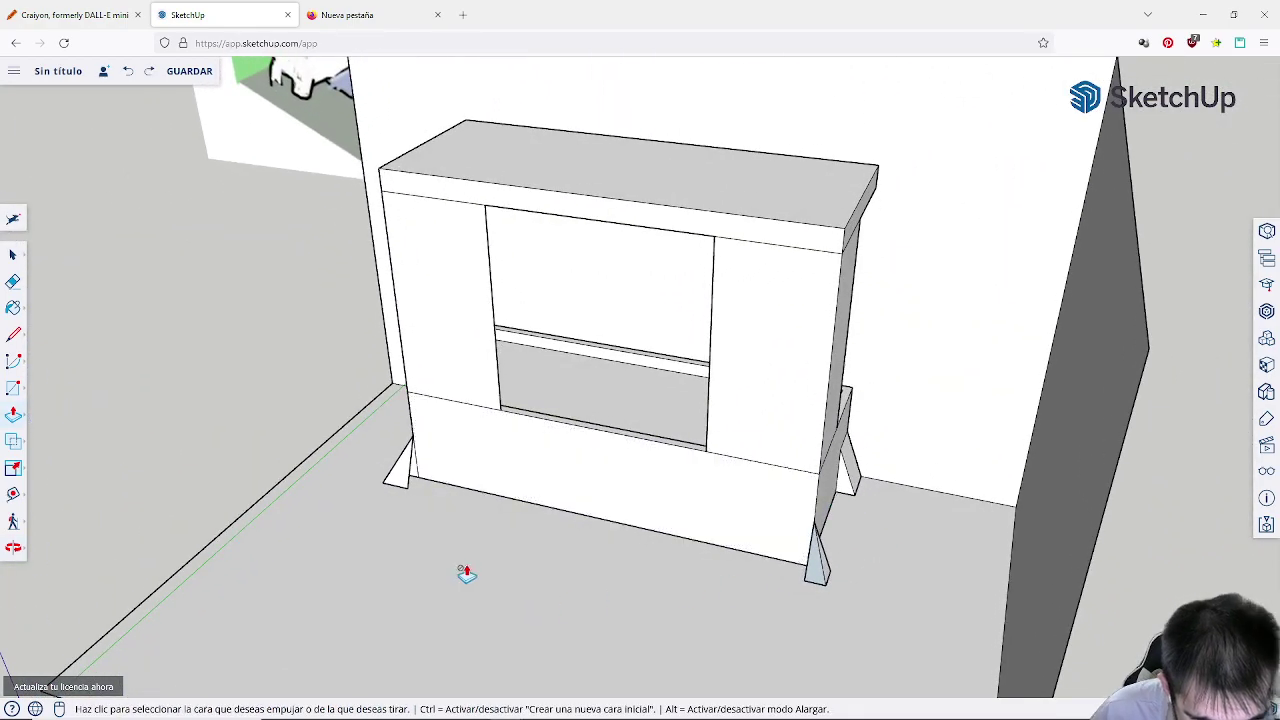
middle_click_drag(466, 574, 1265, 600)
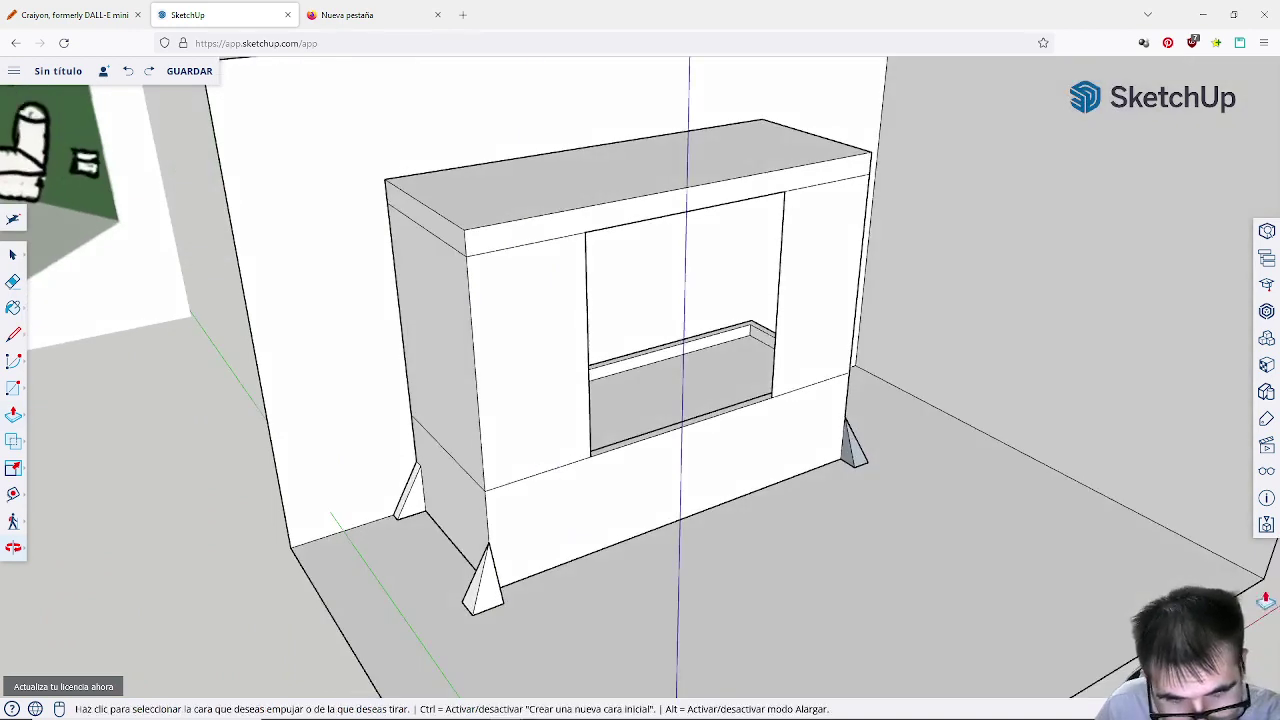
left_click(14, 334)
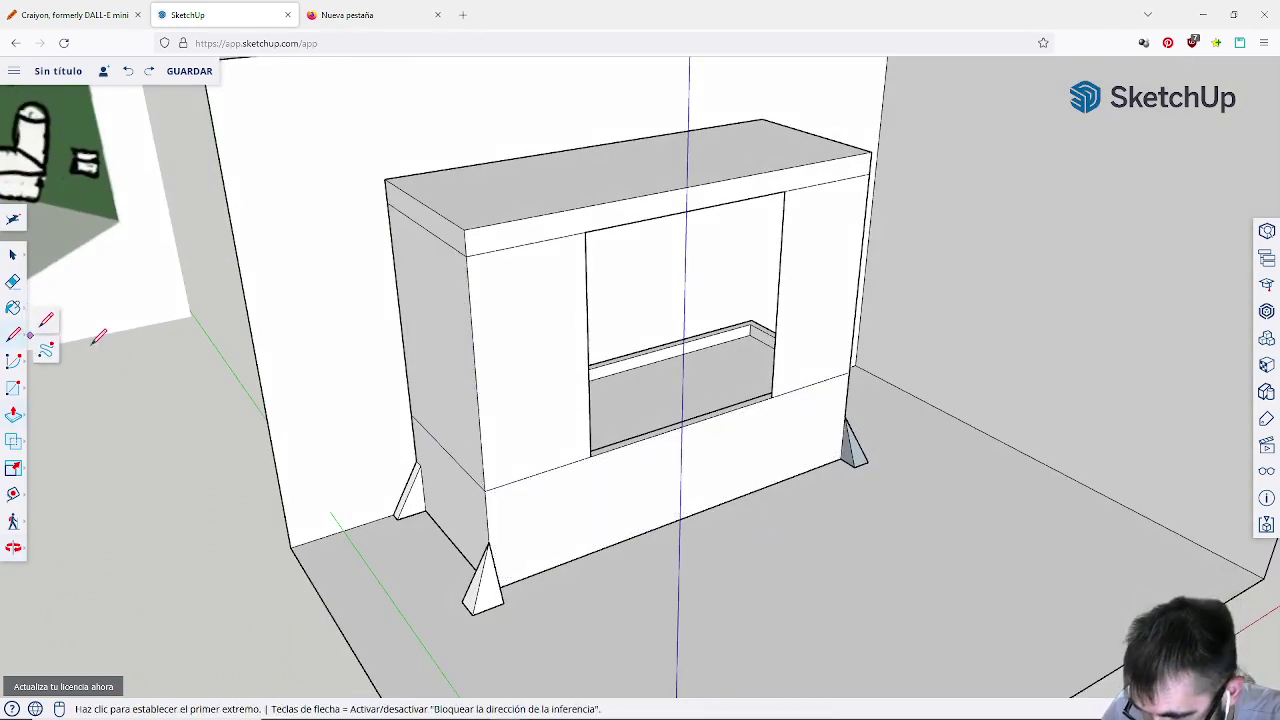
left_click(425, 227)
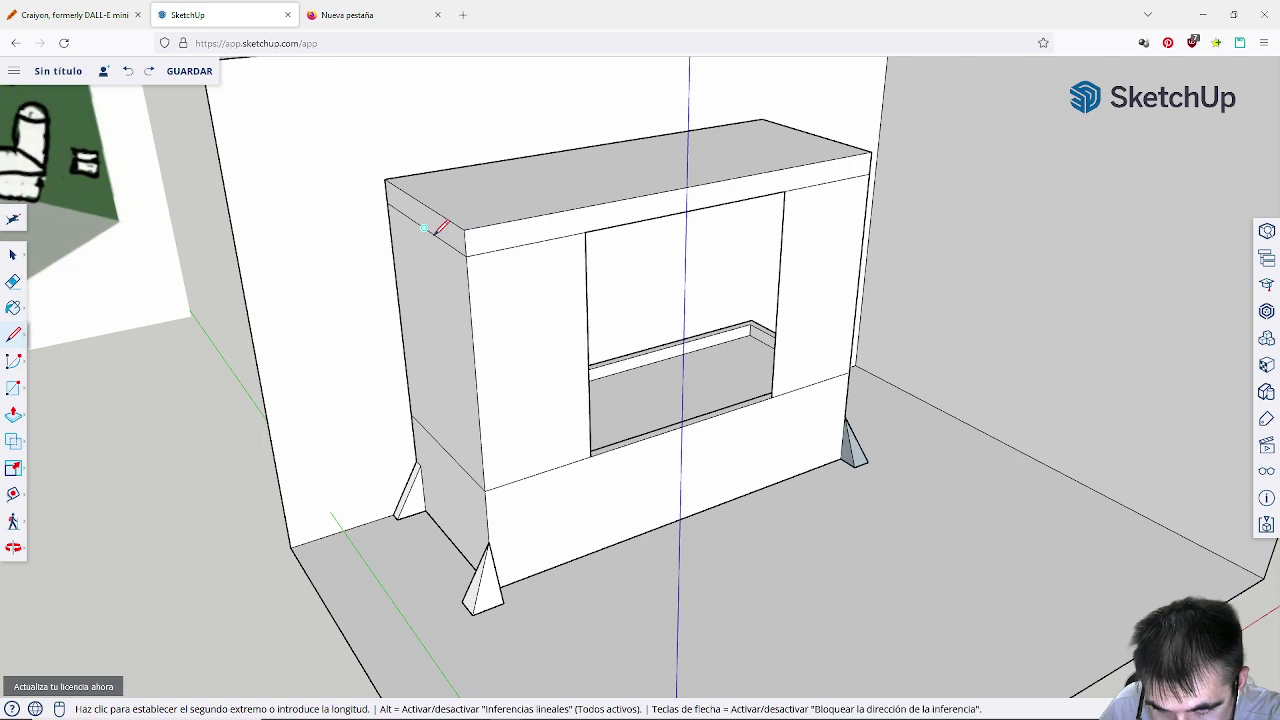
left_click(445, 450)
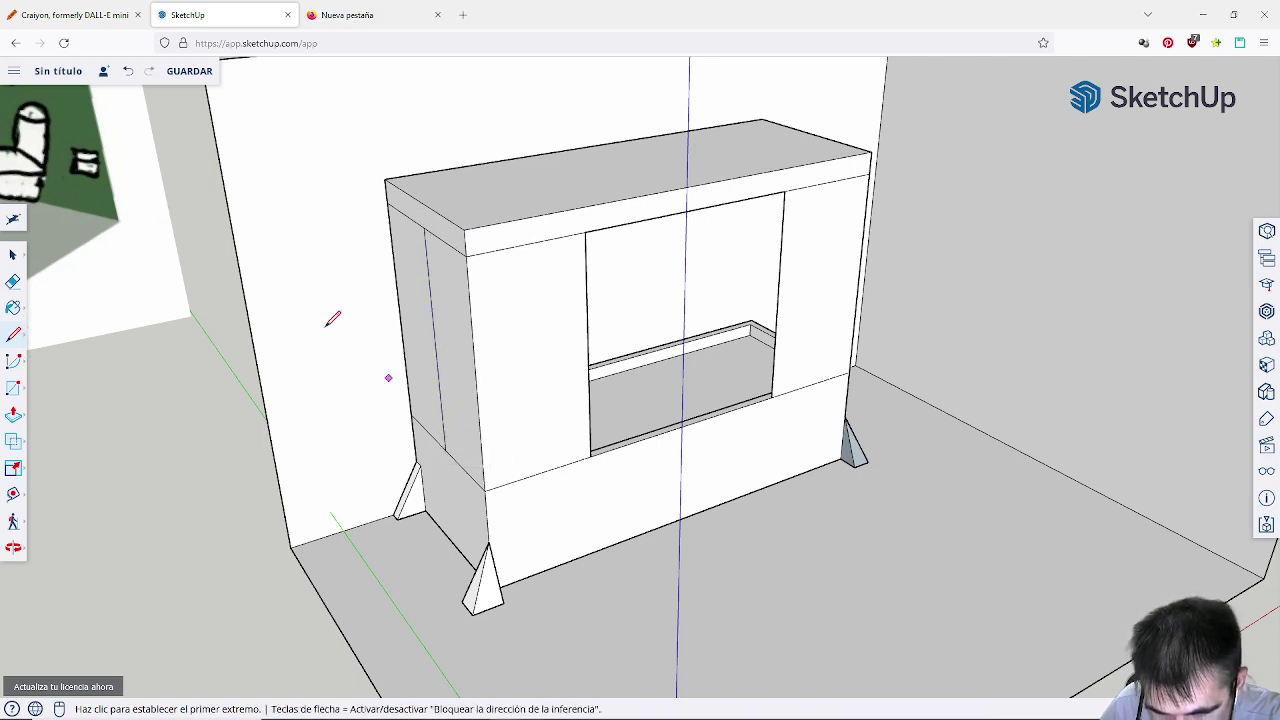
Step: Delete the rear half of the divided short-end curtain panel together with its leftover vertical rear edge
left_click(15, 257)
left_click(423, 342)
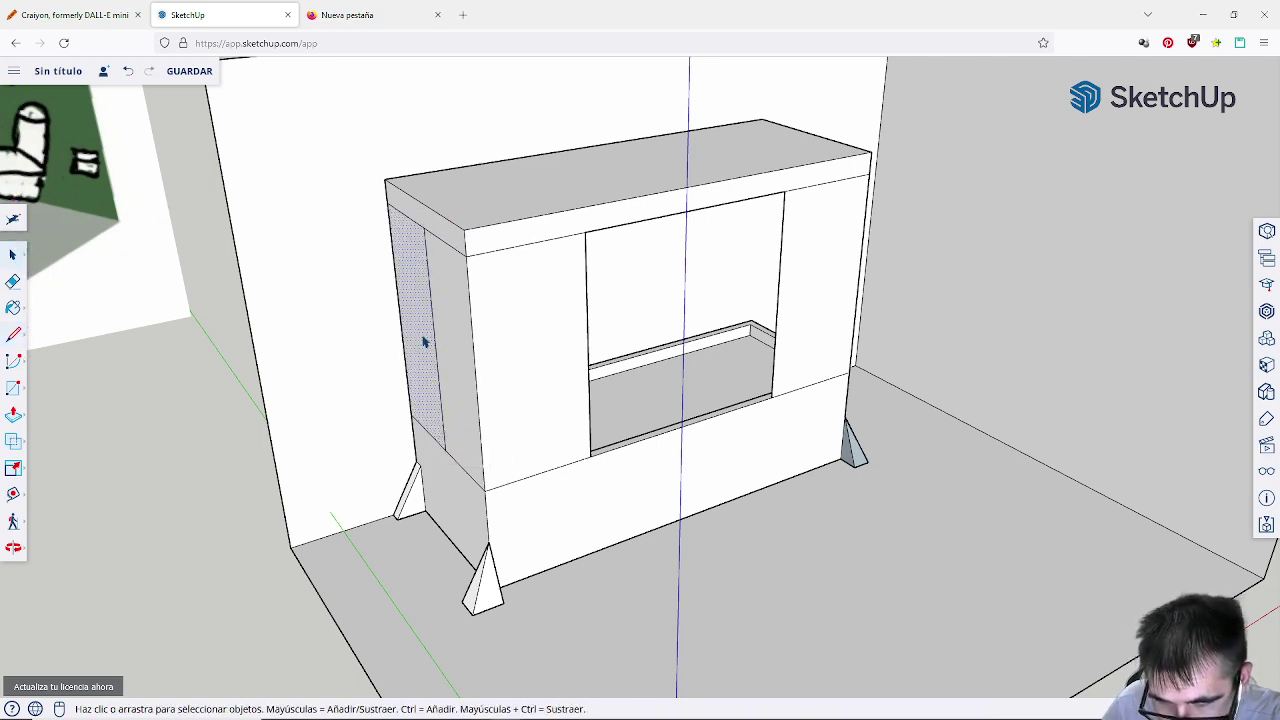
key("o")
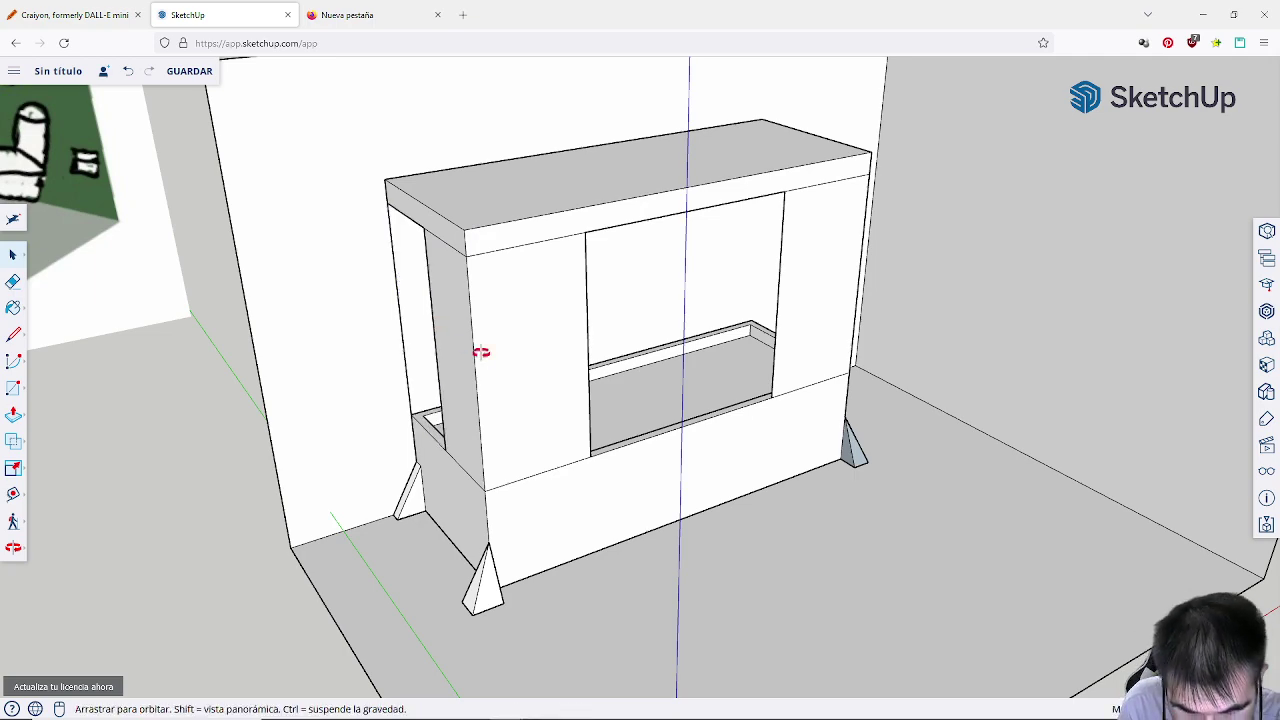
left_click_drag(480, 354, 516, 354)
key("space")
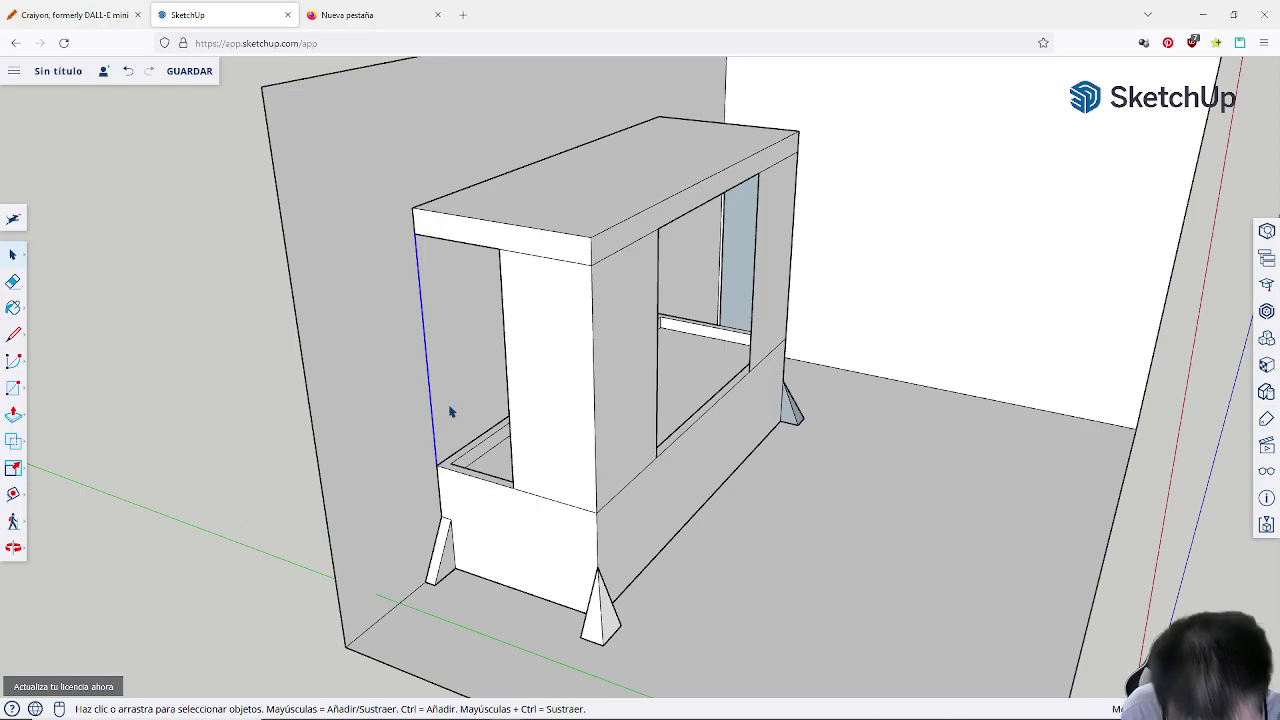
key("o")
left_click_drag(505, 421, 586, 463)
key("space")
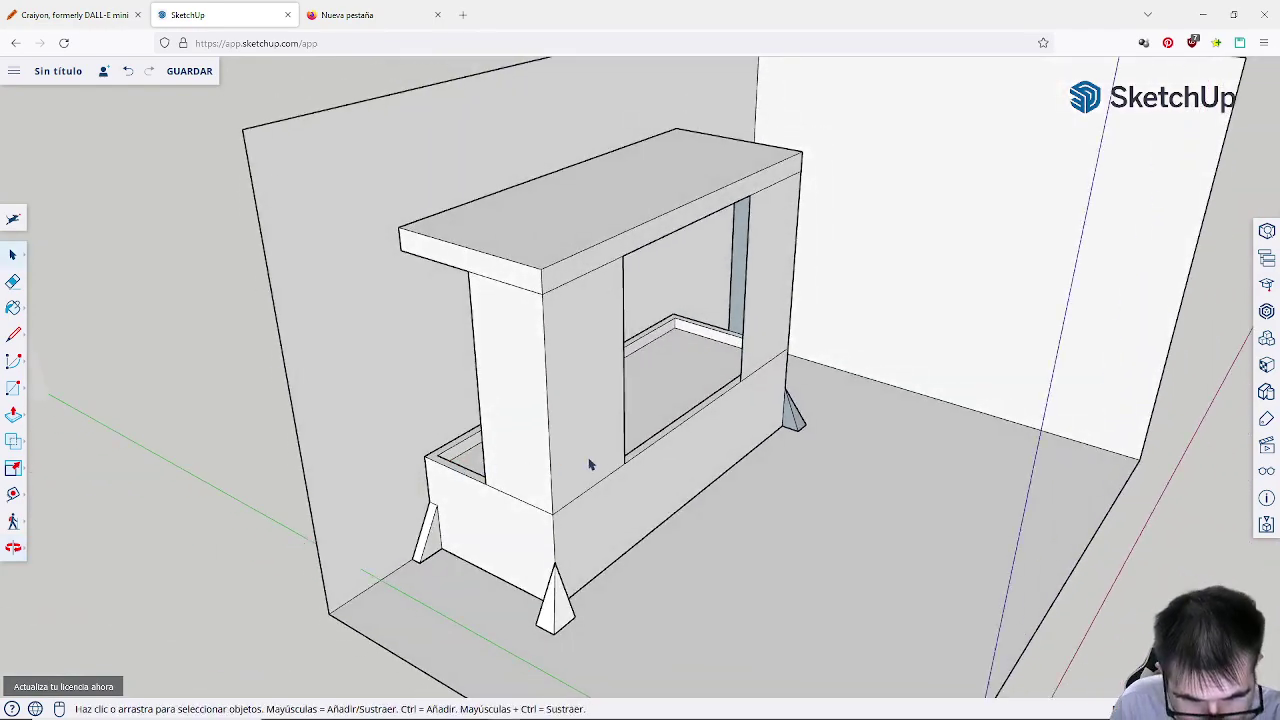
Step: Reverse the two blue-grey faces of the front corner foot at the opposite end so their front sides face outward
middle_click_drag(698, 455, 677, 506)
scroll(650, 470, "up", 2)
scroll(650, 470, "down", 2)
scroll(784, 469, "up", 2)
scroll(784, 469, "up", 6)
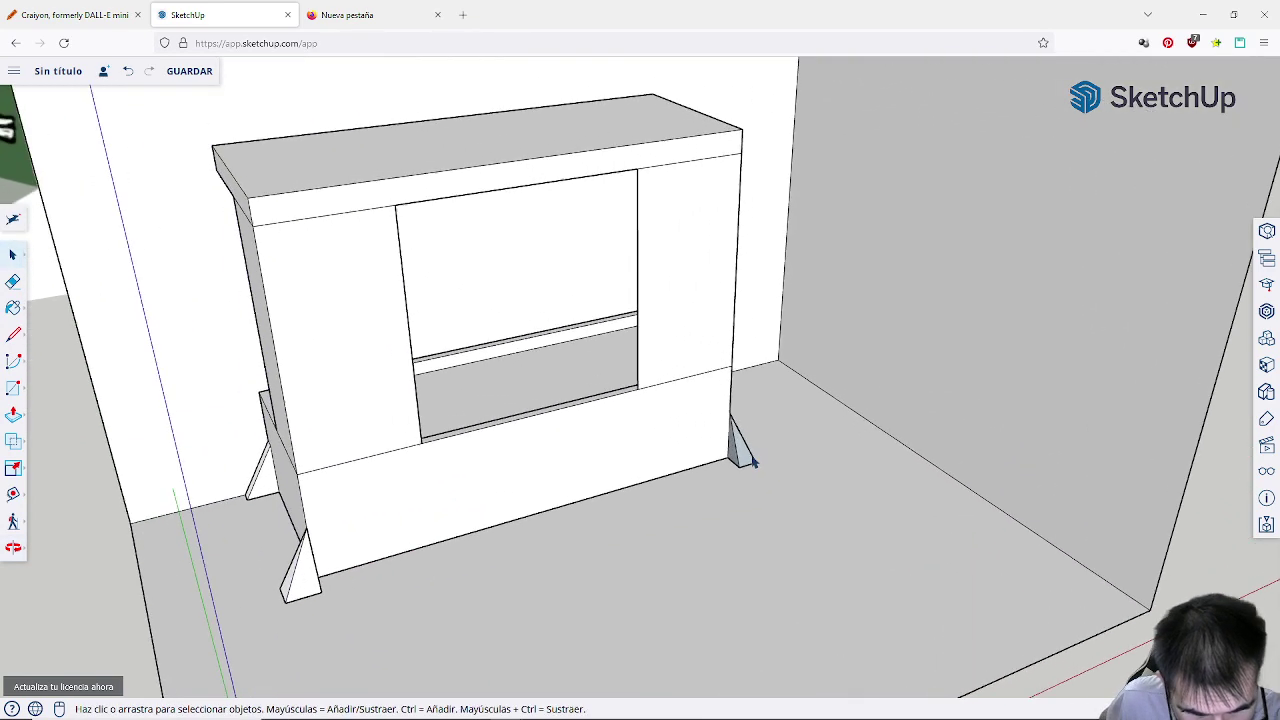
scroll(754, 461, "up", 1)
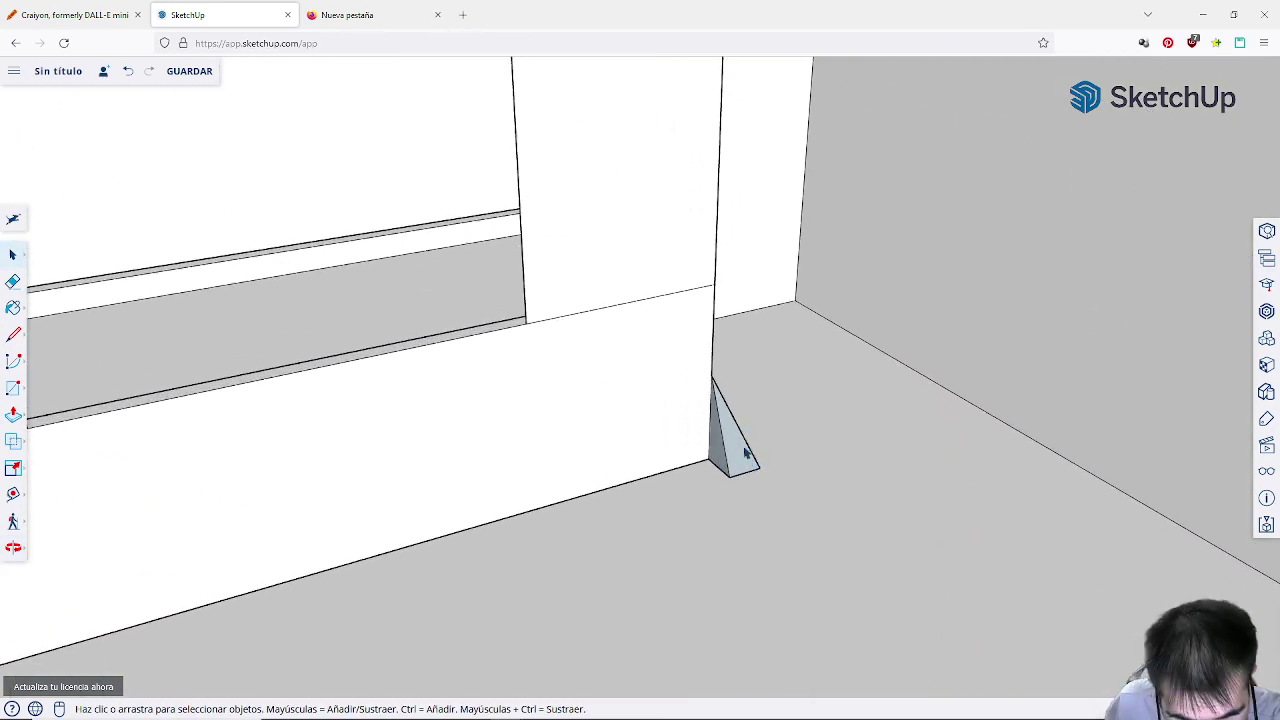
right_click(745, 453)
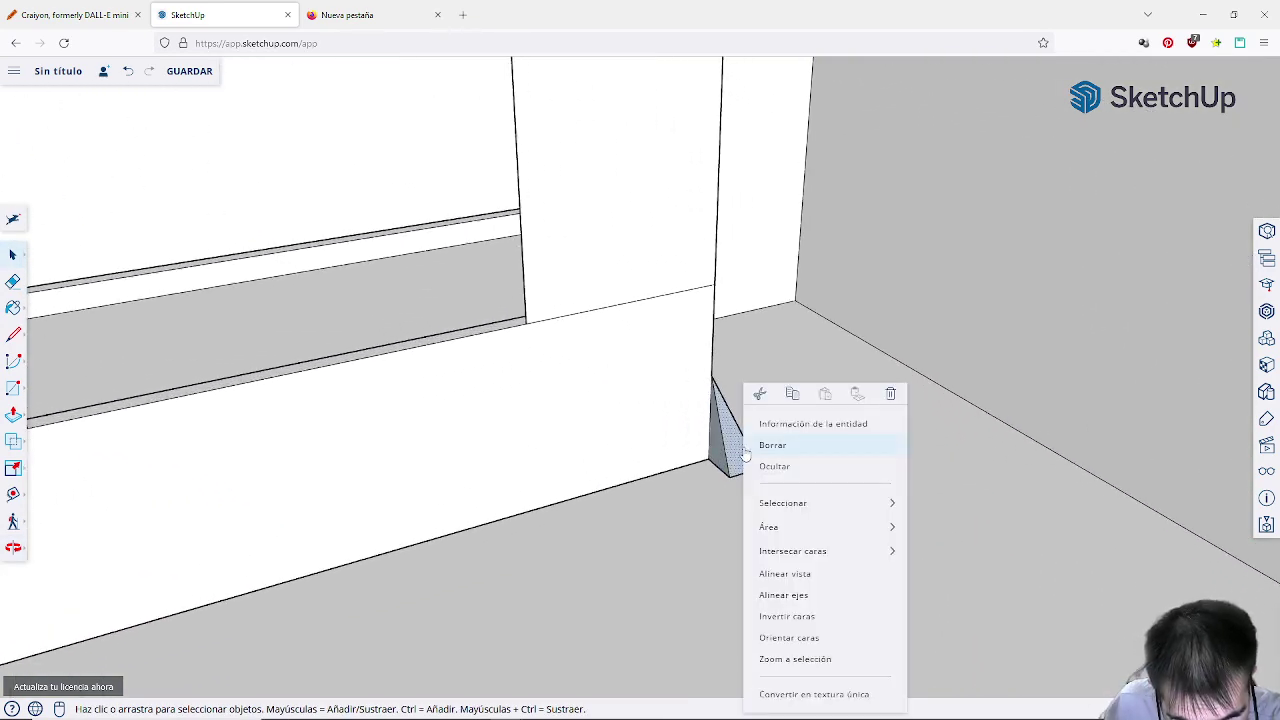
left_click(800, 617)
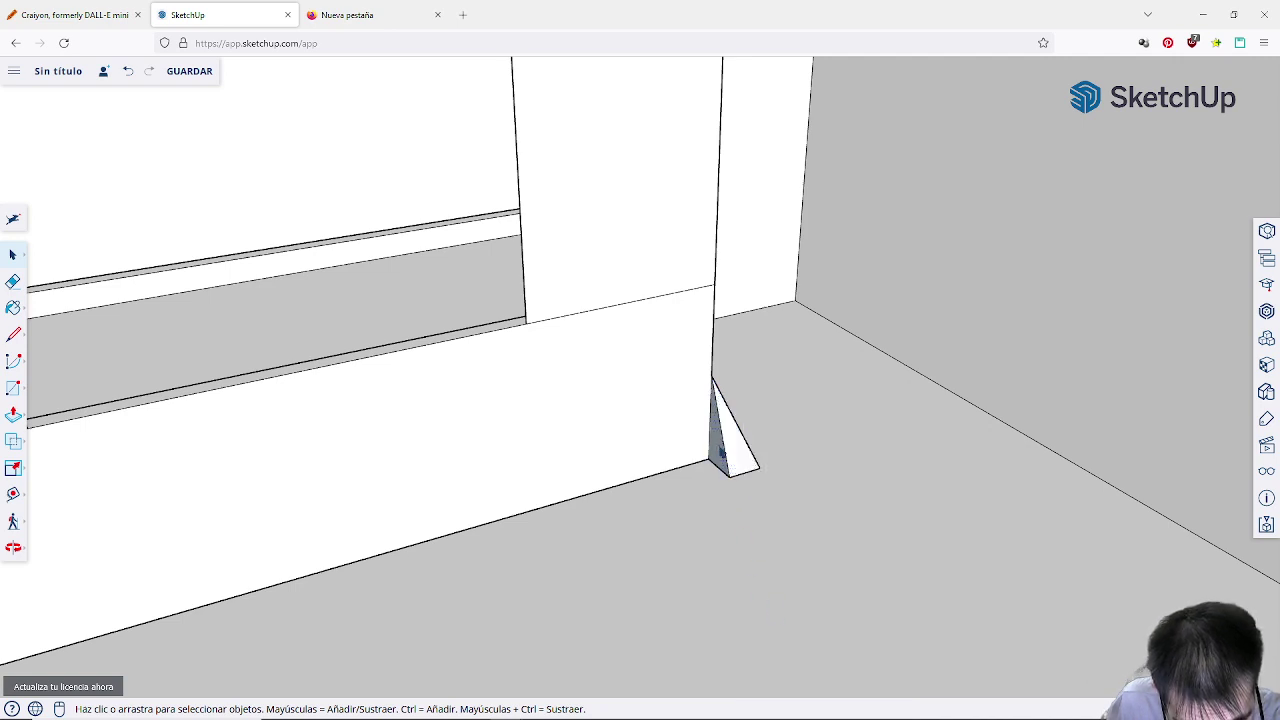
right_click(721, 452)
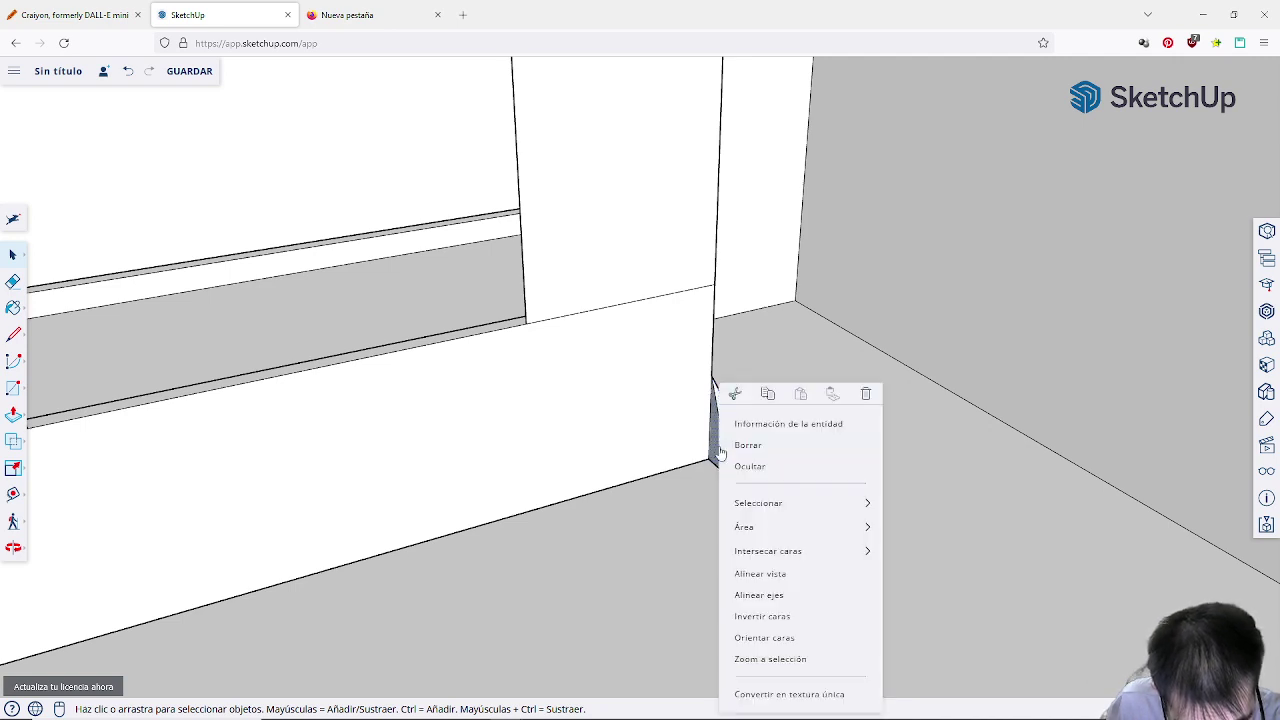
left_click(806, 624)
middle_click_drag(766, 580, 678, 437)
middle_click_drag(728, 340, 483, 343)
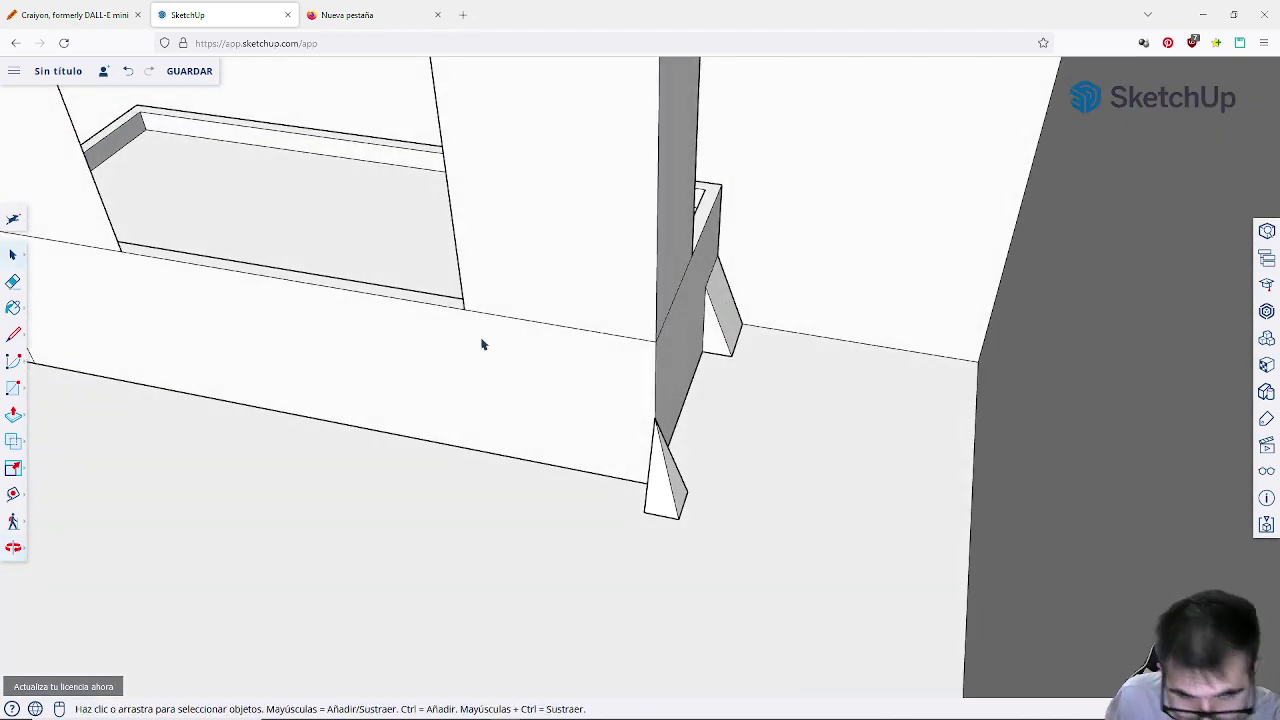
scroll(709, 346, "down", 2)
scroll(705, 348, "up", 2)
scroll(705, 348, "down", 1)
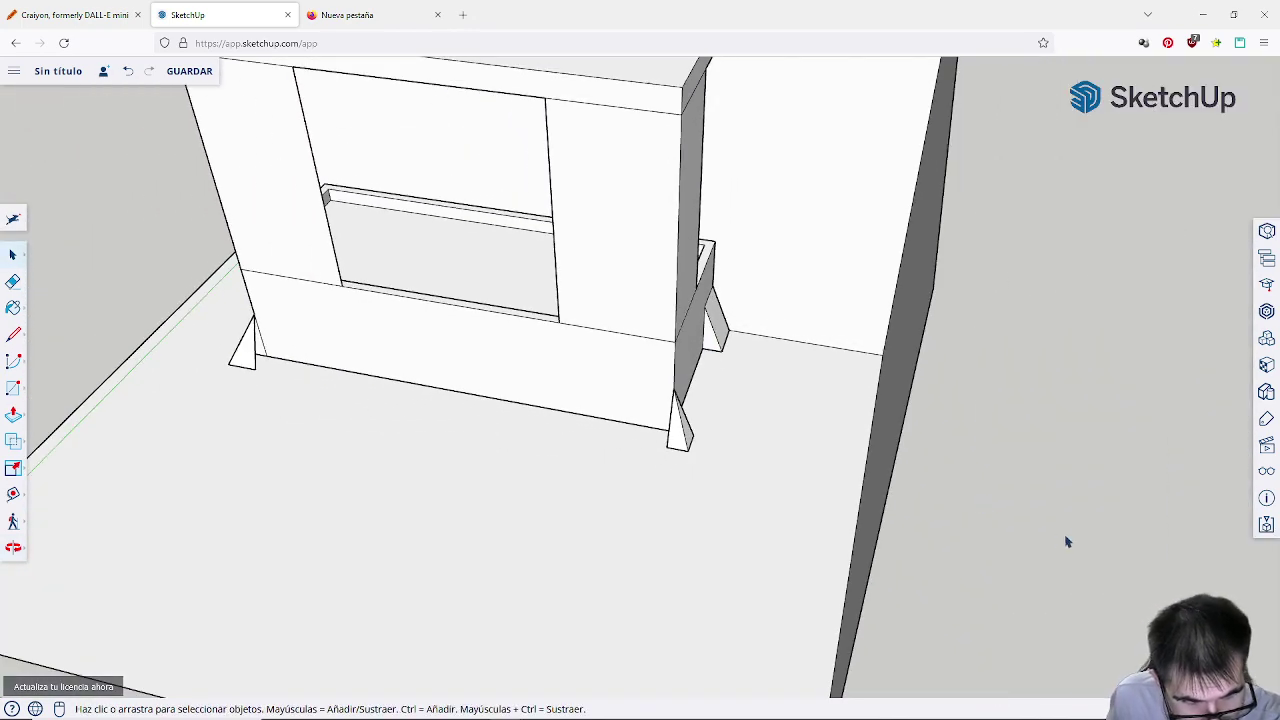
middle_click_drag(1022, 532, 952, 511)
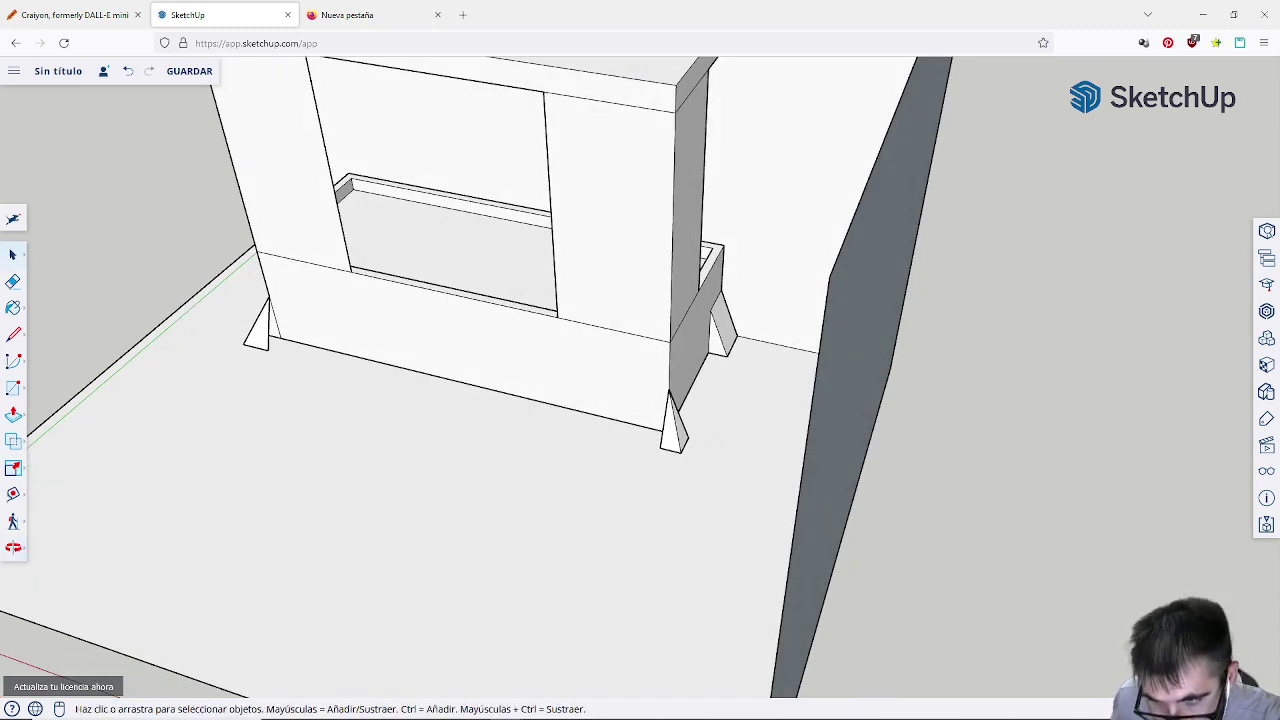
Step: Push/pull the rear foot's side face at the tub's short end to the depth of the tub's inner rear corner
left_click(14, 416)
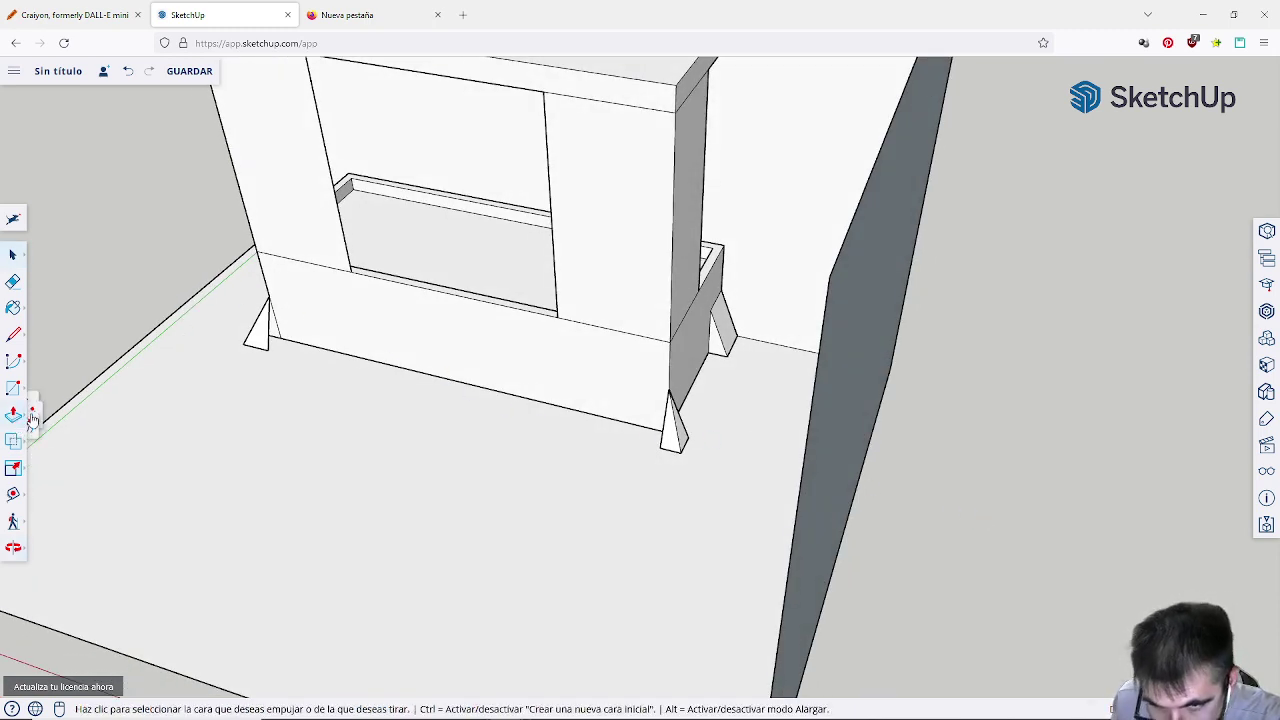
left_click(716, 347)
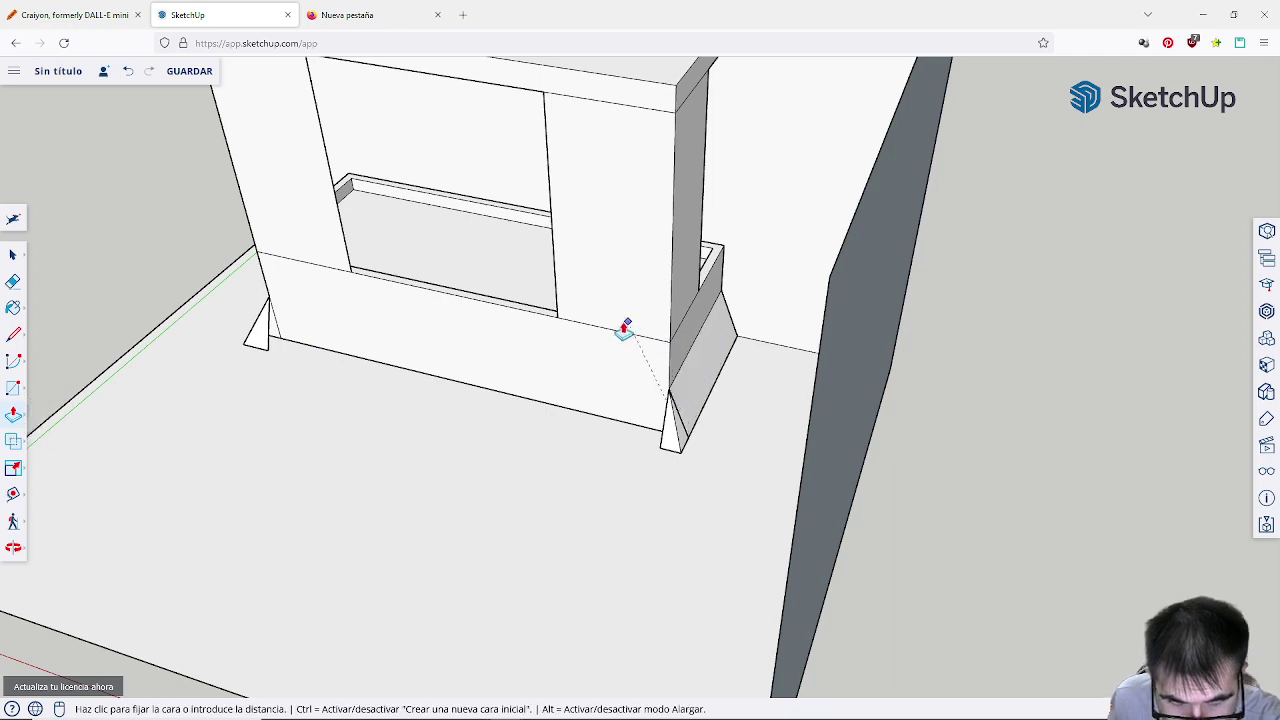
left_click(350, 190)
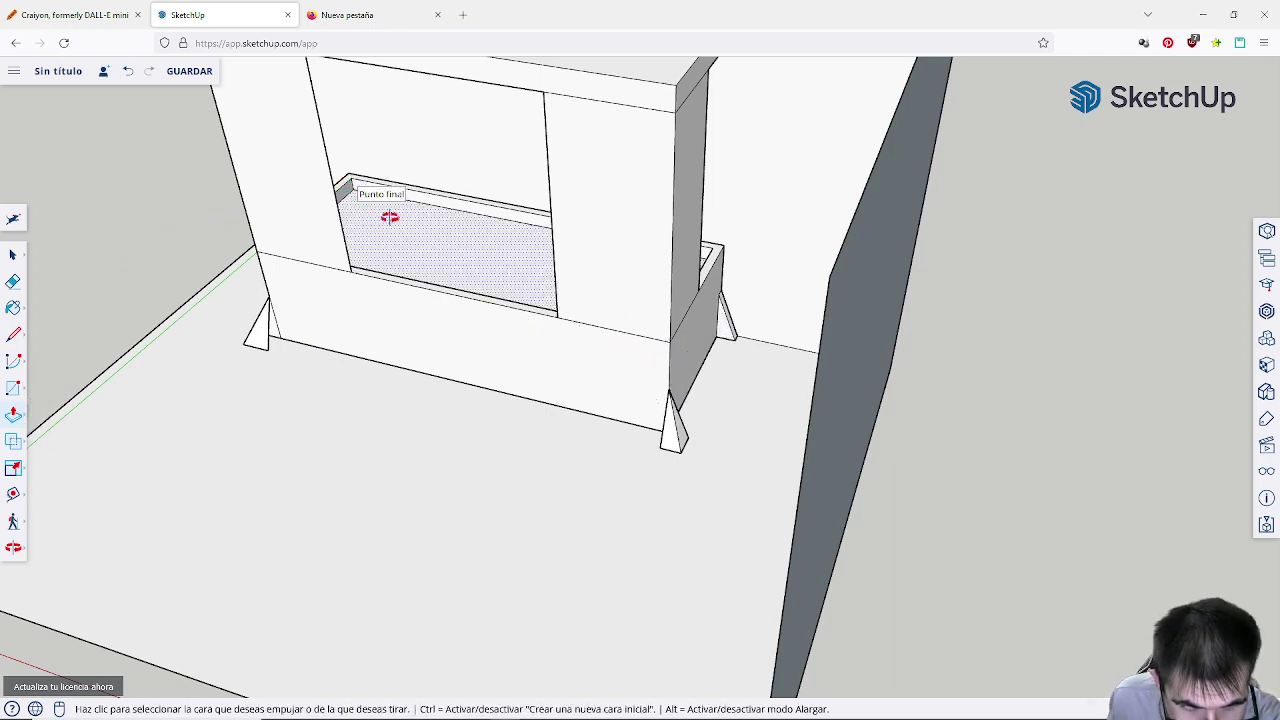
middle_click_drag(386, 206, 776, 250)
scroll(776, 250, "down", 10)
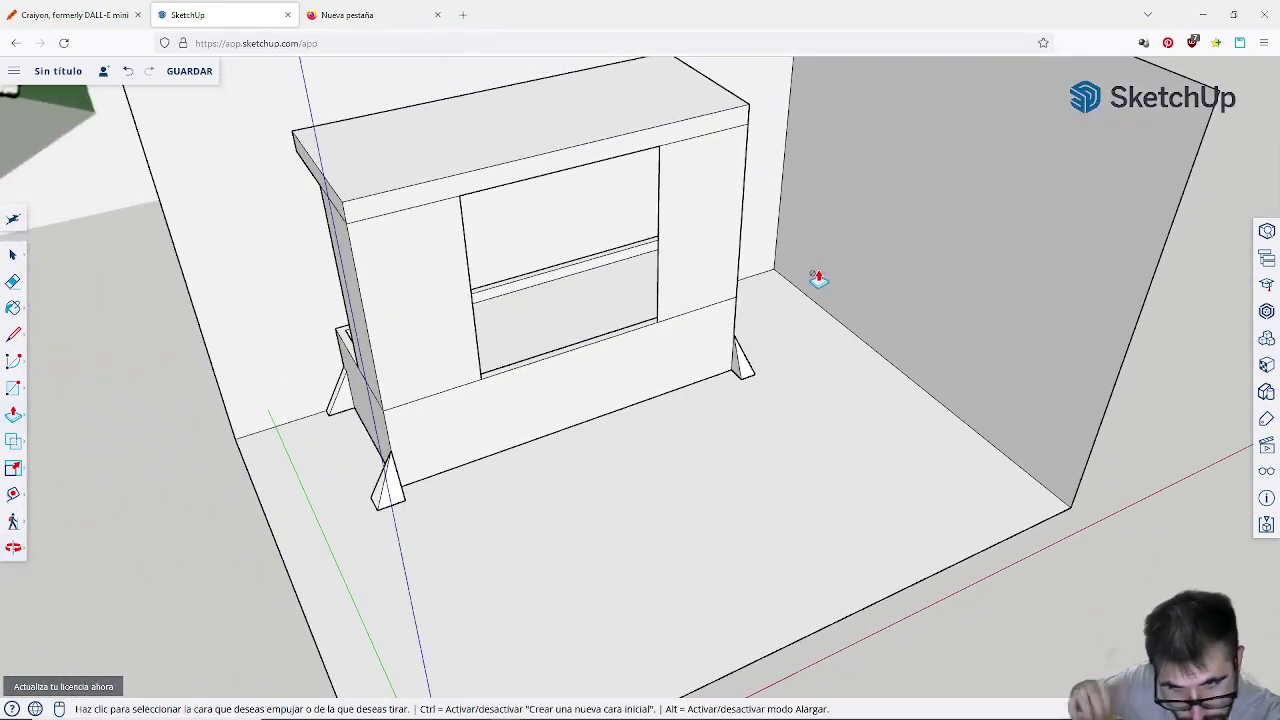
middle_click_drag(811, 296, 868, 140)
scroll(740, 209, "up", 6)
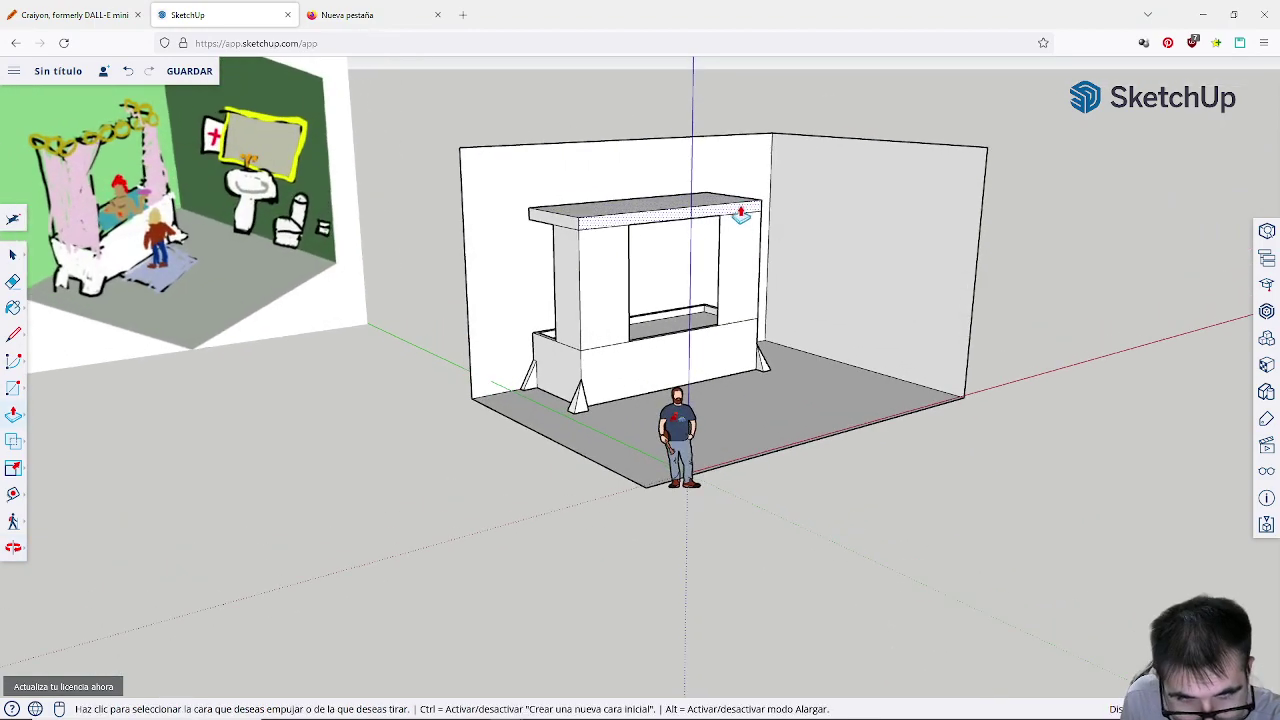
mouse_move(678, 341)
middle_mouse_down()
mouse_move(526, 386)
mouse_move(537, 363)
mouse_move(688, 353)
mouse_move(703, 371)
middle_mouse_up()
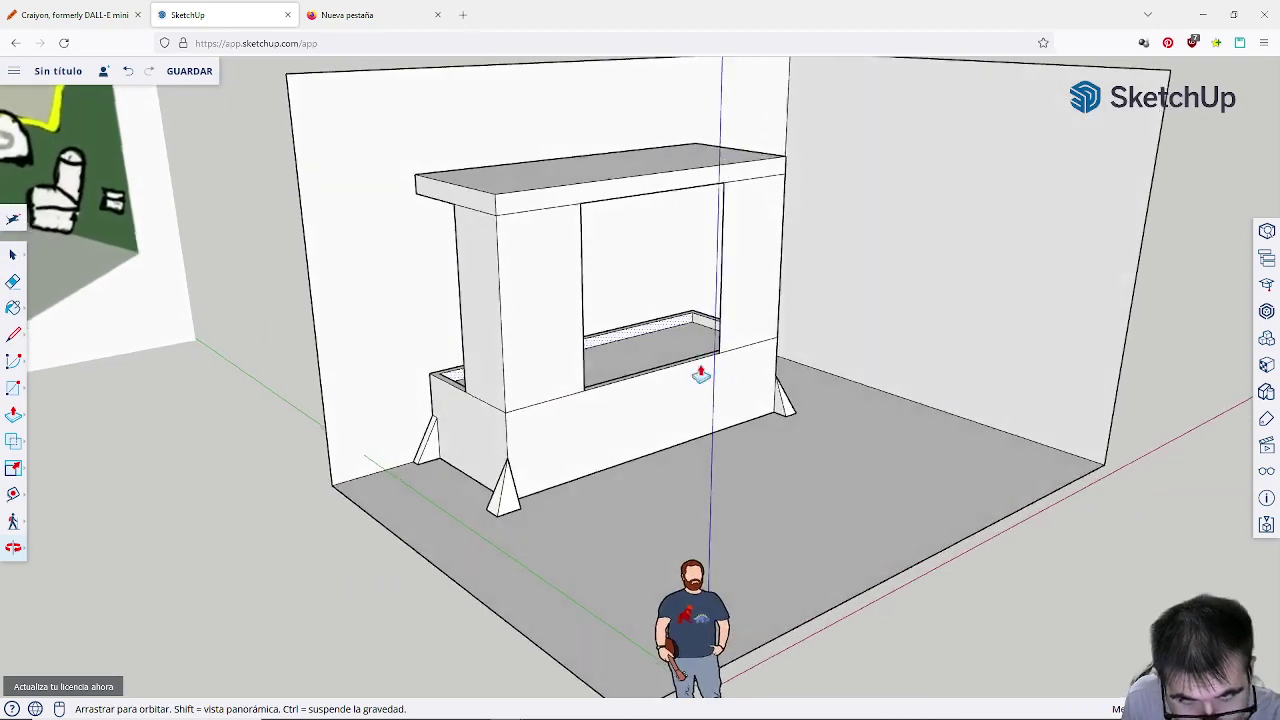
scroll(703, 366, "down", 3)
scroll(720, 380, "up", 2)
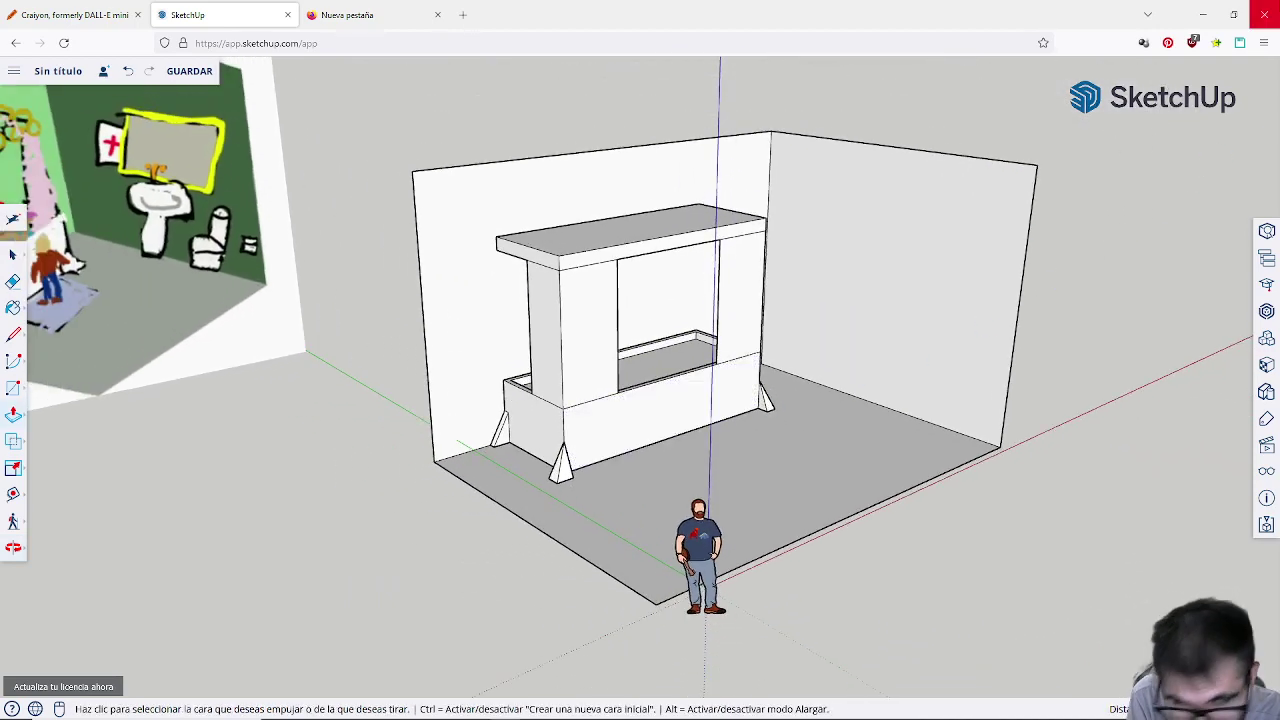
Step: Close the SketchUp page, discarding the unsaved model, and switch to Blender with its default scene
left_click(1268, 12)
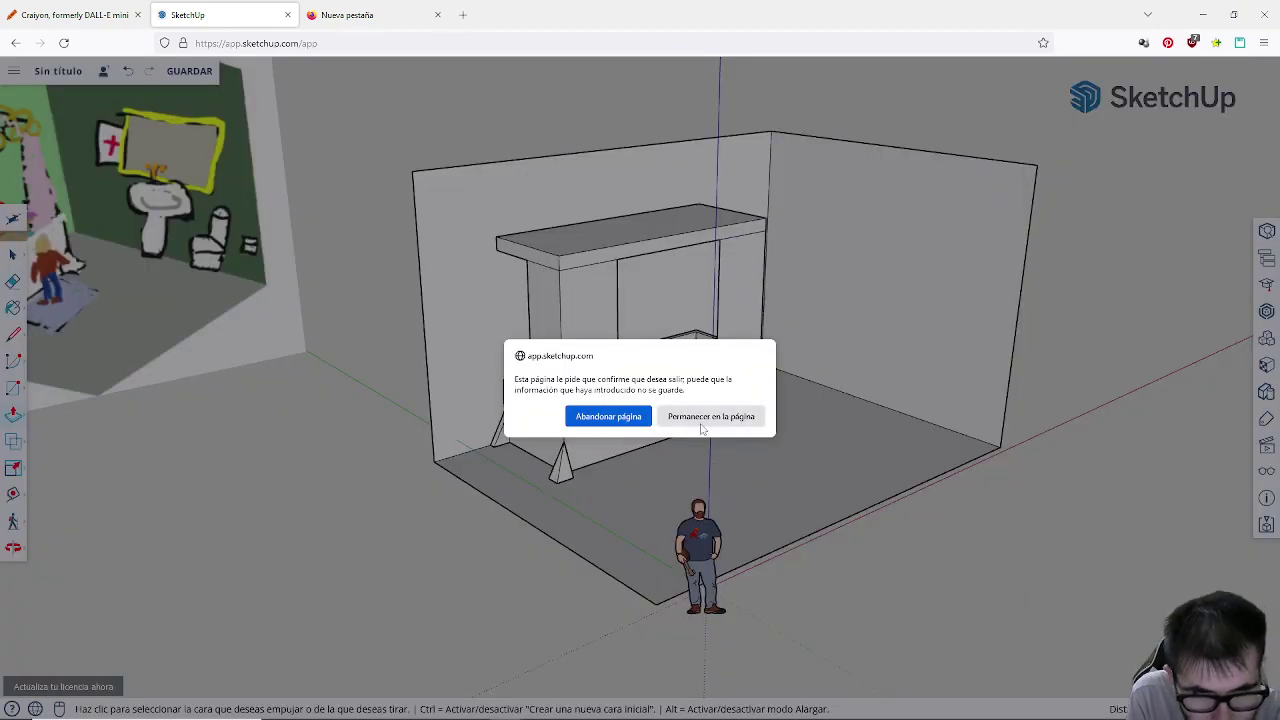
left_click(613, 418)
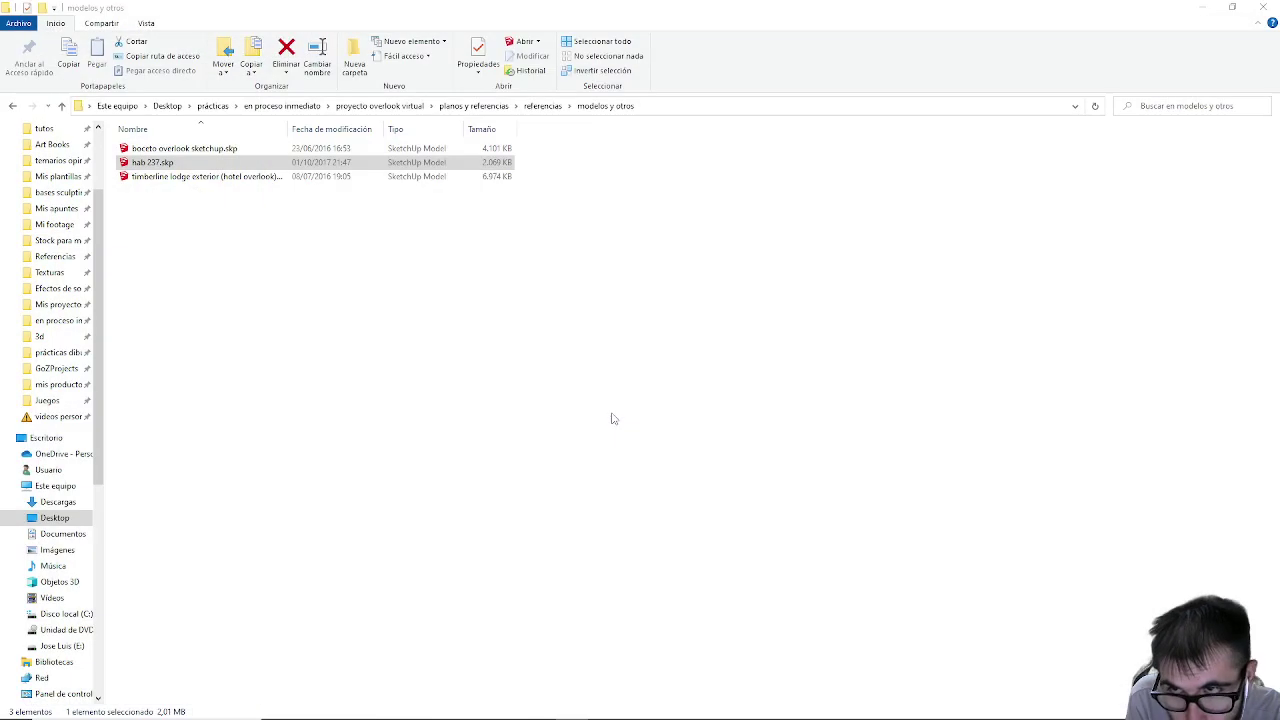
left_click(1205, 10)
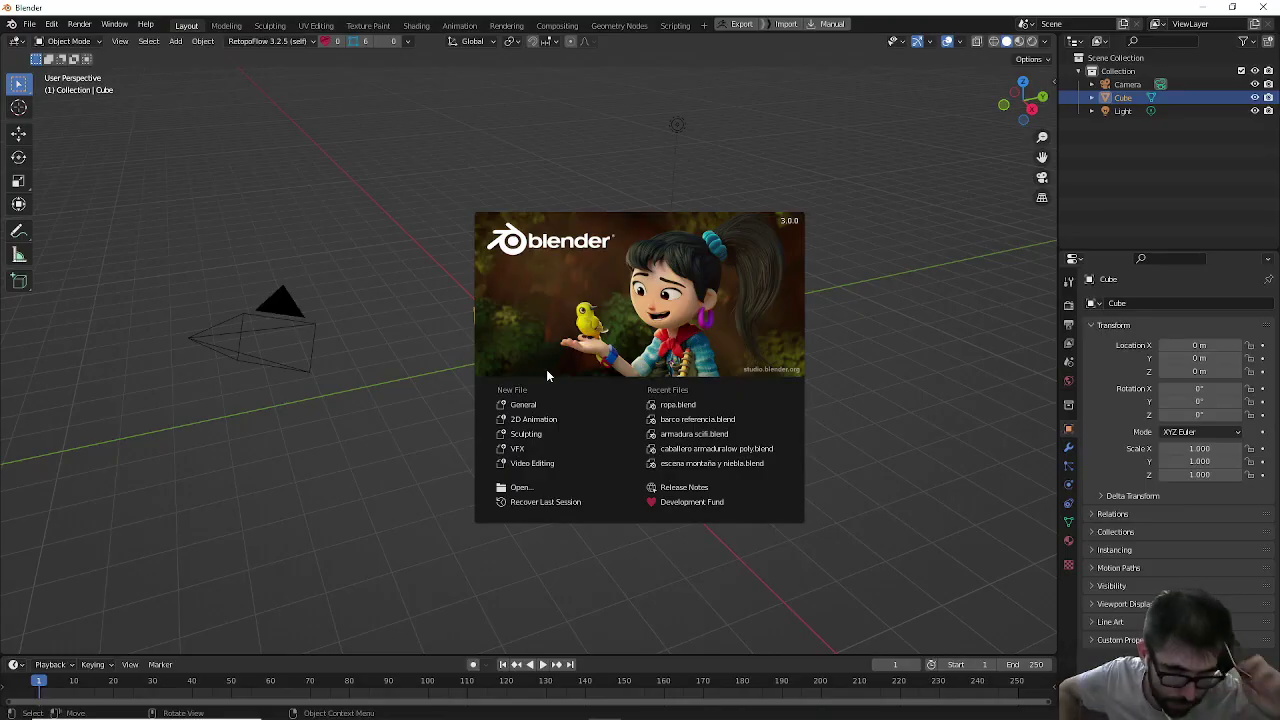
left_click(415, 350)
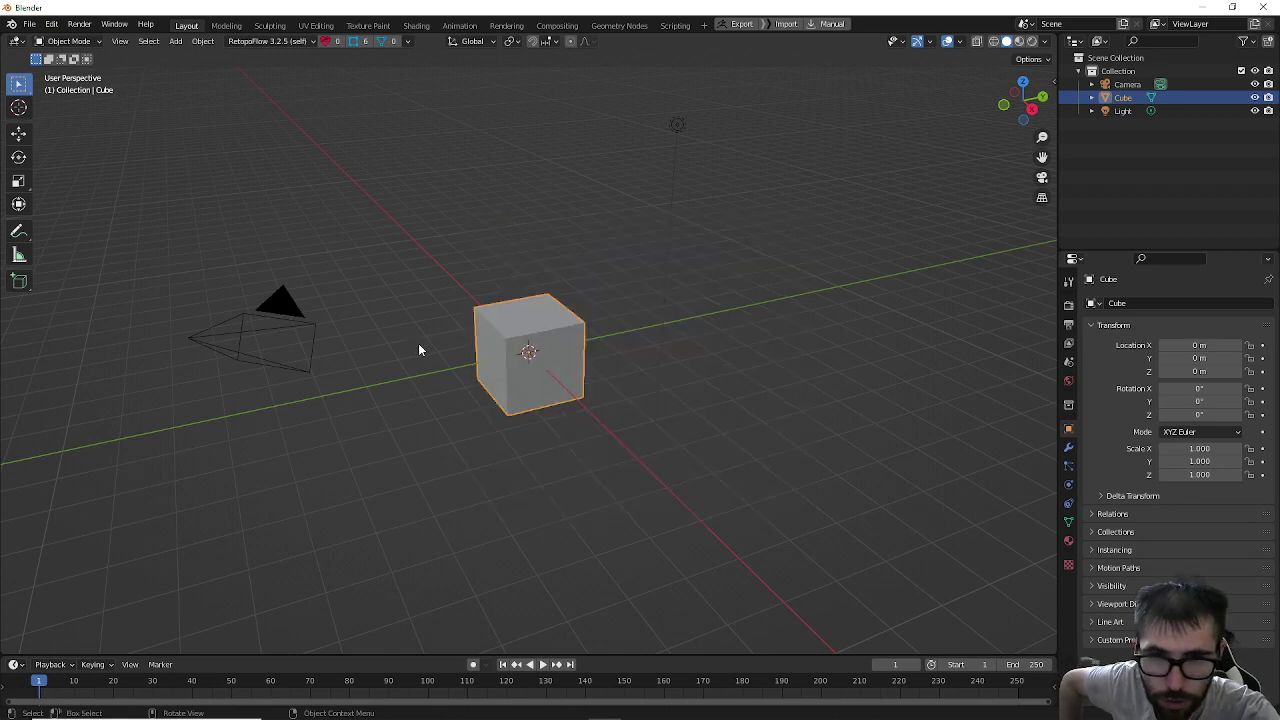
Step: Delete the default camera and light from the scene, keeping the cube
left_click(593, 236)
left_click(303, 312)
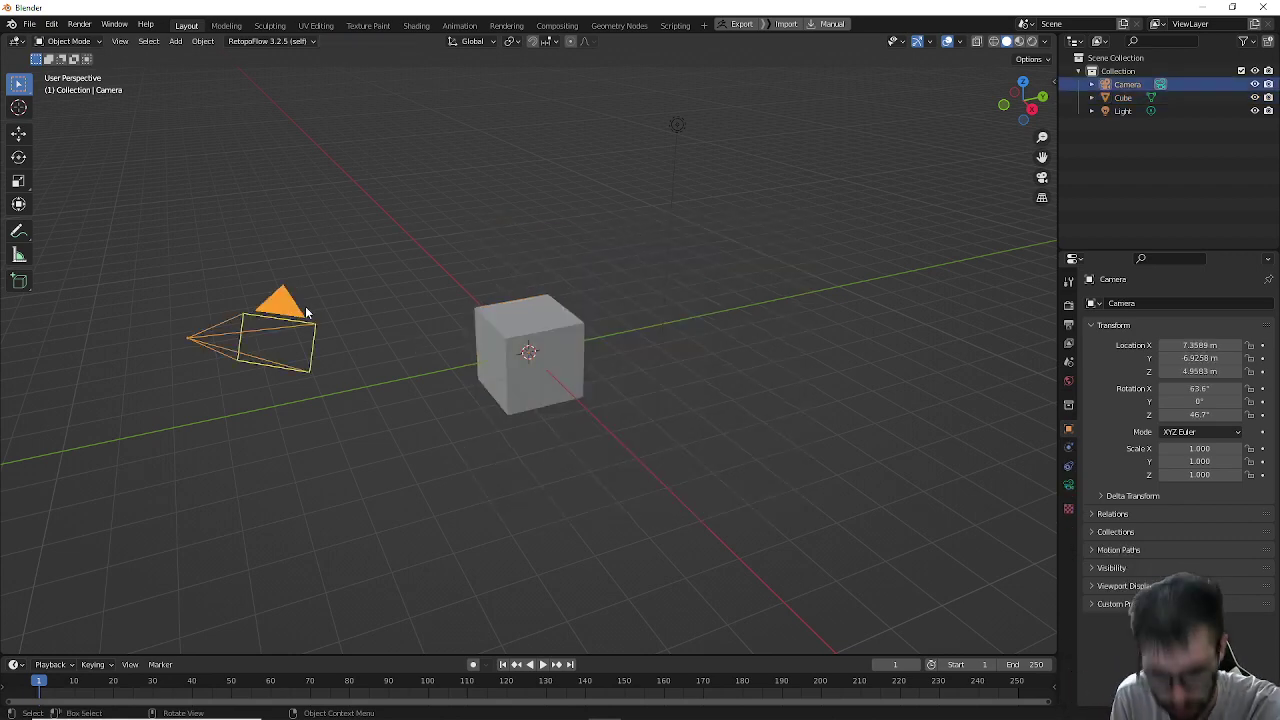
key("Delete")
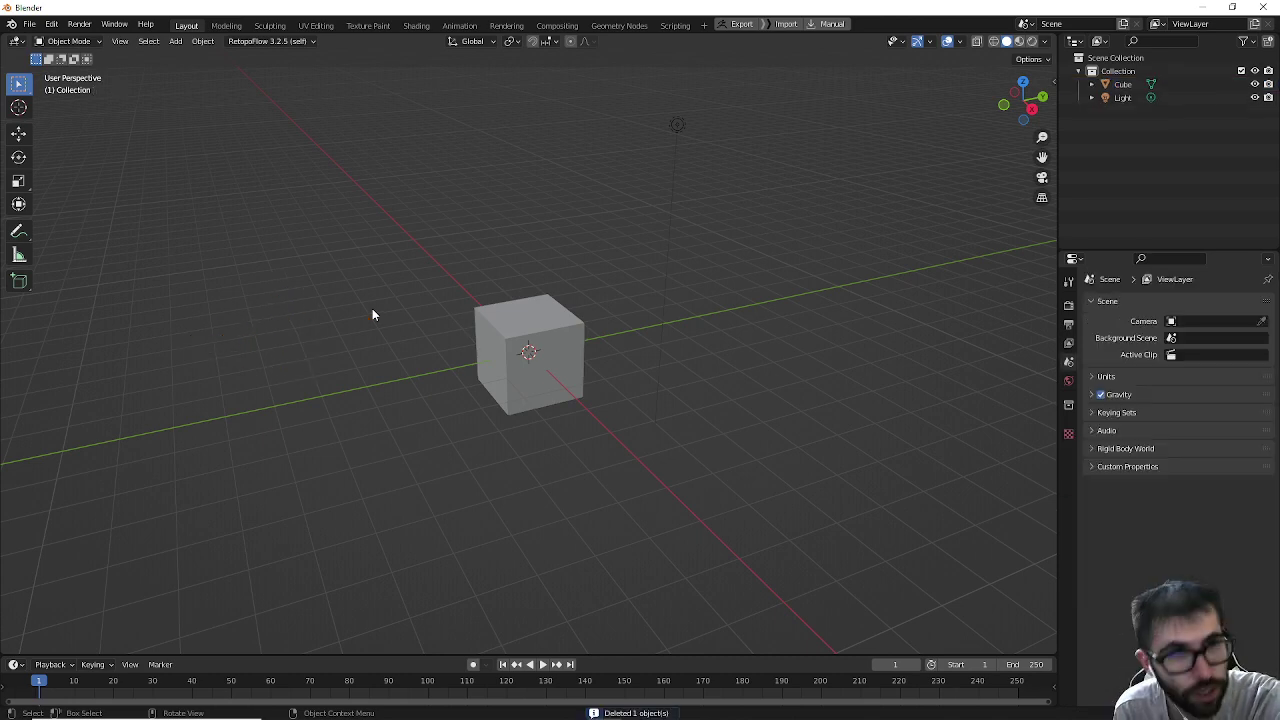
left_click(1134, 100)
key("Delete")
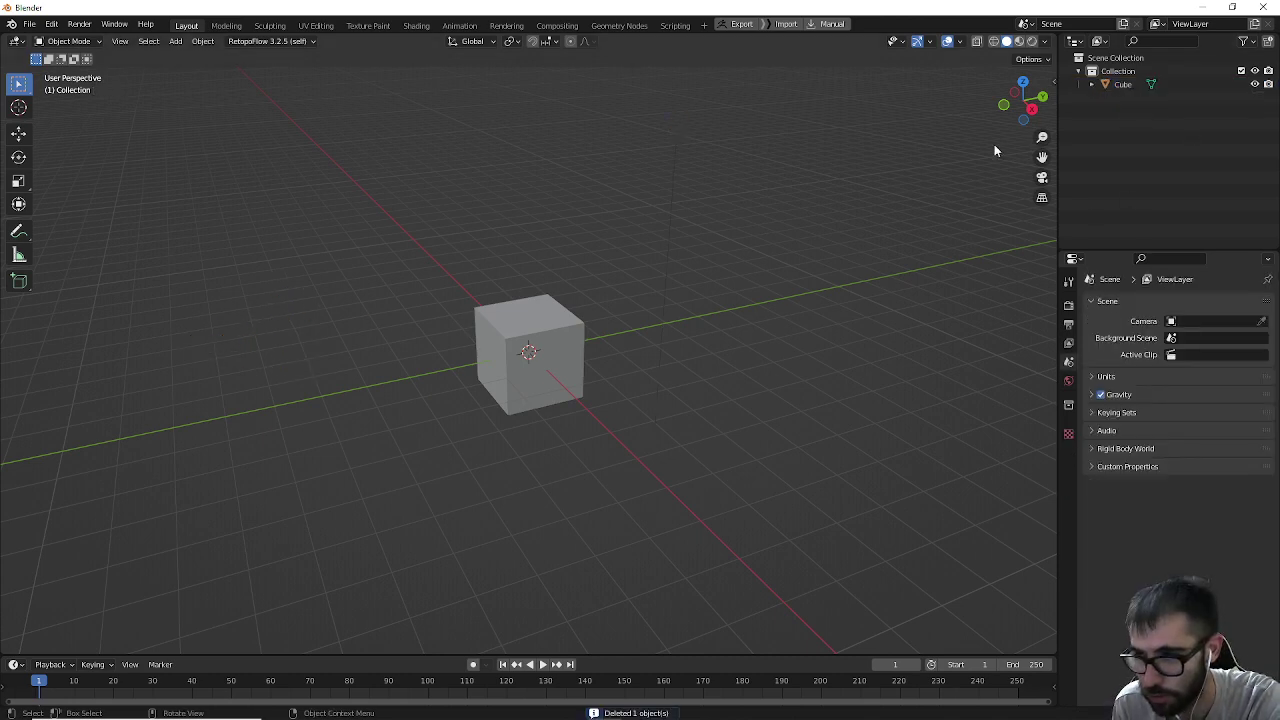
Step: Add the Desktop image "237 isometrica concept.jpg" to the scene as a reference image
left_click(174, 41)
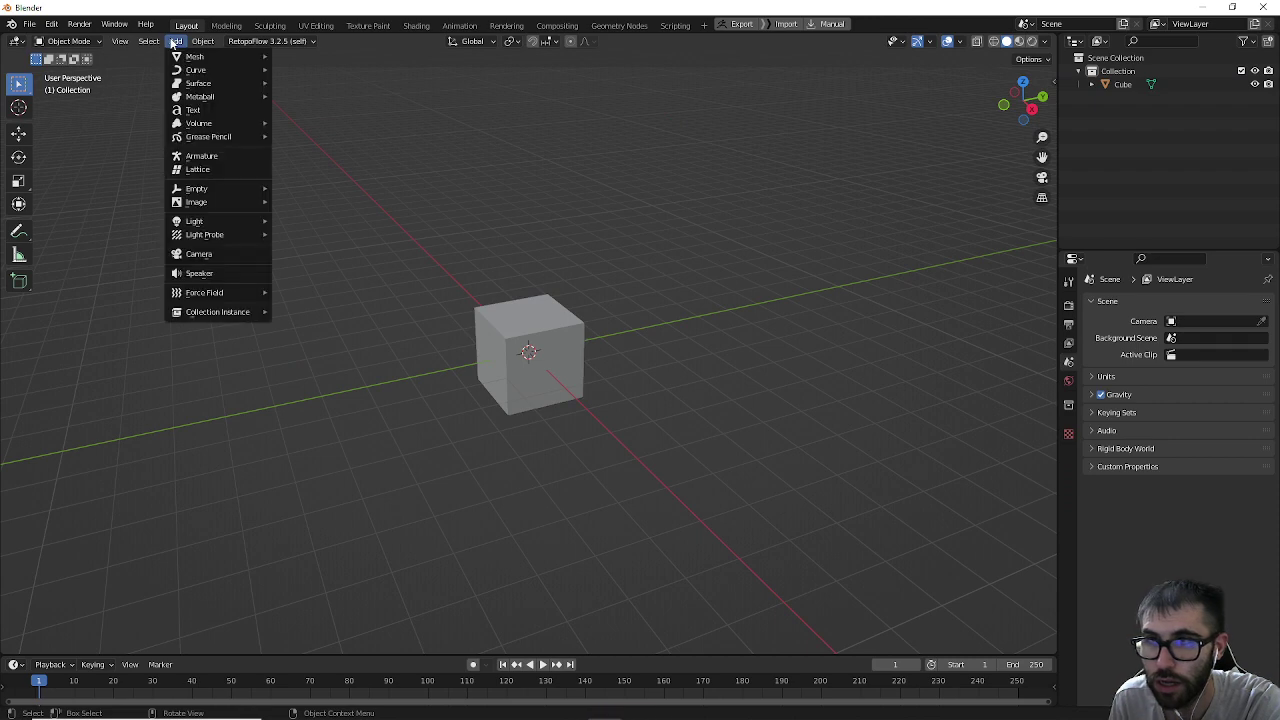
mouse_move(229, 202)
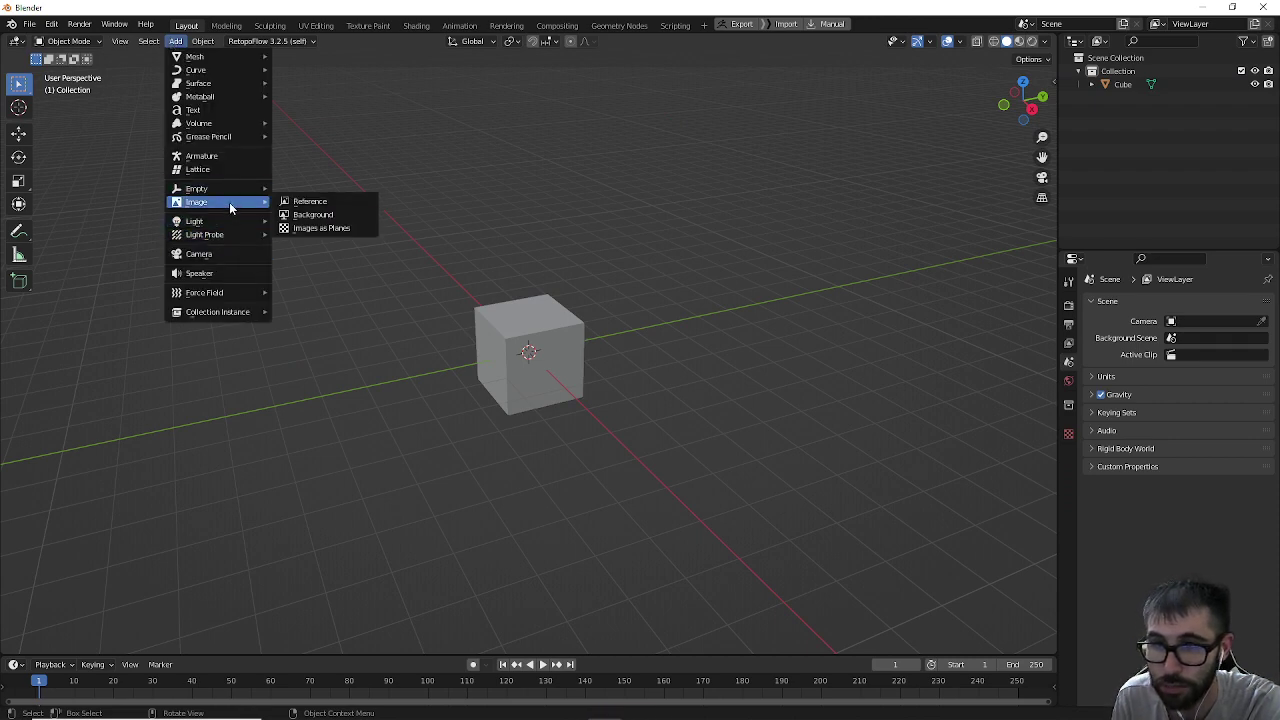
left_click(300, 201)
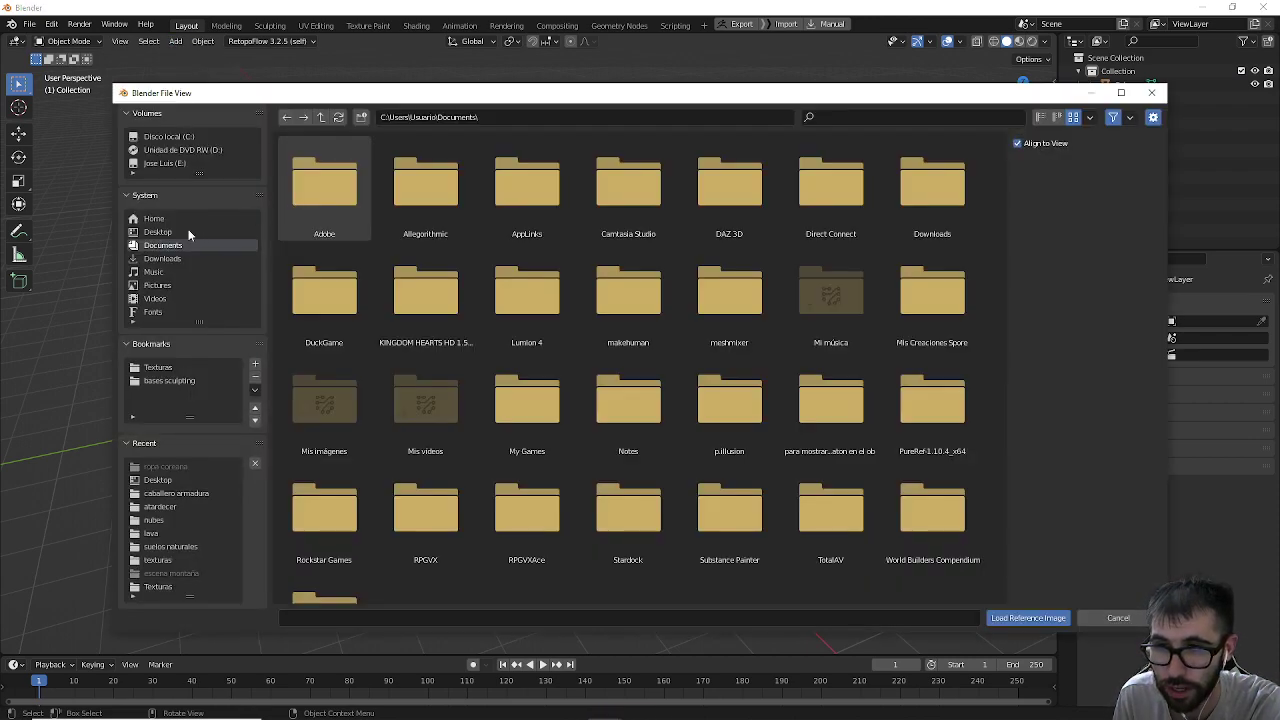
left_click(189, 232)
scroll(843, 514, "down", 2)
left_click(847, 460)
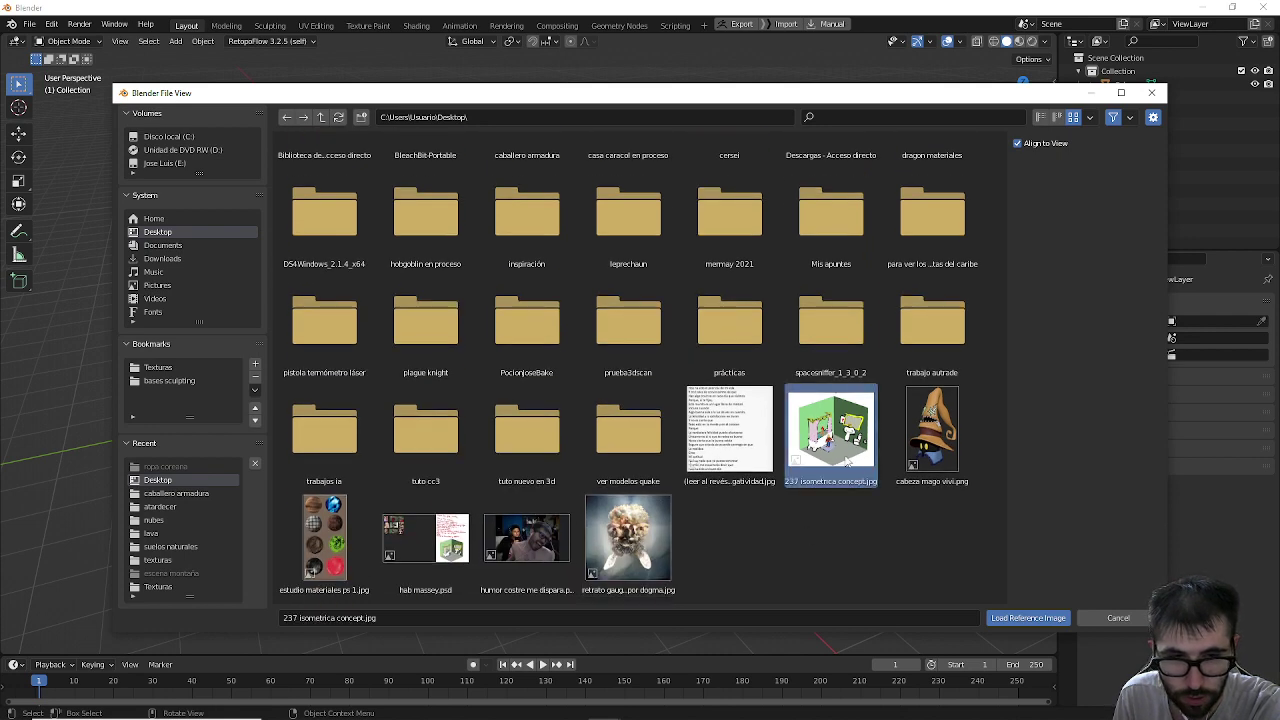
left_click(1012, 614)
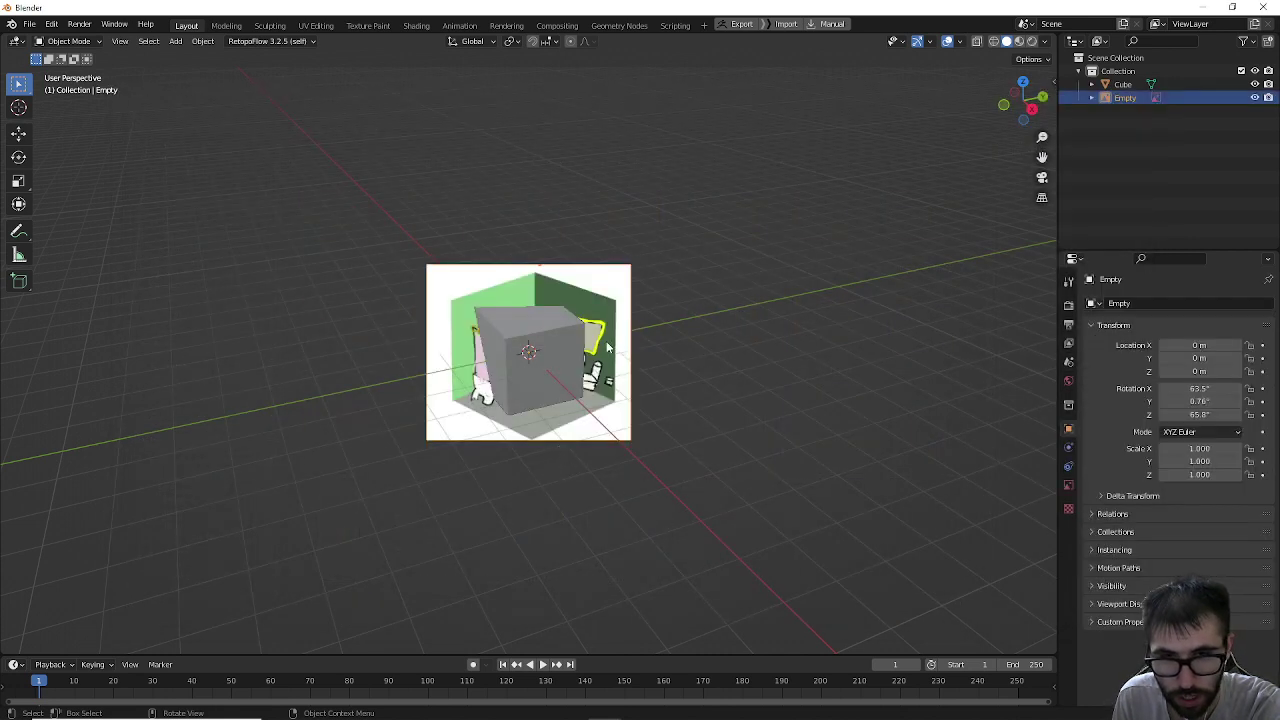
Step: Clear the reference image's rotation so it lies flat on the ground plane
middle_click_drag(607, 347, 485, 360)
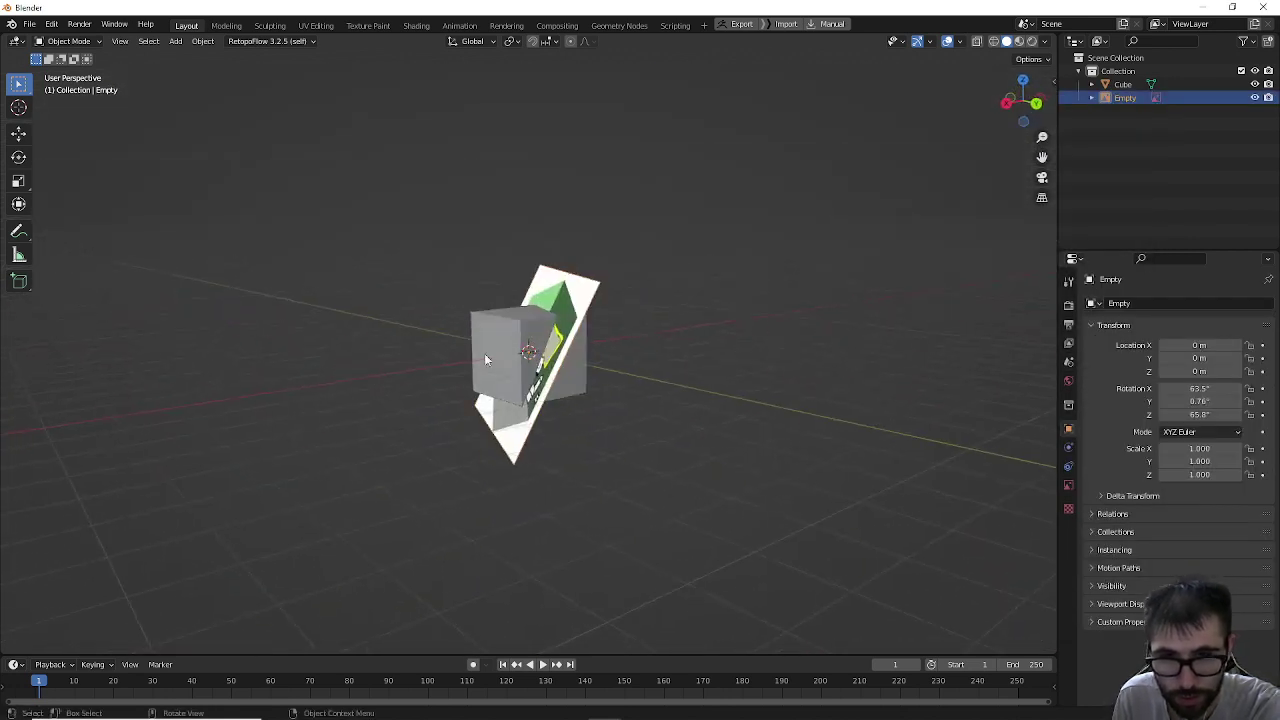
left_click(581, 323)
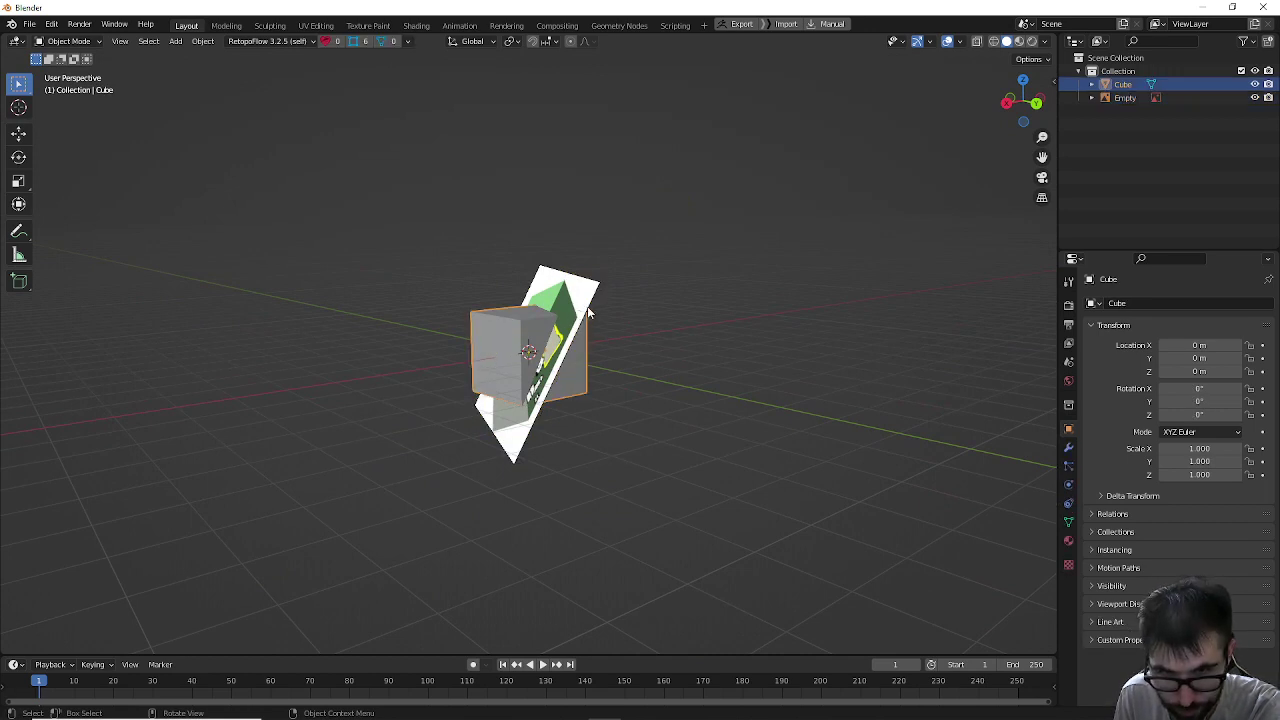
left_click(586, 303)
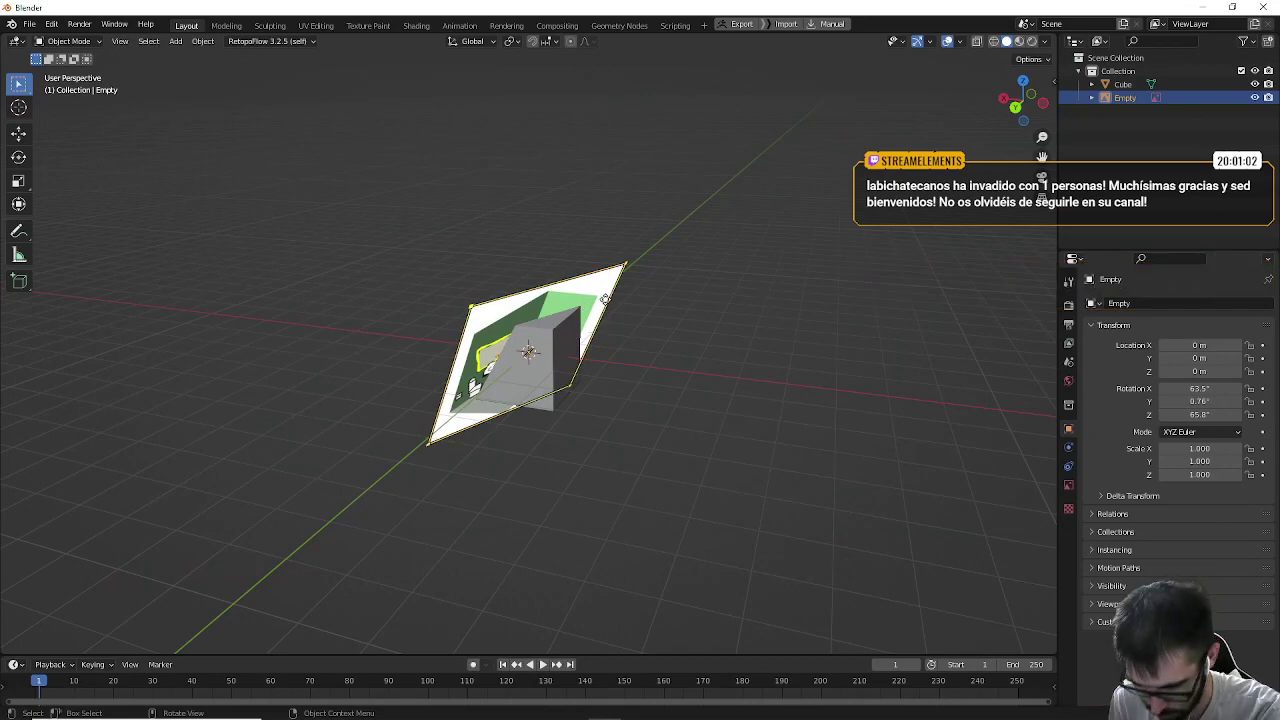
key("alt+r")
middle_click_drag(603, 300, 828, 370)
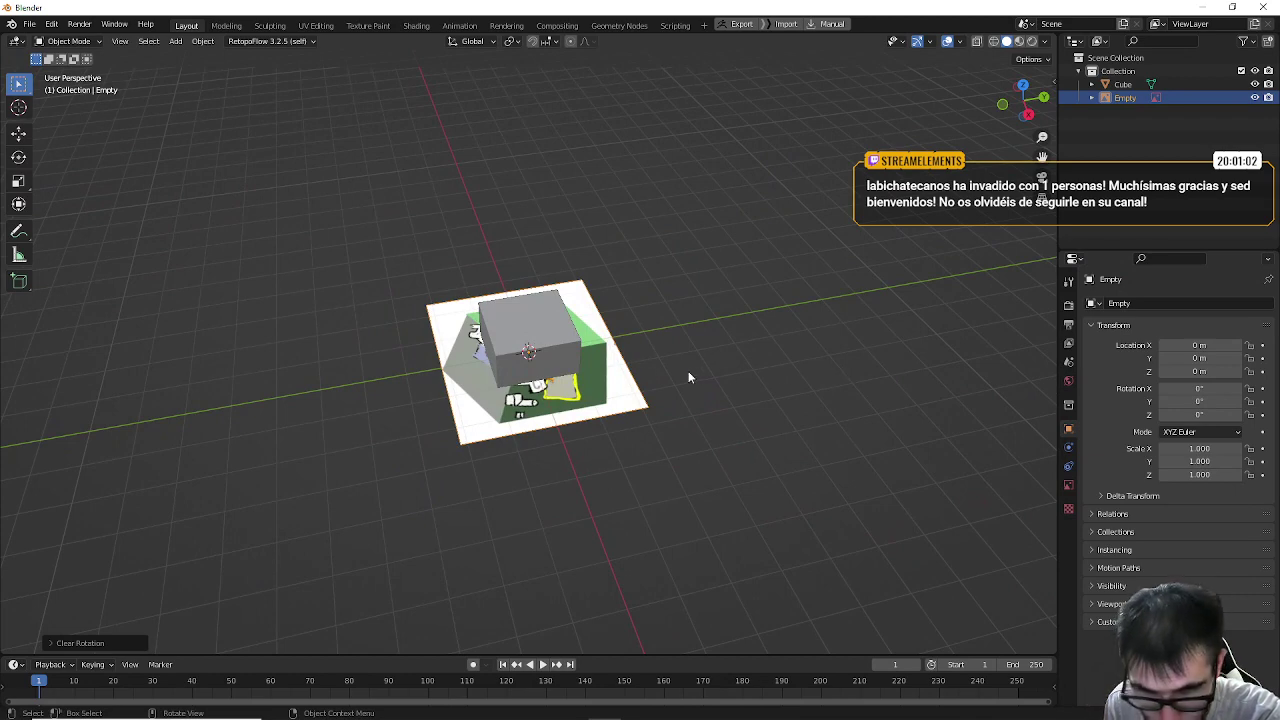
Step: Enlarge the flat reference image and offset it sideways from its origin, clear of the cube
left_click(19, 134)
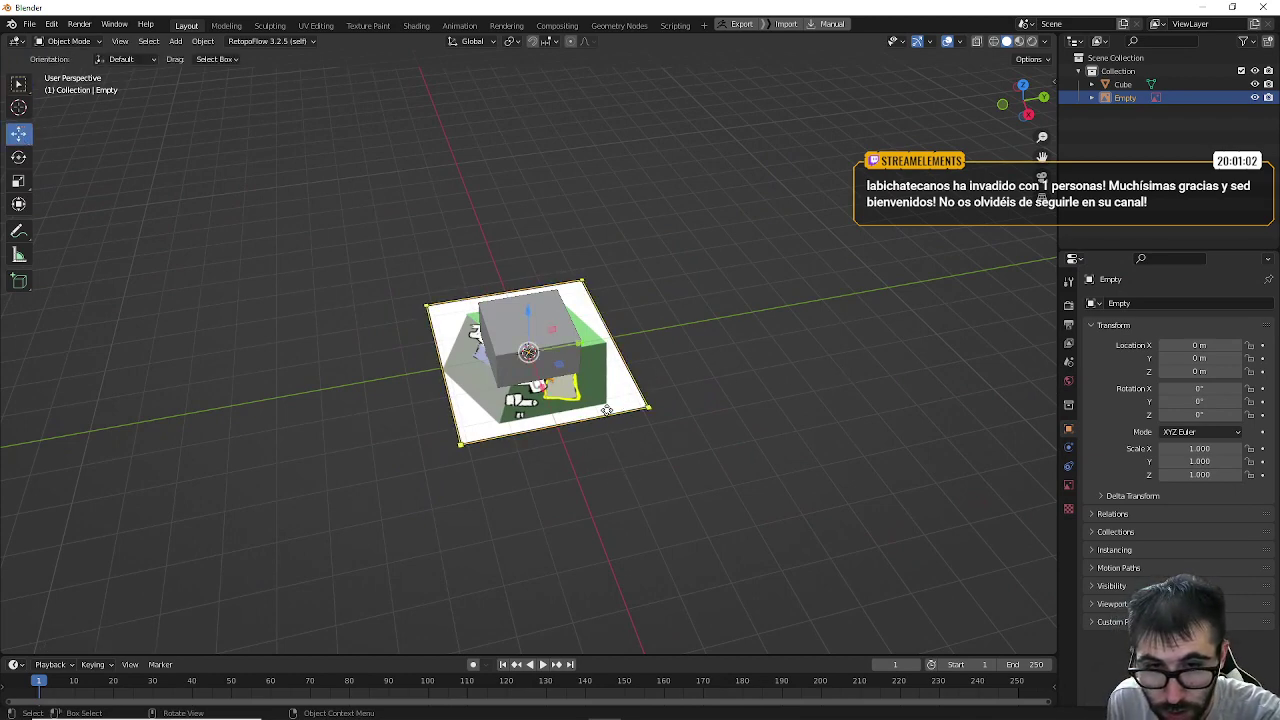
left_click_drag(609, 408, 630, 425)
middle_click_drag(630, 425, 219, 340)
left_click(20, 135)
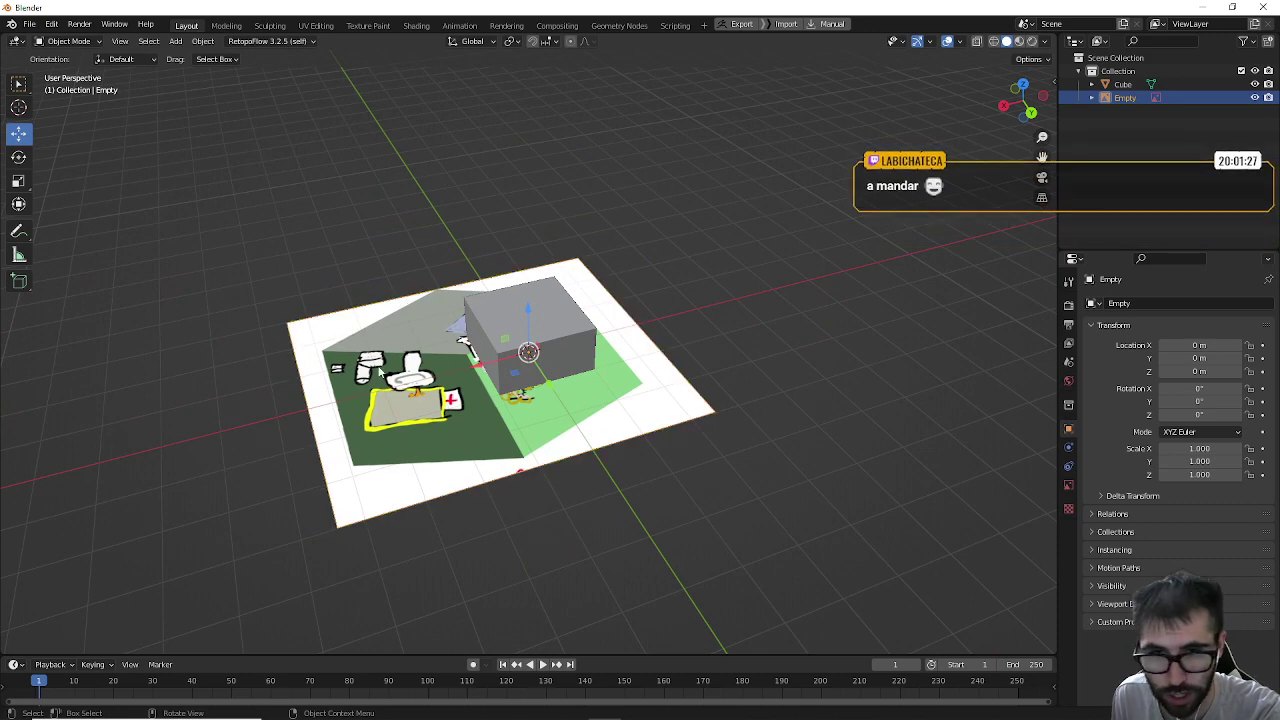
left_click_drag(493, 363, 328, 404)
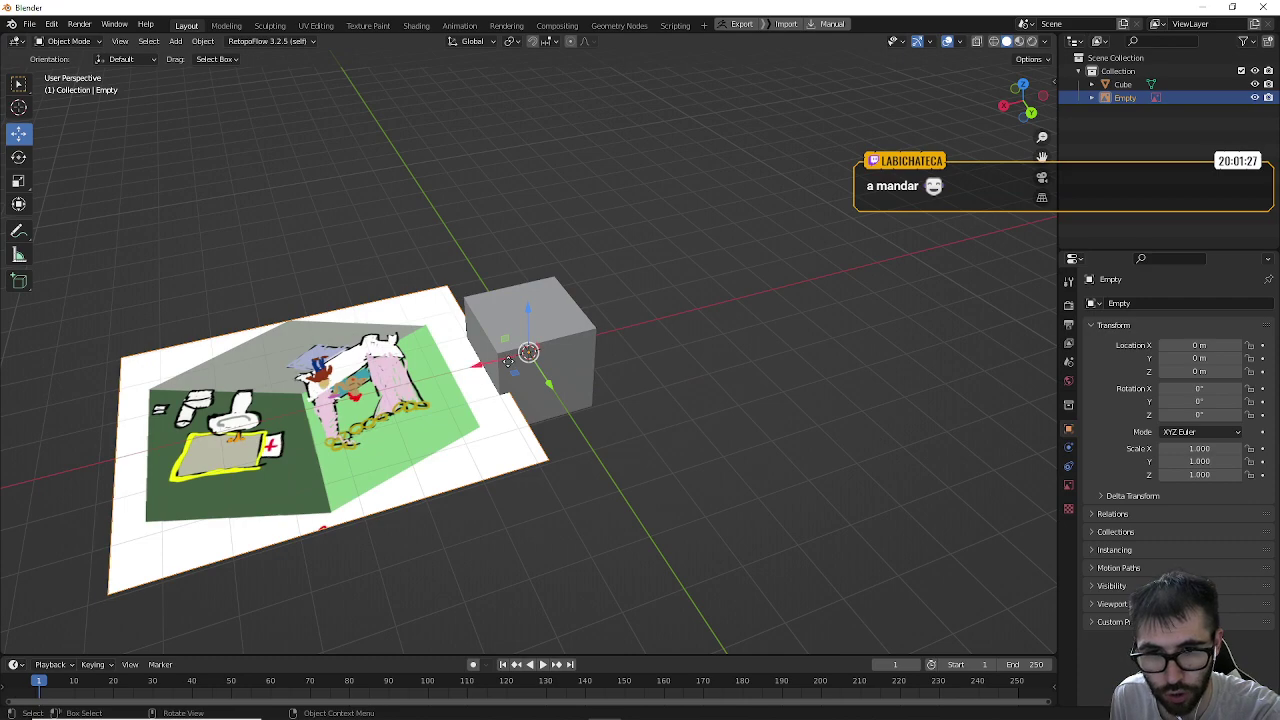
Step: Move the reference image along the X axis to about 2.16 m
key("g")
key("x")
left_click(368, 388)
middle_click_drag(368, 388, 689, 375)
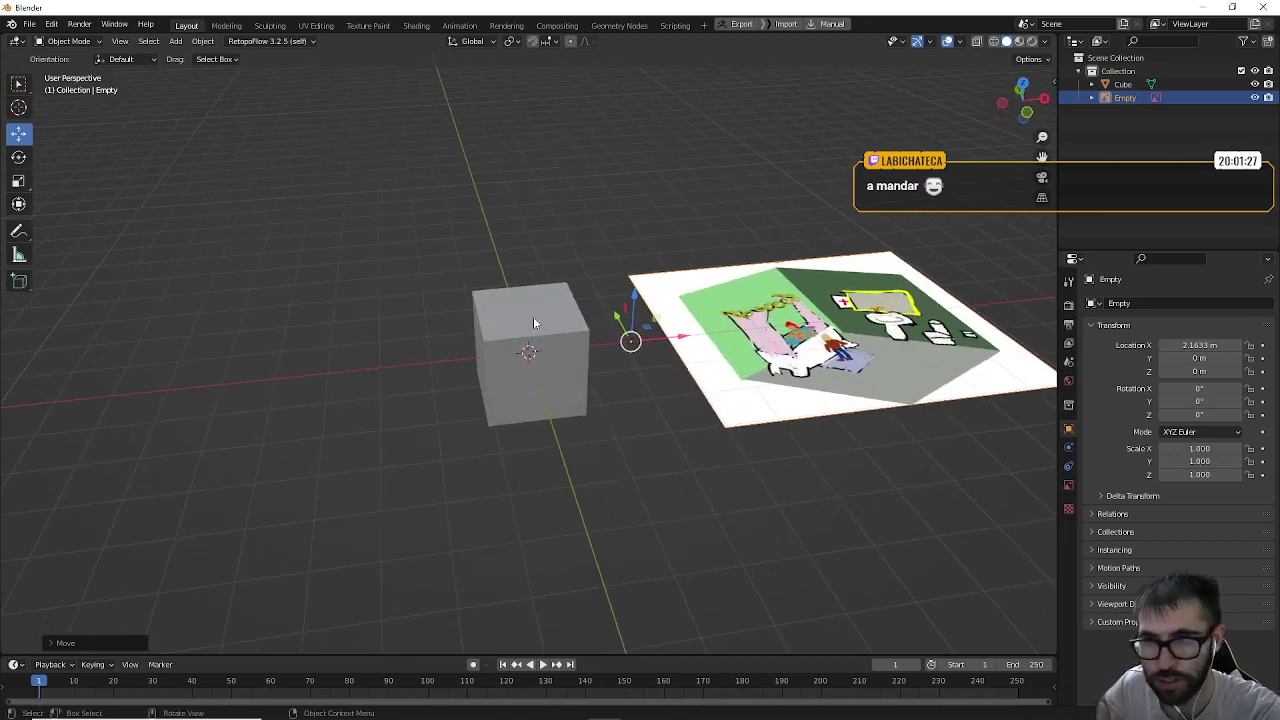
Step: Rotate the reference image upright to about 88.9° around X and move it behind the cube to about 14.3 m on Y
left_click(18, 157)
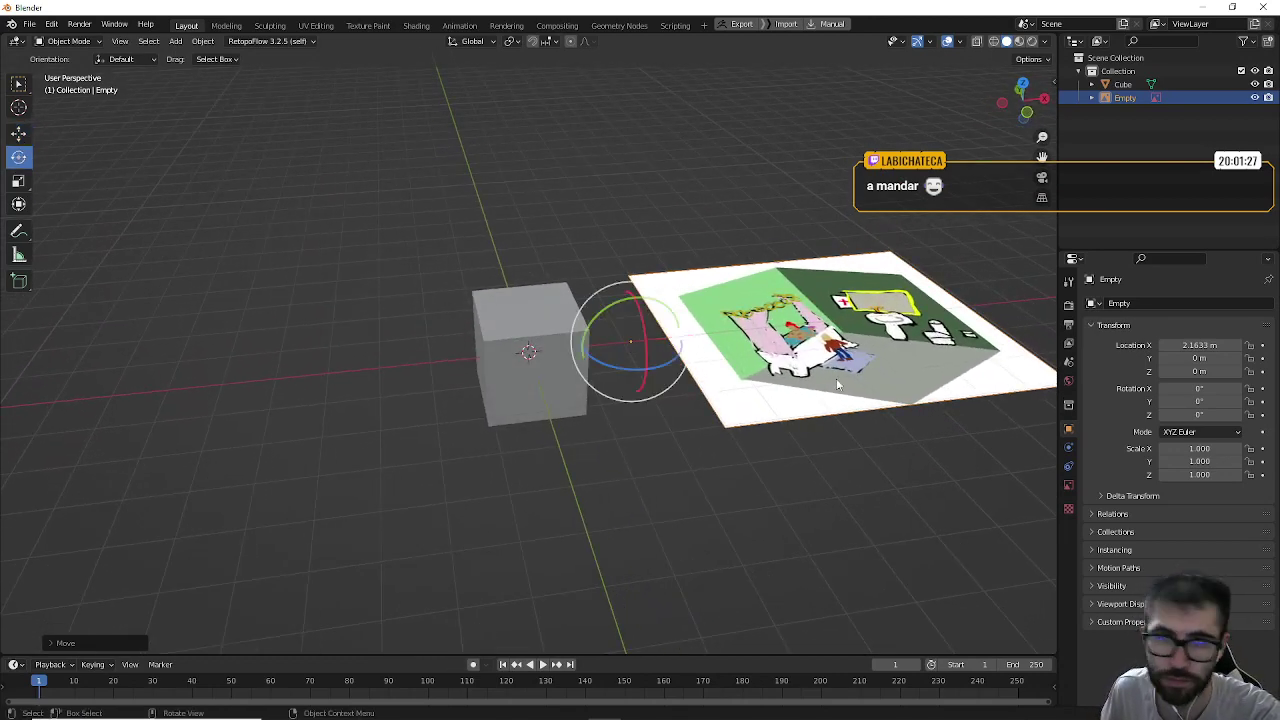
left_click_drag(640, 338, 636, 411)
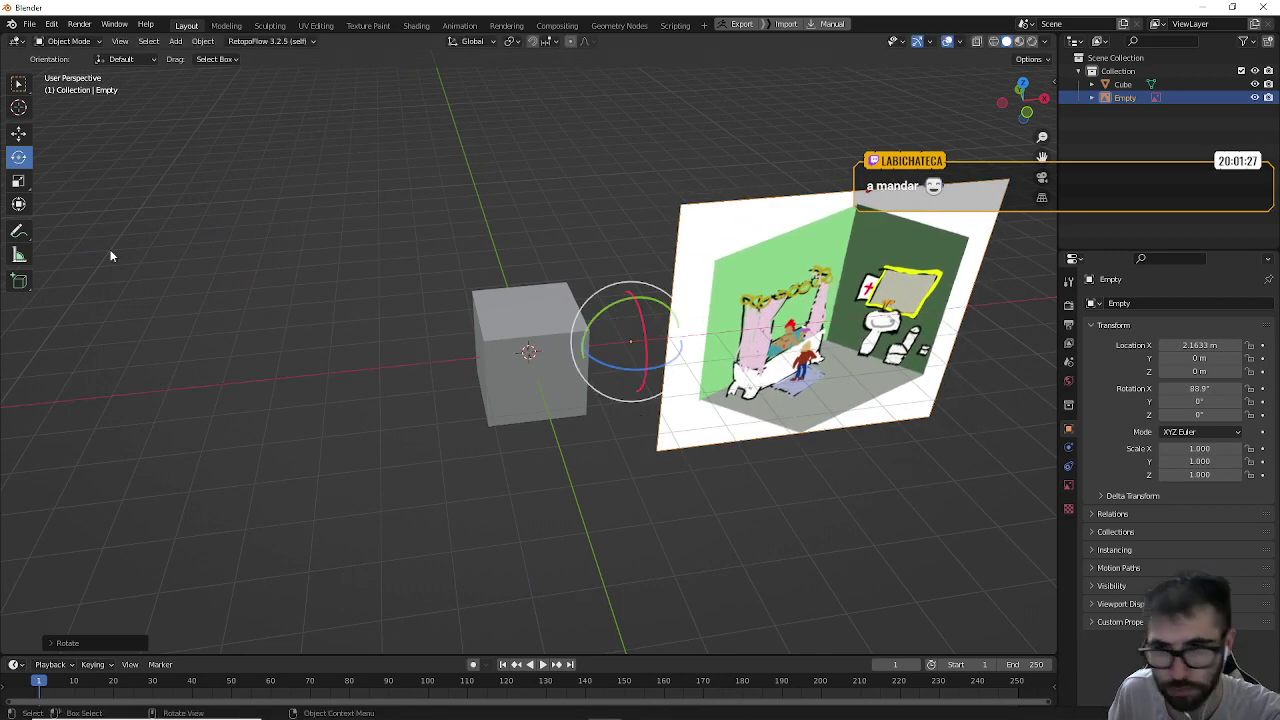
left_click(19, 133)
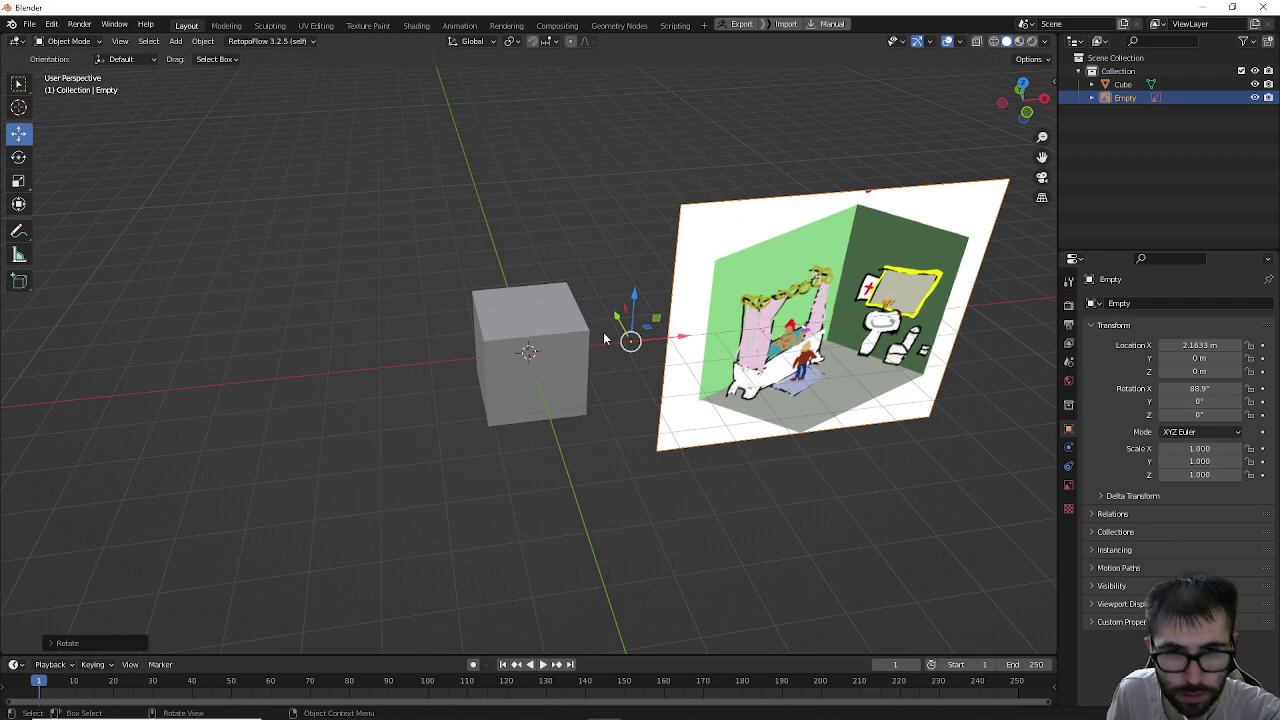
left_click_drag(610, 317, 440, 162)
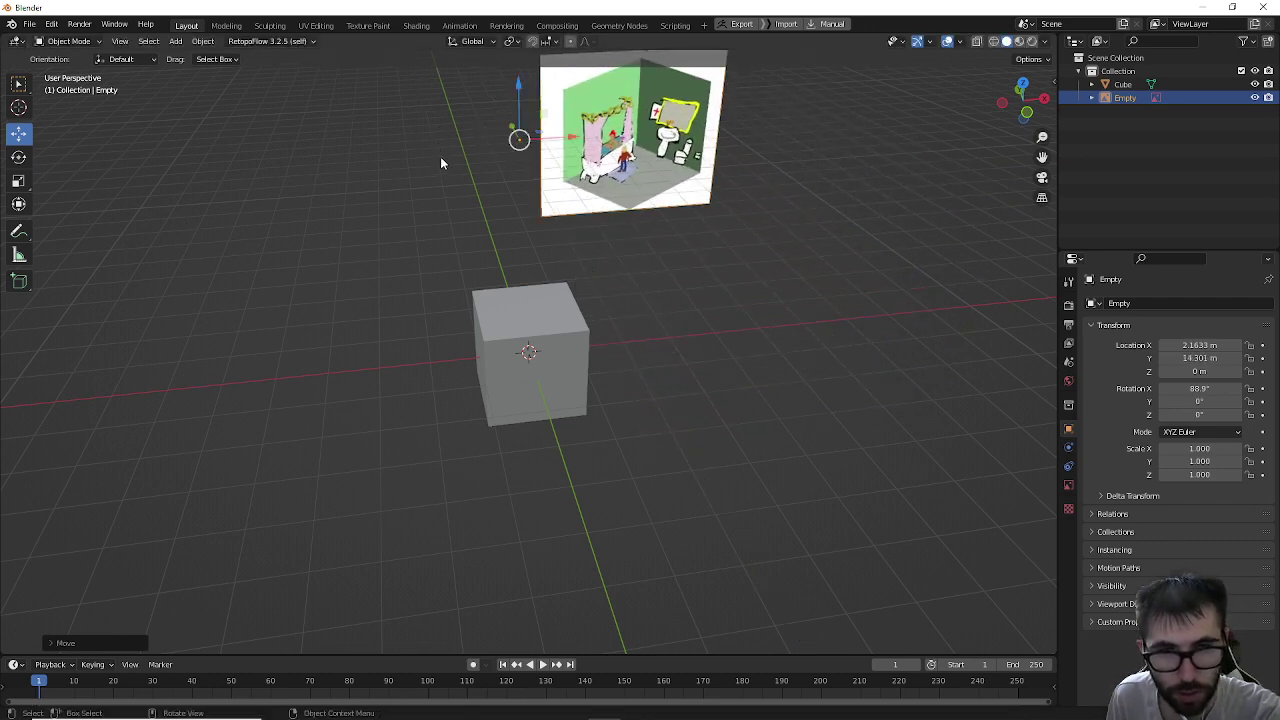
Step: Scale the cube up uniformly to about 2.128
left_click(518, 368)
key("s")
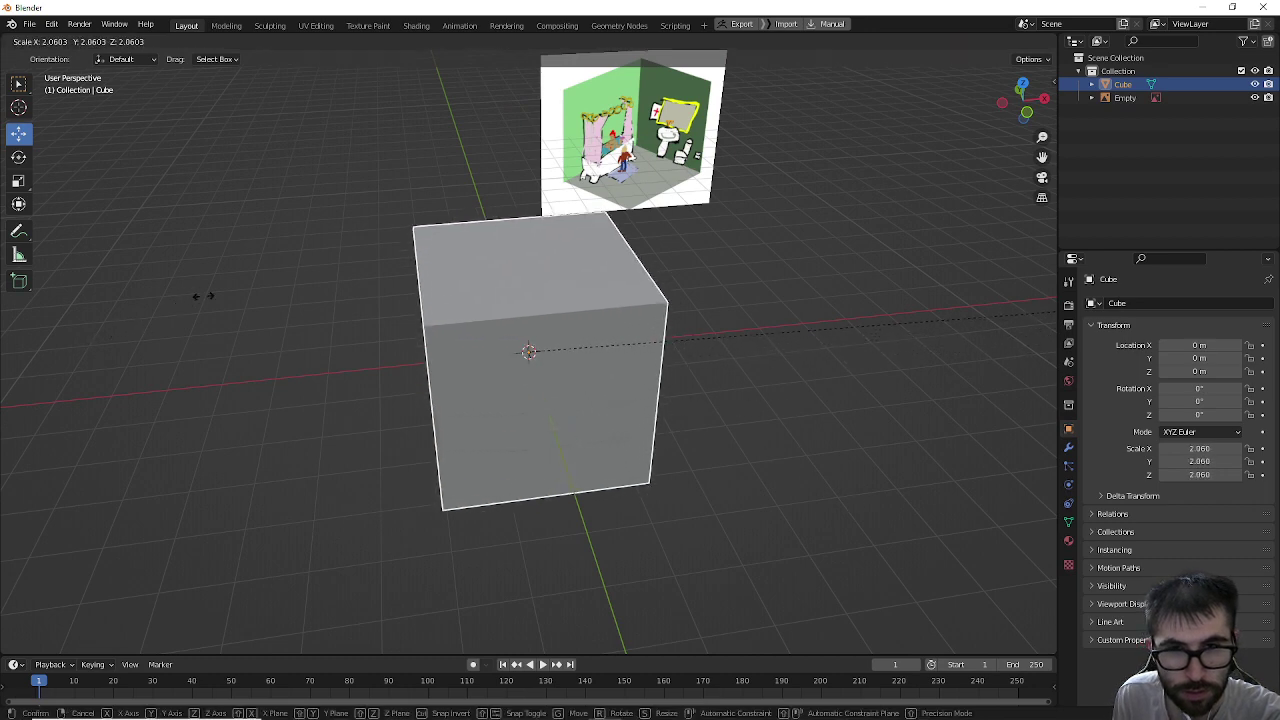
left_click(228, 310)
middle_click_drag(202, 484, 295, 455)
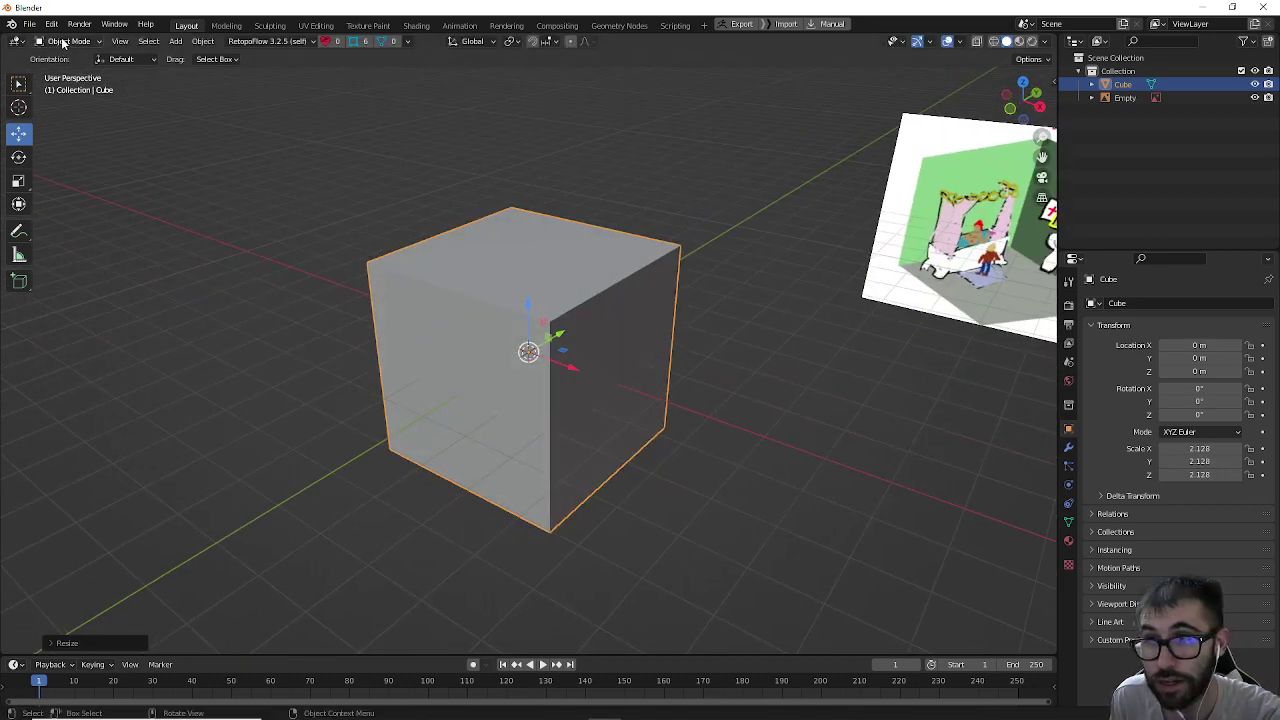
Step: Put the enlarged cube in Edit Mode with edge selection active
left_click(66, 41)
key("Tab")
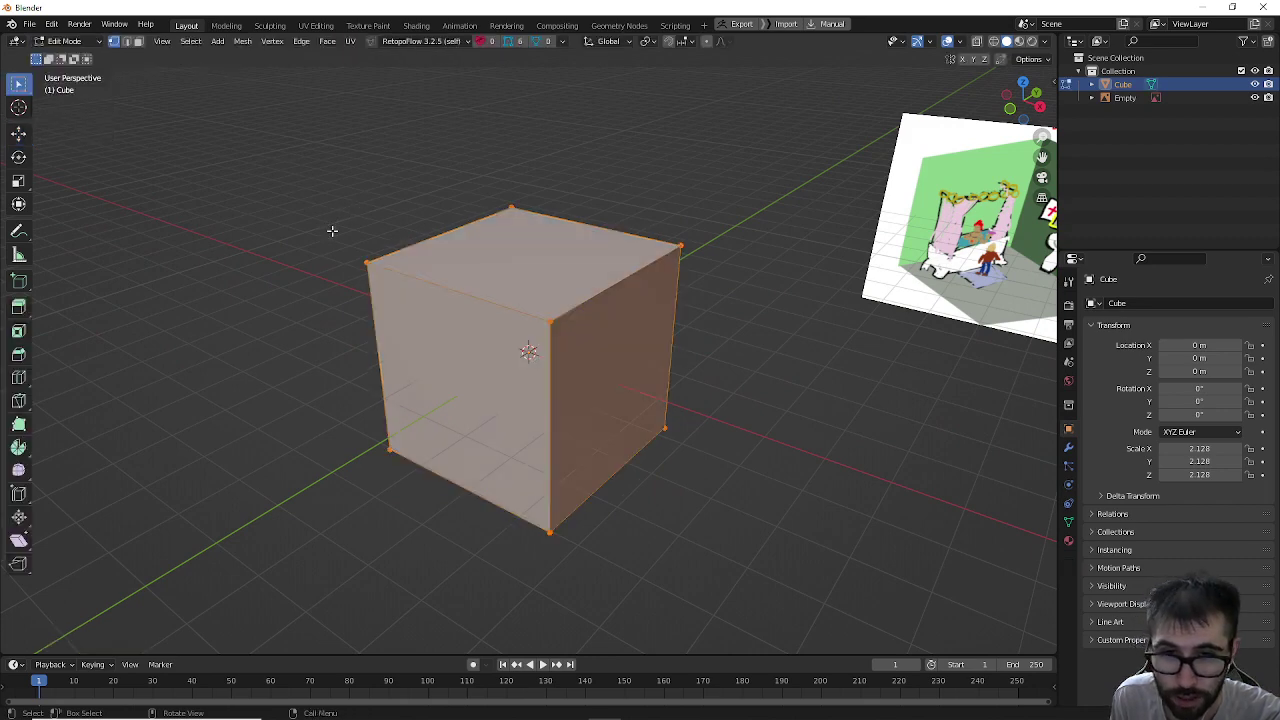
left_click(126, 42)
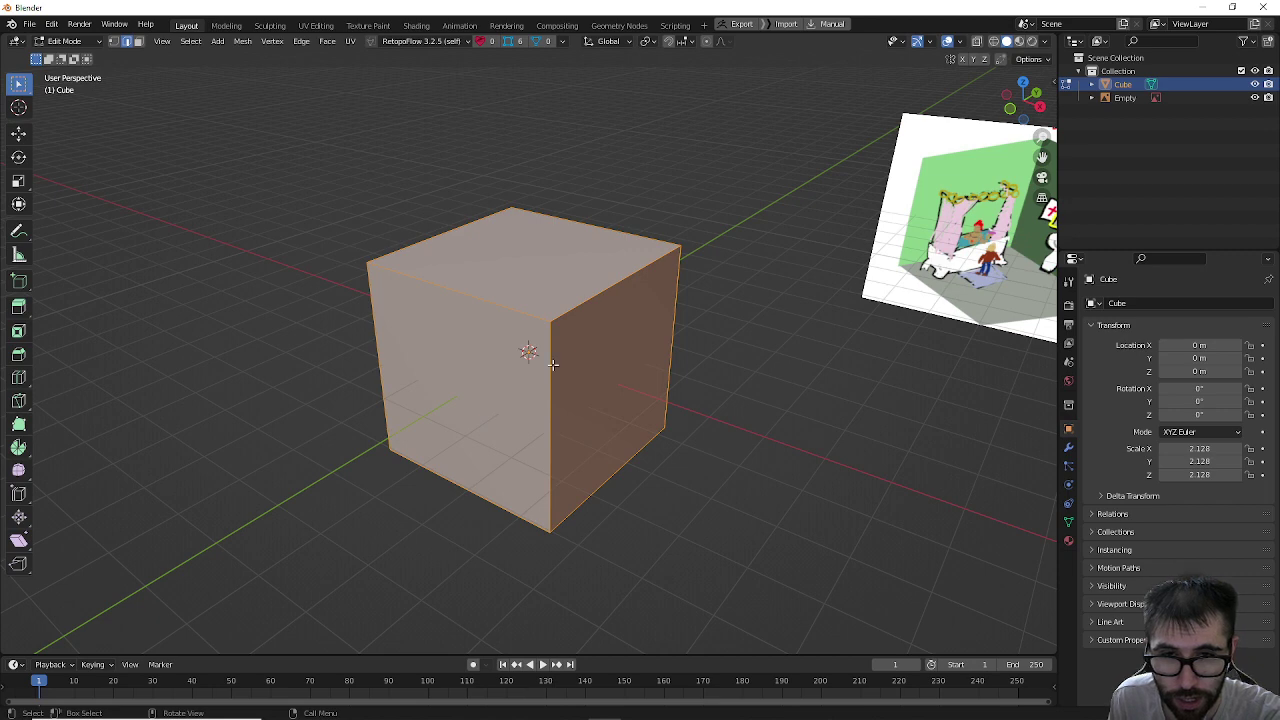
Step: Delete the cube's front vertical edge and its top front corner vertex, leaving only the floor and two back walls
key("alt+a")
key("x")
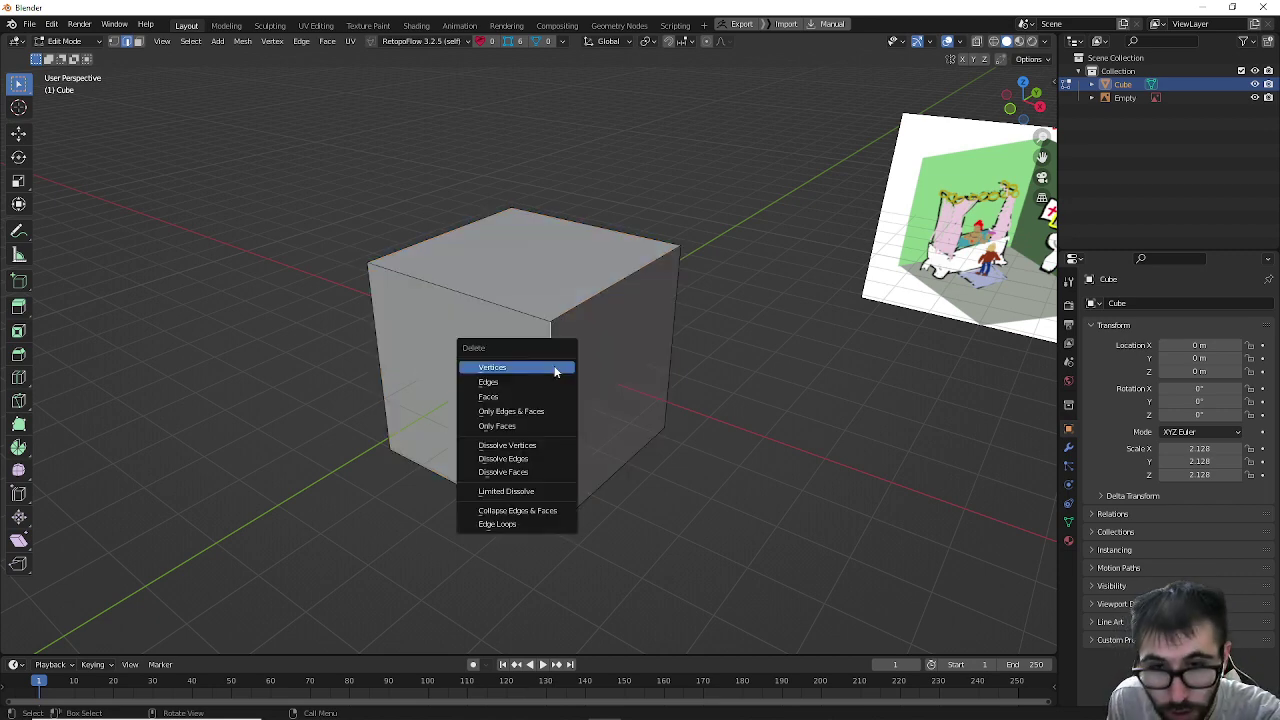
left_click(553, 380)
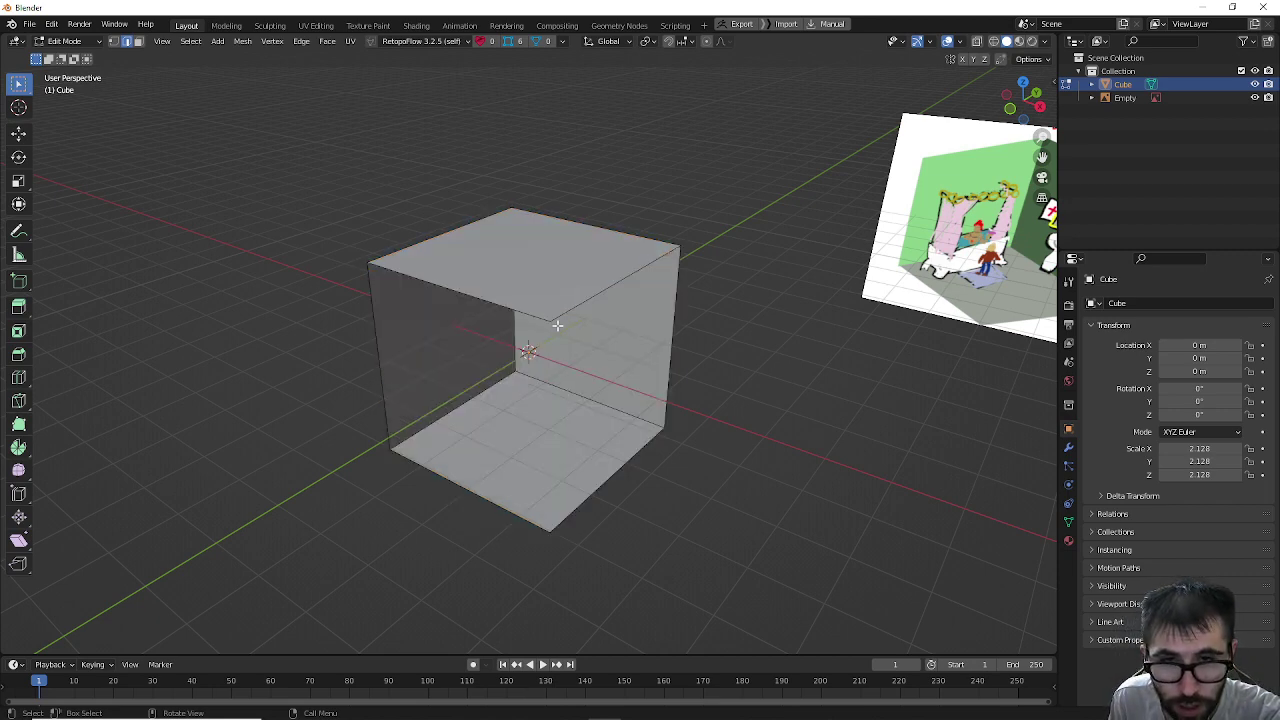
left_click(113, 42)
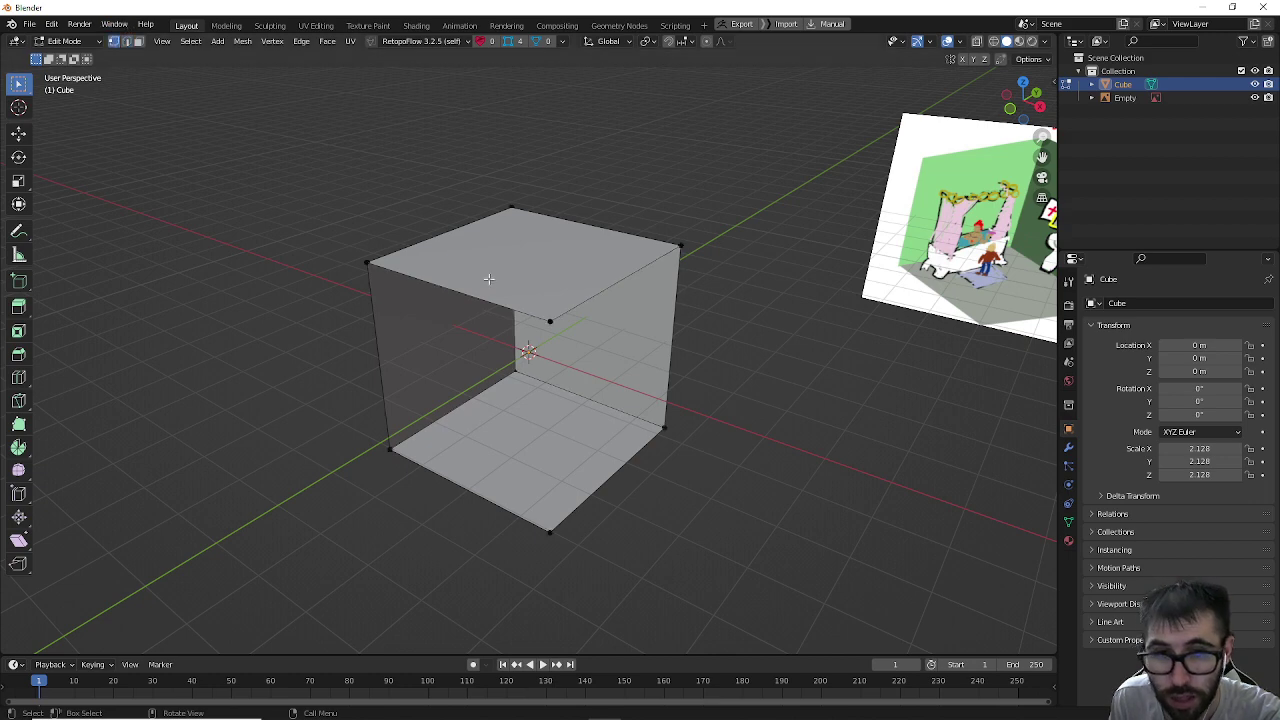
left_click(551, 324)
key("x")
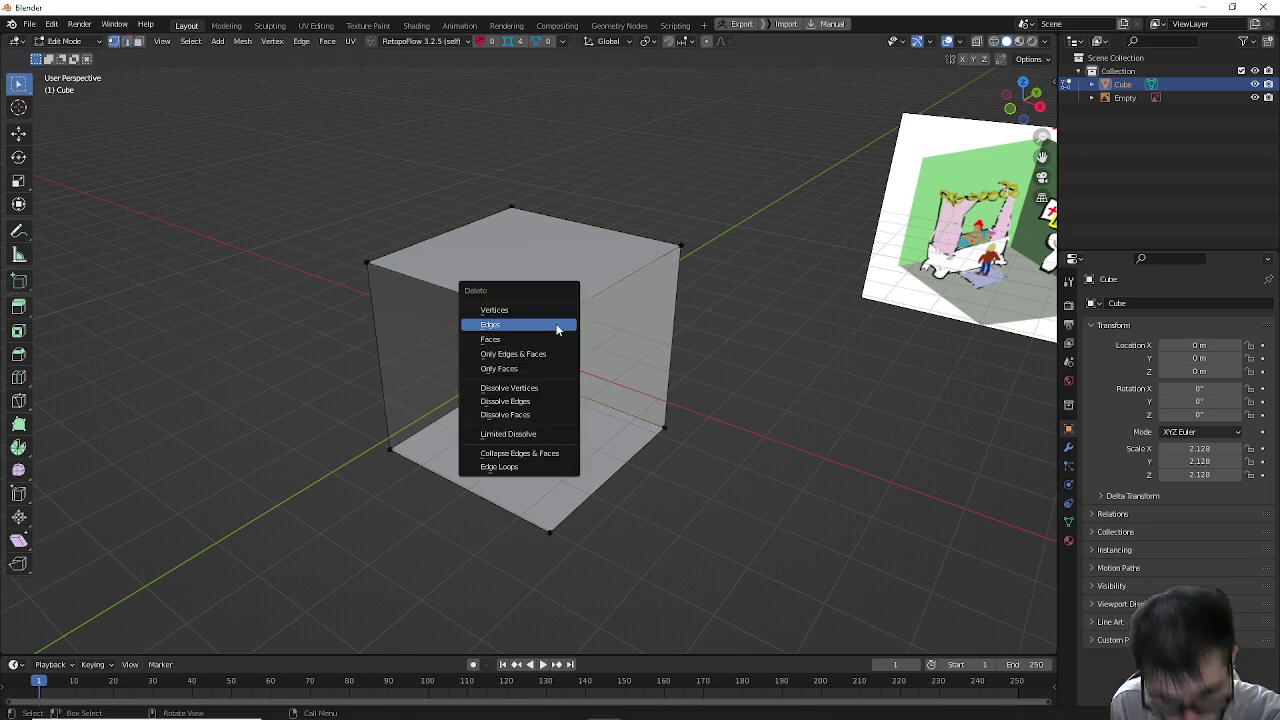
left_click(556, 309)
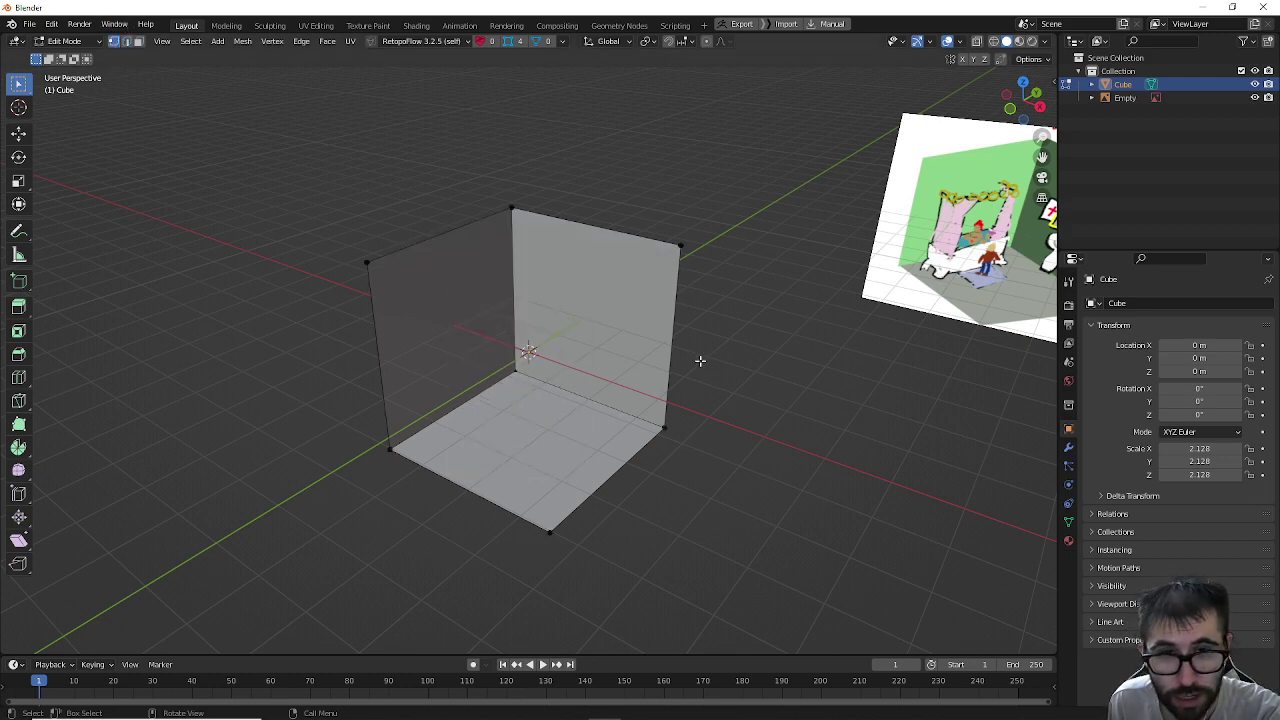
Step: Raise the room's floor face vertically to the level of the world origin
mouse_move(659, 375)
middle_mouse_down()
mouse_move(691, 320)
mouse_move(677, 357)
middle_mouse_up()
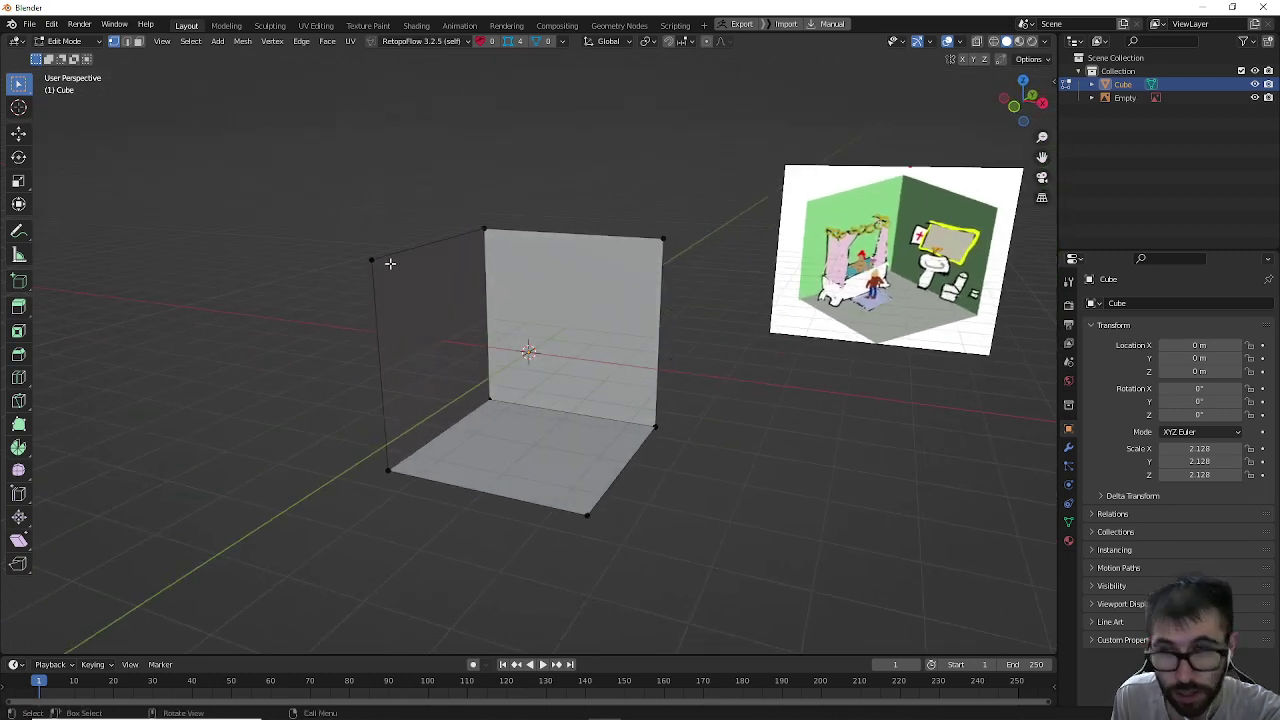
left_click(138, 42)
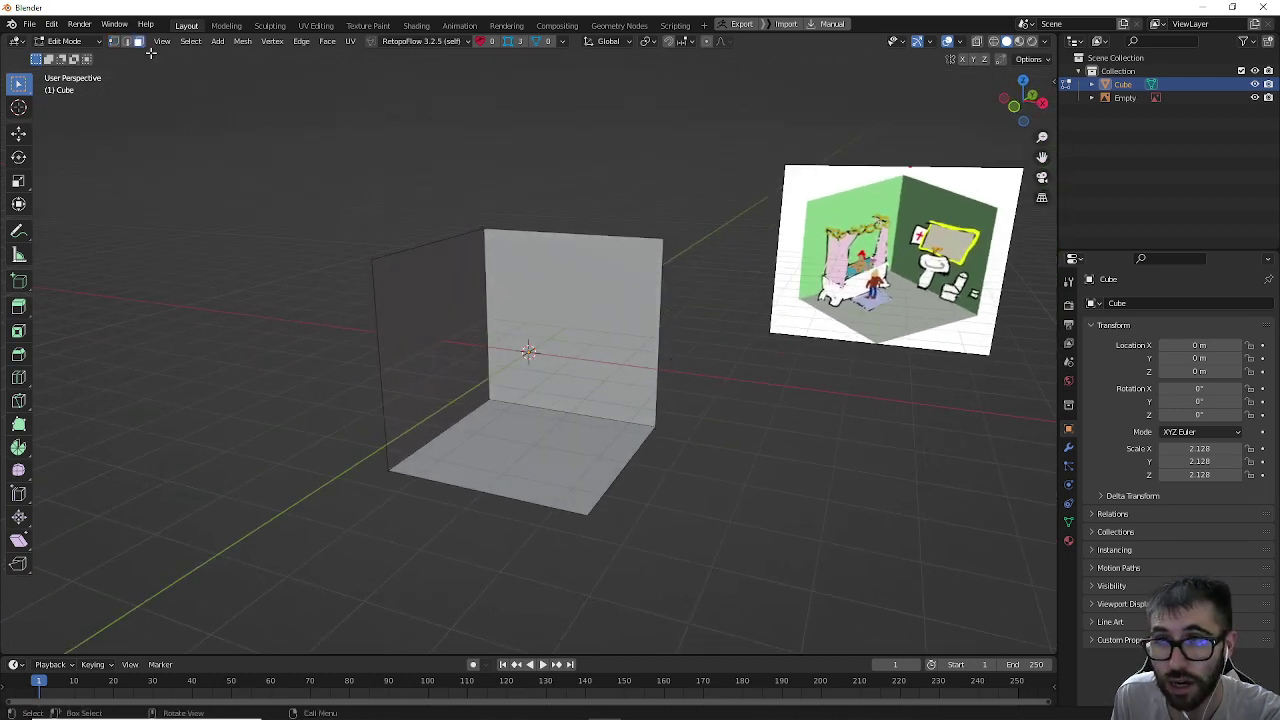
left_click(537, 456)
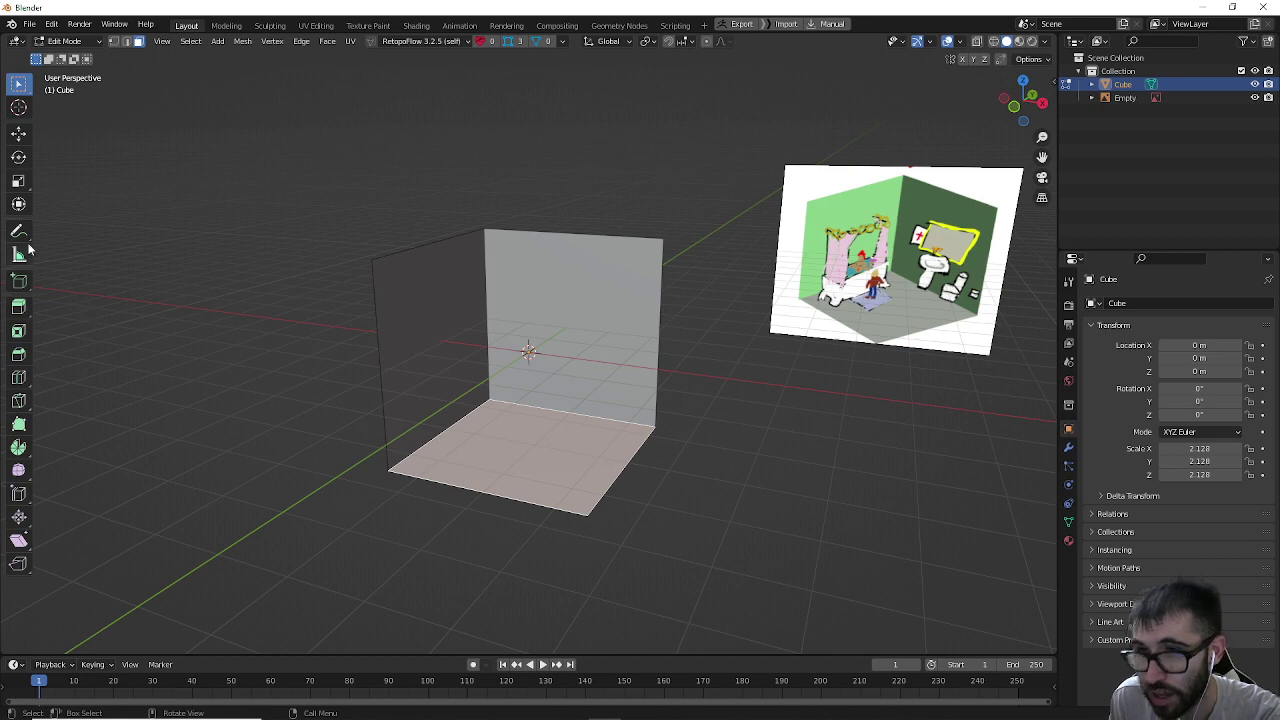
left_click(18, 133)
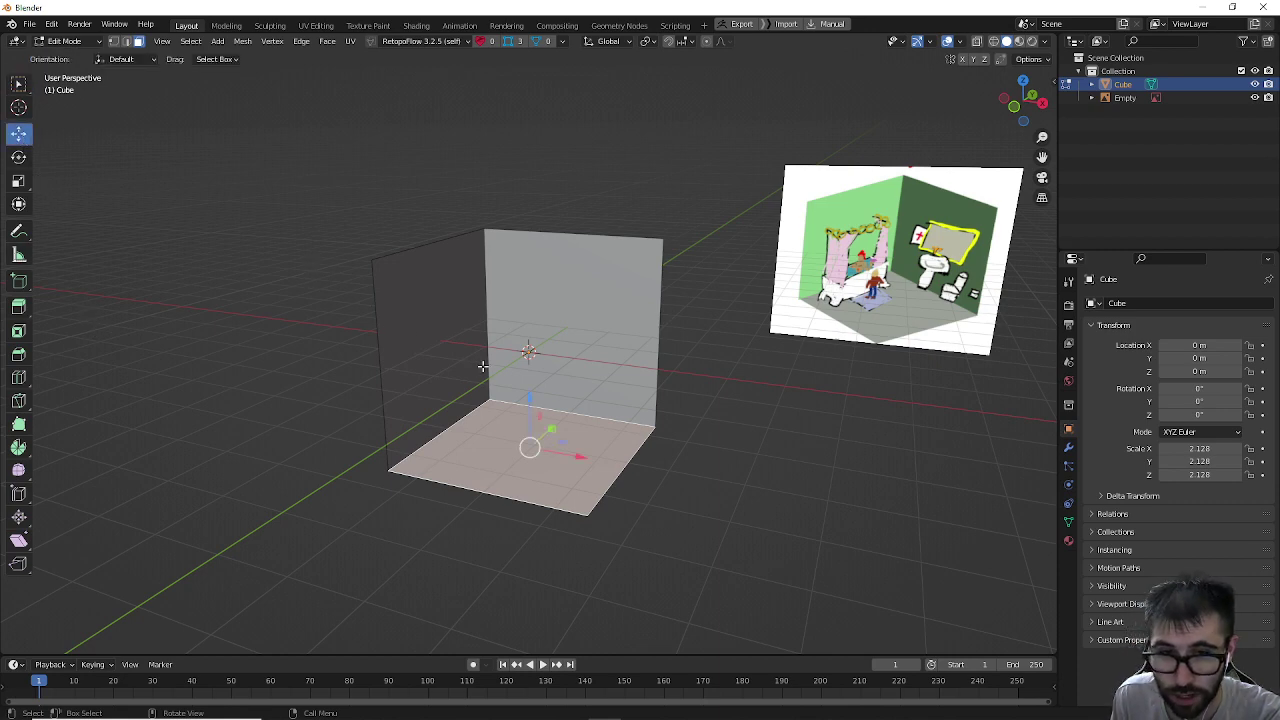
left_click_drag(533, 404, 513, 304)
Step: Raise the top edges of both walls together along Z to make the room taller
left_click(127, 41)
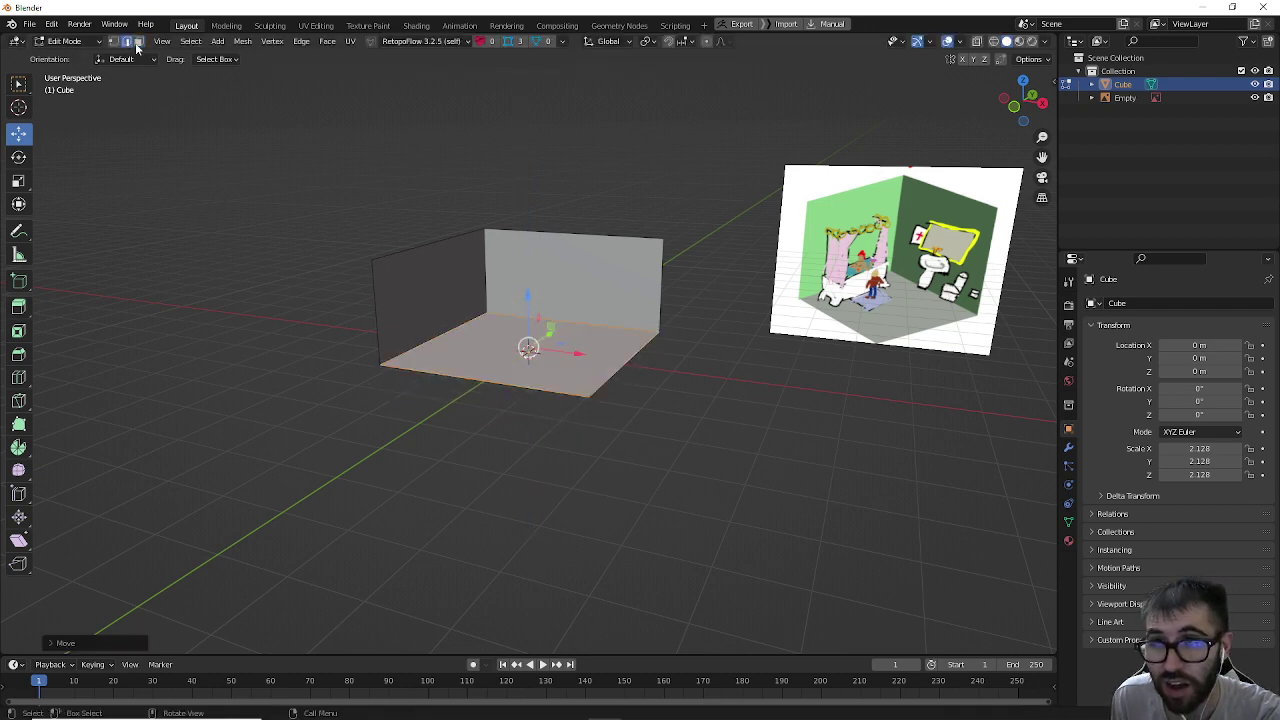
left_click(450, 236)
left_click(565, 237, "shift")
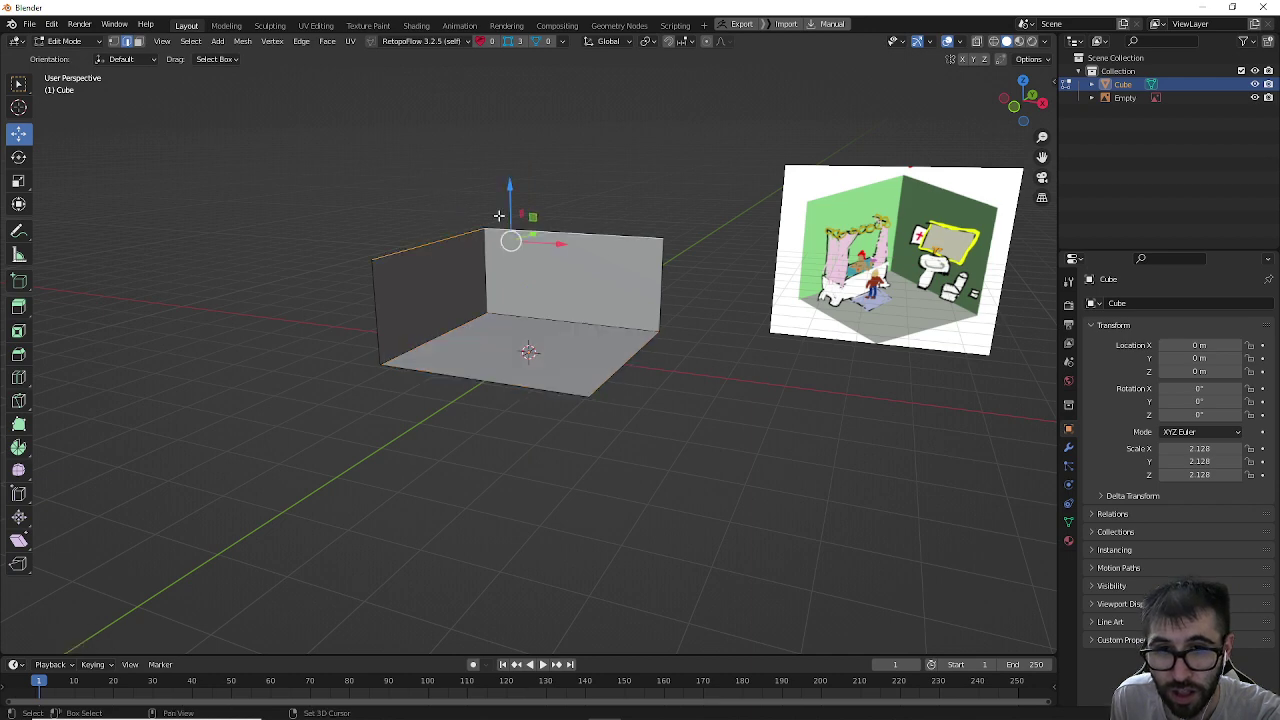
left_click_drag(515, 197, 508, 102)
Step: Return the room to Object Mode, apply all its transforms and deselect it
left_click(75, 42)
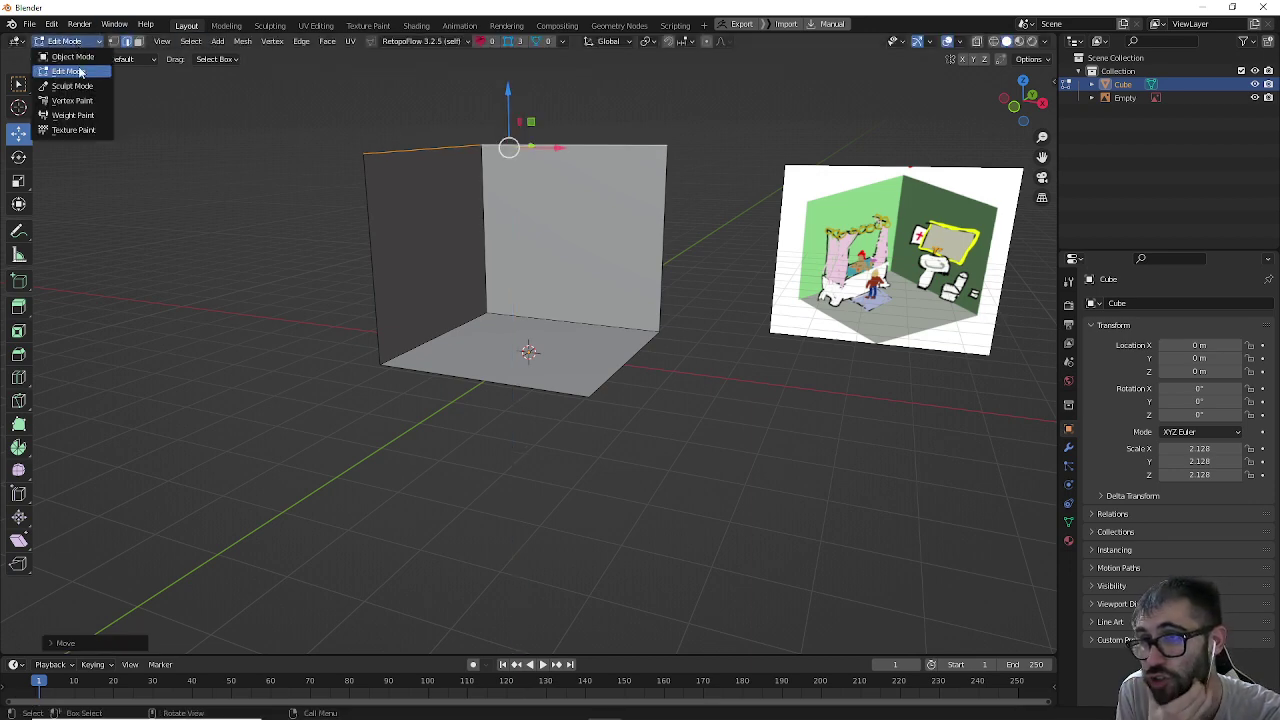
left_click(80, 56)
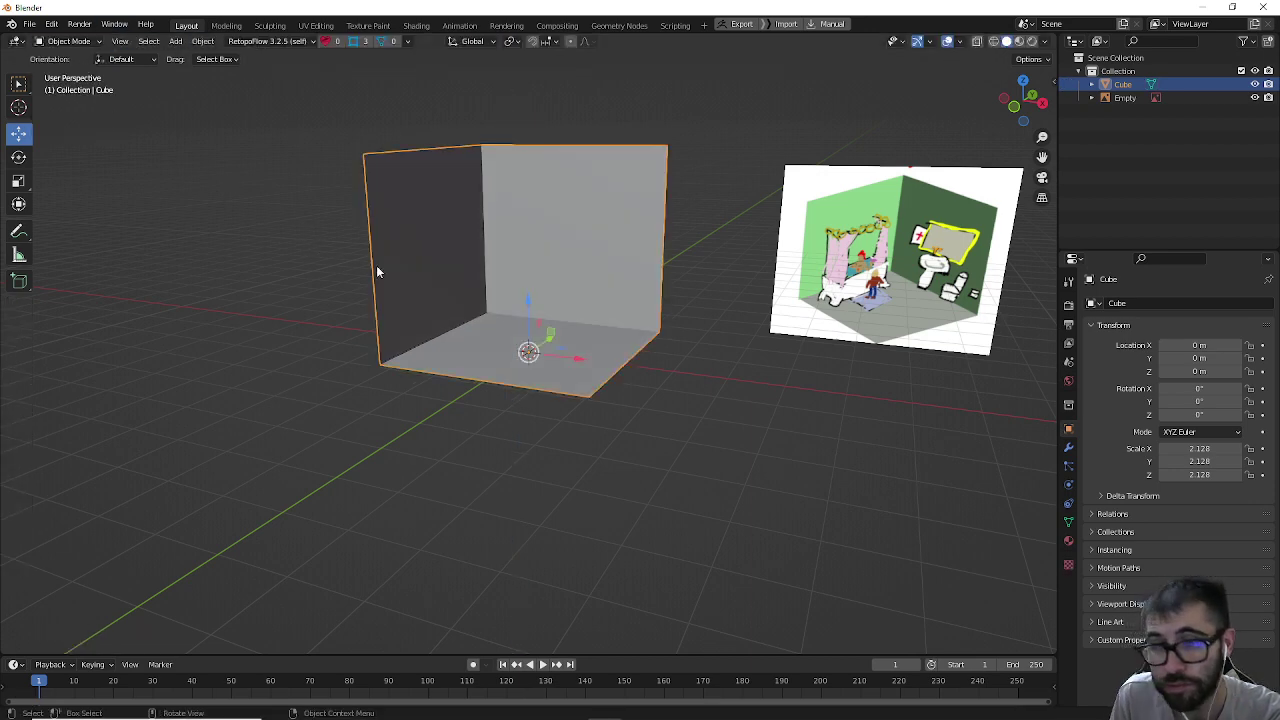
key("ctrl+a")
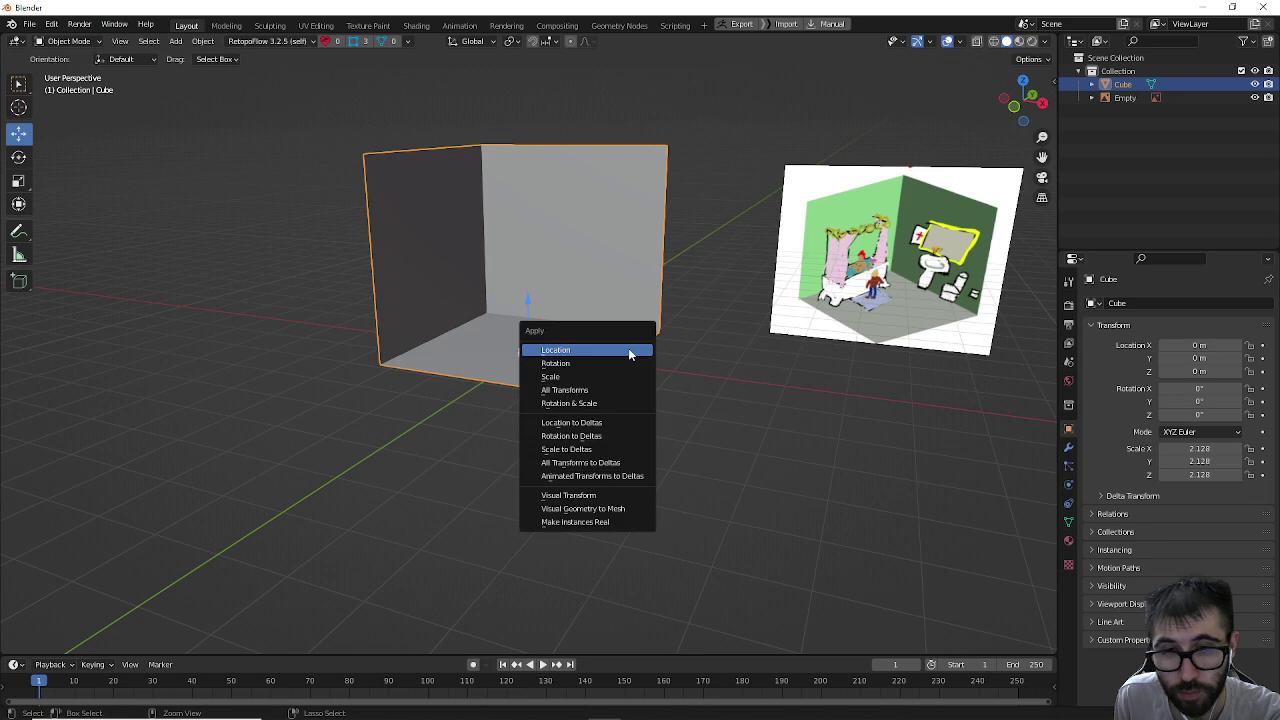
left_click(593, 393)
left_click(211, 272)
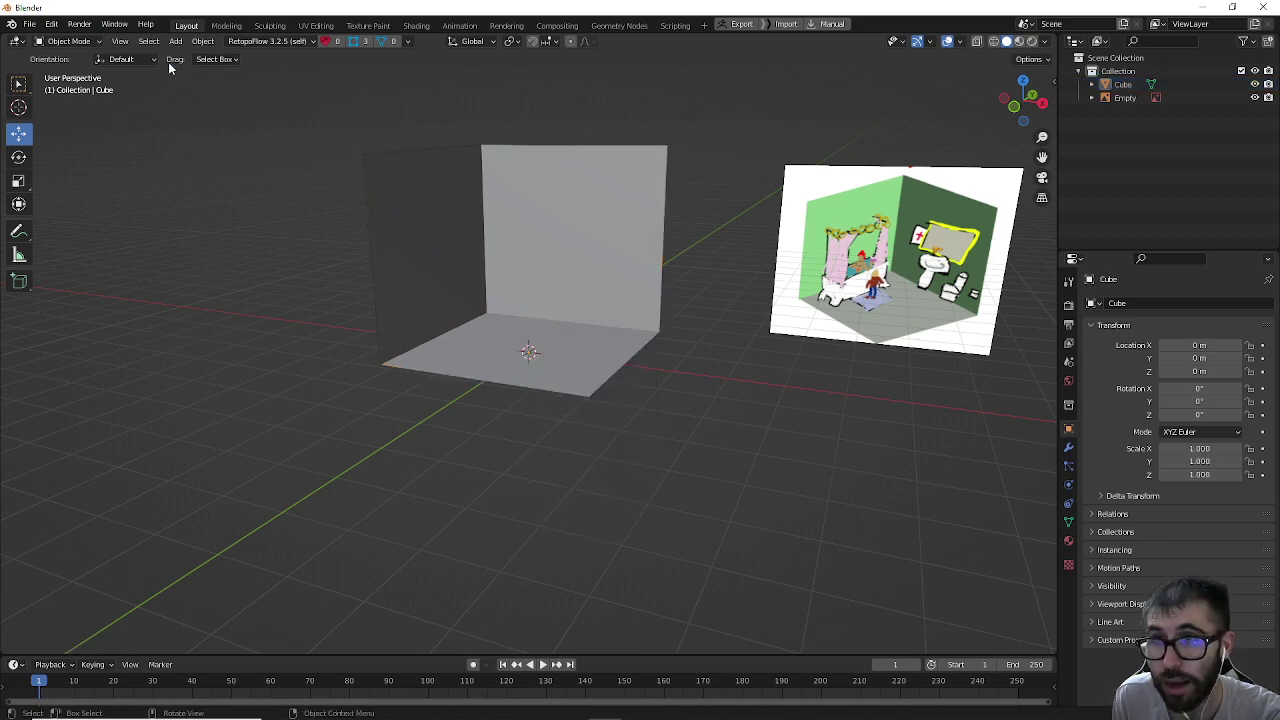
Step: Add a new cube mesh and move it to about 1.148 m on Z and -1.075 m on X, against the side wall
left_click(175, 41)
mouse_move(180, 58)
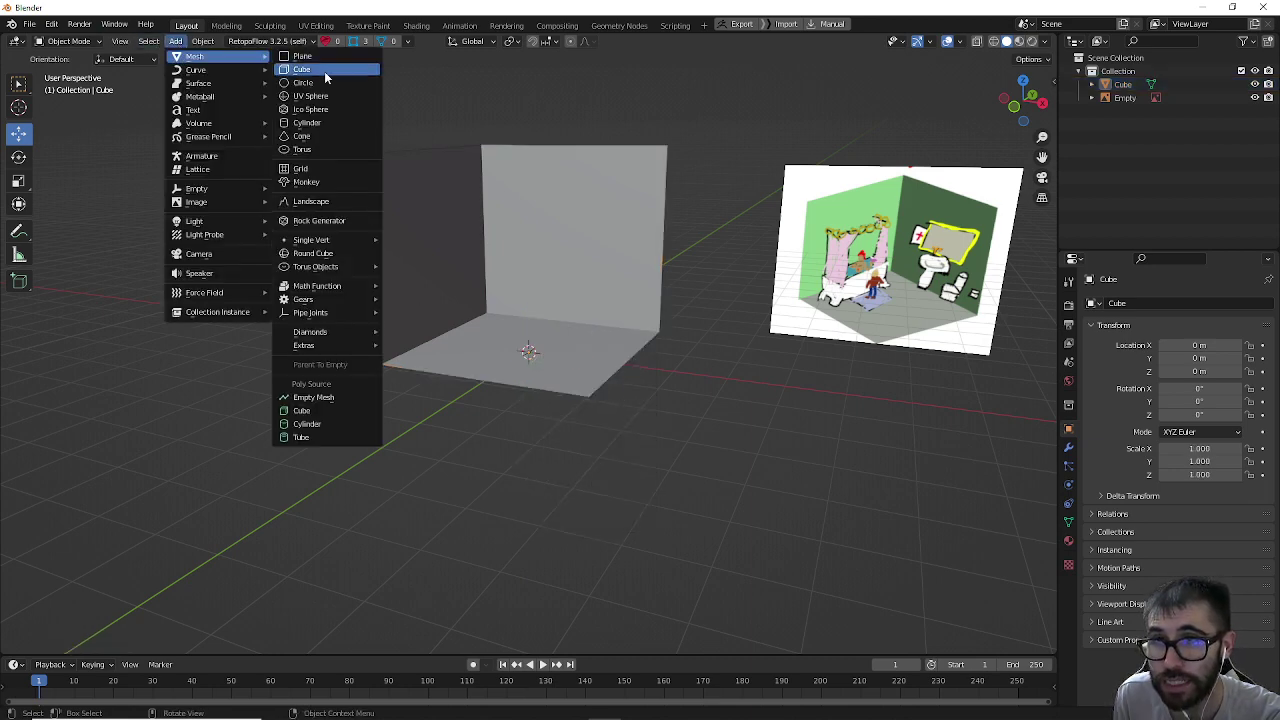
left_click(324, 71)
middle_click_drag(662, 438, 691, 472)
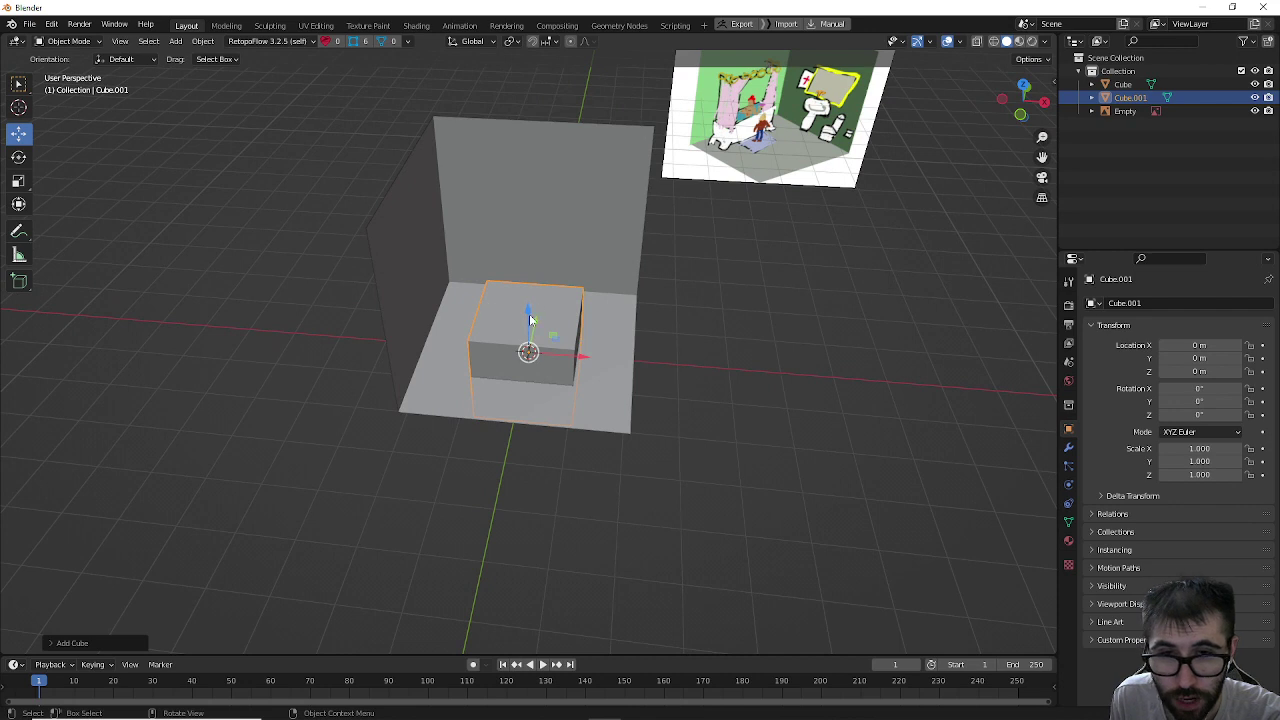
left_click_drag(530, 316, 532, 263)
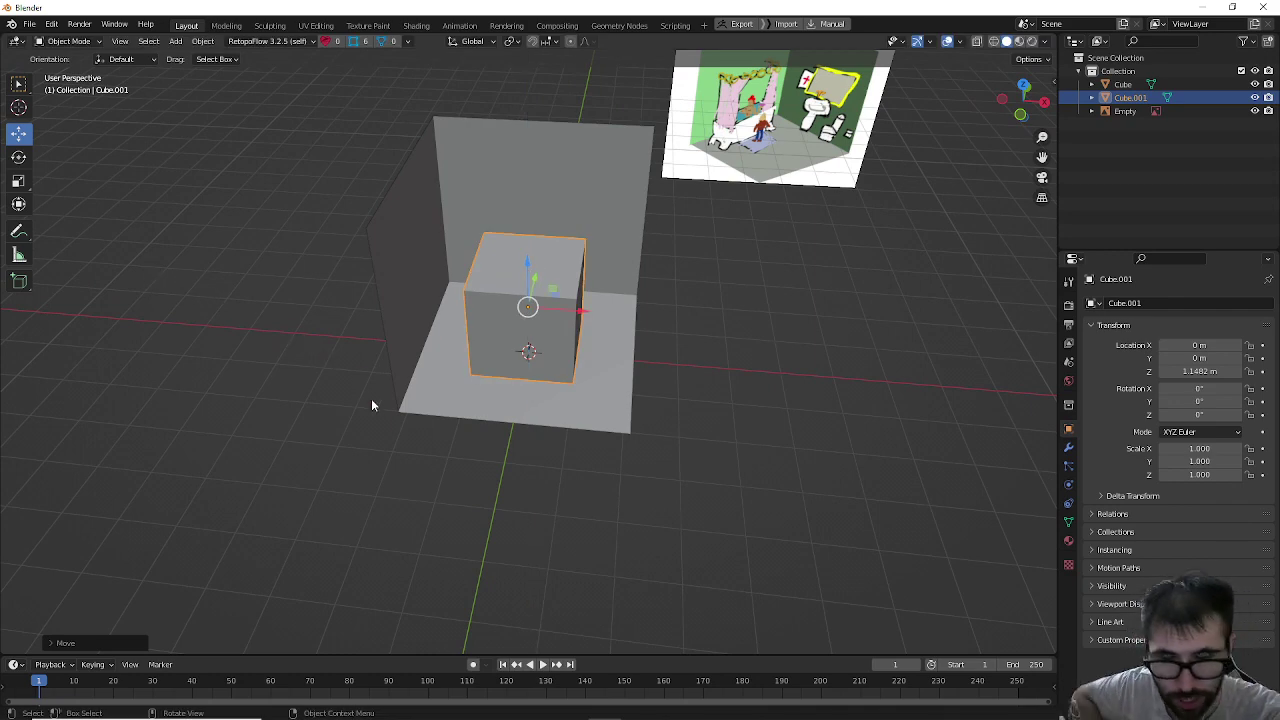
middle_click_drag(371, 405, 449, 397)
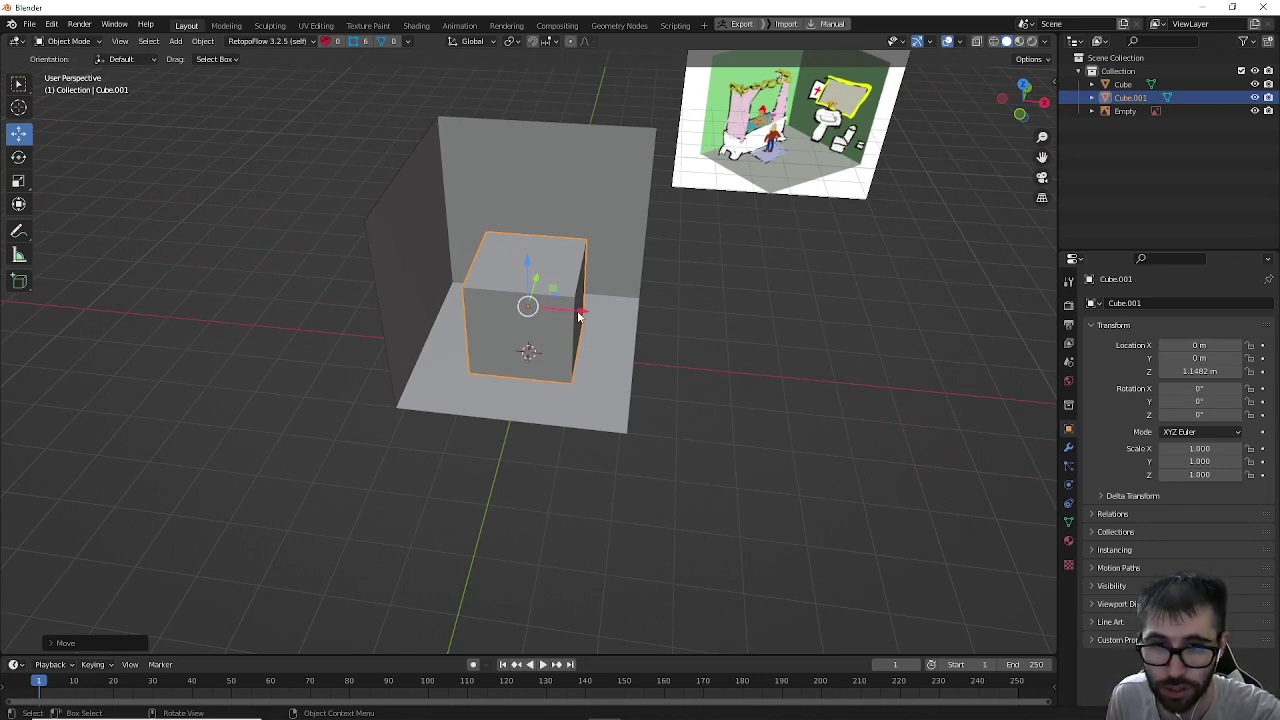
left_click_drag(578, 316, 523, 312)
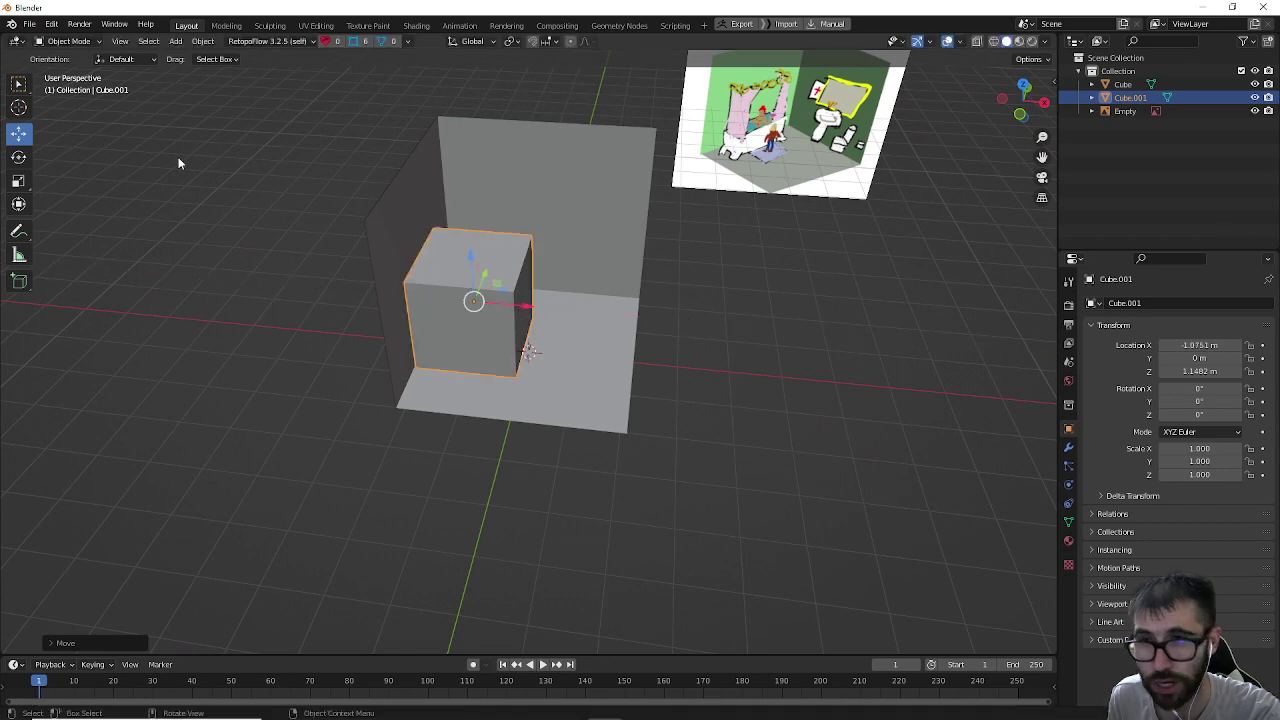
Step: Put the new cube in Edit Mode with face selection and lower only its top face to form a low box
left_click(65, 42)
left_click(74, 70)
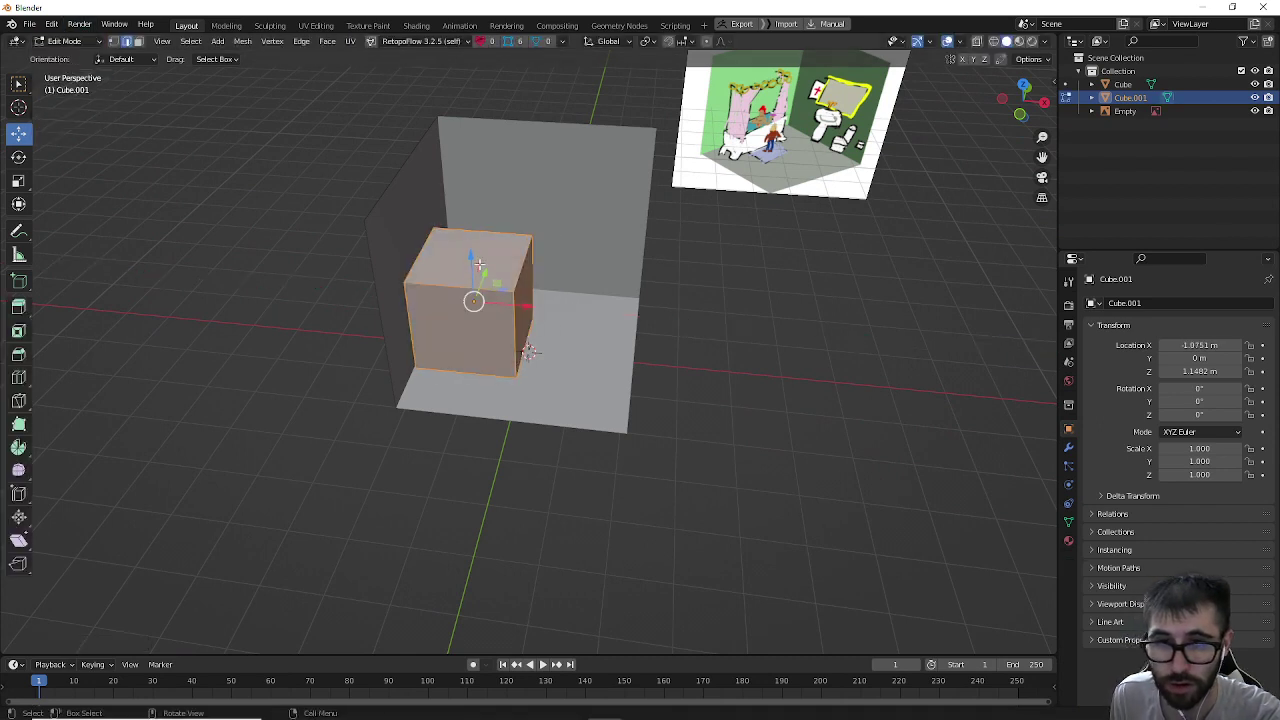
key("alt+a")
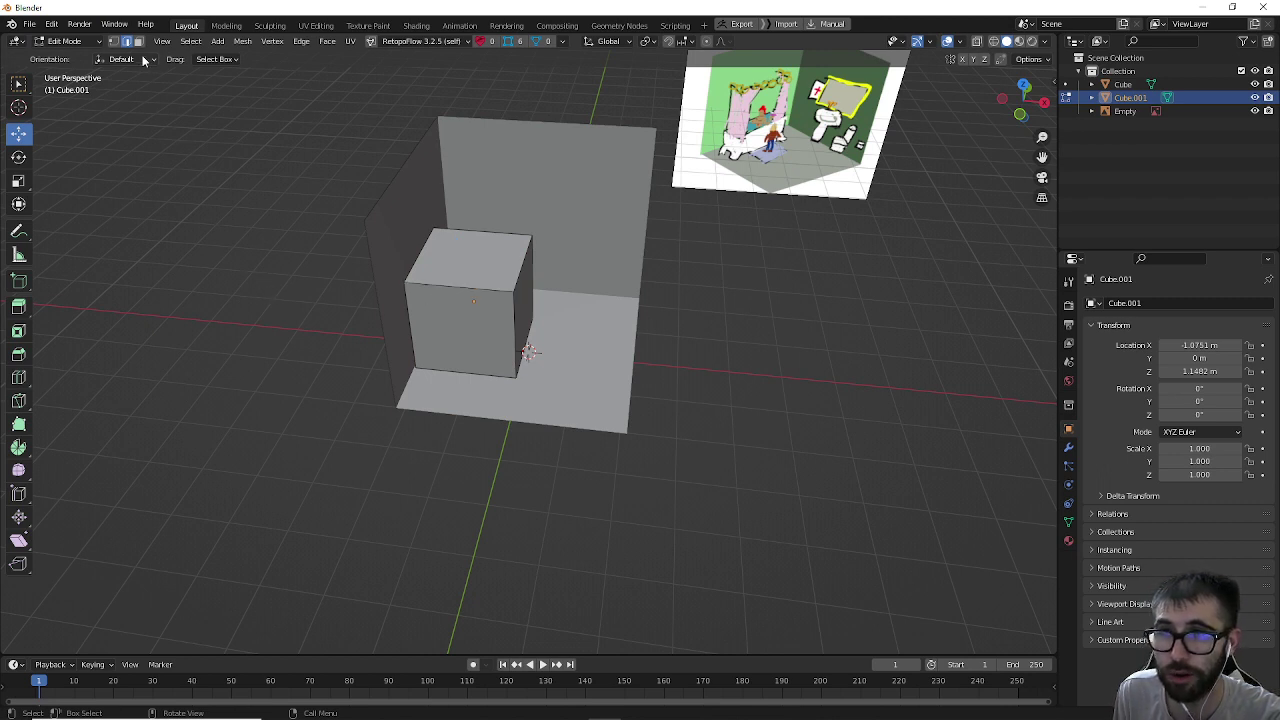
left_click(138, 41)
left_click(436, 253)
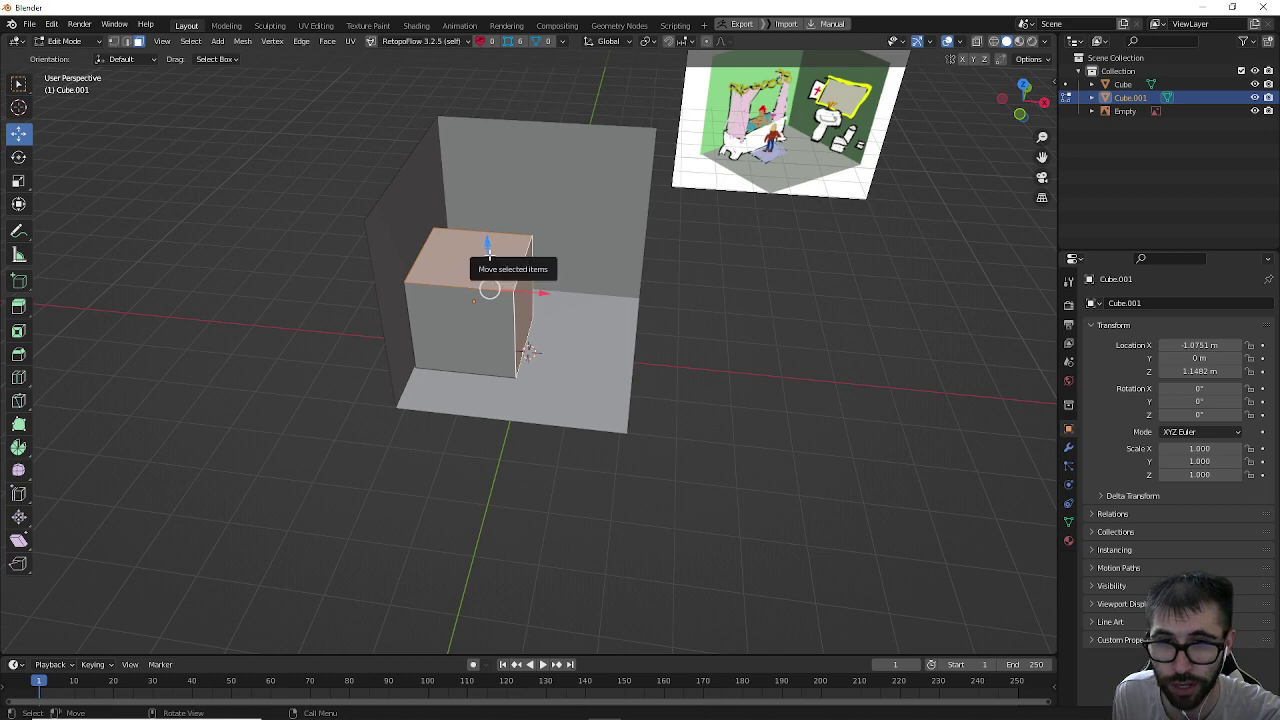
left_click_drag(488, 248, 502, 313)
key("ctrl+z")
left_click(505, 262)
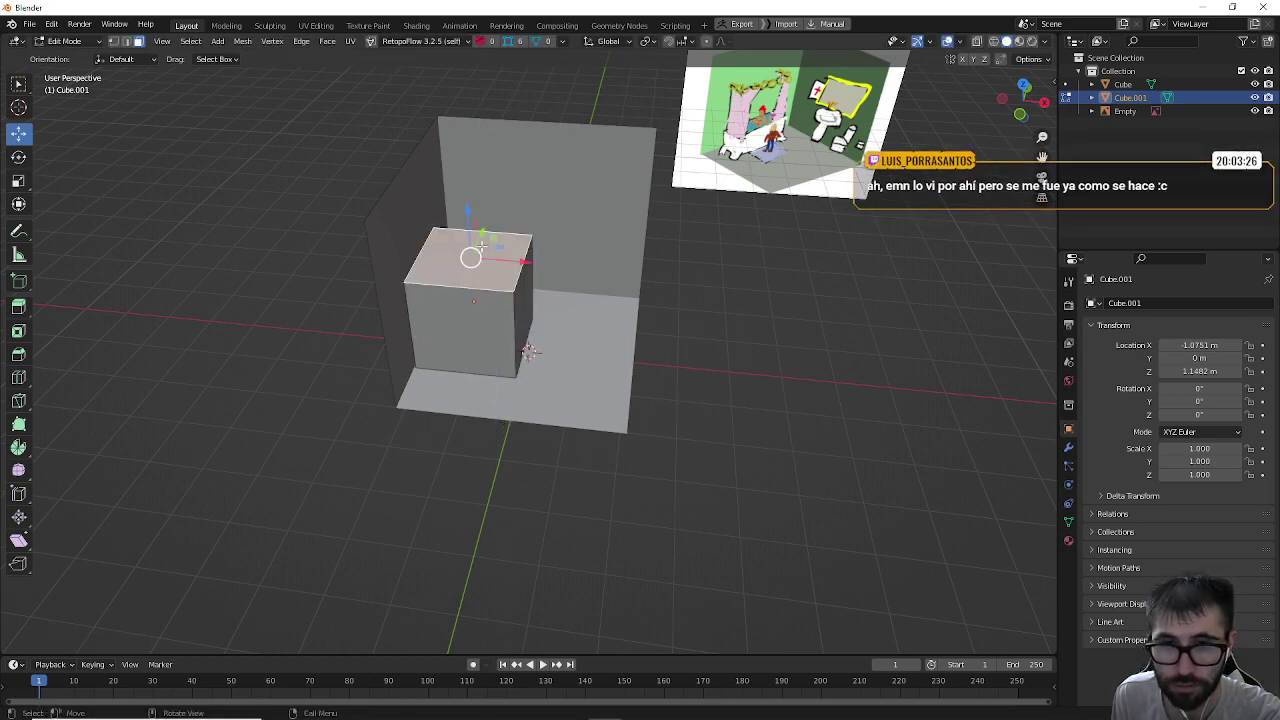
middle_click_drag(505, 262, 504, 273)
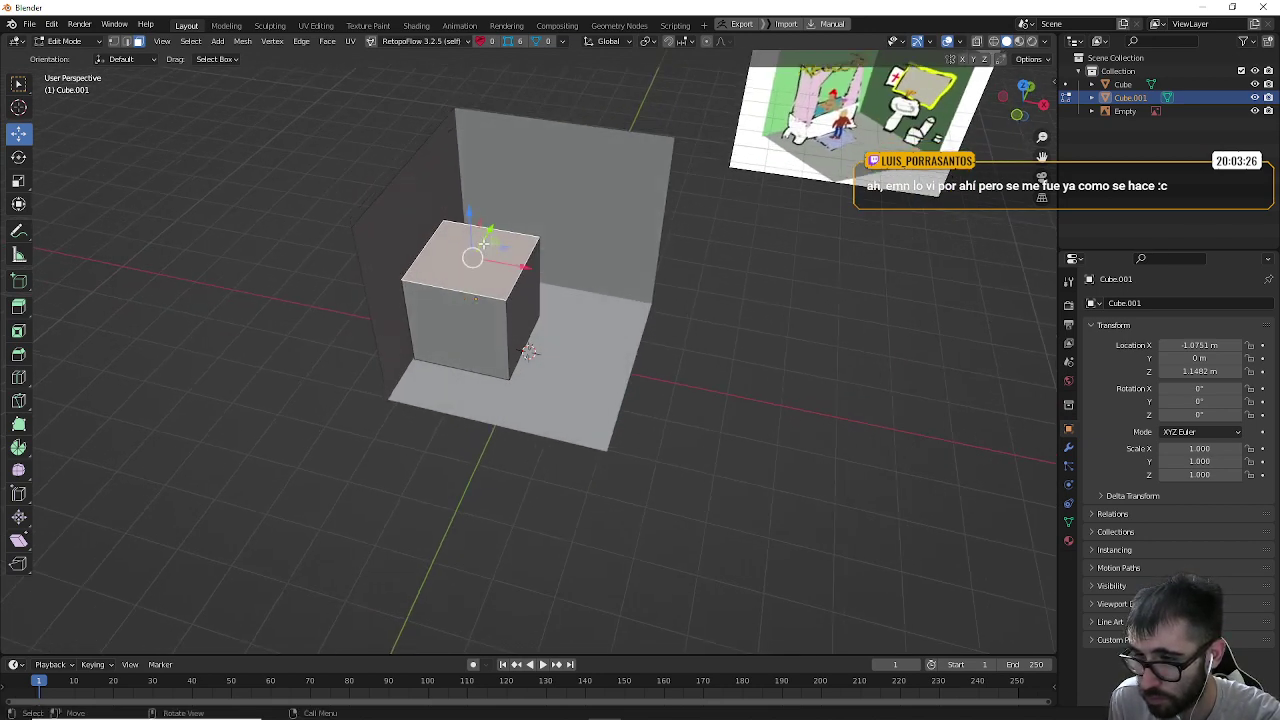
middle_click_drag(481, 244, 708, 429)
scroll(708, 429, "down", 2)
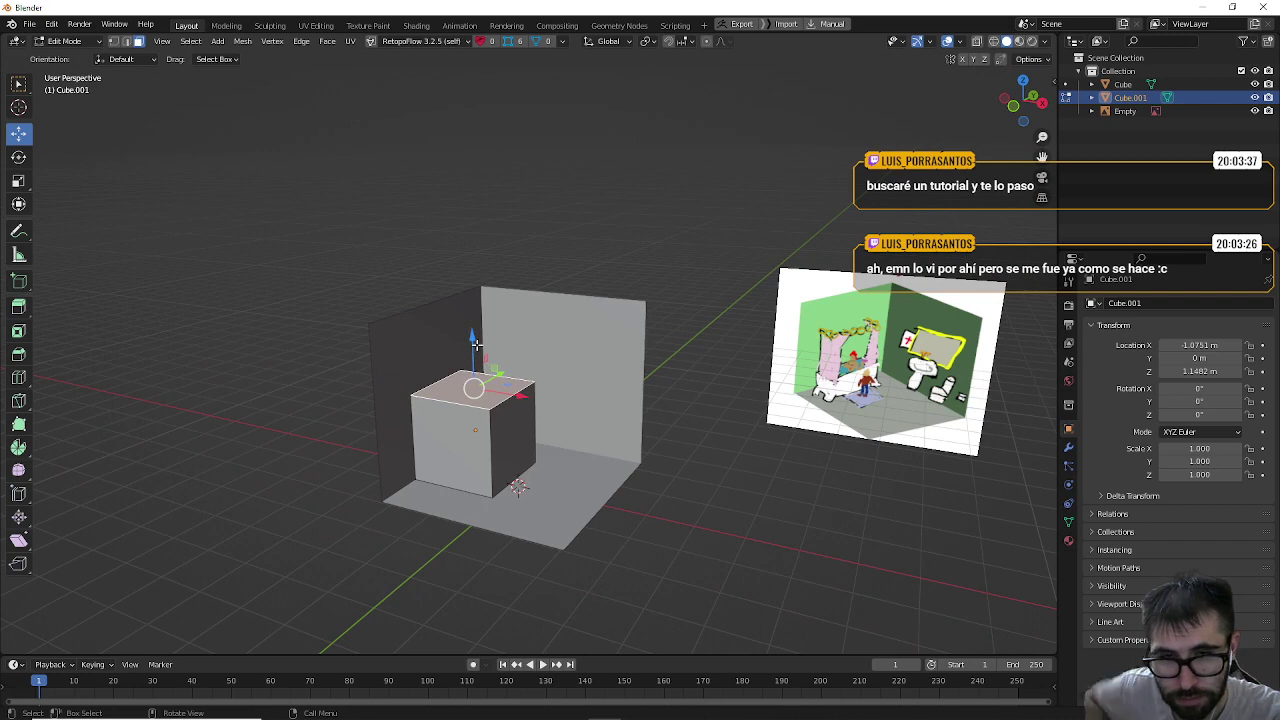
left_click_drag(472, 350, 472, 398)
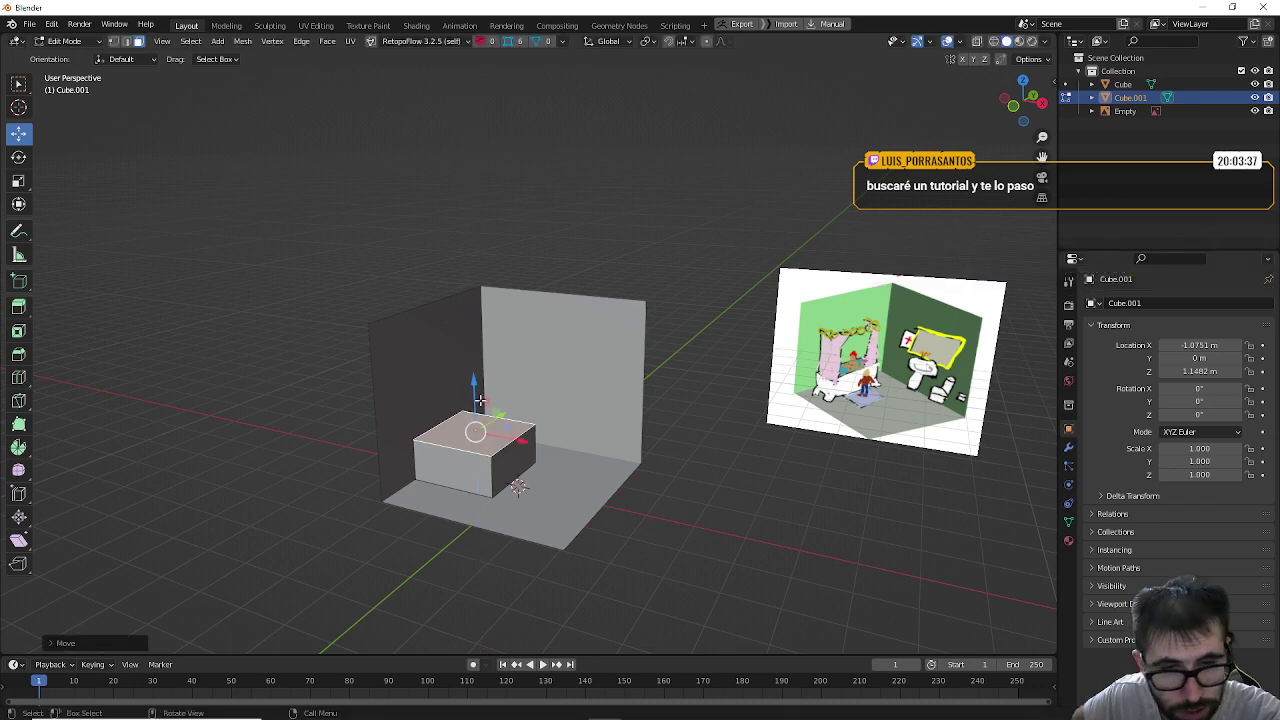
Step: Narrow the box by moving its room-facing long side along X toward the wall, and clear the selection
key("Tab")
left_click_drag(555, 466, 507, 470)
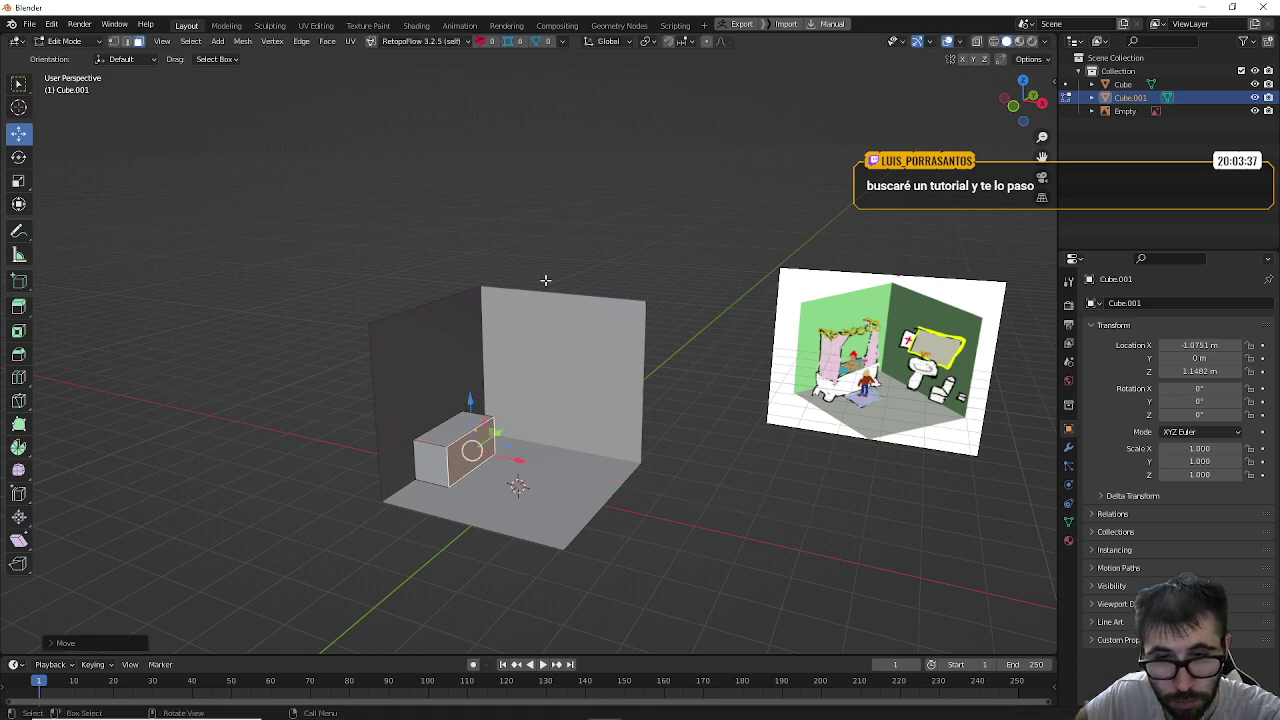
left_click(568, 227)
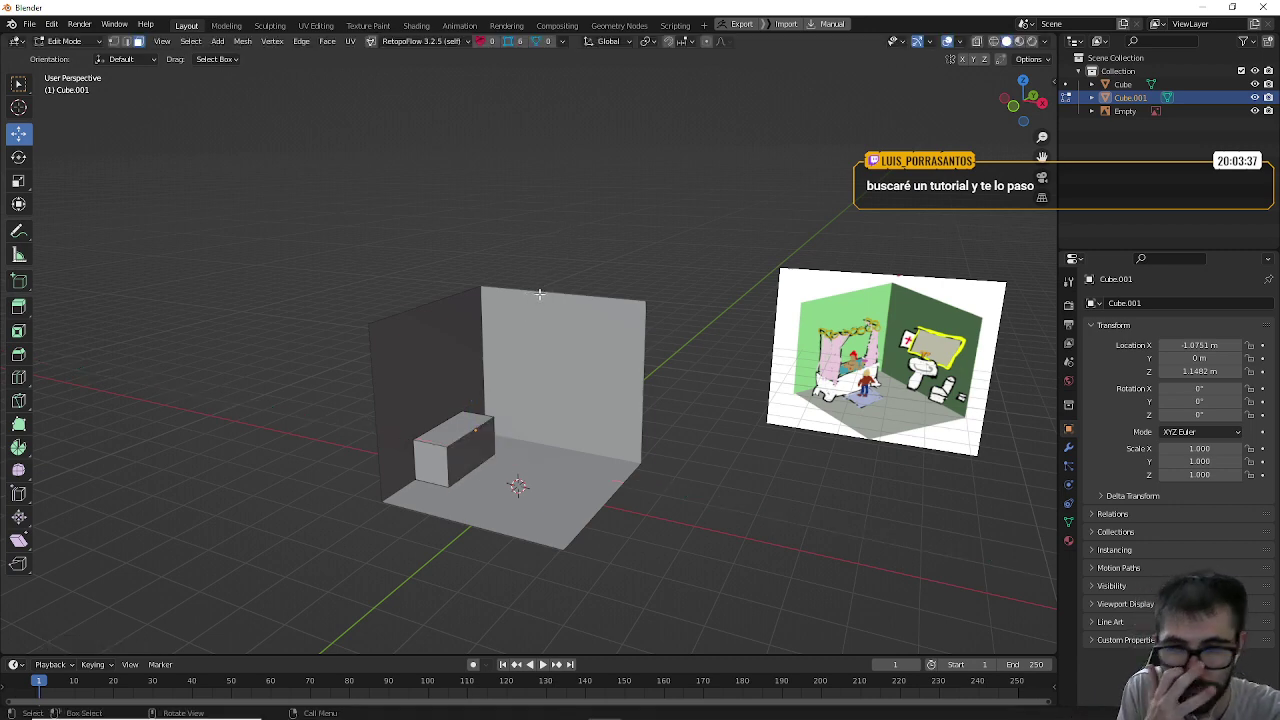
Step: Add one centered loop cut across the middle of the box's length
scroll(520, 325, "up", 4)
middle_click_drag(549, 486, 551, 441, "shift")
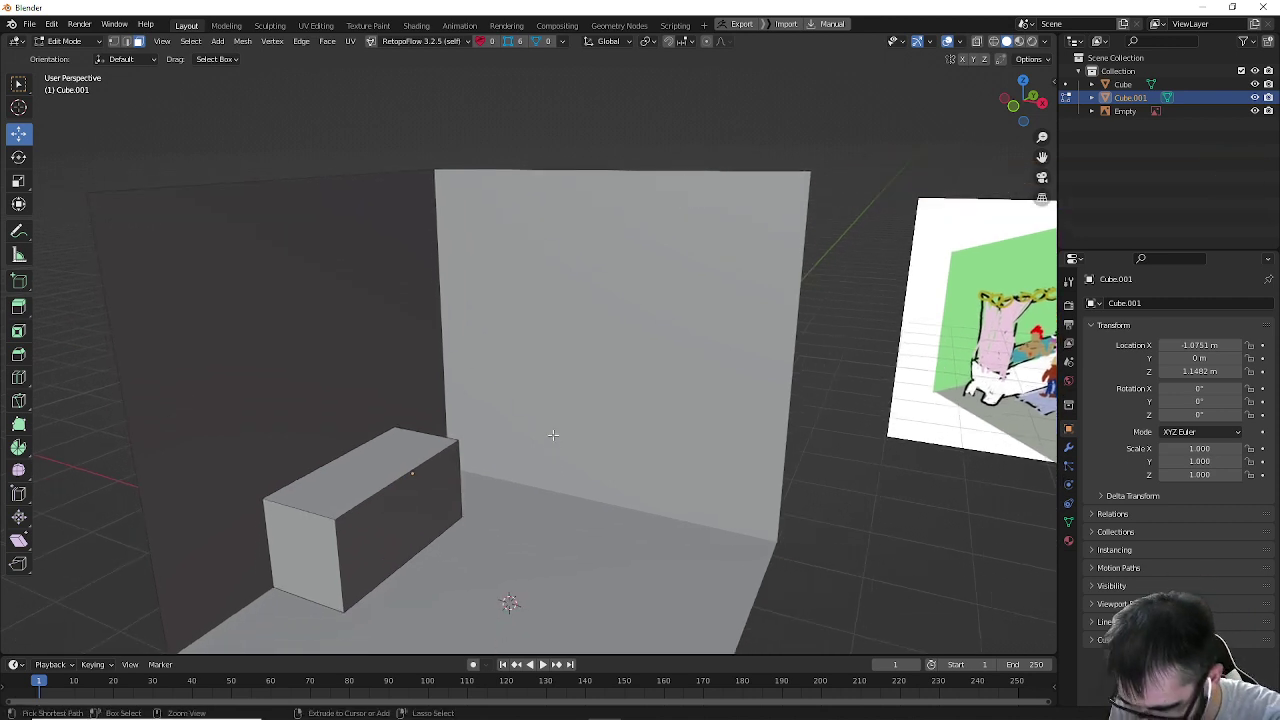
key("ctrl+r")
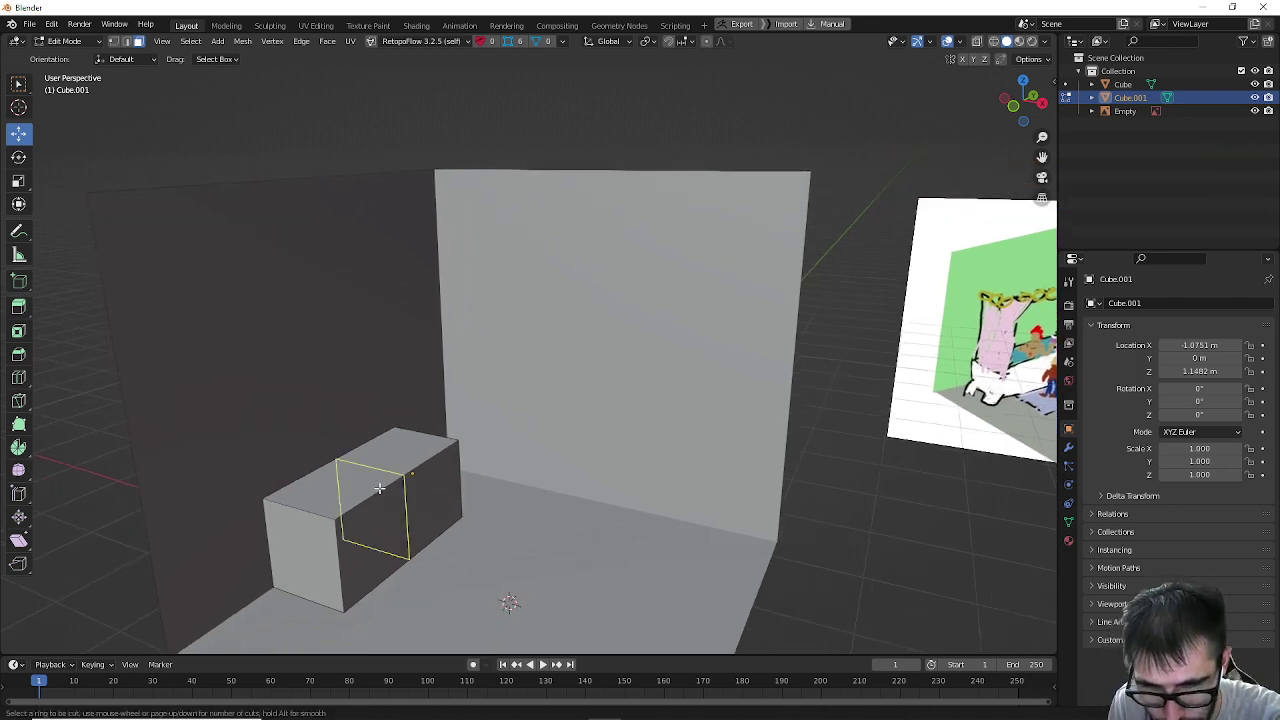
left_click(379, 488)
right_click(379, 488)
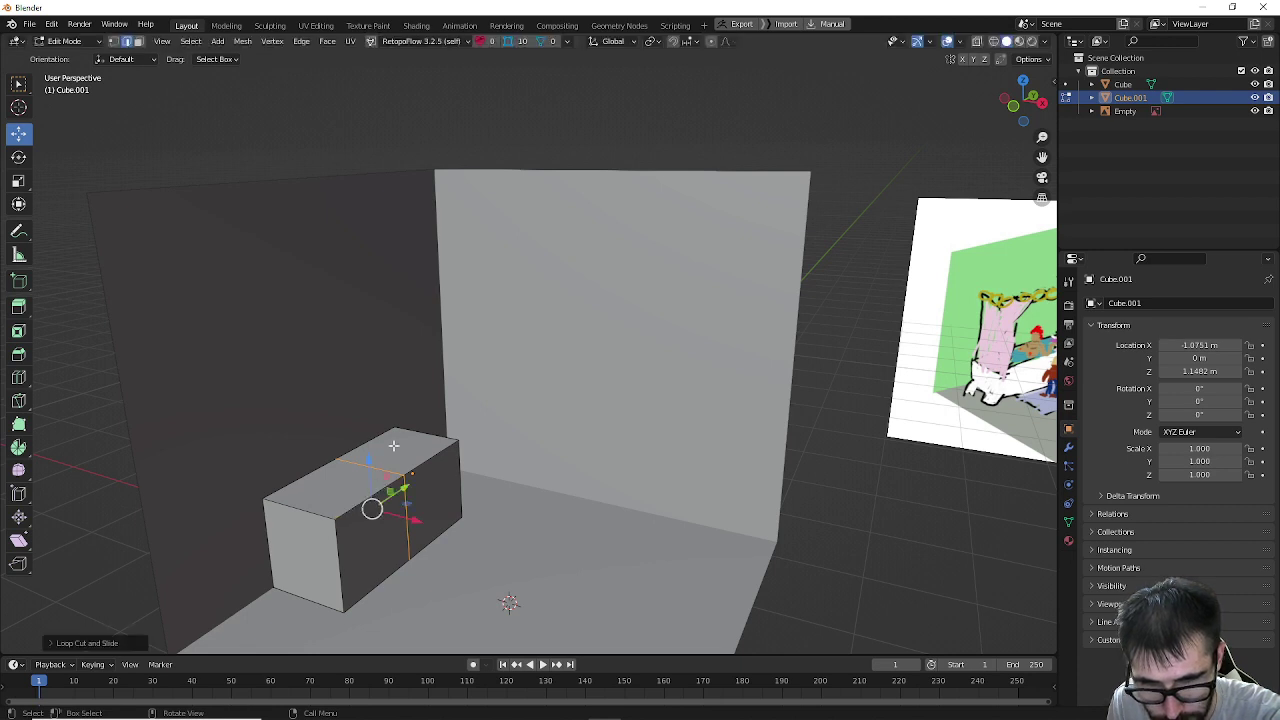
Step: Lower the middle edge on top of the box along Z by about 0.44 m
left_click(383, 466)
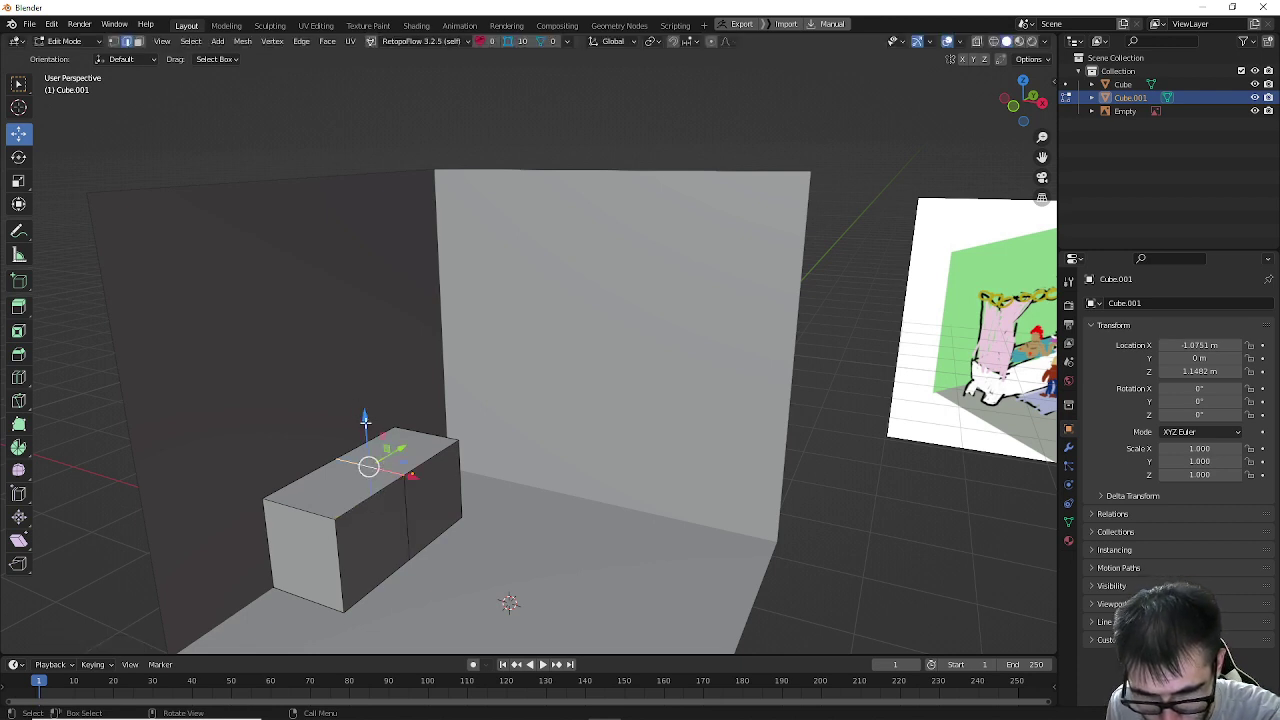
key("g")
key("z")
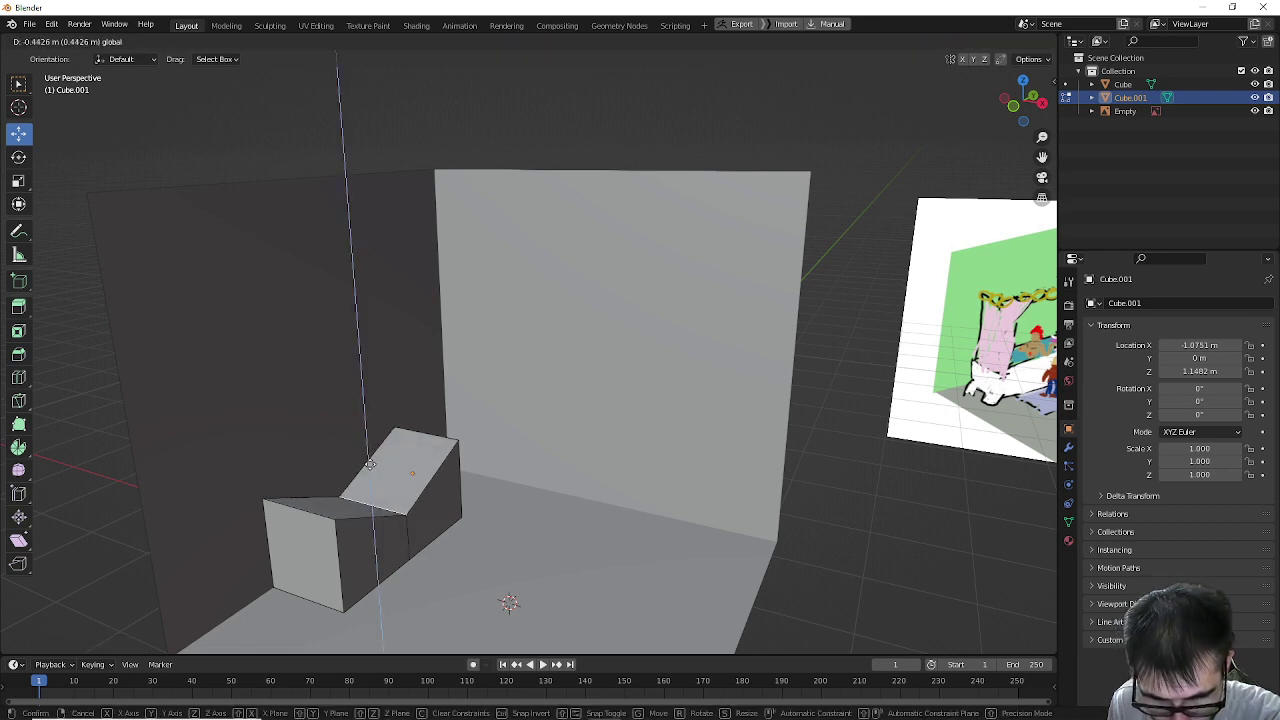
left_click(370, 465)
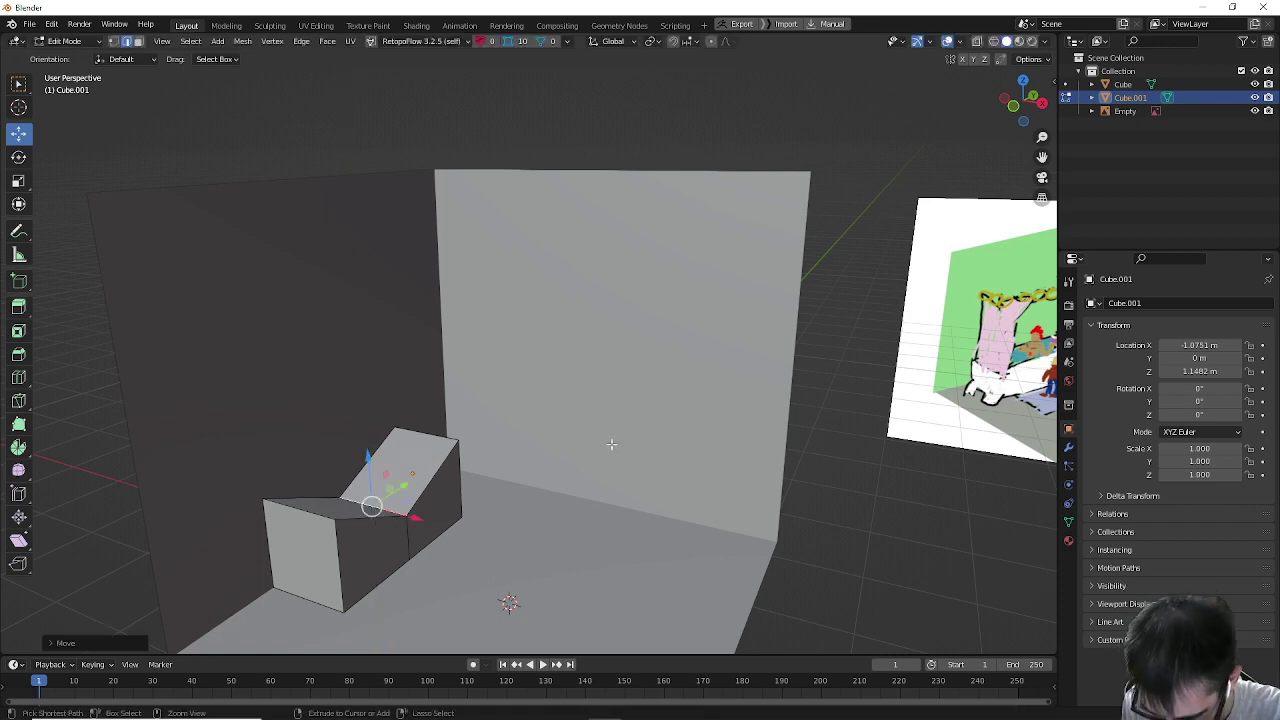
Step: Bevel the box's middle edge loop with one segment to a width of about 0.51 m
left_click(404, 540, "alt")
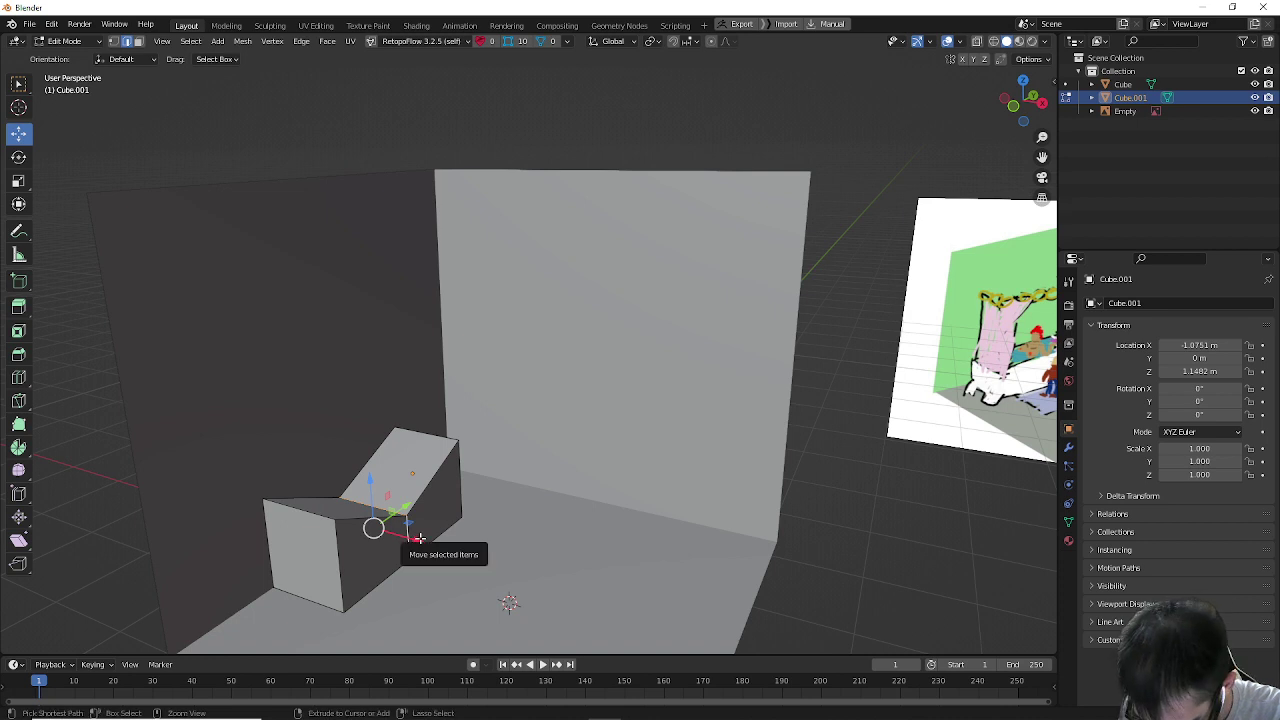
key("ctrl+b")
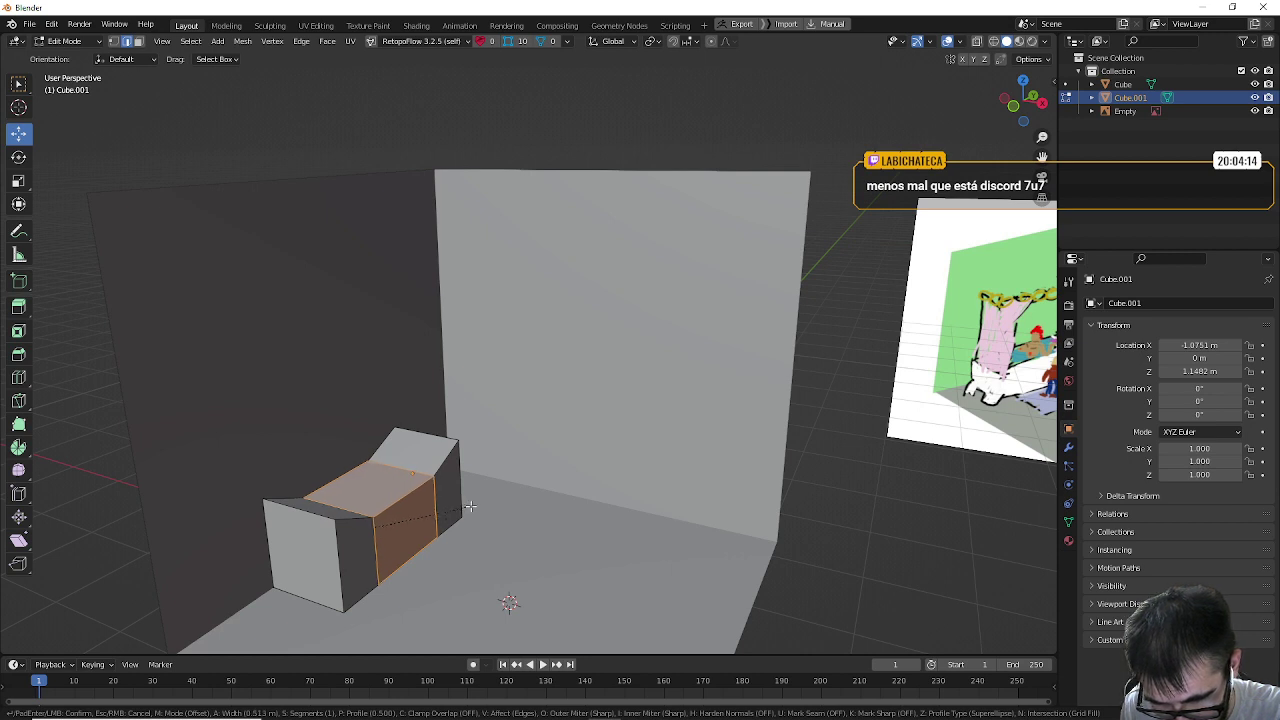
left_click(472, 505)
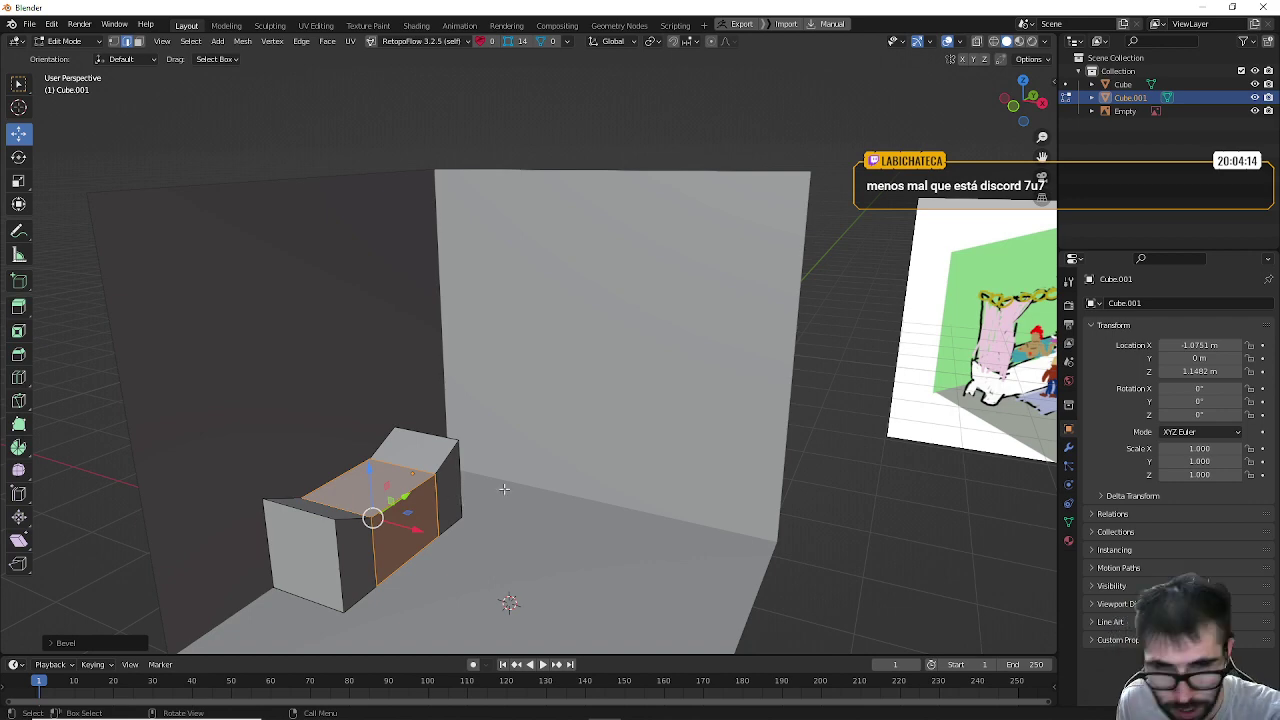
scroll(530, 478, "down", 5)
scroll(535, 468, "up", 5)
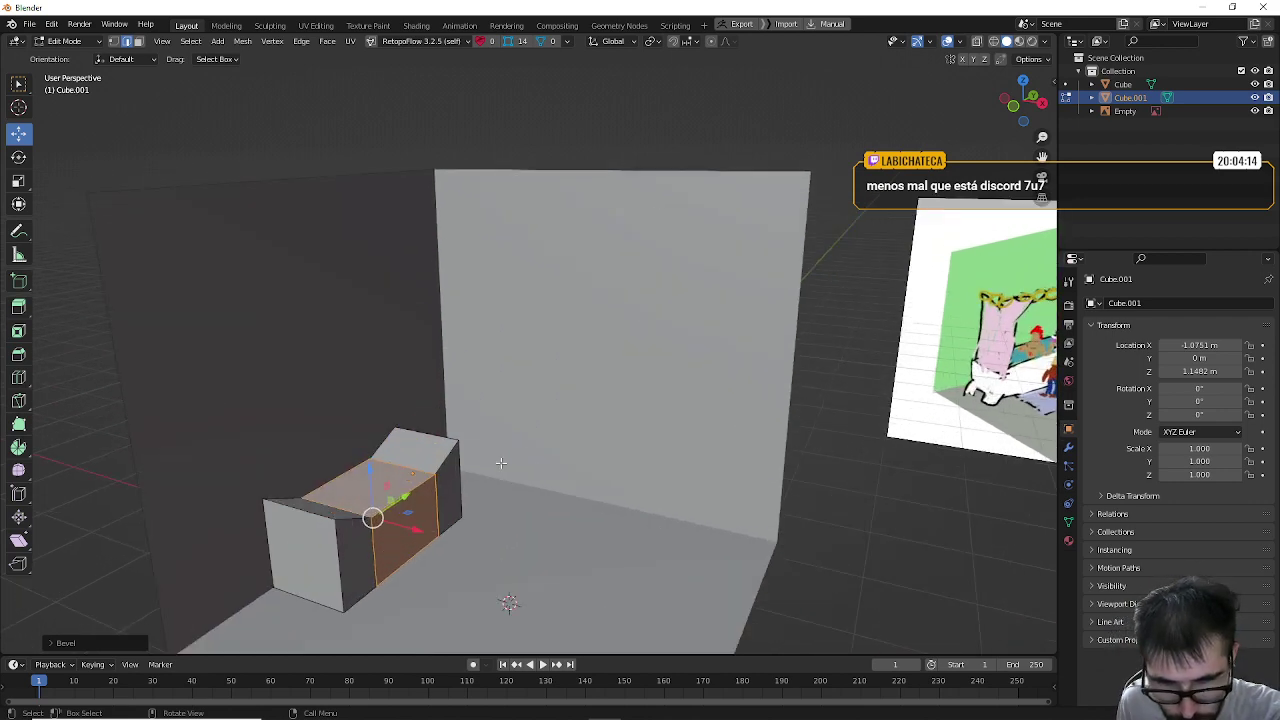
scroll(501, 463, "down", 5)
middle_click_drag(501, 463, 418, 476)
scroll(498, 470, "up", 5)
scroll(420, 470, "up", 5)
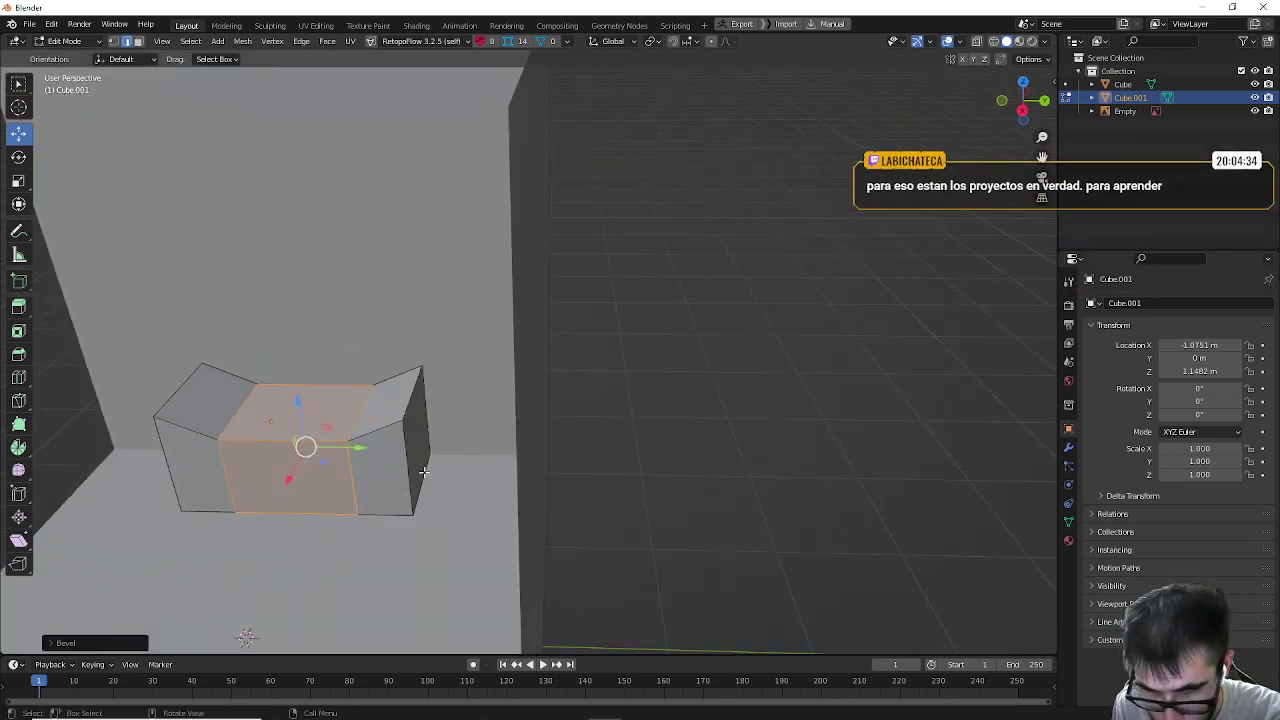
Step: Extrude the two opposite end faces of the bathtub block in place
left_click(736, 372)
left_click(139, 42)
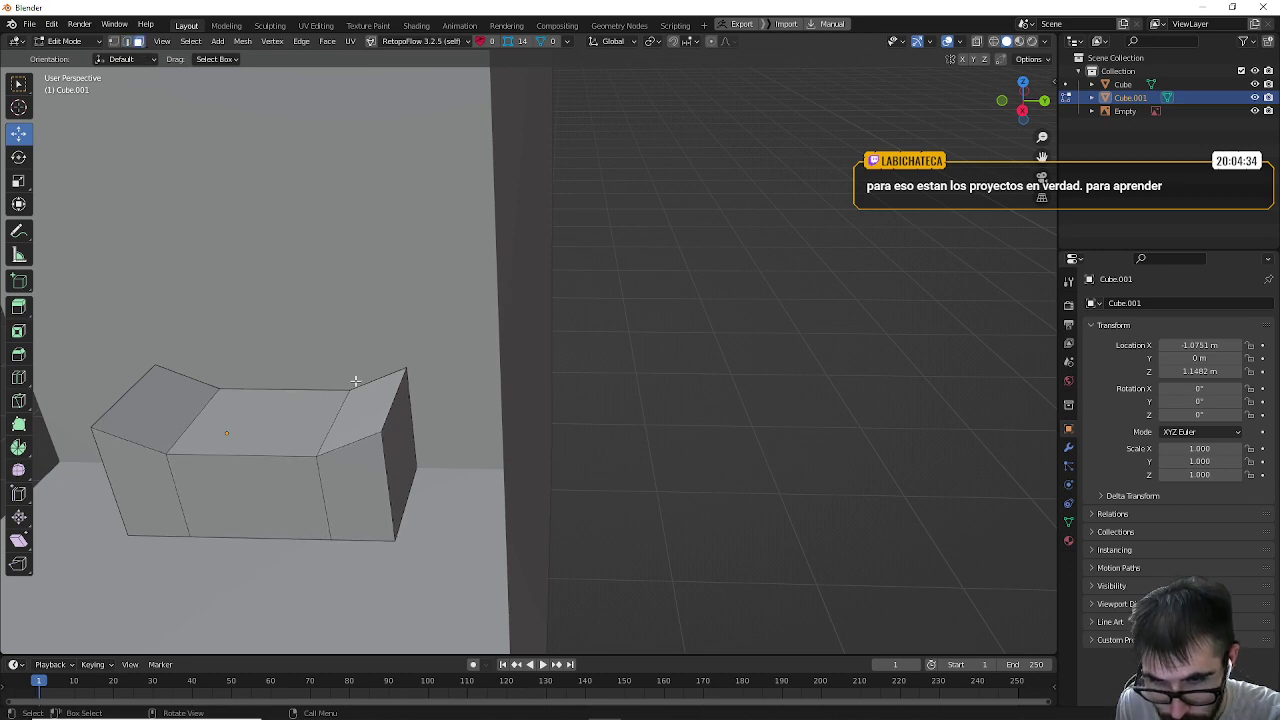
left_click(401, 465)
scroll(470, 460, "down", 10)
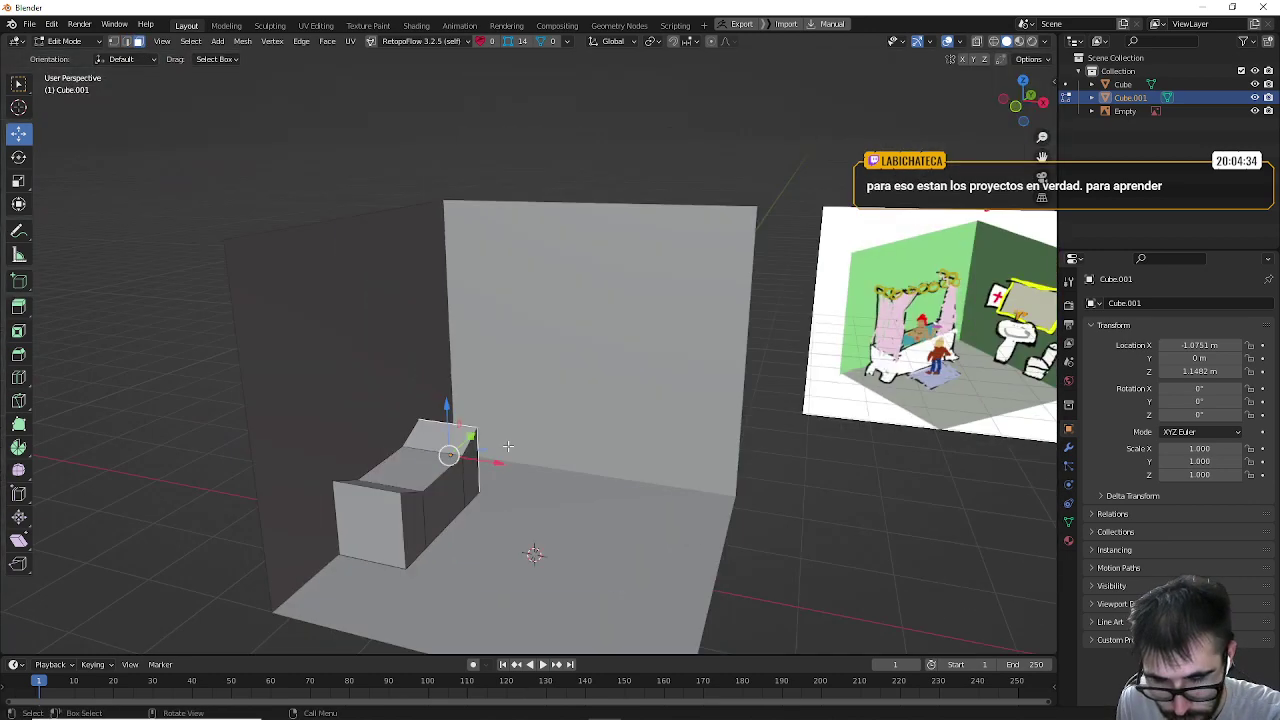
left_click(420, 478)
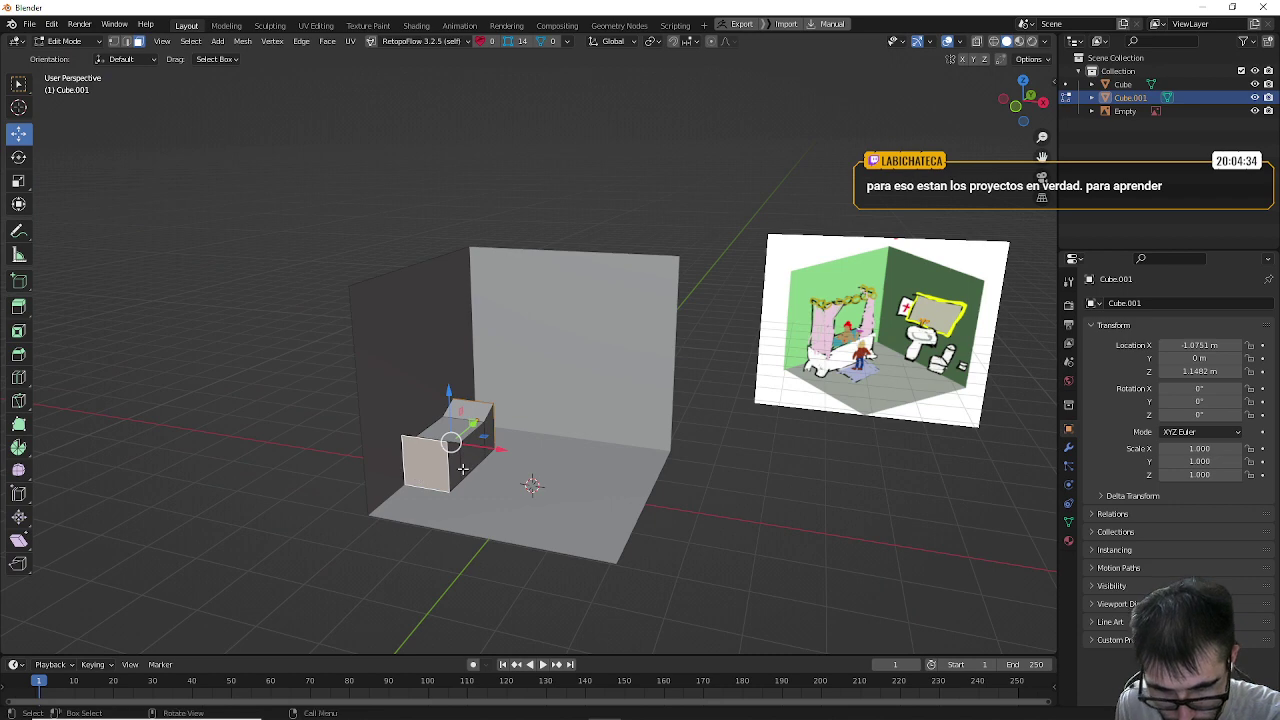
middle_click_drag(436, 474, 404, 481)
key("e")
left_click(535, 439)
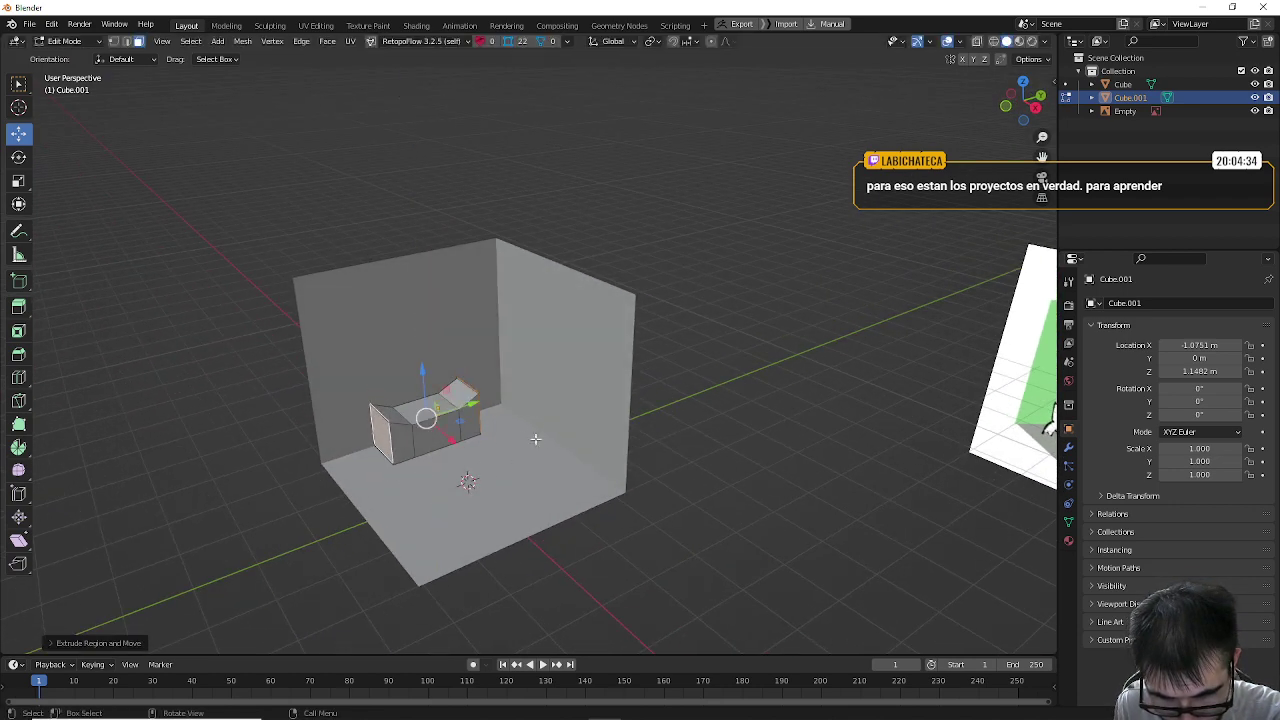
Step: Scale the extruded end faces apart along the Y axis by about 1.54 to lengthen the bathtub block
left_click(18, 182)
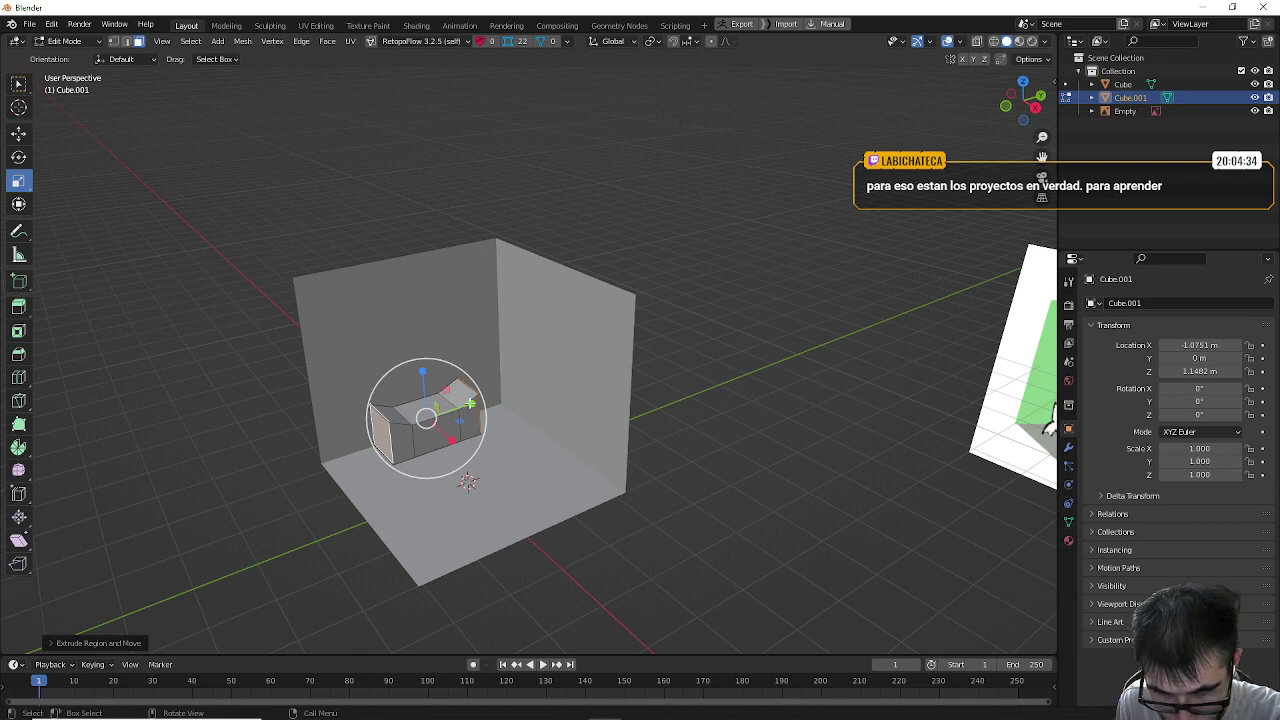
left_click_drag(471, 403, 488, 400)
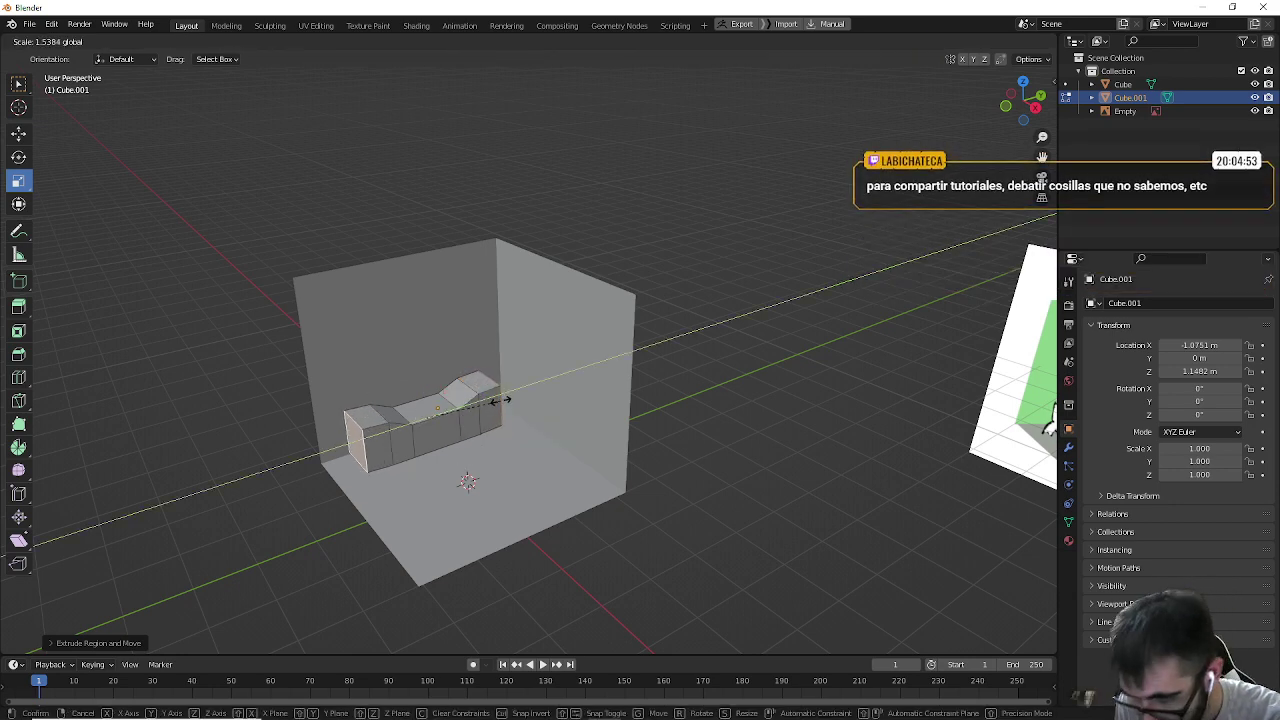
left_click(500, 400)
scroll(690, 466, "down", 5)
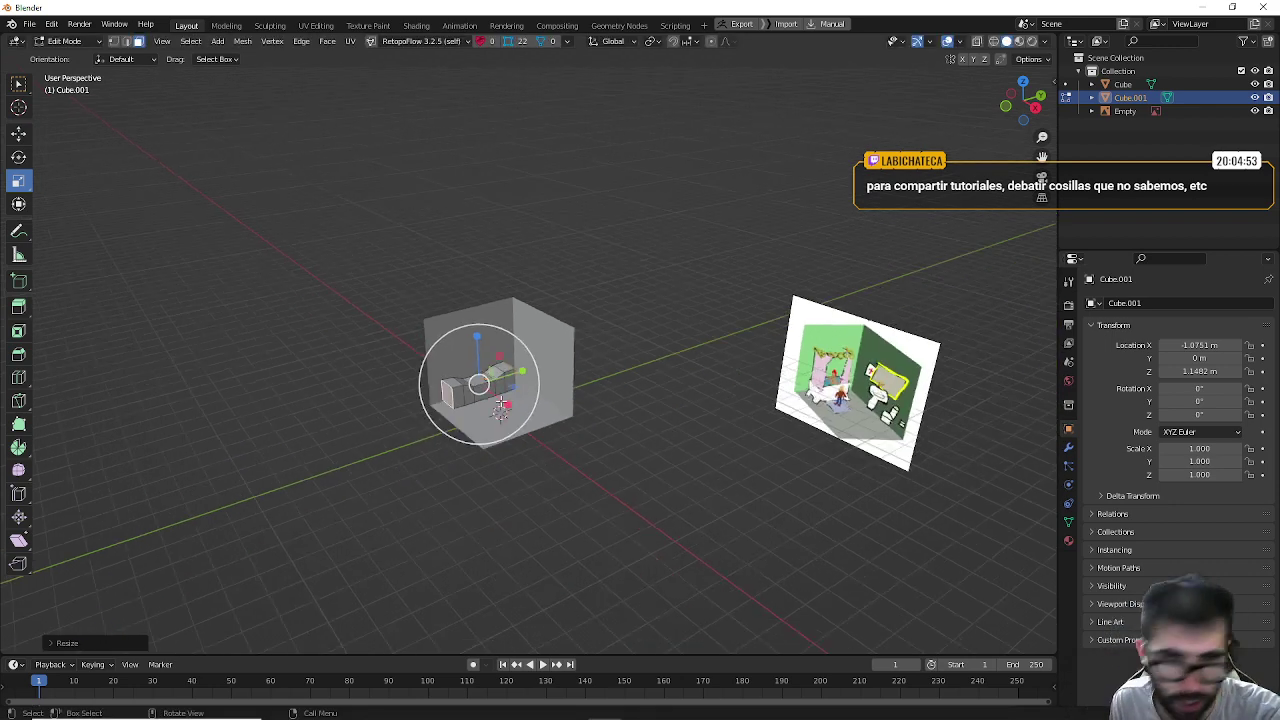
scroll(703, 469, "up", 5)
scroll(694, 434, "down", 4)
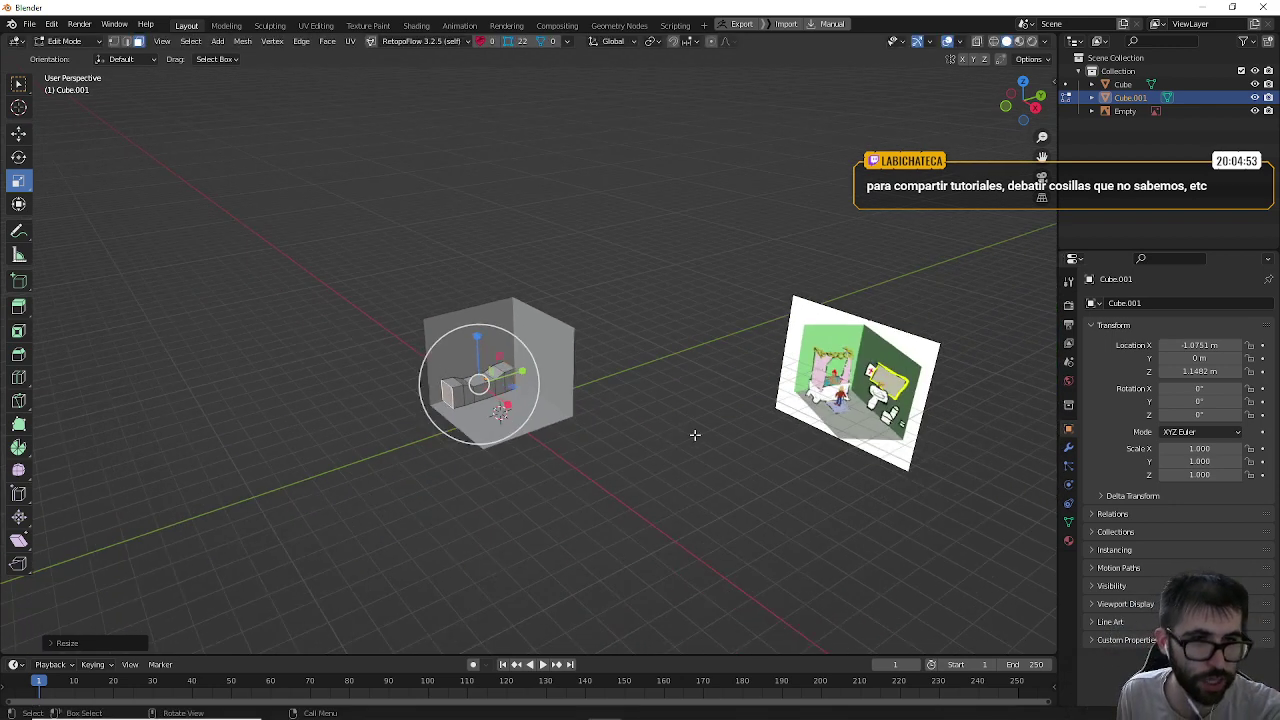
Step: Scale the bathtub block's two edge loops nearest its ends slightly apart along the Y axis
middle_click_drag(643, 424, 671, 451)
scroll(573, 438, "up", 5)
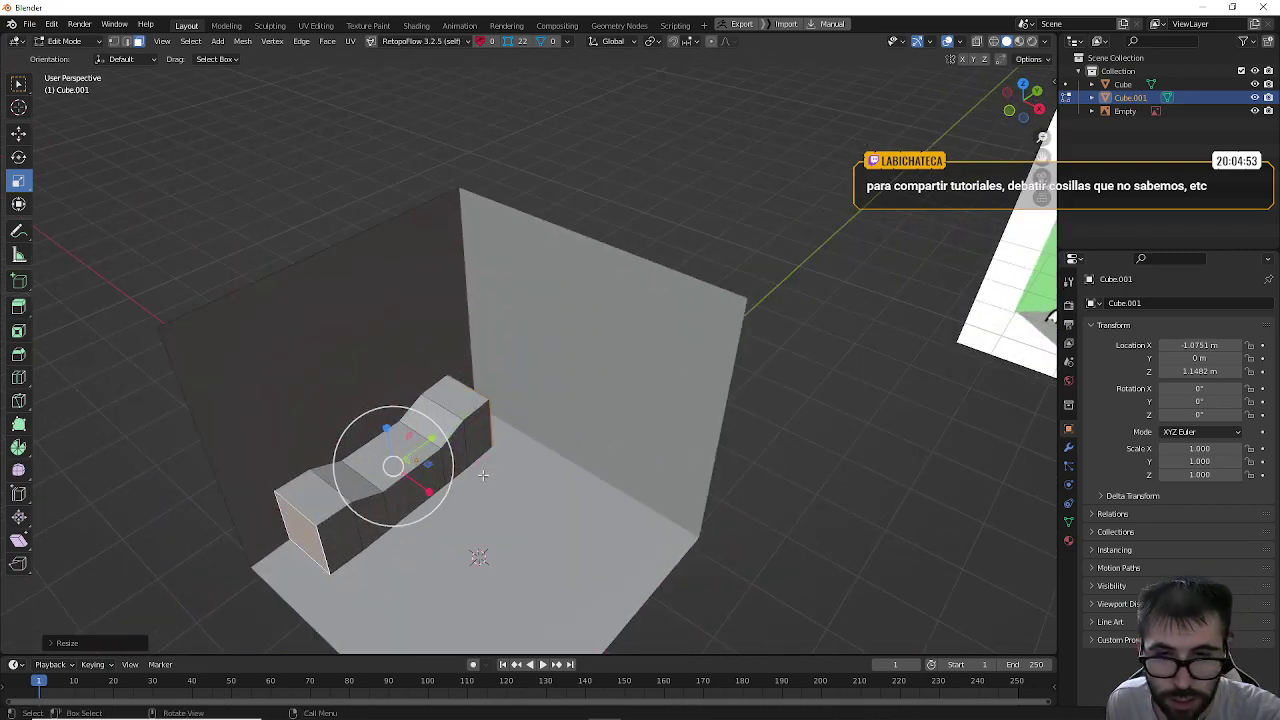
middle_click_drag(468, 483, 168, 251)
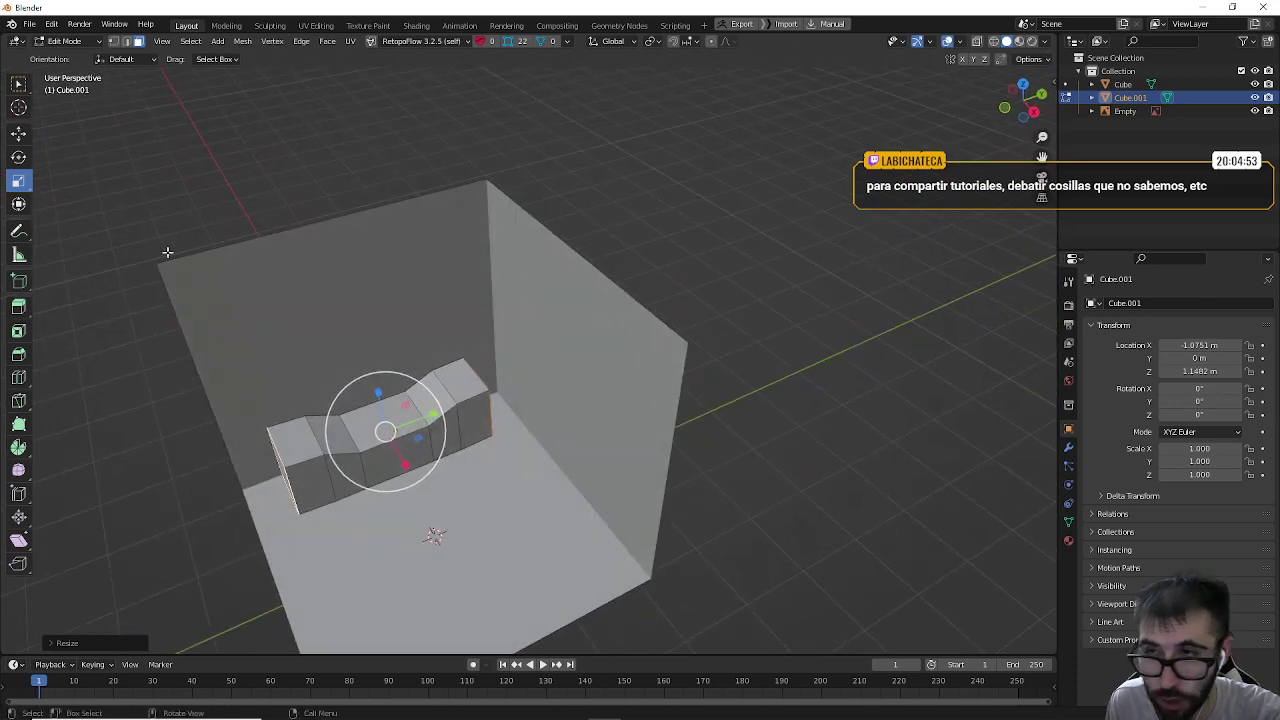
left_click(128, 42)
left_click(115, 368)
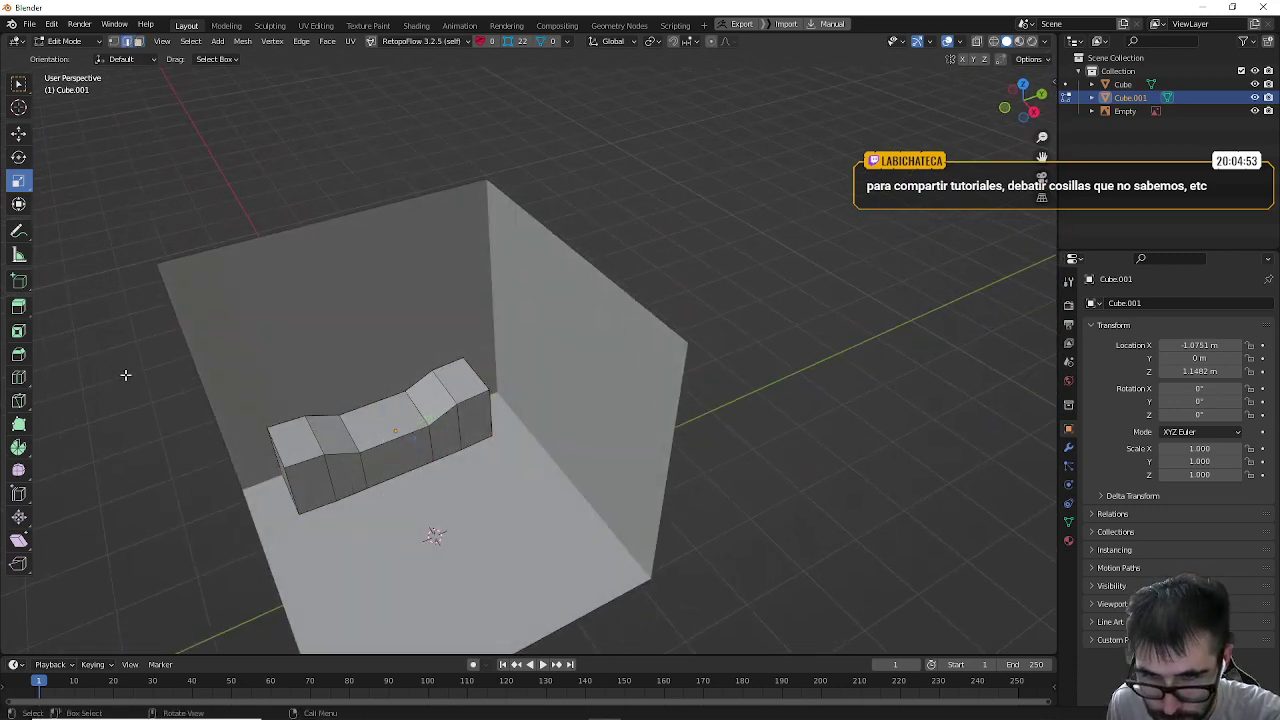
left_click(330, 458, "alt")
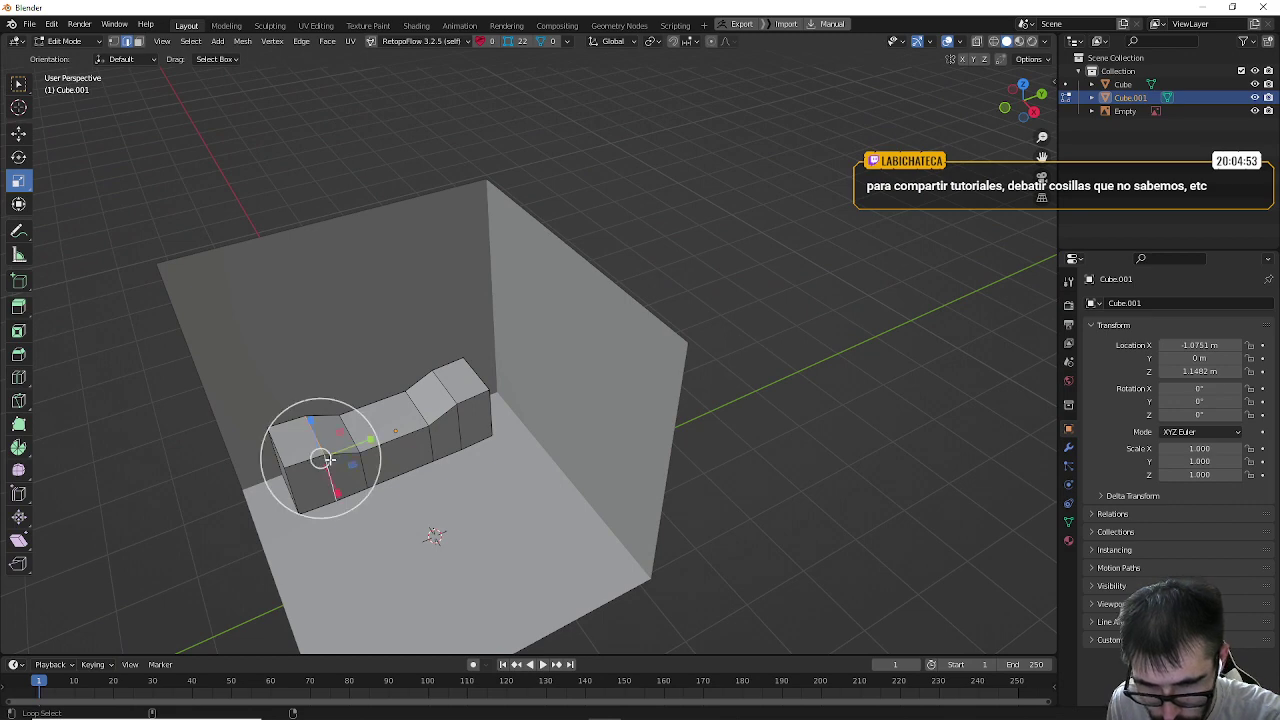
left_click(462, 425, "alt")
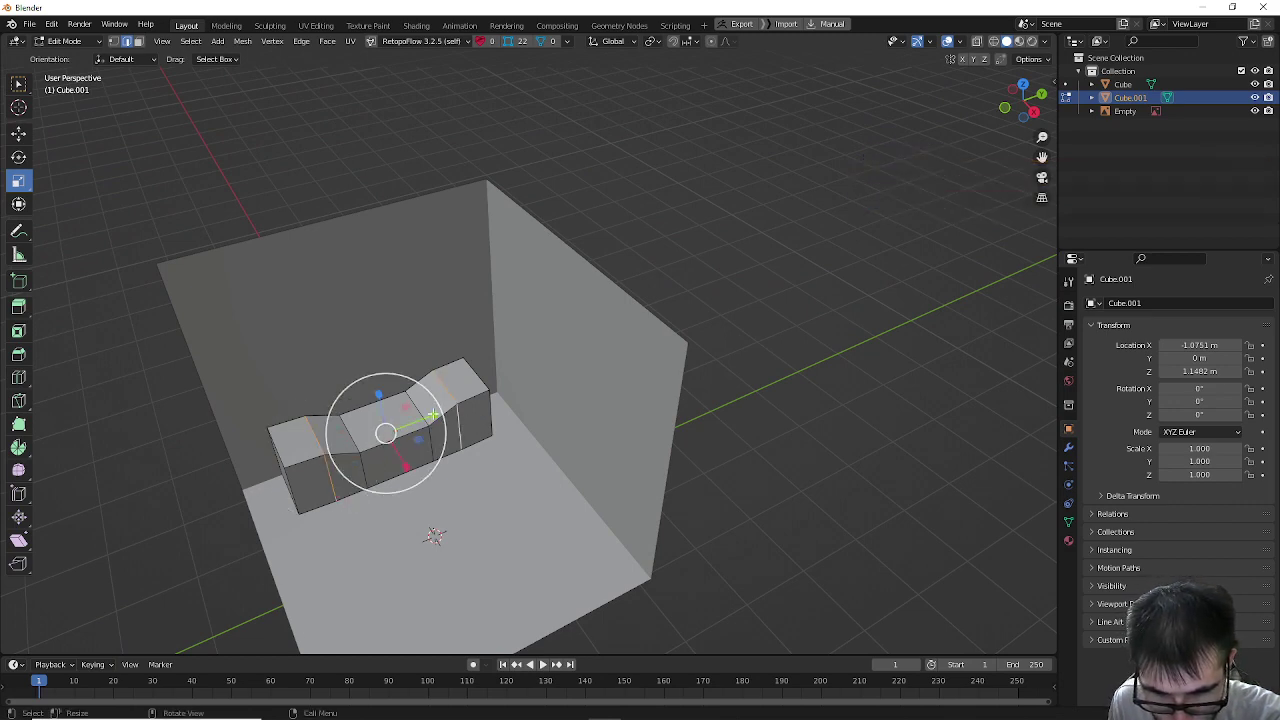
left_click_drag(433, 416, 450, 410)
scroll(450, 410, "down", 5)
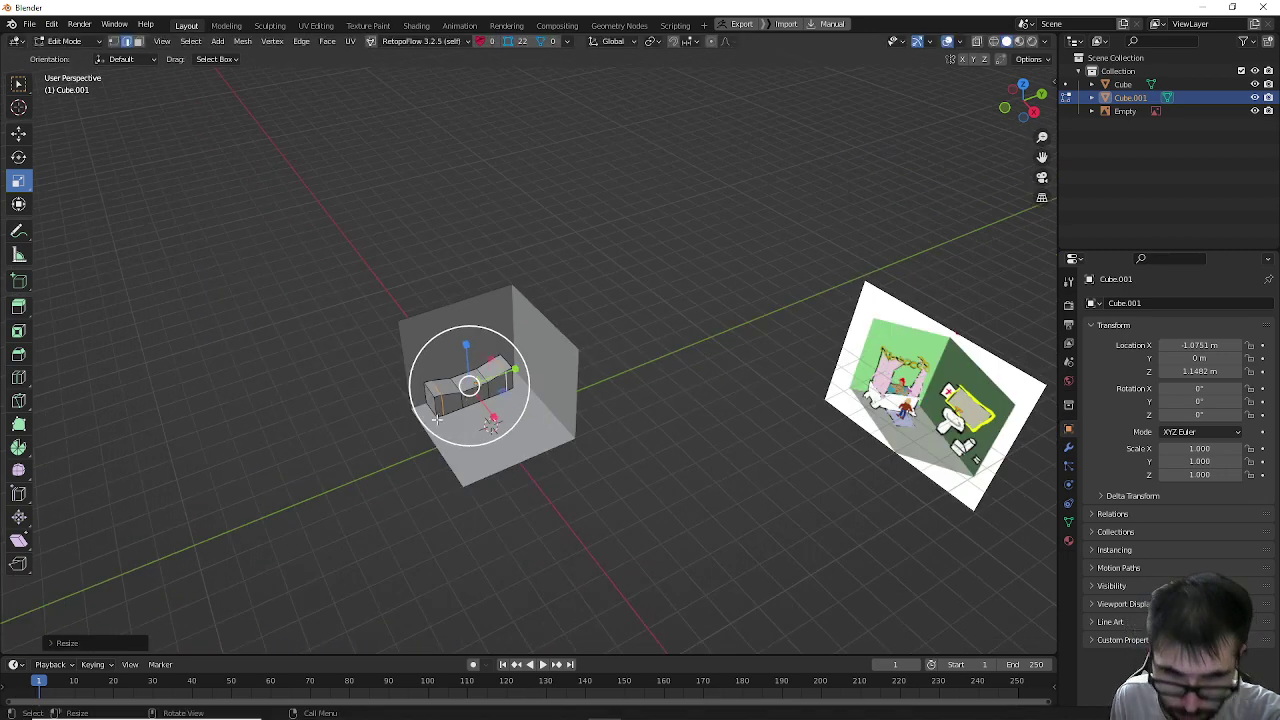
middle_click_drag(450, 410, 497, 410)
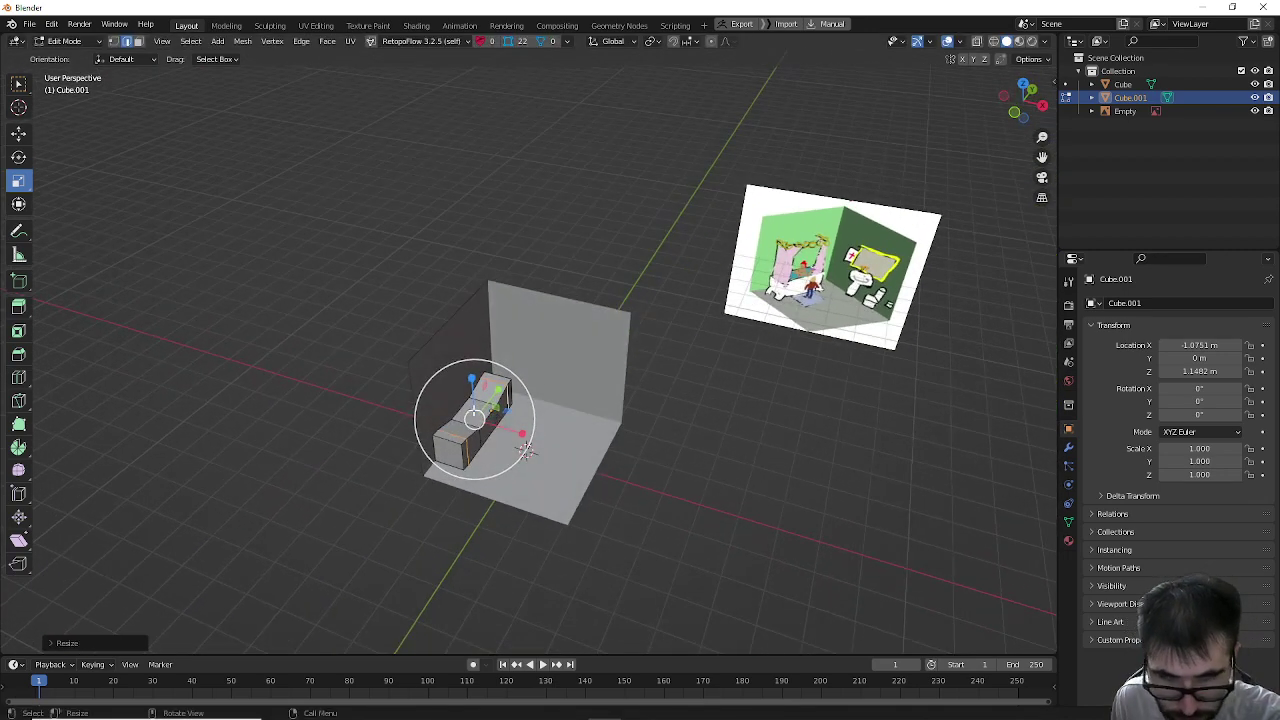
Step: Return to Object Mode and rename the room object with the walls and floor as escena
left_click(66, 41)
left_click(64, 55)
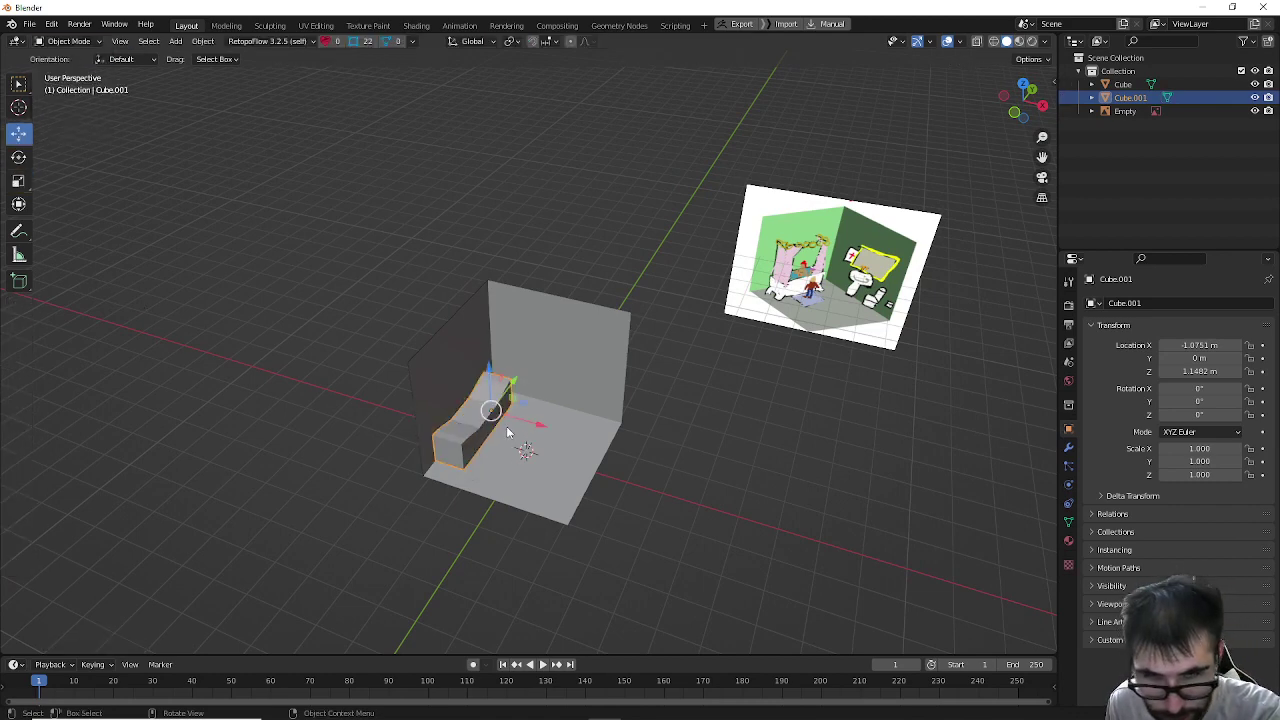
left_click(622, 407)
left_click(614, 394)
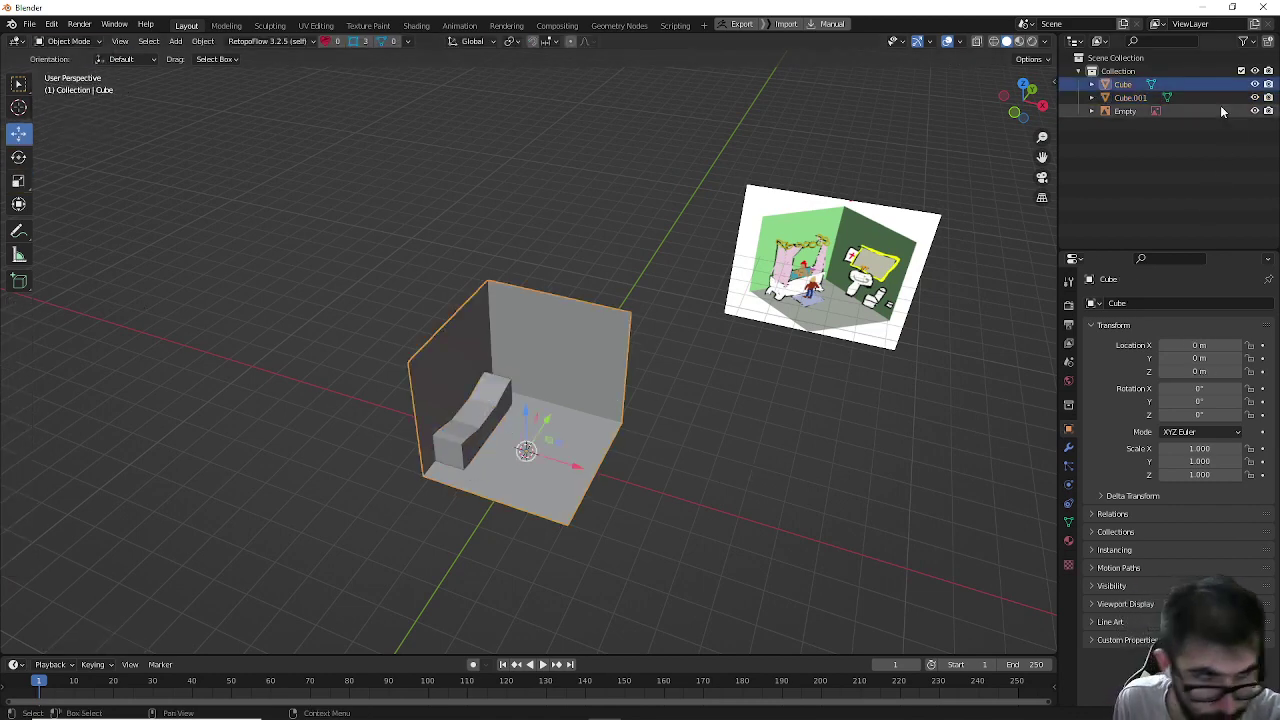
double_click(1123, 85)
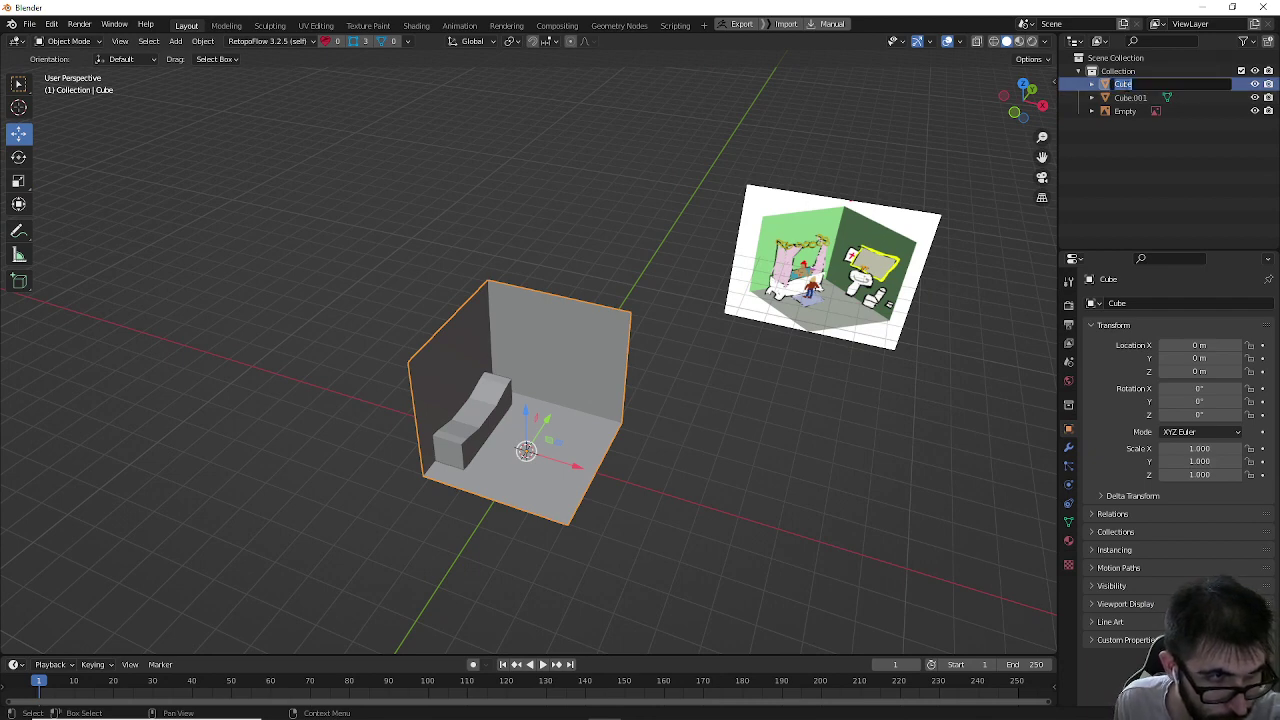
type("cena")
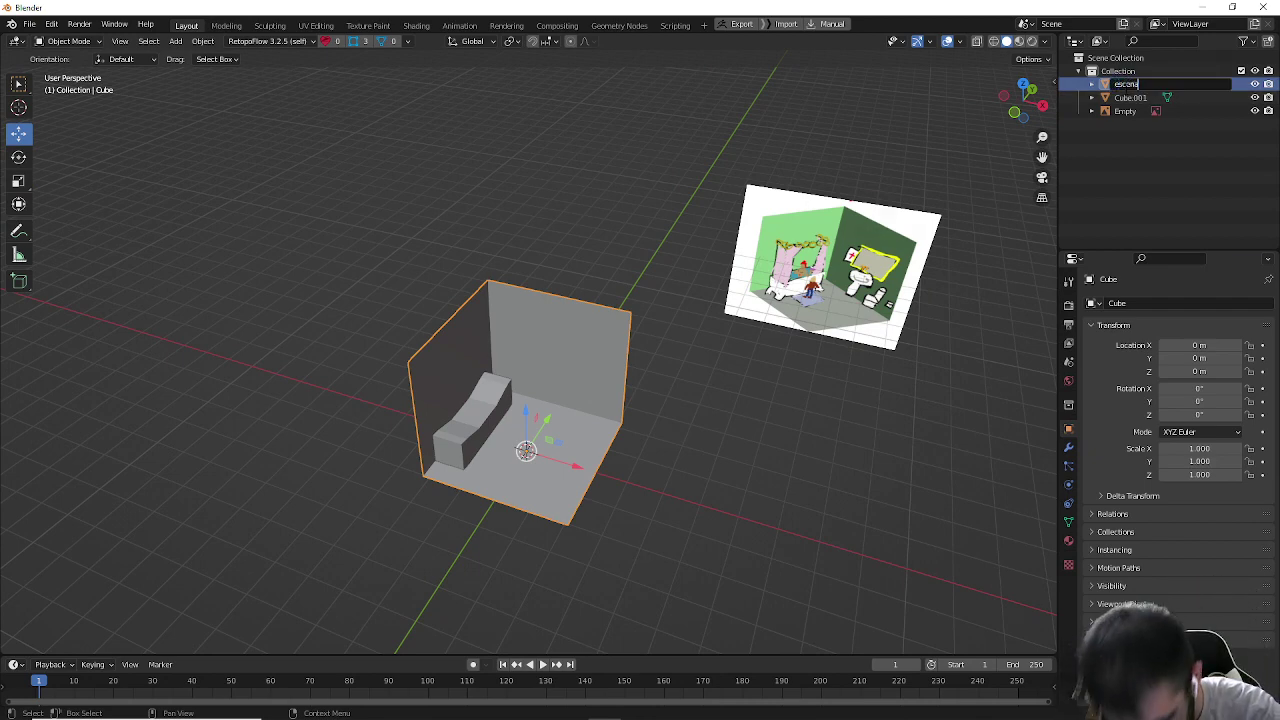
key("Return")
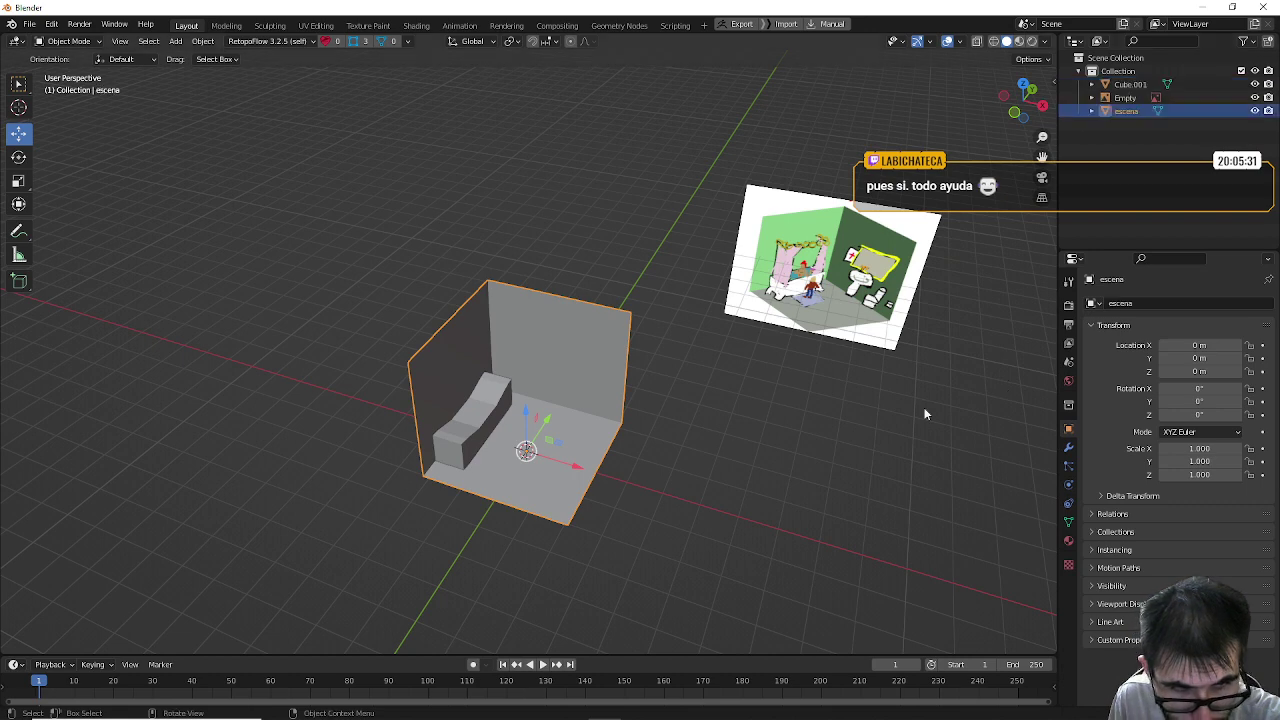
Step: Set the bathtub block's origin to its geometry and deselect it
middle_click_drag(900, 388, 774, 377)
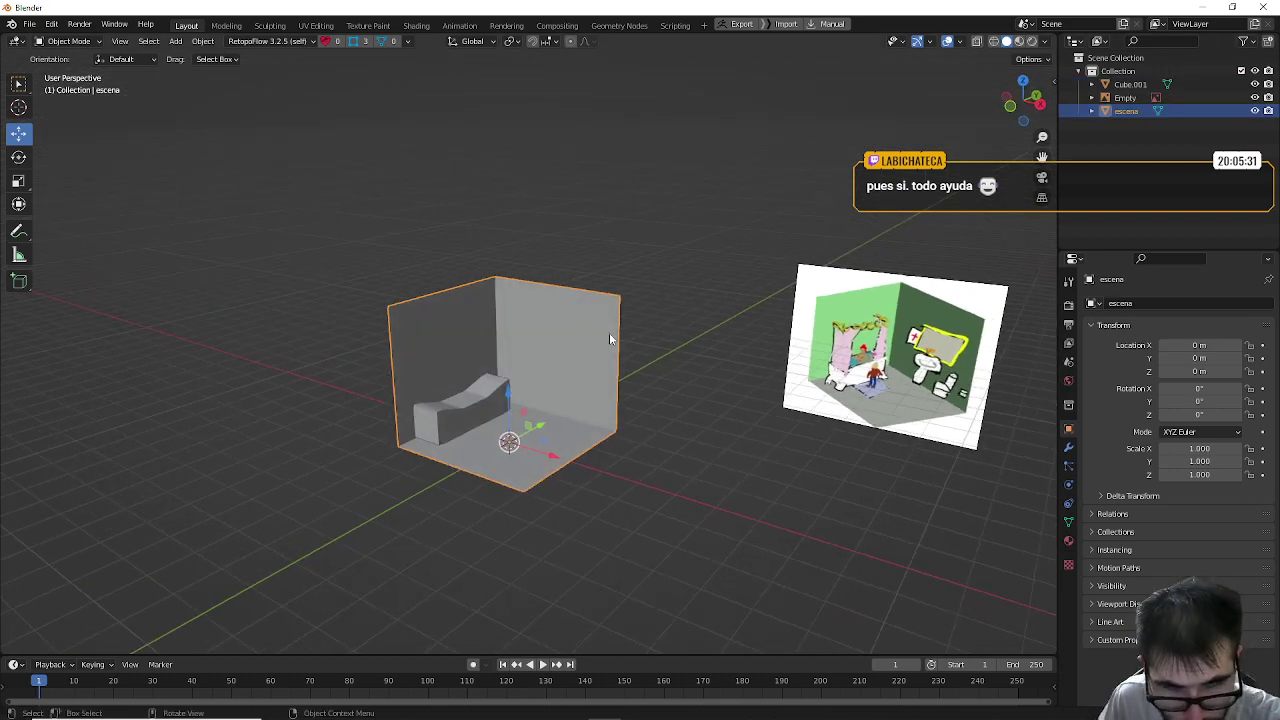
middle_click_drag(519, 402, 570, 417)
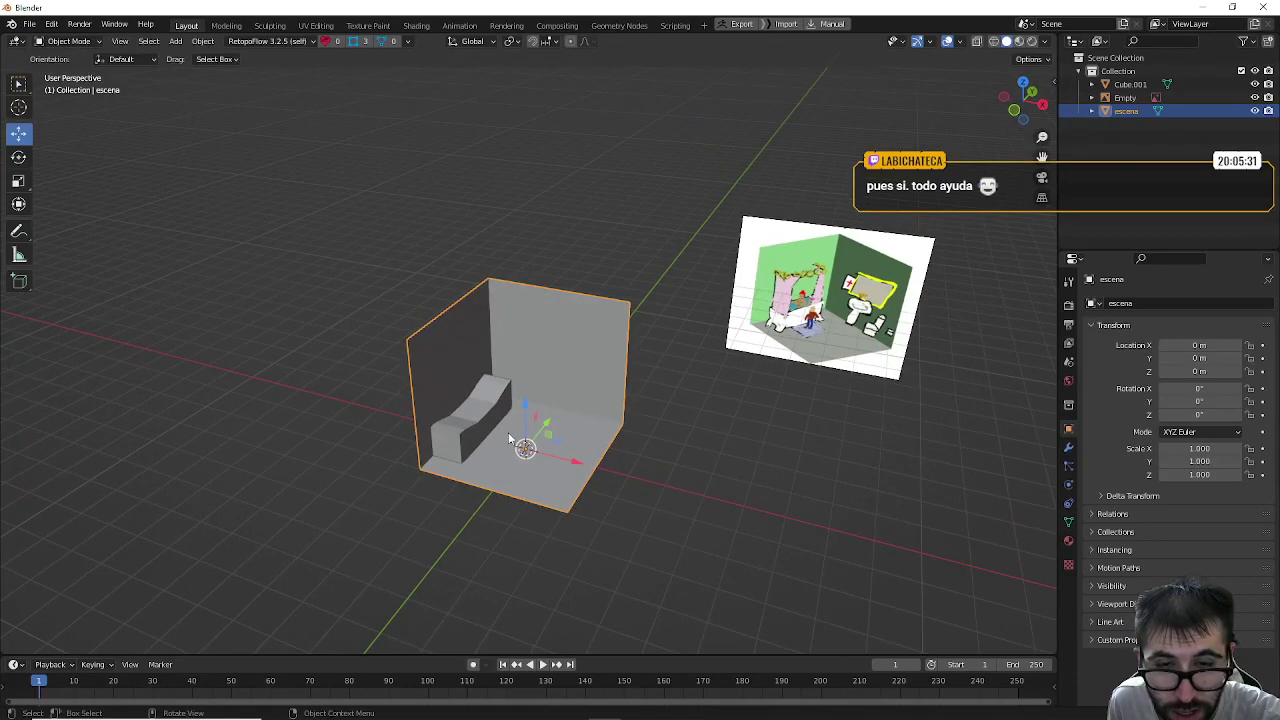
left_click(489, 405)
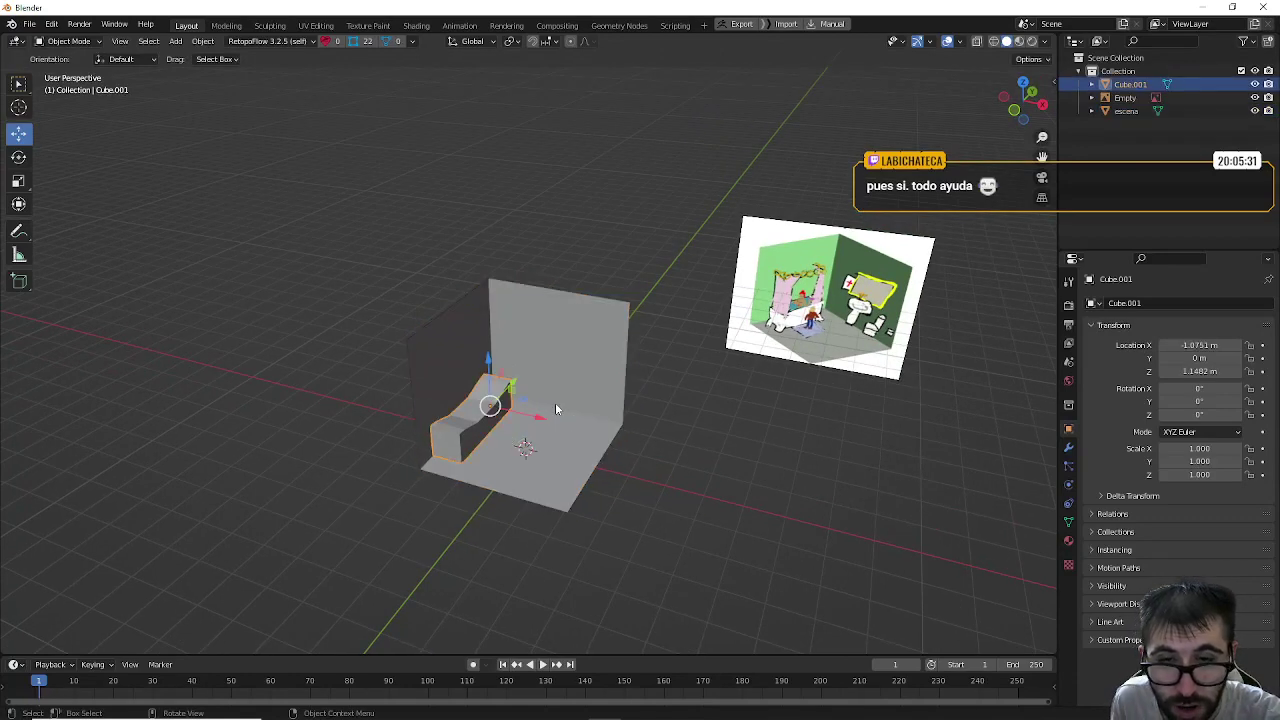
mouse_move(555, 402)
middle_mouse_down()
mouse_move(494, 371)
mouse_move(590, 422)
mouse_move(570, 420)
middle_mouse_up()
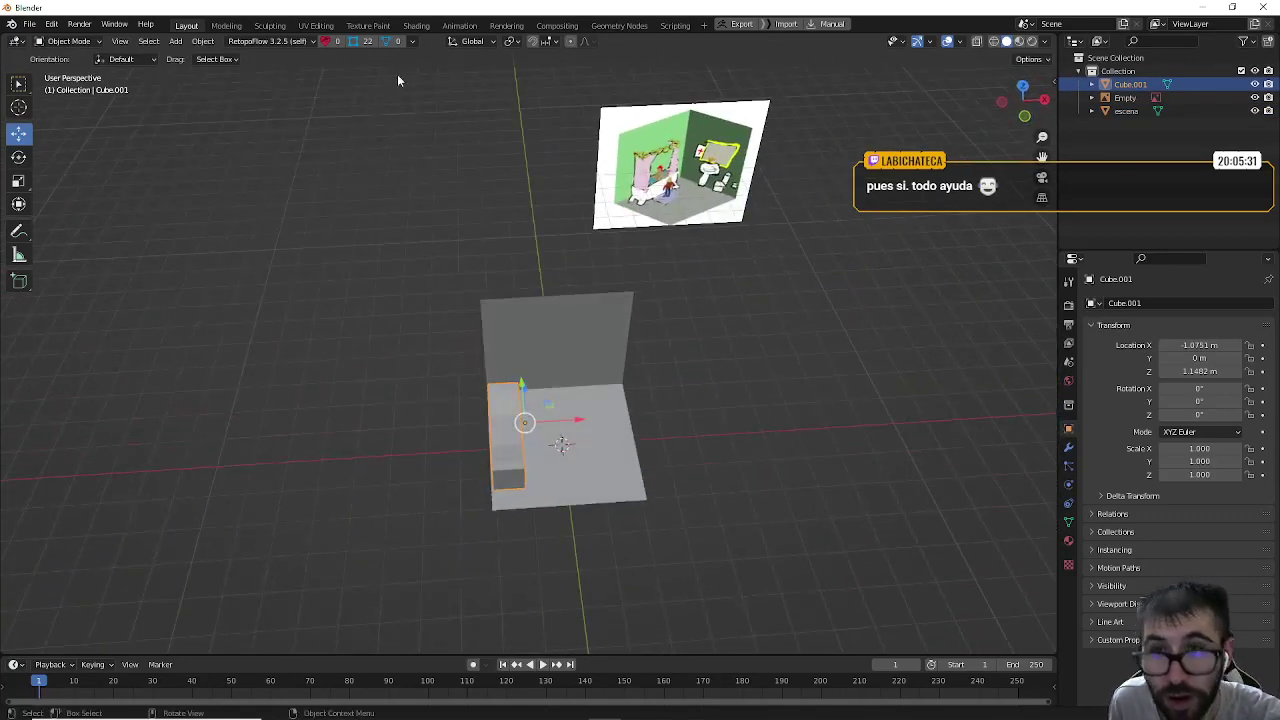
left_click(200, 41)
mouse_move(280, 70)
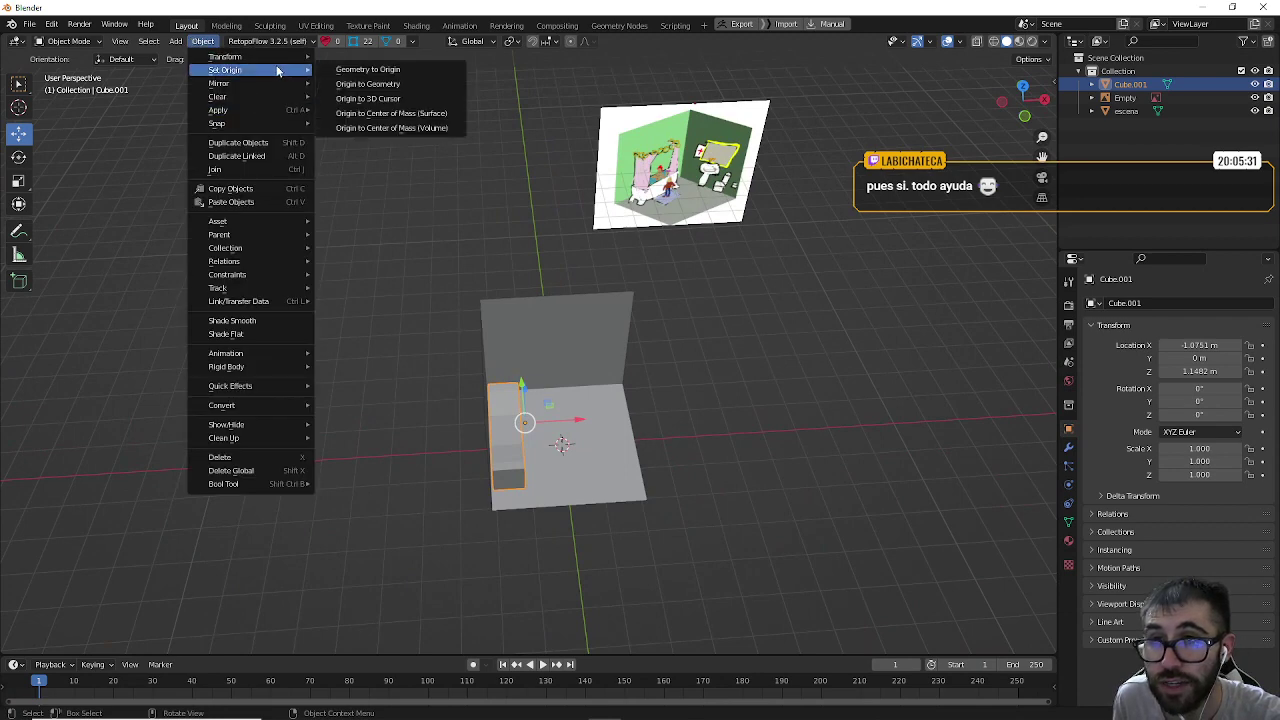
left_click(396, 86)
middle_click_drag(776, 383, 786, 443)
left_click(806, 488)
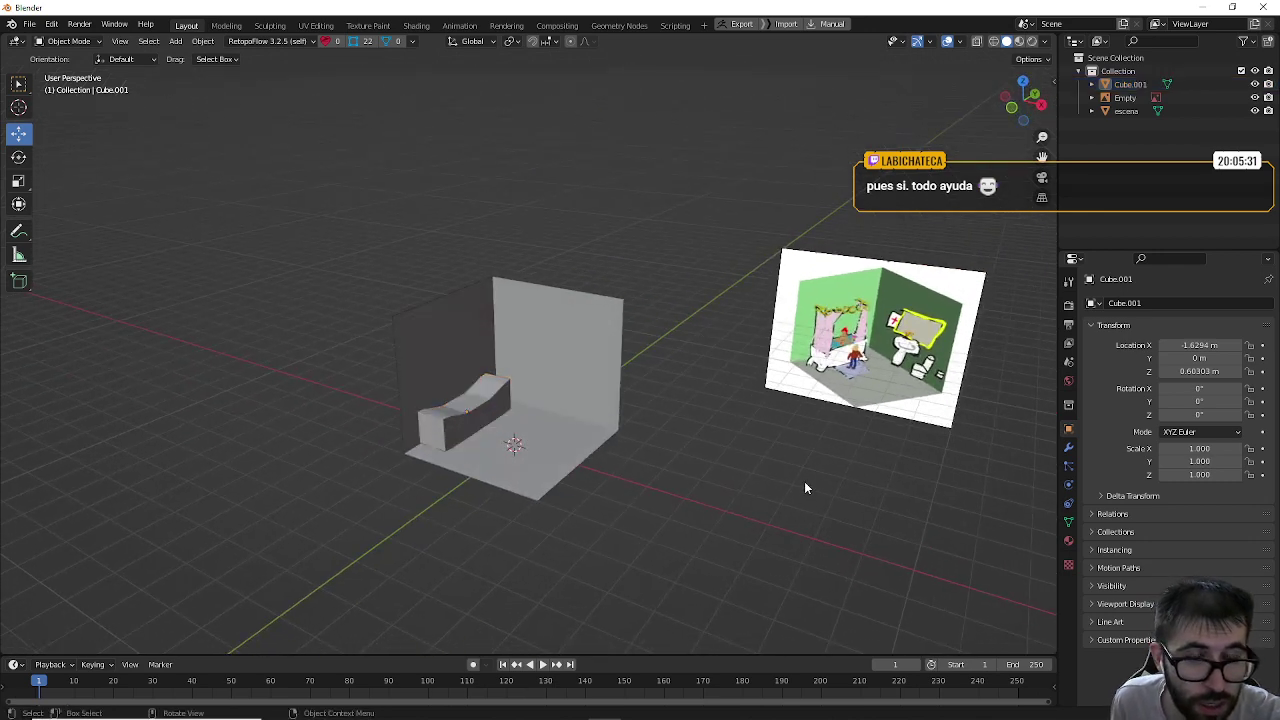
Step: Add a cube and move it above the bathtub into the side wall, at about X -1.78 m and Z 2.18 m
scroll(804, 487, "up", 5)
scroll(804, 487, "down", 5)
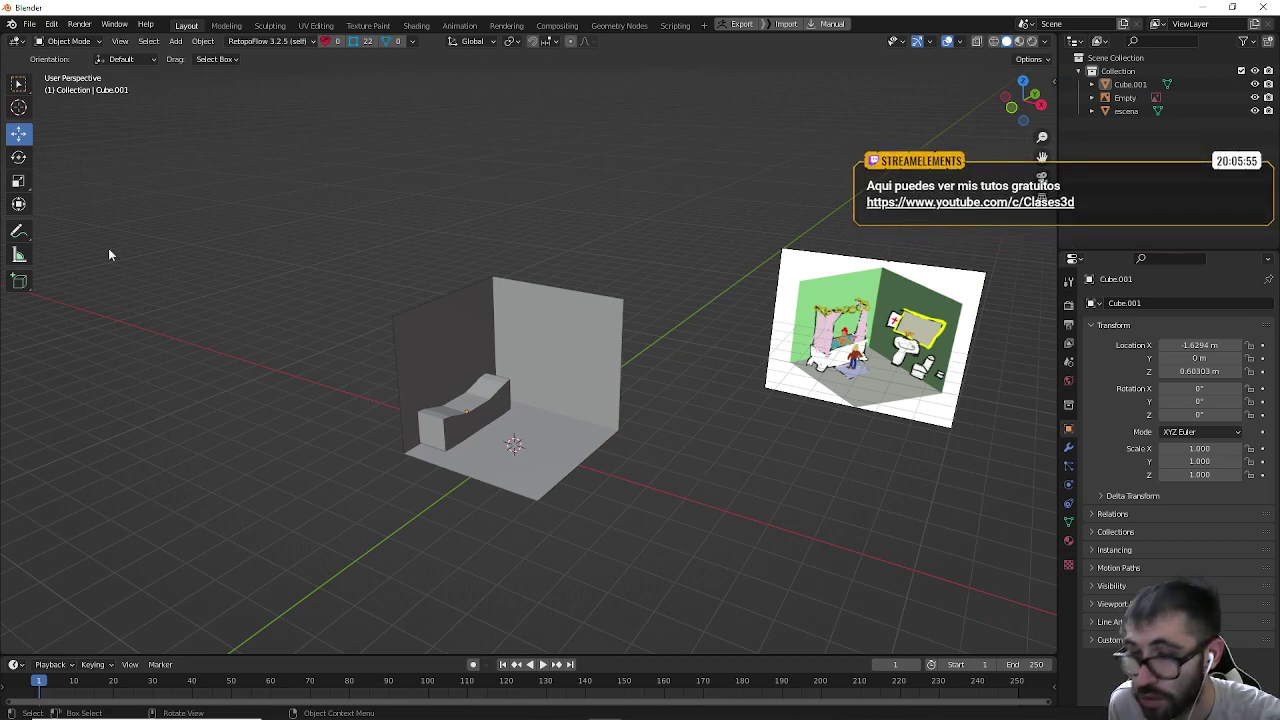
left_click(175, 41)
mouse_move(186, 57)
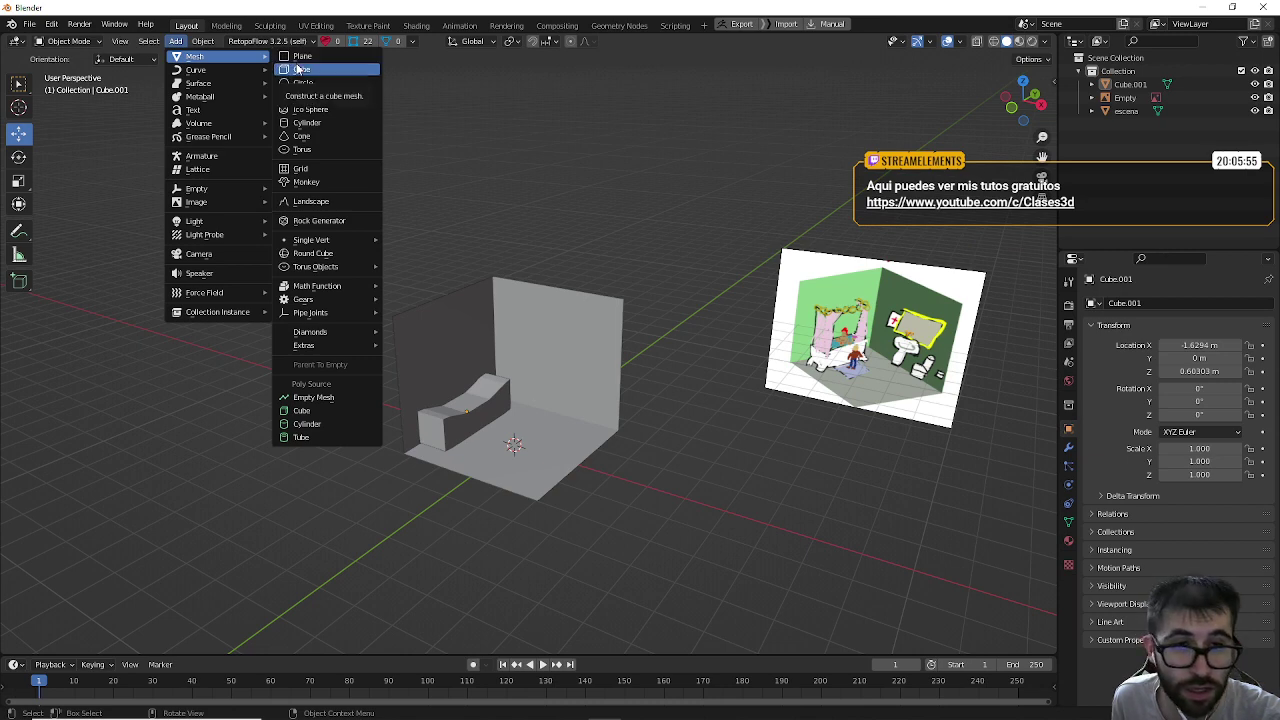
left_click(297, 69)
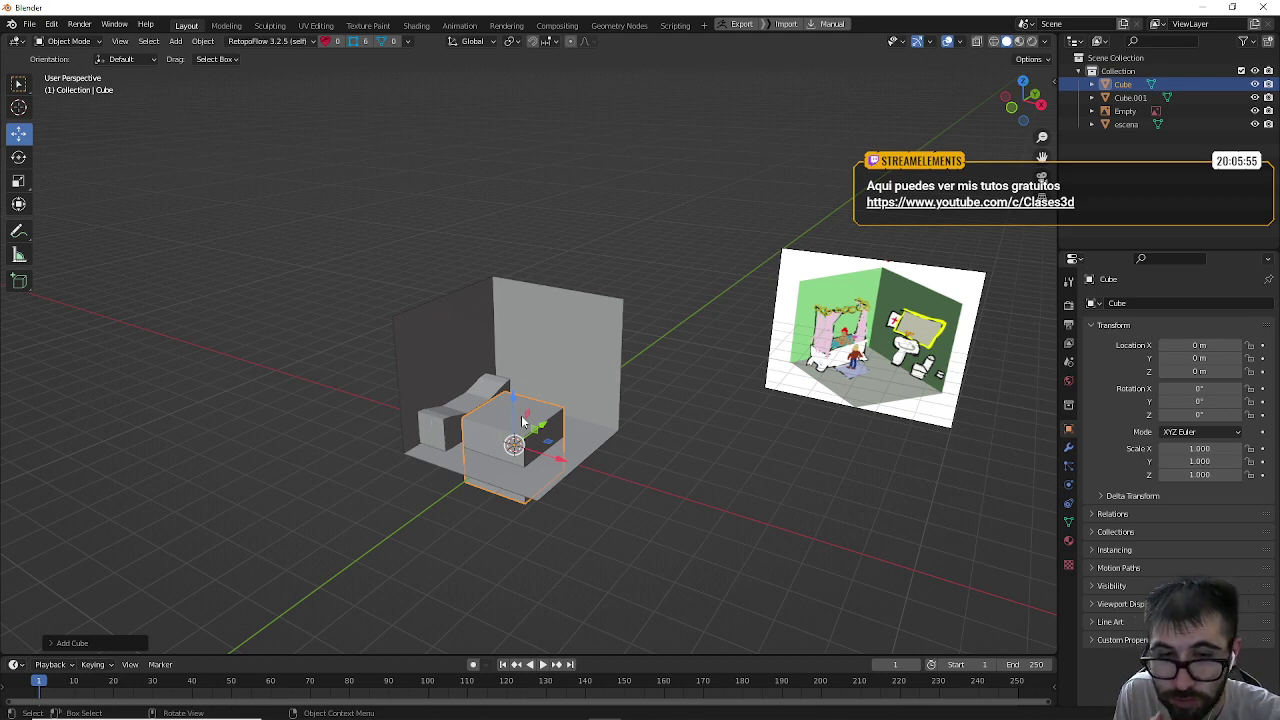
left_click_drag(516, 410, 512, 318)
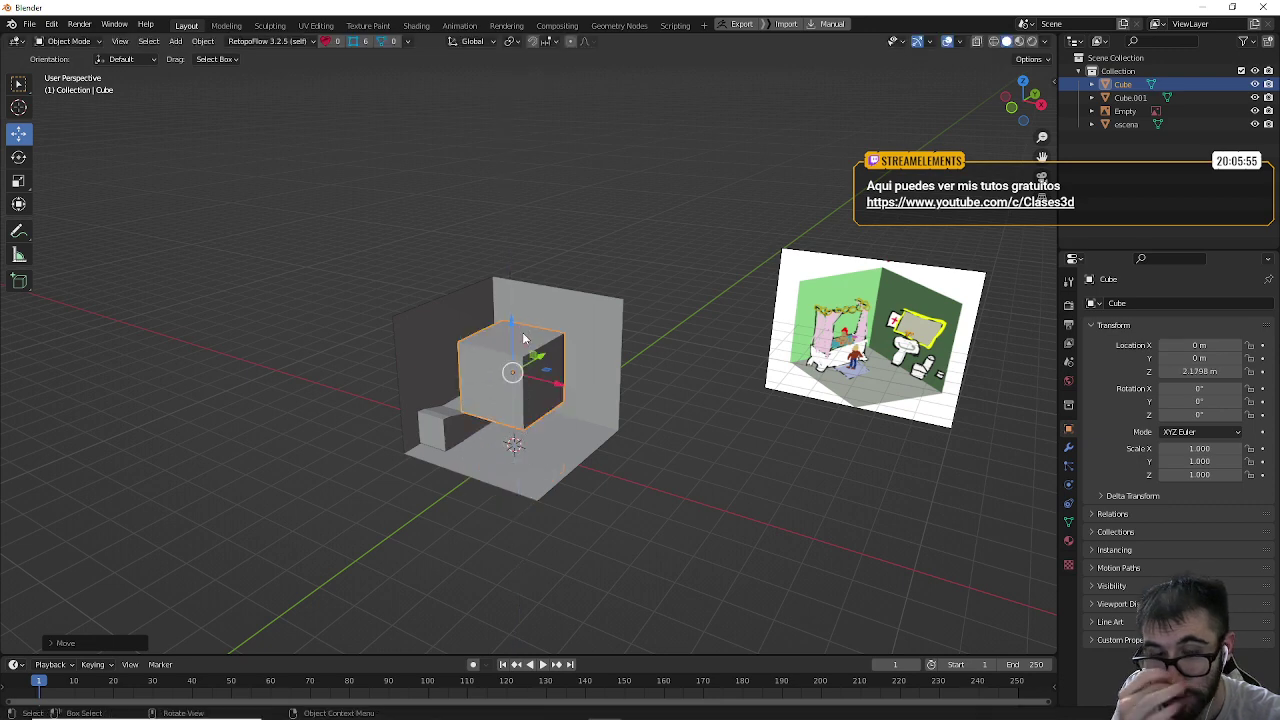
left_click_drag(548, 387, 491, 366)
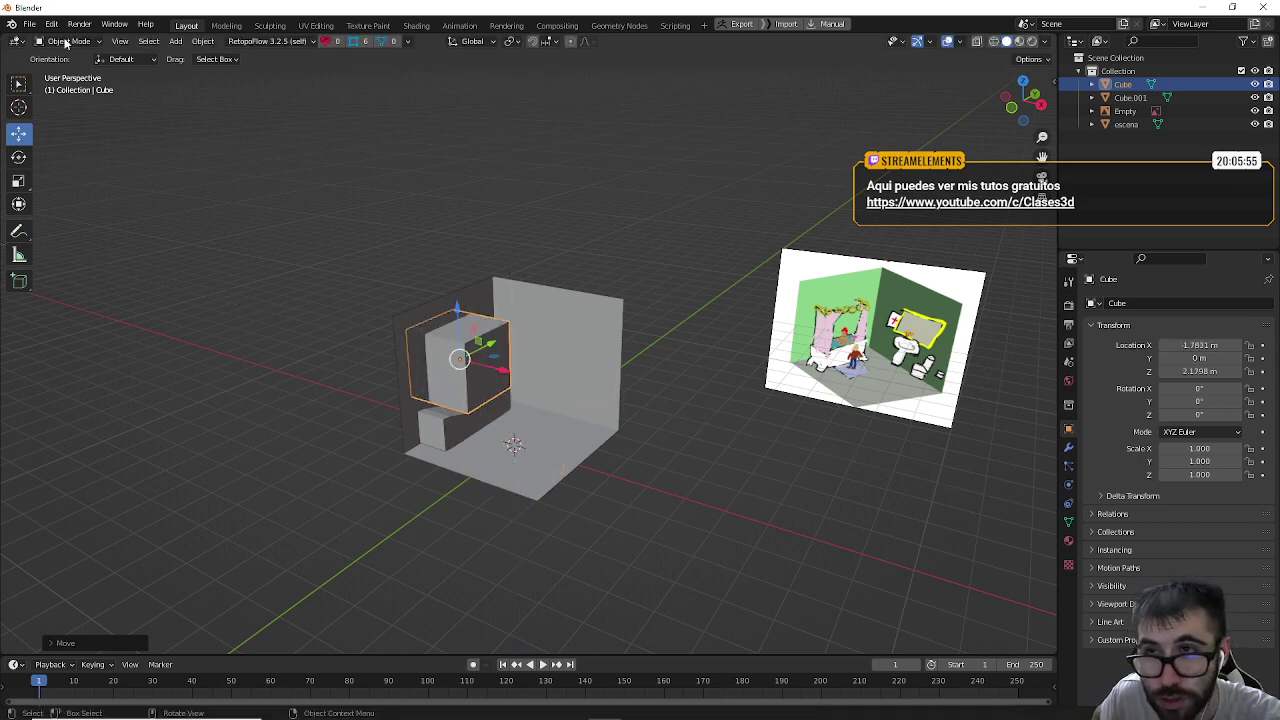
Step: In Edit Mode, move the cube's face that sticks out behind the side wall along X to meet the wall
middle_click_drag(174, 140, 300, 215)
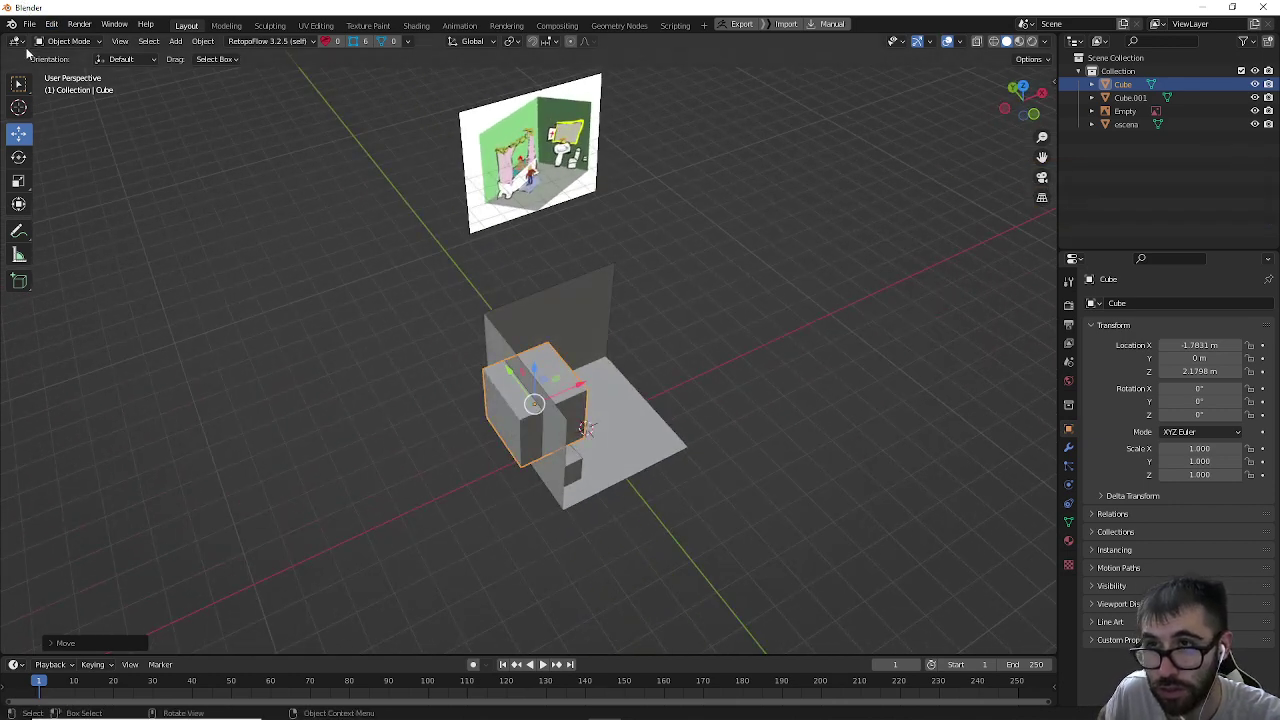
left_click(66, 41)
left_click(68, 73)
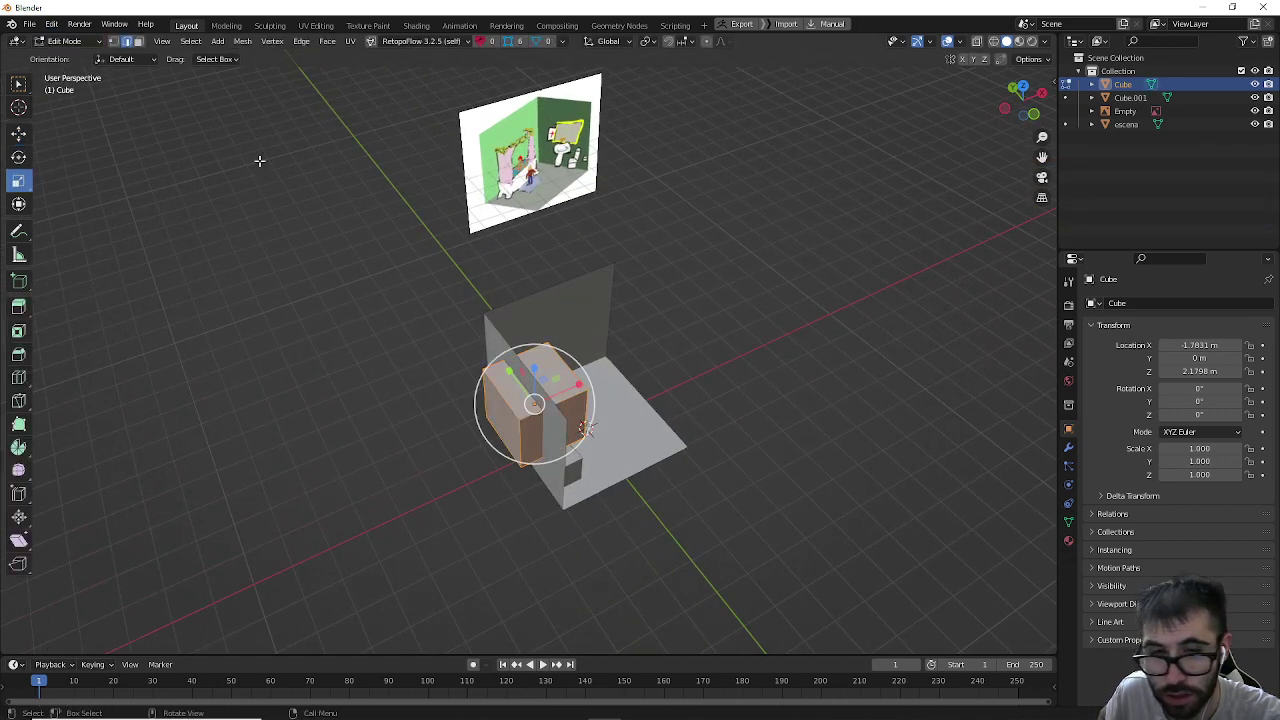
scroll(391, 324, "up", 3)
left_click(457, 511)
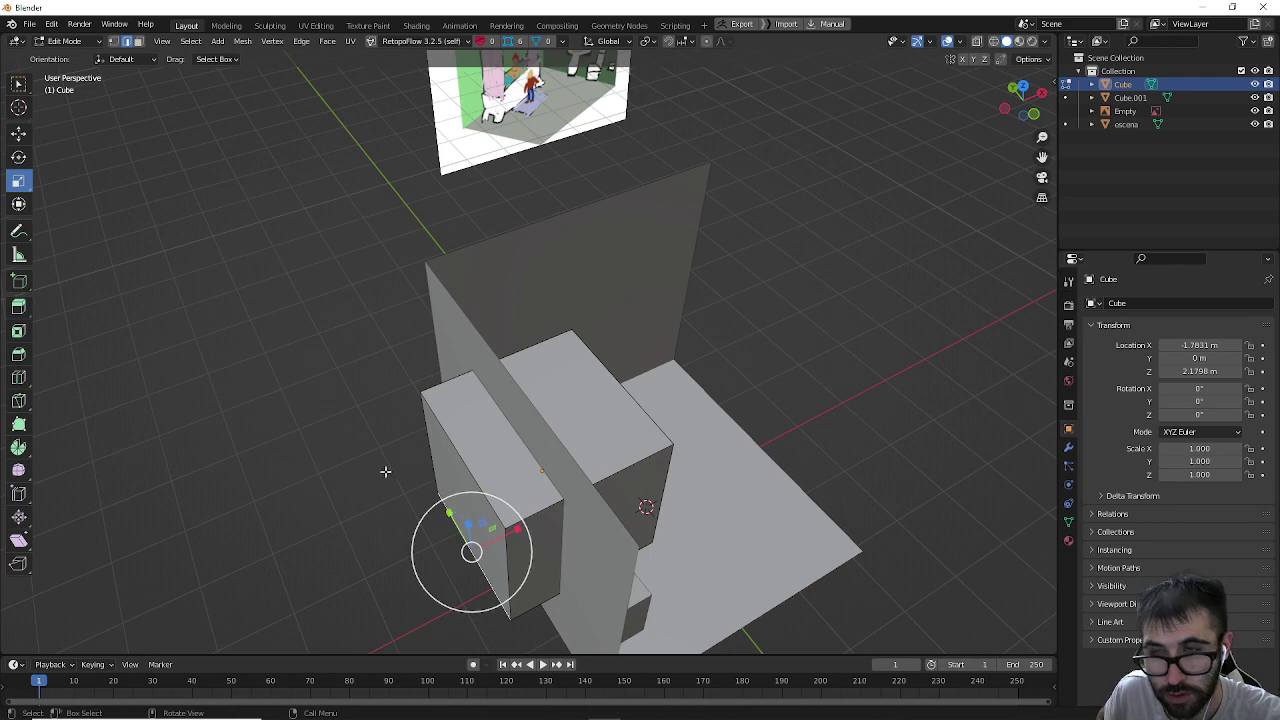
left_click(138, 42)
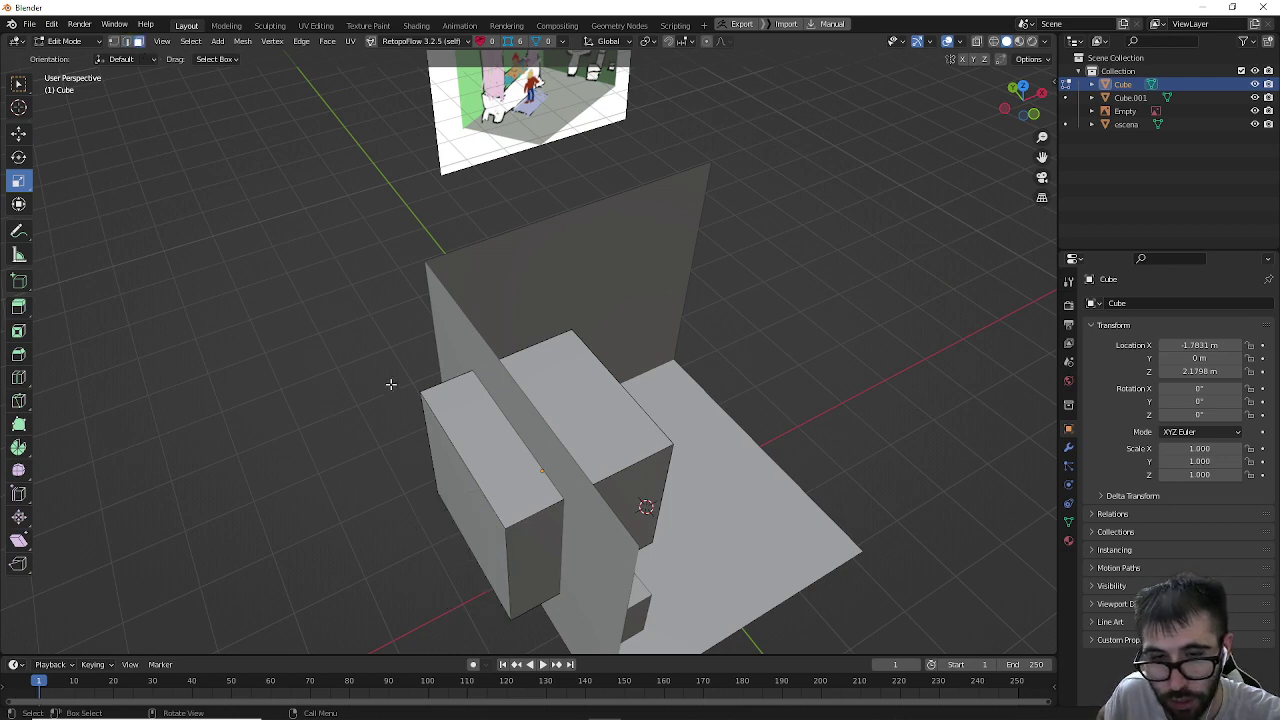
left_click(447, 463)
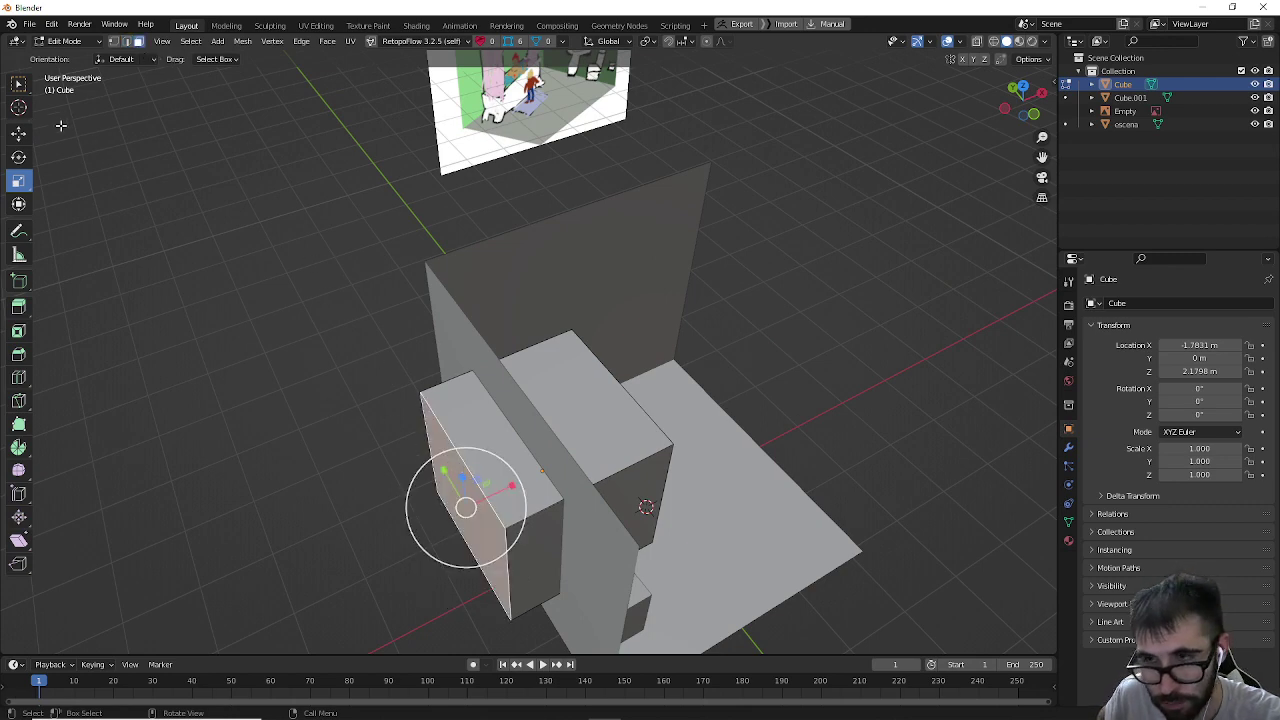
left_click(19, 134)
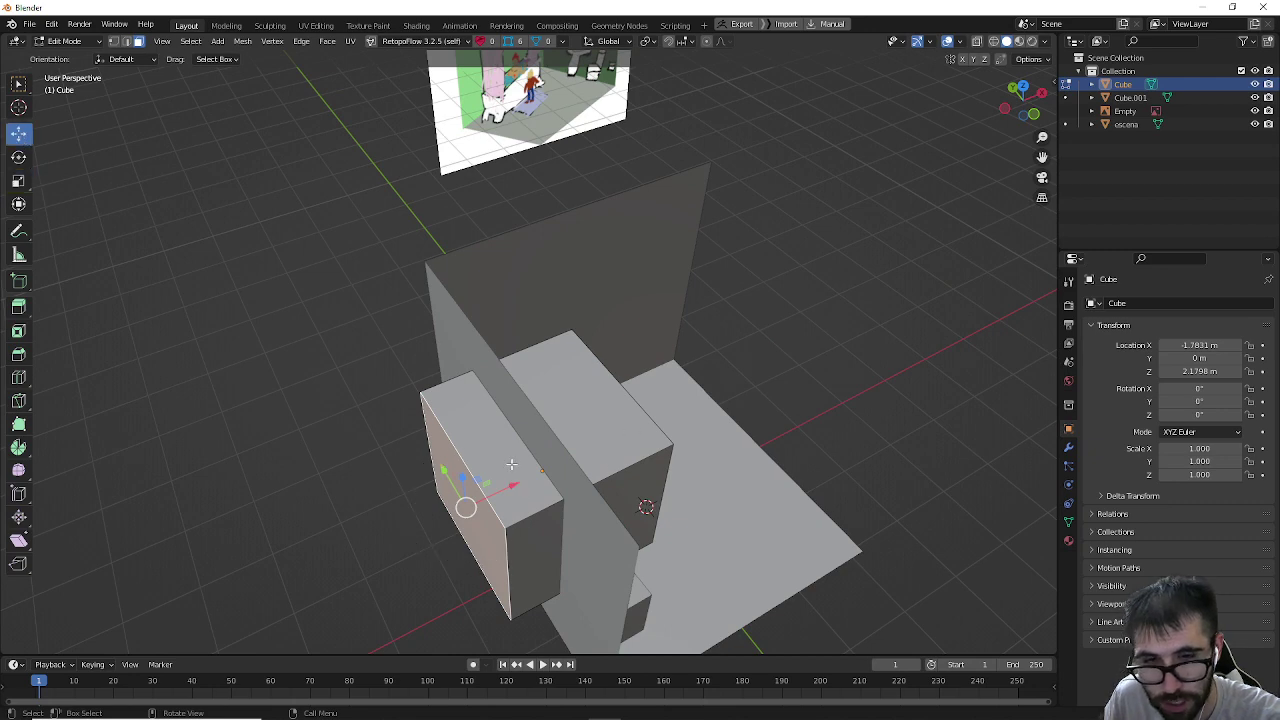
left_click_drag(508, 489, 560, 475)
Step: Move the cube's room-facing face slightly back along X toward the side wall
middle_click_drag(560, 475, 473, 411)
left_click(470, 406)
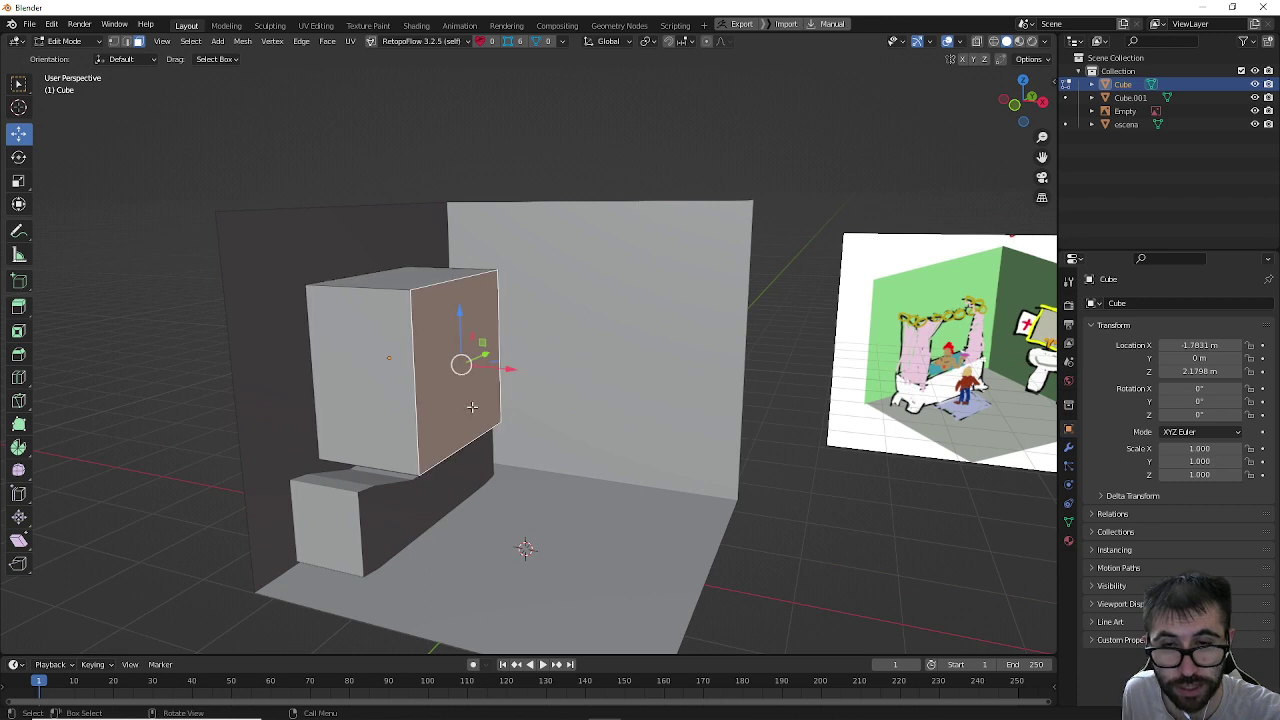
left_click_drag(511, 370, 490, 374)
middle_click_drag(490, 374, 456, 395)
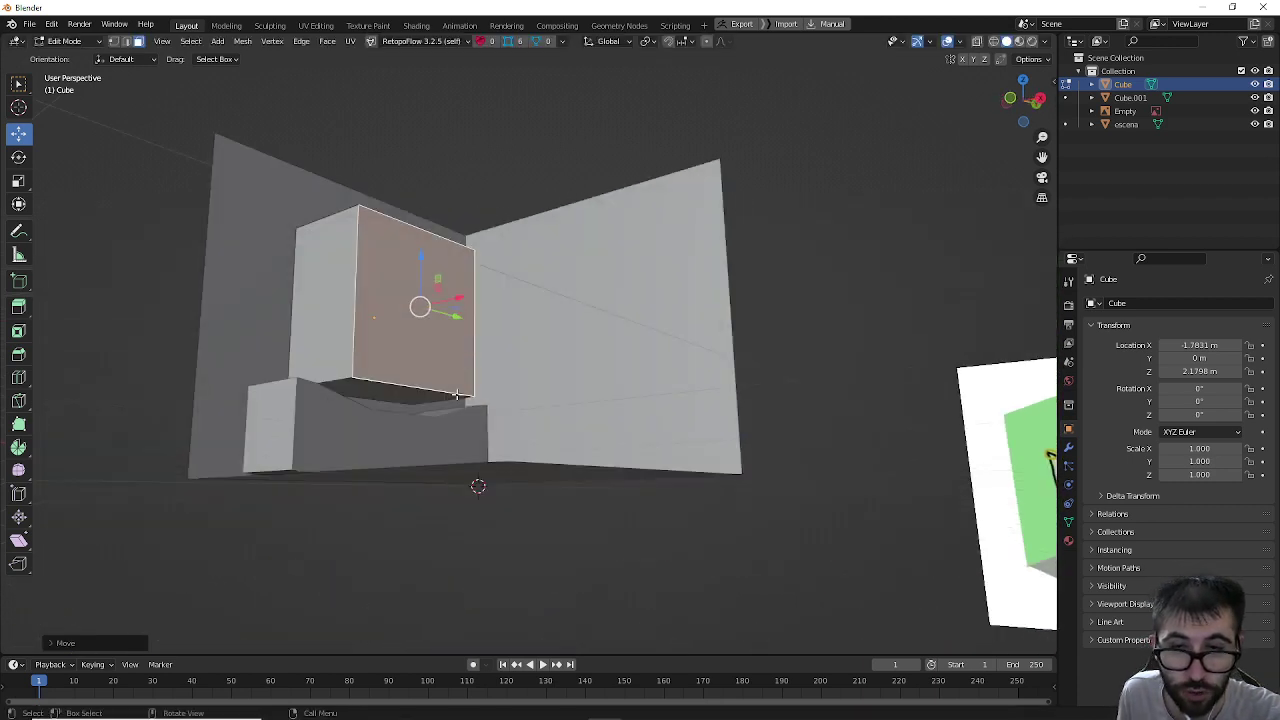
Step: Lower the cube's bottom face along Z into the bathtub and pull its room-facing face slightly further back along X
left_click(392, 394)
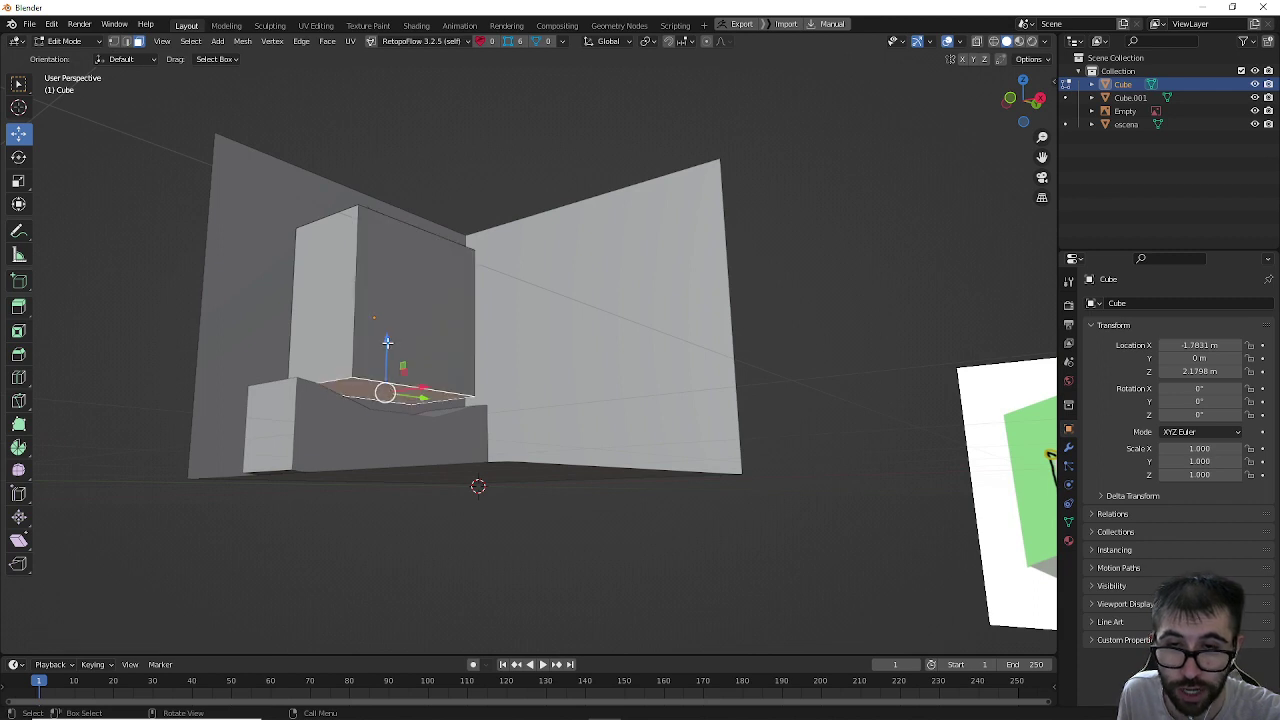
left_click_drag(390, 345, 389, 376)
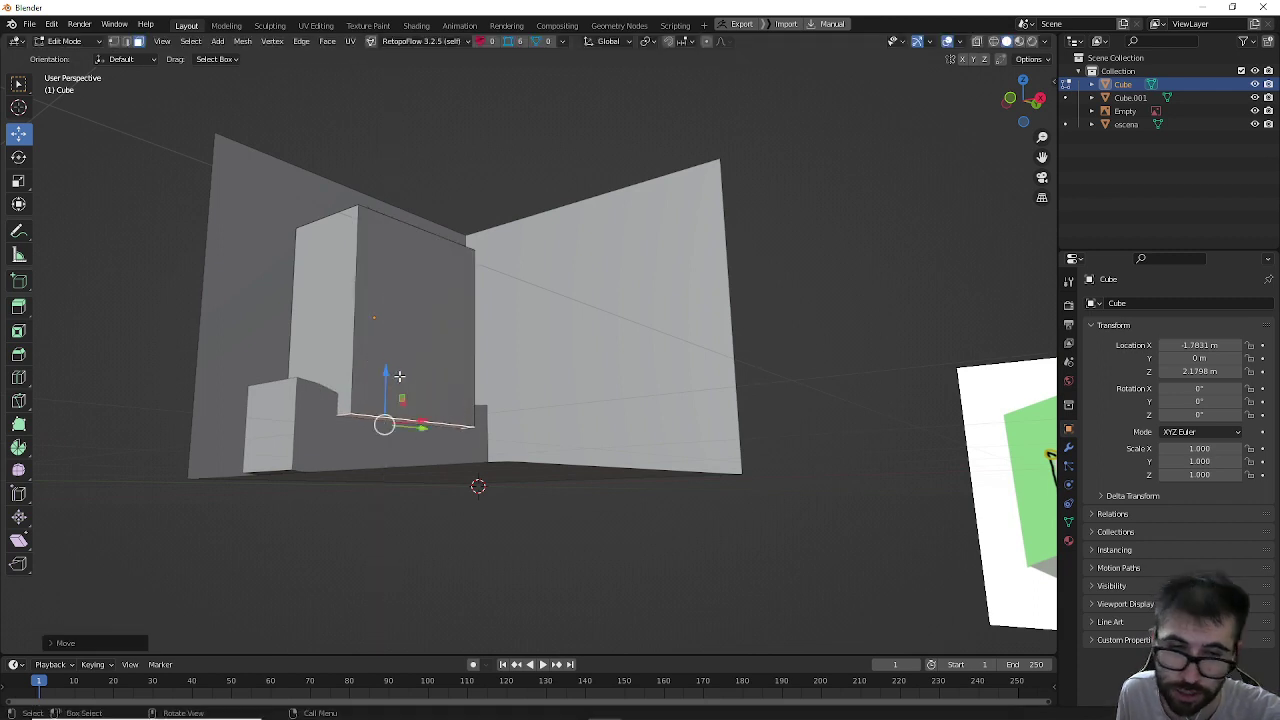
middle_click_drag(393, 414, 395, 416)
left_click(410, 364)
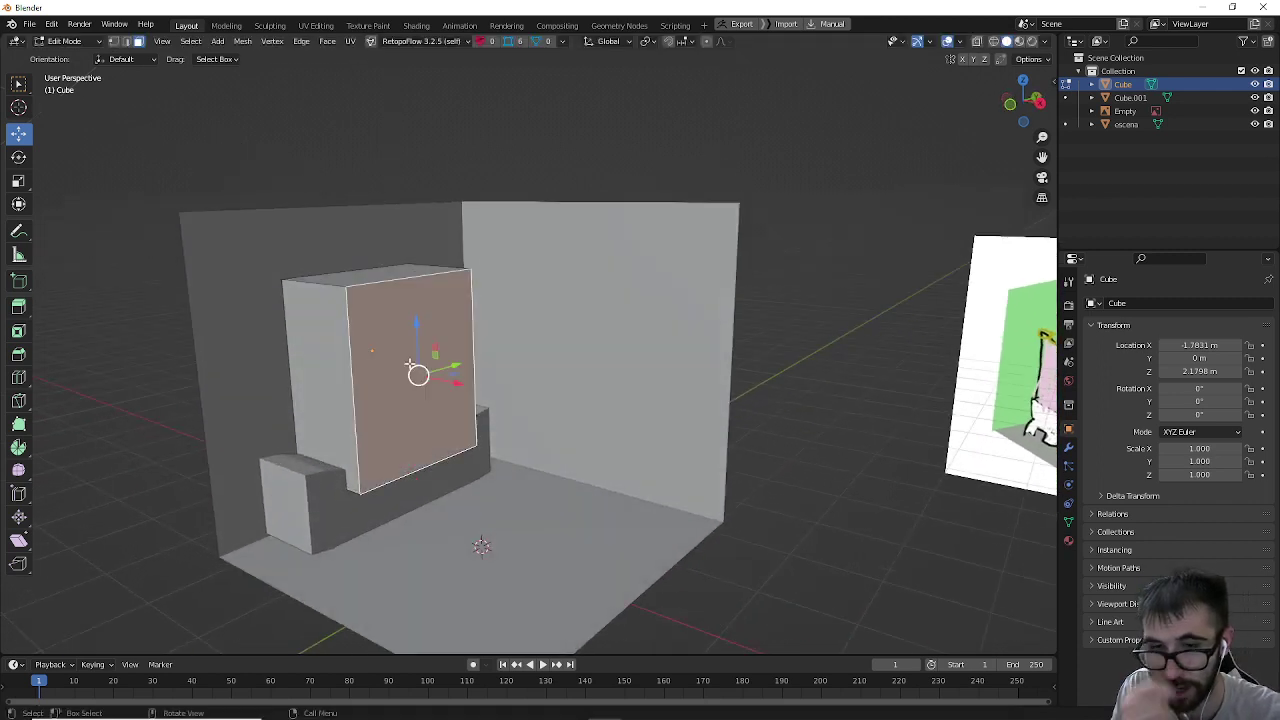
left_click_drag(458, 383, 447, 379)
scroll(448, 378, "down", 5)
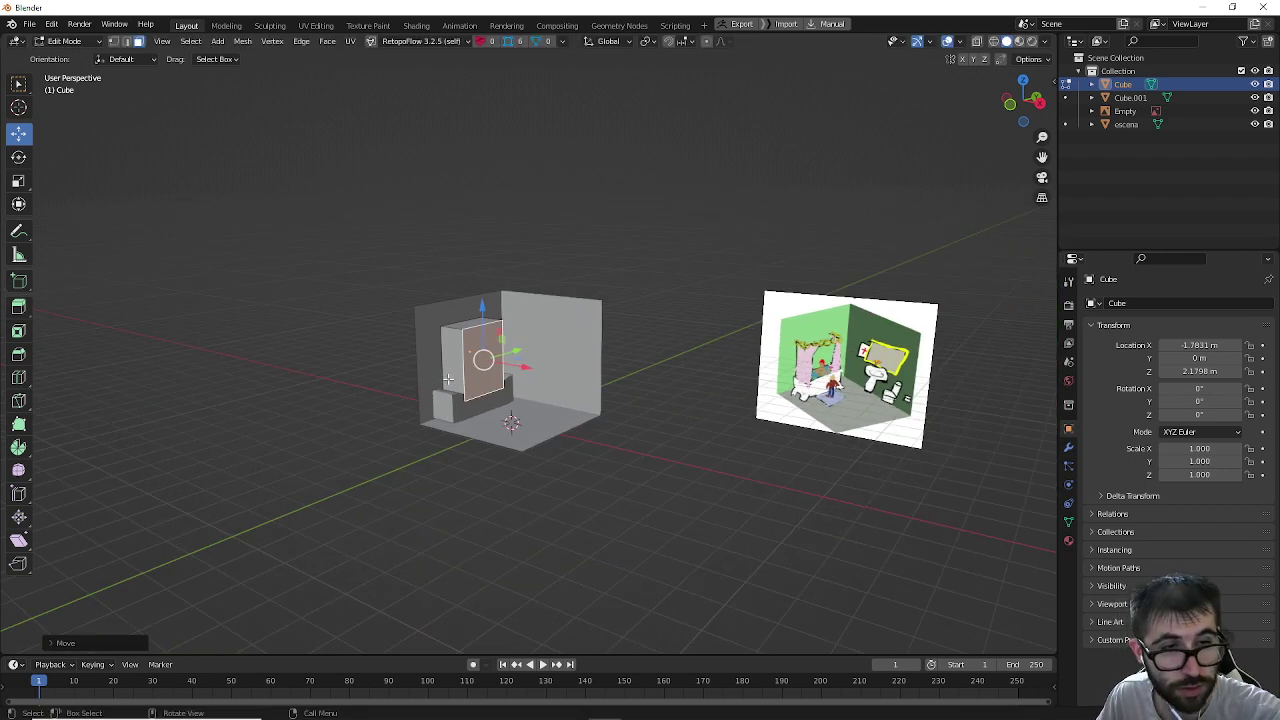
Step: Select the cube's two end faces and scale them apart along Y to about the bathtub's length
scroll(449, 371, "up", 4)
left_click(356, 314)
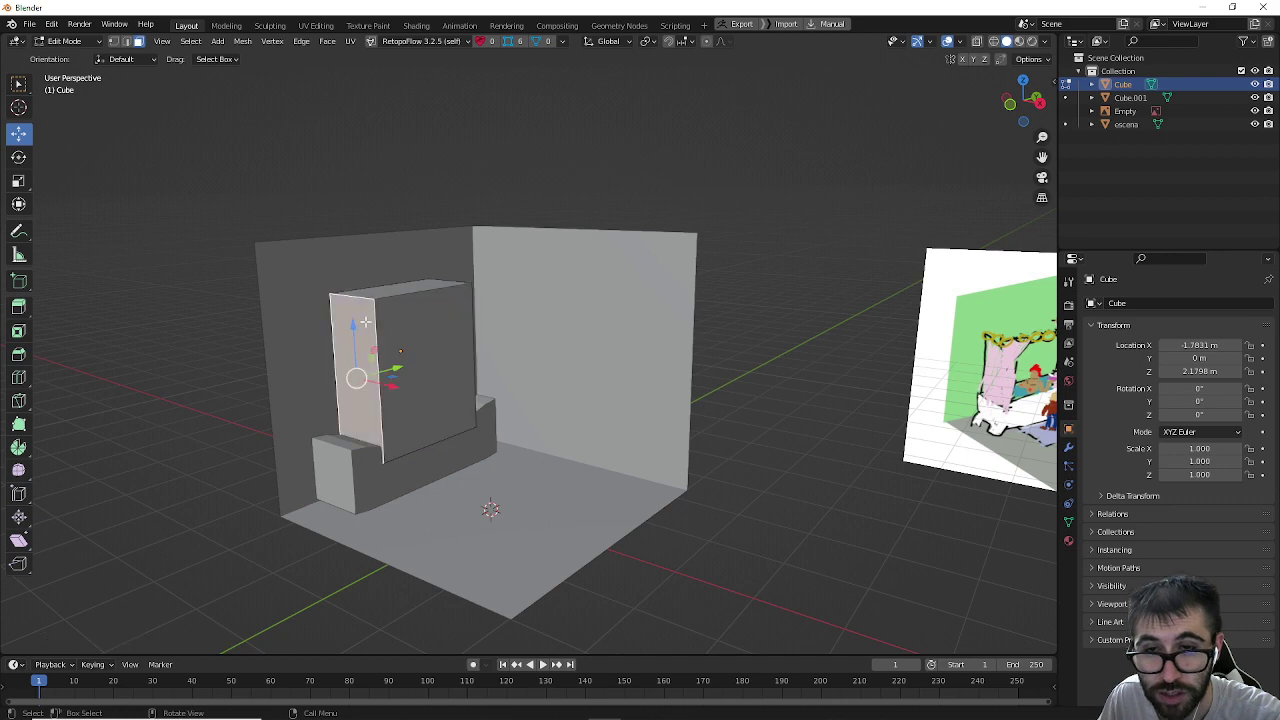
middle_click_drag(364, 322, 478, 308)
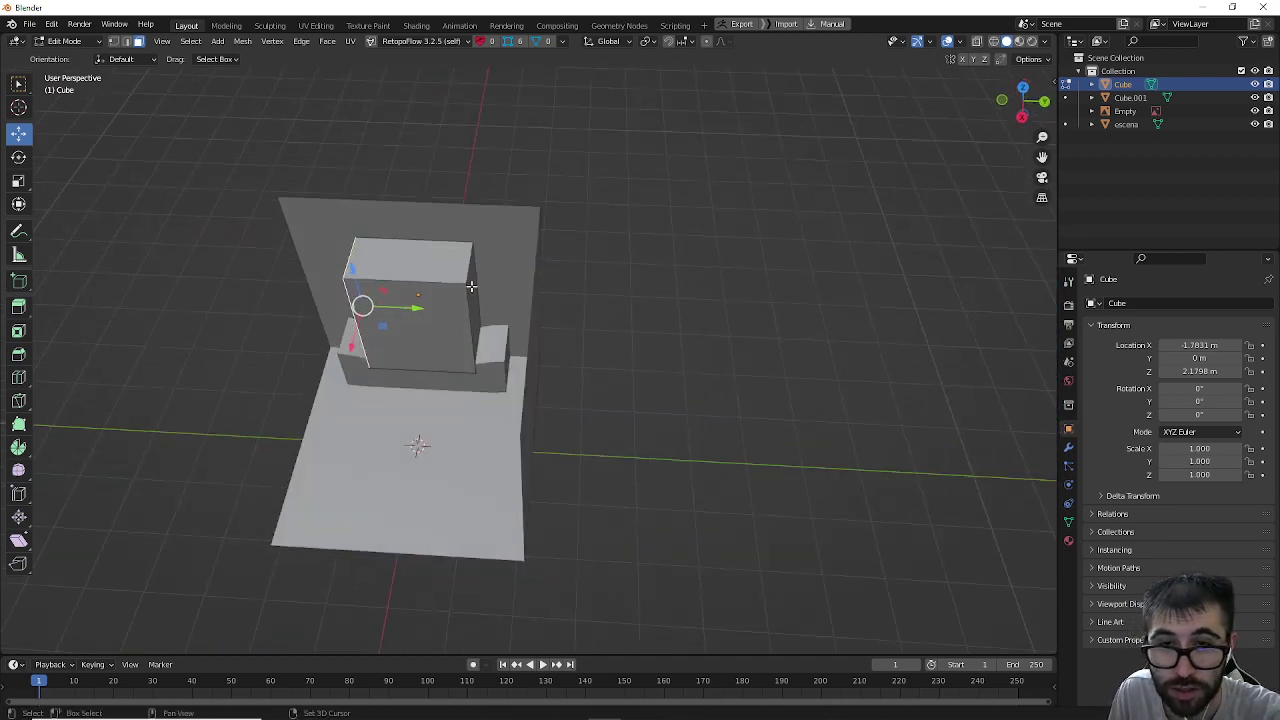
left_click(469, 286)
left_click(18, 180)
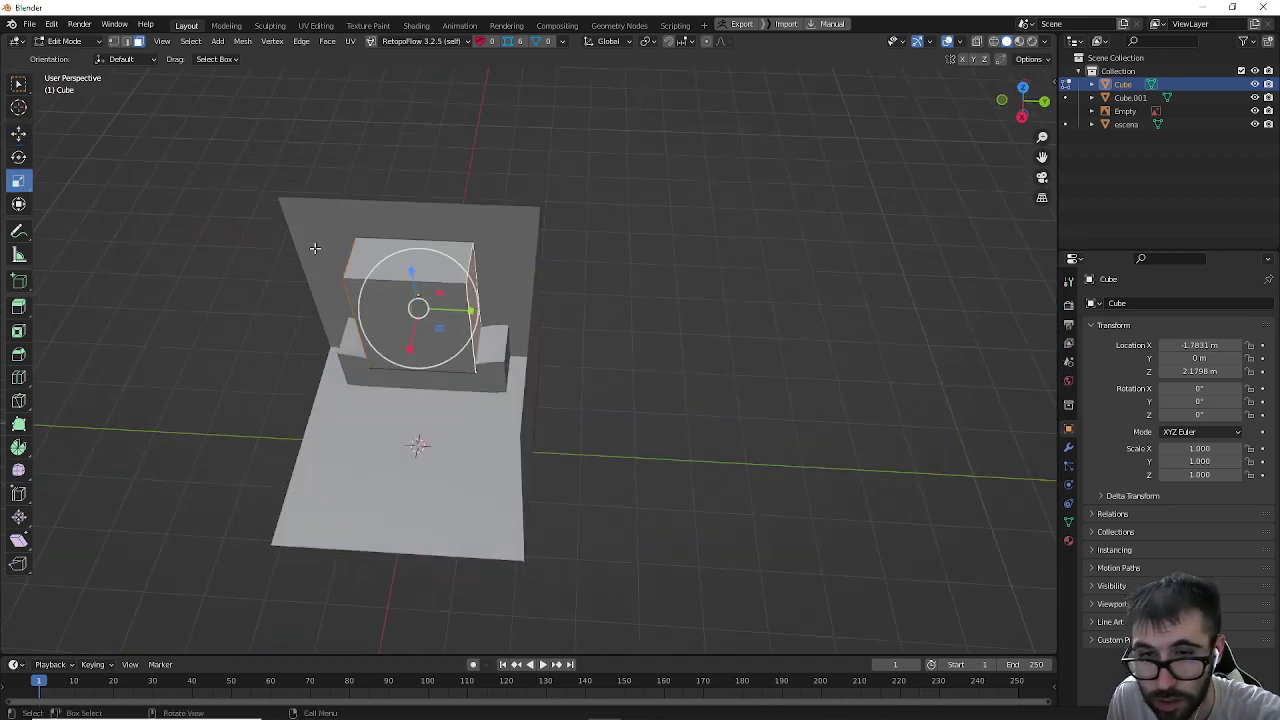
left_click_drag(469, 312, 506, 318)
middle_click_drag(506, 318, 588, 296)
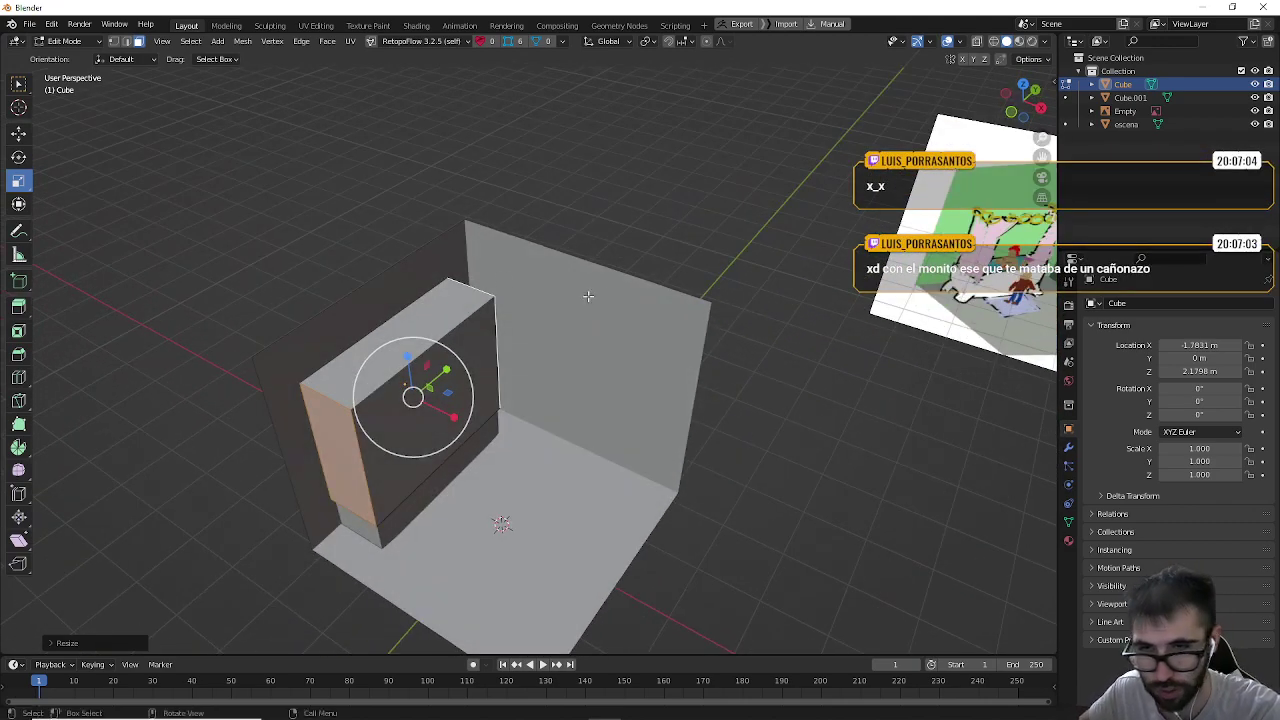
Step: Delete the cube's upper edge along the side wall to open its top and wall side
left_click(126, 41)
left_click(356, 339)
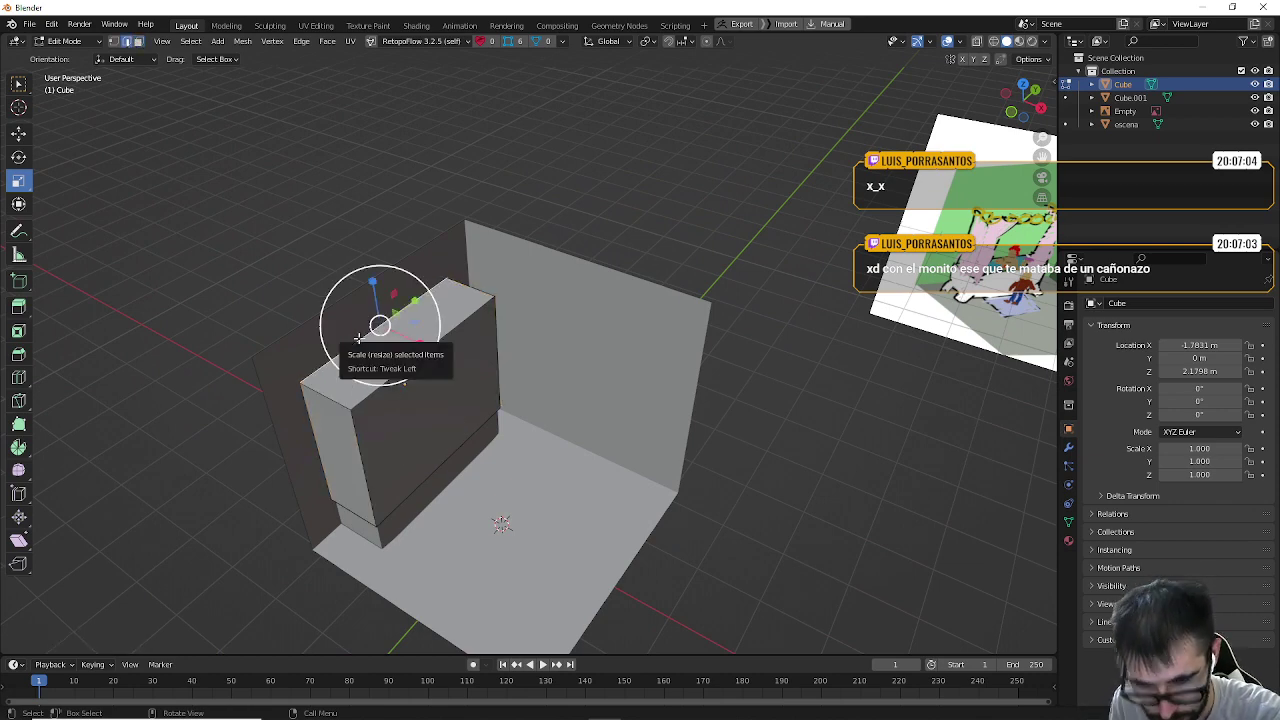
key("x")
left_click(366, 349)
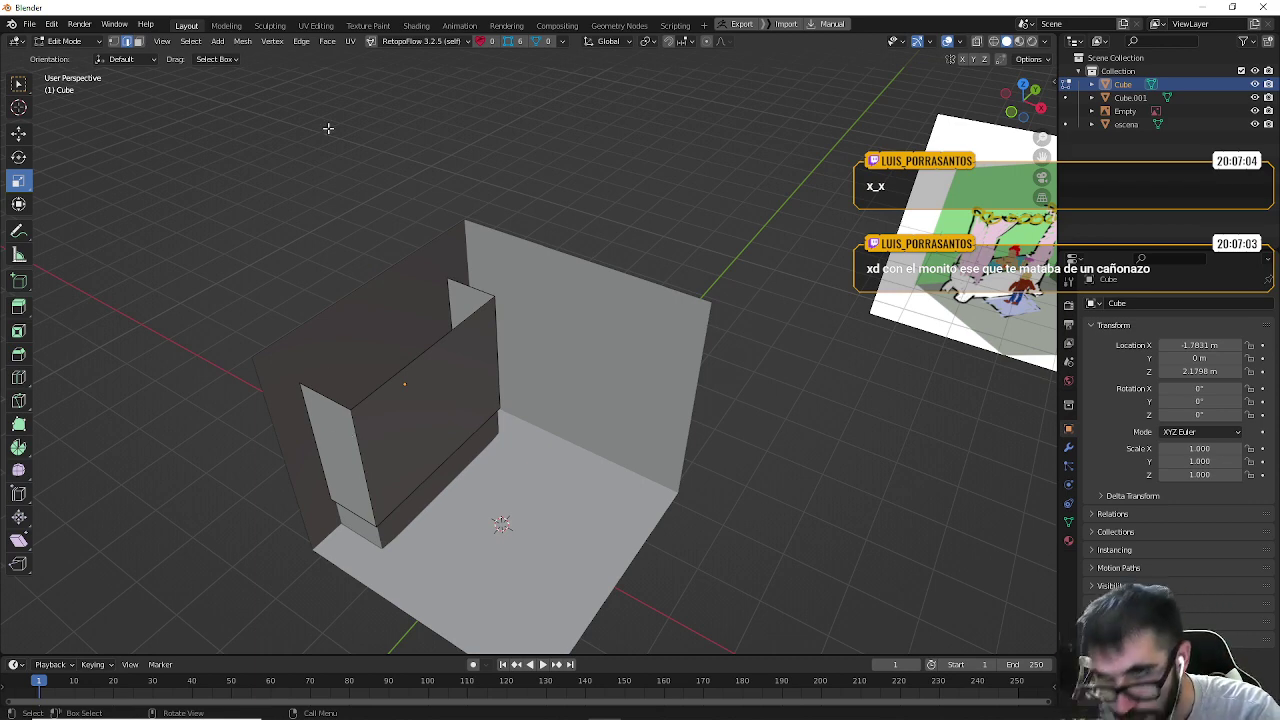
Step: Delete the cube's lower front edge and the adjoining bottom edge of its near end
left_click(139, 41)
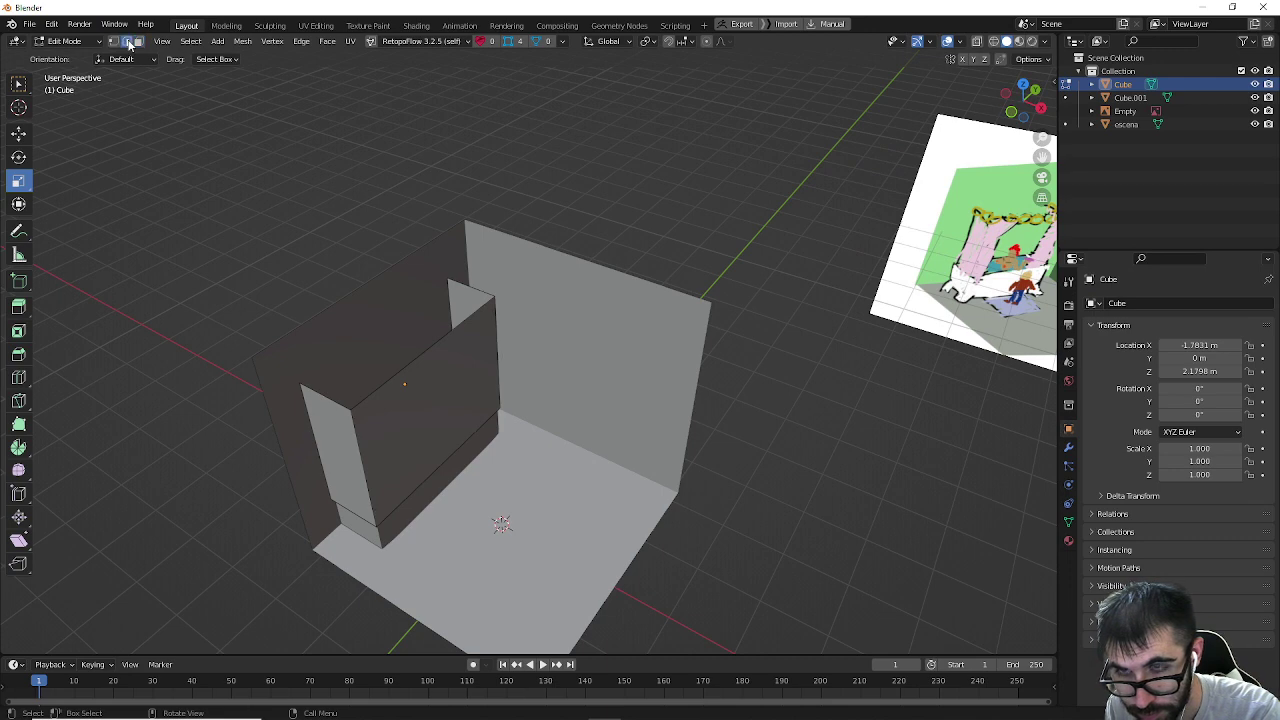
left_click(423, 486, "shift")
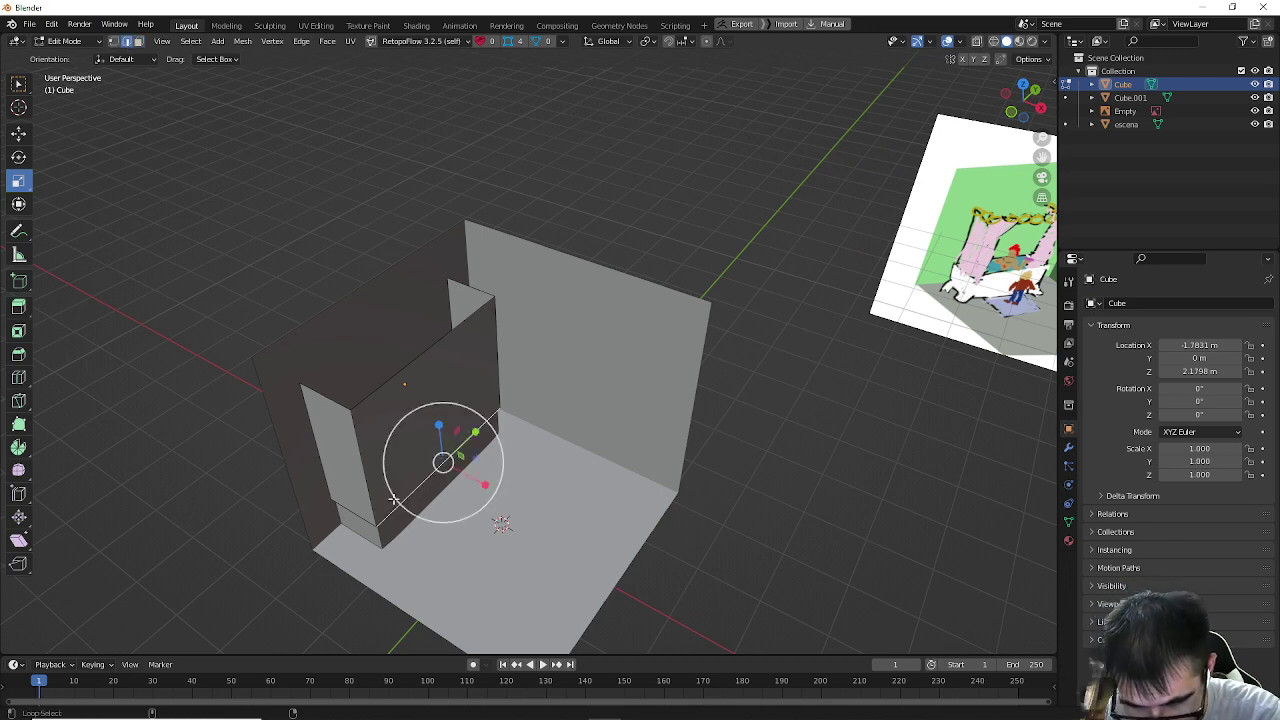
left_click(369, 519, "shift")
key("x")
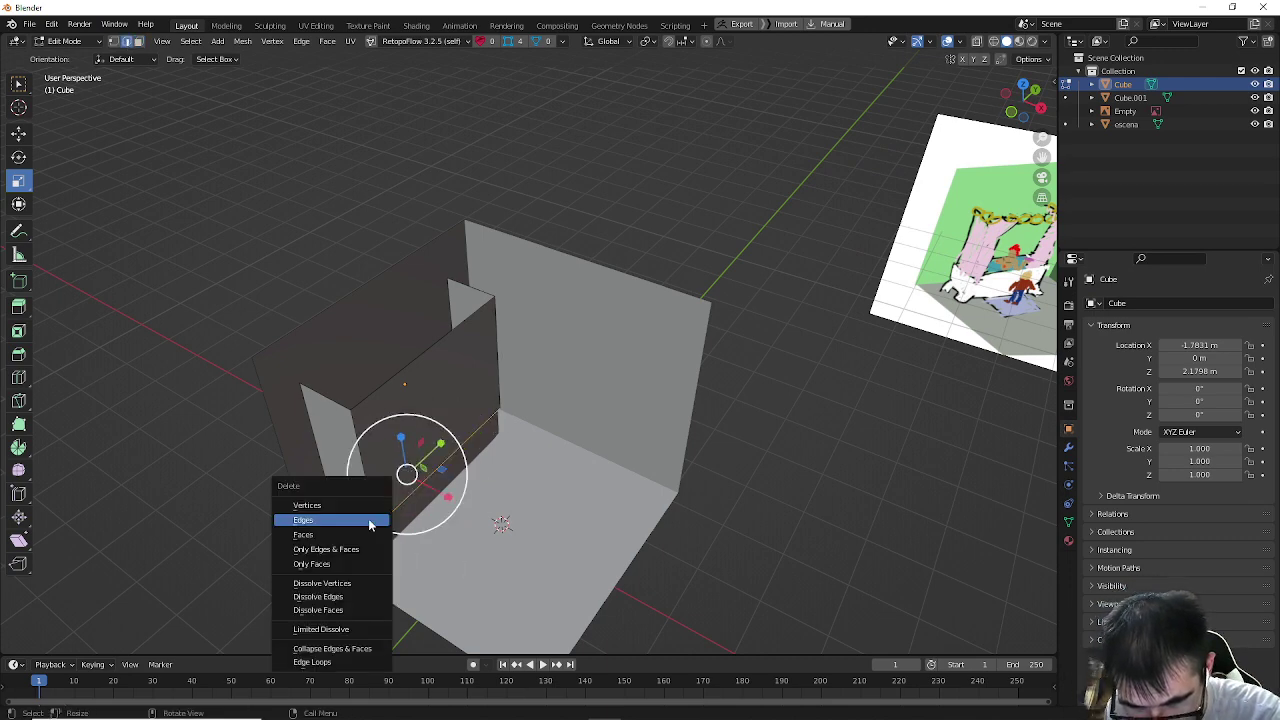
left_click(369, 522)
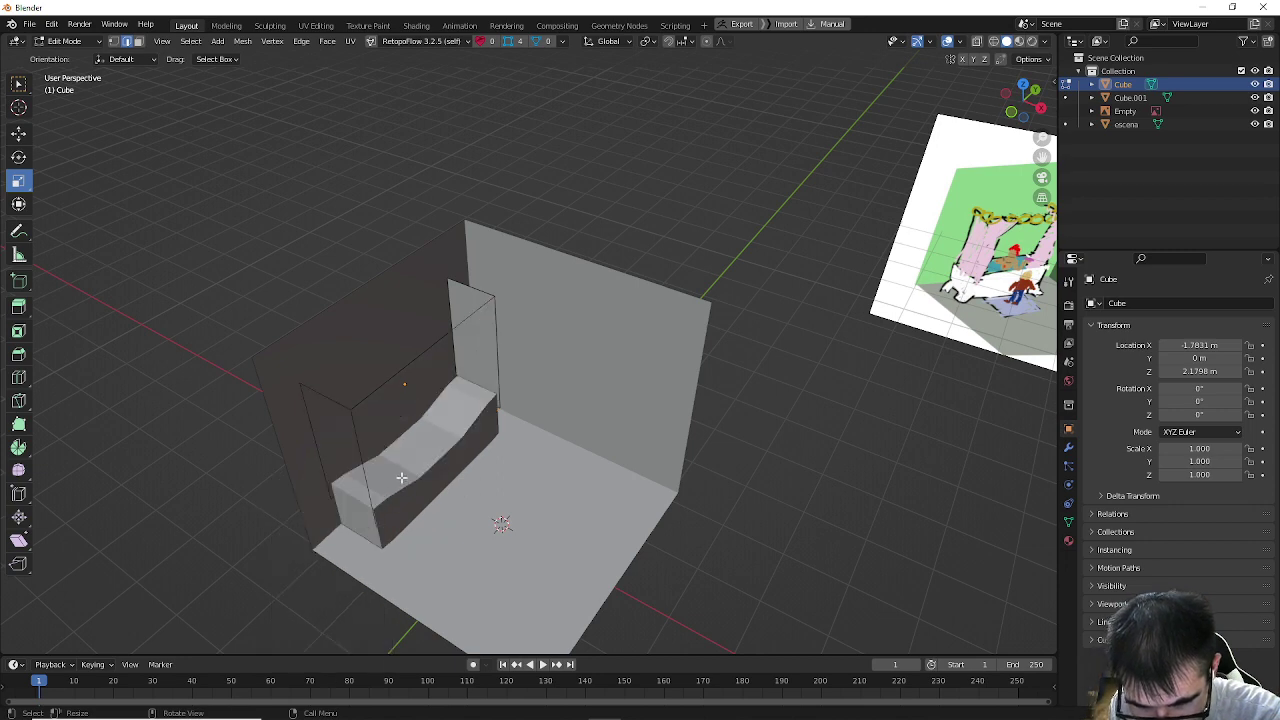
Step: Isolate the cube in Local View, delete its vertical and remaining lower edges to keep only the U-shaped top outline, and exit Local View
middle_click_drag(401, 478, 393, 447)
left_click(403, 447)
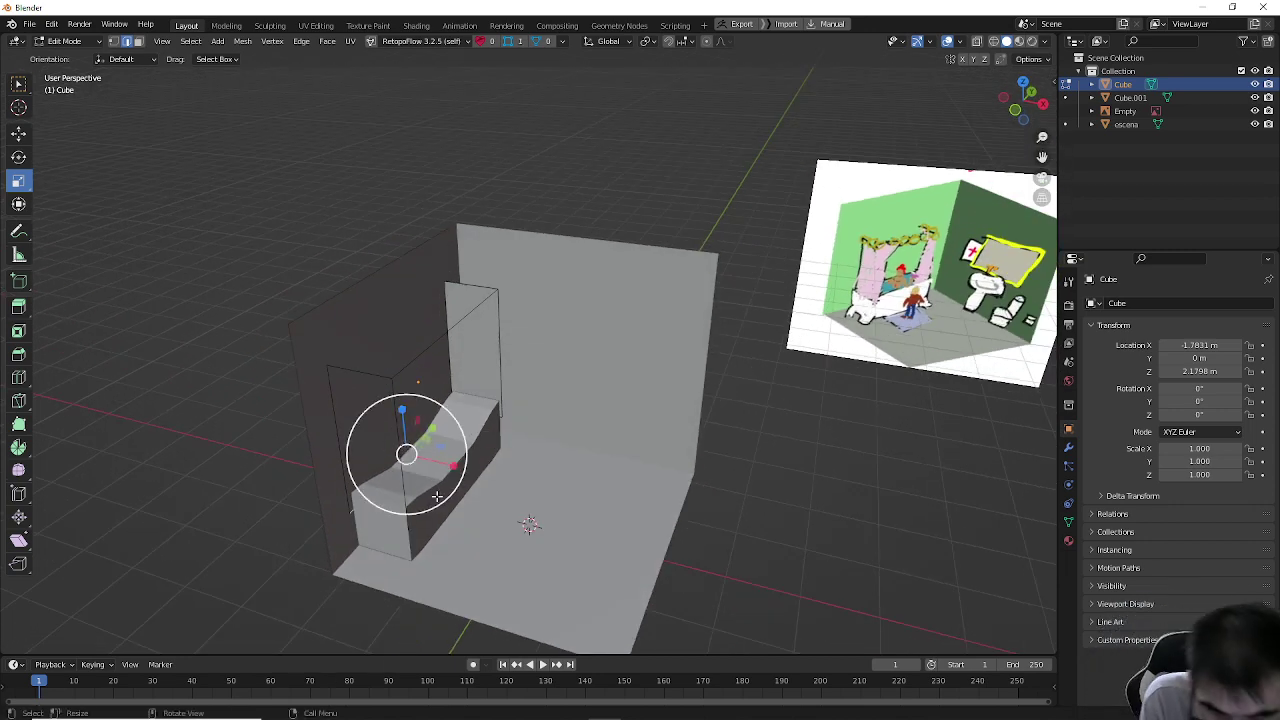
key("KP_Divide")
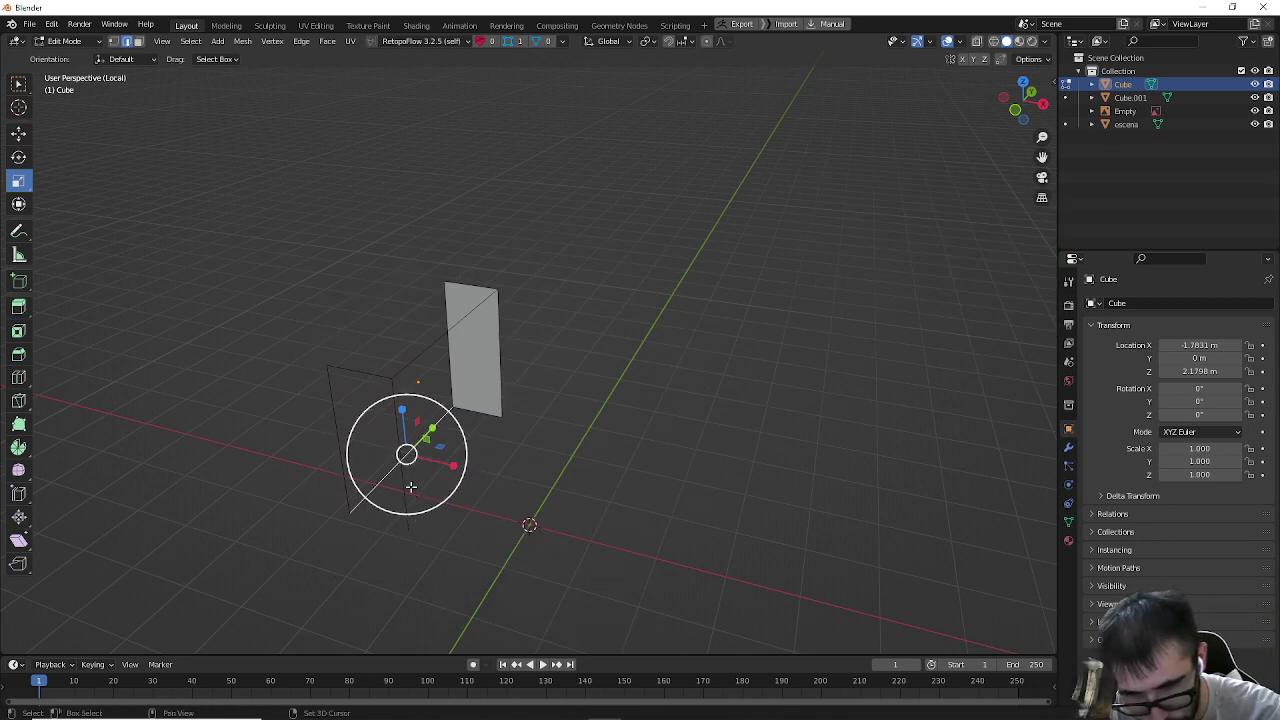
left_click(341, 430, "shift")
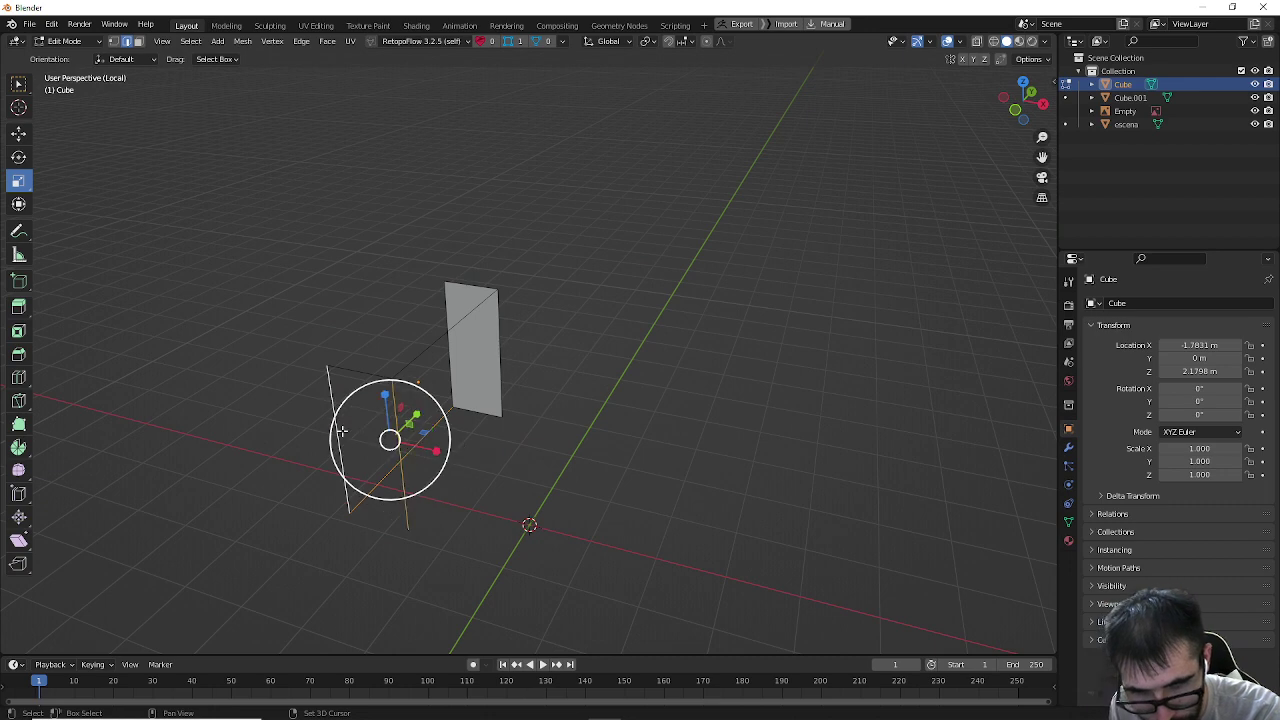
left_click(502, 380, "shift")
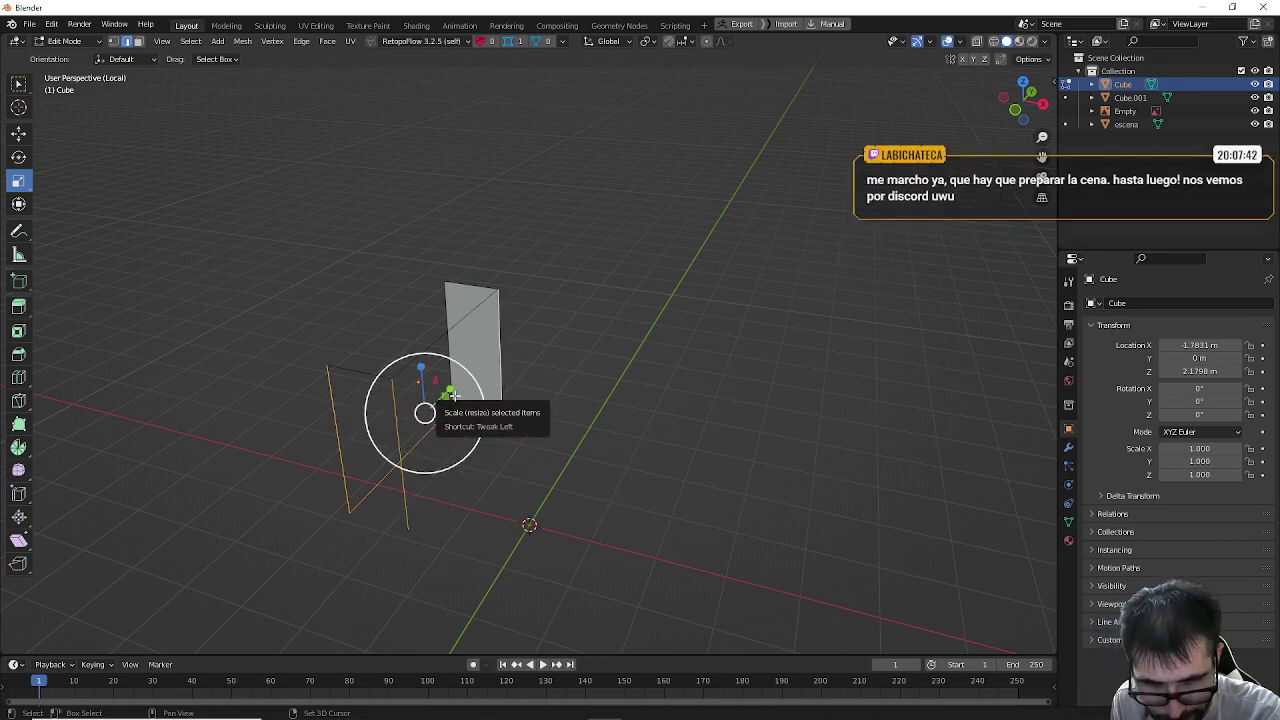
left_click(482, 412, "shift")
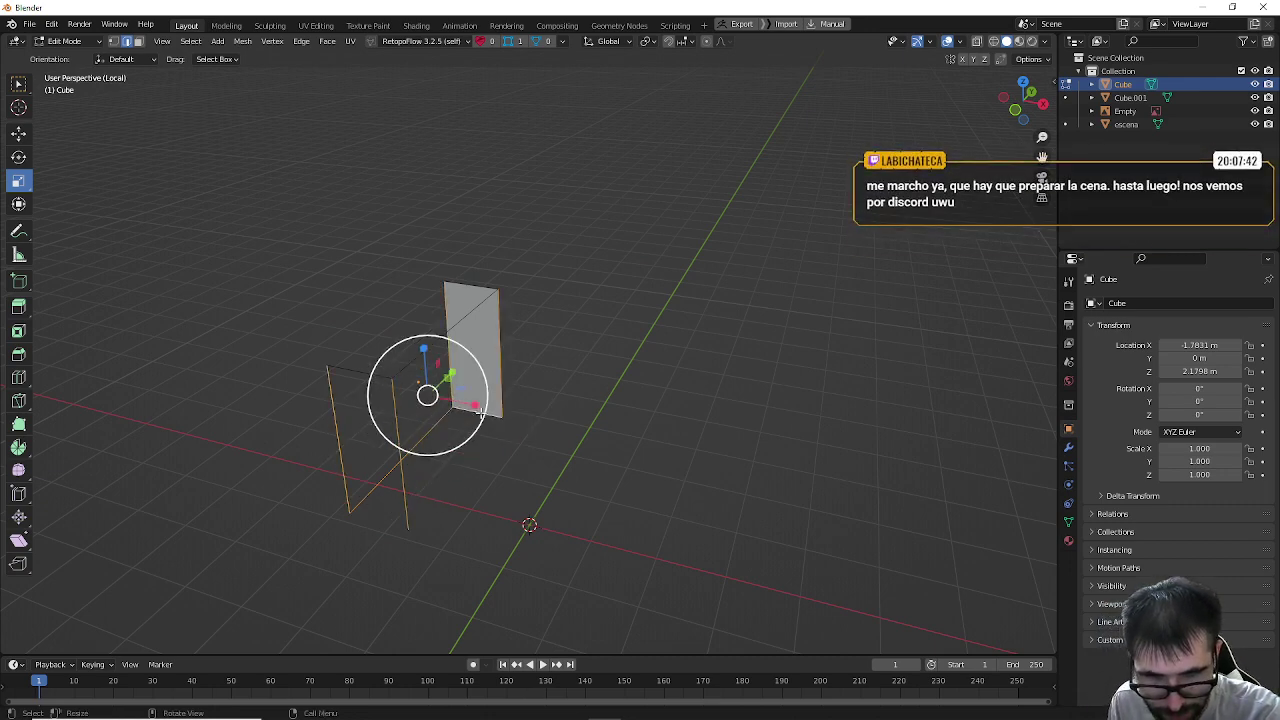
key("x")
left_click(480, 412)
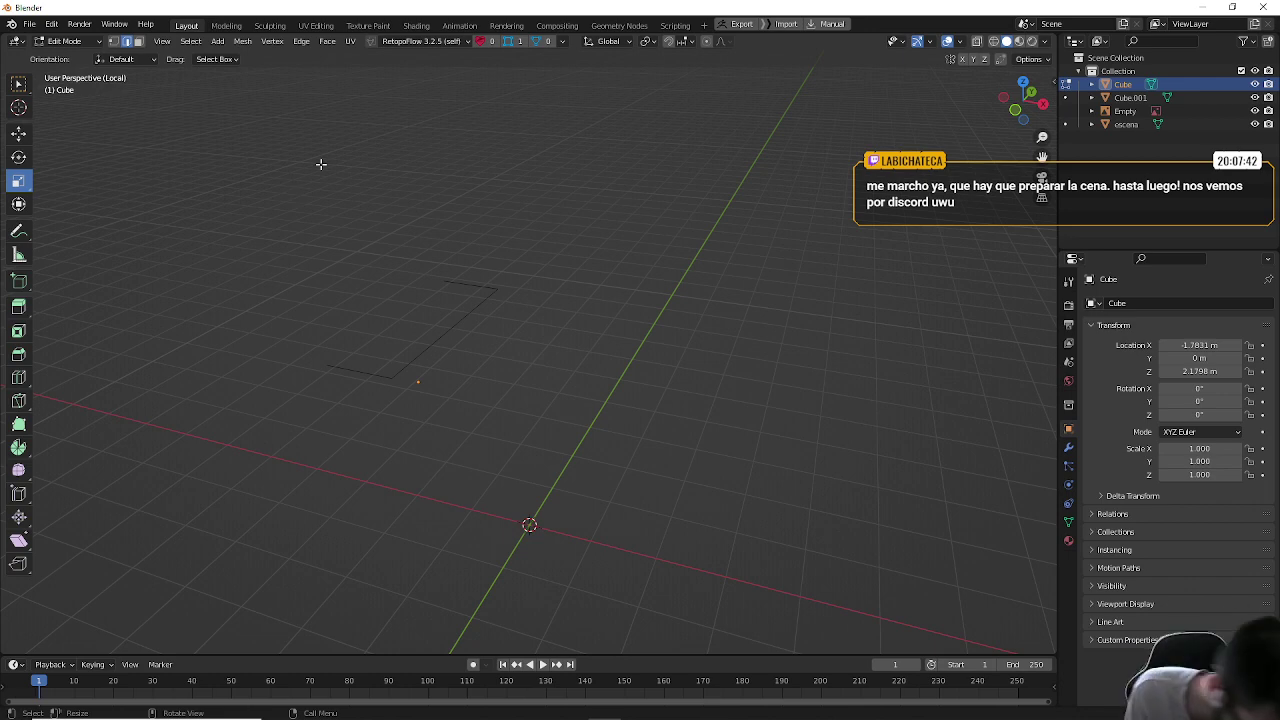
key("KP_Divide")
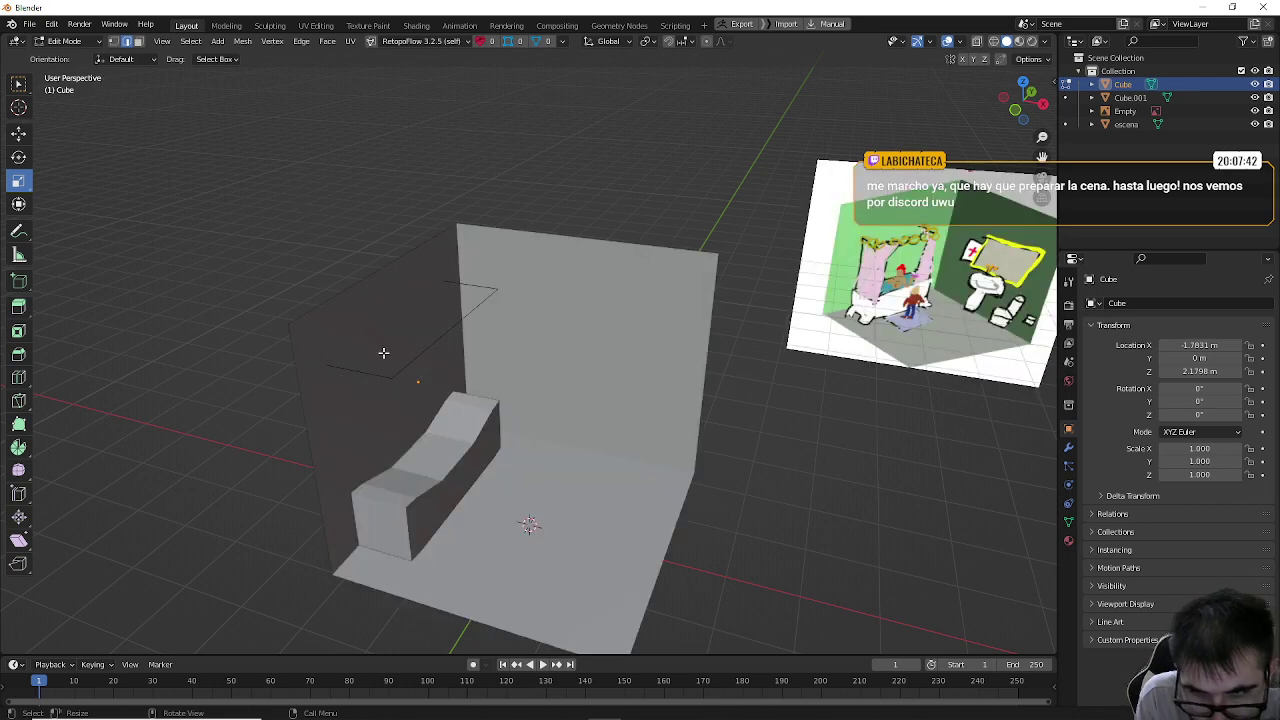
mouse_move(416, 409)
middle_mouse_down()
mouse_move(380, 414)
mouse_move(396, 413)
middle_mouse_up()
scroll(397, 412, "down", 6)
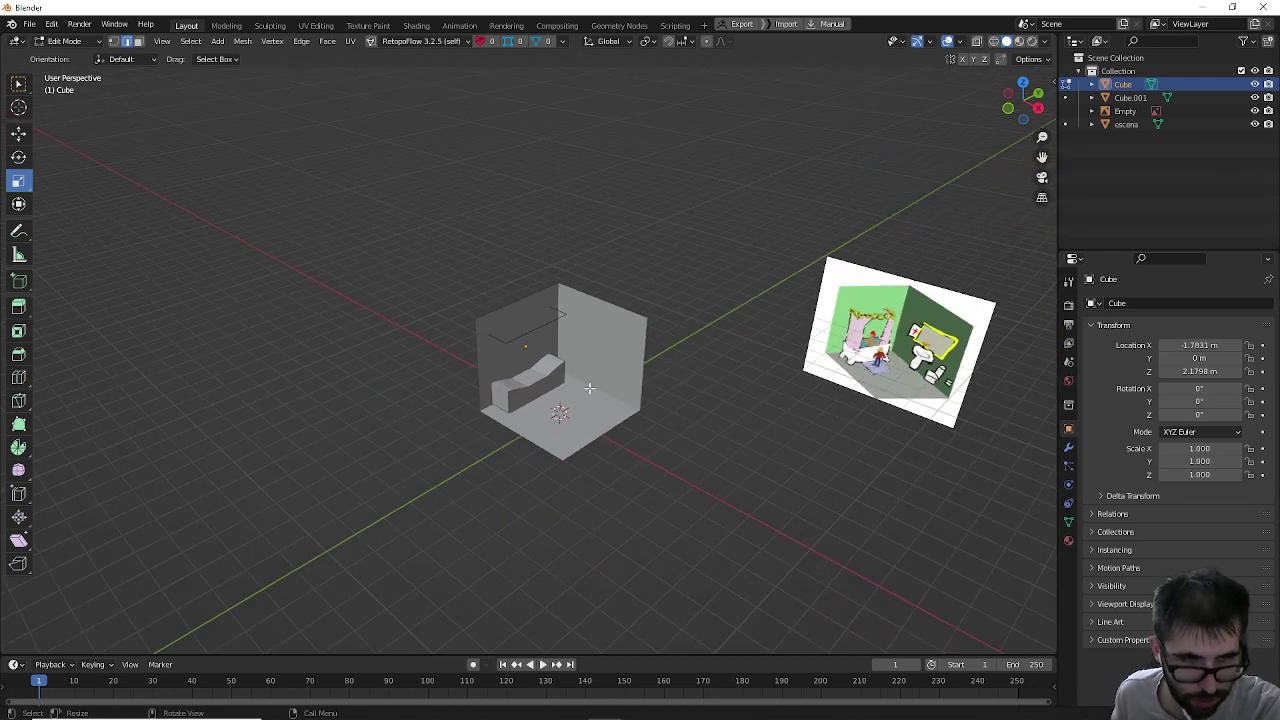
scroll(594, 385, "up", 4)
middle_click_drag(588, 387, 505, 381)
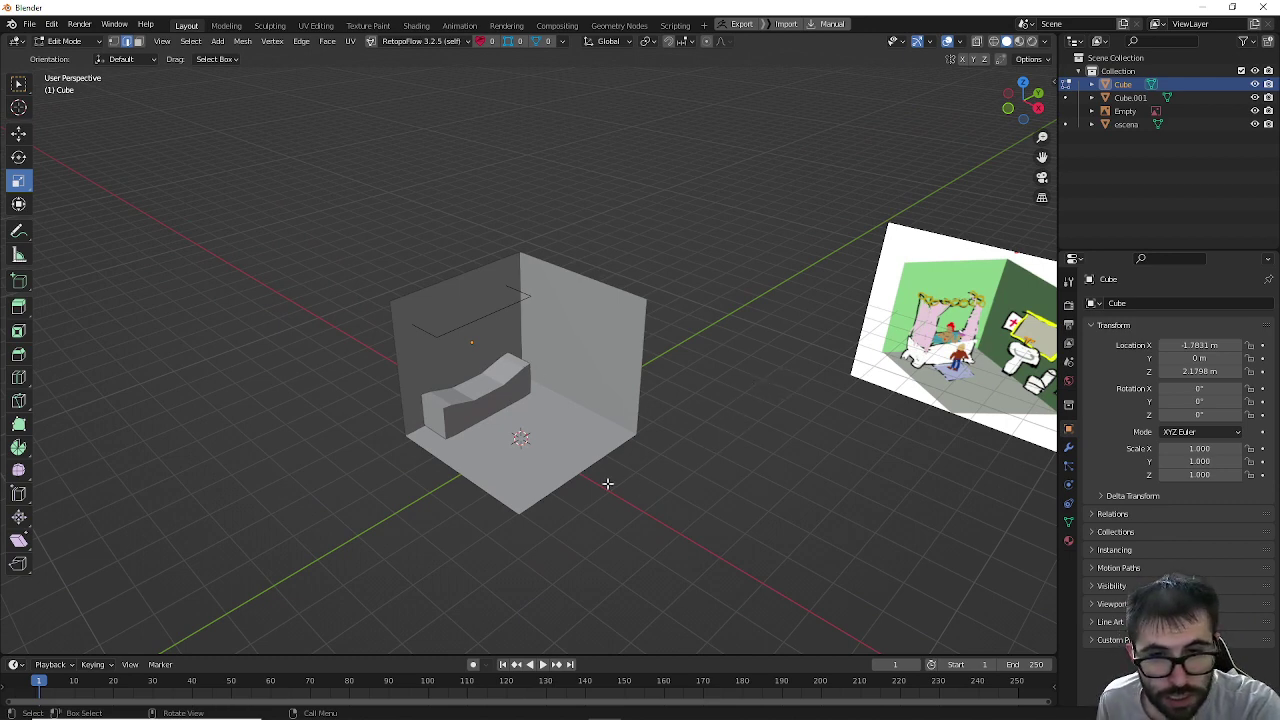
scroll(572, 432, "up", 5)
scroll(559, 435, "down", 4)
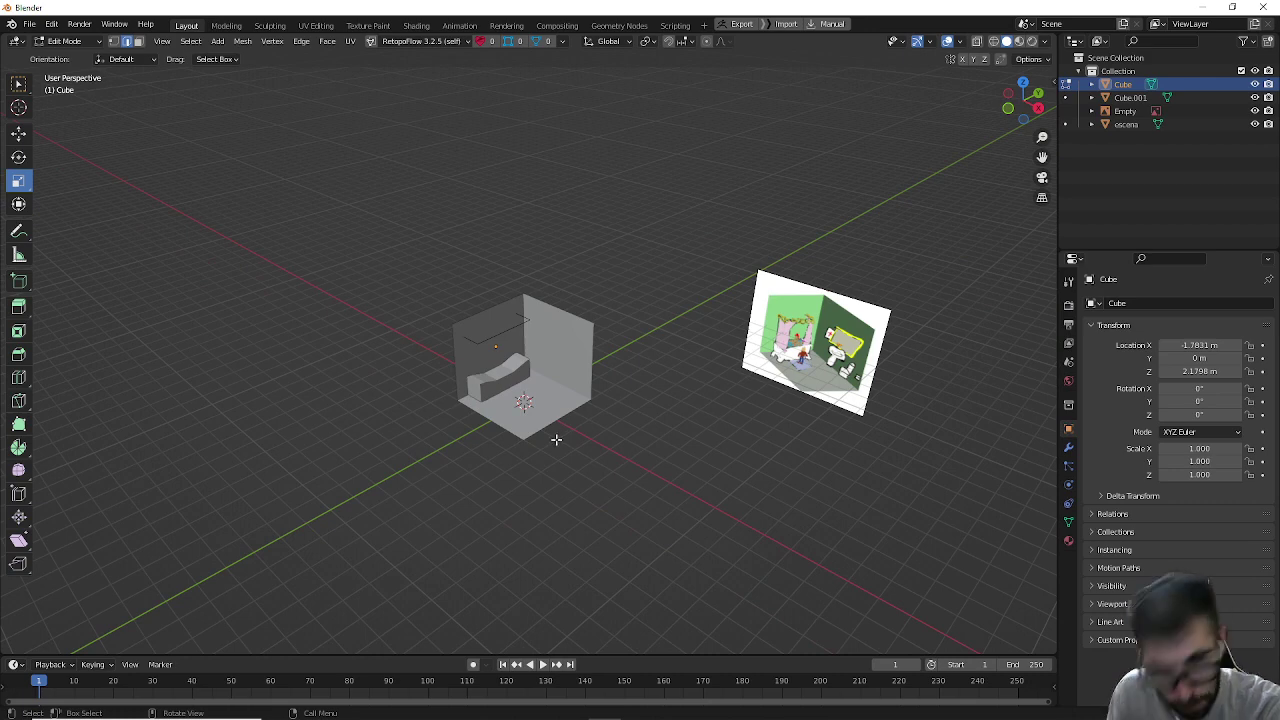
scroll(556, 439, "up", 3)
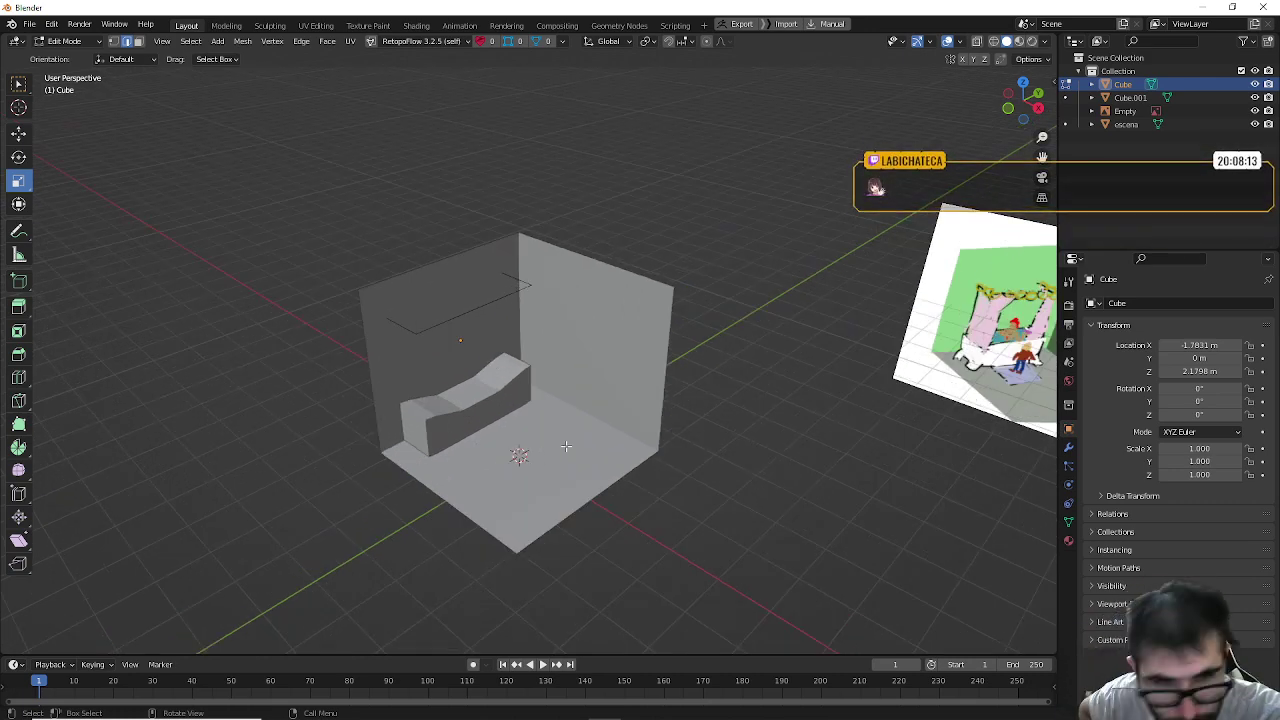
scroll(639, 452, "down", 6)
scroll(634, 463, "up", 7)
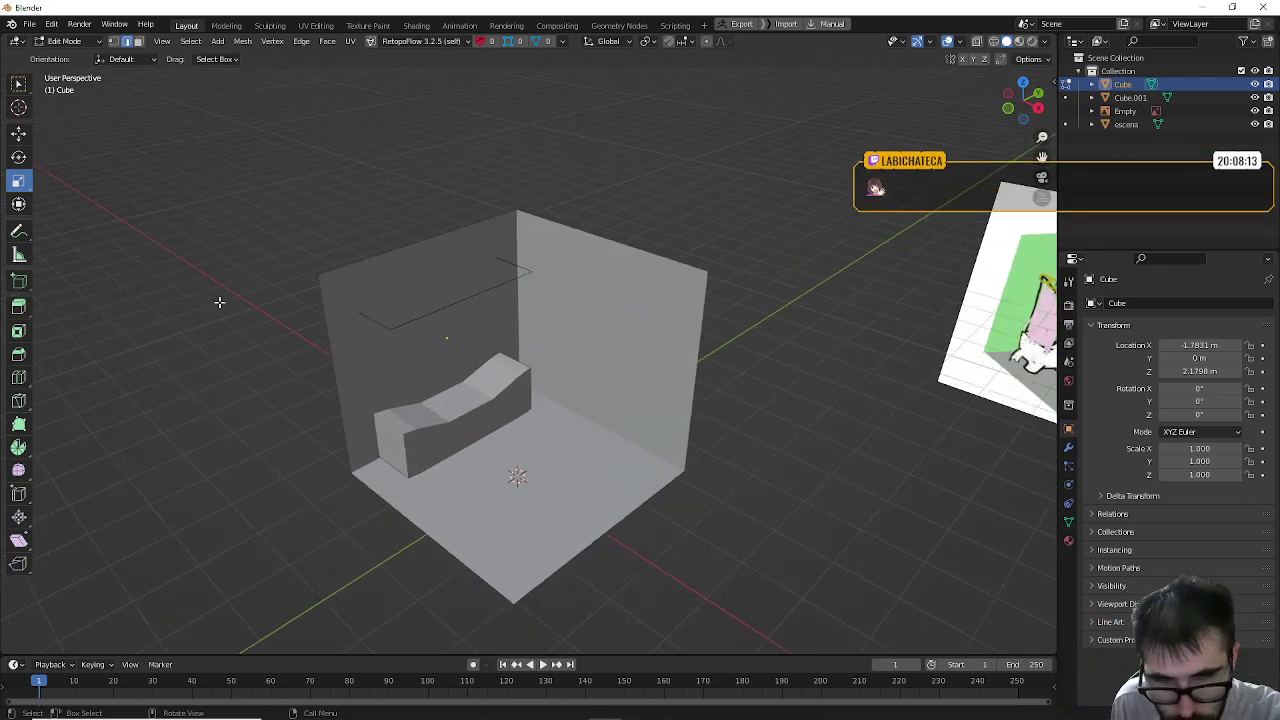
middle_click_drag(451, 329, 473, 326)
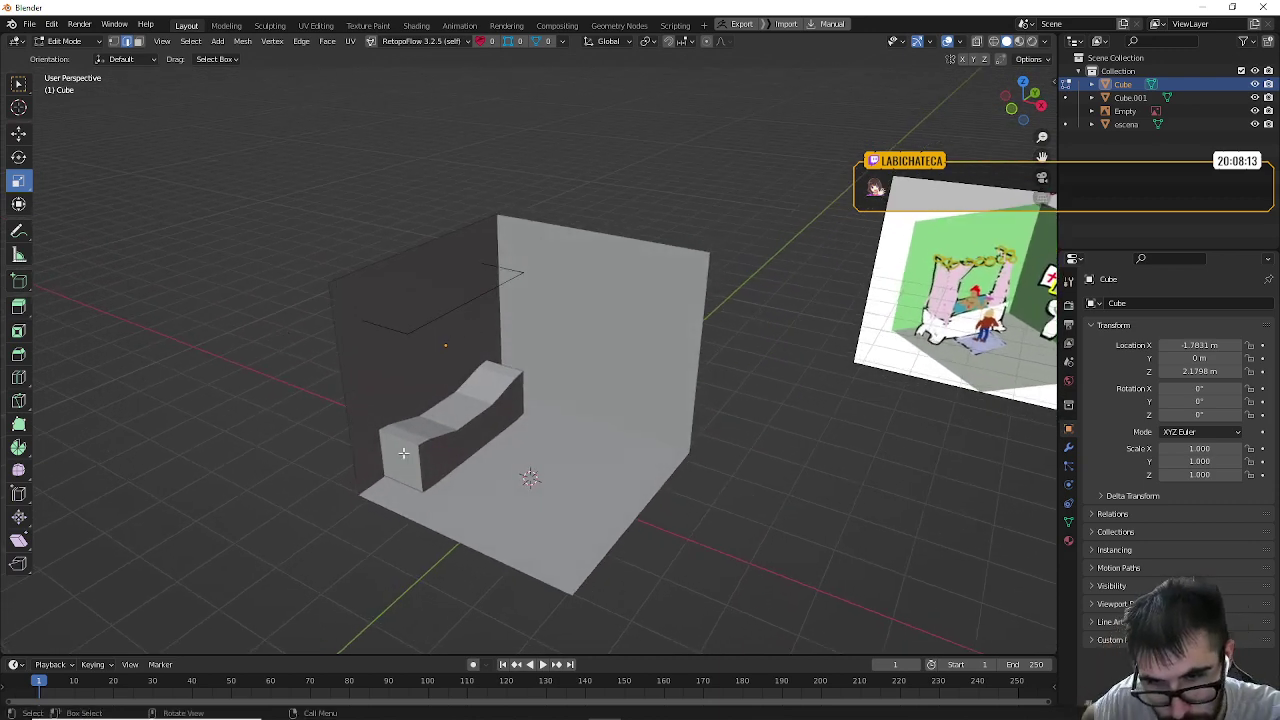
Step: Edit the bathtub mesh, extrude all its top faces in place and scale them to about 0.87 to form the rim
middle_click_drag(428, 384, 451, 411)
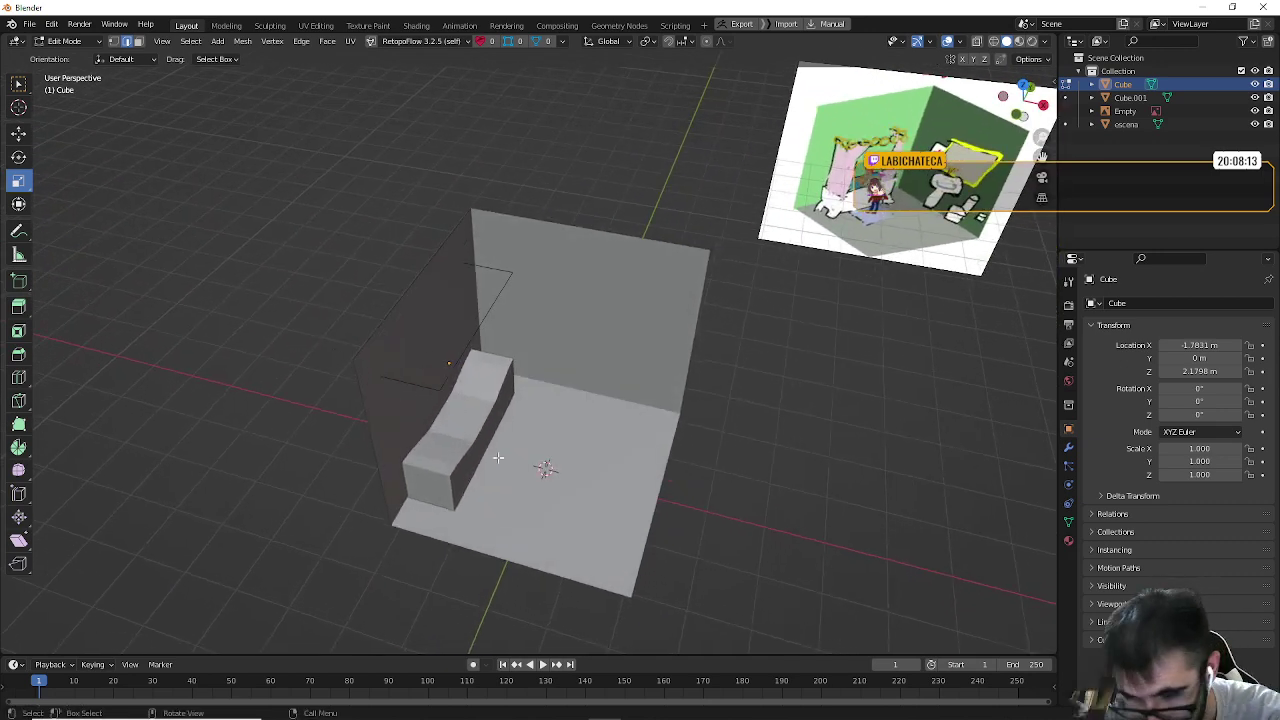
key("alt+q")
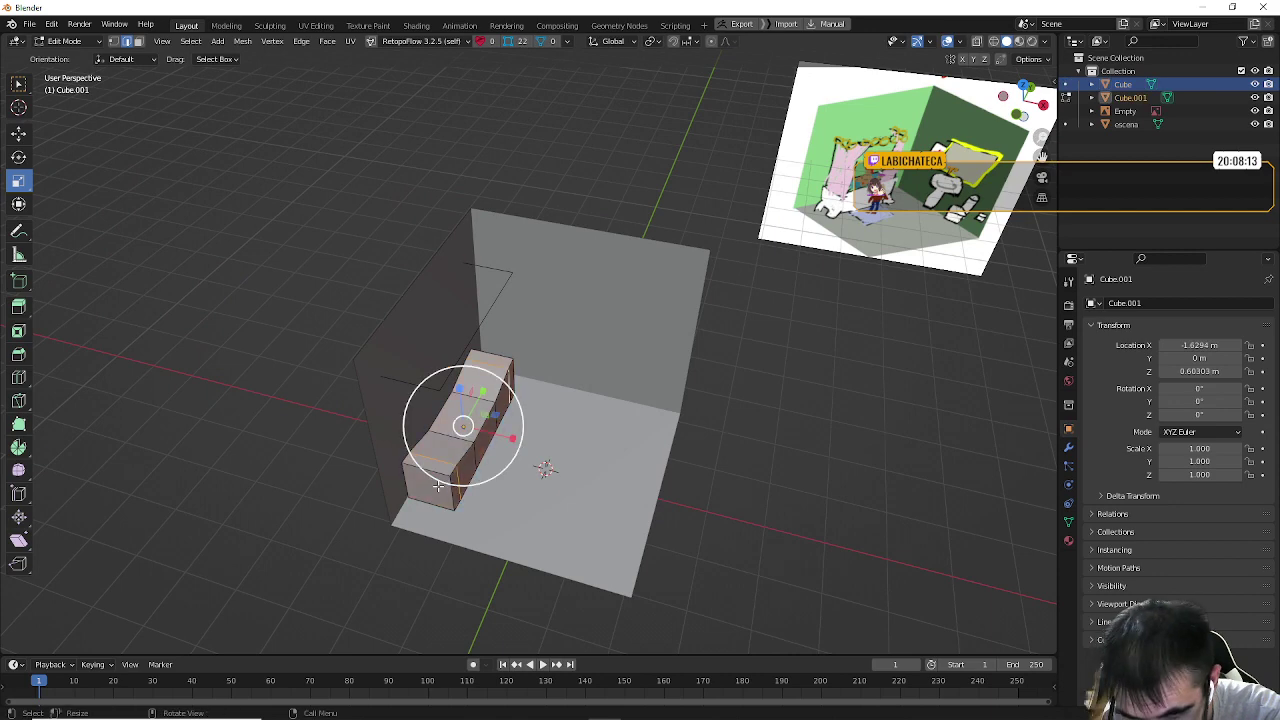
left_click(138, 41)
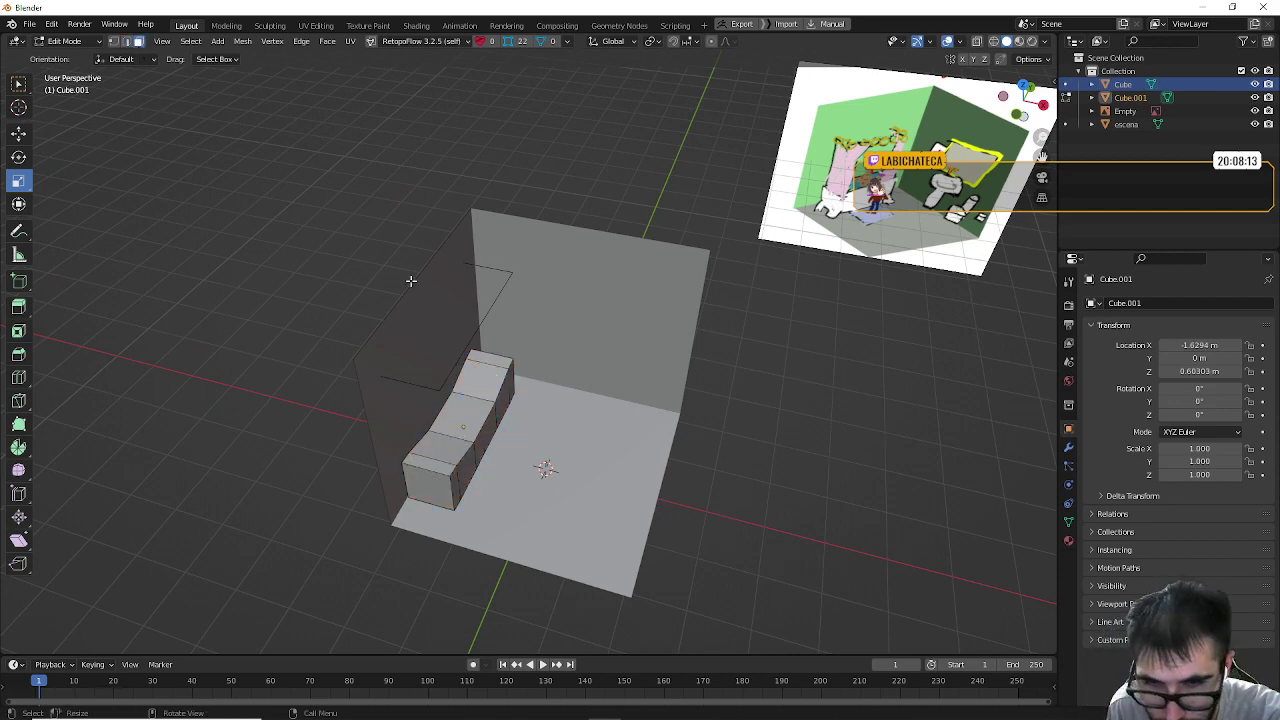
key("c")
left_click(483, 371)
left_click_drag(483, 371, 468, 399)
key("e")
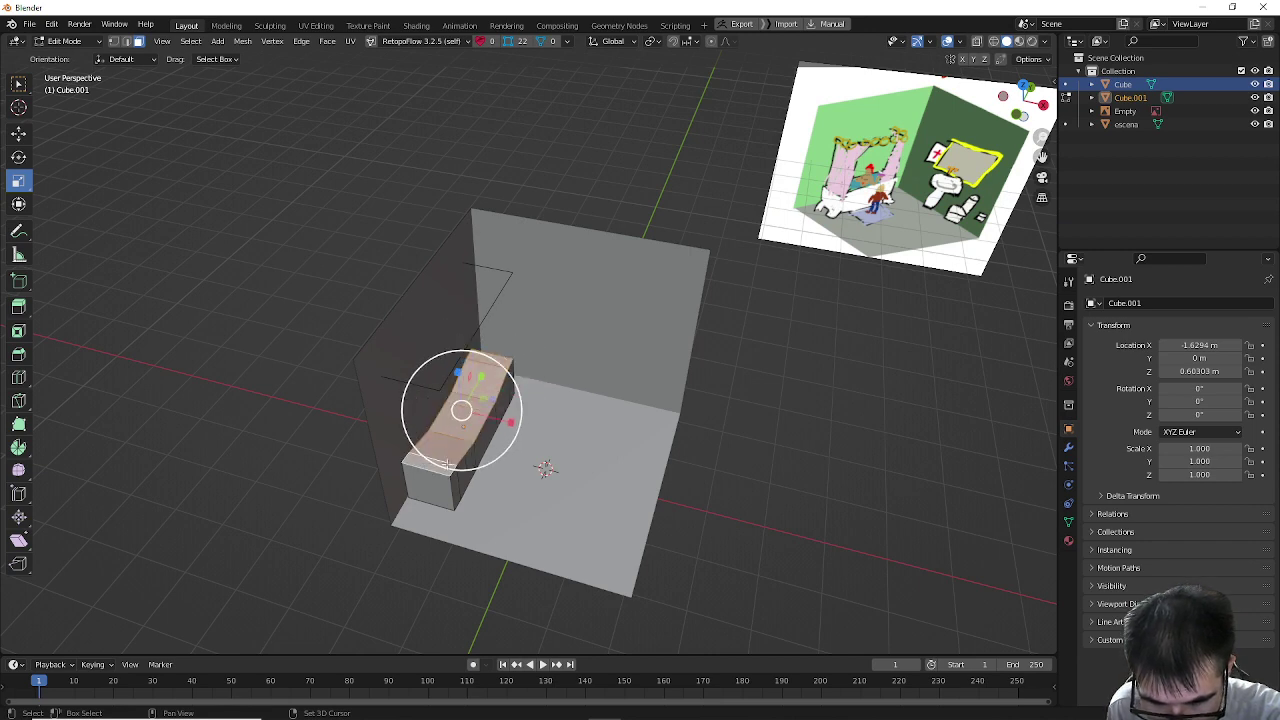
key("s")
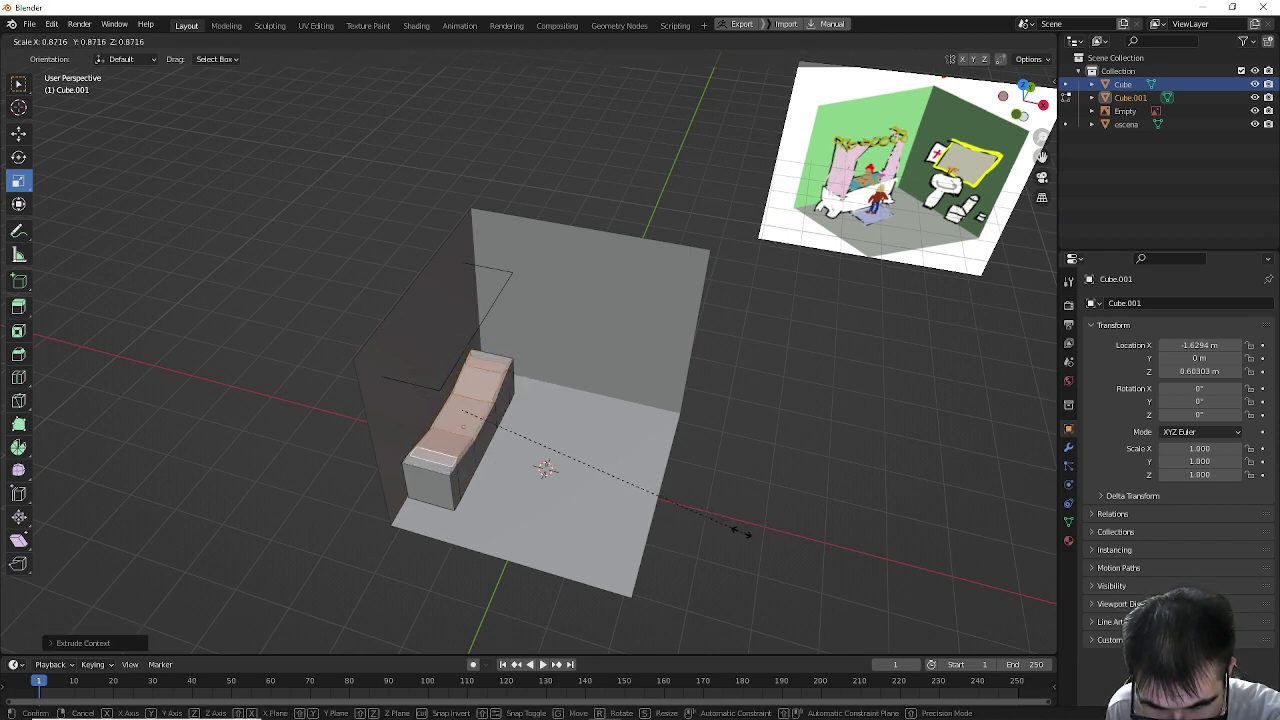
left_click(740, 530)
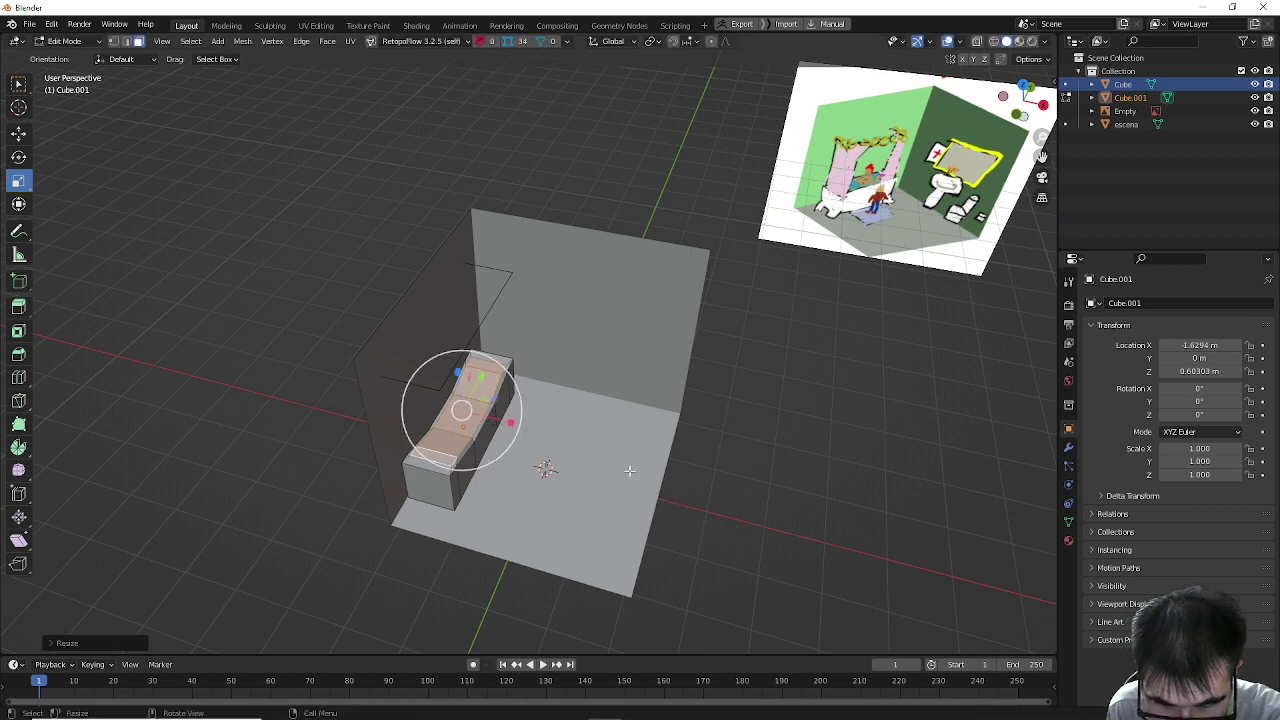
Step: Extrude the inner top faces down into the bathtub about 0.4 m along their normal to hollow out the basin
middle_click_drag(630, 472, 246, 266)
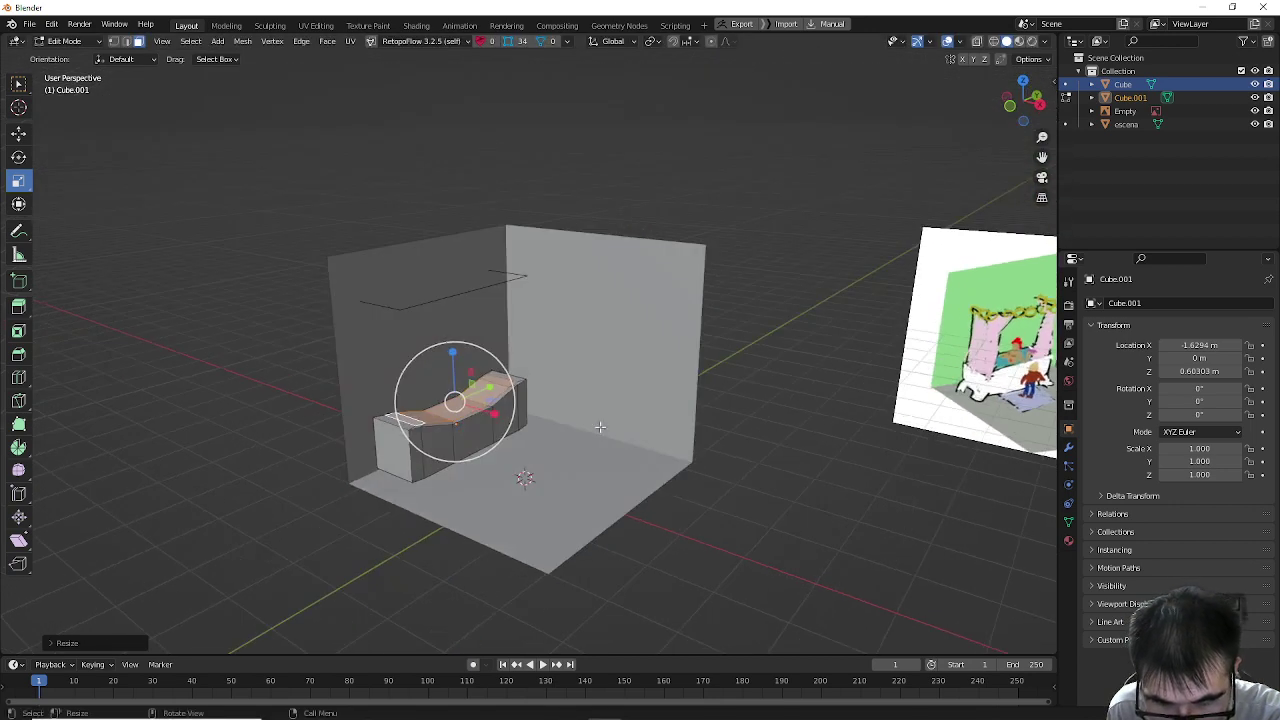
left_click(18, 133)
key("e")
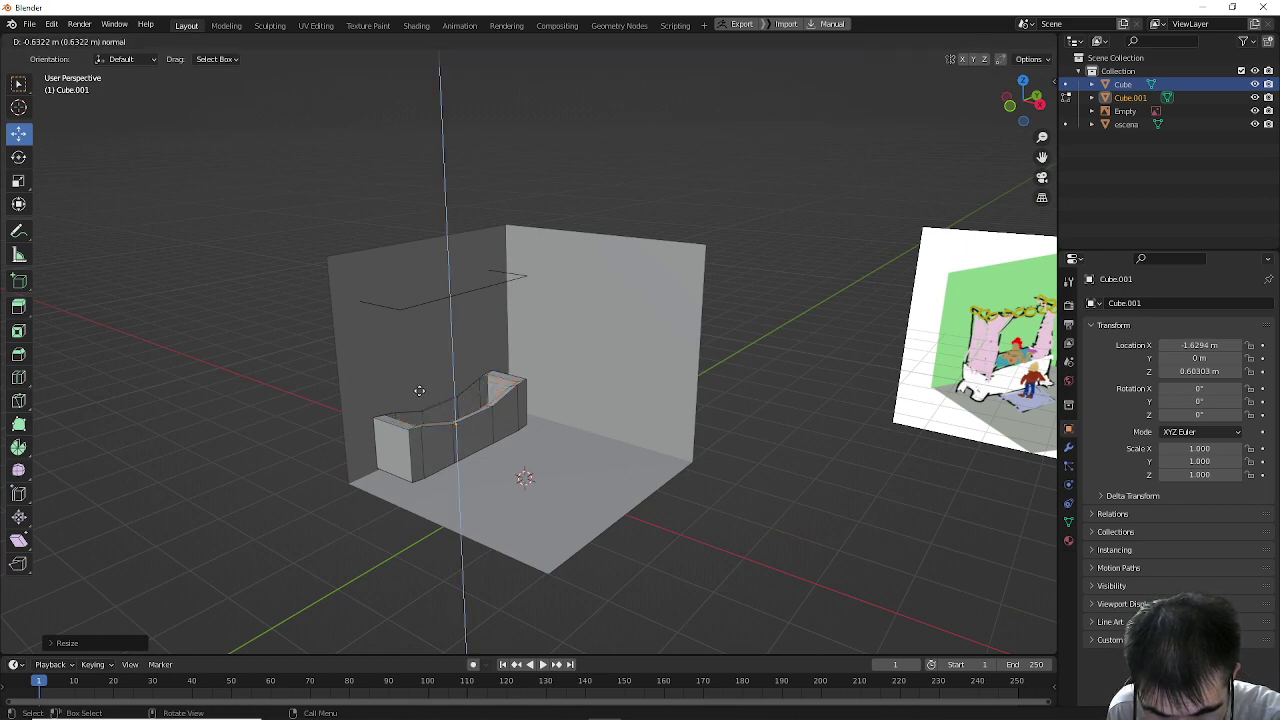
key("z")
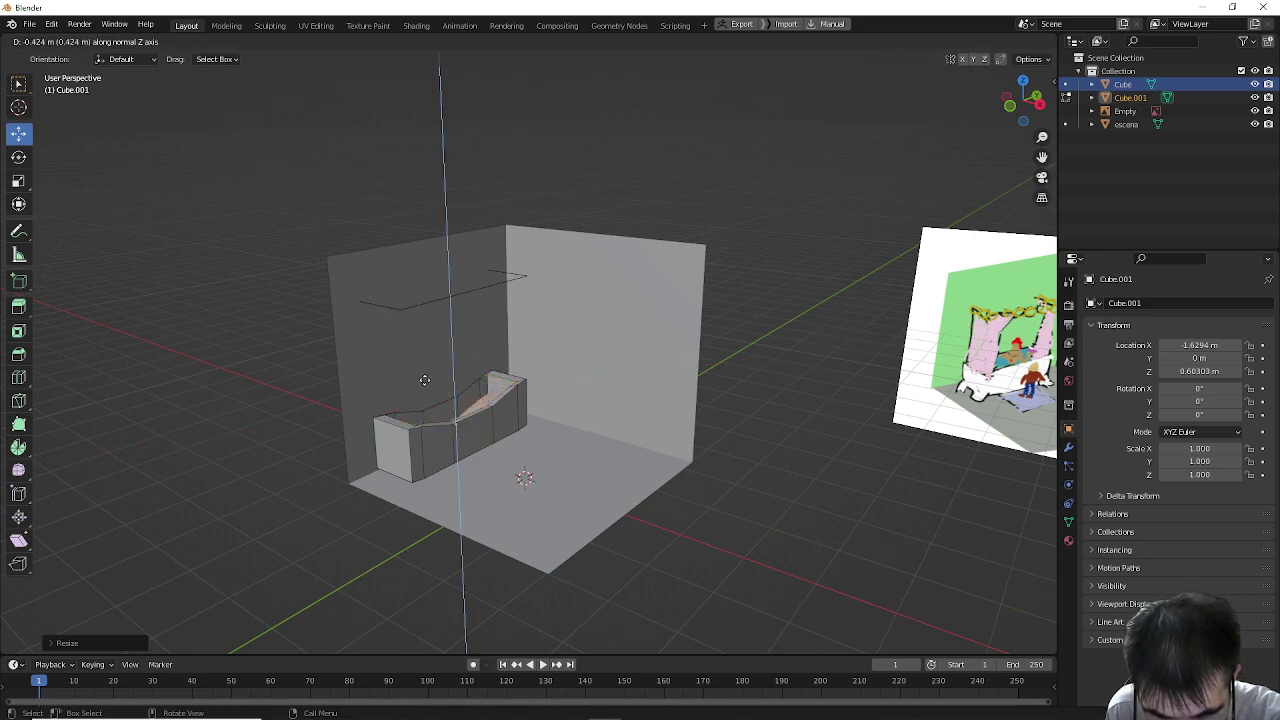
left_click(427, 384)
middle_click_drag(427, 384, 252, 343)
scroll(449, 422, "up", 5)
scroll(449, 422, "down", 3)
scroll(413, 438, "up", 3)
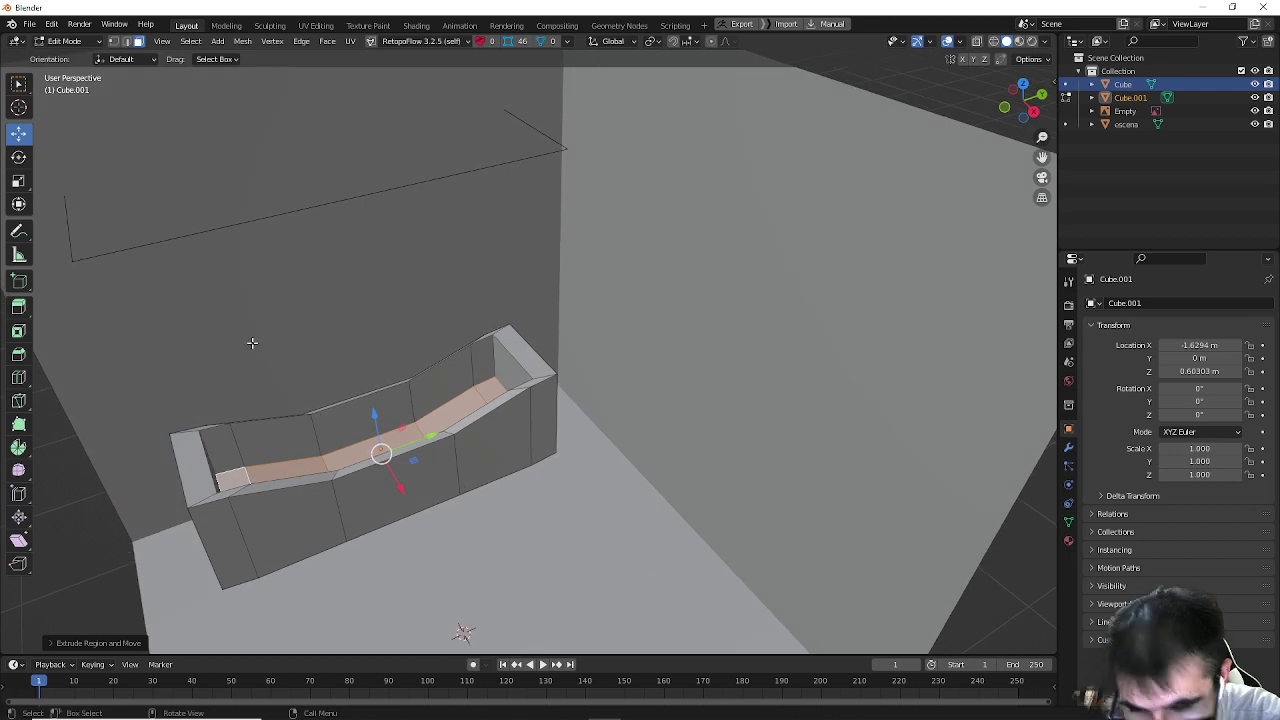
Step: Flatten the bathtub's basin floor by scaling its faces to 0 along Z
left_click(18, 181)
left_click_drag(377, 414, 365, 490)
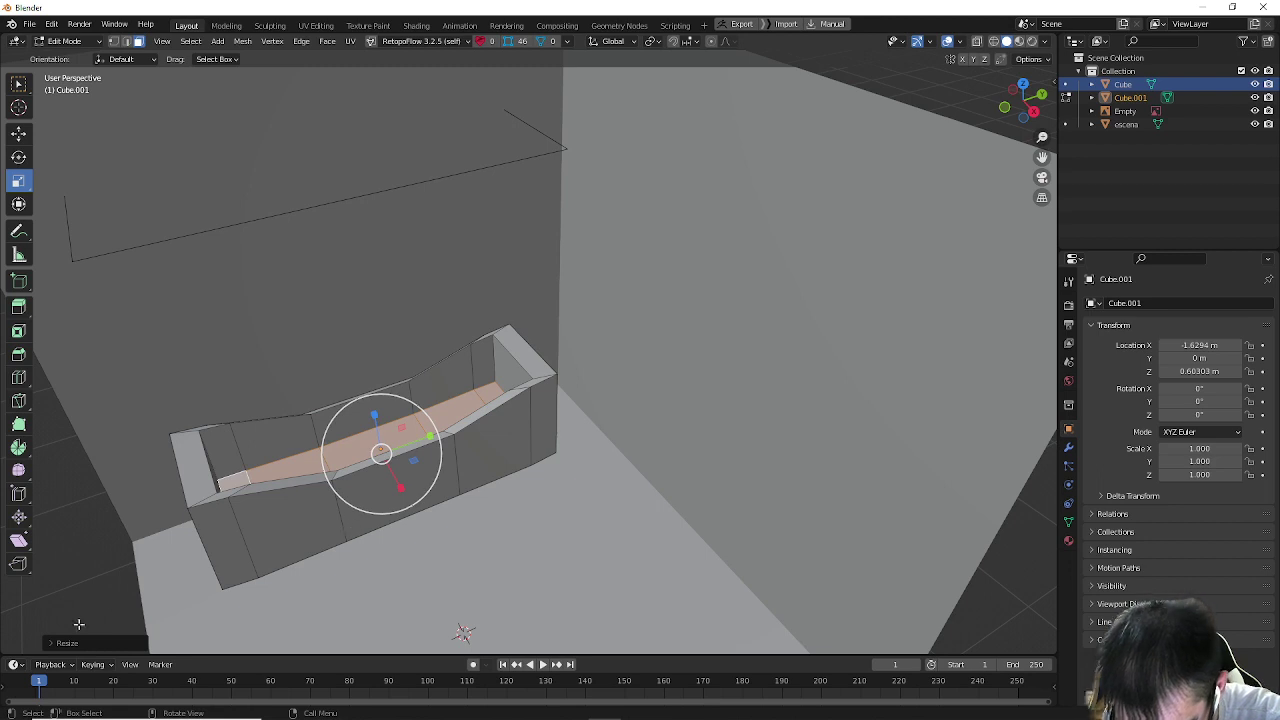
left_click(63, 645)
left_click(175, 610)
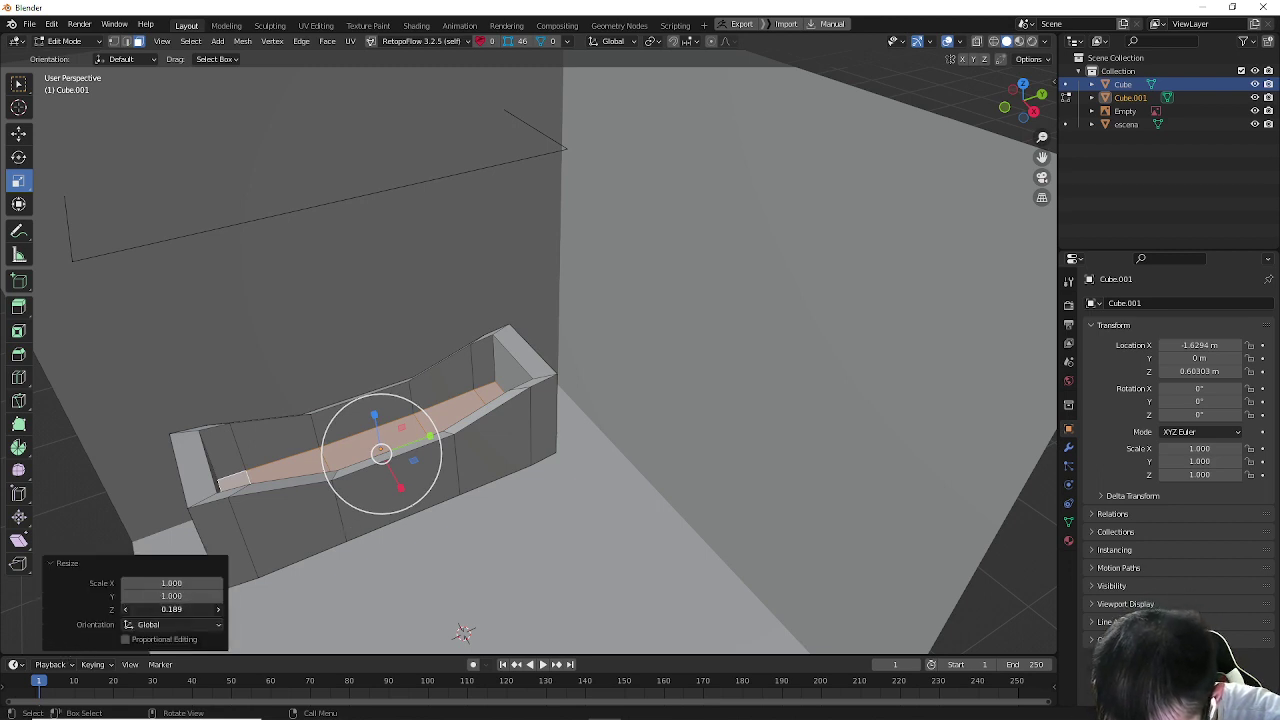
type("0")
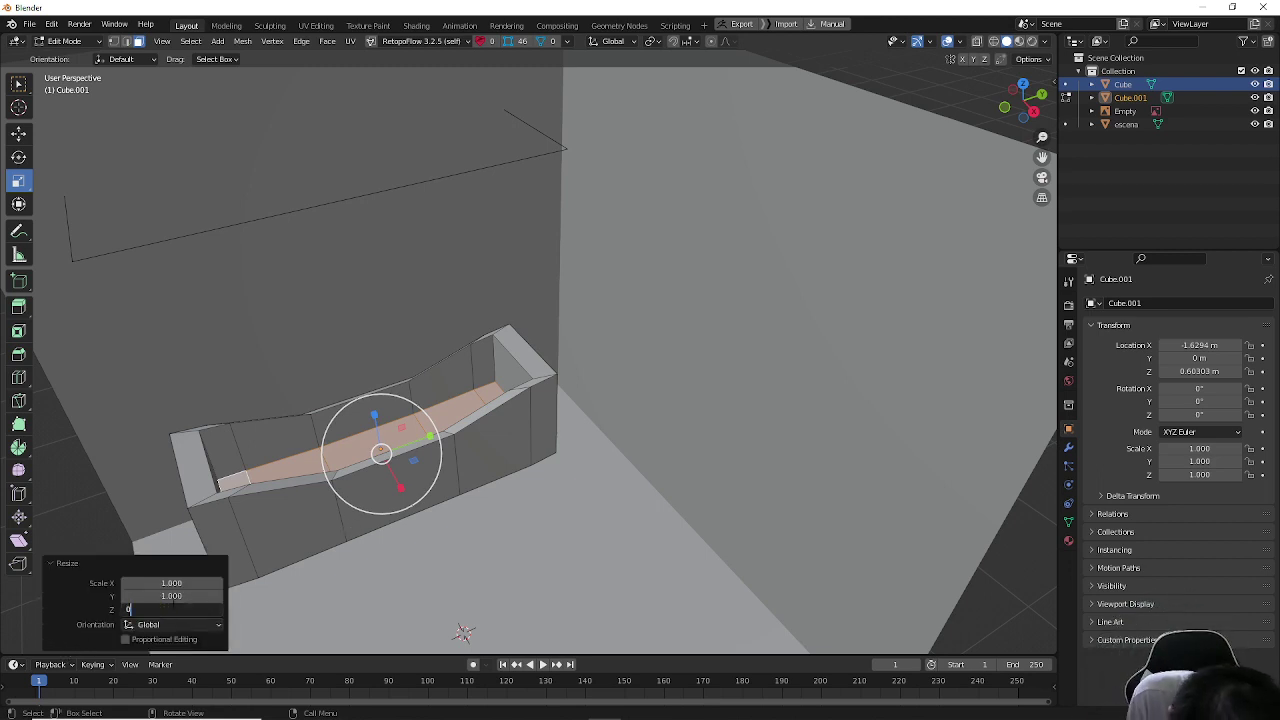
key("Return")
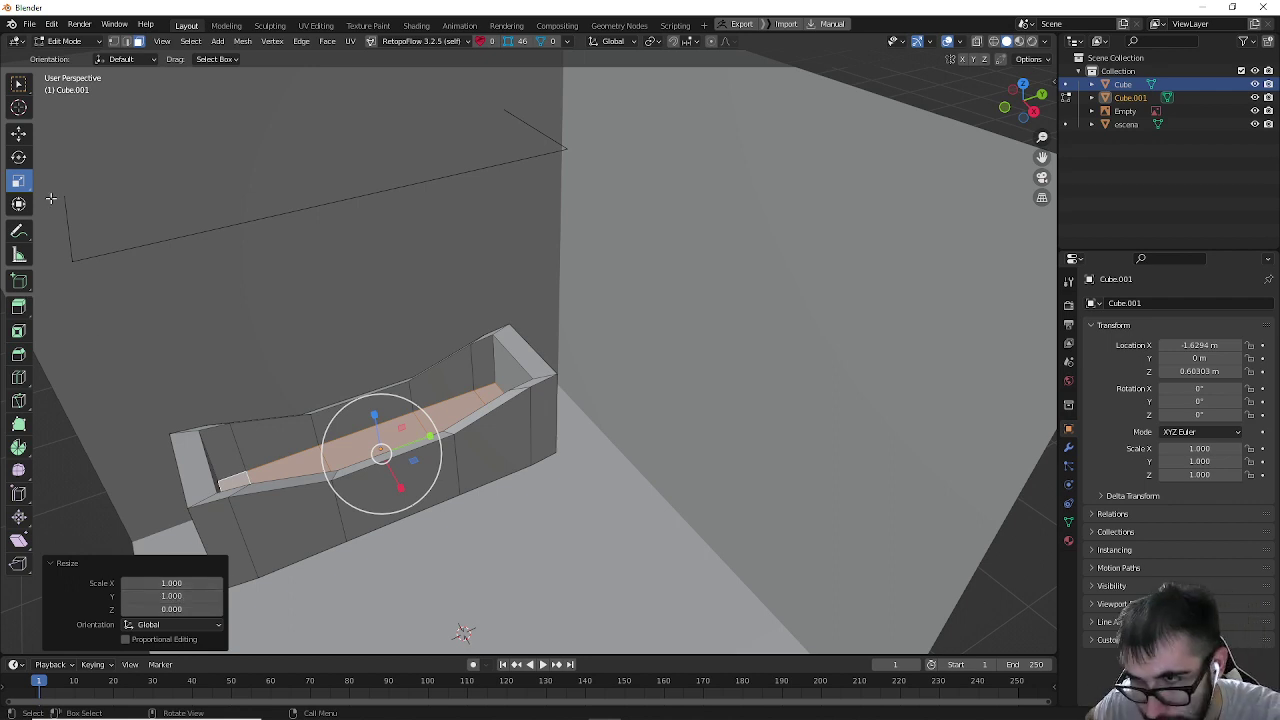
Step: Lower the basin floor about 0.16 m along Z, deselect it and return to Object Mode
left_click(18, 134)
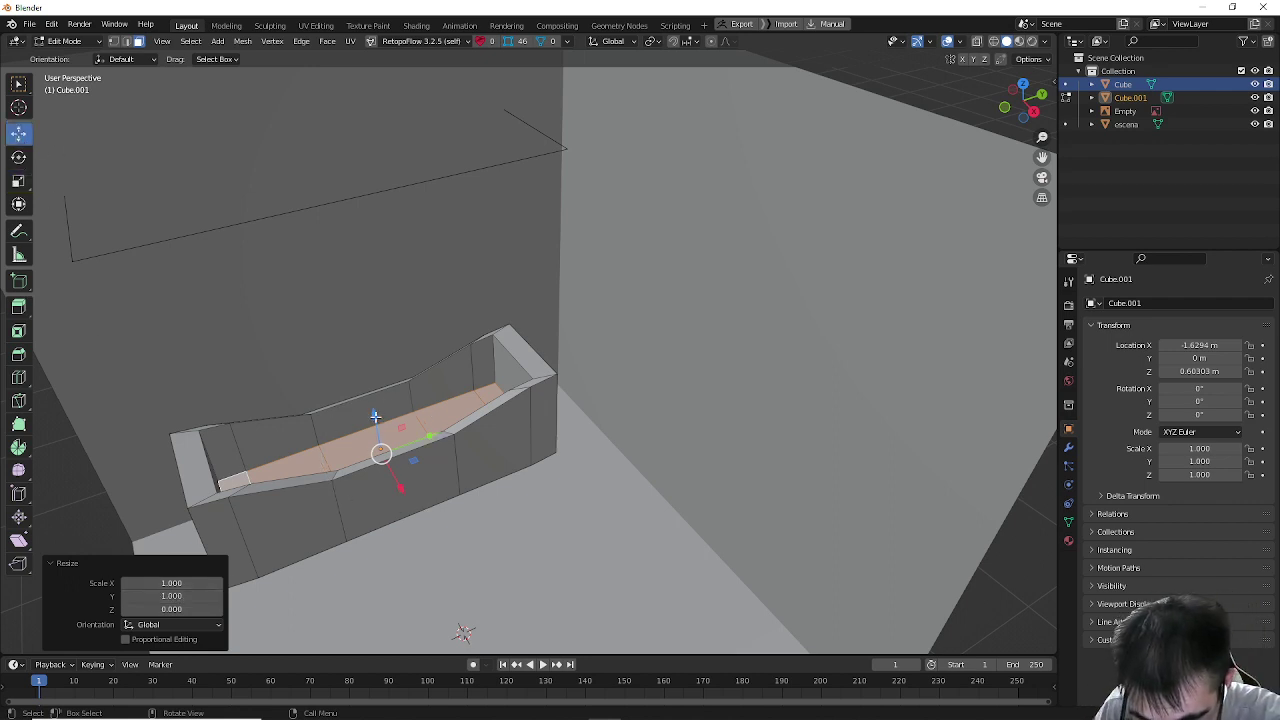
left_click_drag(375, 415, 379, 436)
scroll(379, 436, "down", 8)
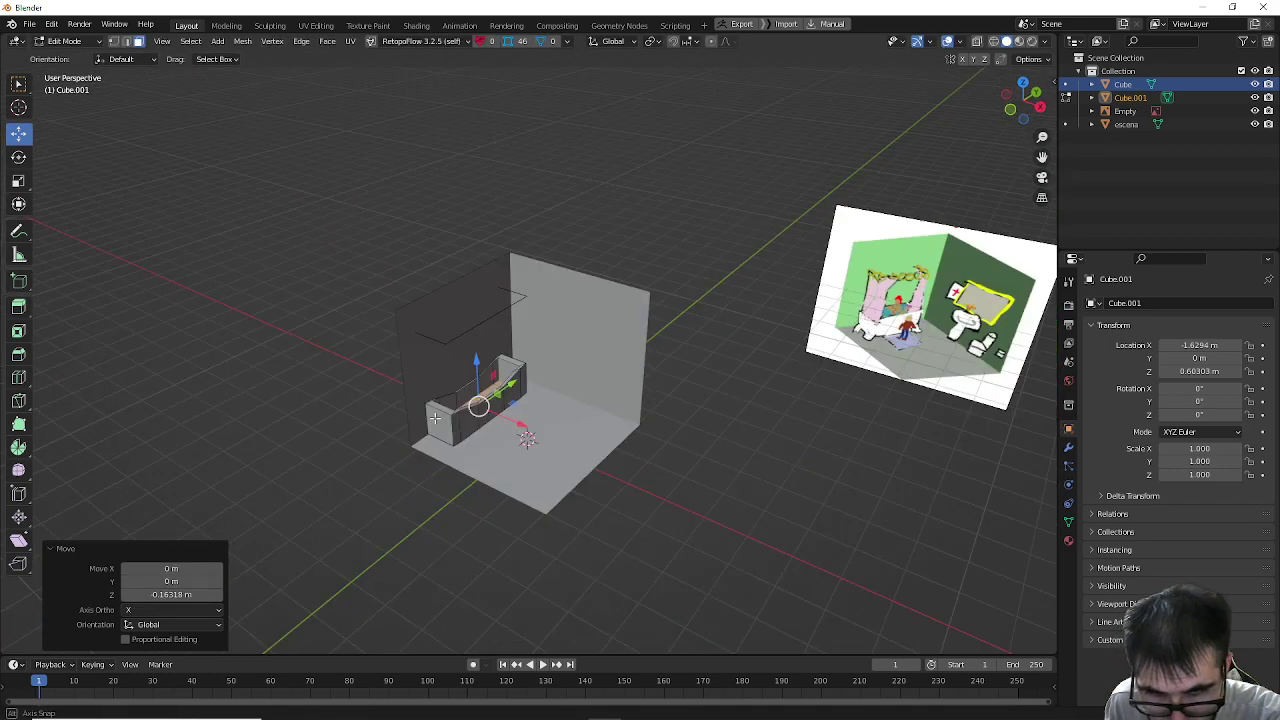
middle_click_drag(434, 418, 471, 403)
left_click(697, 360)
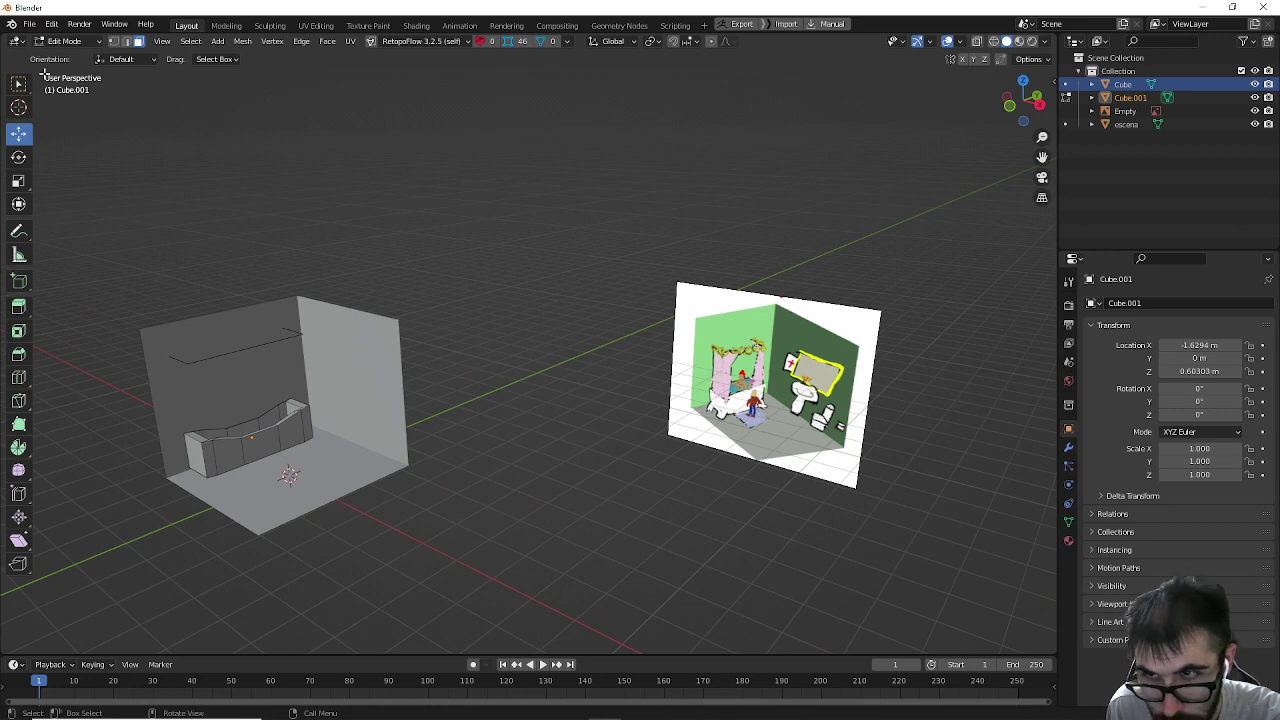
left_click(64, 41)
left_click(62, 53)
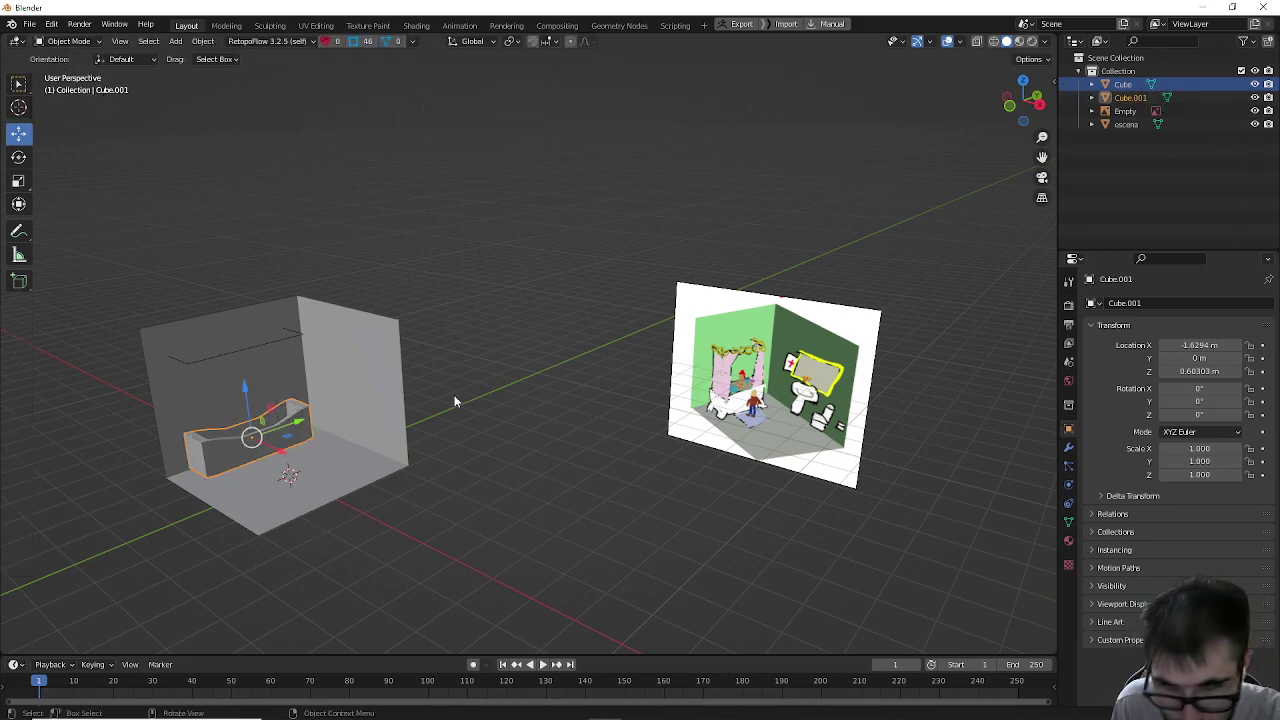
Step: Rename the bathtub object Cube.001 as bañera
left_click(1130, 98)
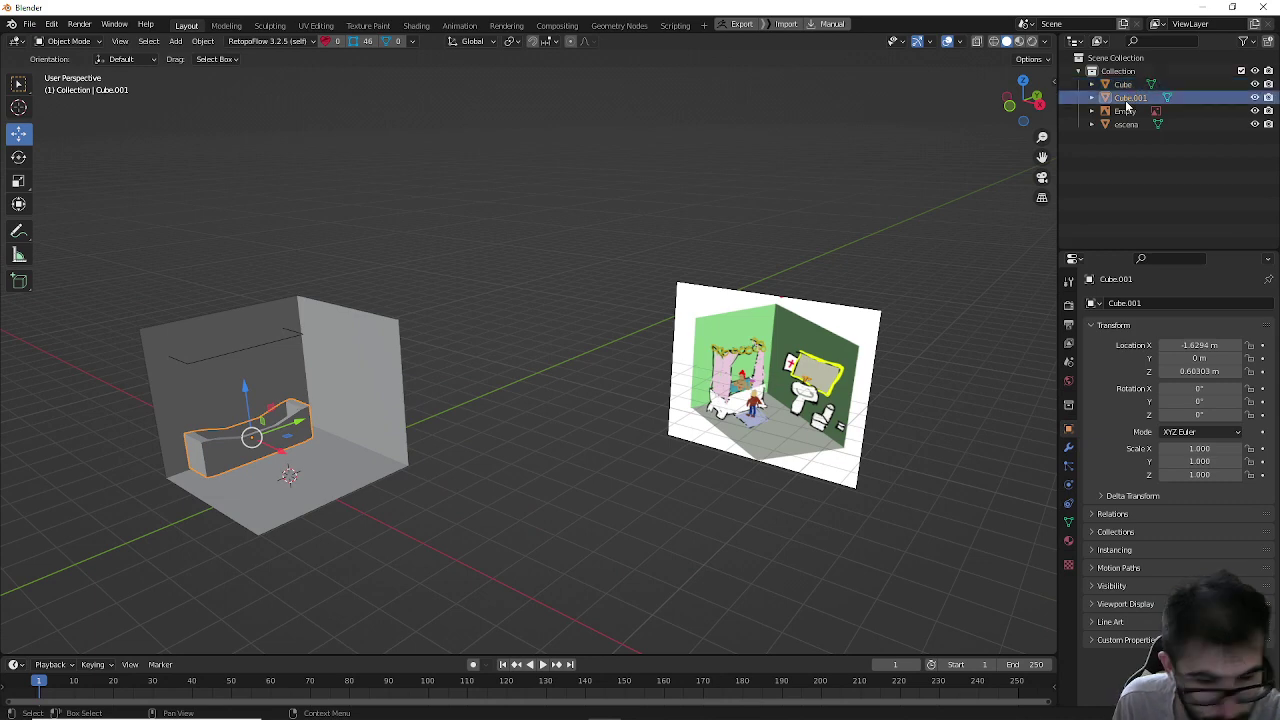
double_click(1127, 100)
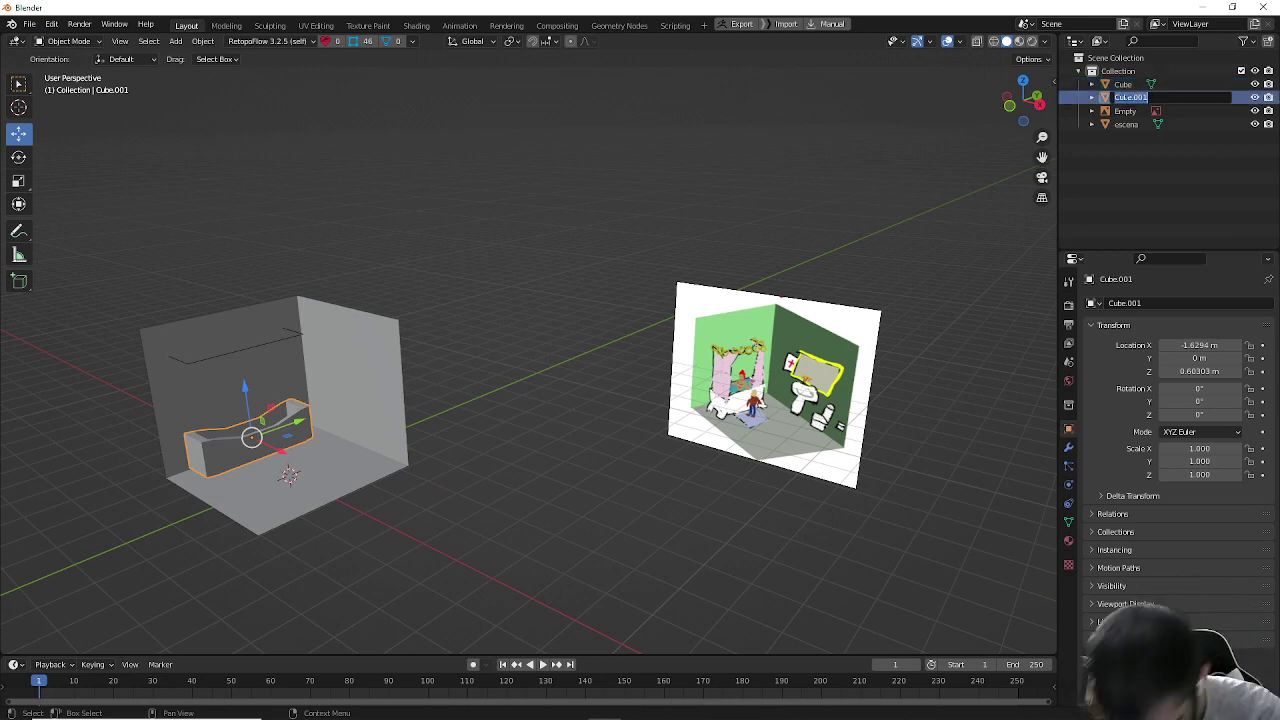
type("bañera")
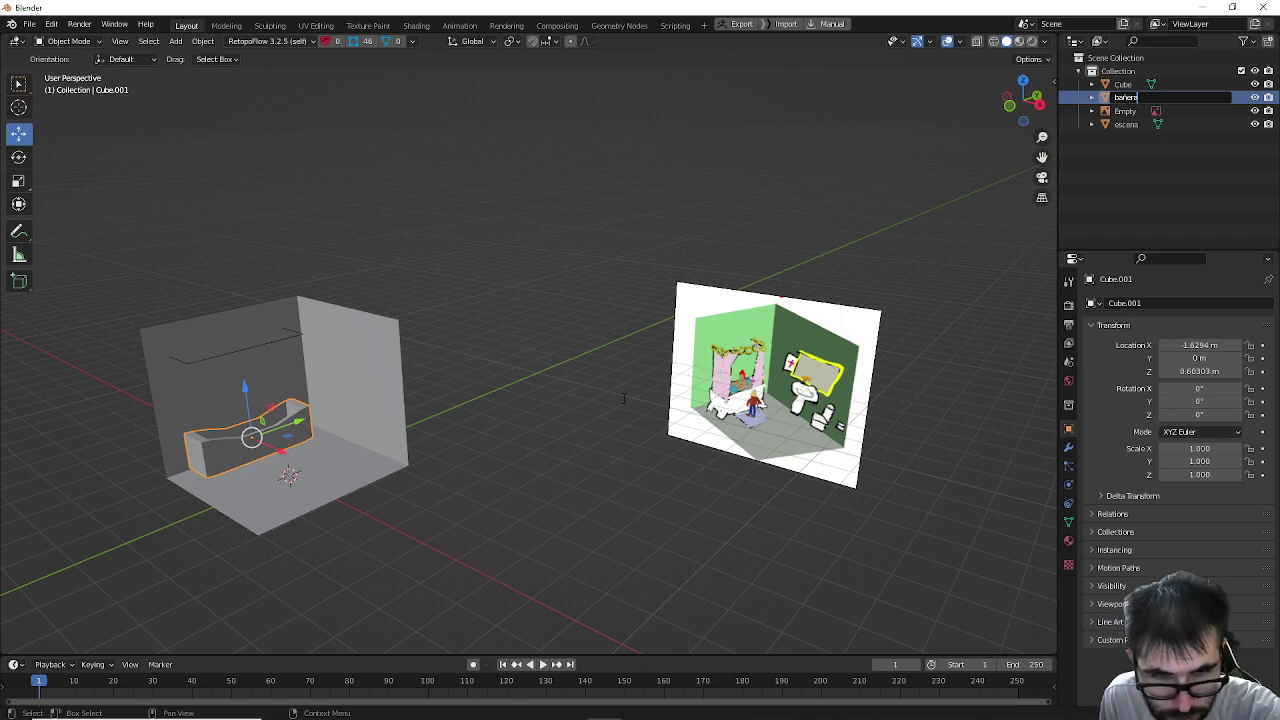
key("Return")
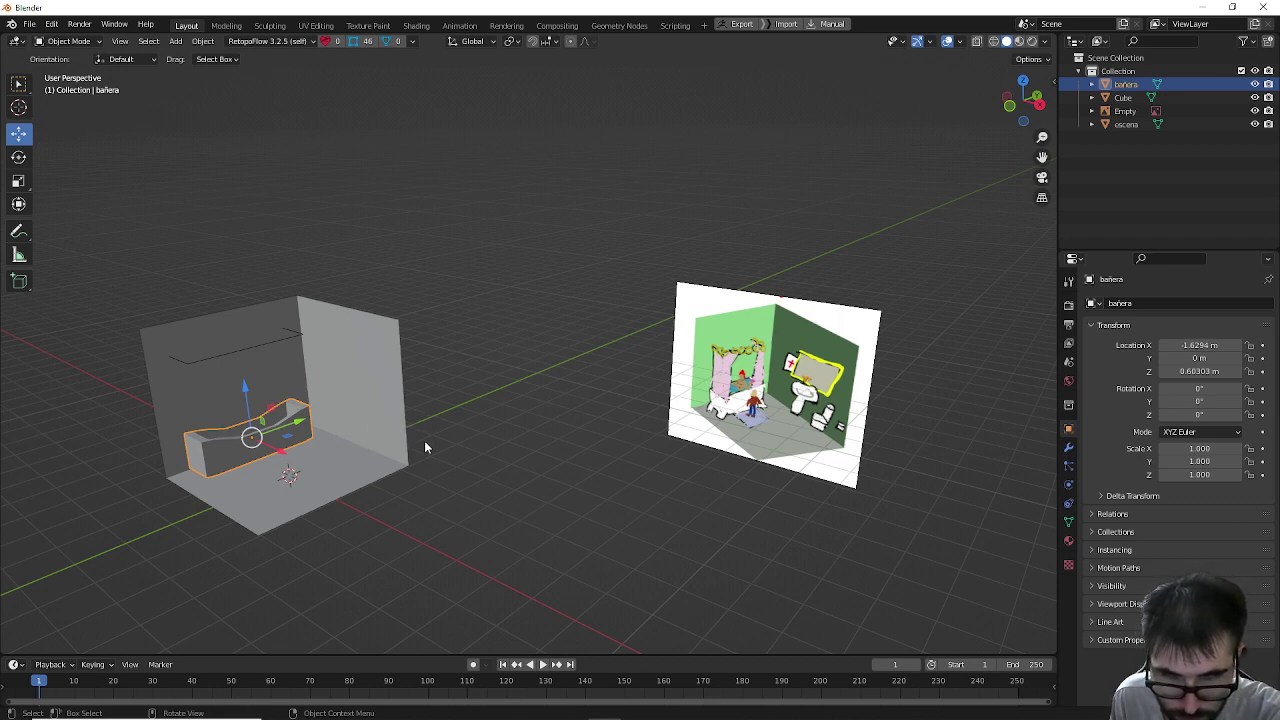
Step: Rename the reference image object Empty as ref
left_click(482, 441)
left_click(321, 486)
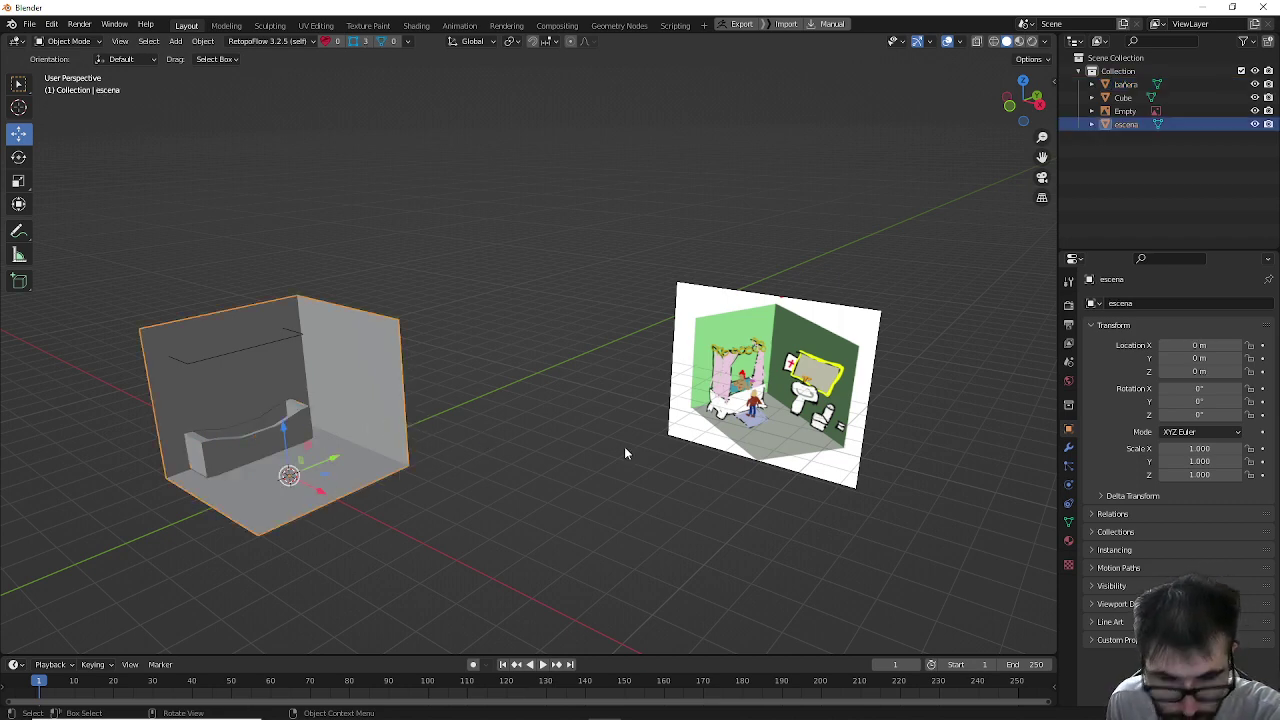
double_click(1126, 124)
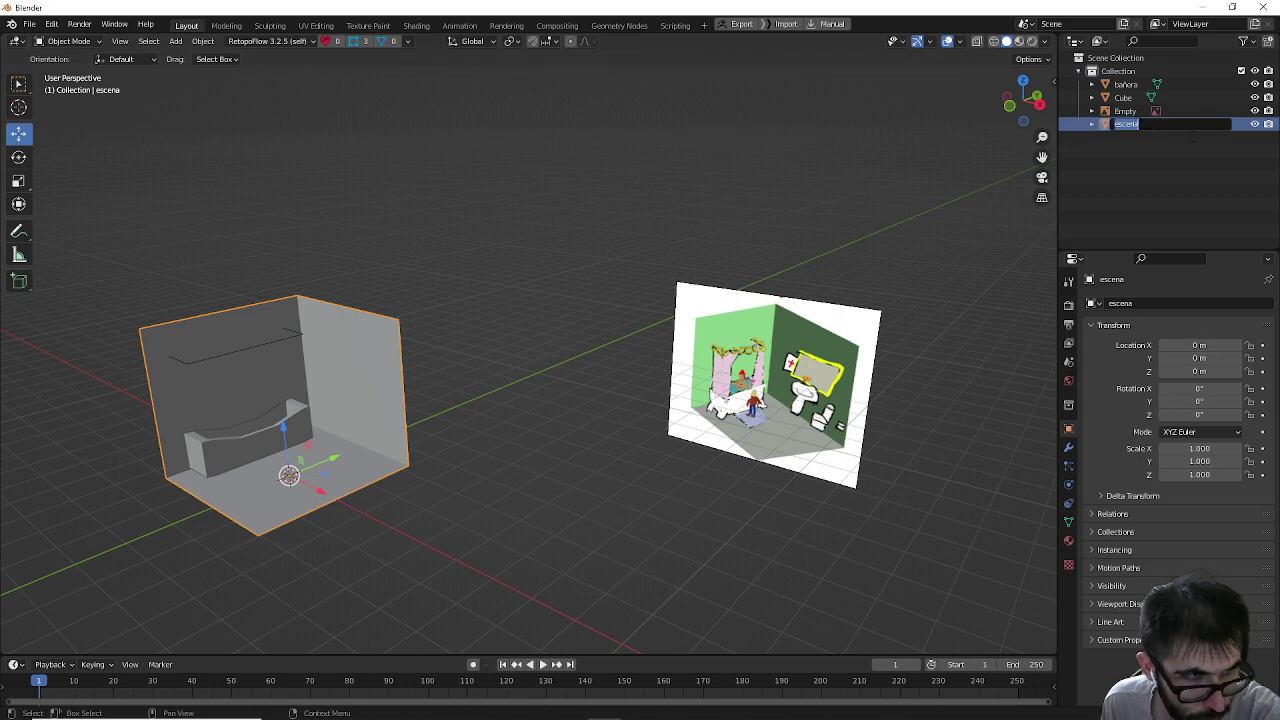
left_click(1125, 111)
double_click(1125, 111)
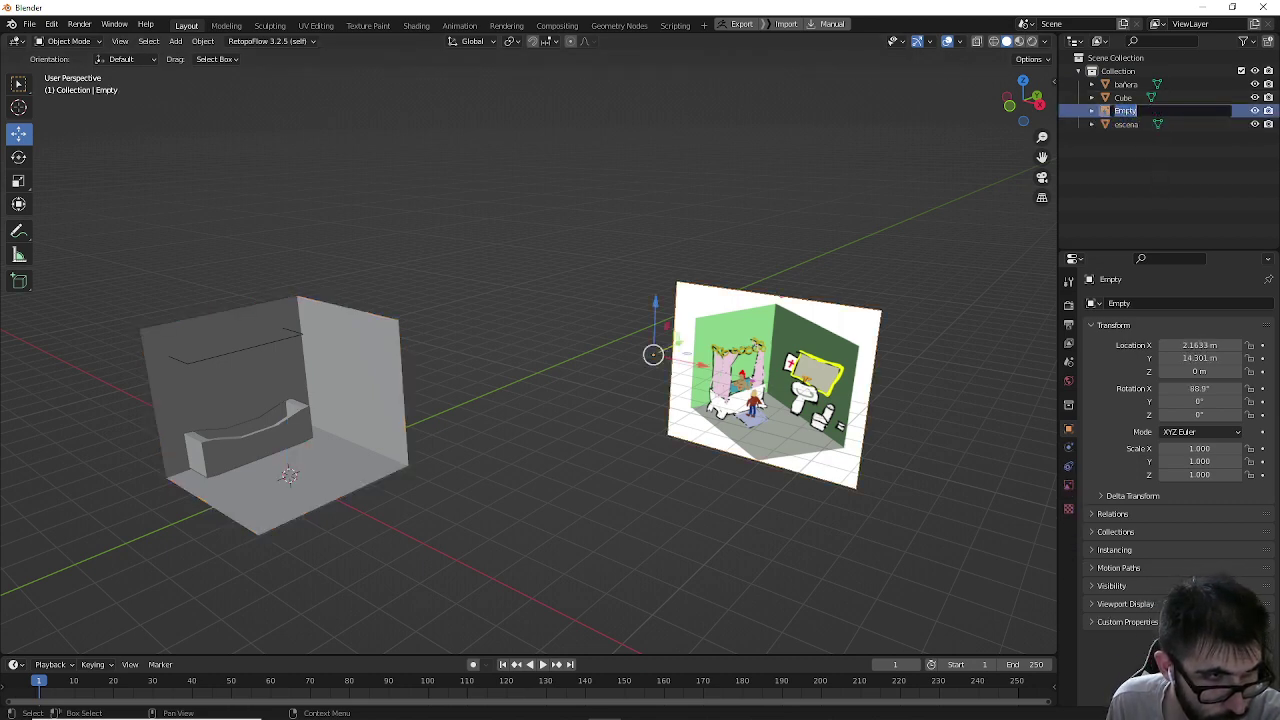
key("BackSpace")
type("ref")
key("Return")
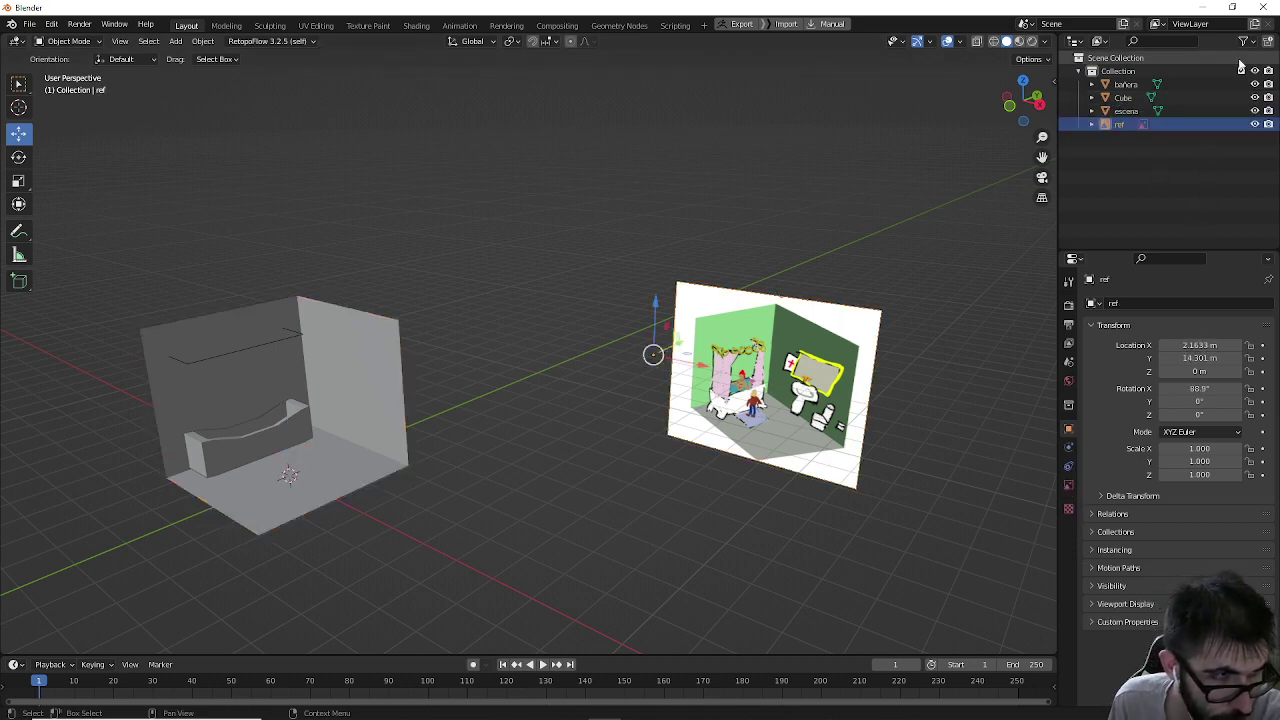
left_click(1122, 98)
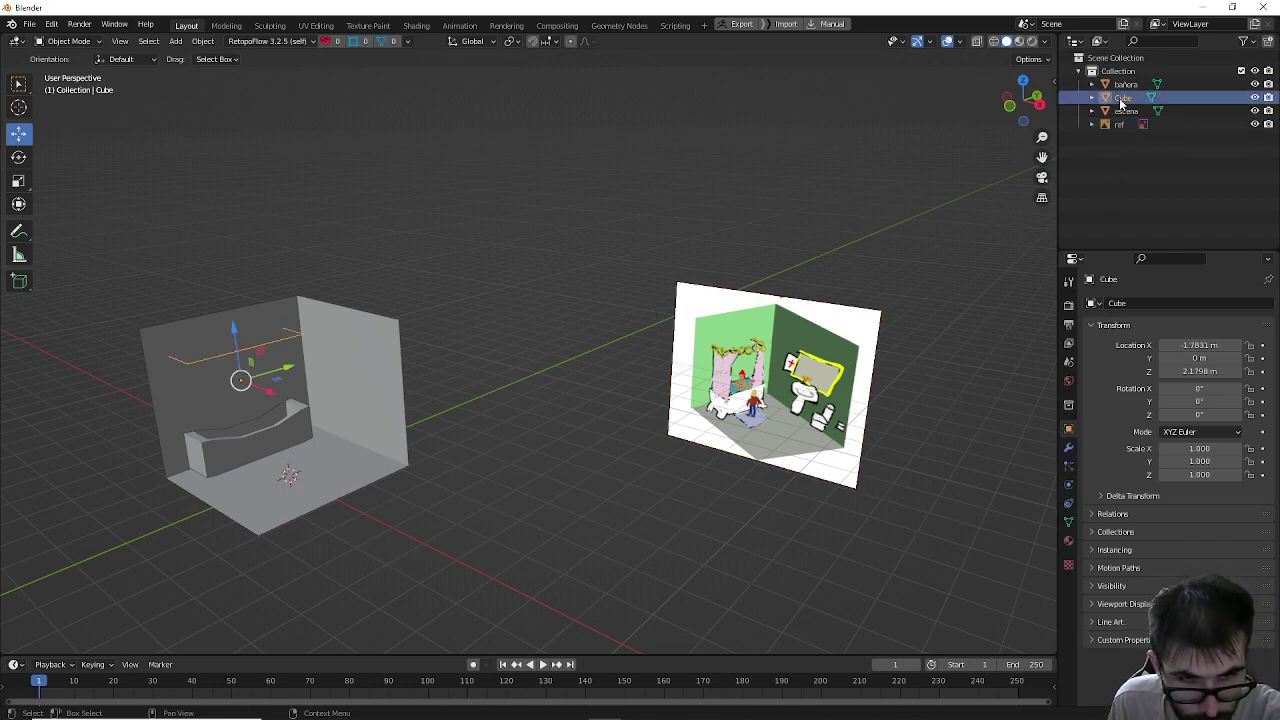
left_click(443, 406)
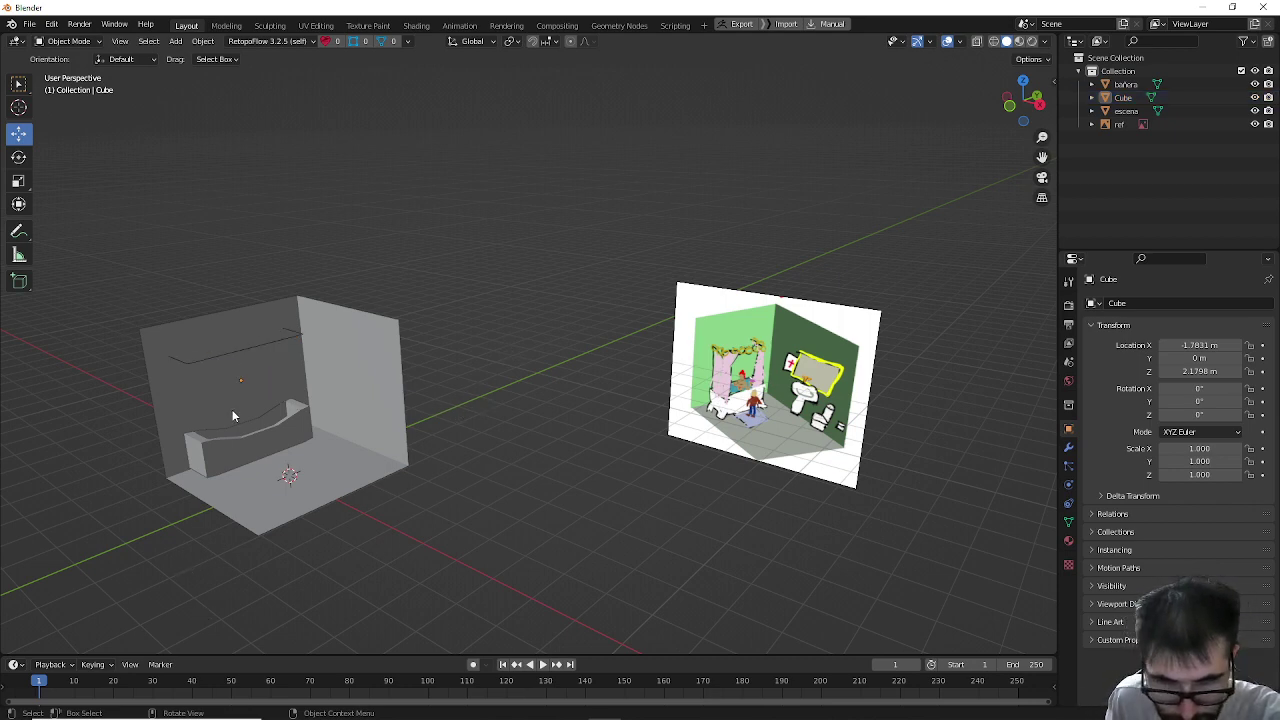
Step: Add a 2 m mesh cube at the world origin as the base for another bathroom object
middle_click_drag(232, 416, 271, 428)
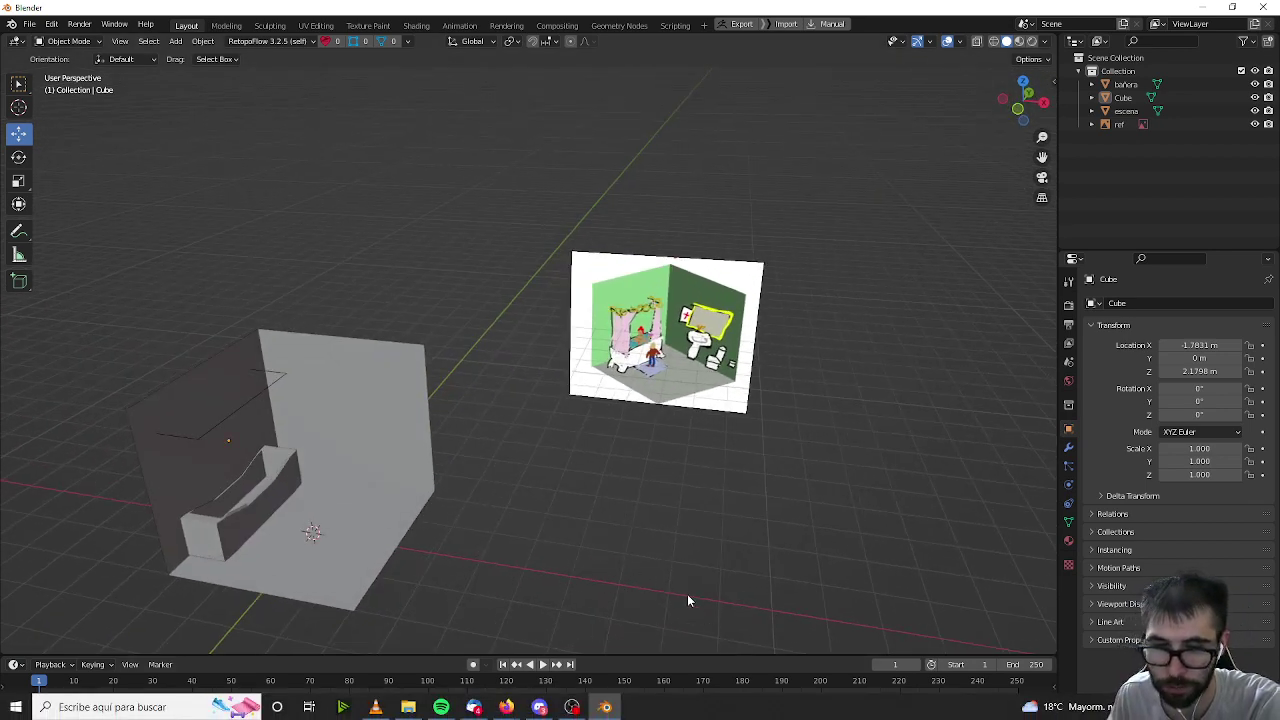
scroll(474, 396, "up", 3)
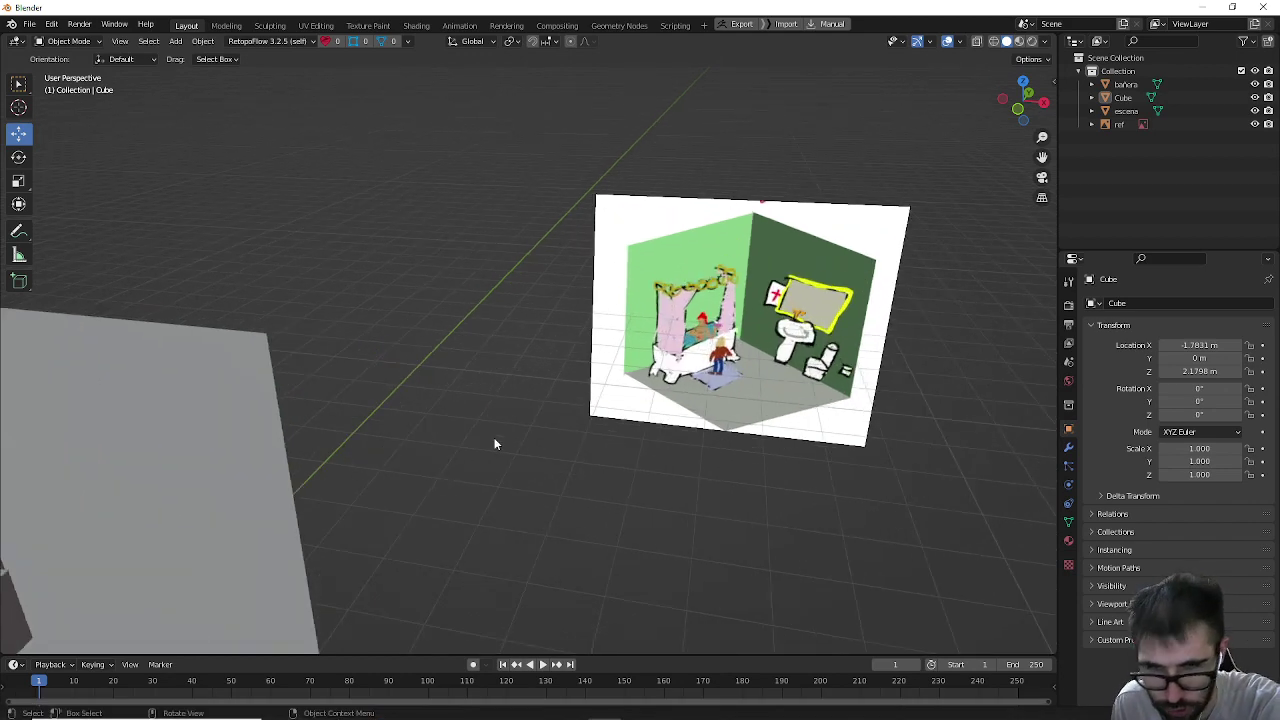
middle_click_drag(497, 443, 628, 230)
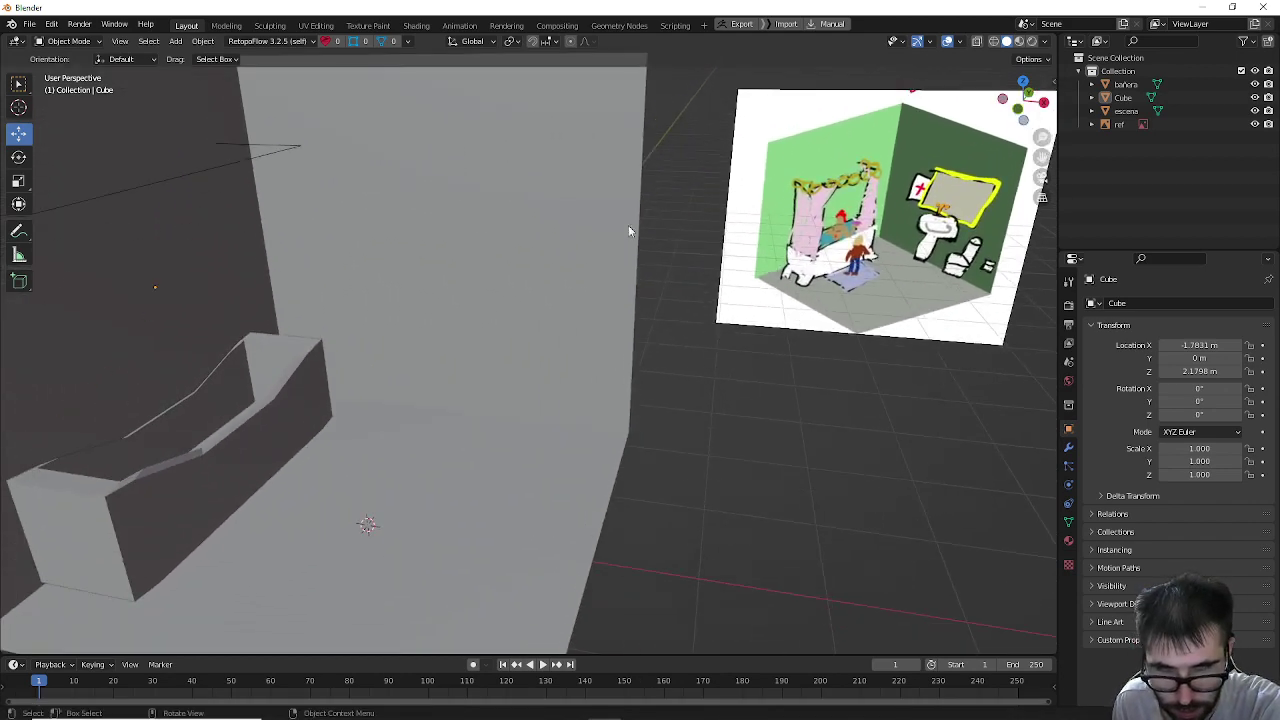
left_click(175, 41)
mouse_move(187, 57)
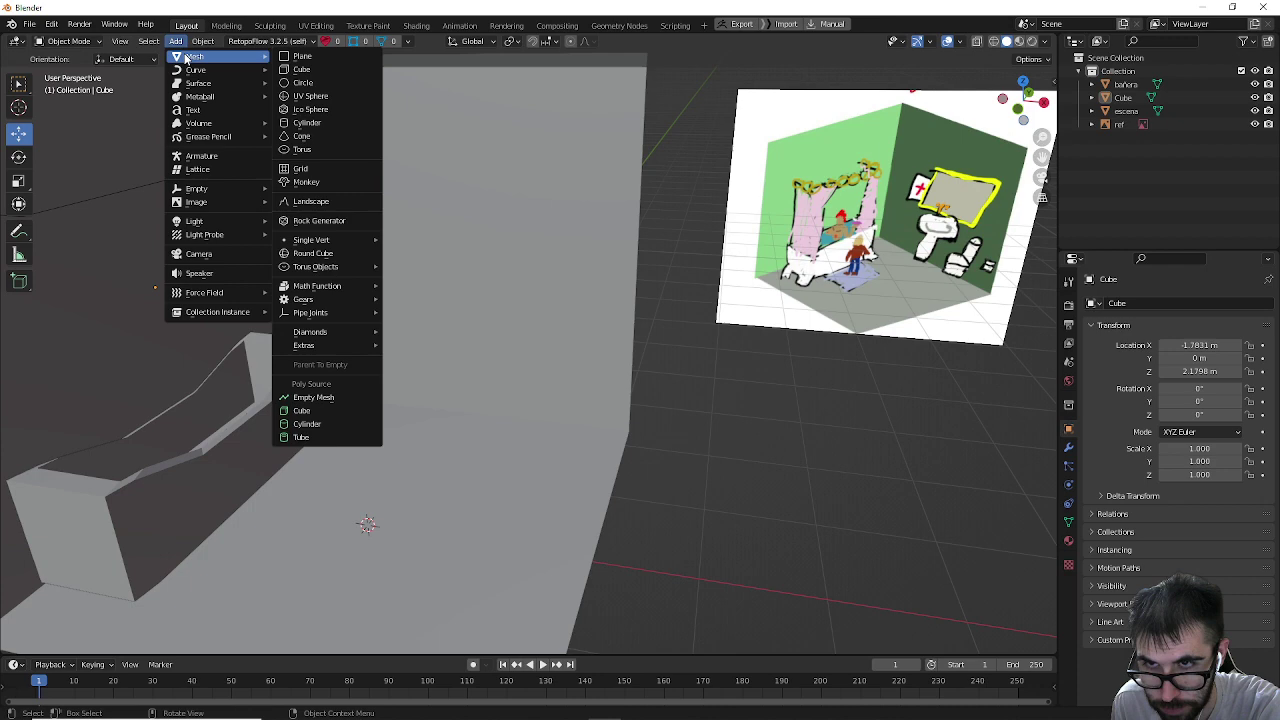
left_click(301, 72)
Step: Move the new cube about 1.57 m along Y and scale it uniformly to 0.422
scroll(423, 339, "down", 5)
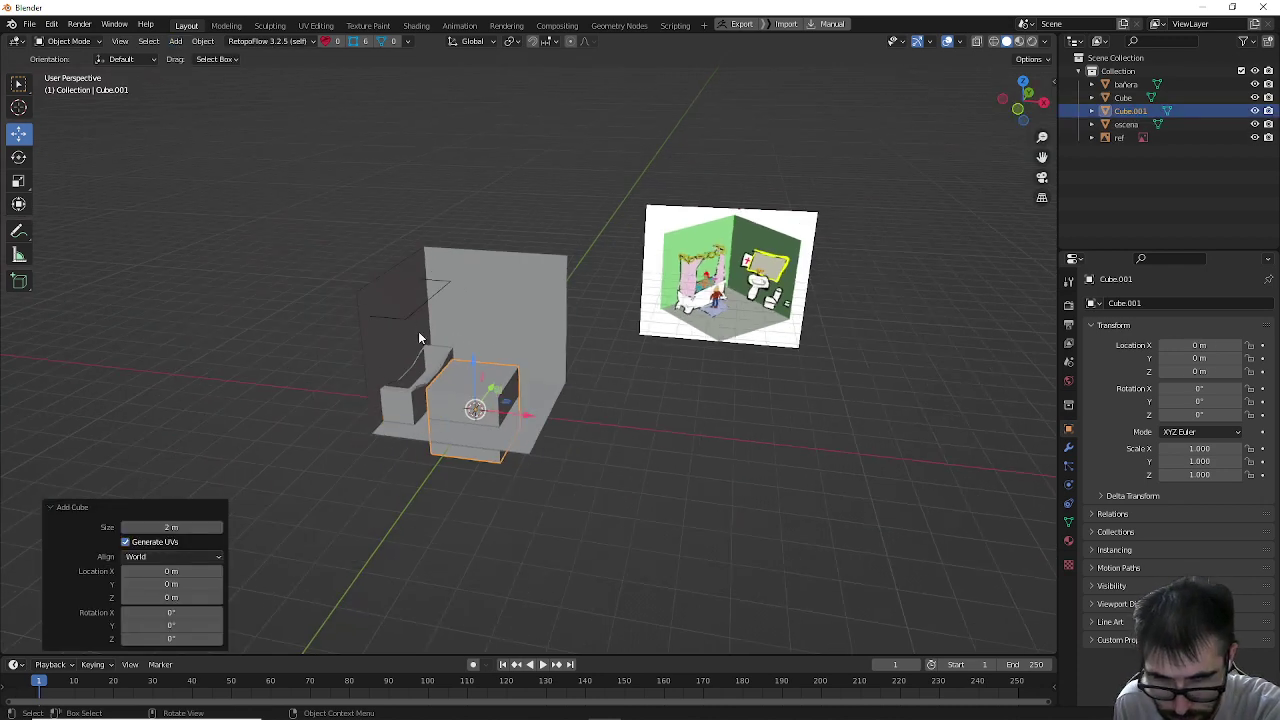
middle_click_drag(423, 339, 460, 362)
left_click_drag(479, 360, 519, 344)
scroll(518, 345, "up", 4)
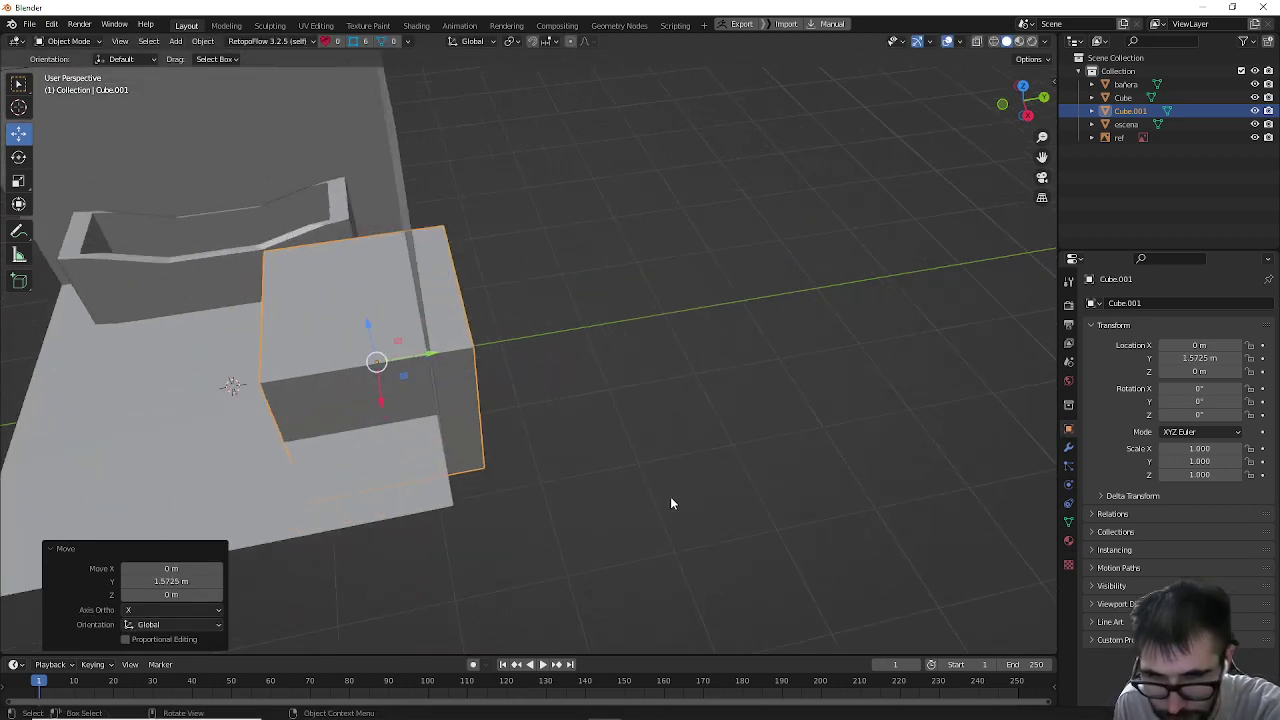
key("s")
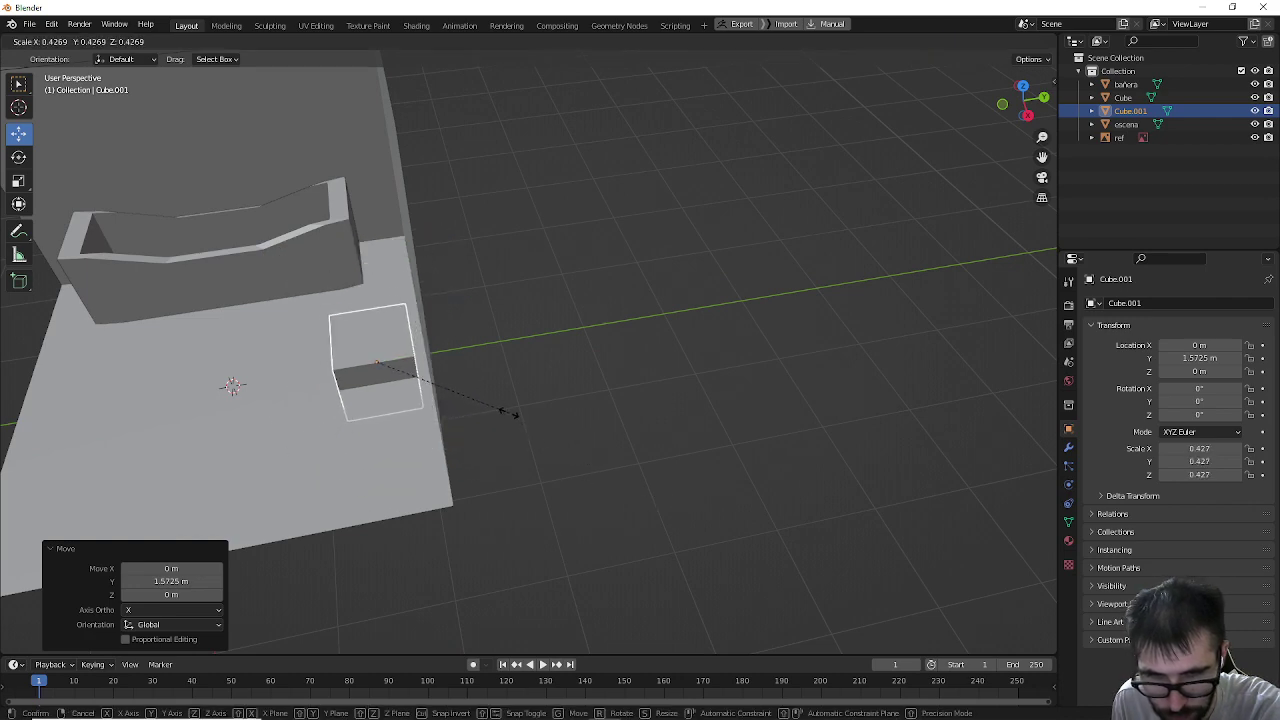
left_click(508, 412)
Step: Raise the cube to about 2.81 m on Z and shift it about 0.16 m along Y towards the back wall
middle_click_drag(469, 408, 552, 370)
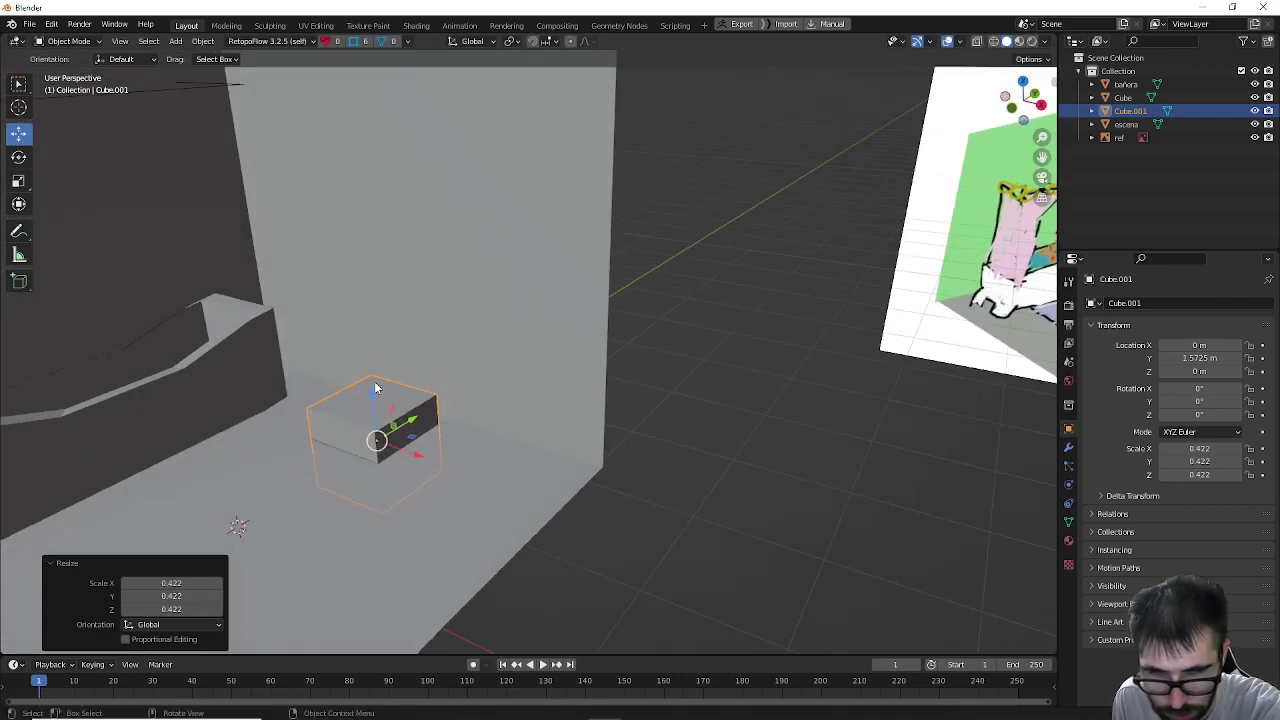
left_click_drag(371, 408, 388, 218)
scroll(386, 256, "down", 5)
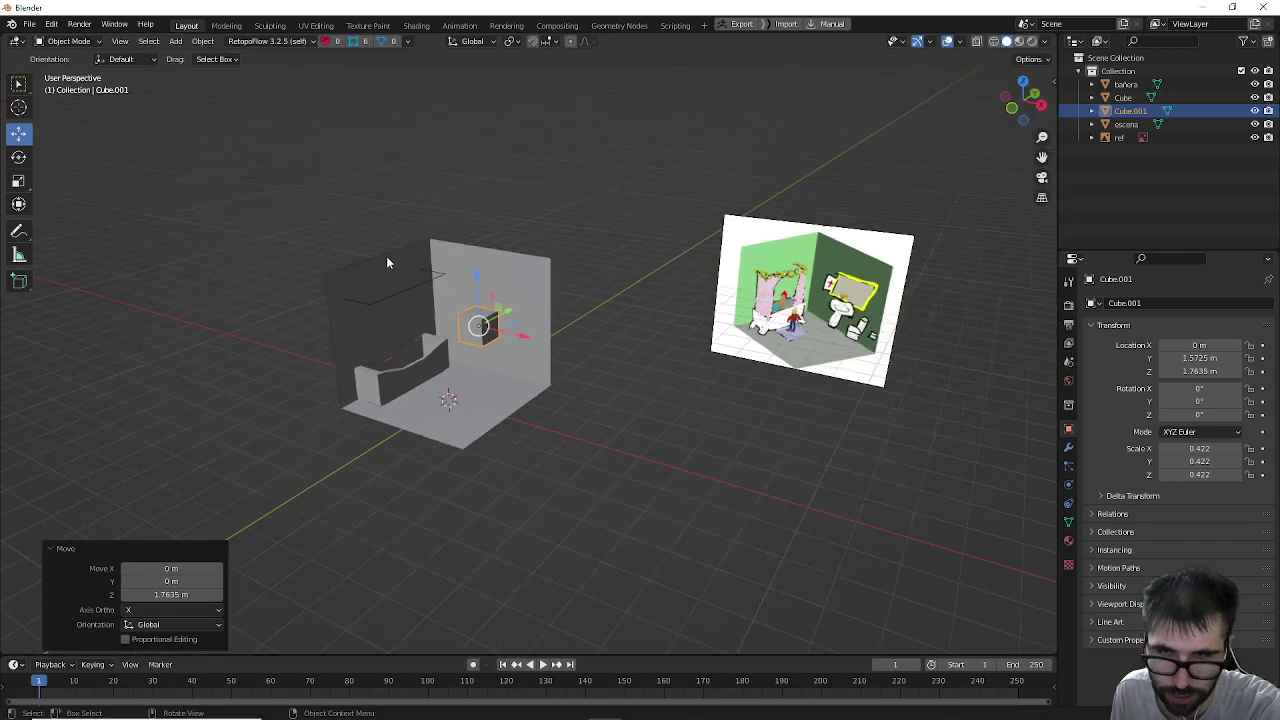
scroll(390, 295, "up", 6)
middle_click_drag(385, 255, 343, 283)
mouse_move(396, 236)
left_mouse_down()
mouse_move(425, 233)
mouse_move(413, 242)
left_mouse_up()
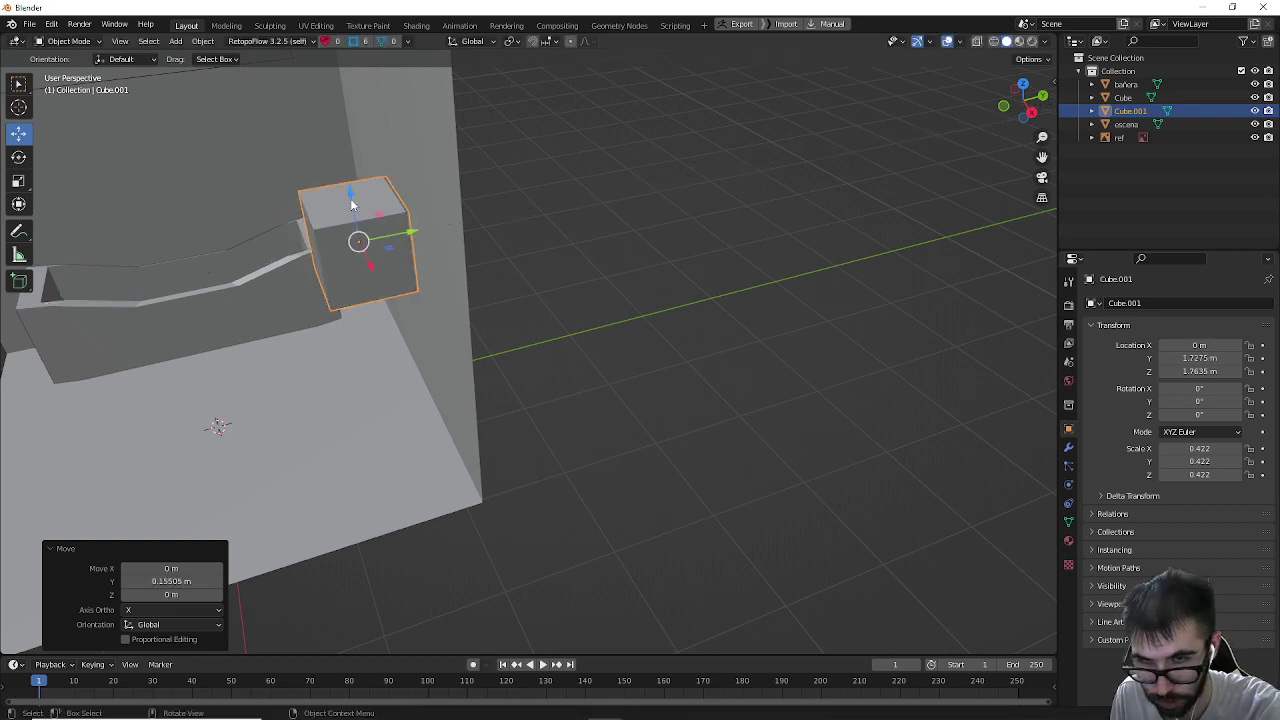
left_click_drag(351, 204, 350, 104)
Step: Enter Edit Mode on the cube and flatten it by moving its front face about 0.69 m along Y towards the wall
middle_click_drag(374, 171, 482, 240)
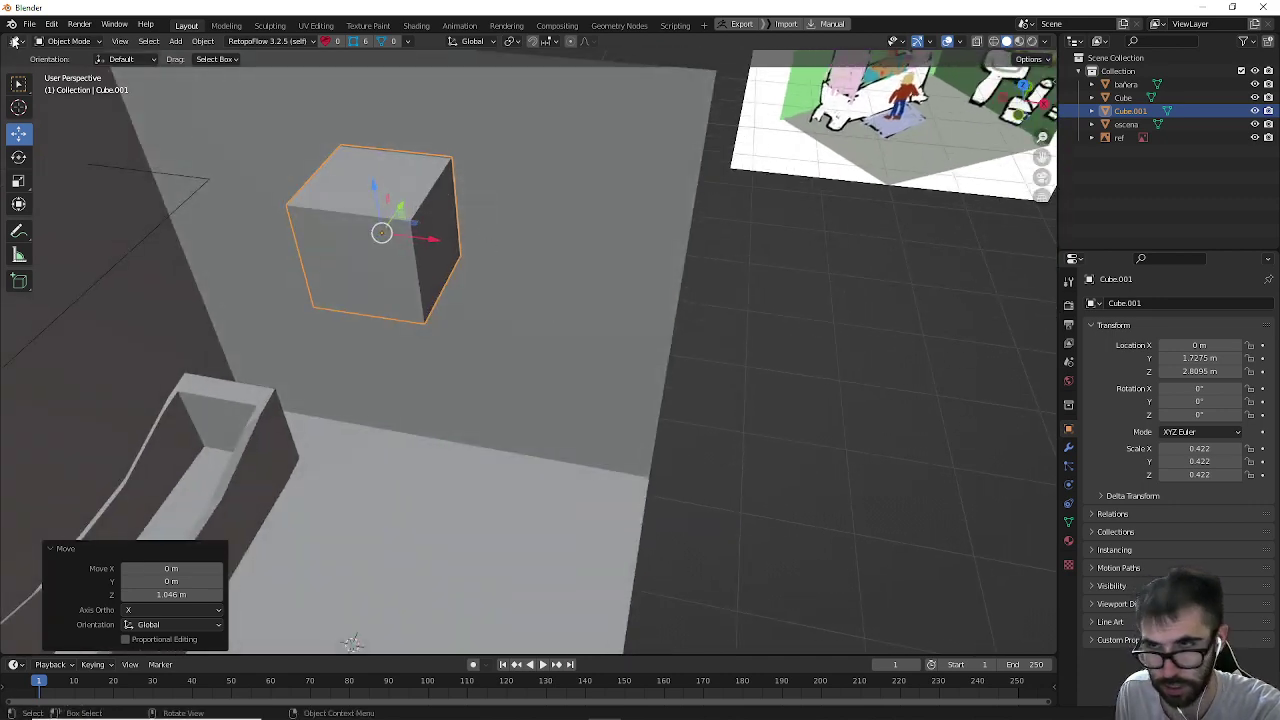
left_click(50, 42)
left_click(90, 71)
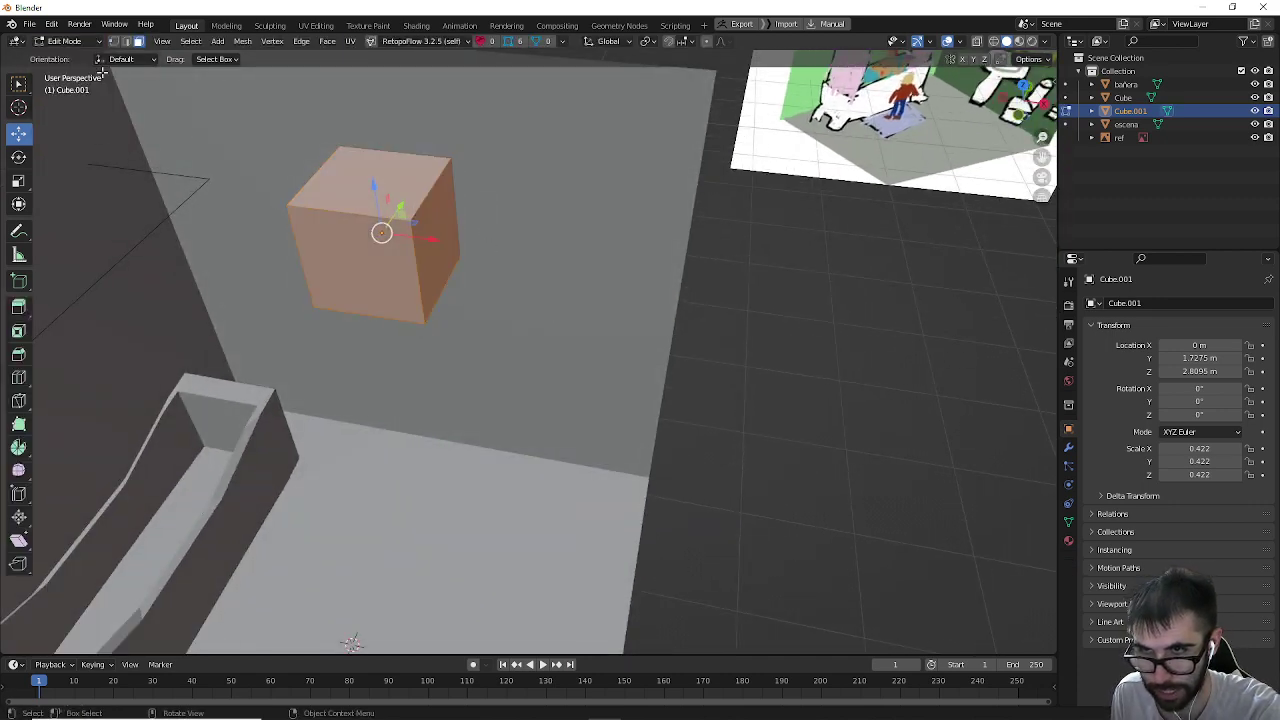
left_click(349, 280)
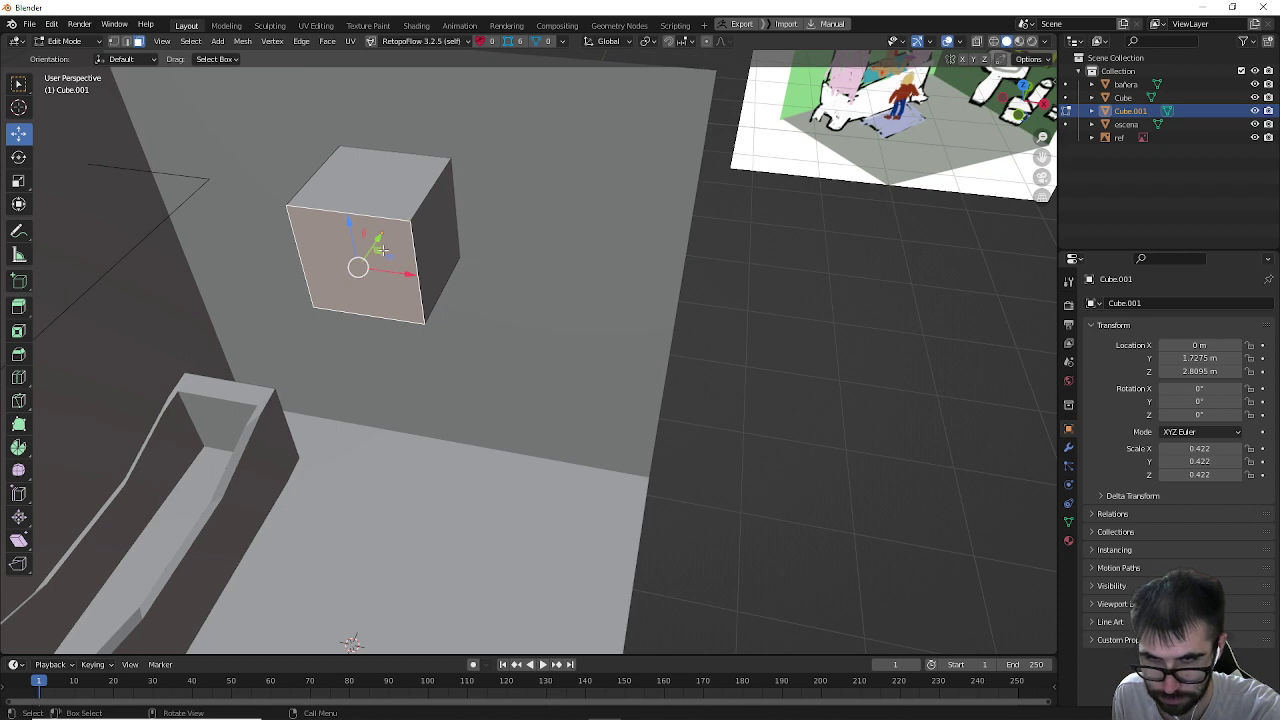
left_click_drag(379, 241, 426, 191)
Step: Reposition the whole flattened panel on the back wall, moving it down about 0.95 m in total and further along positive X
middle_click_drag(426, 191, 437, 167)
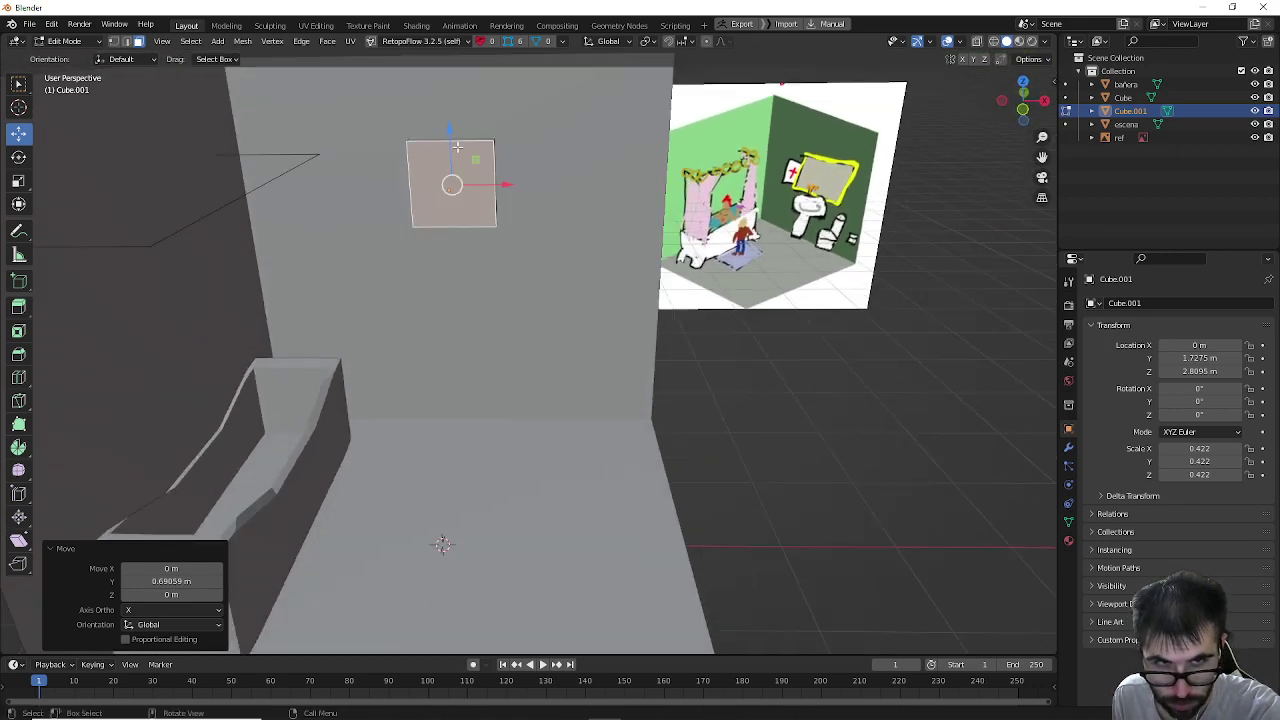
key("ctrl+z")
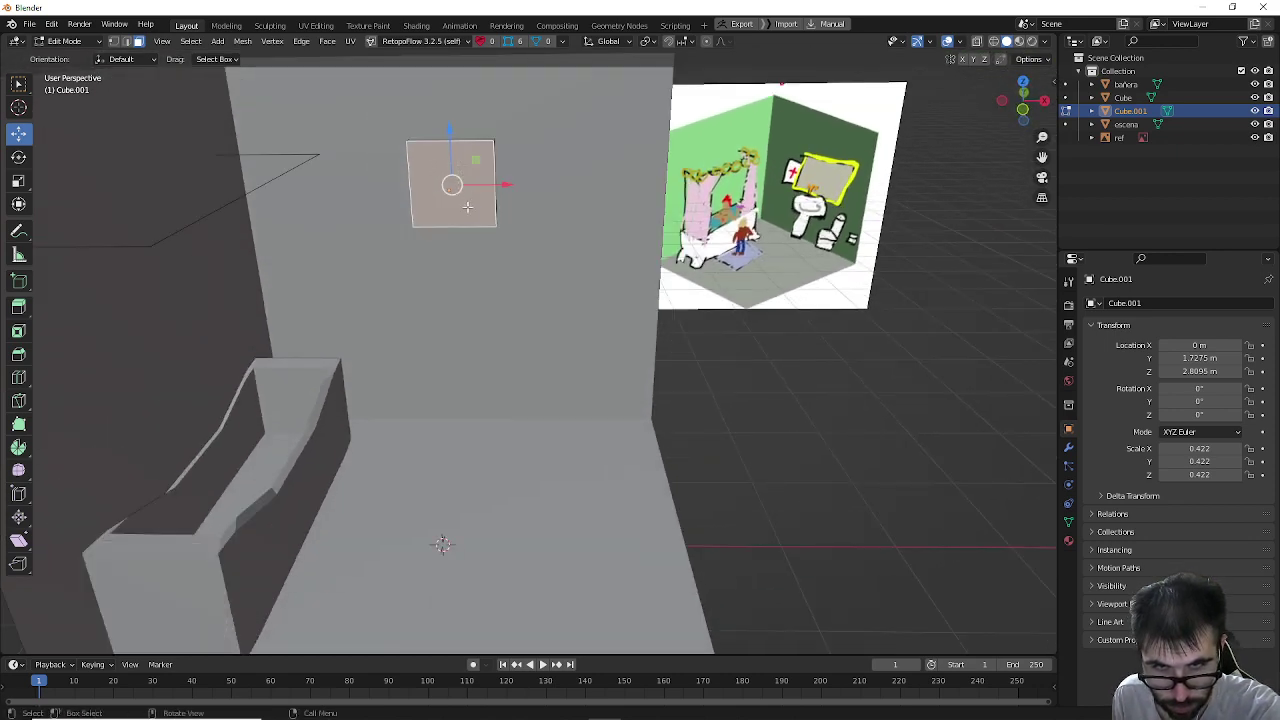
left_click_drag(450, 157, 463, 206)
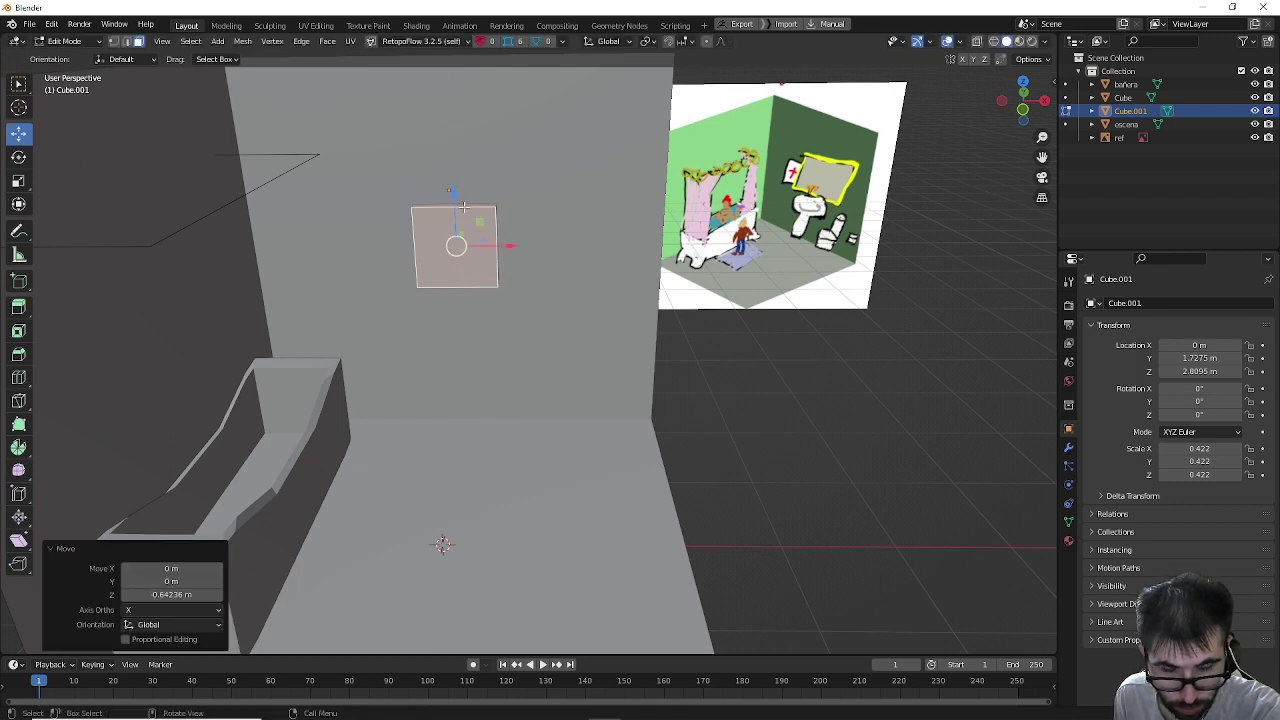
left_click_drag(513, 246, 578, 255)
left_click_drag(513, 202, 527, 234)
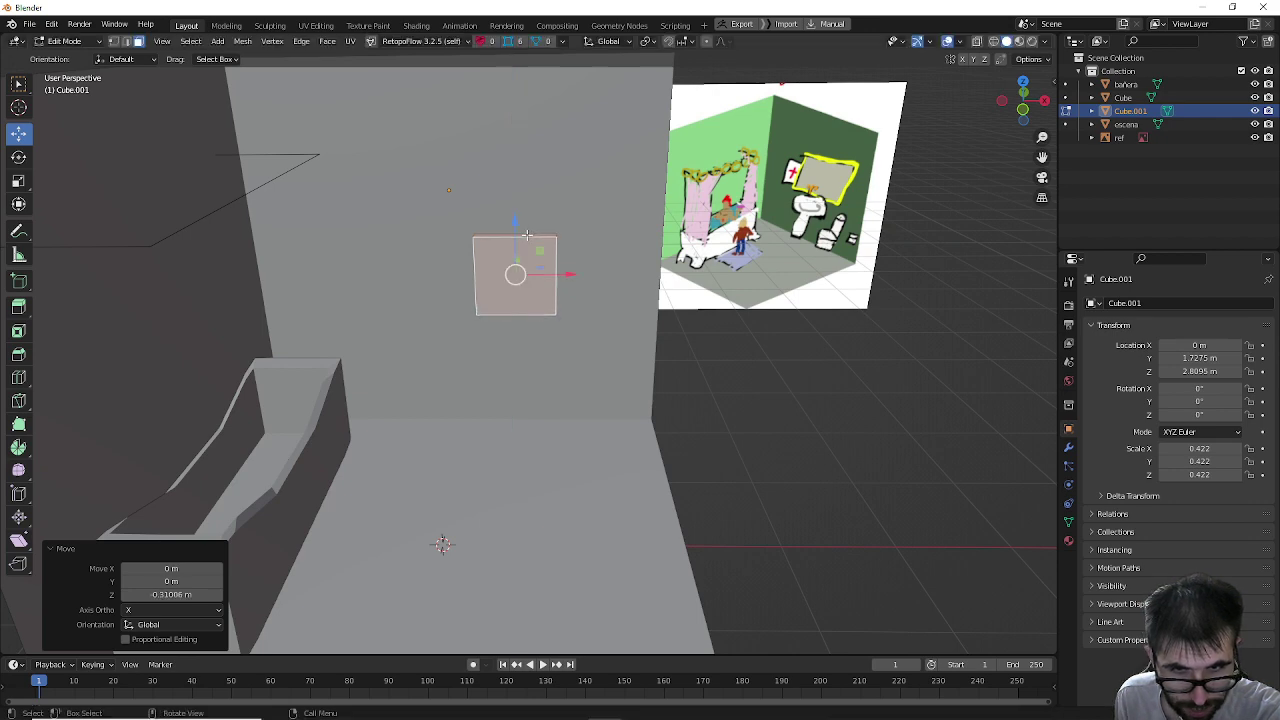
Step: Widen the panel by moving its outer side face about 0.88 m along X, and raise its top face slightly
middle_click_drag(573, 263, 521, 289)
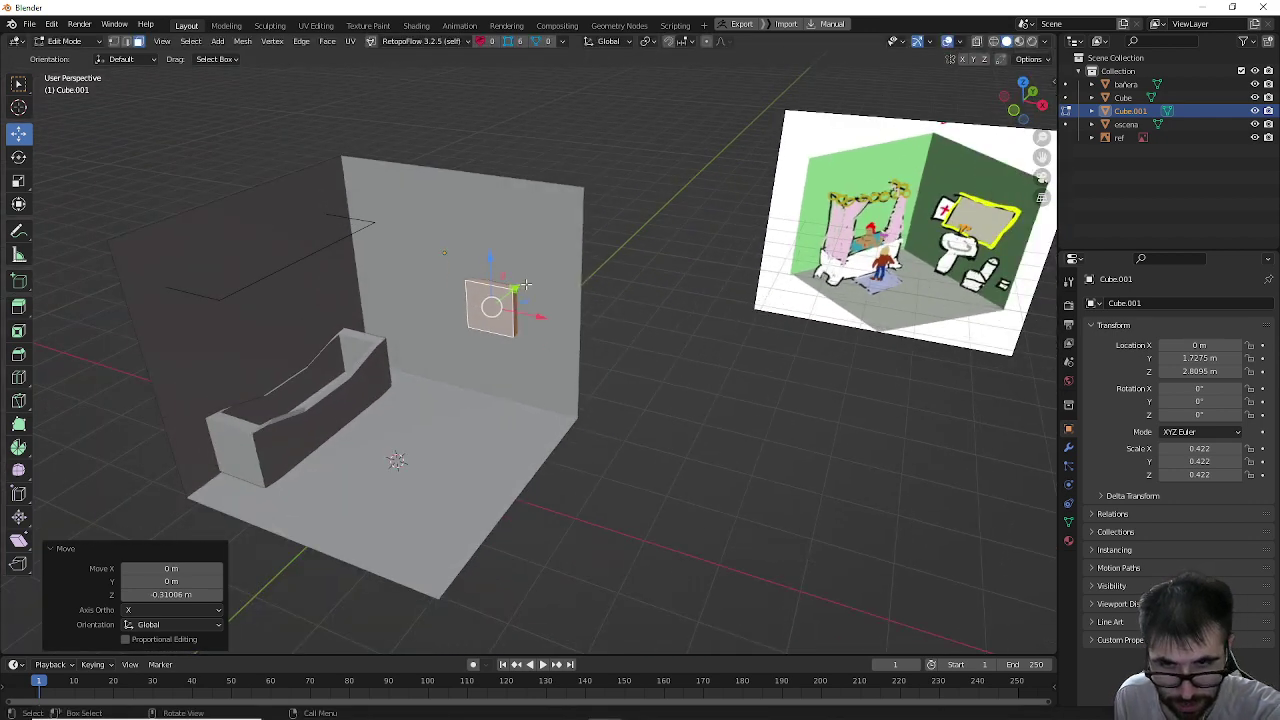
left_click(519, 318)
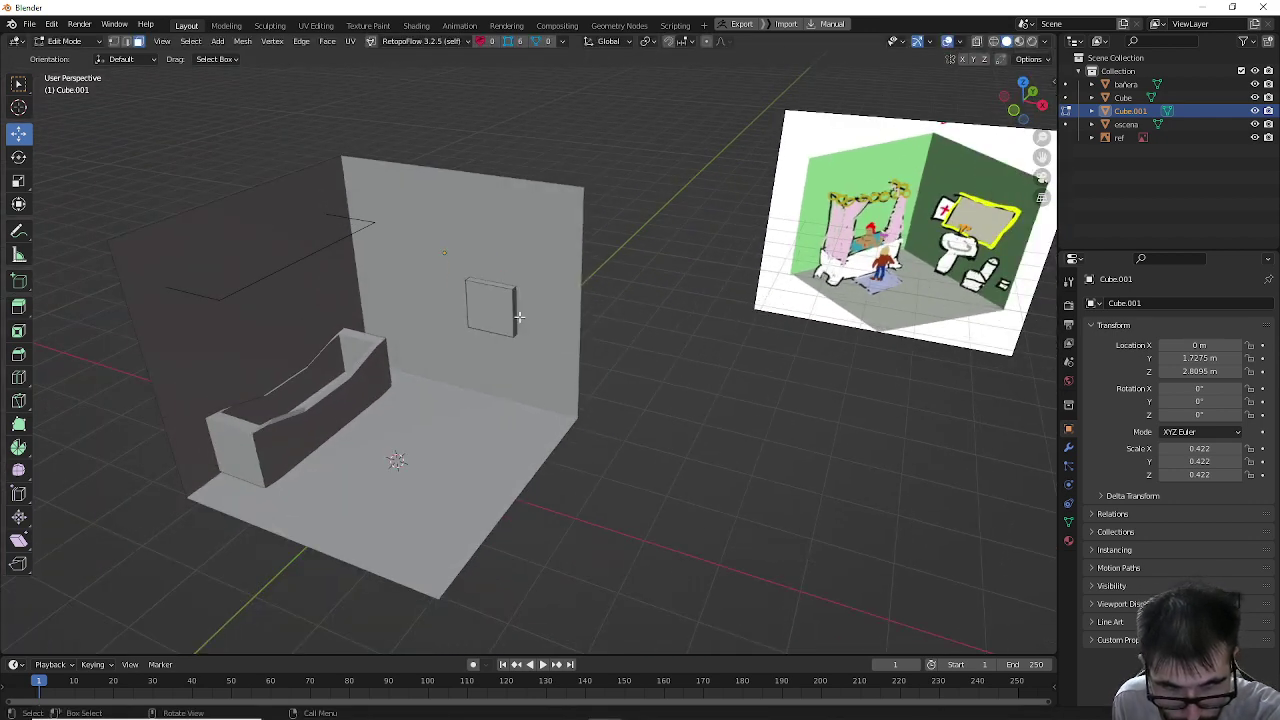
left_click(519, 318)
key("g")
key("x")
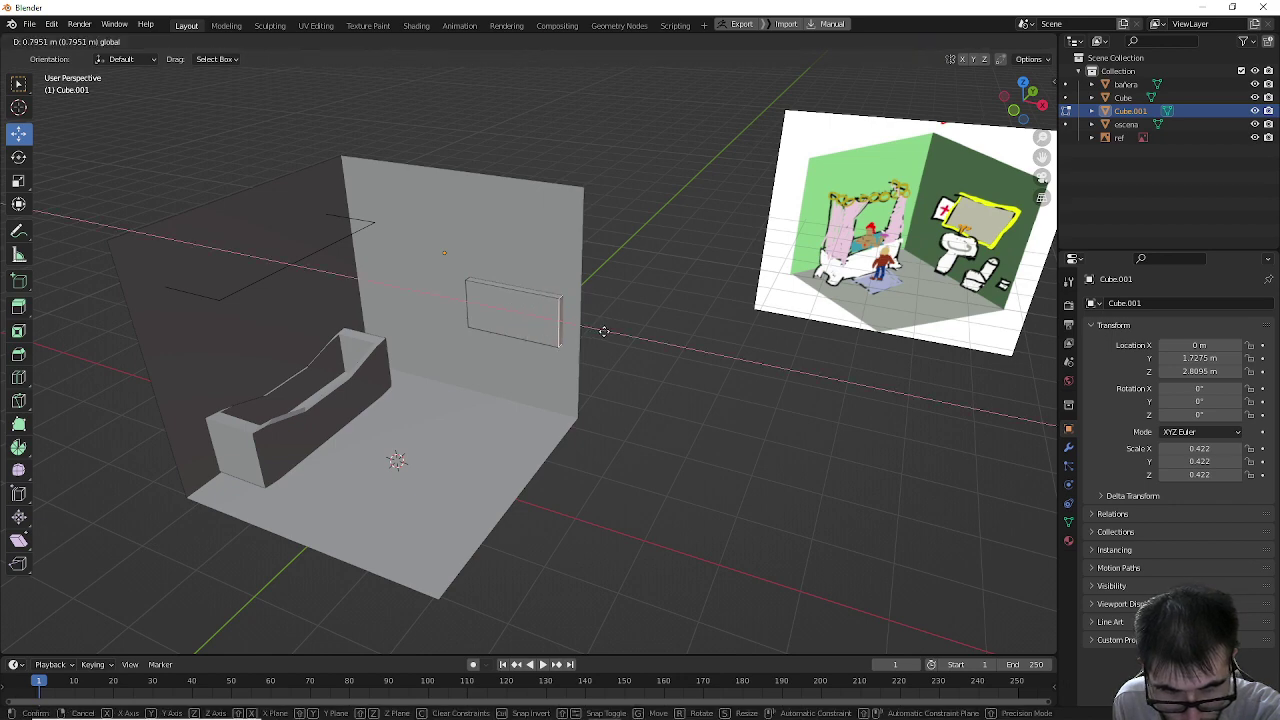
left_click(608, 331)
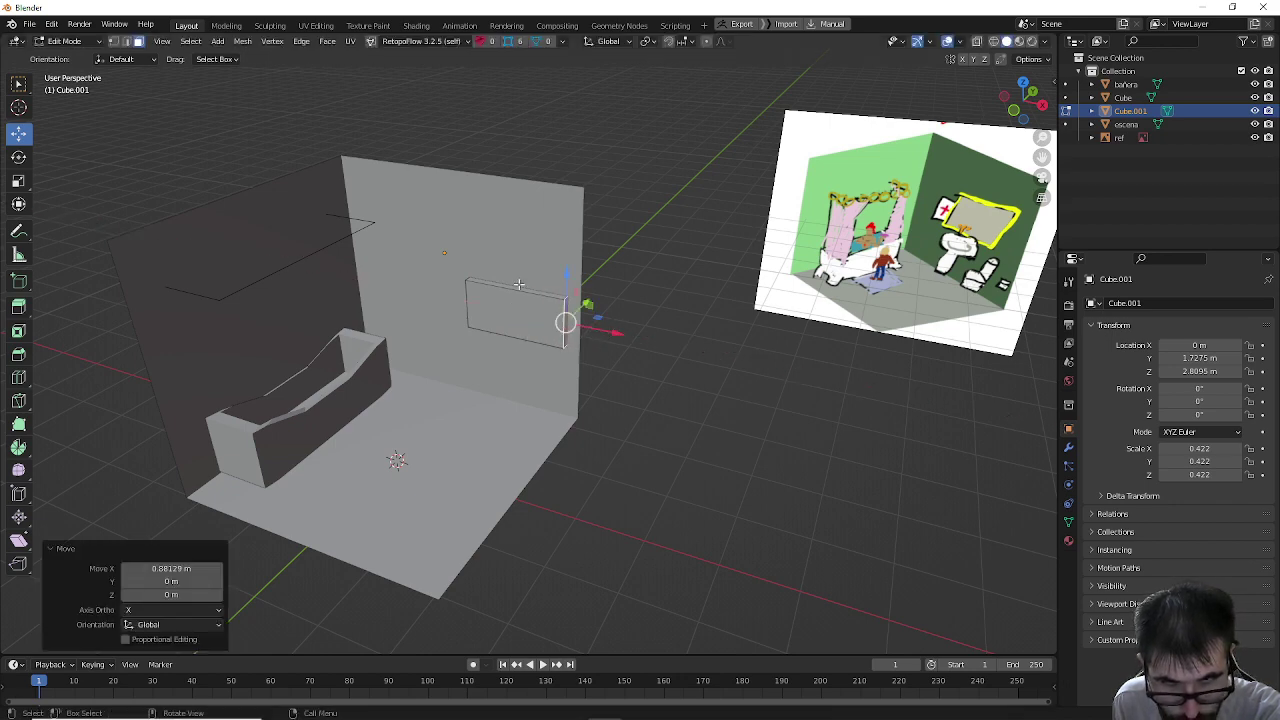
left_click(513, 288)
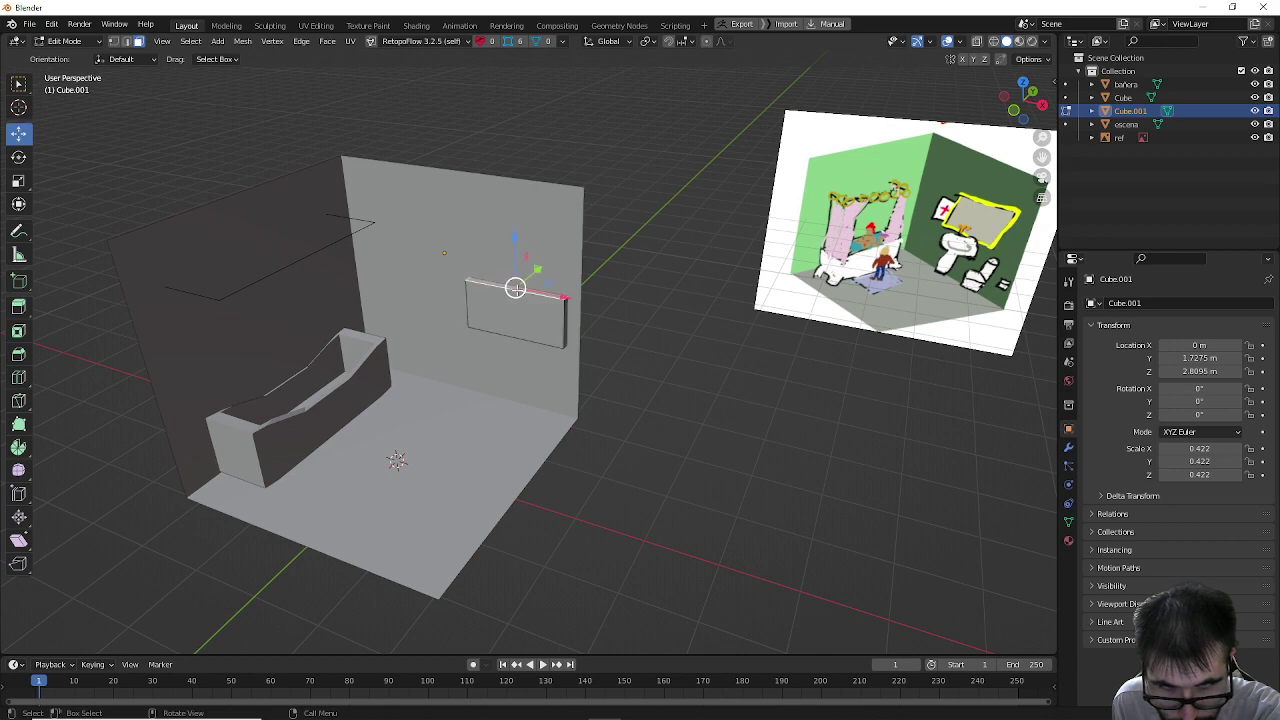
left_click_drag(514, 265, 517, 252)
Step: Inset the panel's front face by about 0.32 m to form a mirror frame
left_click(533, 322)
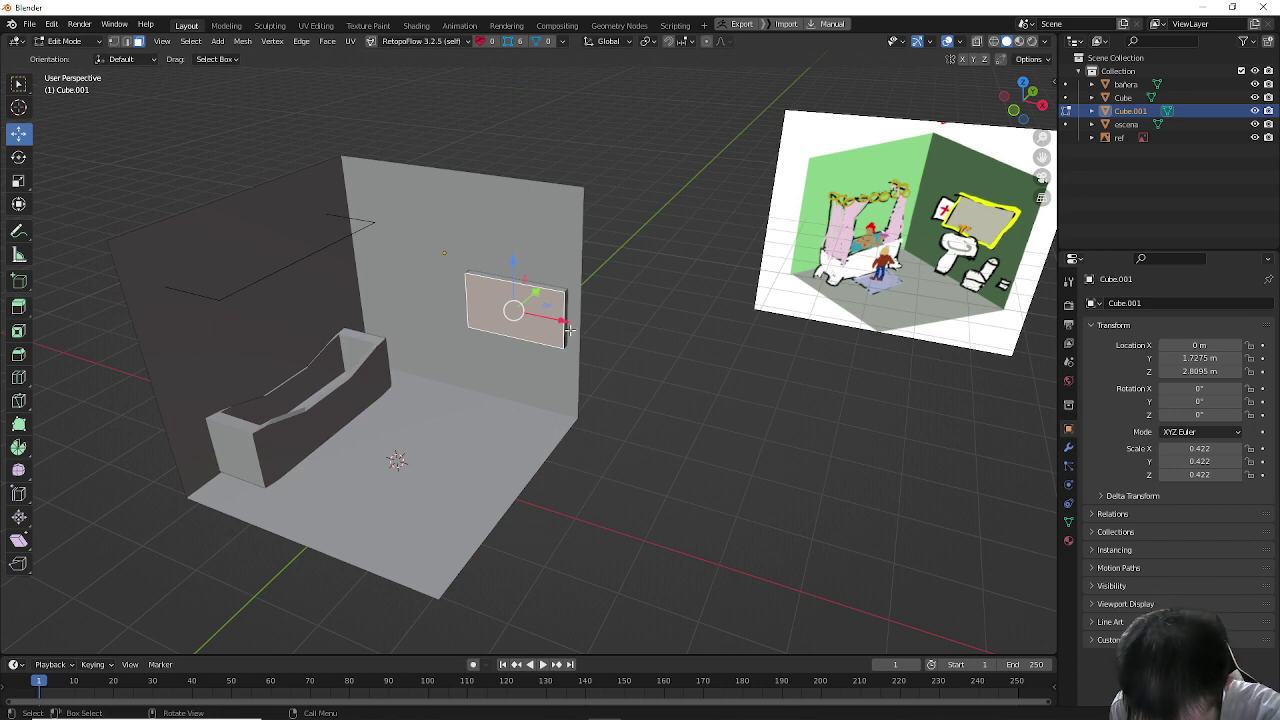
key("i")
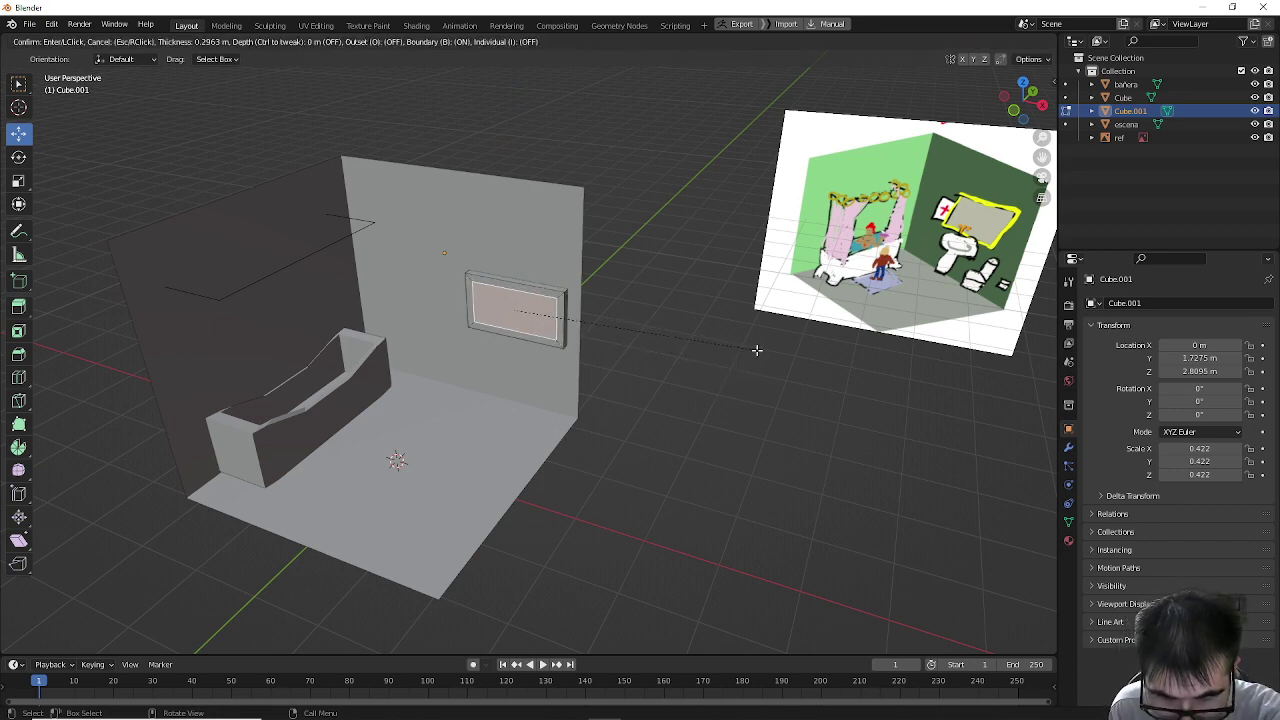
left_click(752, 350)
middle_click_drag(748, 349, 420, 323)
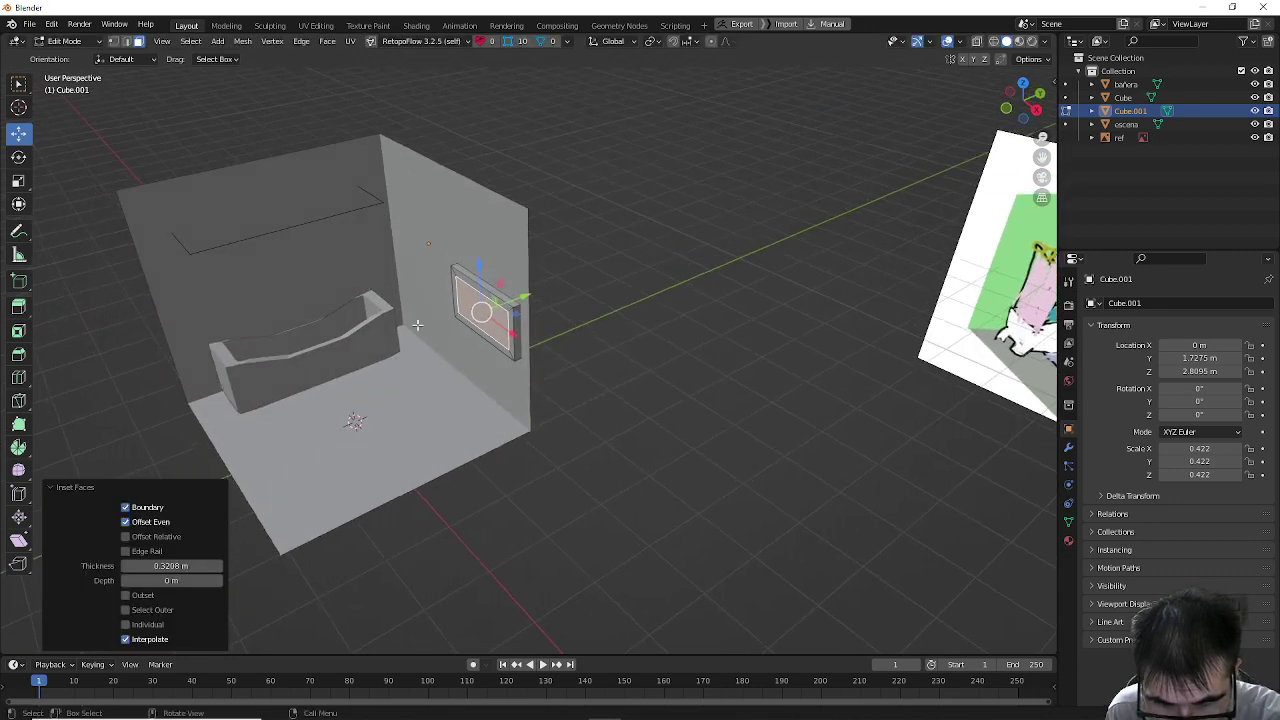
Step: Select the four frame faces and the inner face, and move them about 0.083 m along Y to thin the panel
scroll(424, 322, "up", 4)
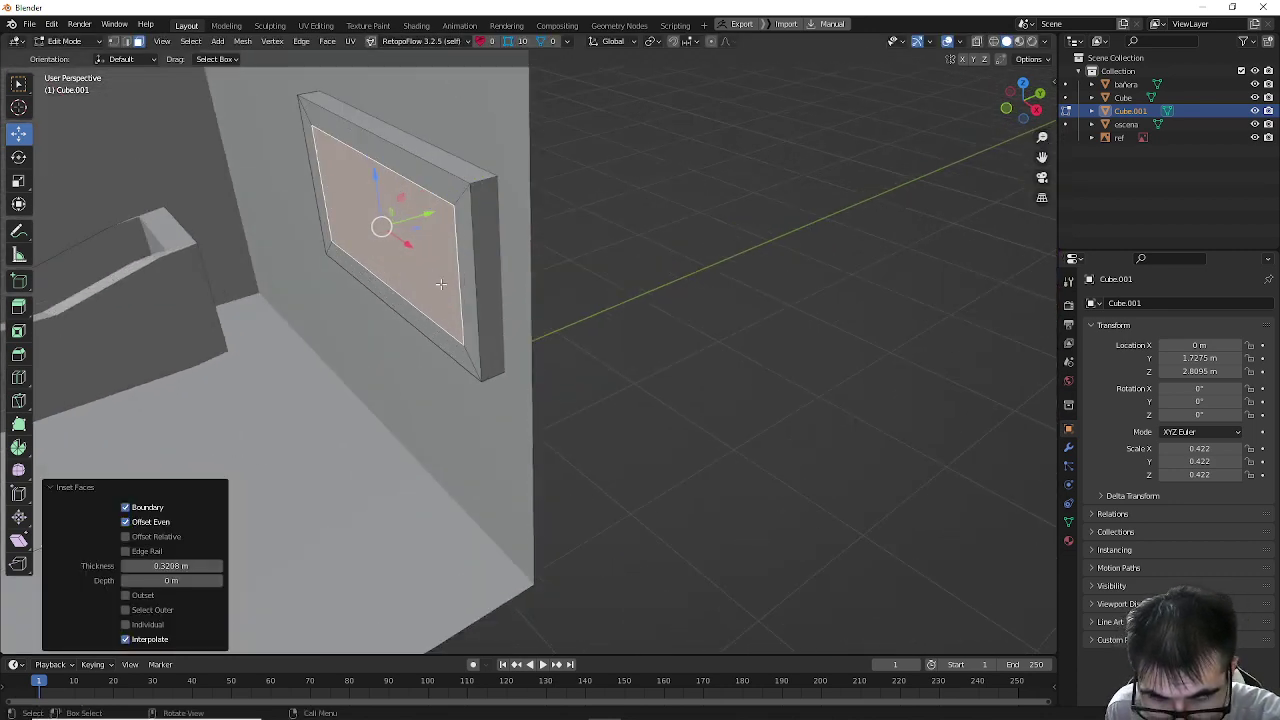
key("ctrl+i")
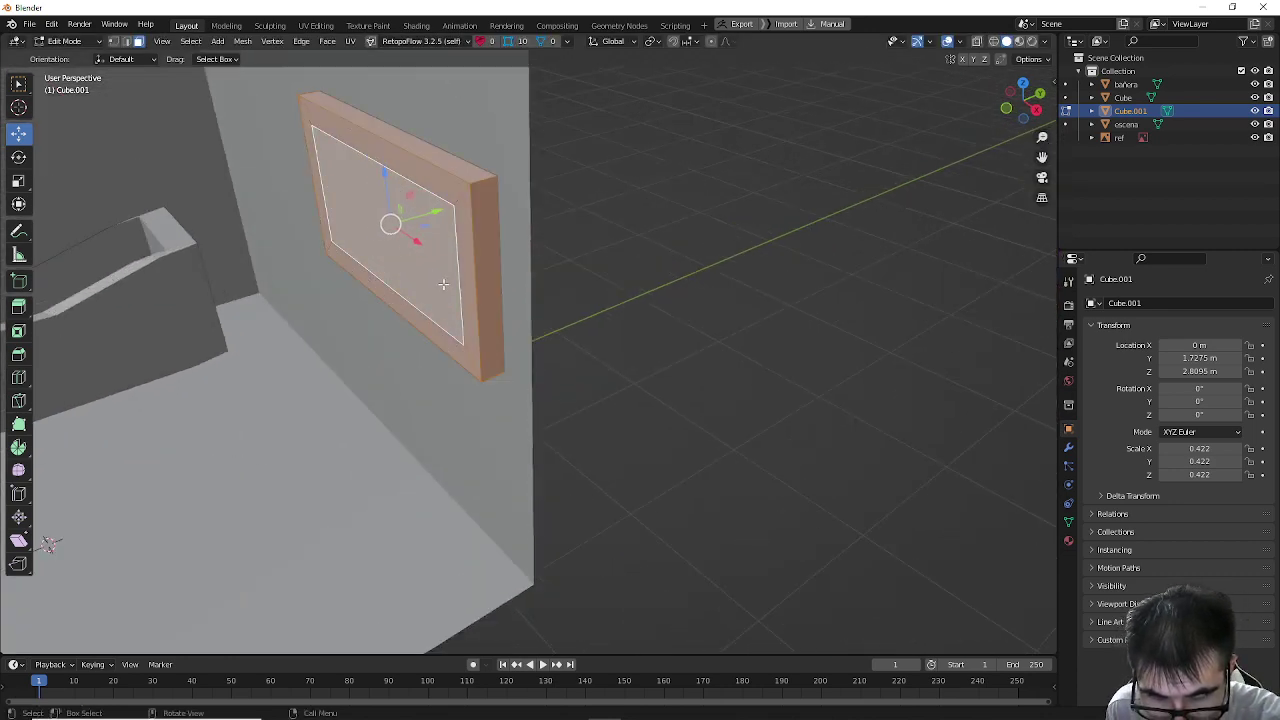
left_click(425, 182)
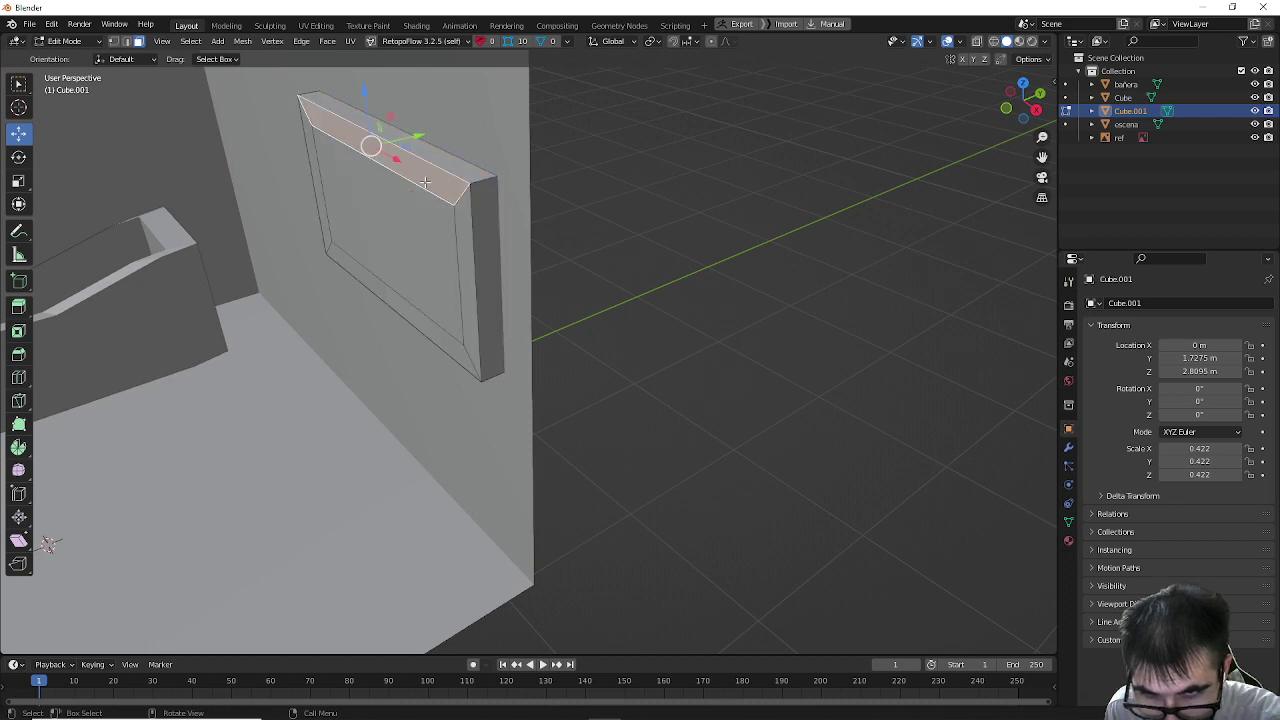
left_click(320, 189, "shift")
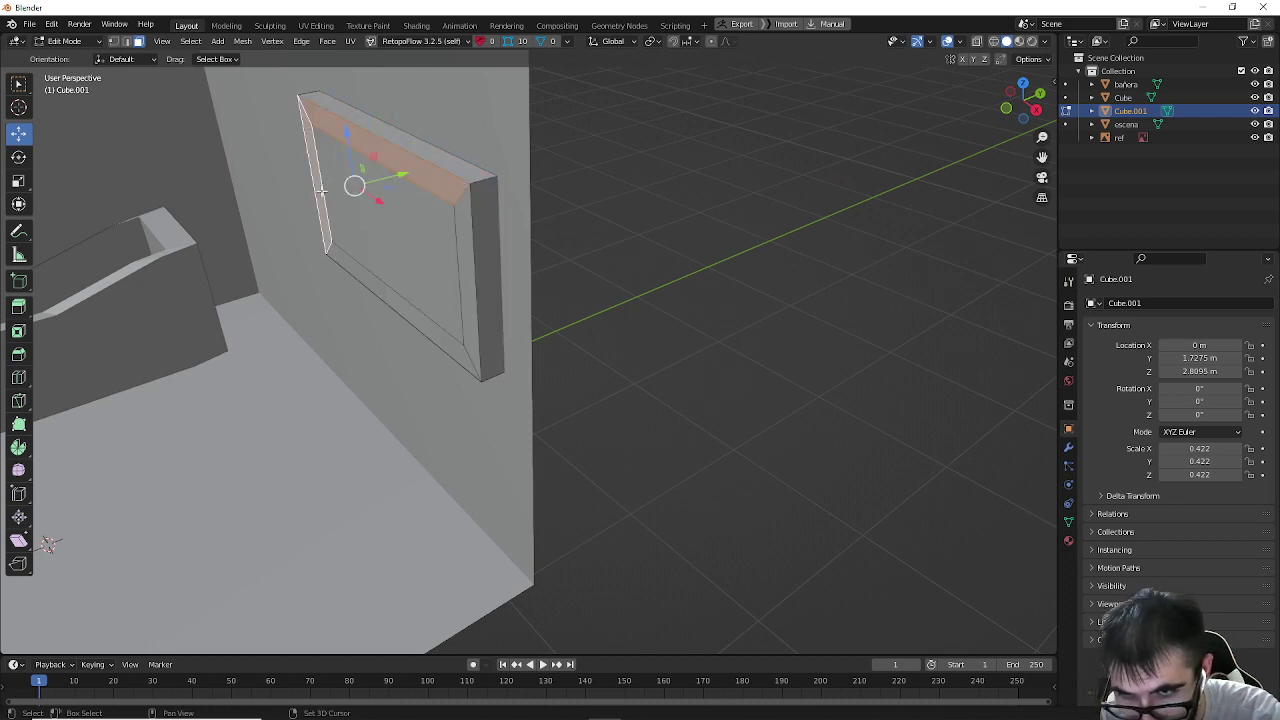
left_click(371, 273, "shift")
left_click(472, 277, "shift")
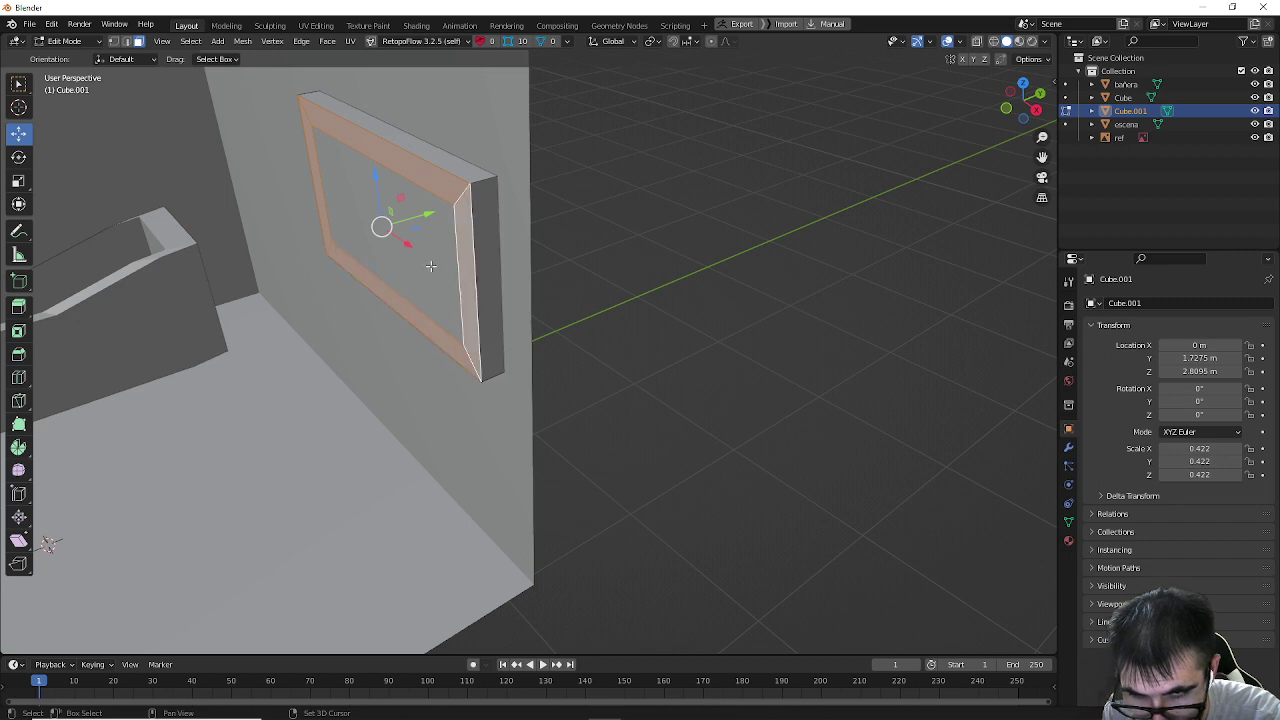
left_click(438, 262, "shift")
left_click_drag(426, 213, 435, 211)
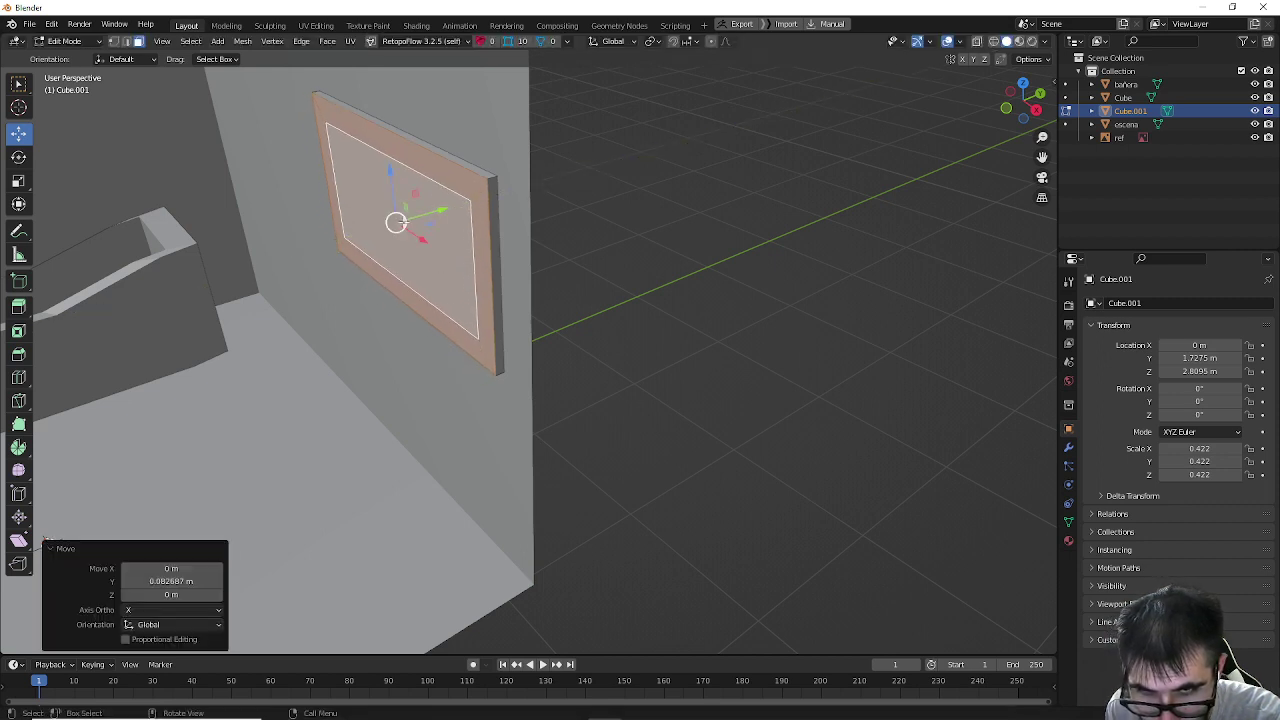
Step: Extrude the mirror's inner face about 0.044 m inward to recess it within the frame, and clear the selection
left_click(741, 384)
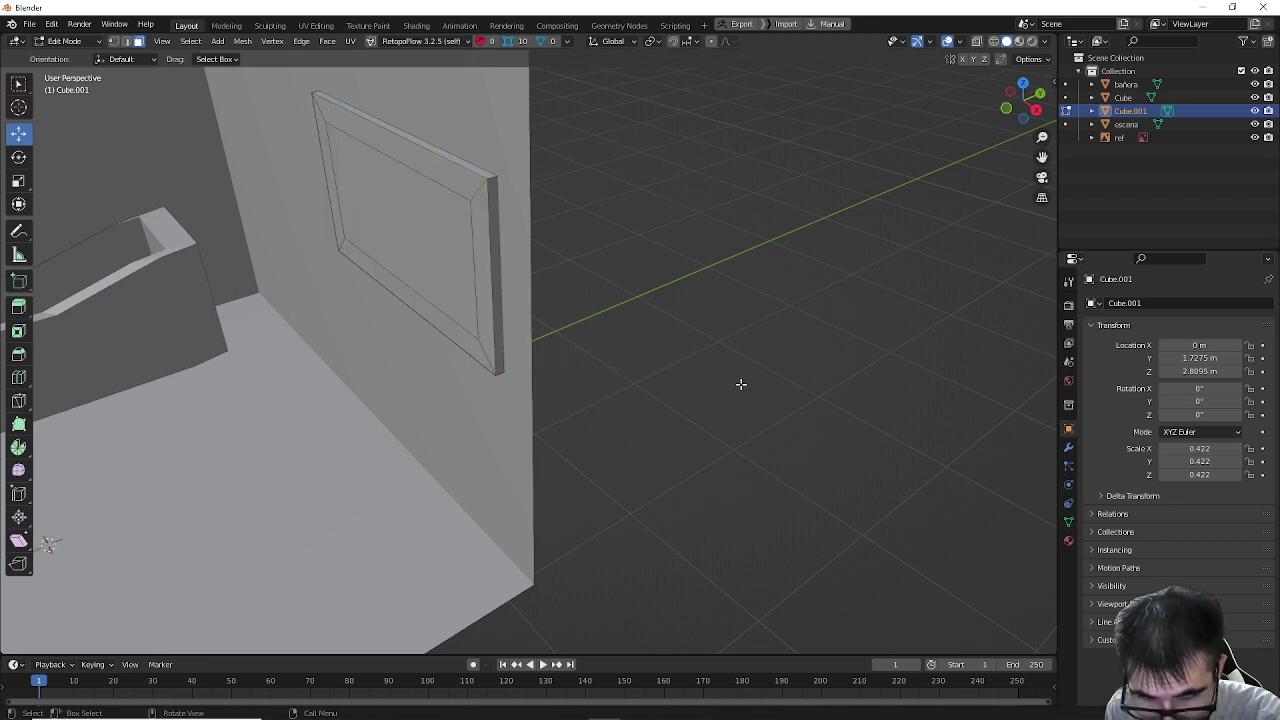
left_click(401, 254)
key("e")
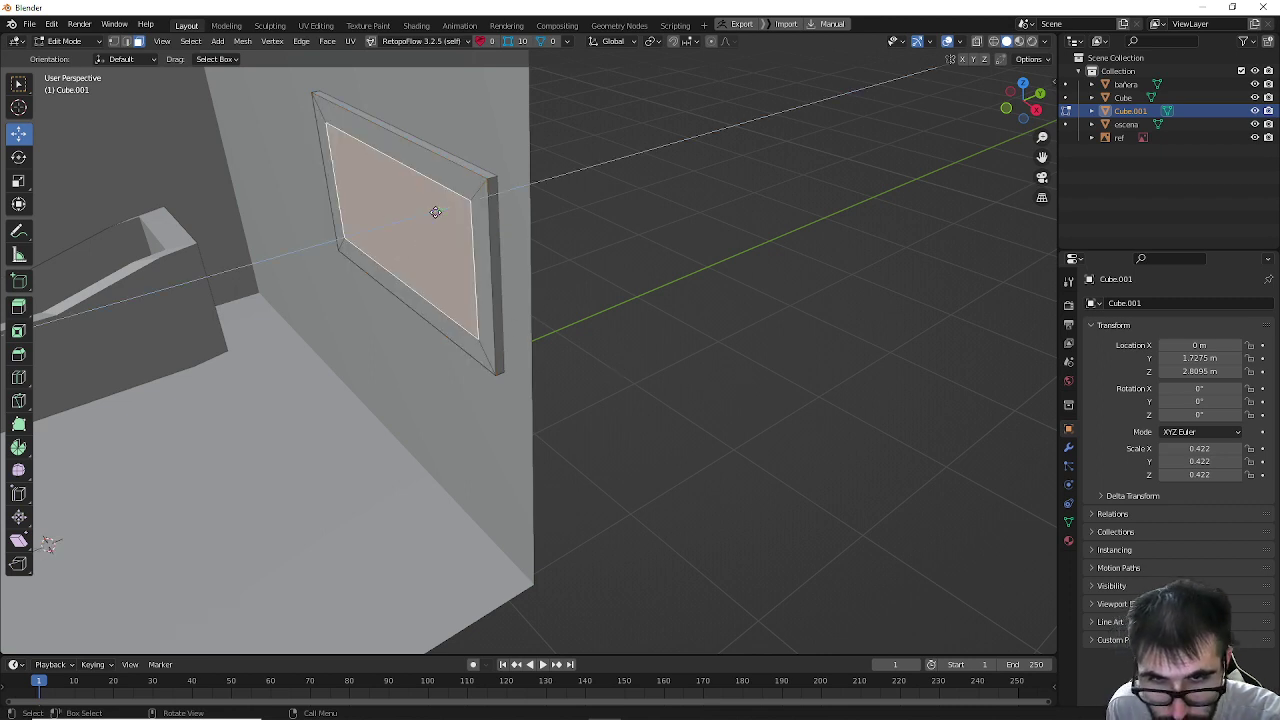
left_click(444, 209)
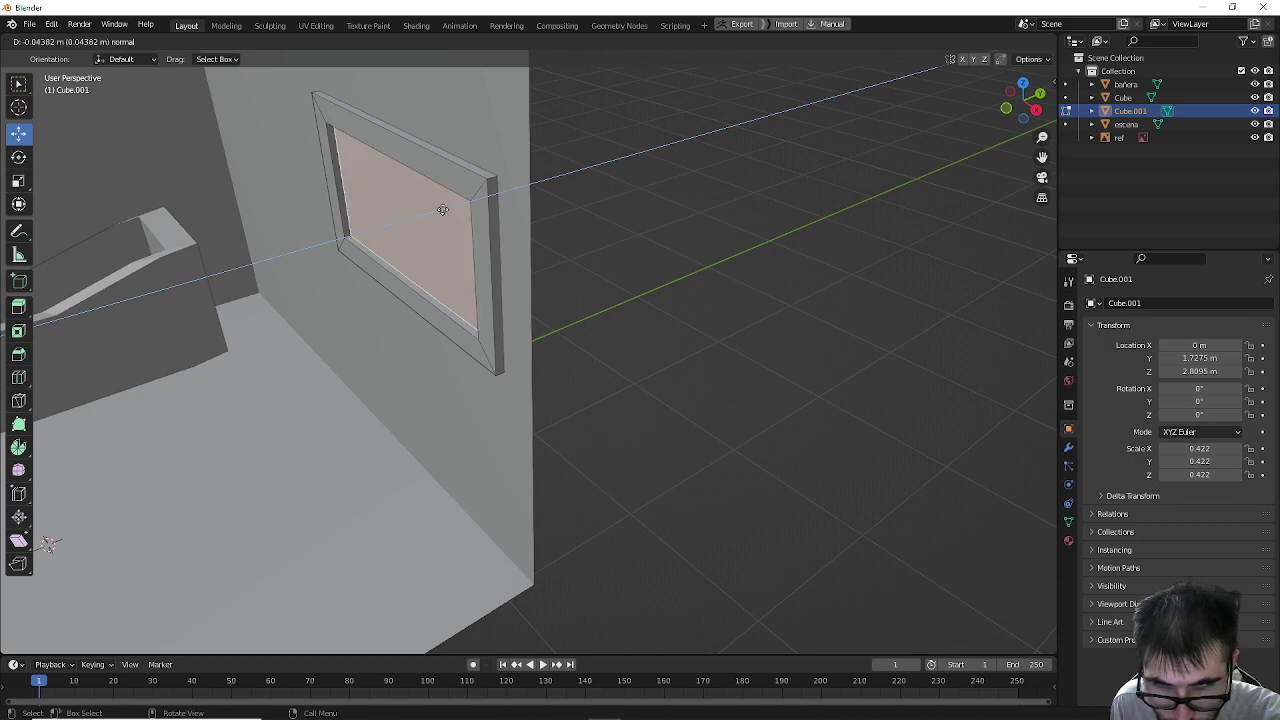
scroll(448, 235, "down", 4)
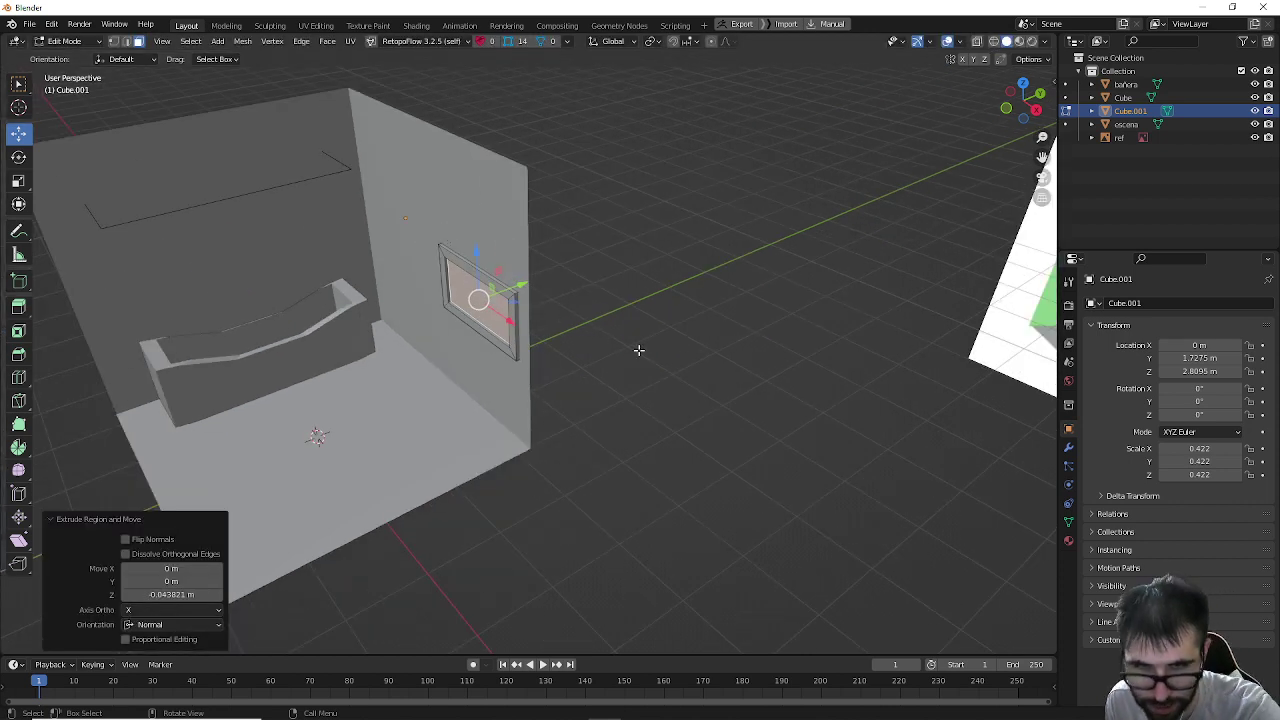
left_click(594, 357)
Step: Duplicate the room's floor face in place, separate the copy into its own object, and return to Object Mode
middle_click_drag(594, 357, 632, 350)
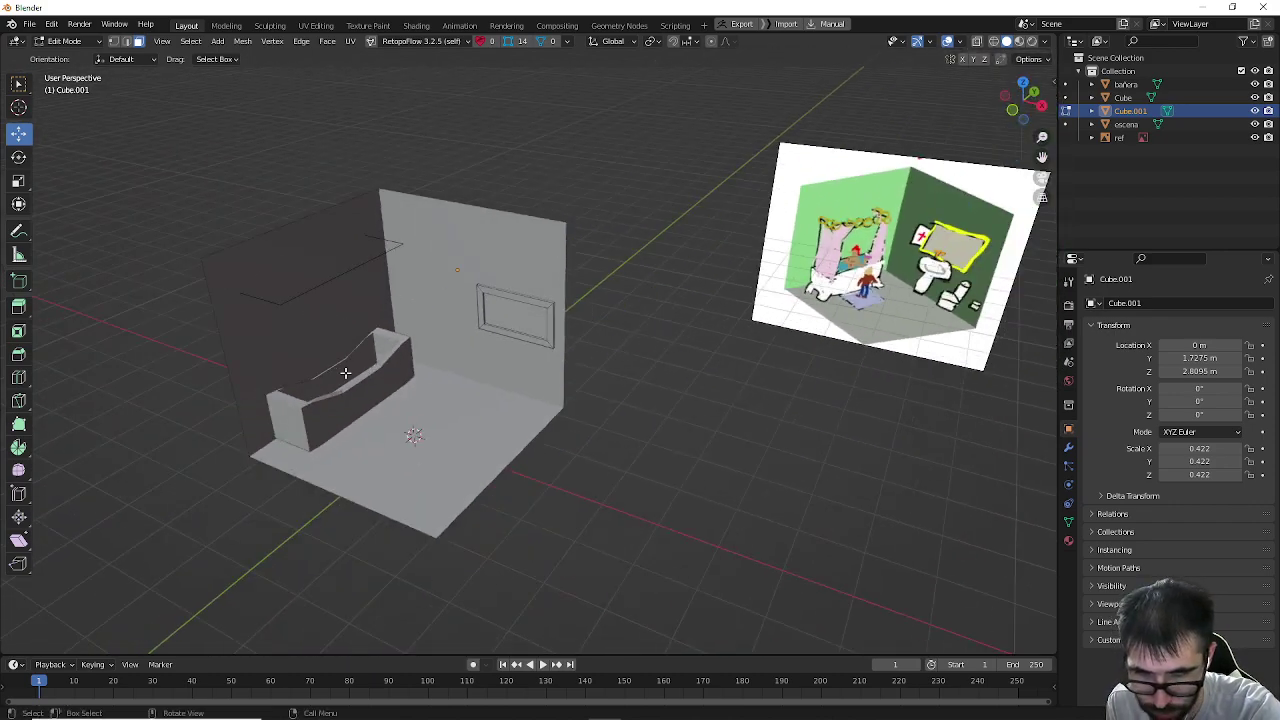
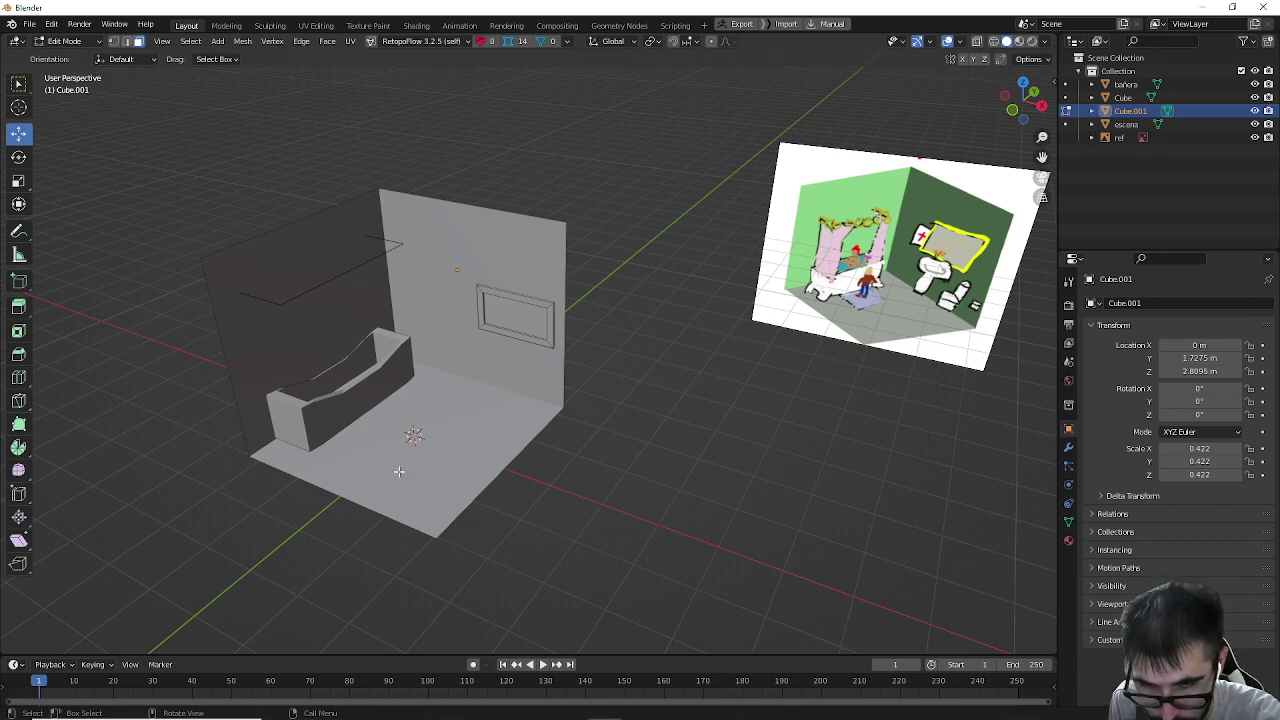
key("l")
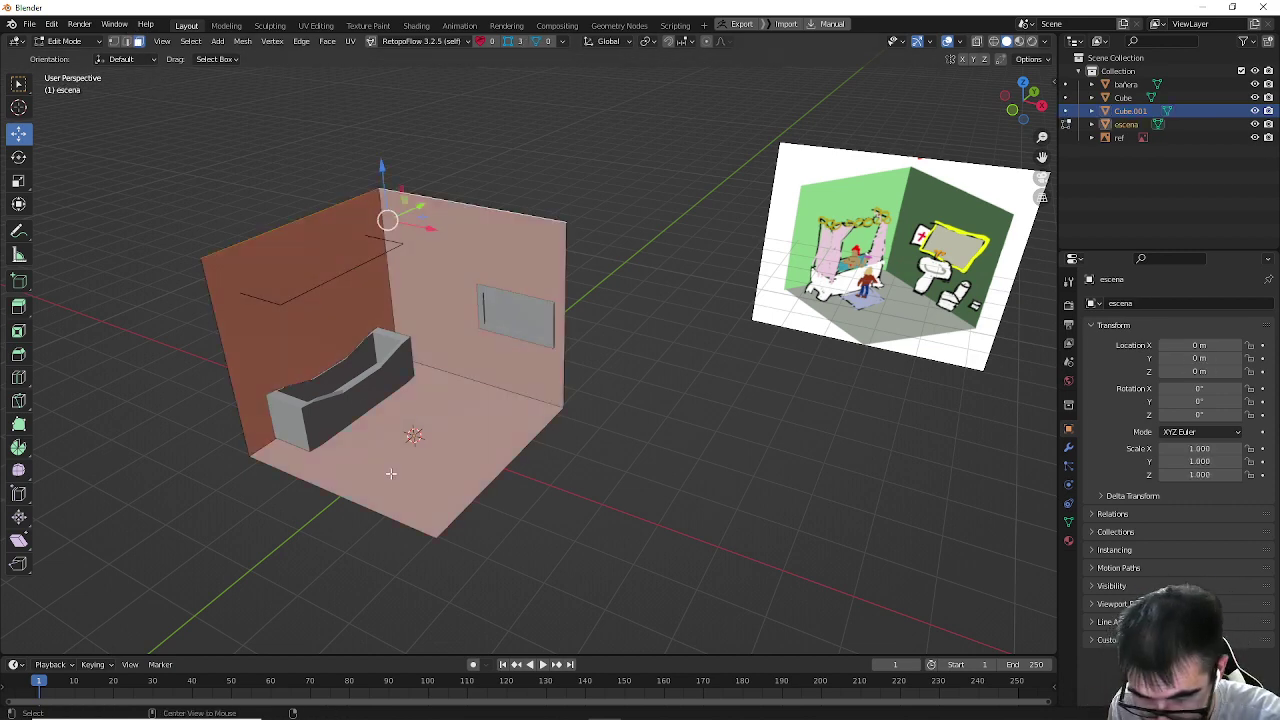
key("alt+a")
left_click(437, 490)
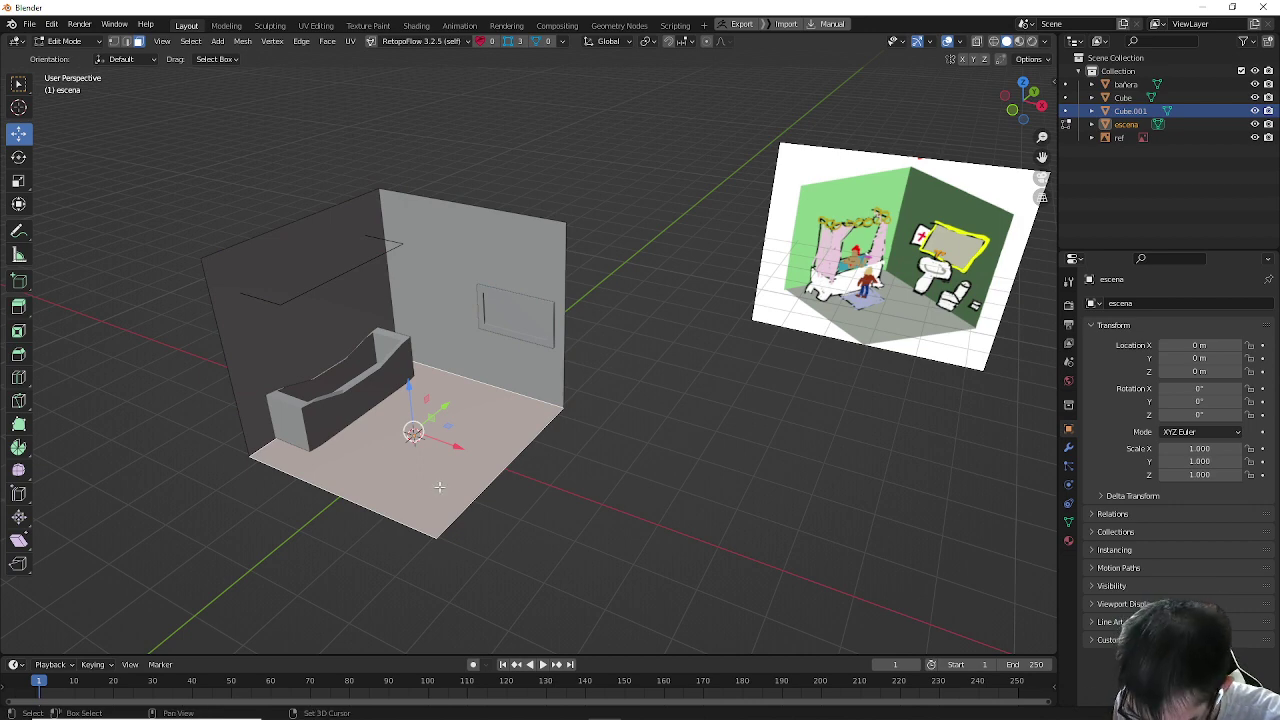
key("shift+d")
right_click(450, 447)
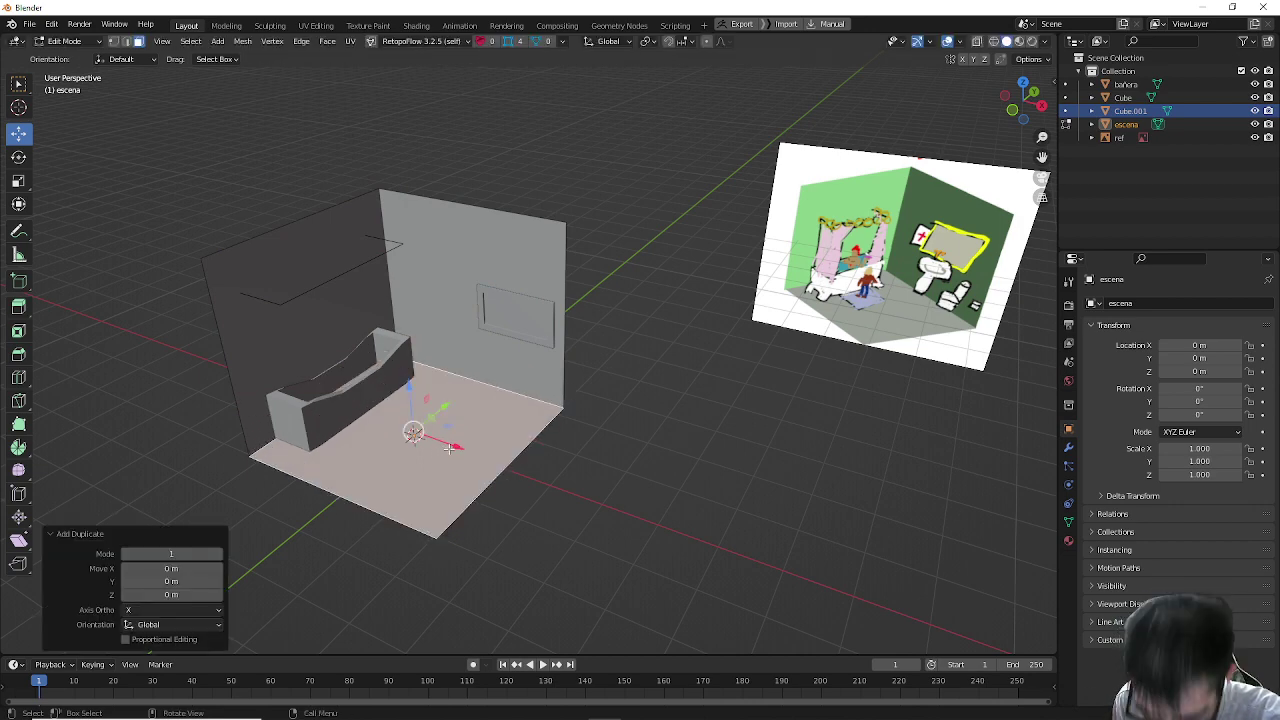
key("p")
left_click(451, 445)
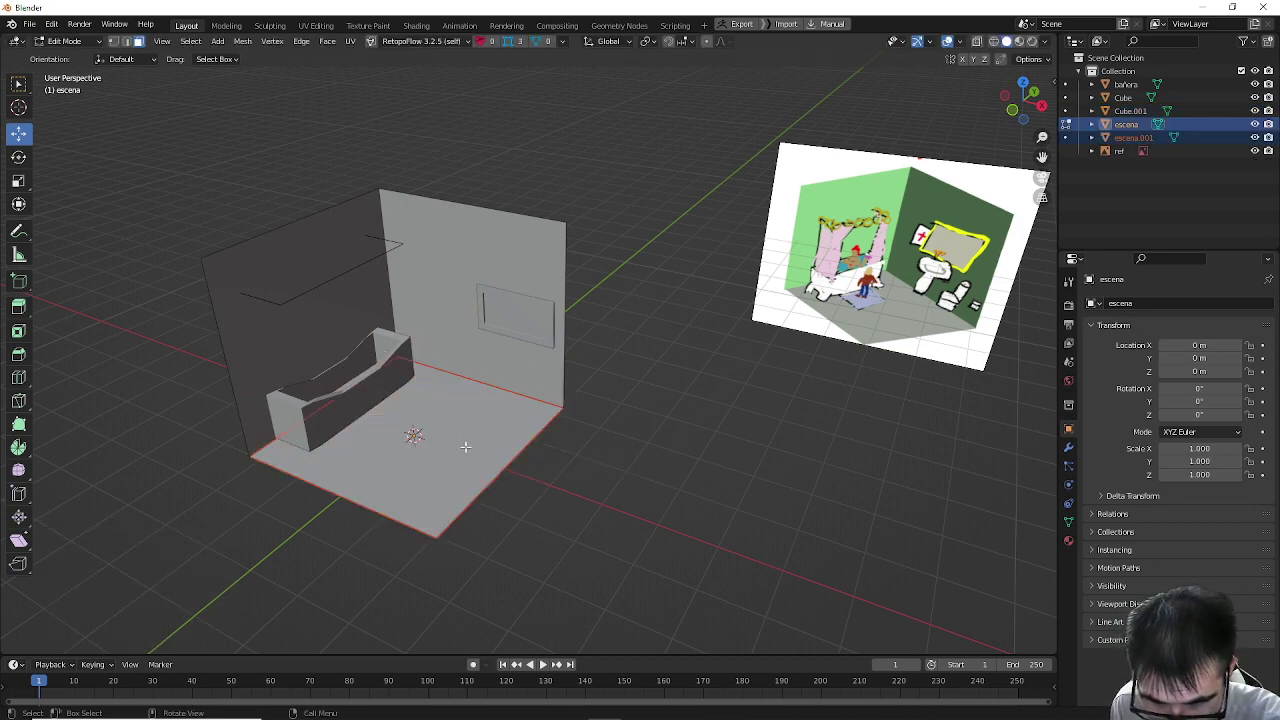
left_click(66, 42)
left_click(73, 57)
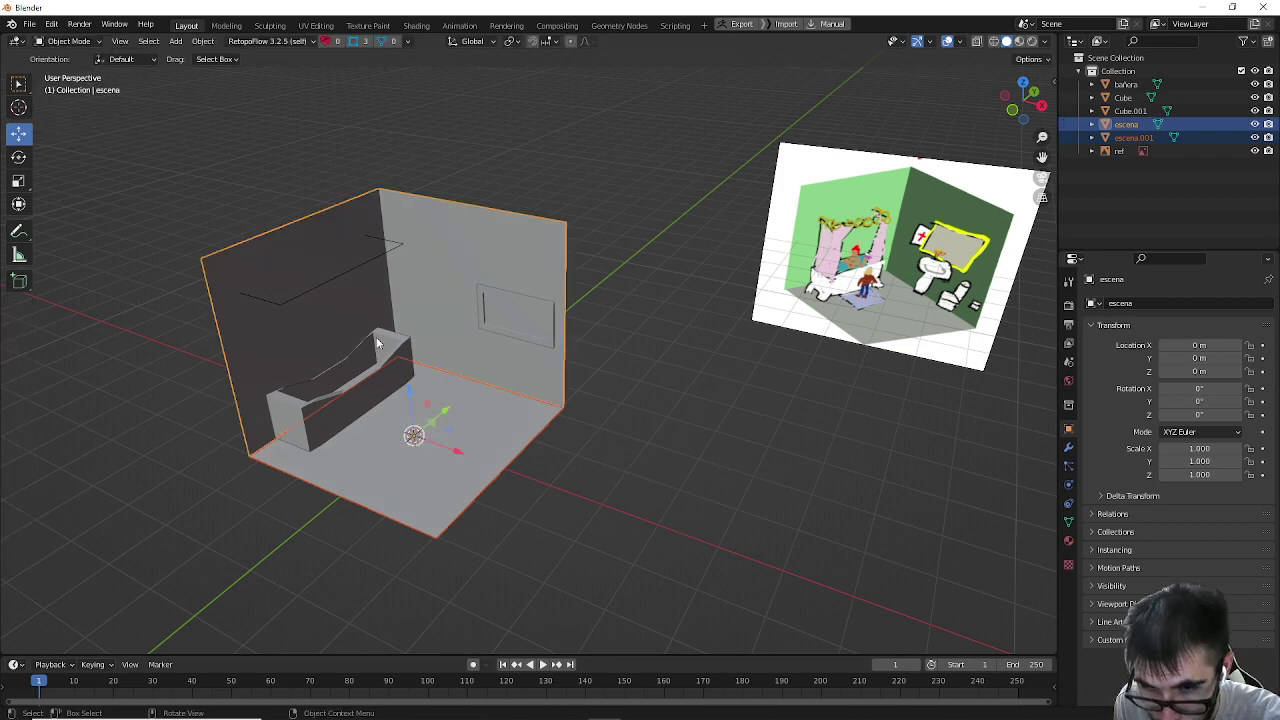
Step: Scale the separated floor copy to 0.236 on X and 0.305 on Y and Z, and move it about -0.80 m along X beside the bathtub
left_click(445, 470)
key("s")
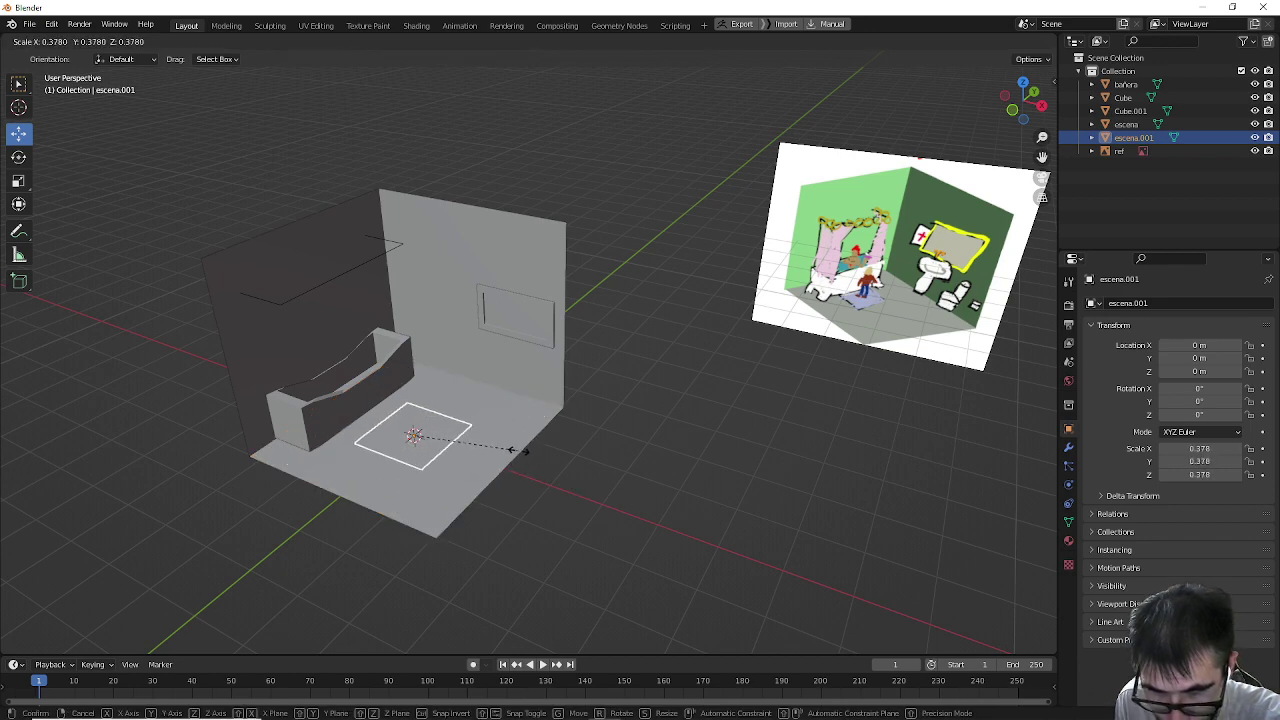
left_click(518, 449)
middle_click_drag(523, 449, 564, 476)
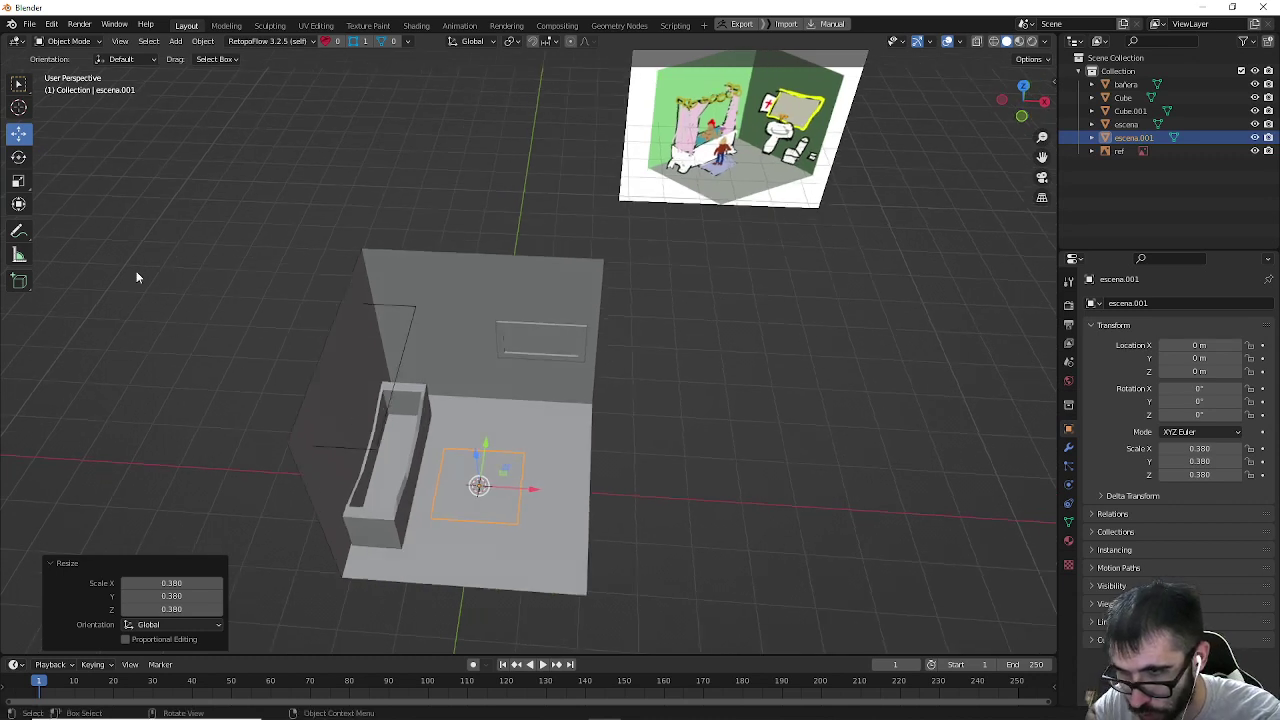
left_click(18, 184)
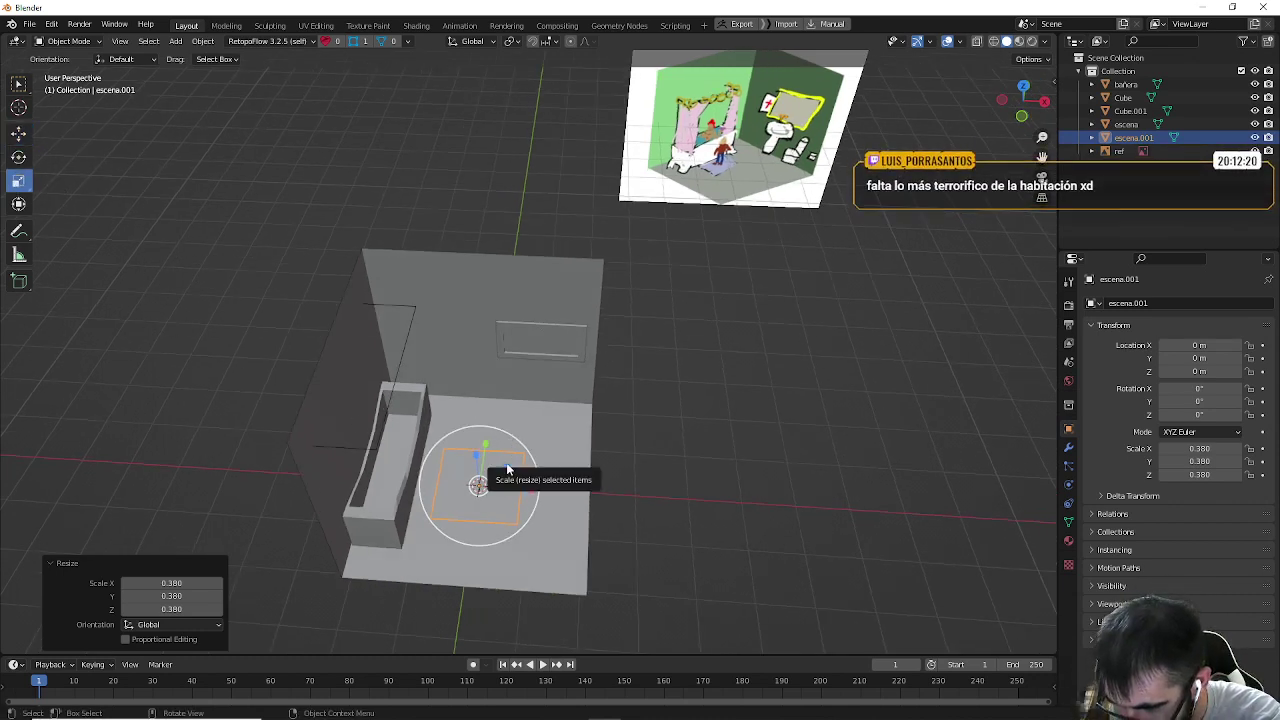
left_click_drag(530, 492, 508, 491)
left_click(18, 133)
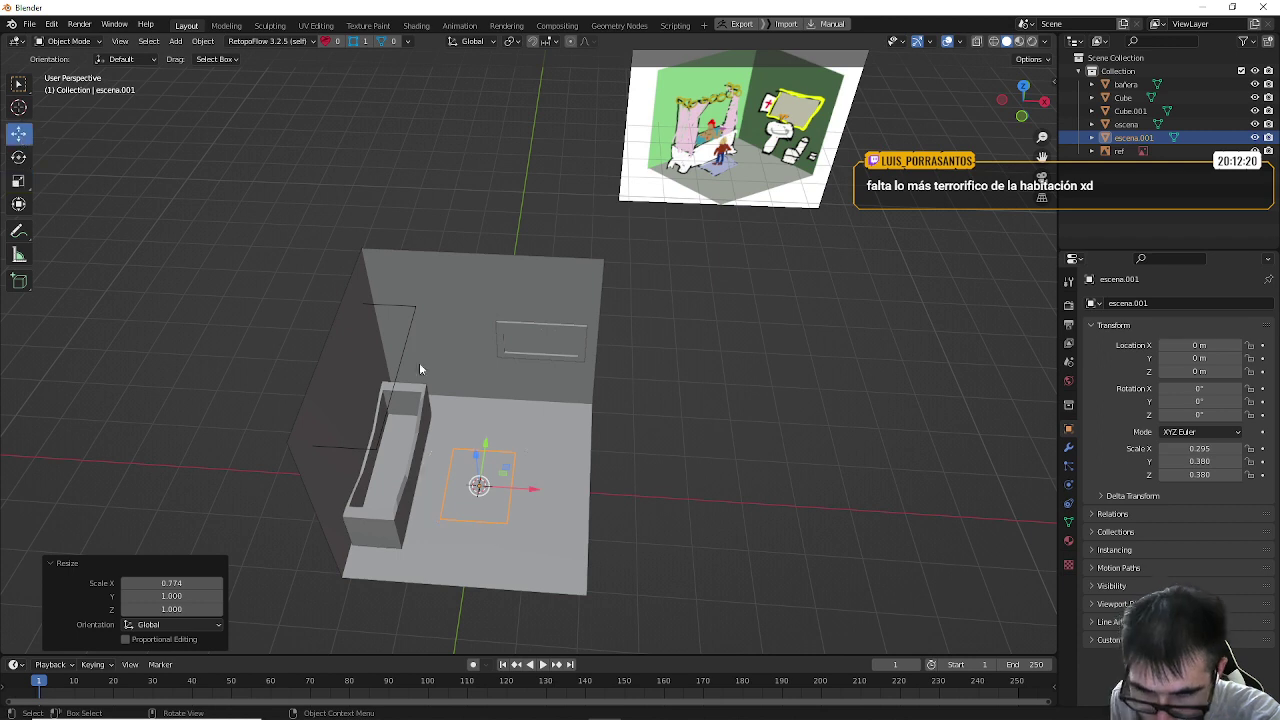
key("s")
left_click(626, 526)
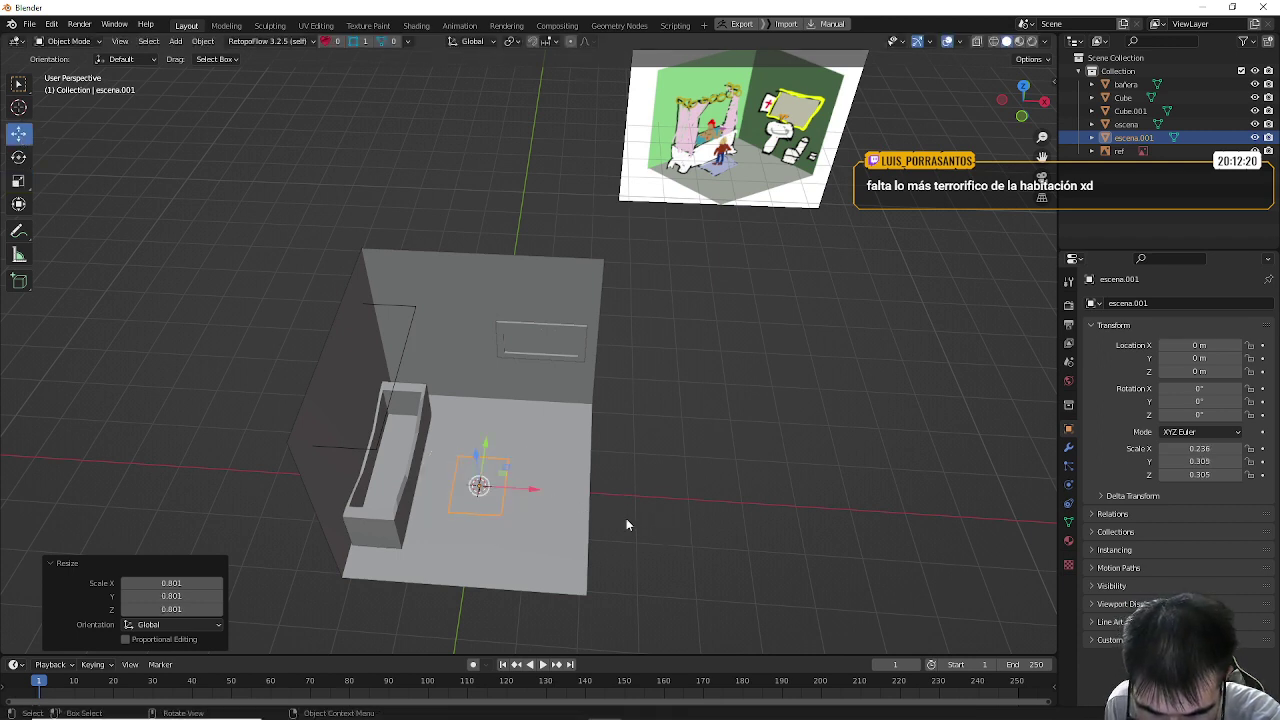
left_click_drag(514, 492, 480, 487)
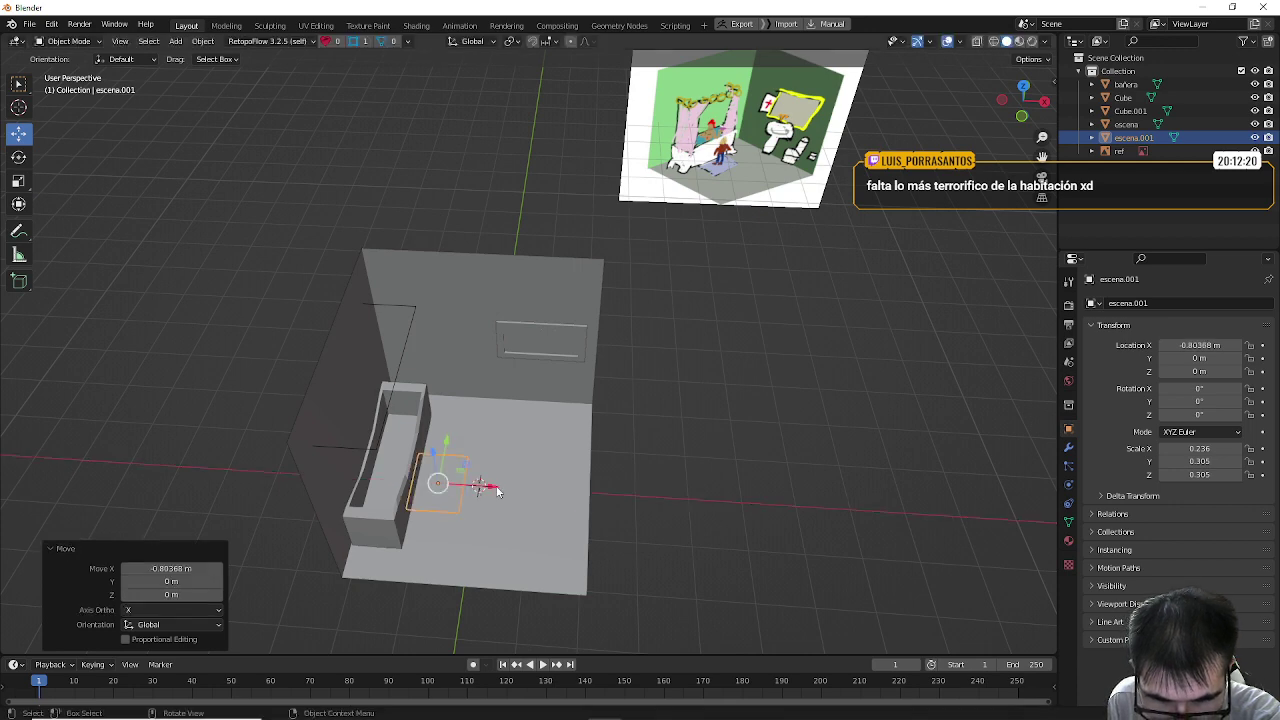
middle_click_drag(480, 487, 440, 460)
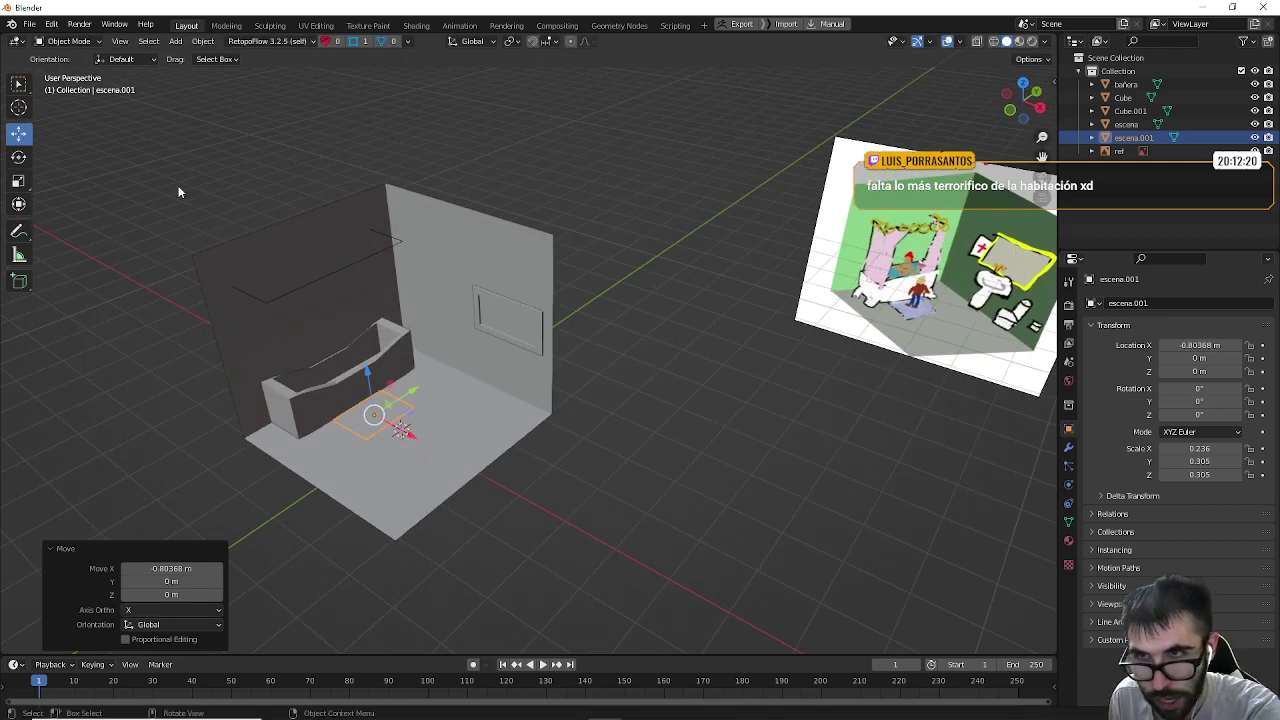
Step: In Edit Mode, raise the rug face about 0.097 m along Z and extrude it upward about 0.043 m for thickness
scroll(205, 280, "up", 5)
middle_click_drag(303, 334, 549, 309)
left_click(68, 41)
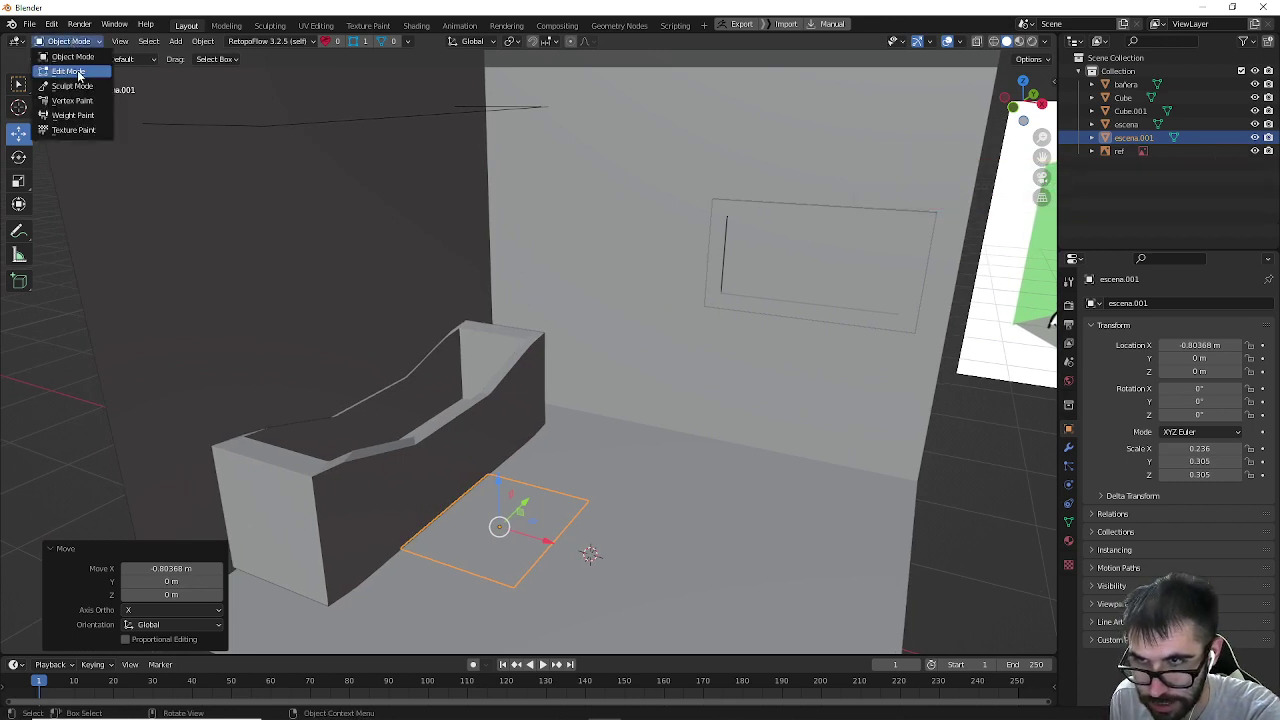
left_click(72, 71)
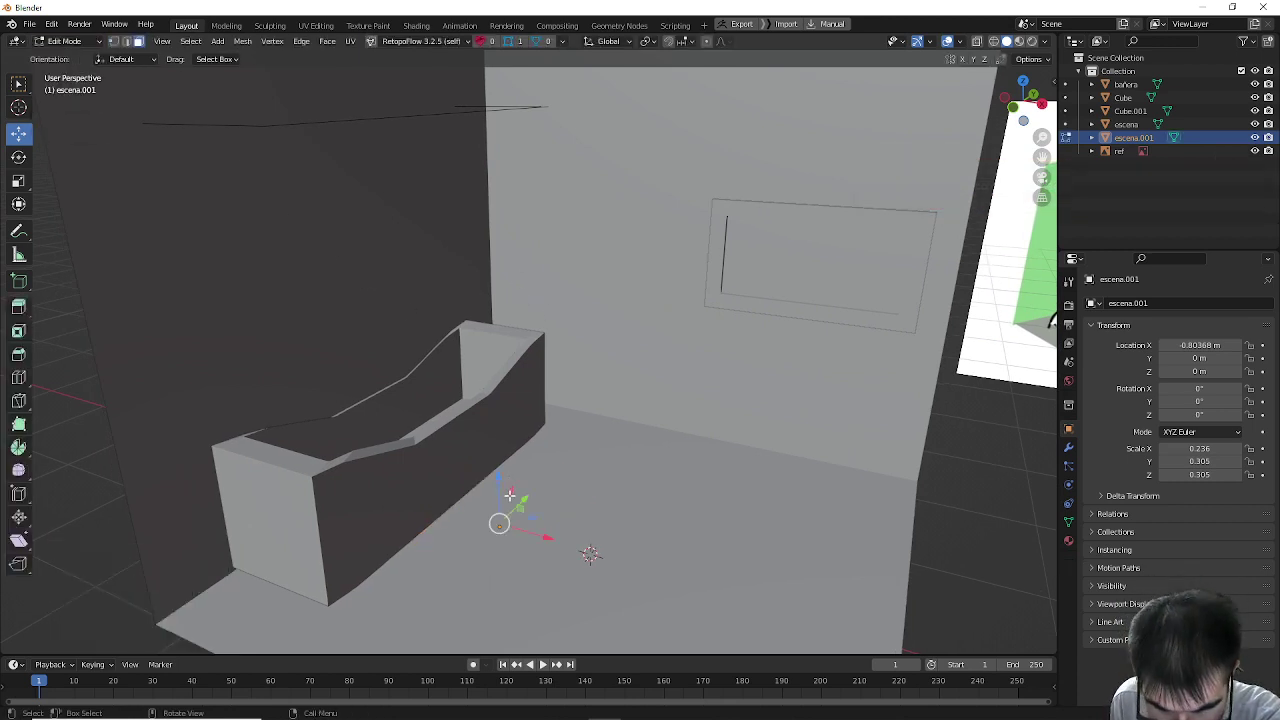
left_click(502, 497)
left_click_drag(499, 486, 488, 476)
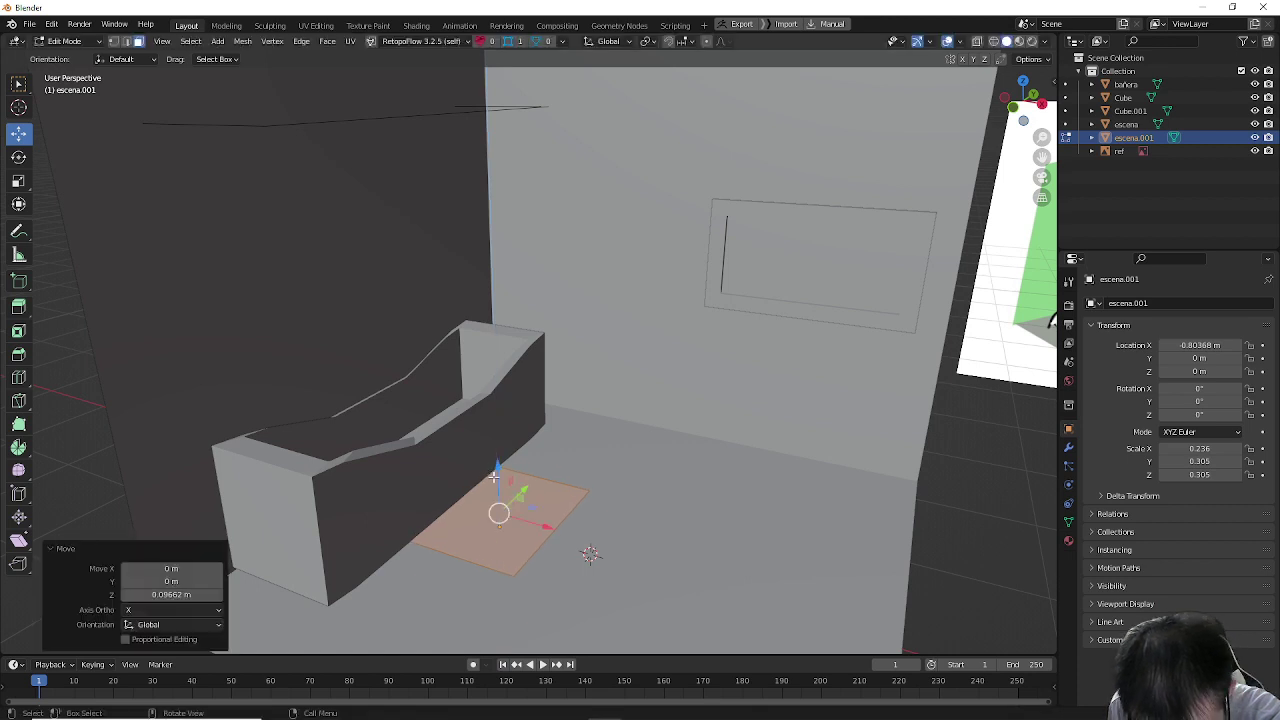
key("e")
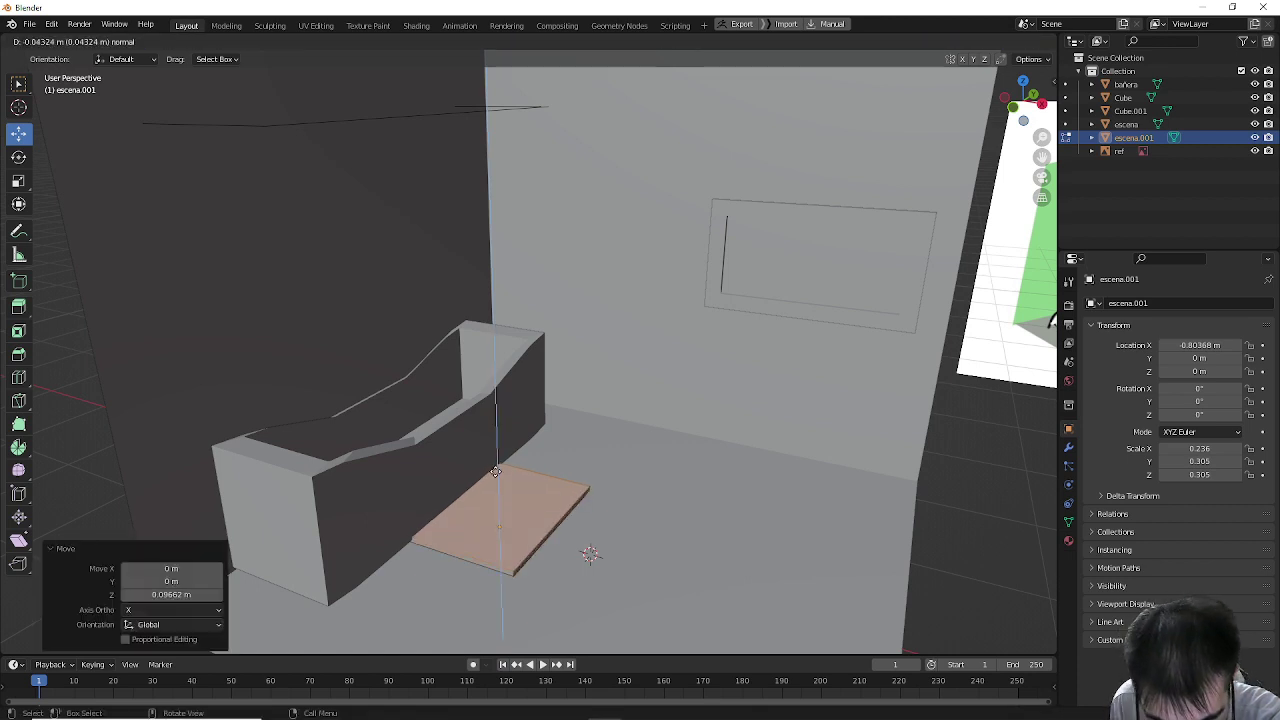
left_click(495, 472)
scroll(540, 438, "down", 5)
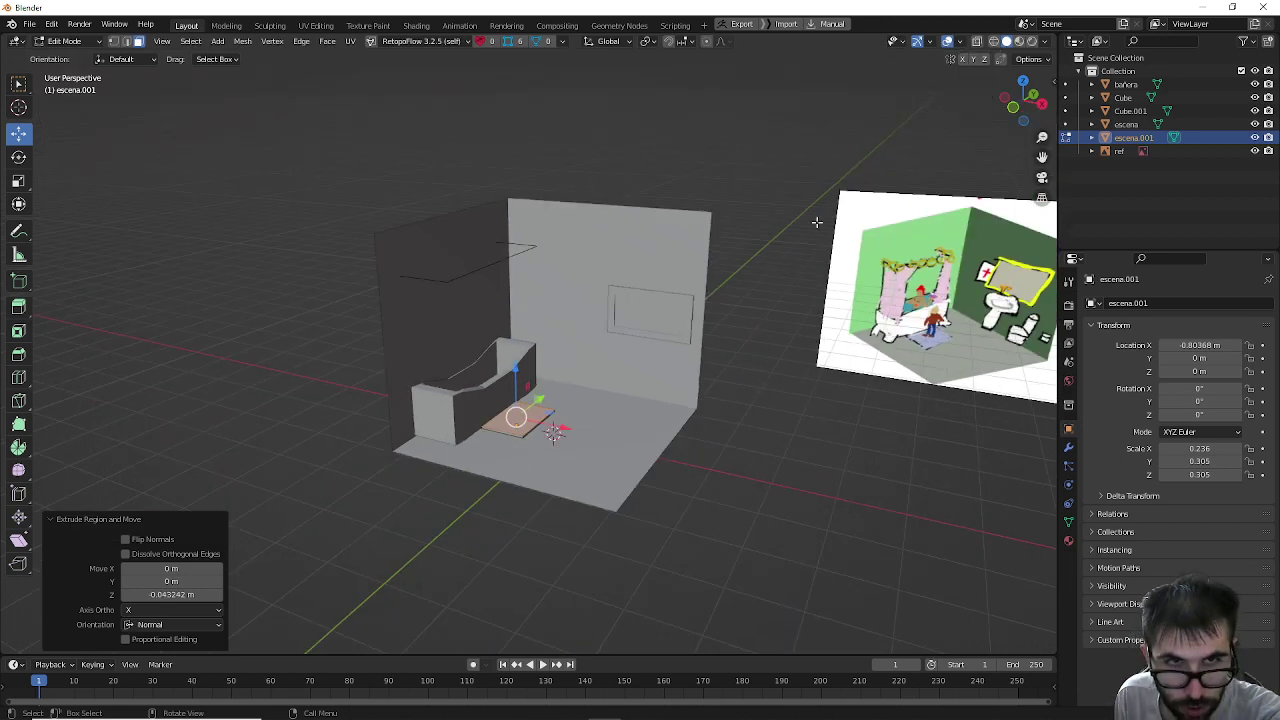
Step: Enable the Face Orientation overlay and flip the normals of all the room's wall and floor faces
left_click(959, 41)
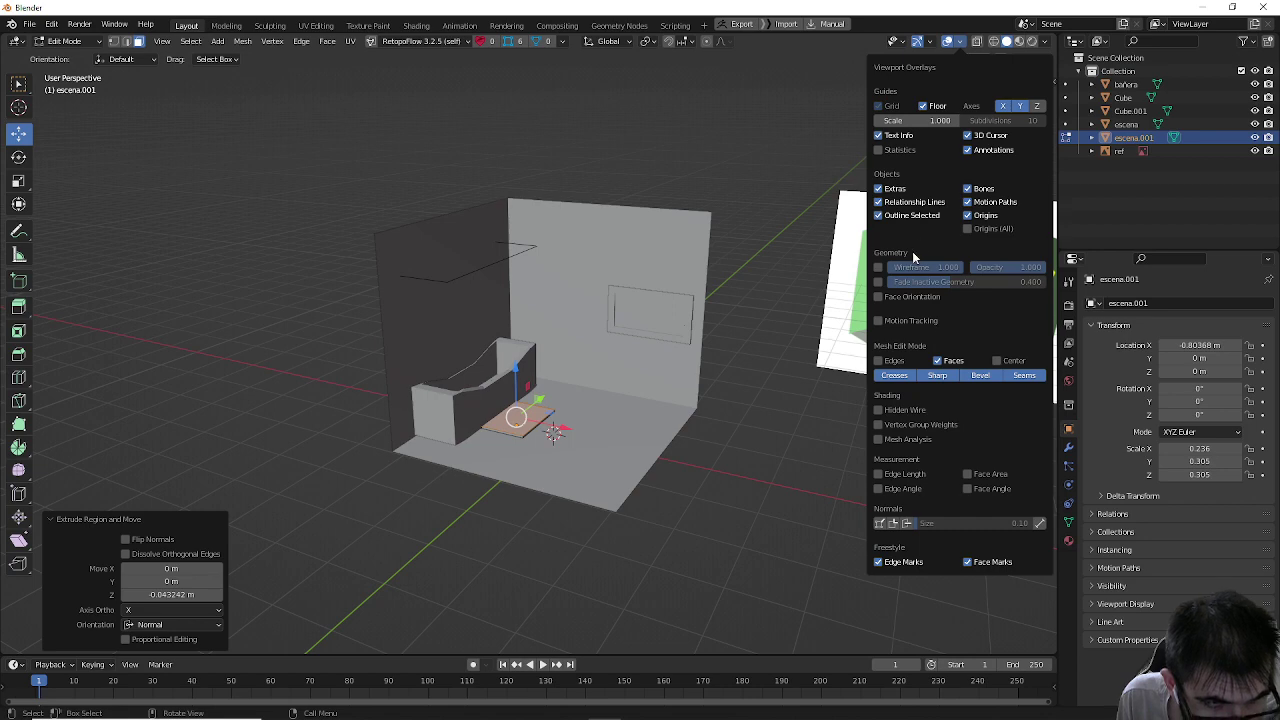
left_click(880, 297)
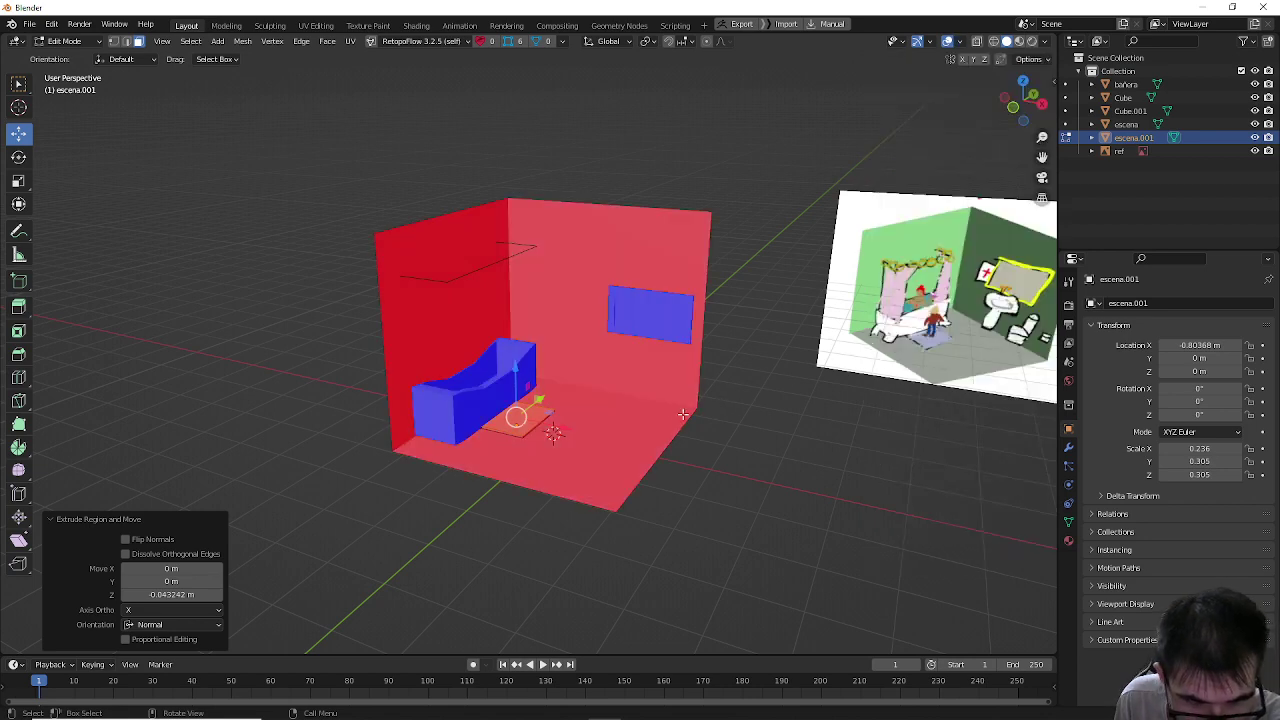
left_click(626, 428)
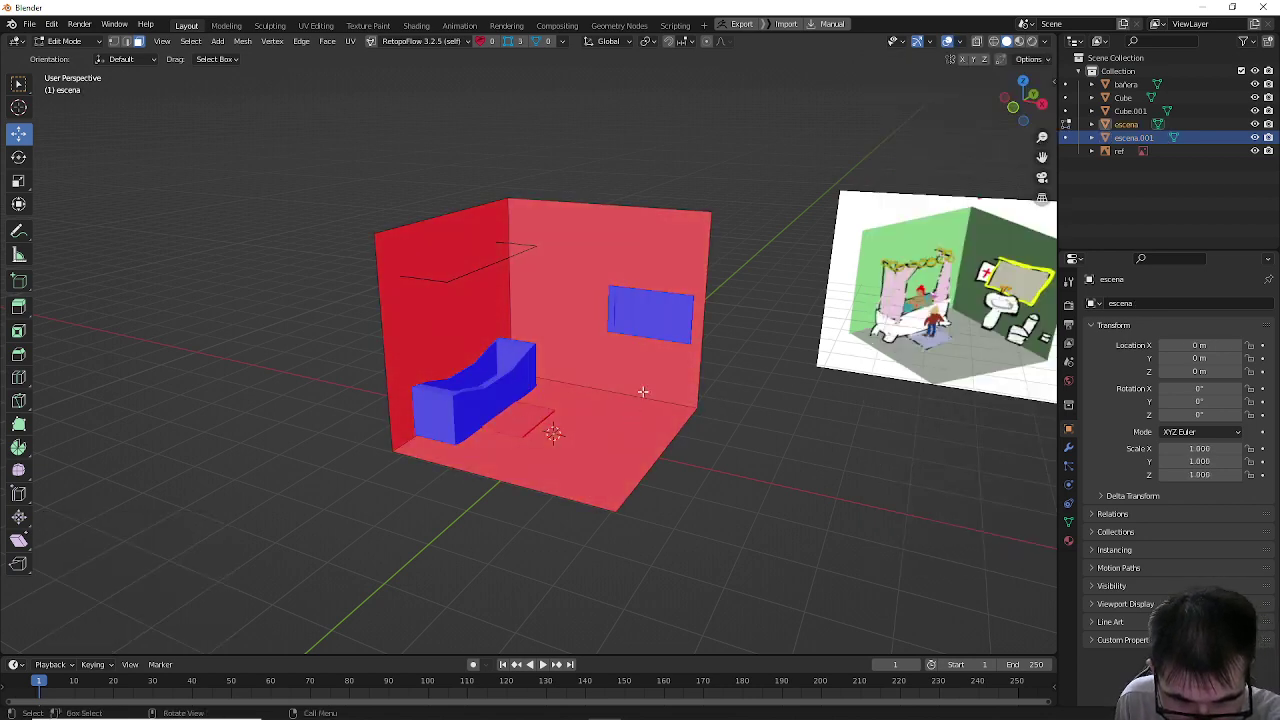
left_click(648, 386)
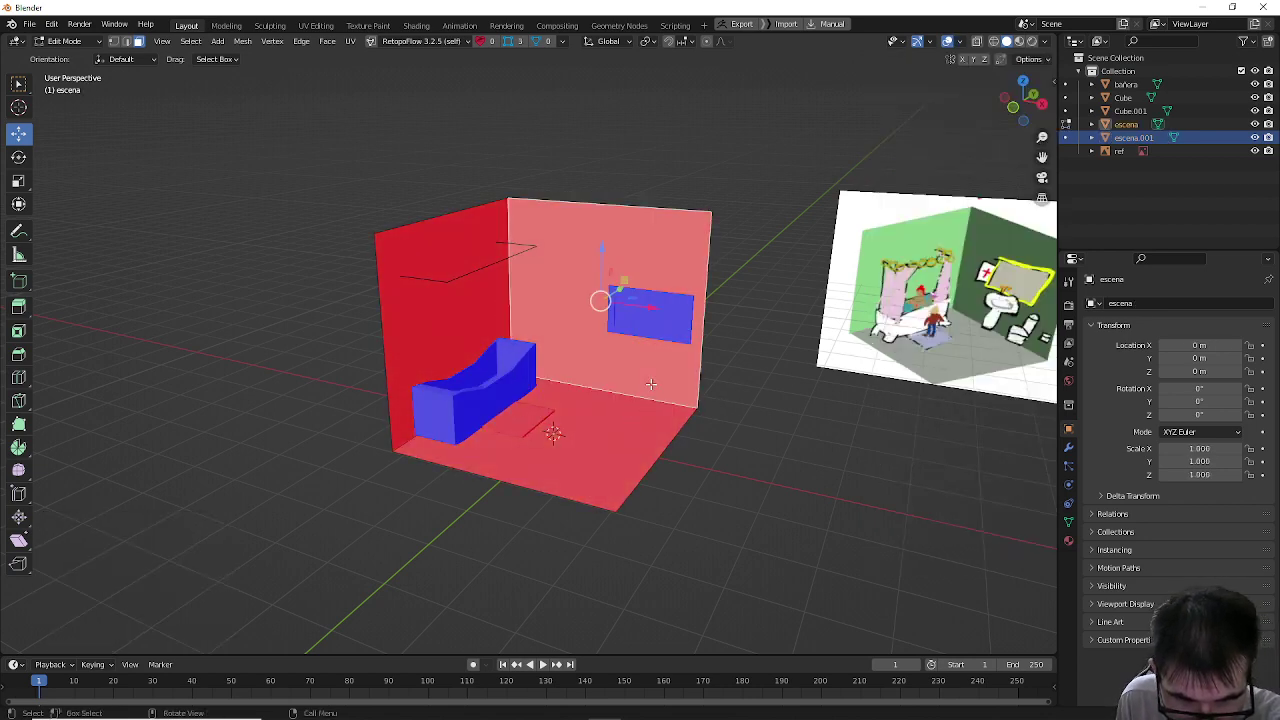
key("a")
right_click(628, 452)
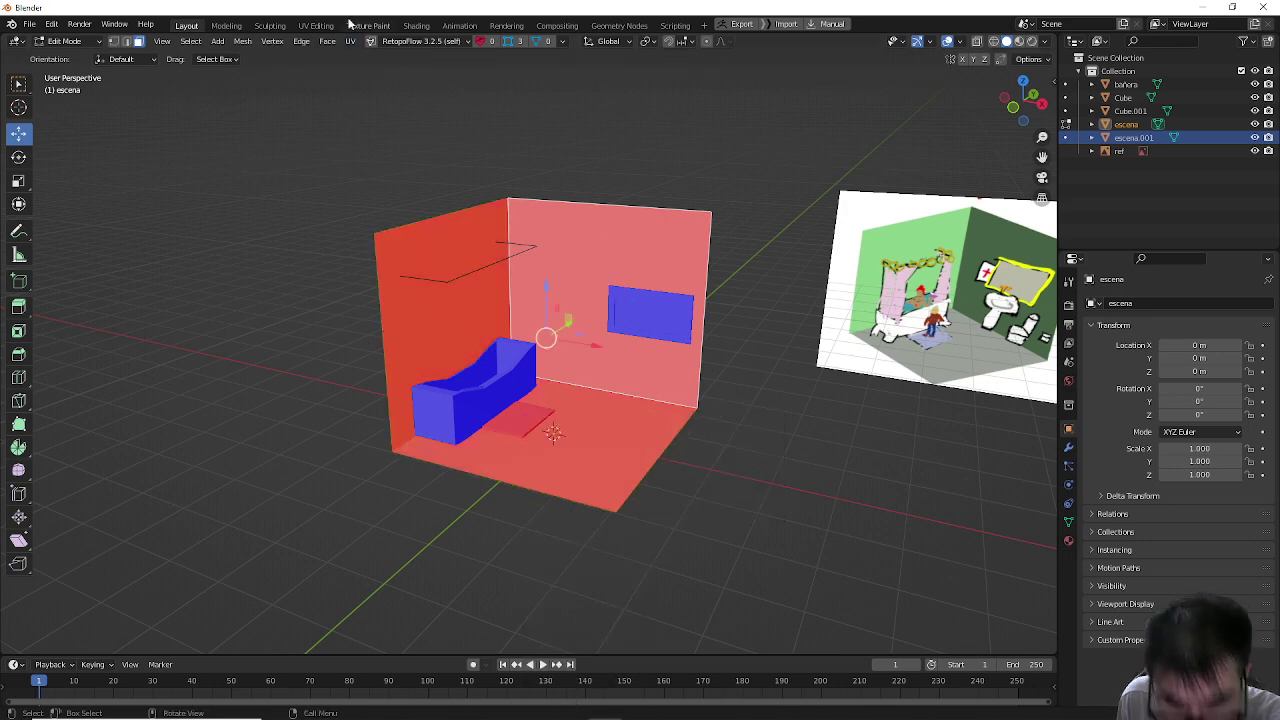
left_click(243, 41)
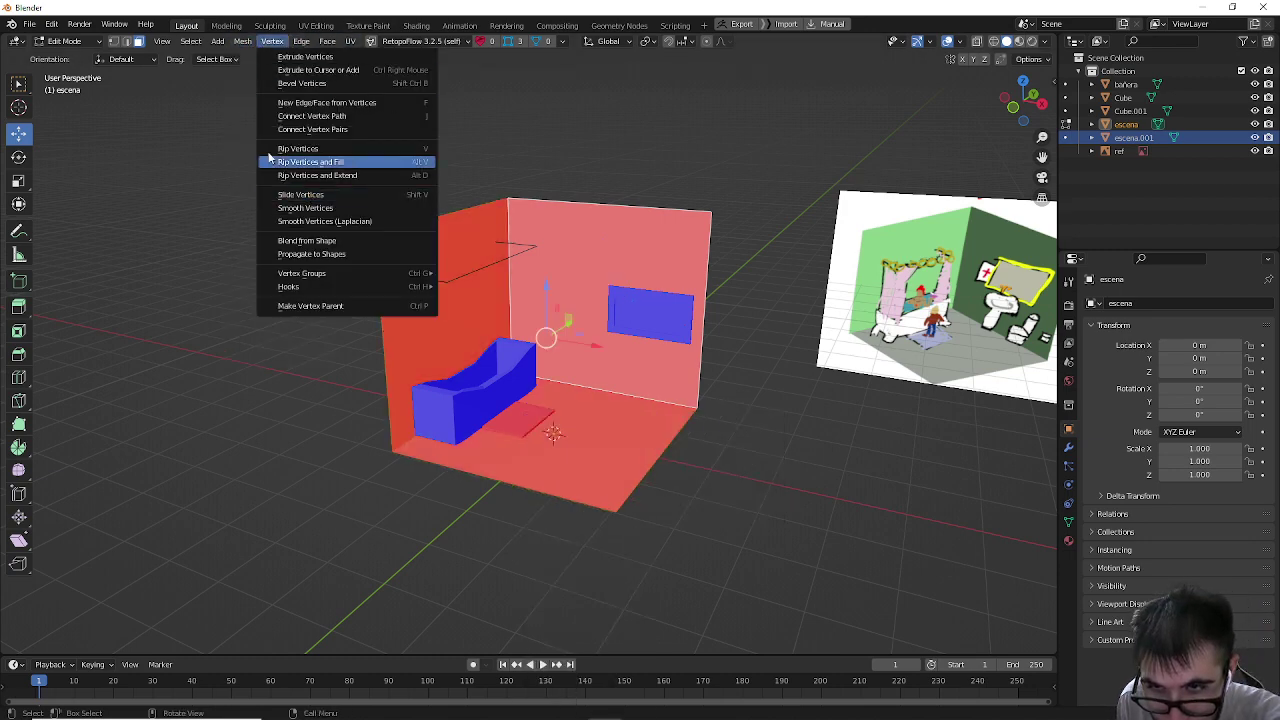
left_click(243, 41)
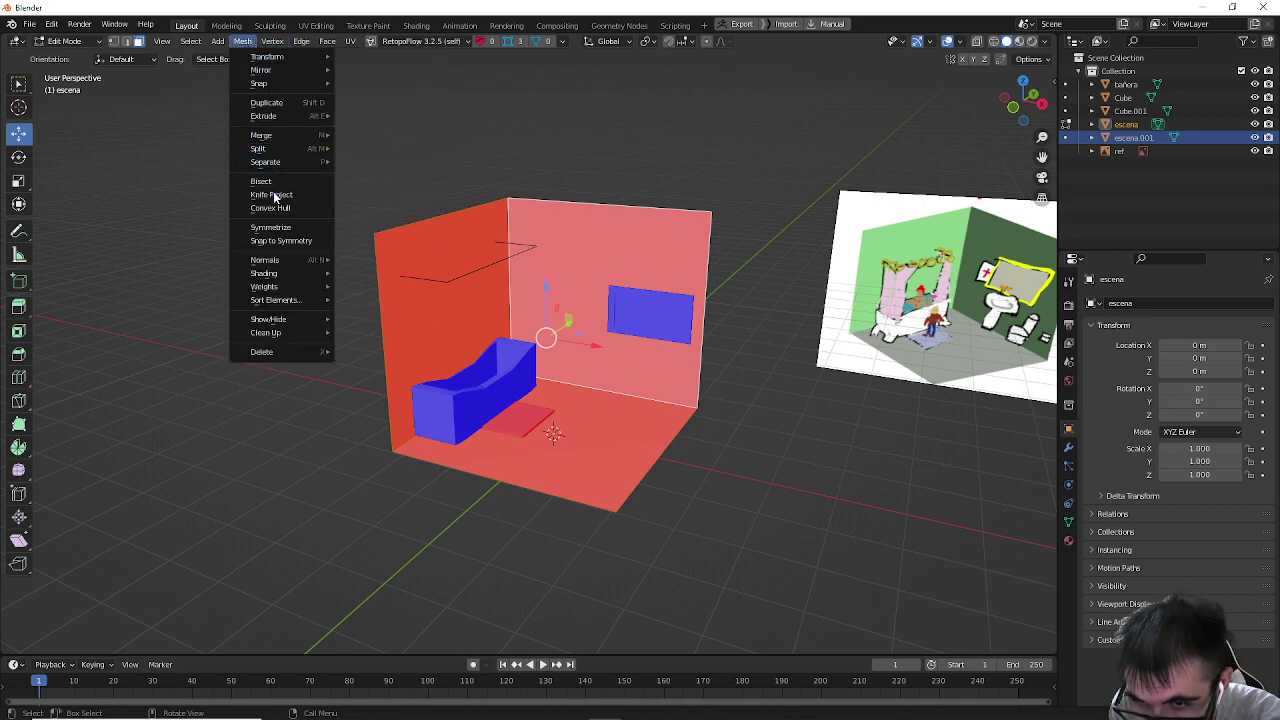
mouse_move(284, 264)
left_click(378, 261)
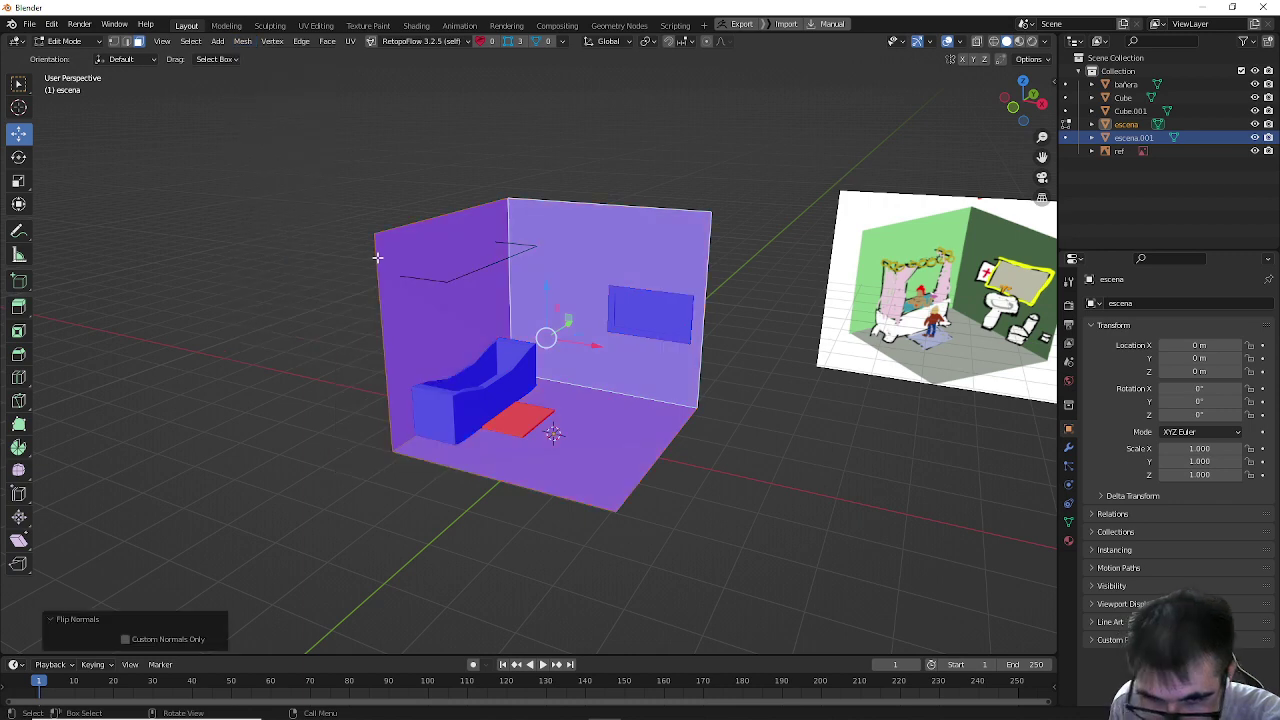
Step: Flip the normals of all the rug's faces, return to Object Mode and clear the selection
left_click(517, 428)
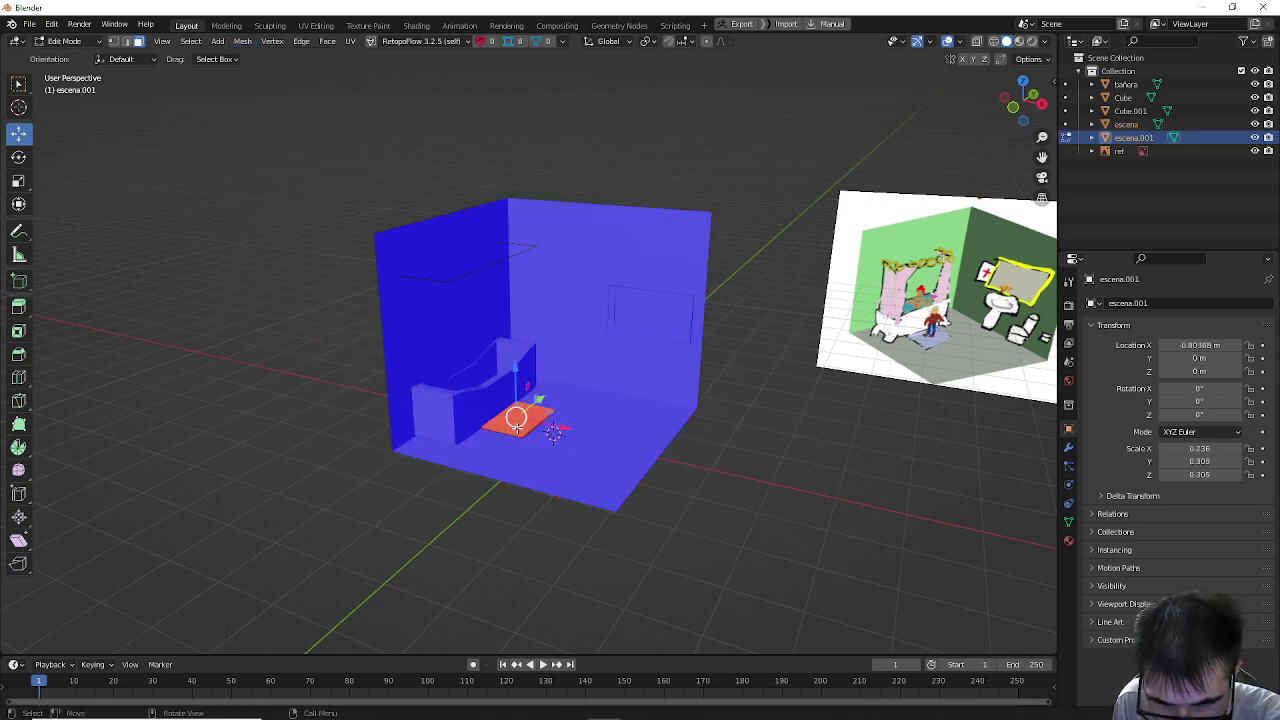
left_click(243, 41)
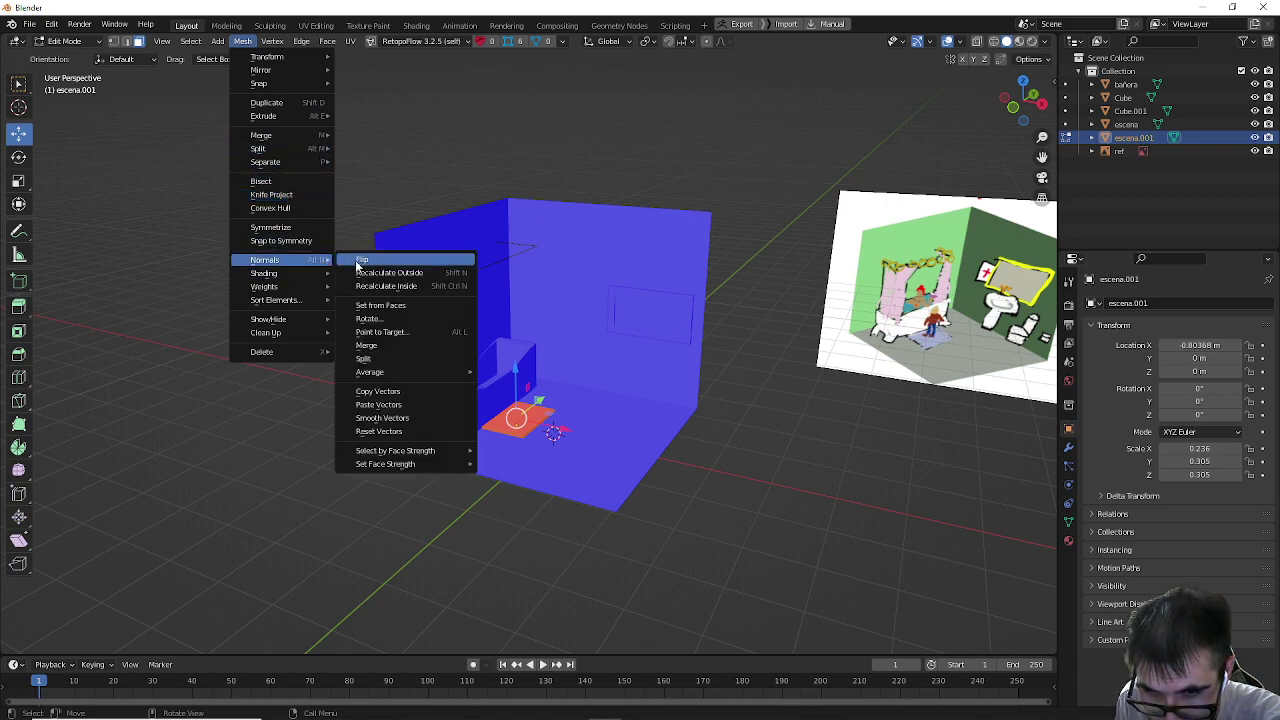
left_click(355, 261)
left_click(701, 410)
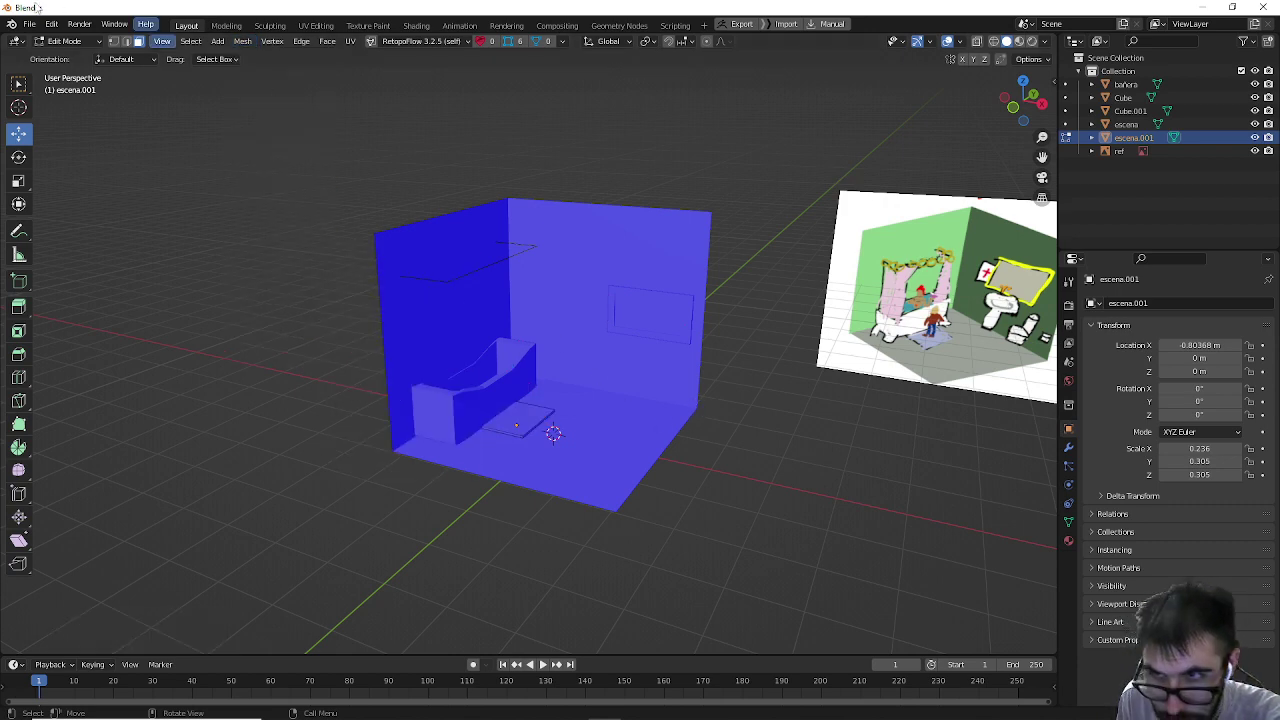
left_click(64, 44)
left_click(70, 56)
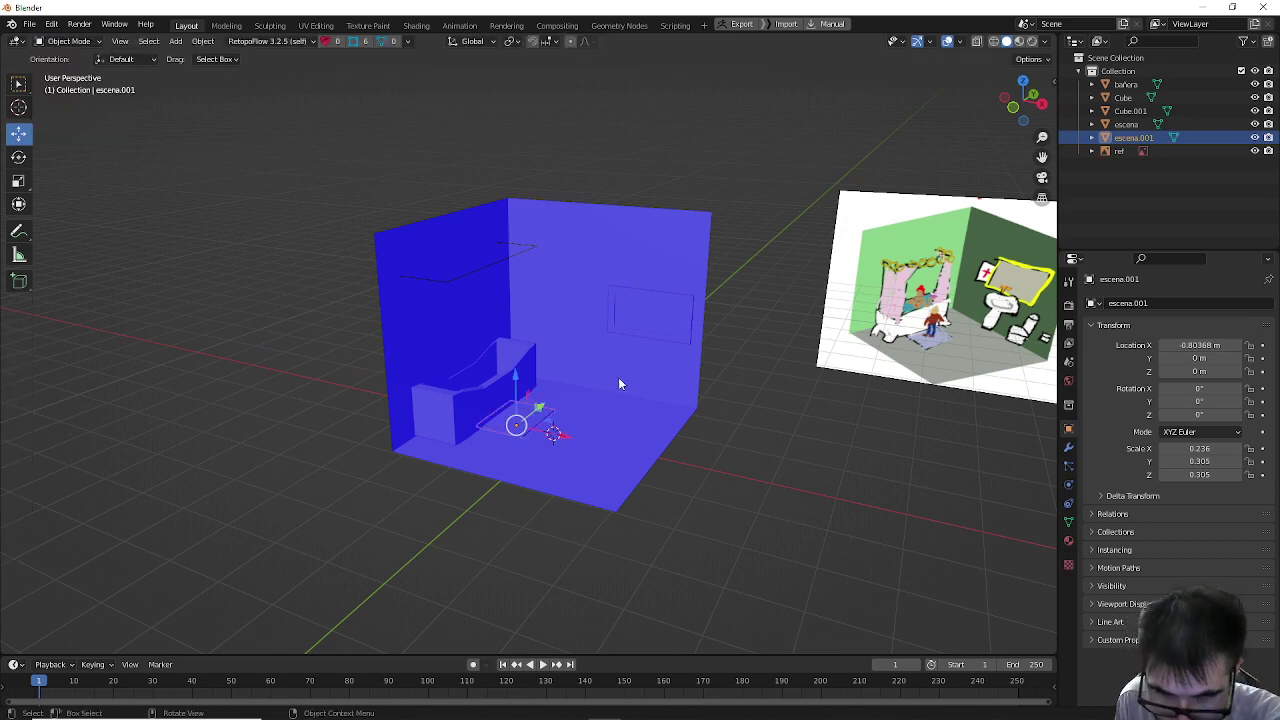
left_click(767, 357)
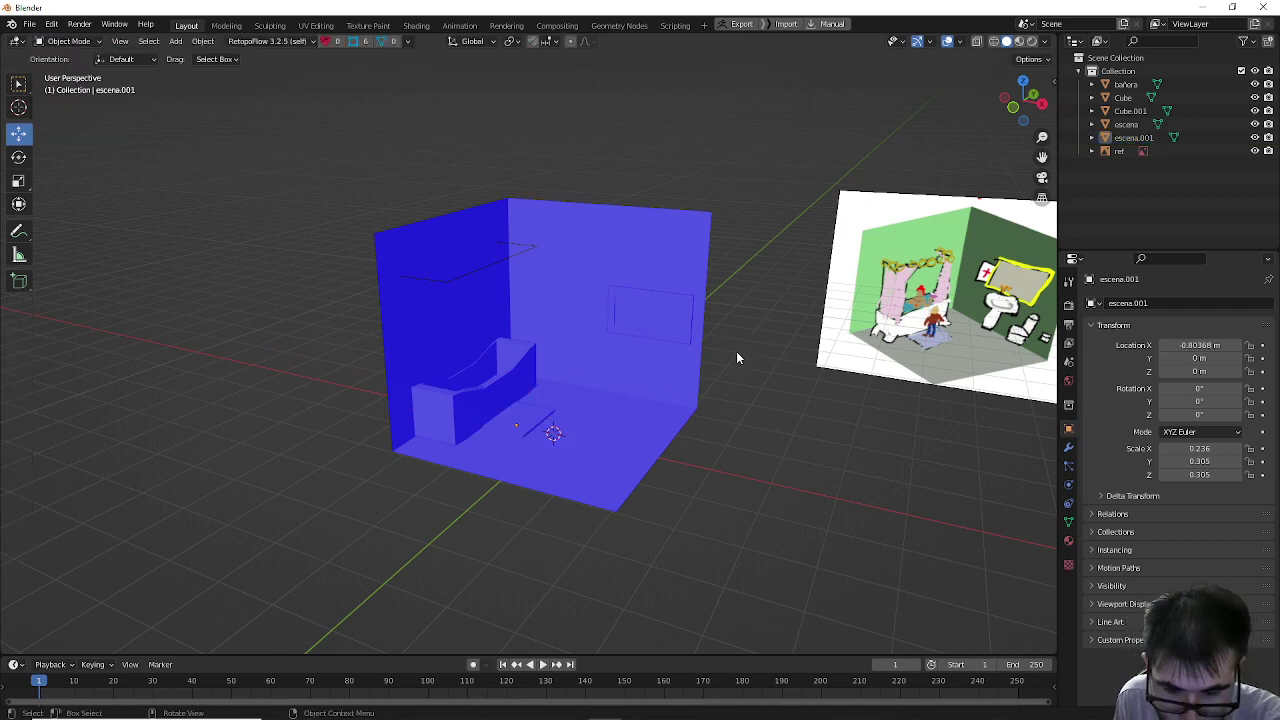
middle_click_drag(737, 357, 580, 366)
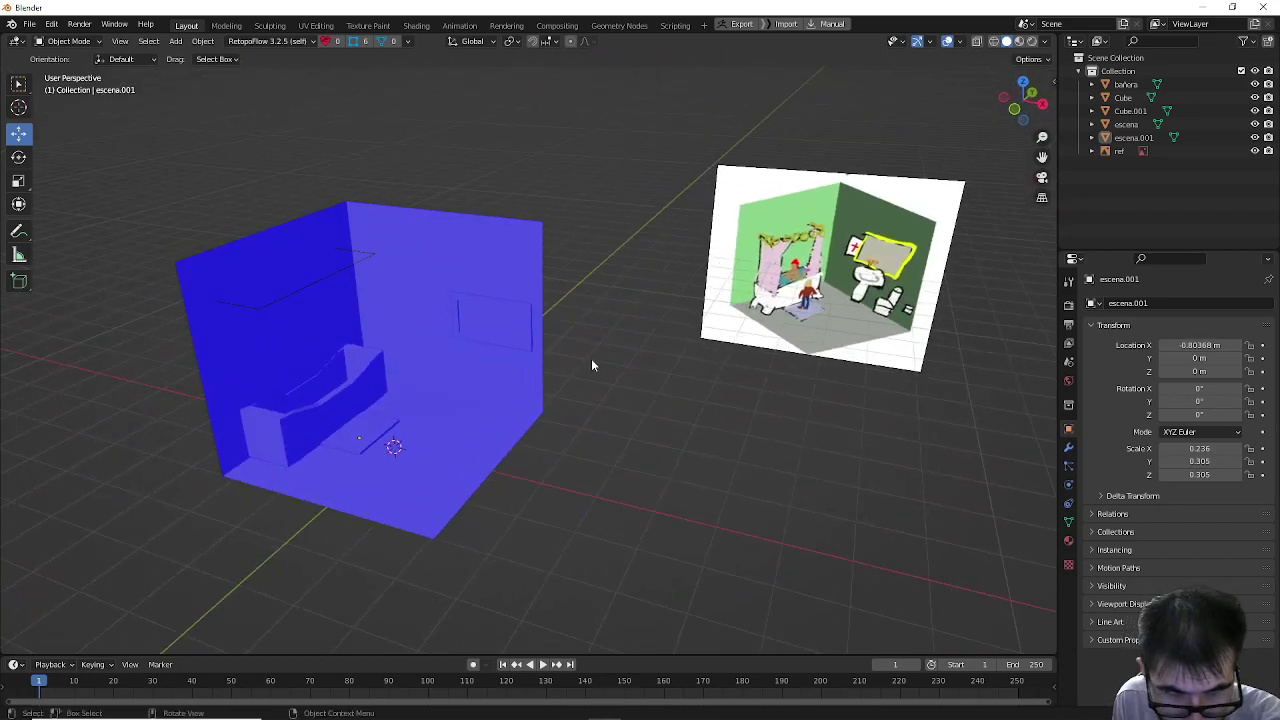
left_click(80, 43)
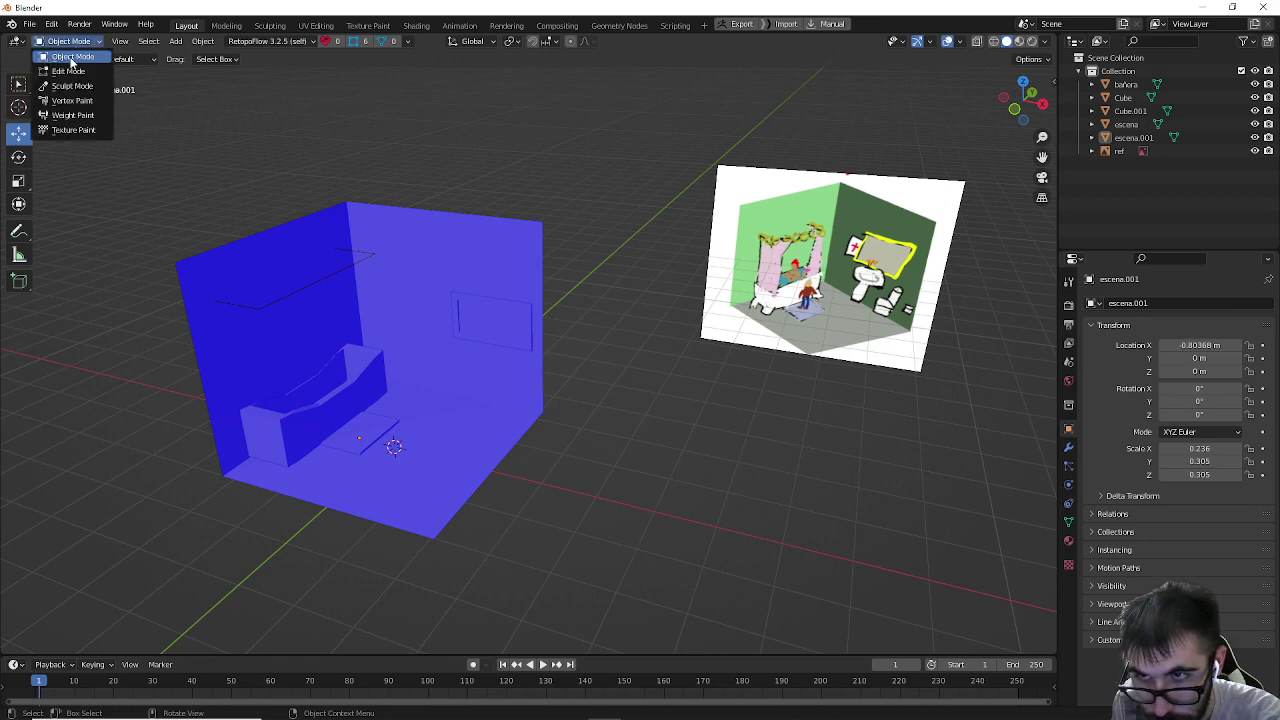
left_click(66, 42)
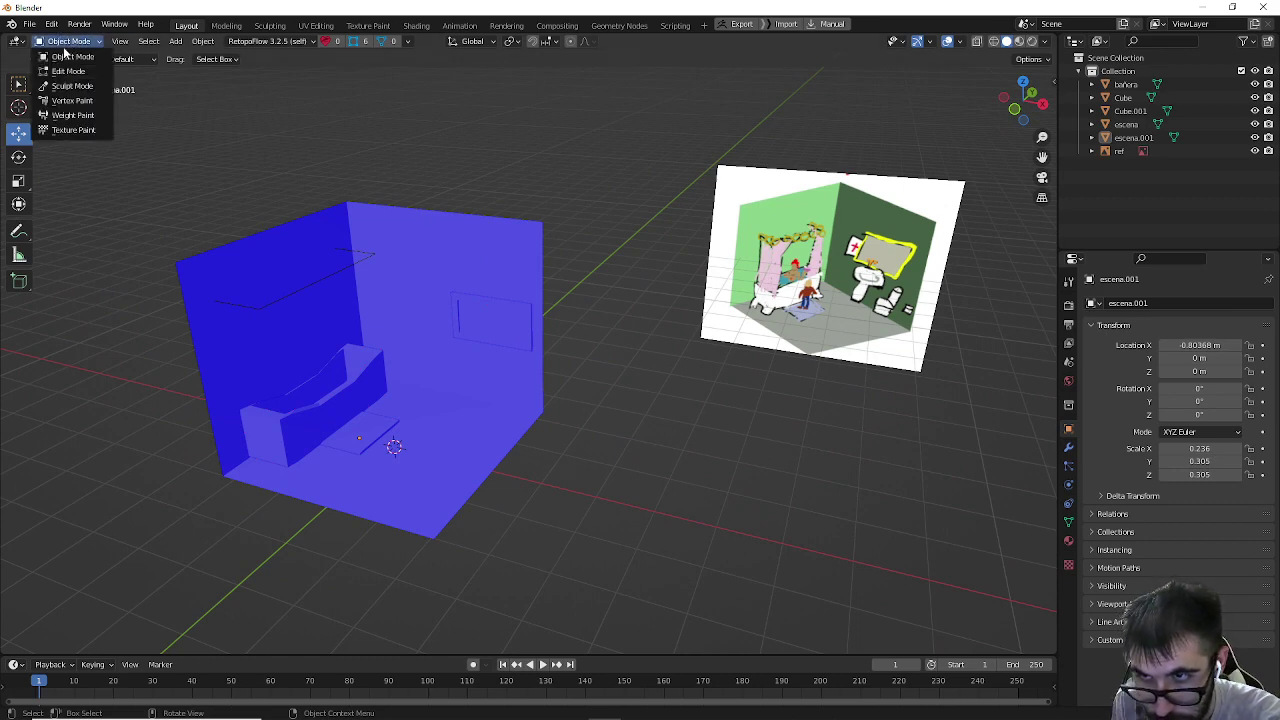
Step: Turn off the Face Orientation overlay in the viewport
left_click(959, 43)
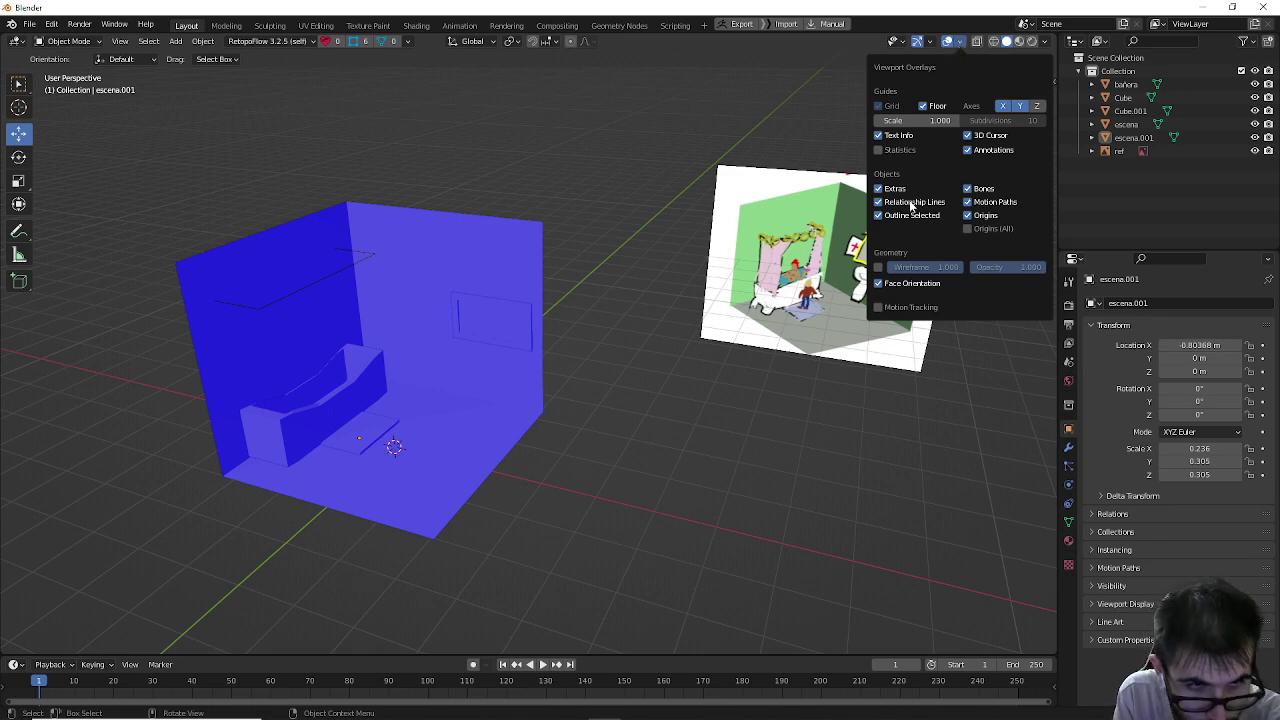
left_click(911, 283)
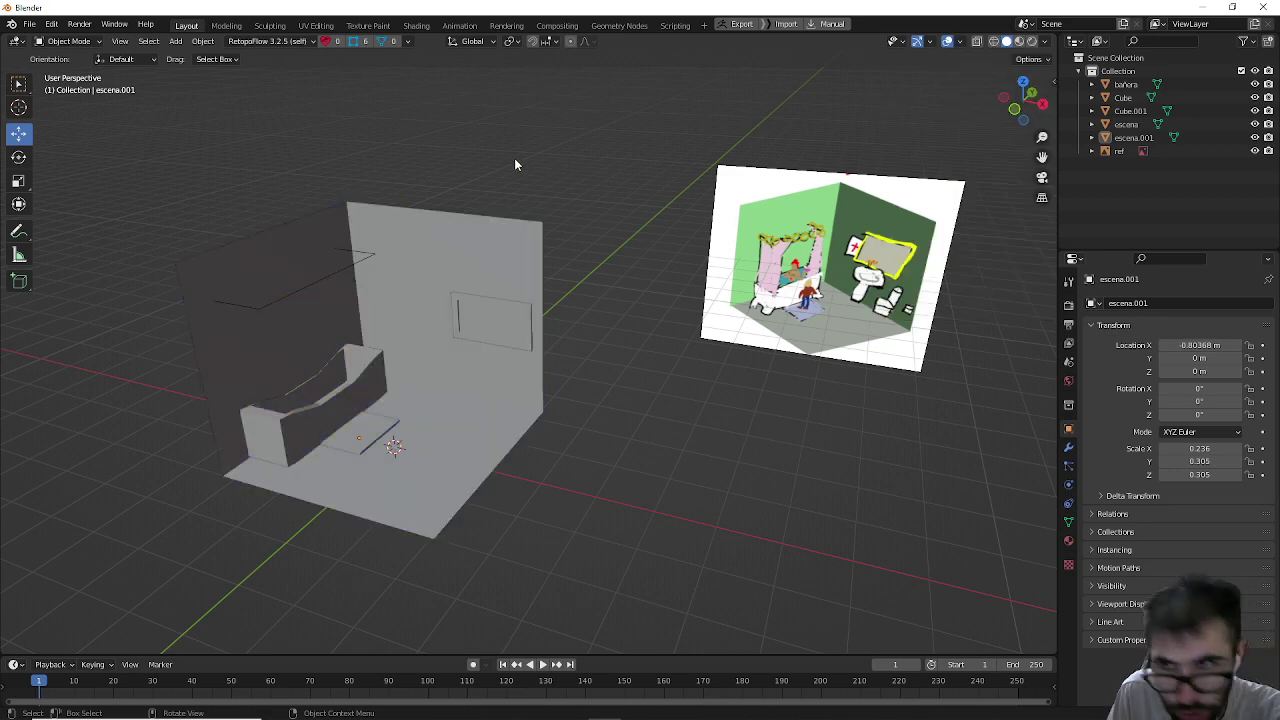
Step: Import the Wavefront model "blocking basemesemesh femenina propia.obj" from the basemeshes propias folder inside bases sculpting
left_click(29, 25)
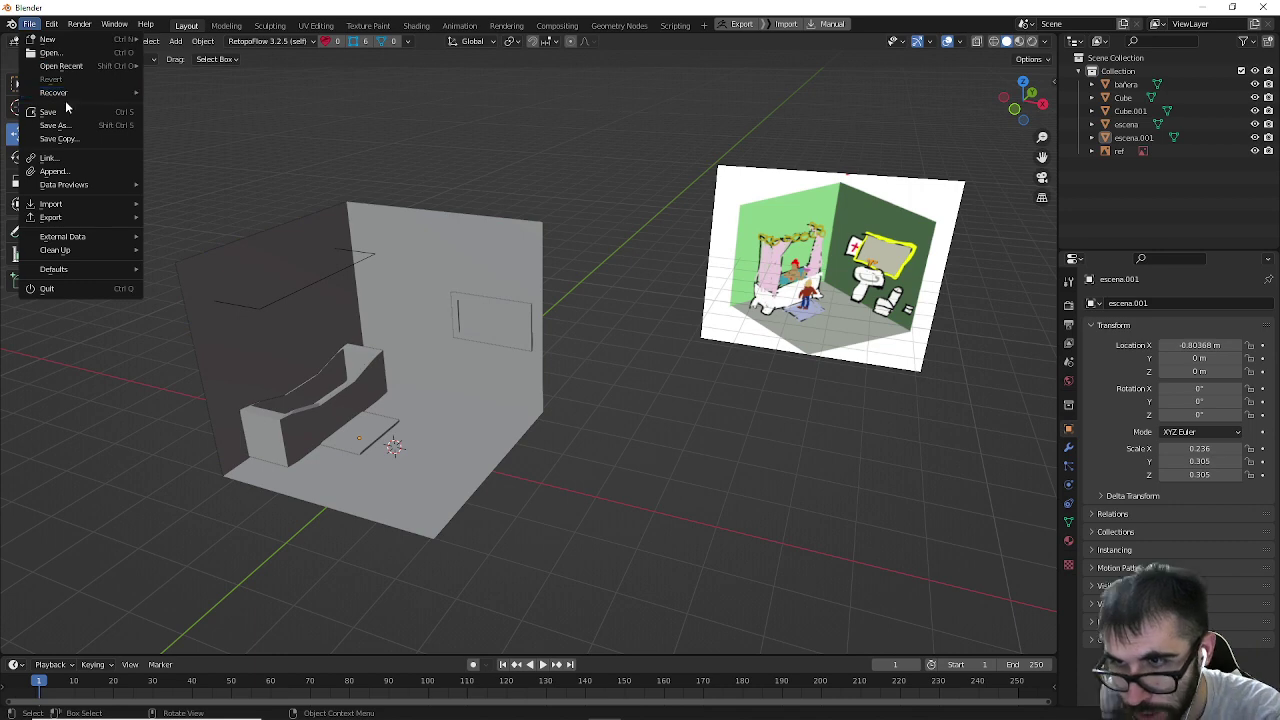
mouse_move(58, 210)
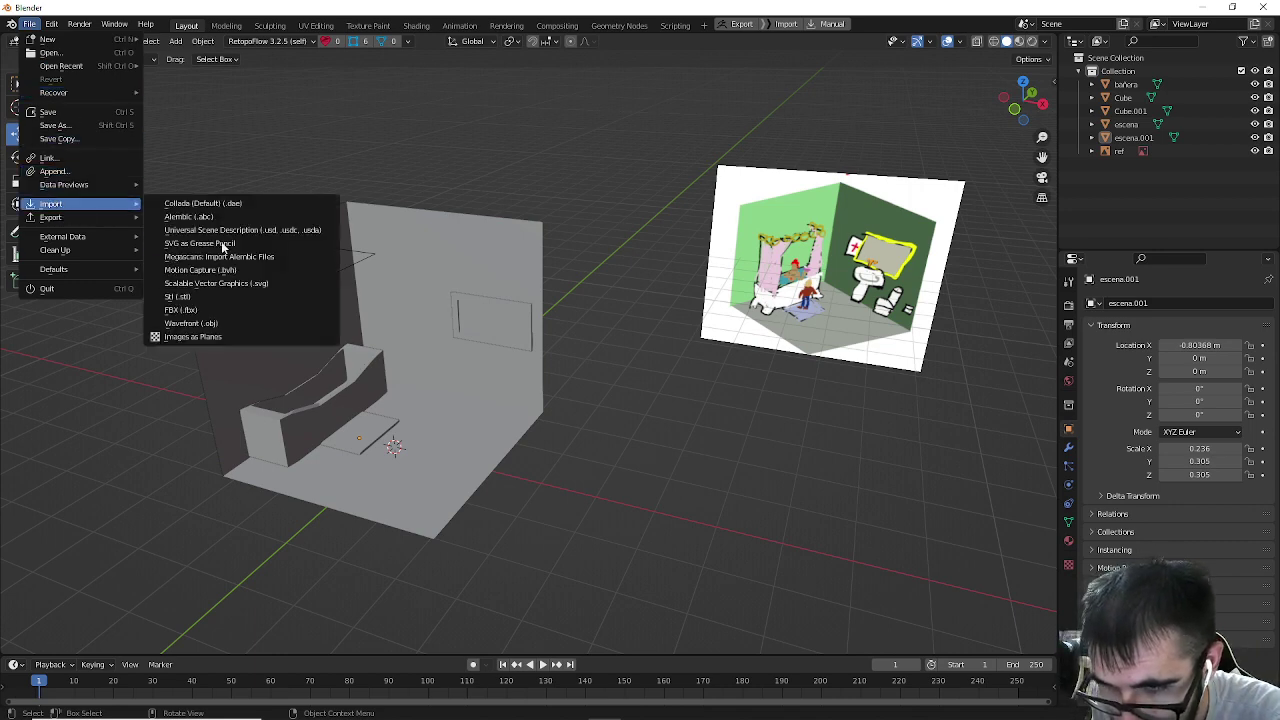
left_click(211, 325)
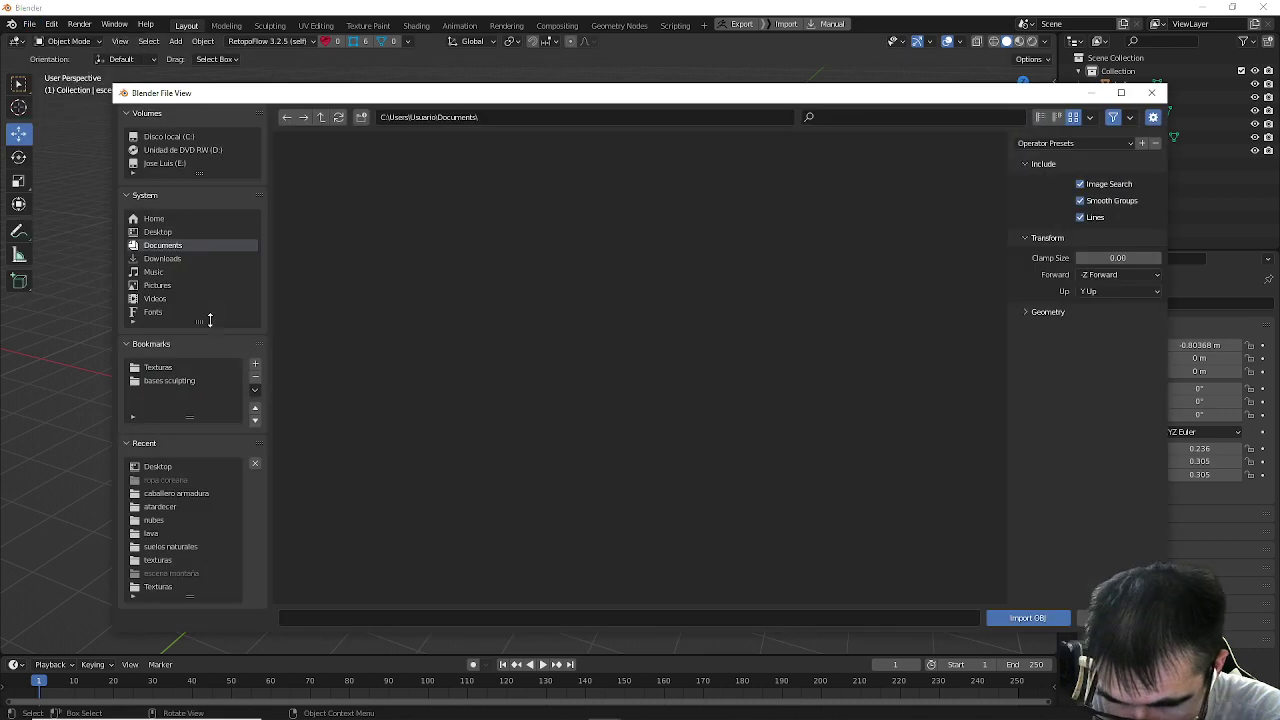
left_click(176, 382)
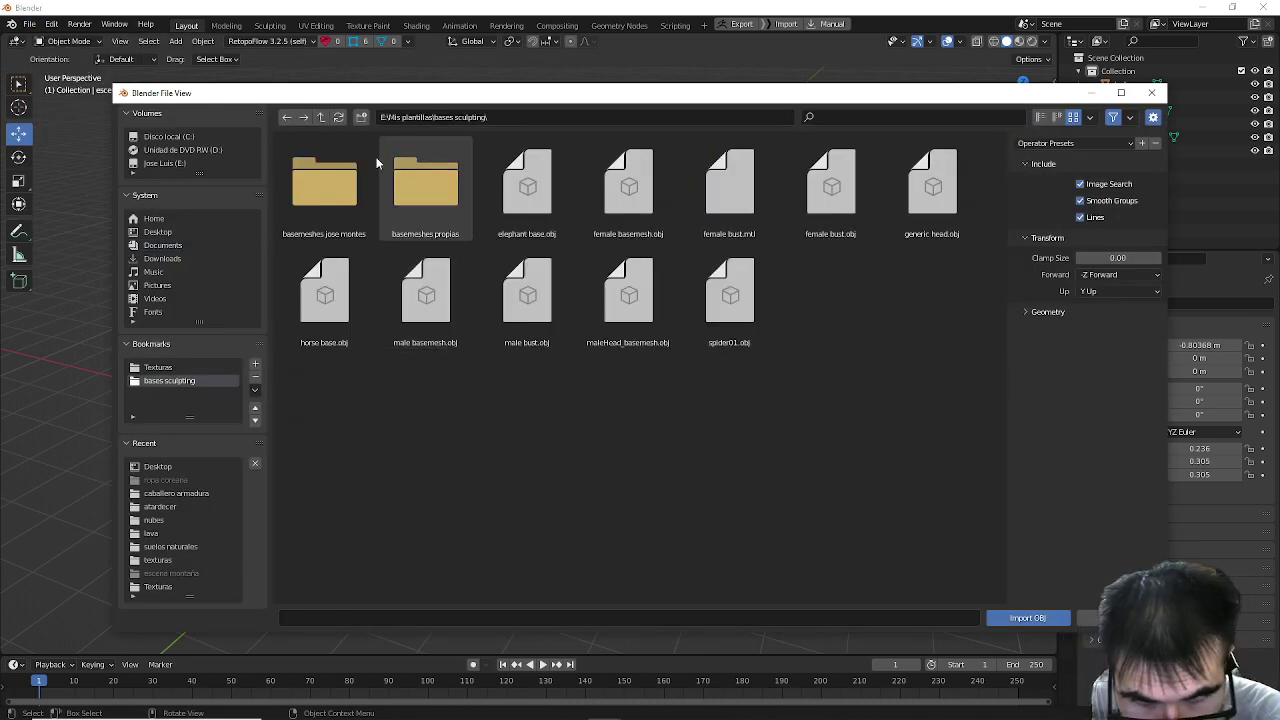
left_click(425, 185)
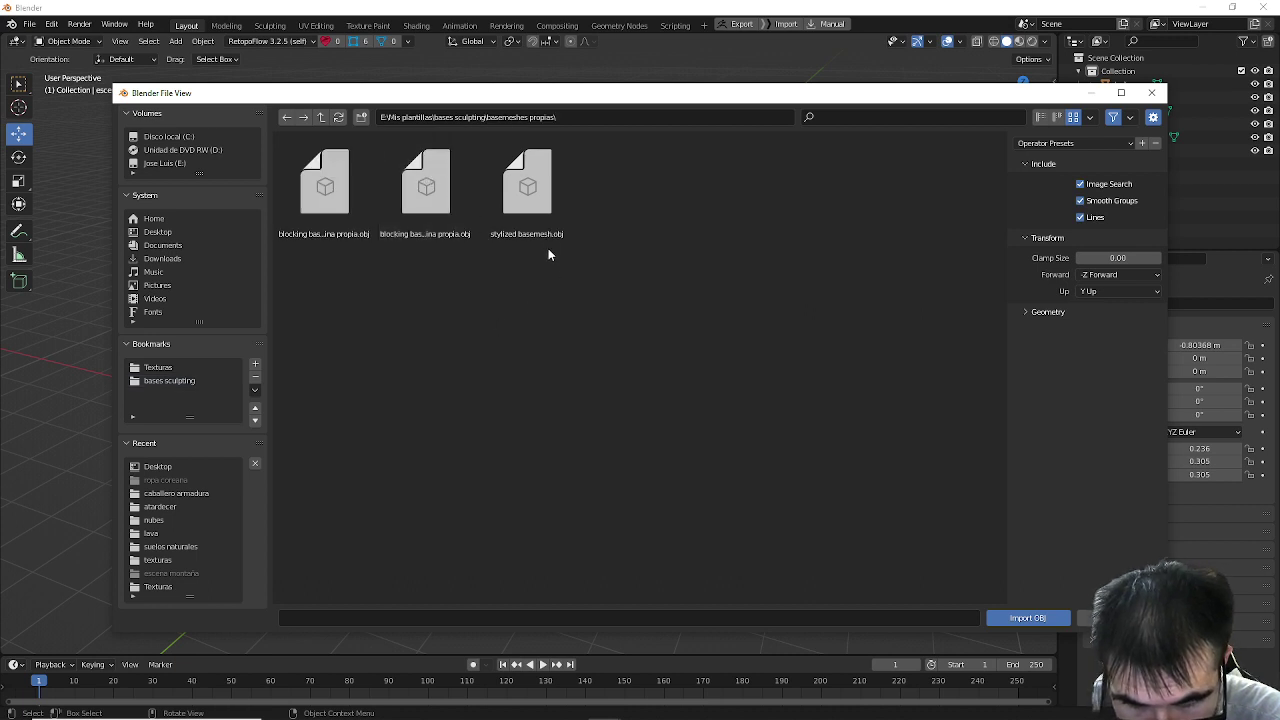
left_click(419, 198)
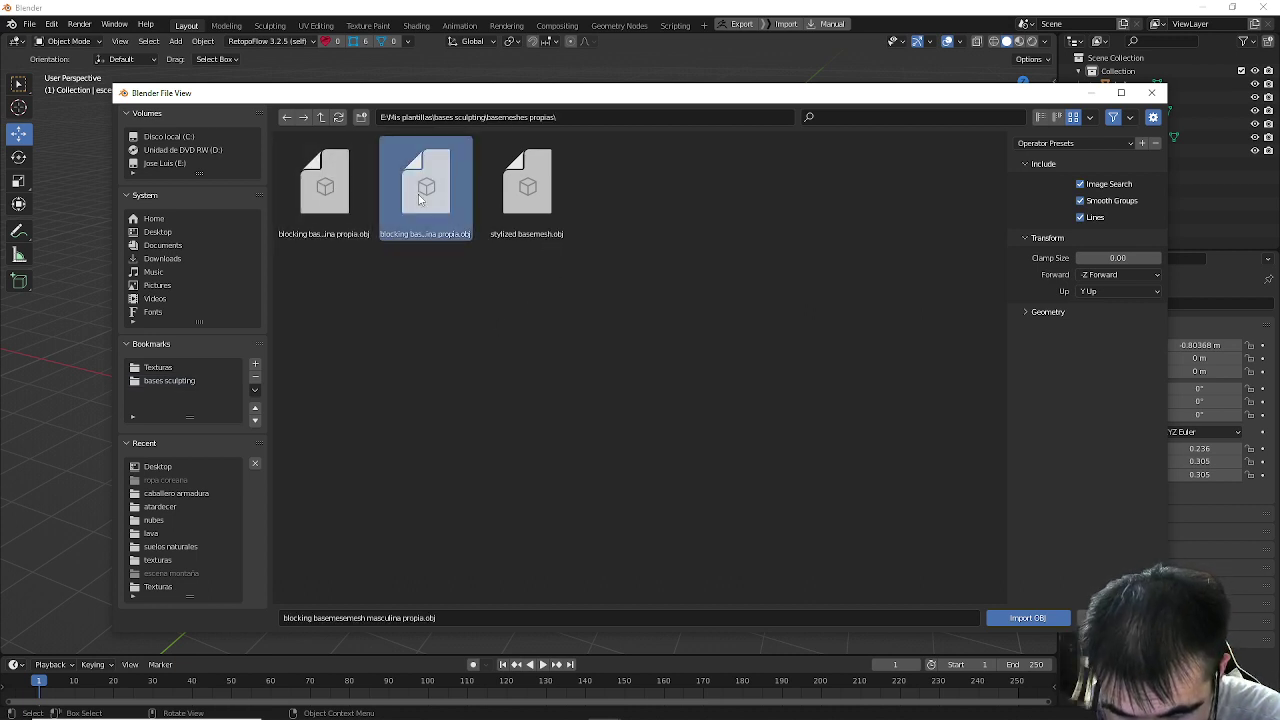
left_click(336, 205)
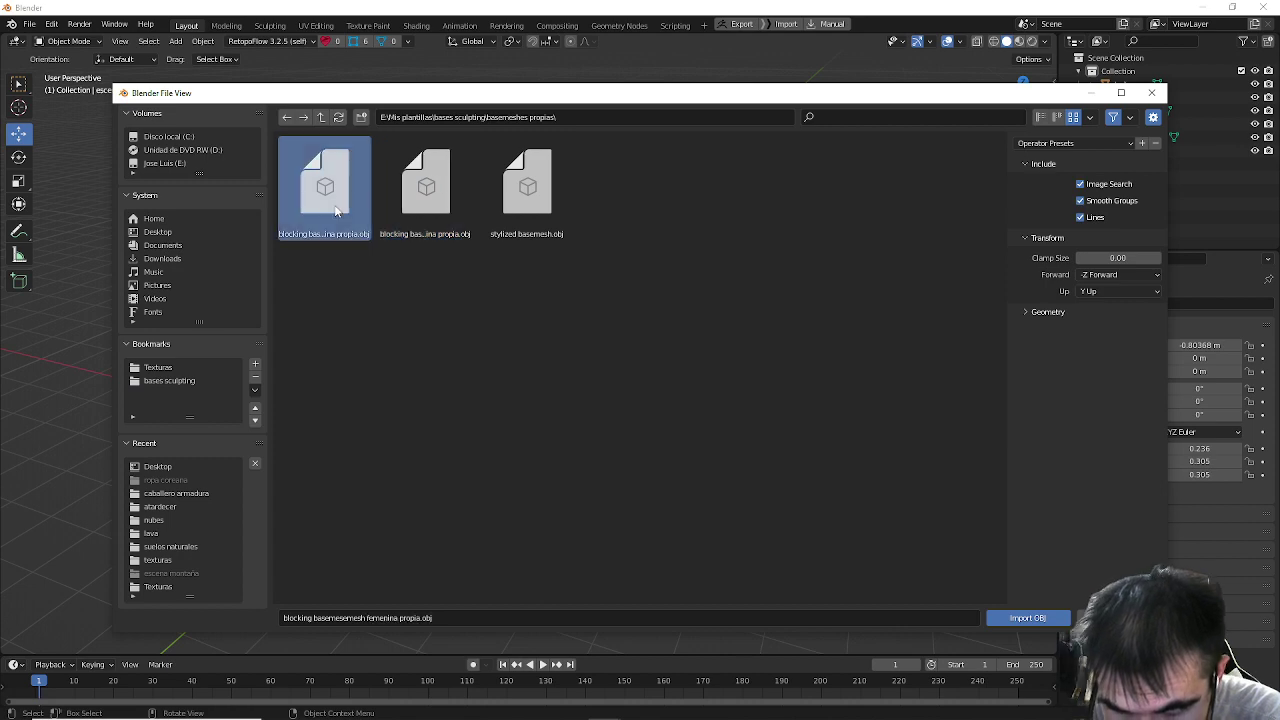
left_click(1027, 618)
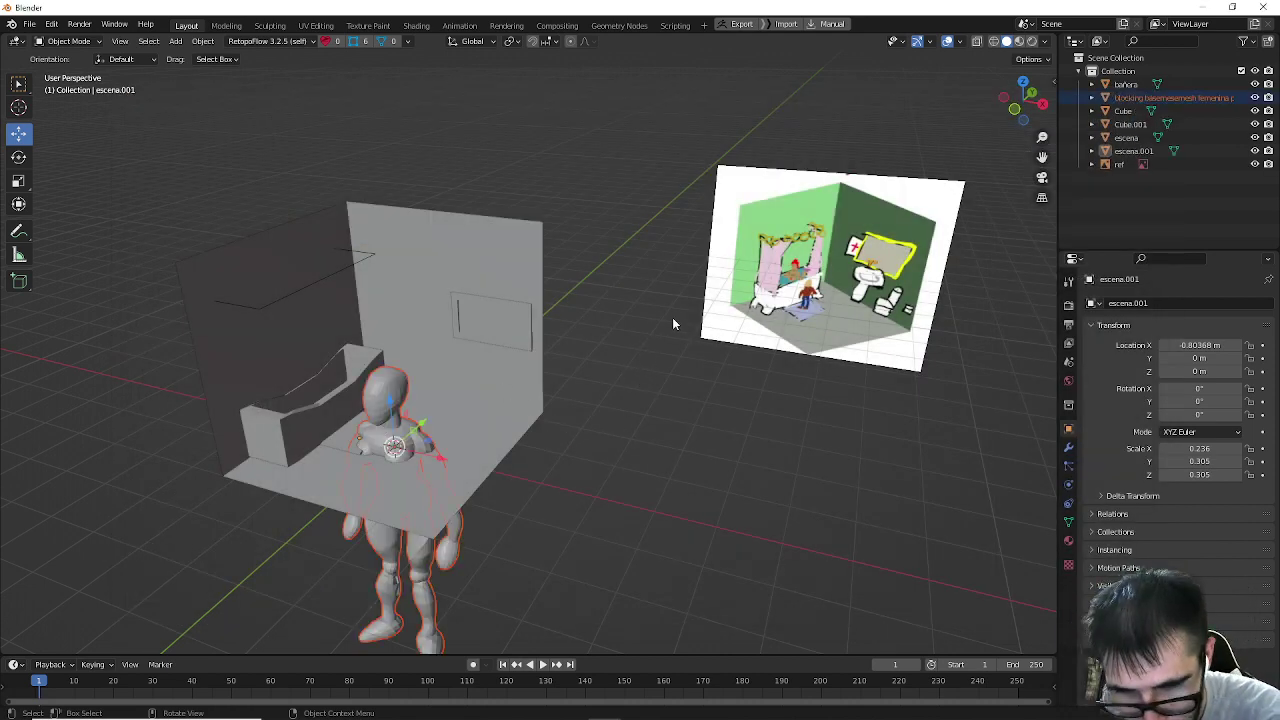
Step: Scale the imported mannequin uniformly by 0.414 and raise it about 1.98 m along Z above the floor
key("s")
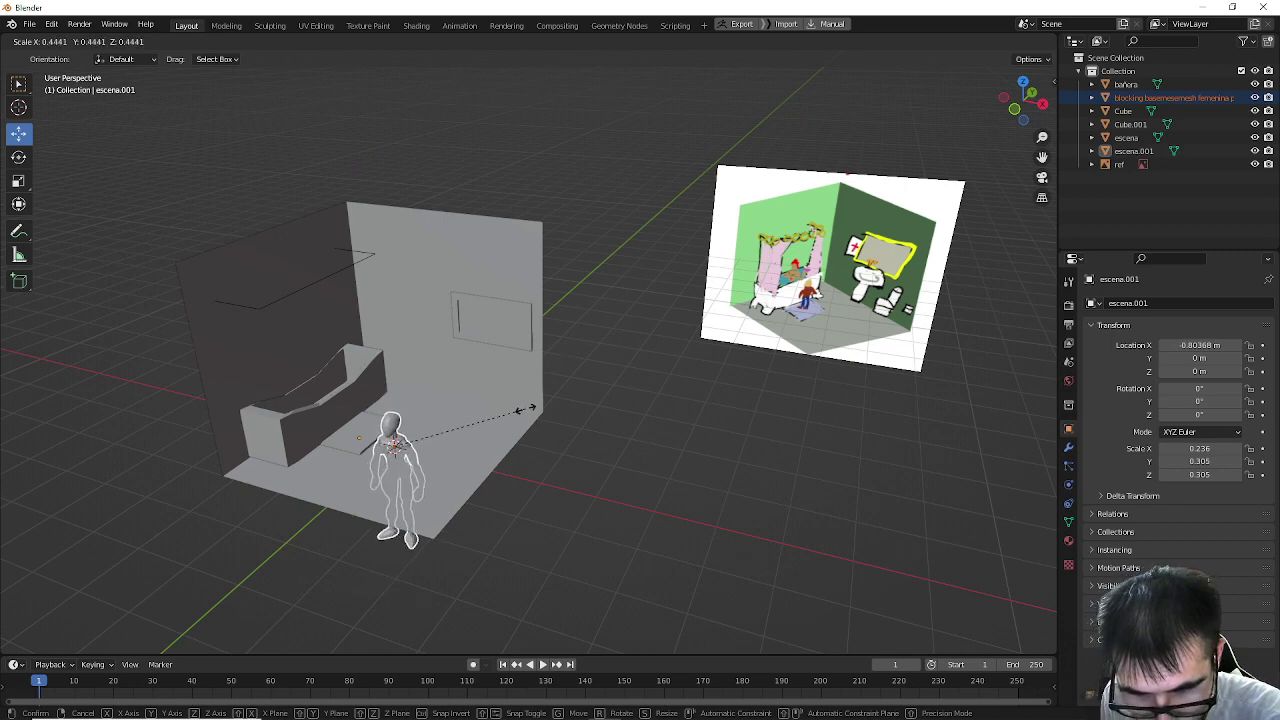
left_click(488, 418)
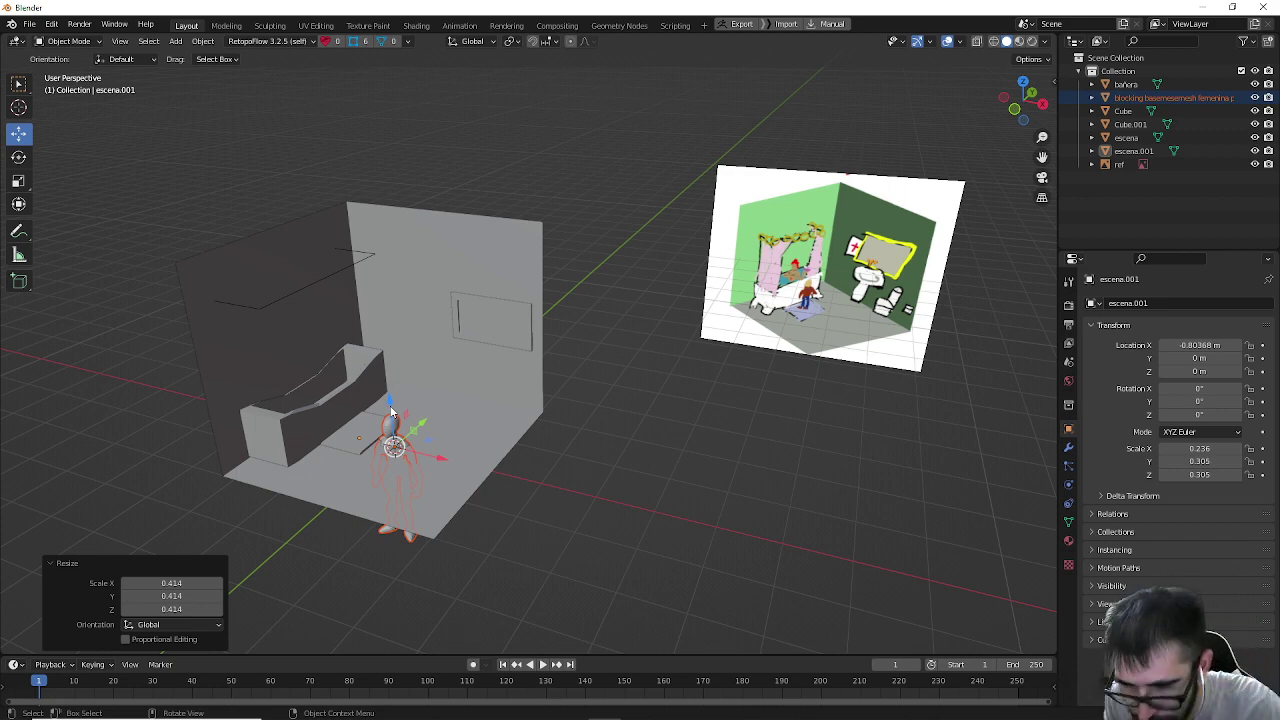
scroll(391, 410, "up", 5)
scroll(391, 407, "down", 5)
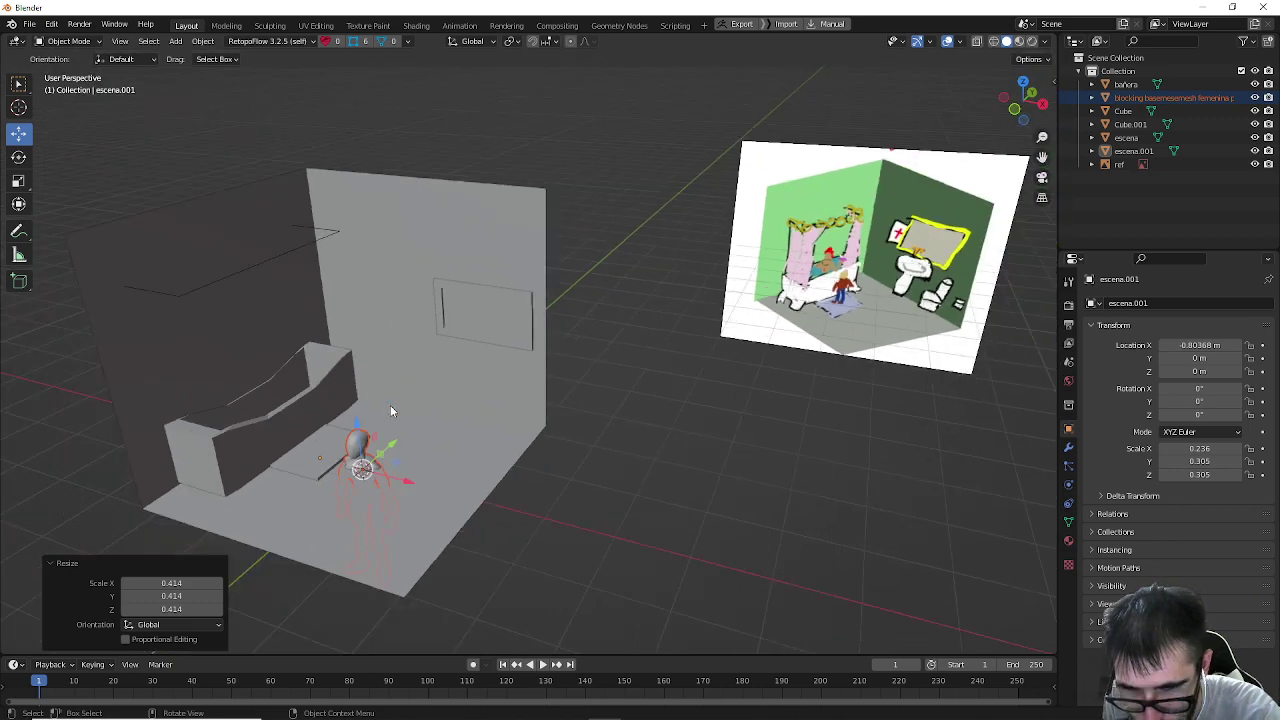
scroll(397, 415, "up", 5)
scroll(413, 413, "down", 5)
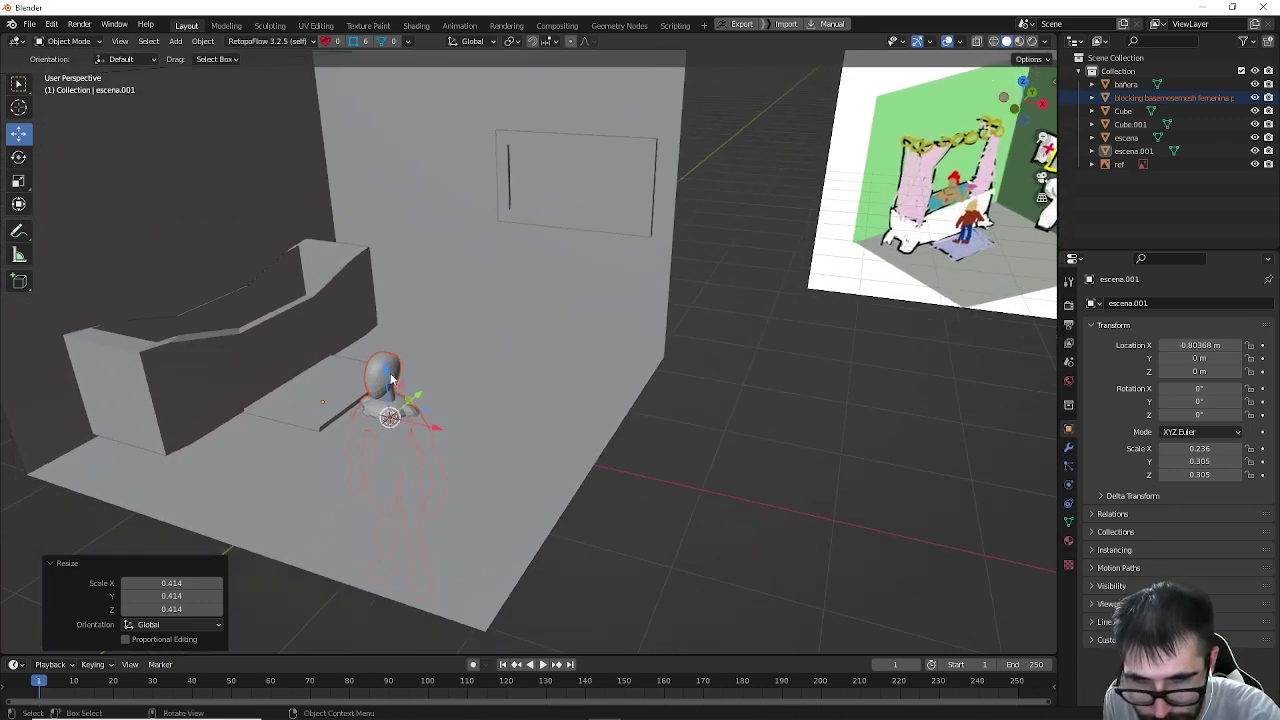
left_click_drag(391, 379, 322, 168)
Step: Scale the mannequin uniformly by 0.746 and lower it about 0.46 m along Z toward the floor
key("s")
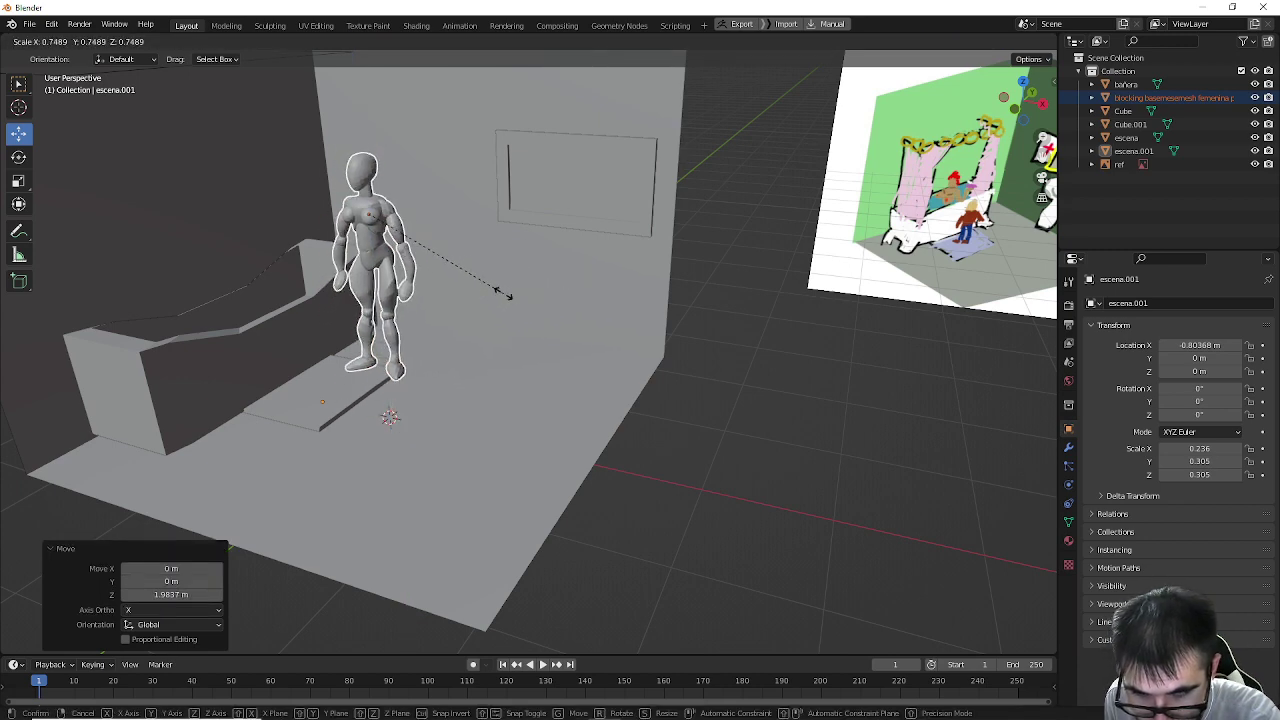
left_click(505, 293)
middle_click_drag(505, 293, 458, 290)
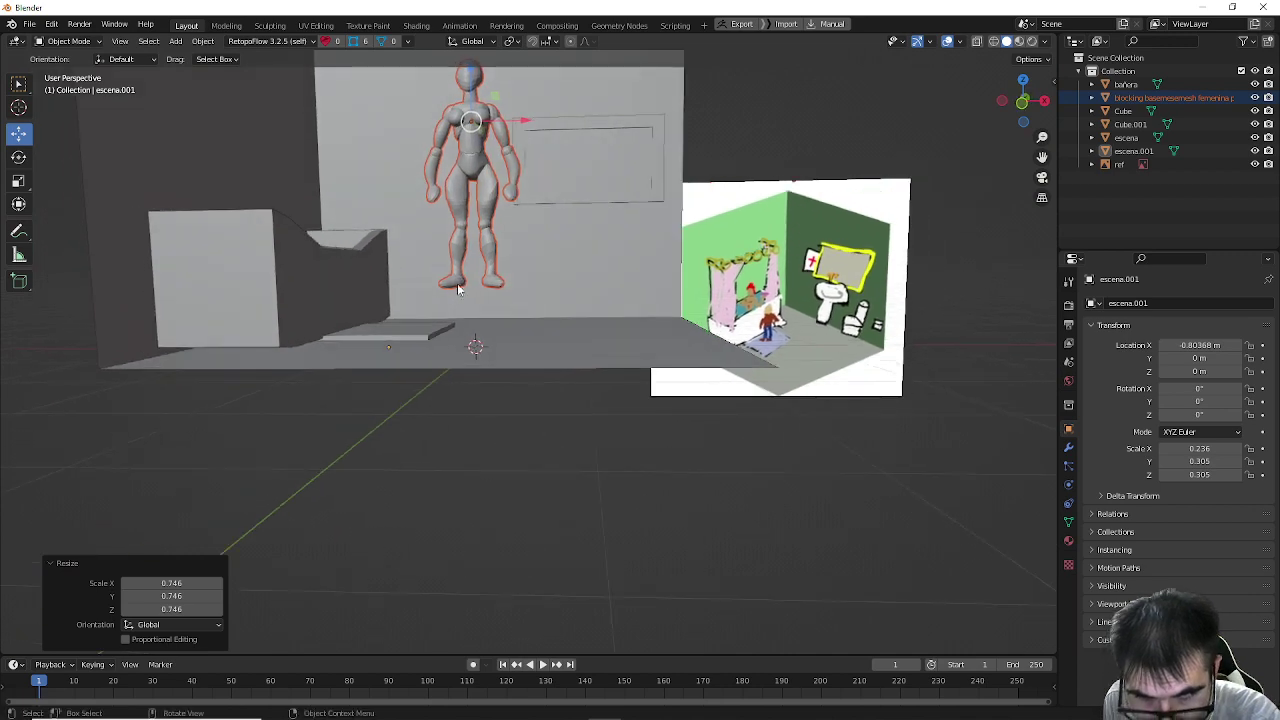
left_click_drag(473, 85, 466, 146)
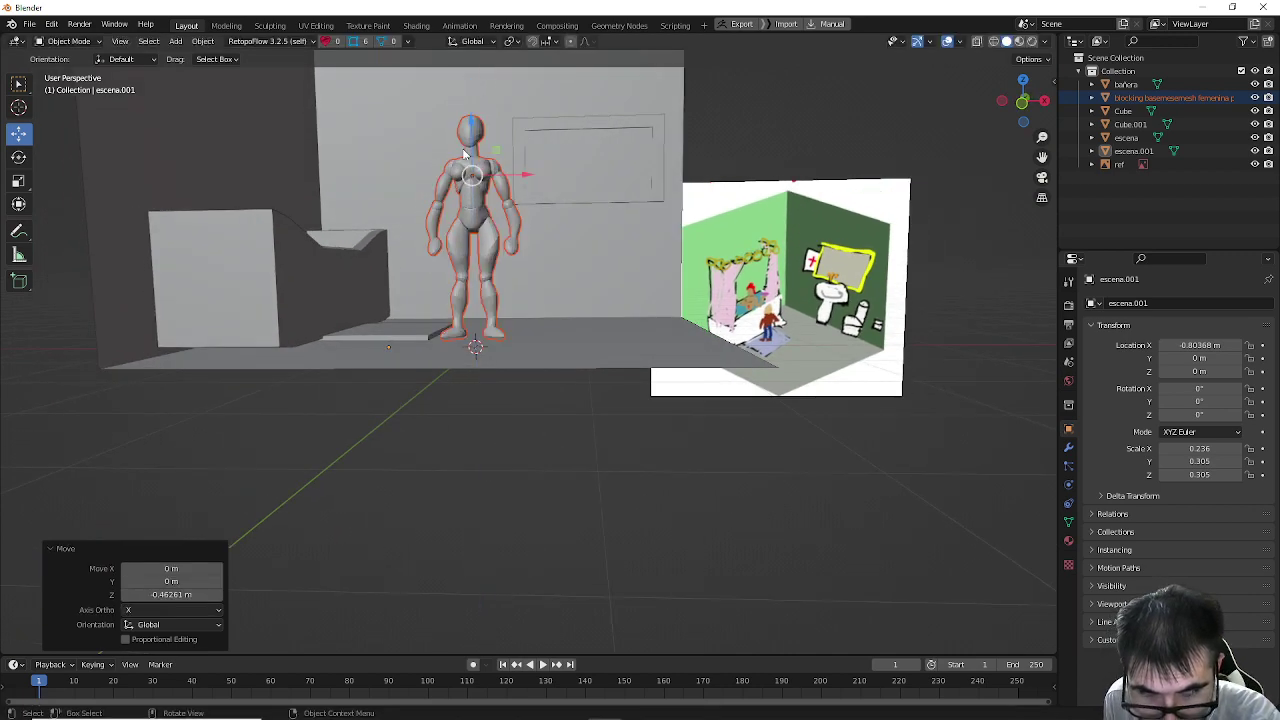
Step: Enlarge the mannequin uniformly by 1.255, raise it about 0.33 m along Z to floor level, and clear the selection
middle_click_drag(466, 146, 430, 197)
key("s")
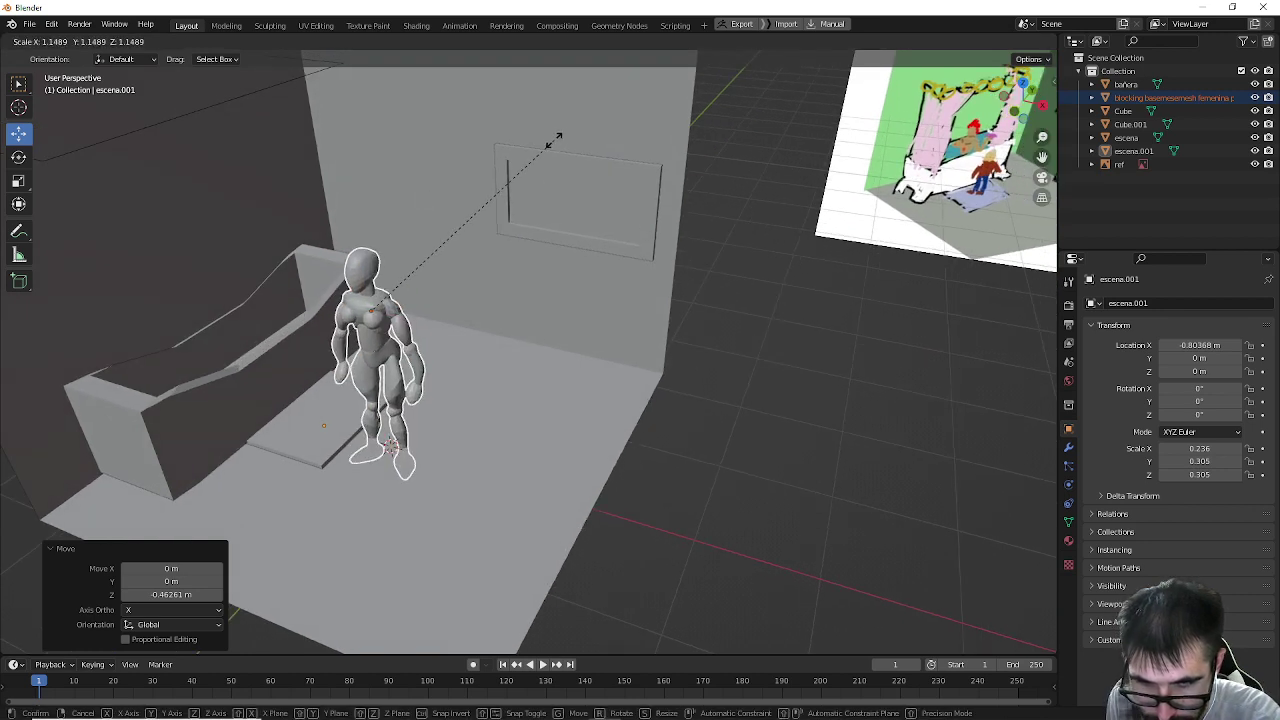
left_click(566, 115)
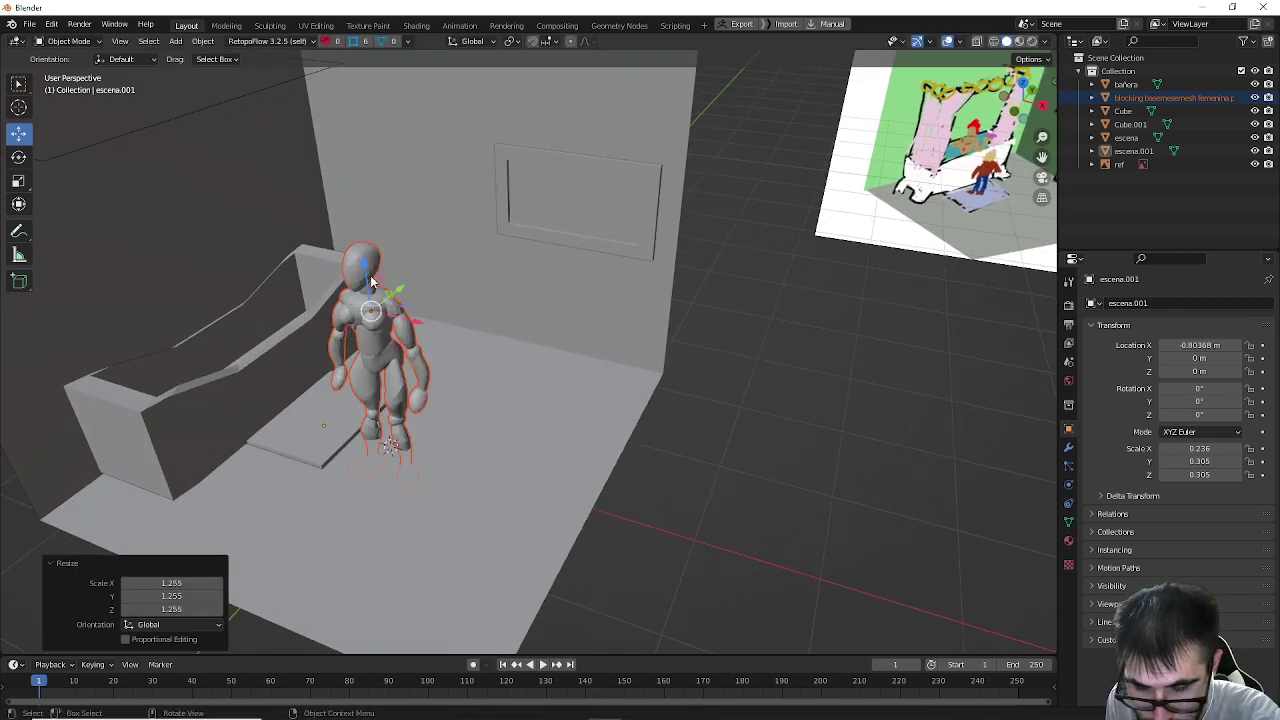
key("g")
key("z")
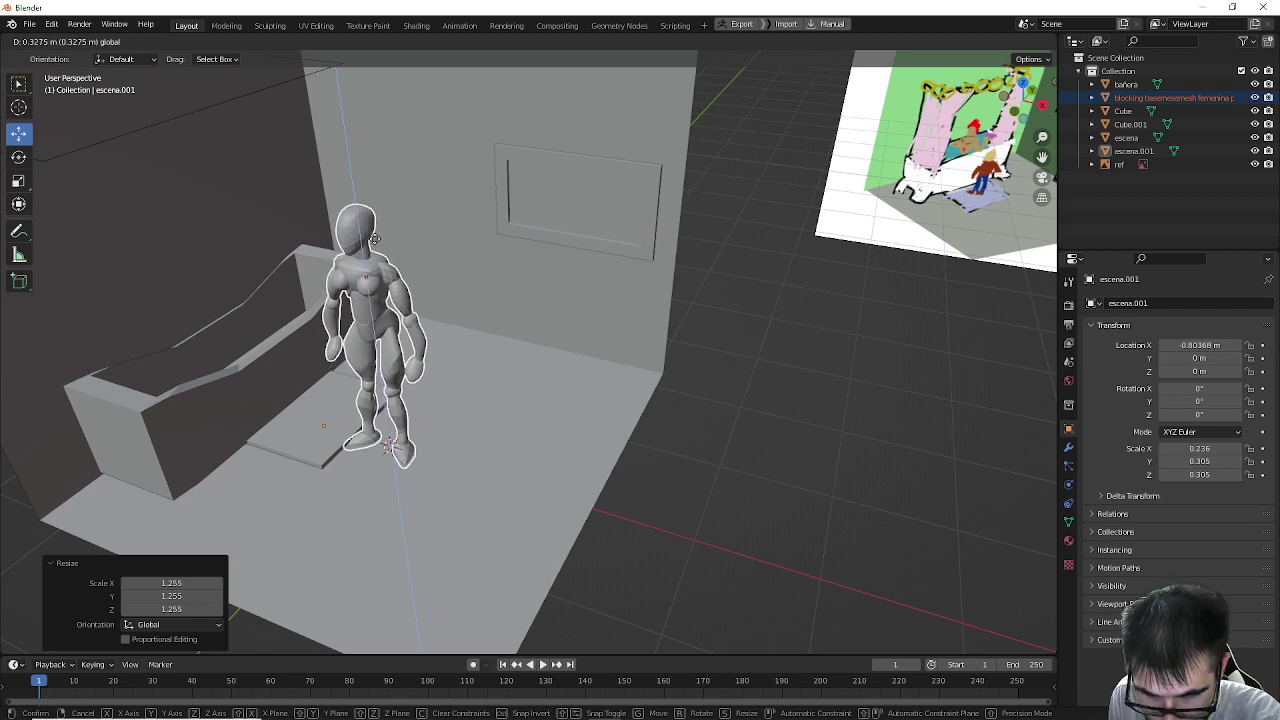
left_click(376, 242)
scroll(397, 289, "down", 5)
scroll(400, 291, "up", 4)
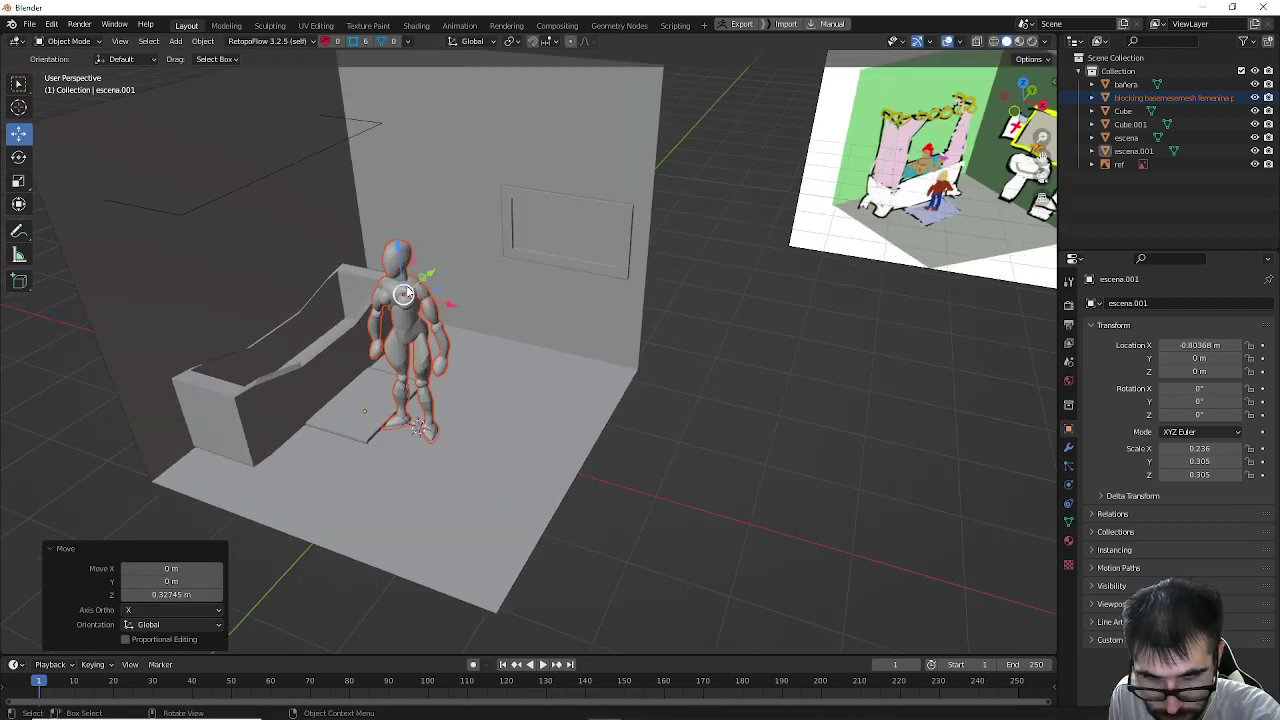
left_click(733, 462)
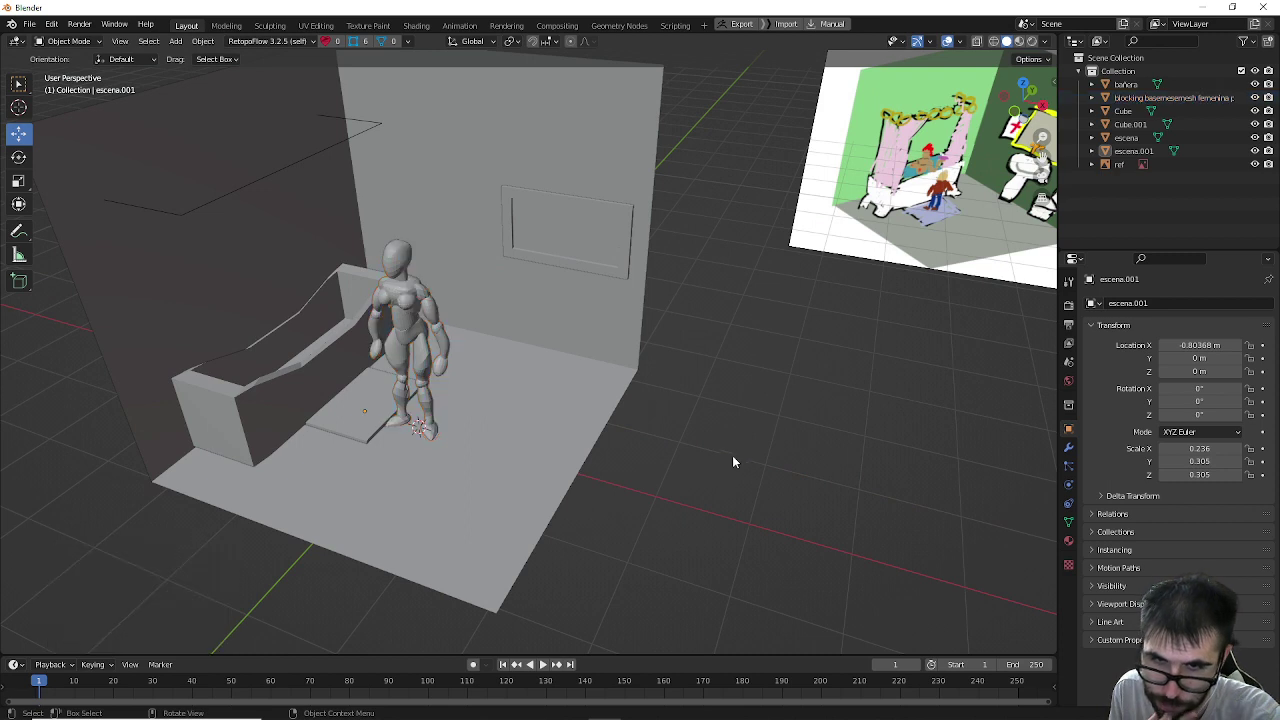
Step: Try to move the mannequin about -1.83 m along X into the bathtub, and undo the move
left_click(436, 370)
key("g")
key("x")
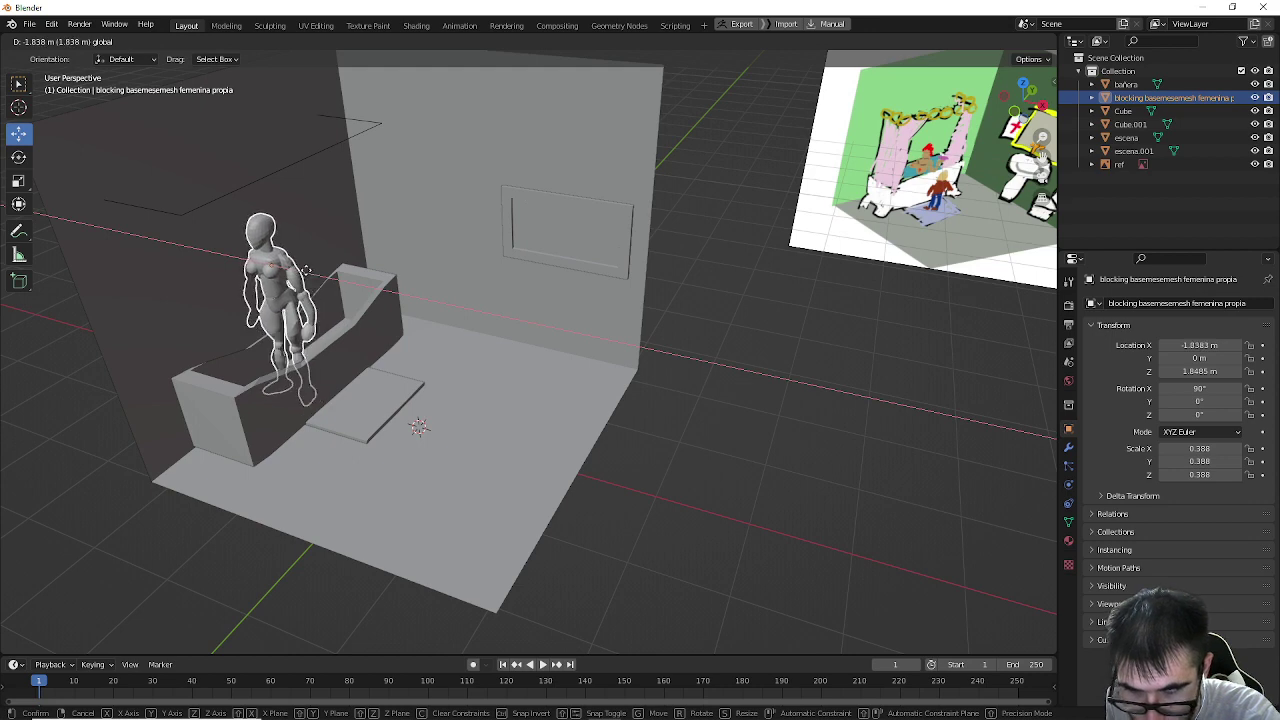
left_click(314, 272)
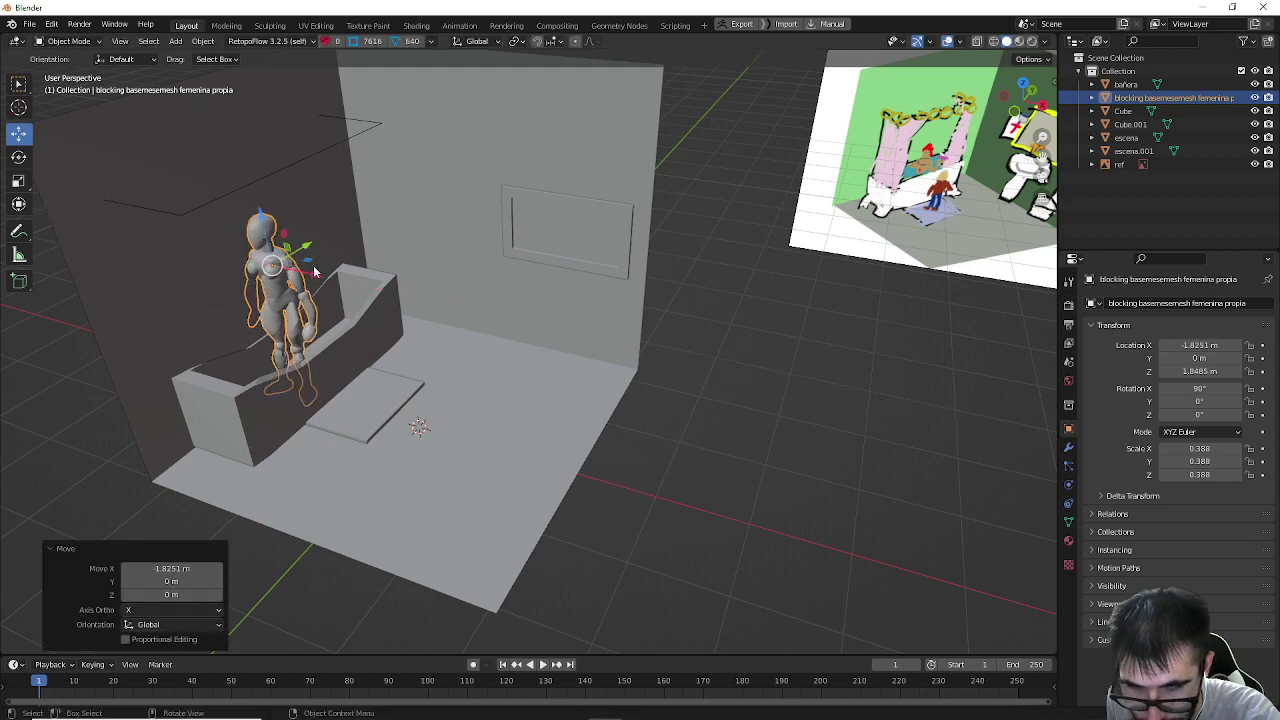
middle_click_drag(314, 272, 500, 274)
key("ctrl+z")
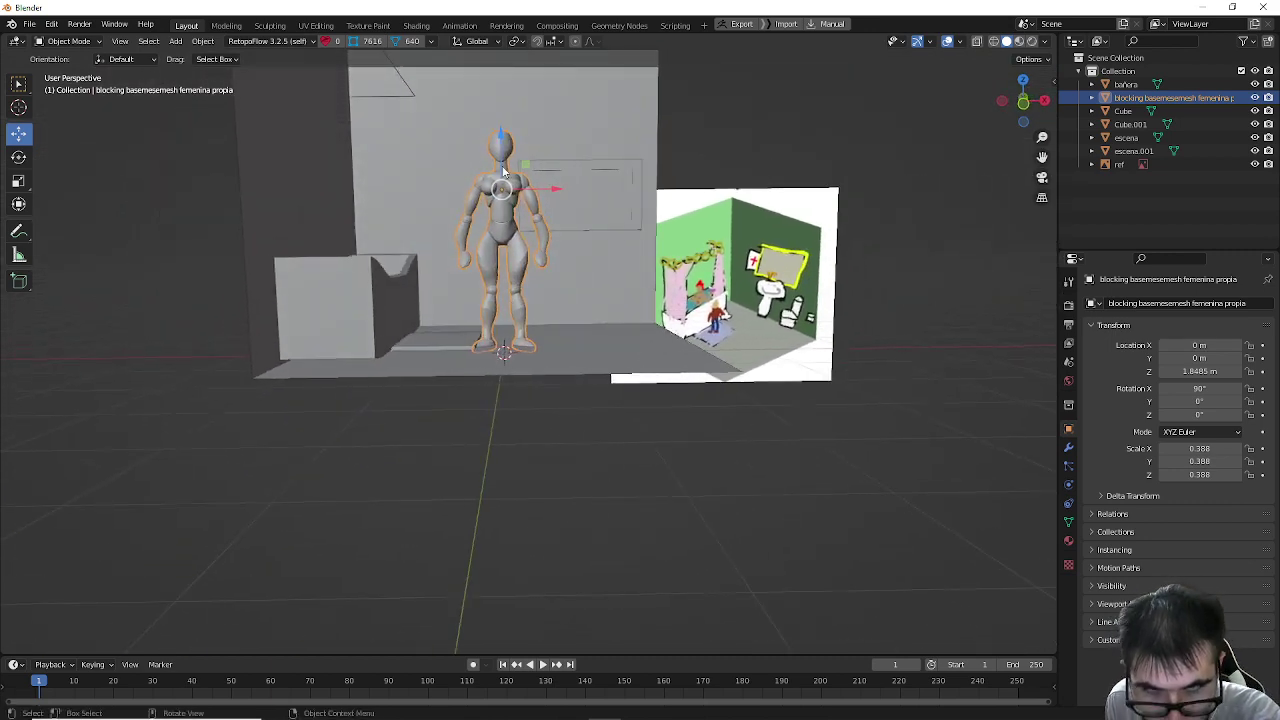
Step: Raise the mannequin about 0.015 m along Z so its feet rest on the floor, and deselect it
left_click_drag(502, 160, 502, 160)
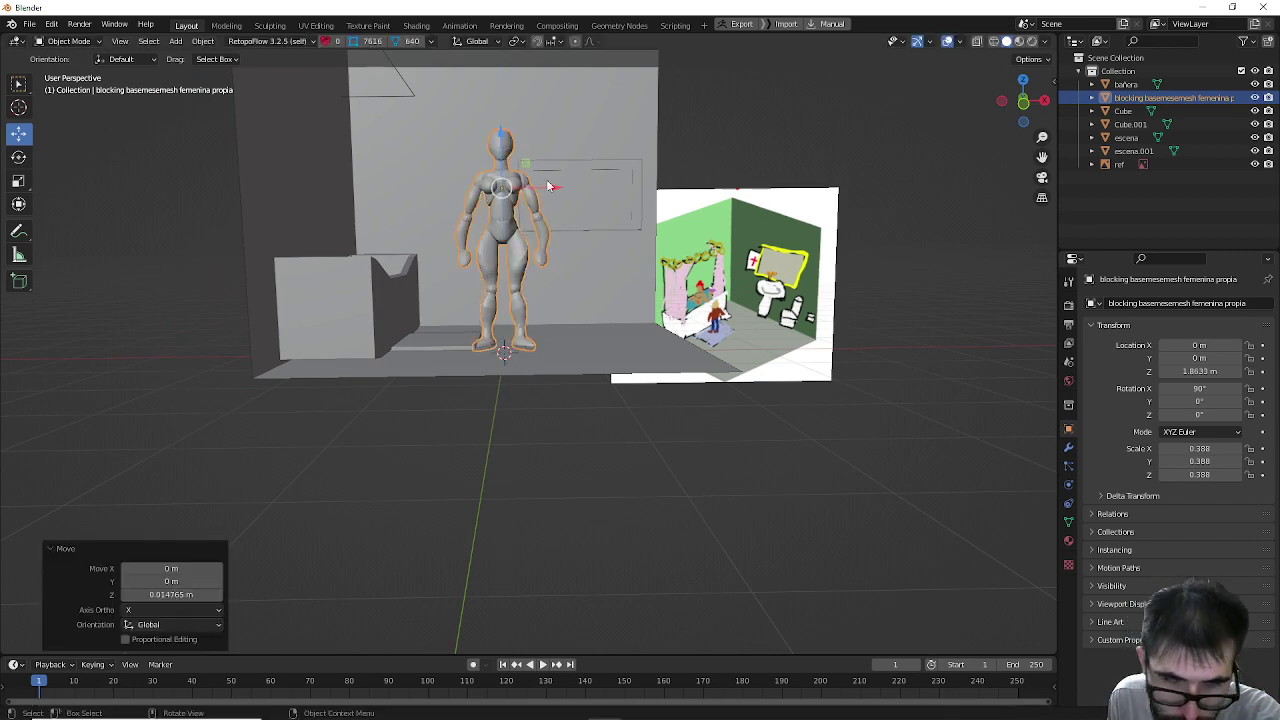
middle_click_drag(882, 447, 783, 497)
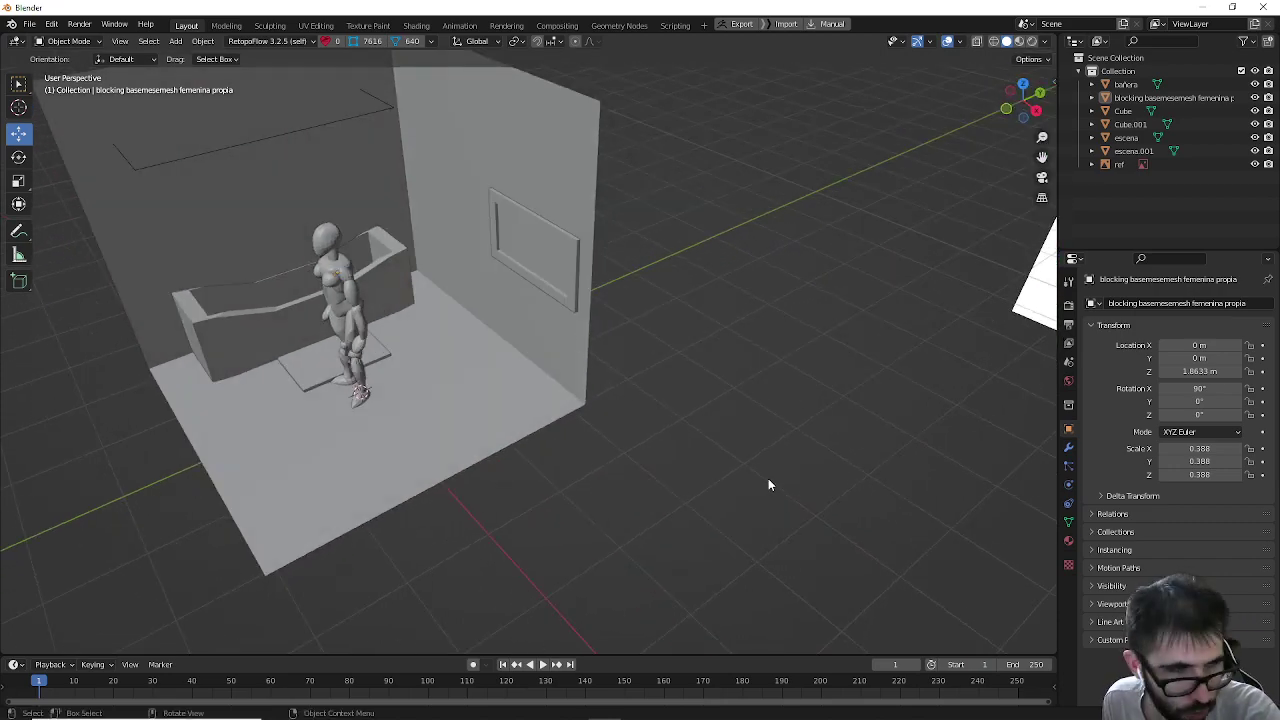
Step: Examine the mannequin's proportions against the bathtub, rug, mirror and room from several angles, comparing them with the reference drawing
middle_click_drag(502, 462, 449, 454)
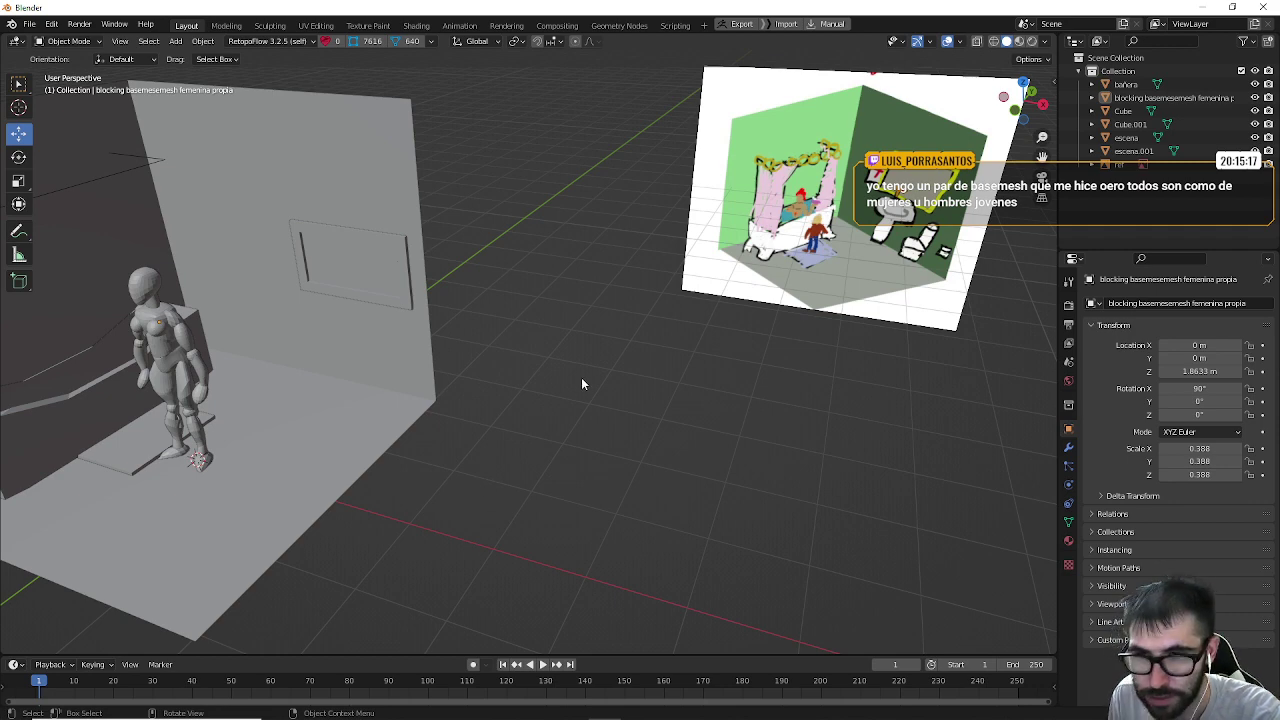
middle_click_drag(583, 380, 636, 373)
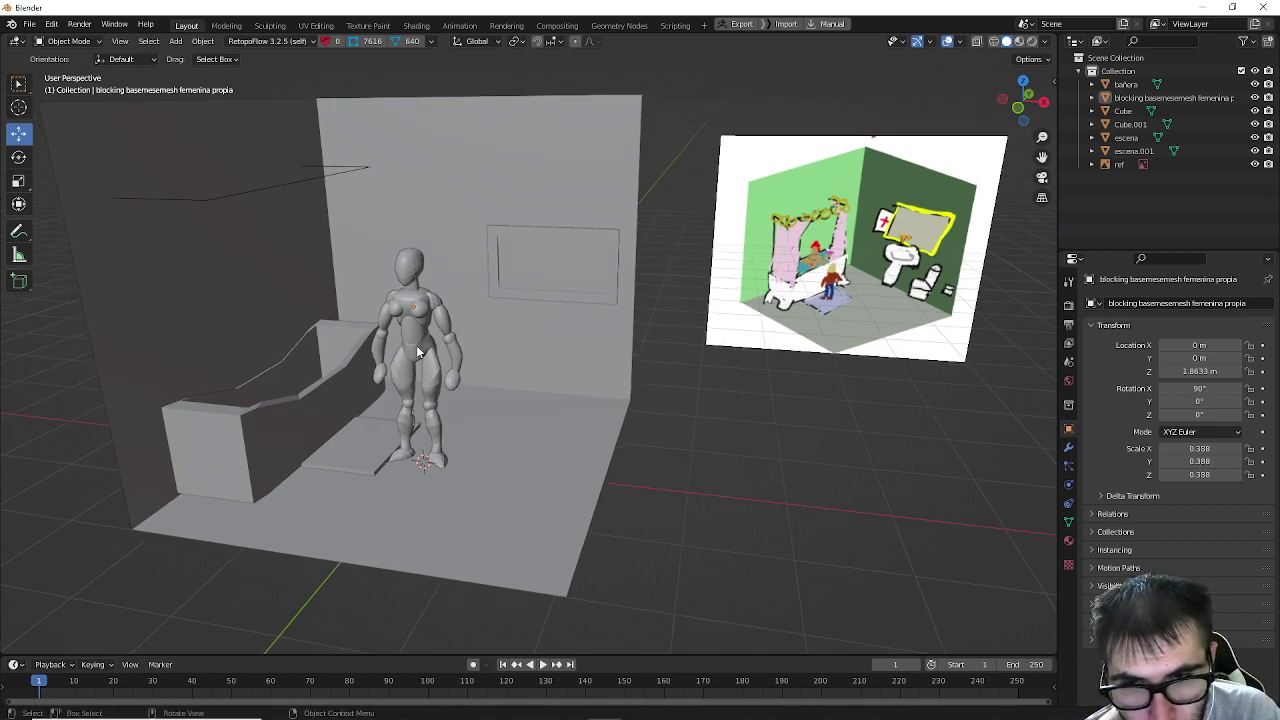
scroll(416, 345, "up", 3)
key("KP_Decimal")
scroll(446, 348, "down", 5)
scroll(497, 344, "up", 4)
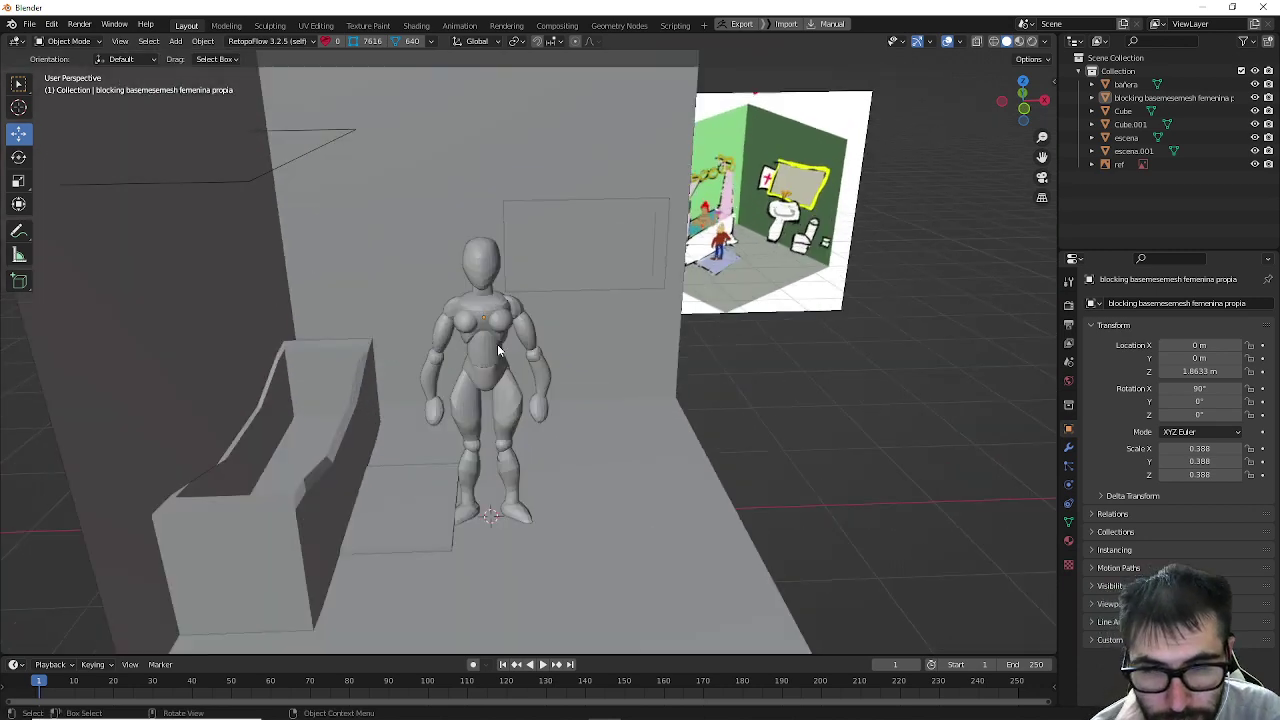
scroll(497, 344, "up", 3)
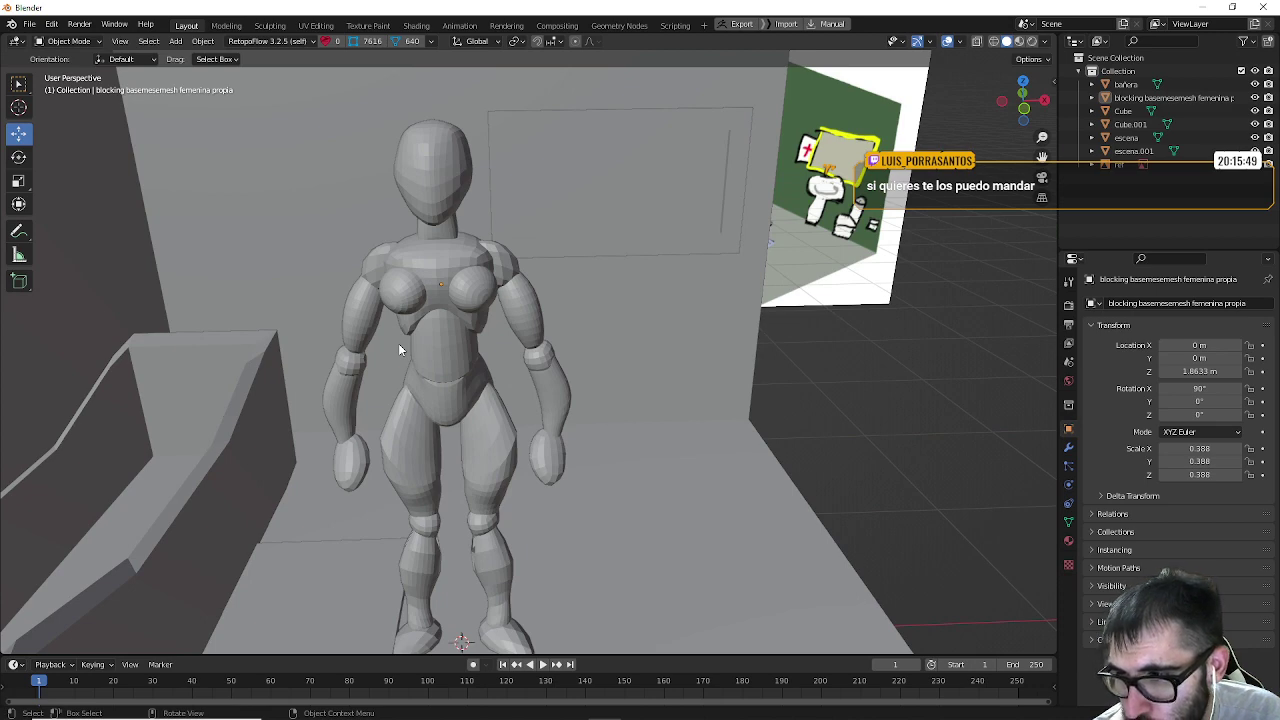
scroll(680, 462, "down", 5)
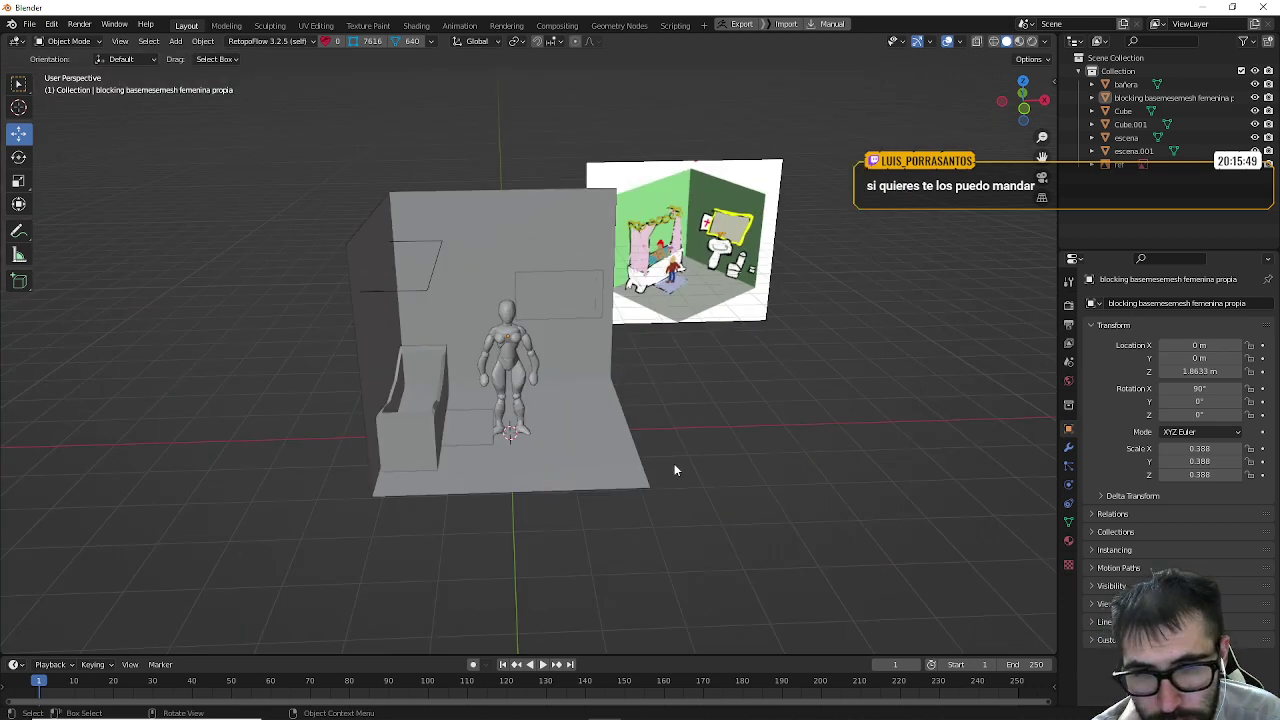
scroll(554, 449, "up", 4)
middle_click_drag(546, 438, 460, 449)
scroll(491, 449, "down", 5)
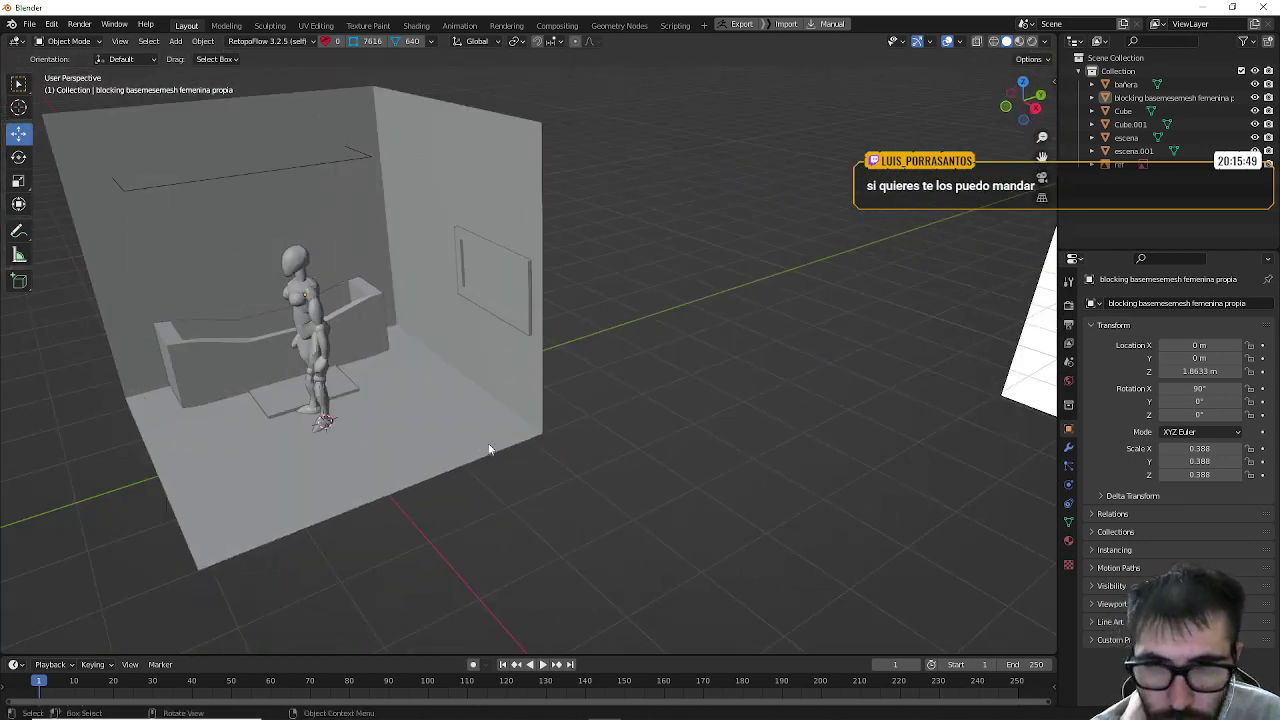
scroll(447, 349, "up", 2)
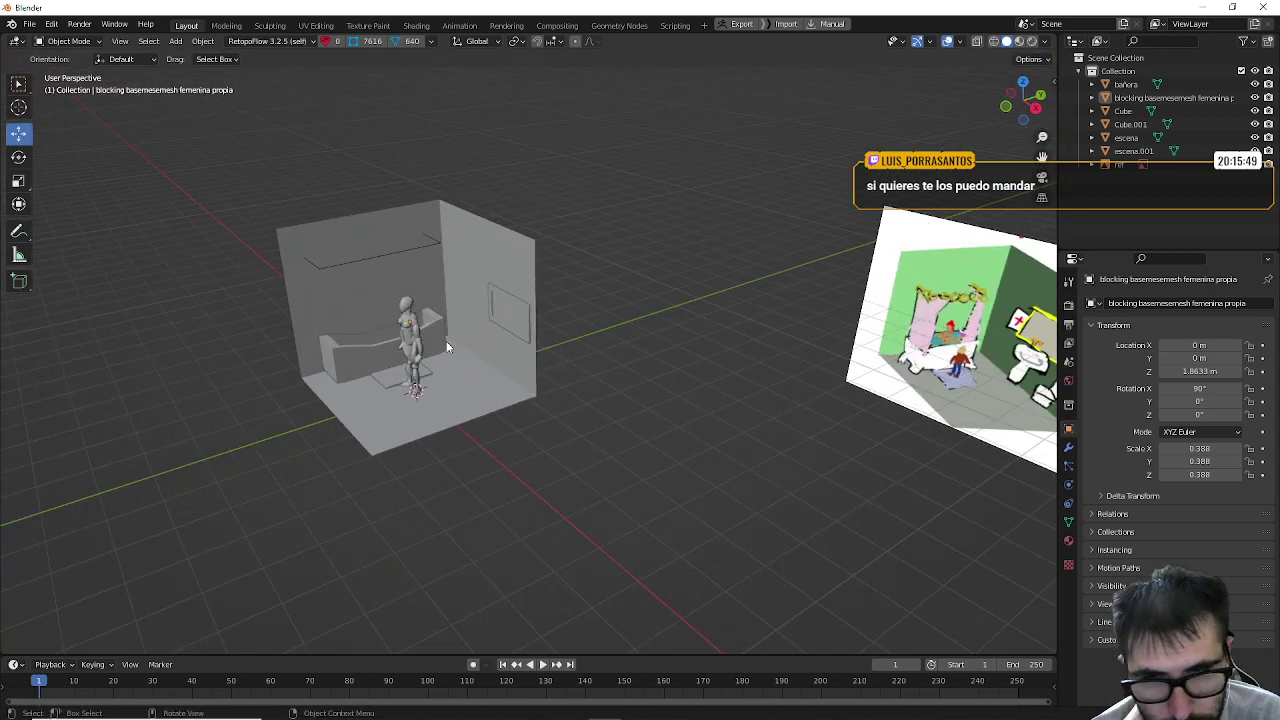
left_click(455, 399)
middle_click_drag(454, 398, 510, 392)
scroll(510, 392, "up", 5)
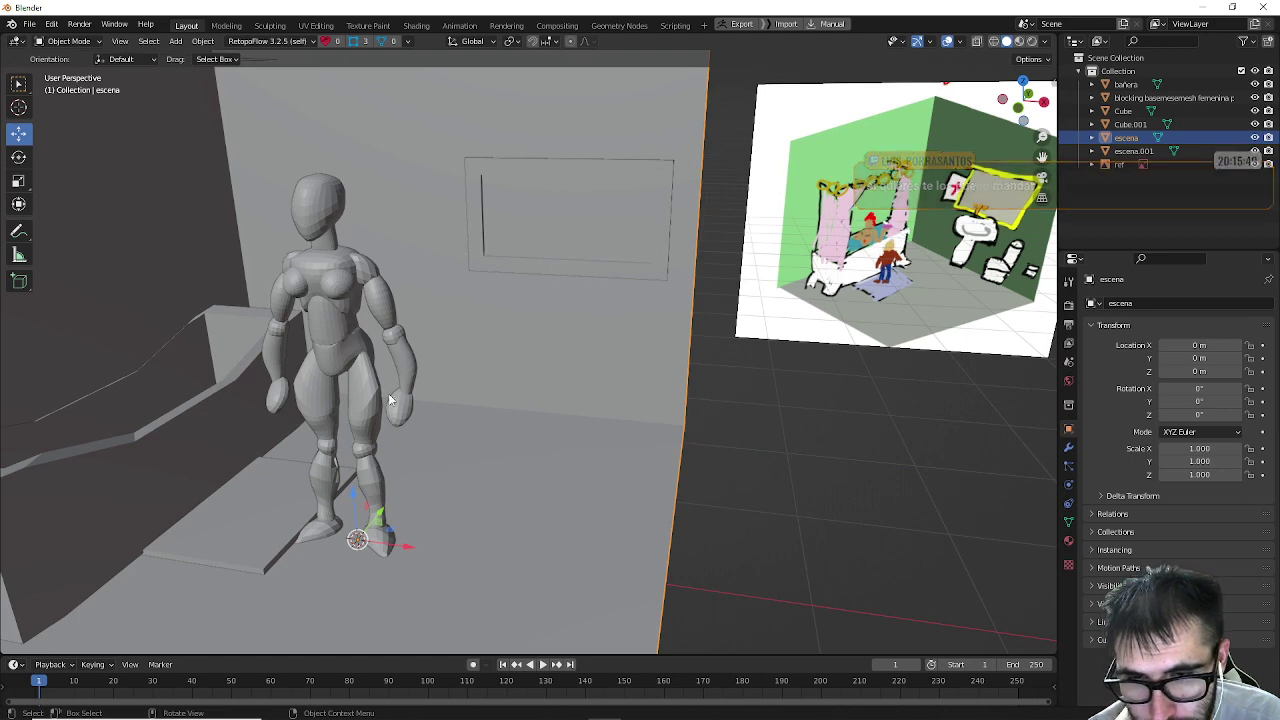
Step: Deselect the room and review the overall layout of bathtub, rug, mirror and mannequin beside the reference drawing
scroll(343, 336, "down", 5)
scroll(422, 415, "up", 4)
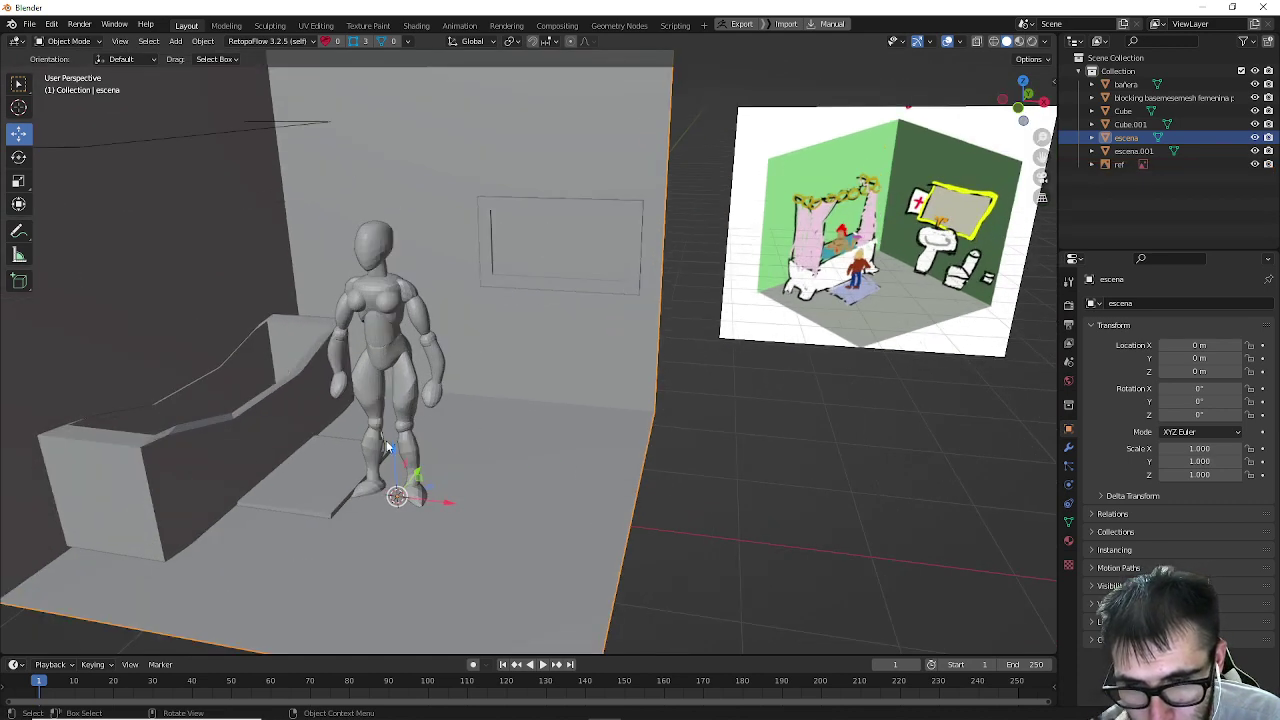
middle_click_drag(390, 449, 422, 465)
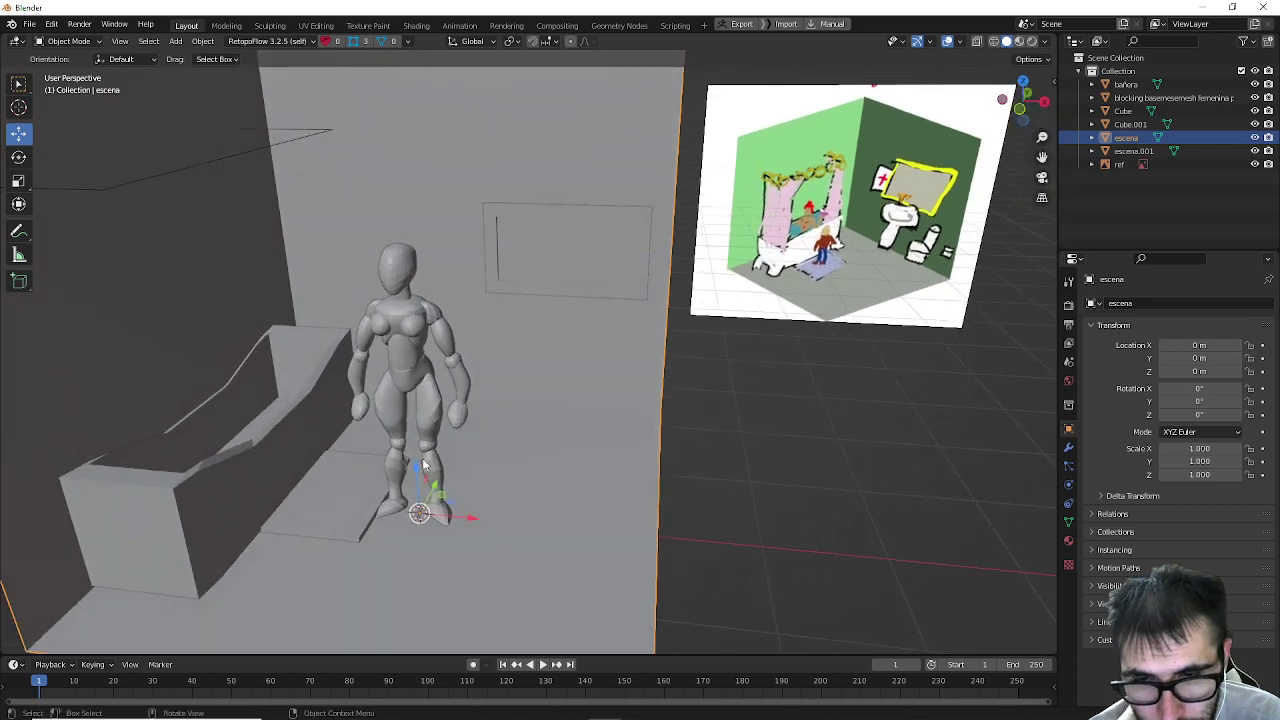
left_click(771, 512)
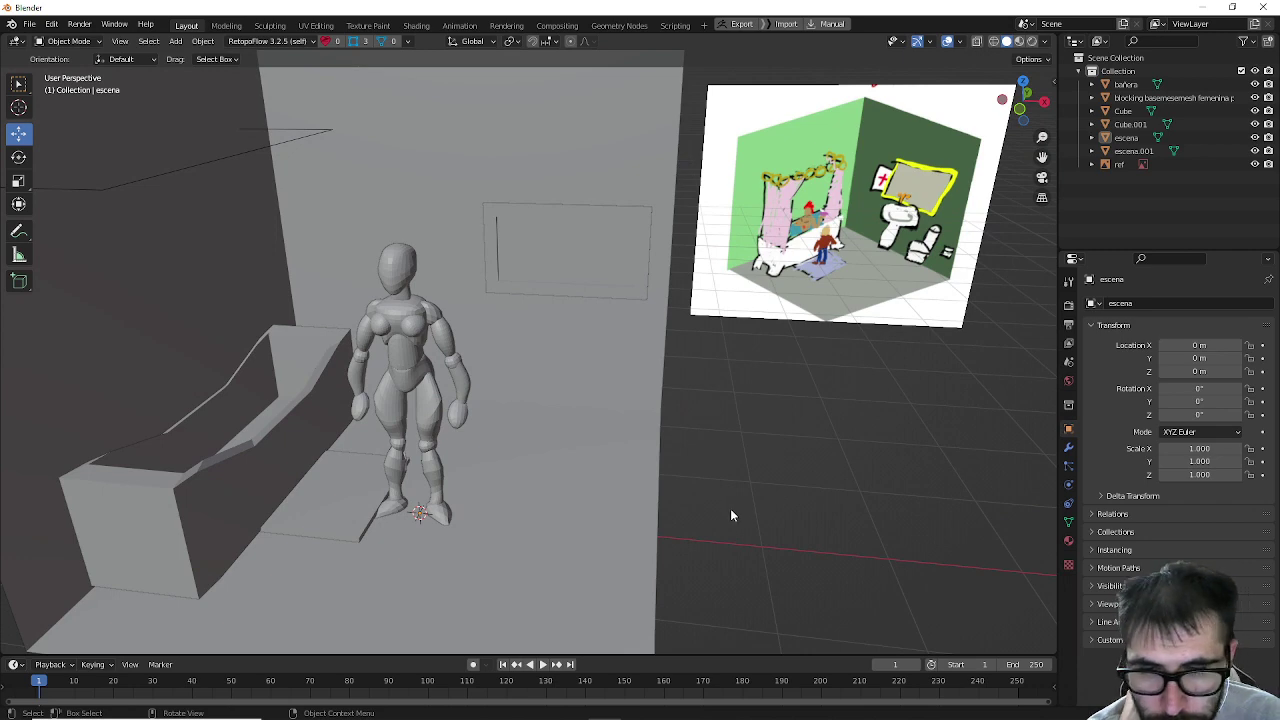
middle_click_drag(730, 515, 680, 517)
scroll(680, 517, "down", 5)
scroll(678, 517, "up", 5)
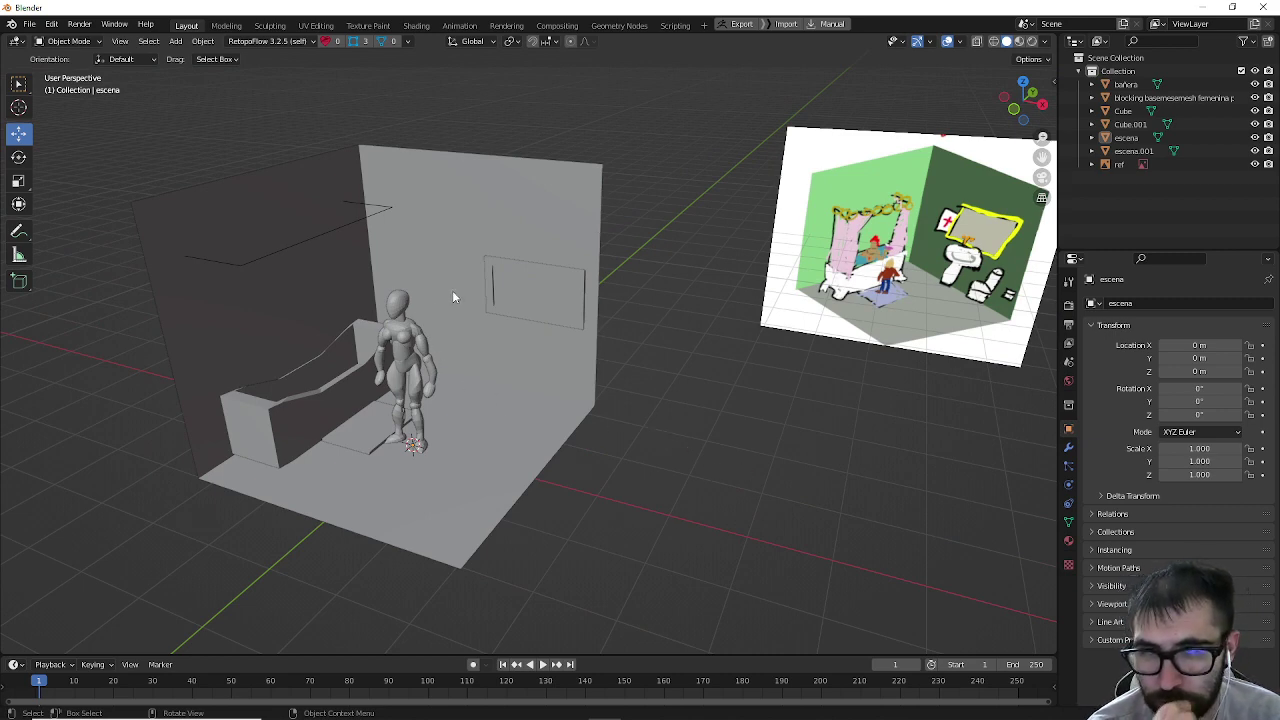
Step: Add a cylinder mesh and narrow it to a scale of about 0.298 in X and Y, keeping its height
left_click(176, 41)
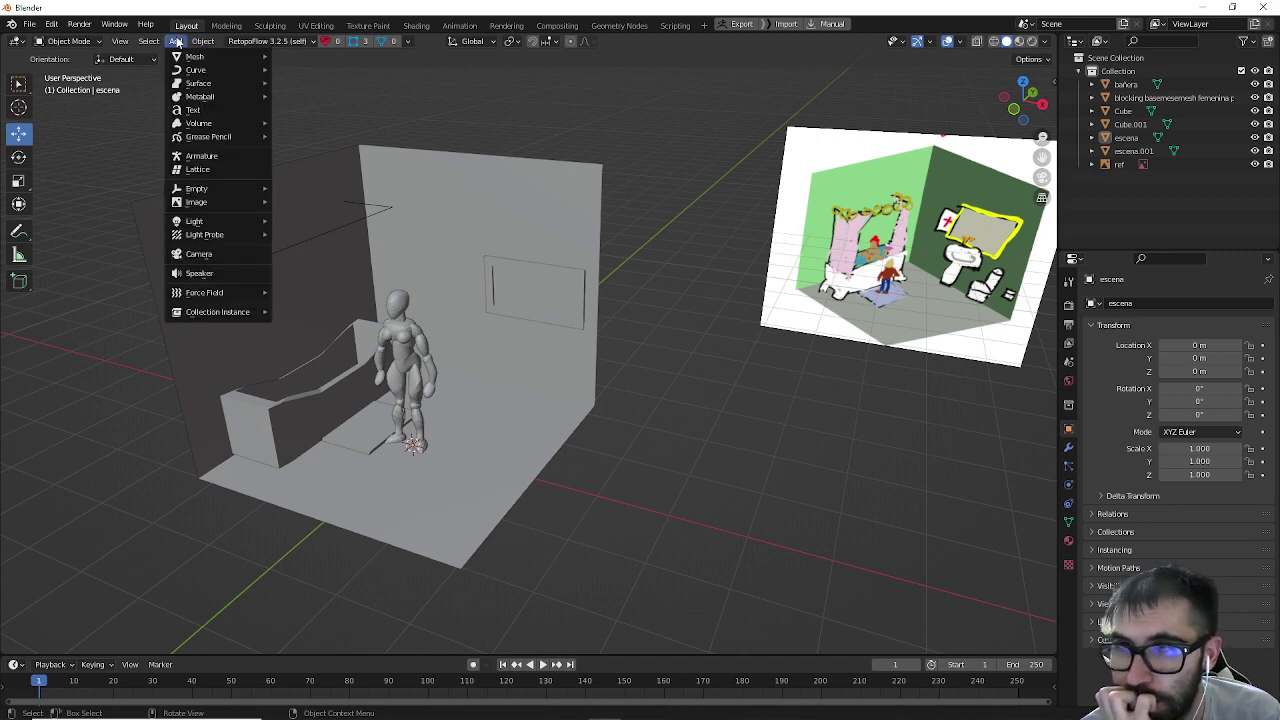
mouse_move(250, 56)
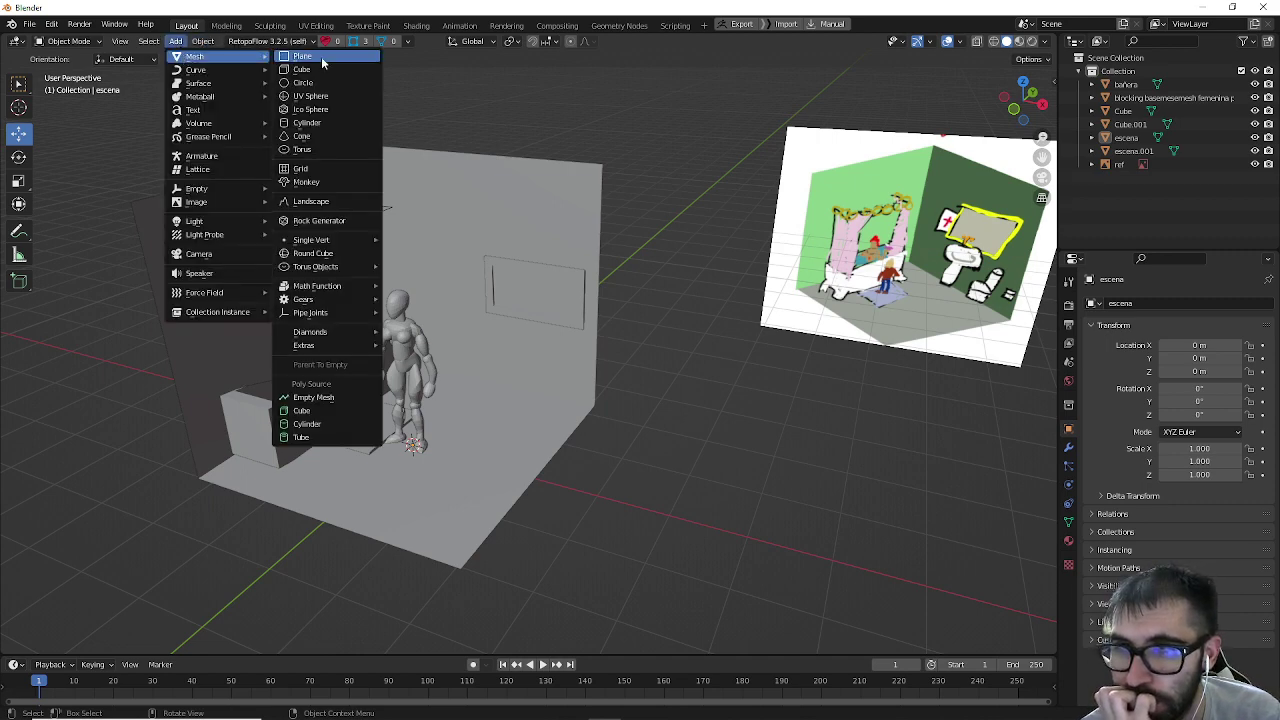
left_click(325, 123)
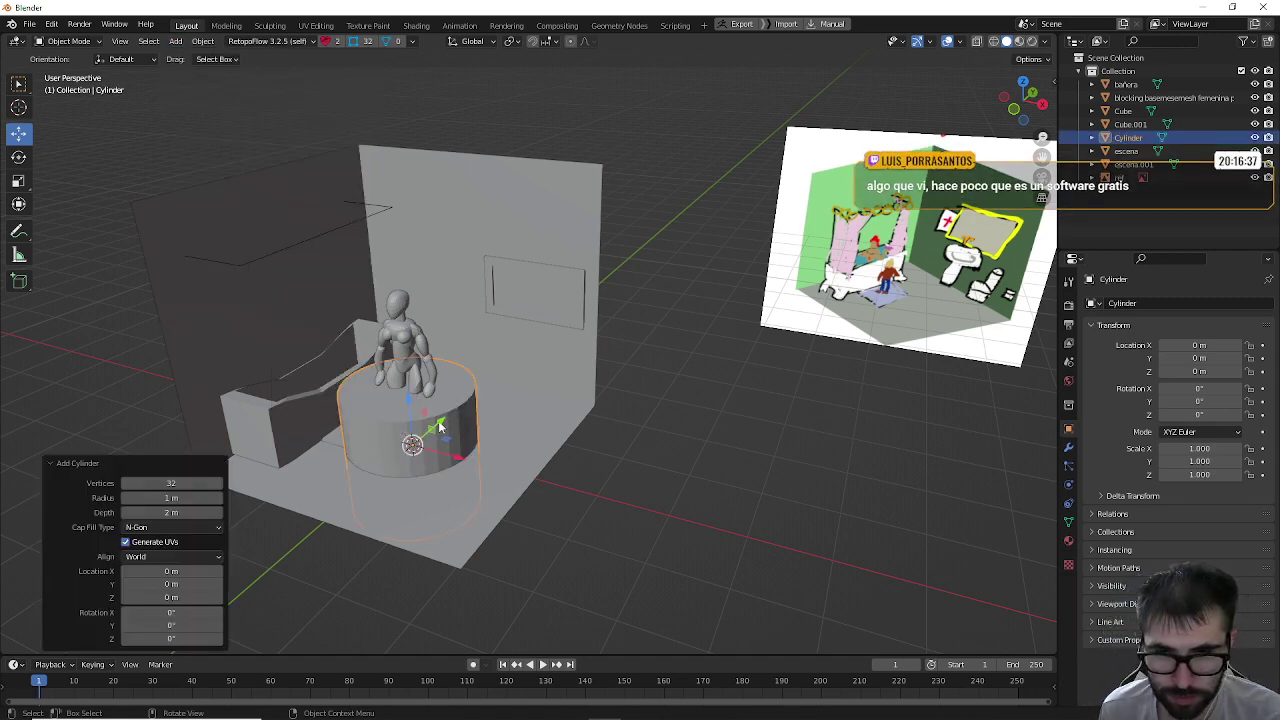
key("s")
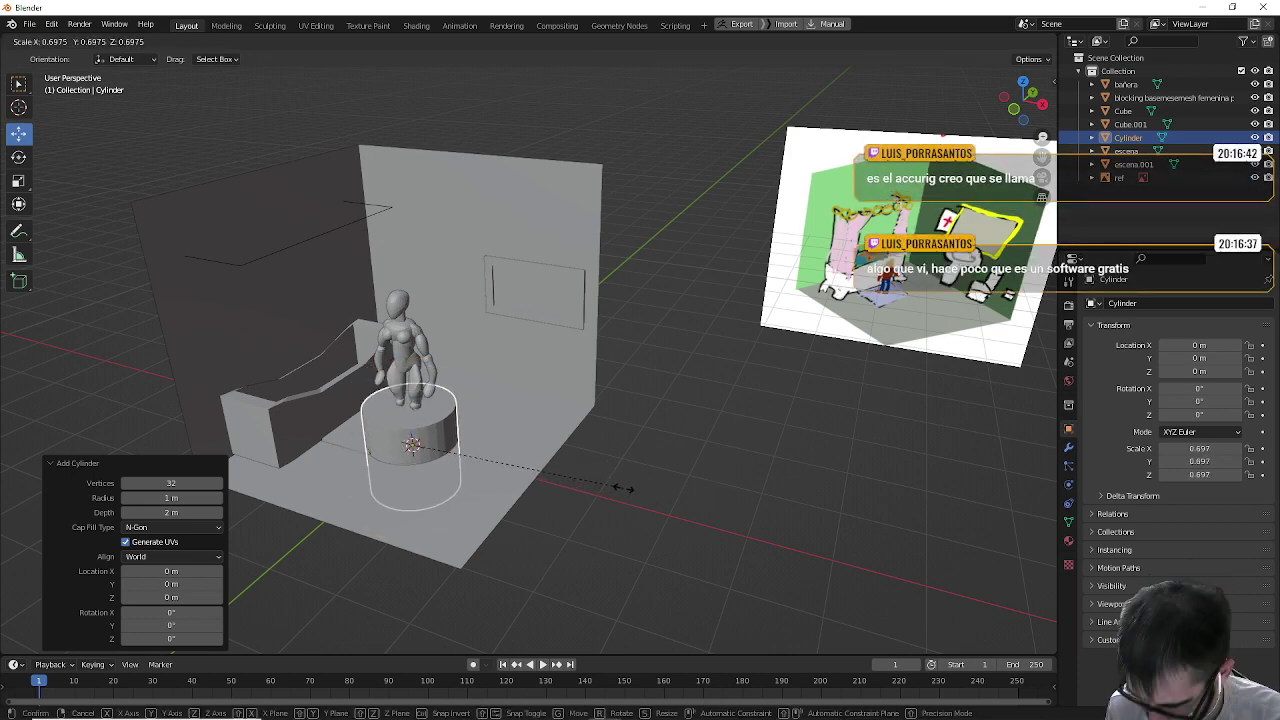
key("shift+z")
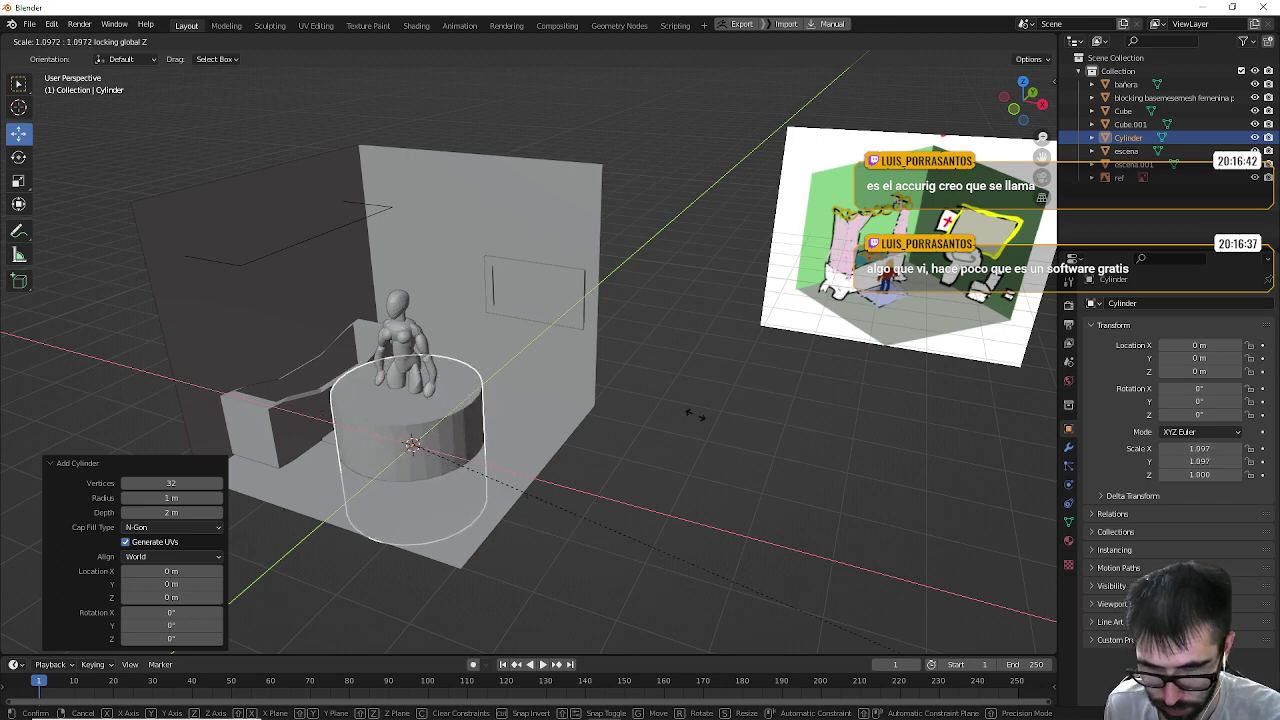
left_click(167, 449)
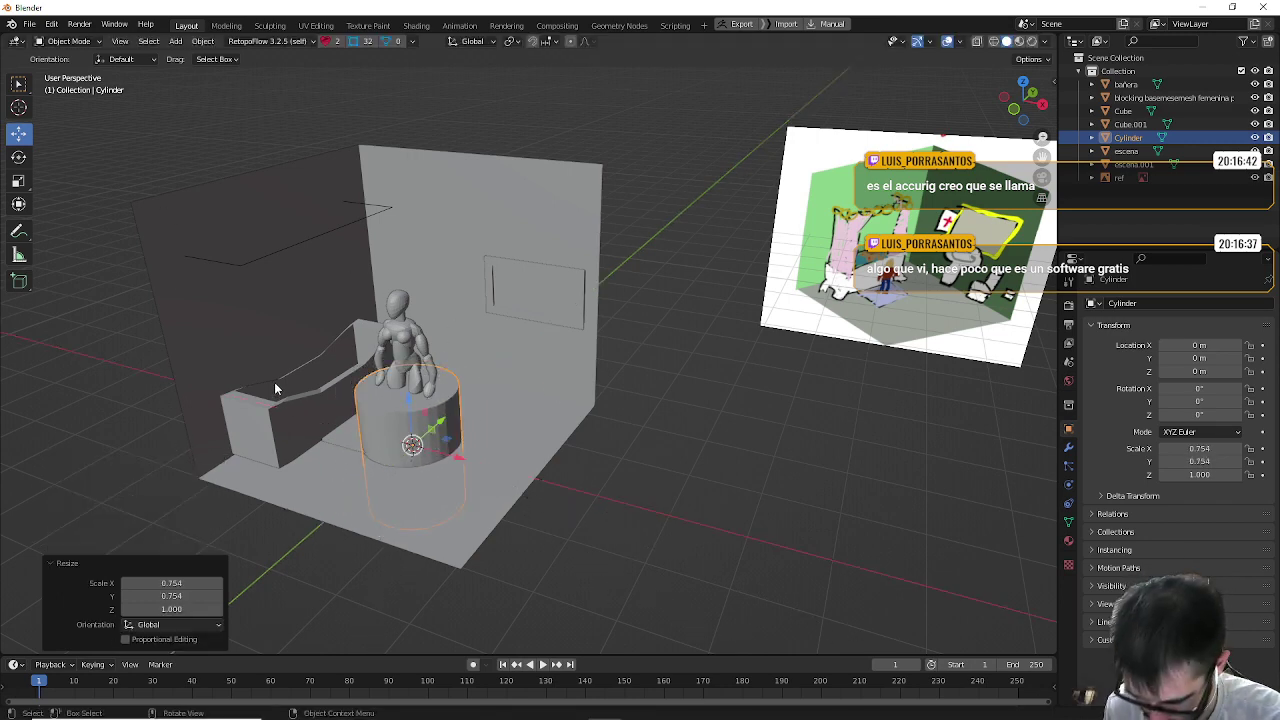
key("s")
key("shift+z")
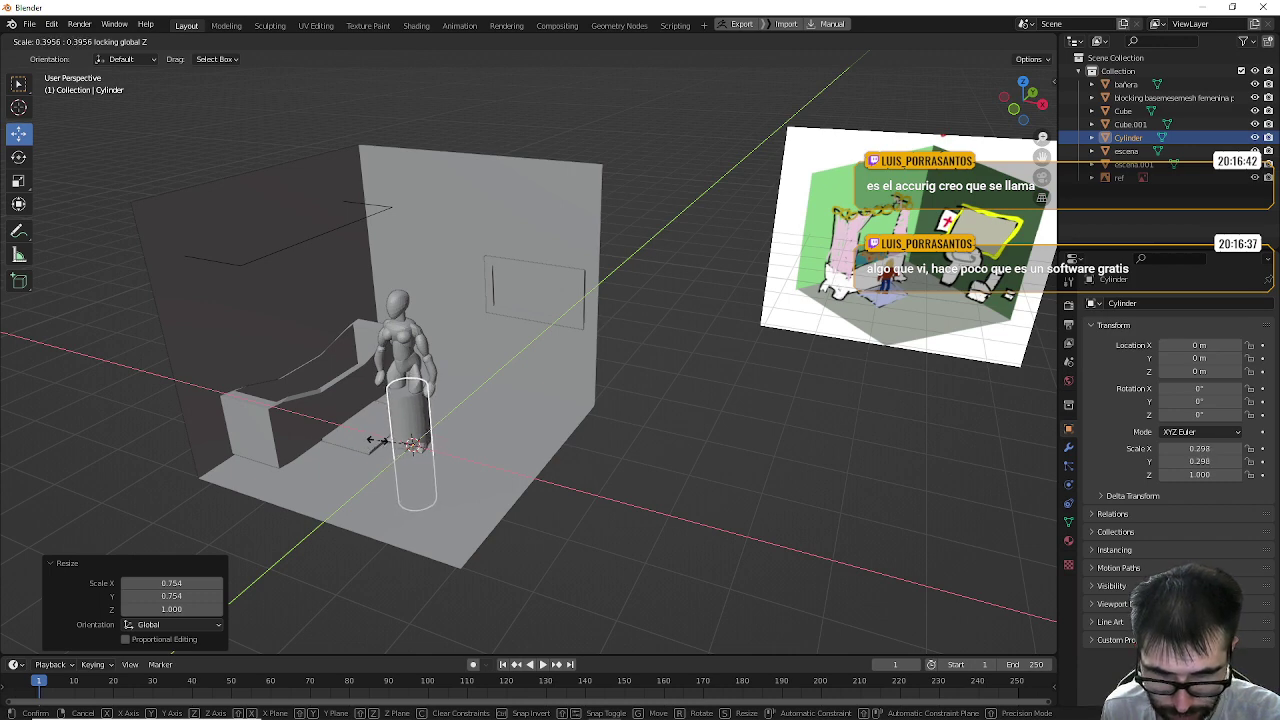
left_click(378, 442)
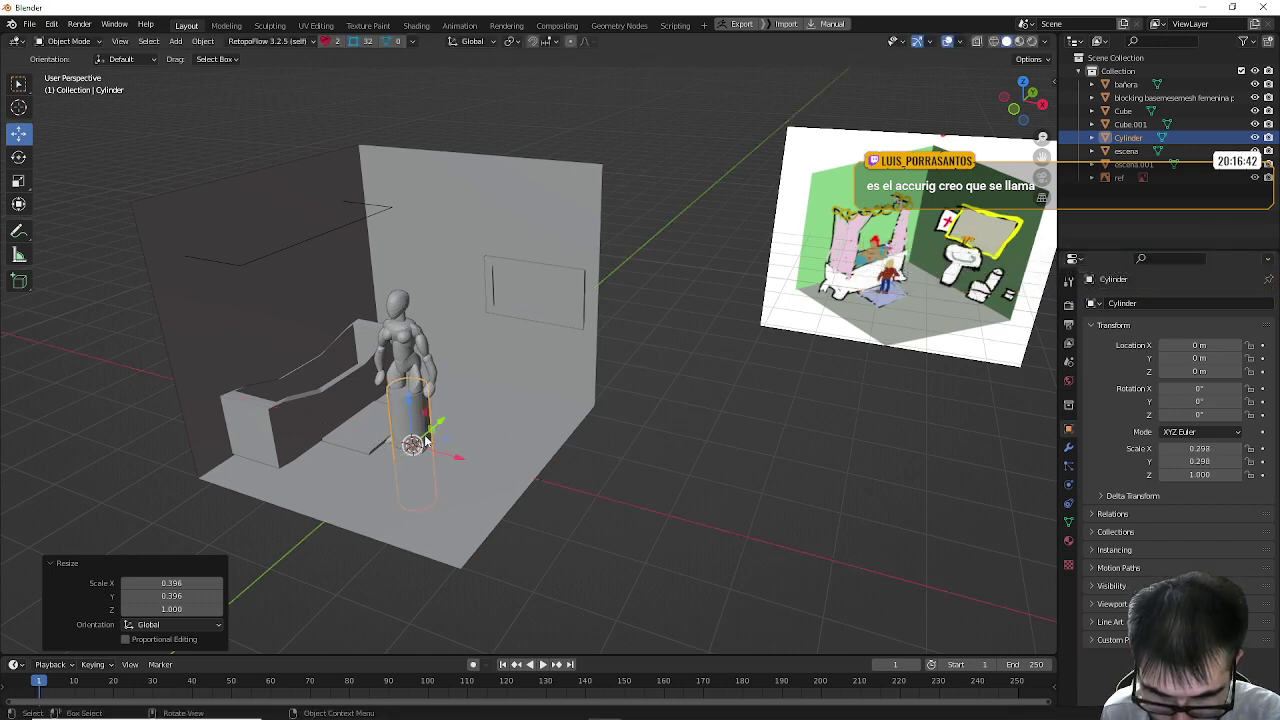
Step: Move the cylinder to about X 1.05 m, Y 1.94 m, Z 1.05 m, against the wall with the mirror
left_click_drag(437, 430, 465, 302)
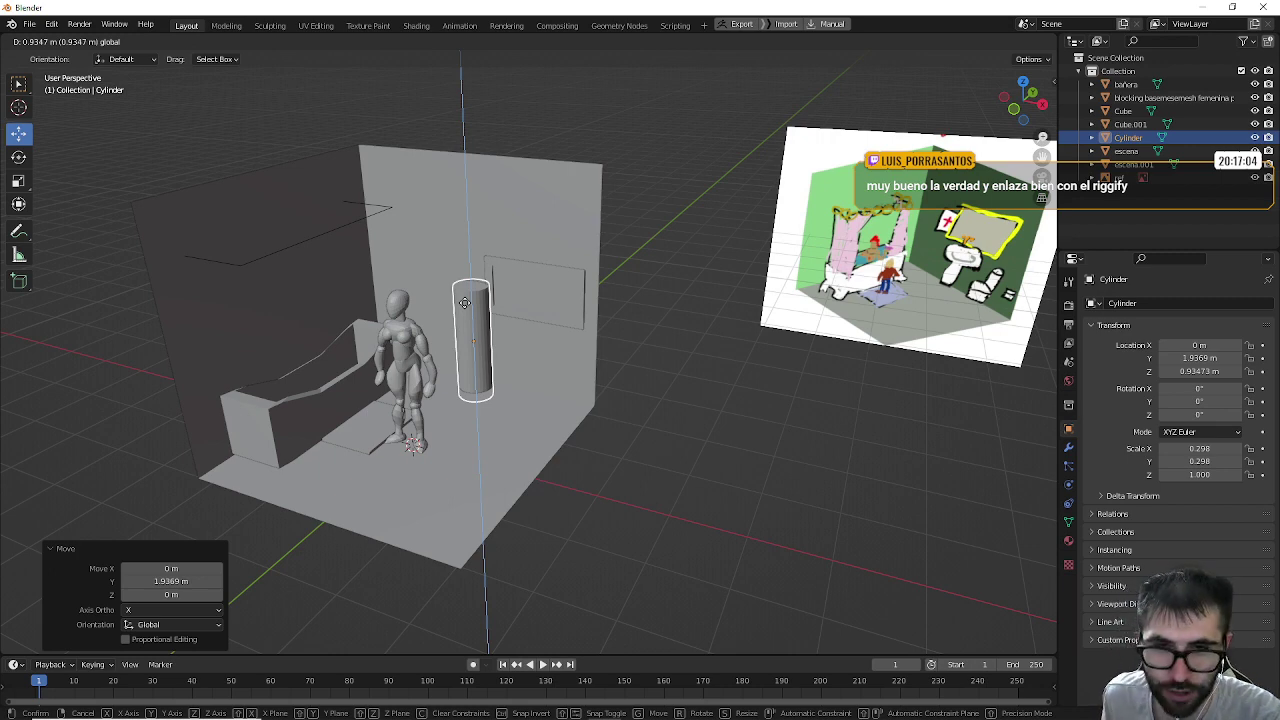
left_click(464, 303)
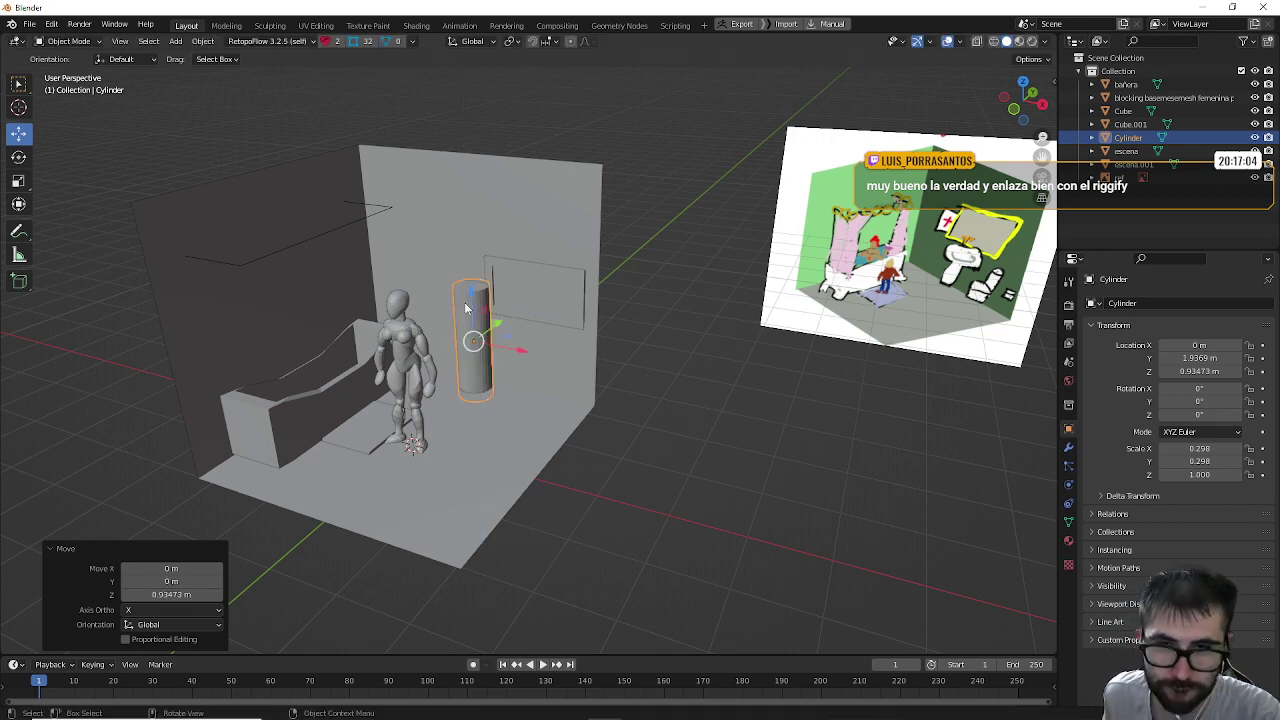
key("g")
key("x")
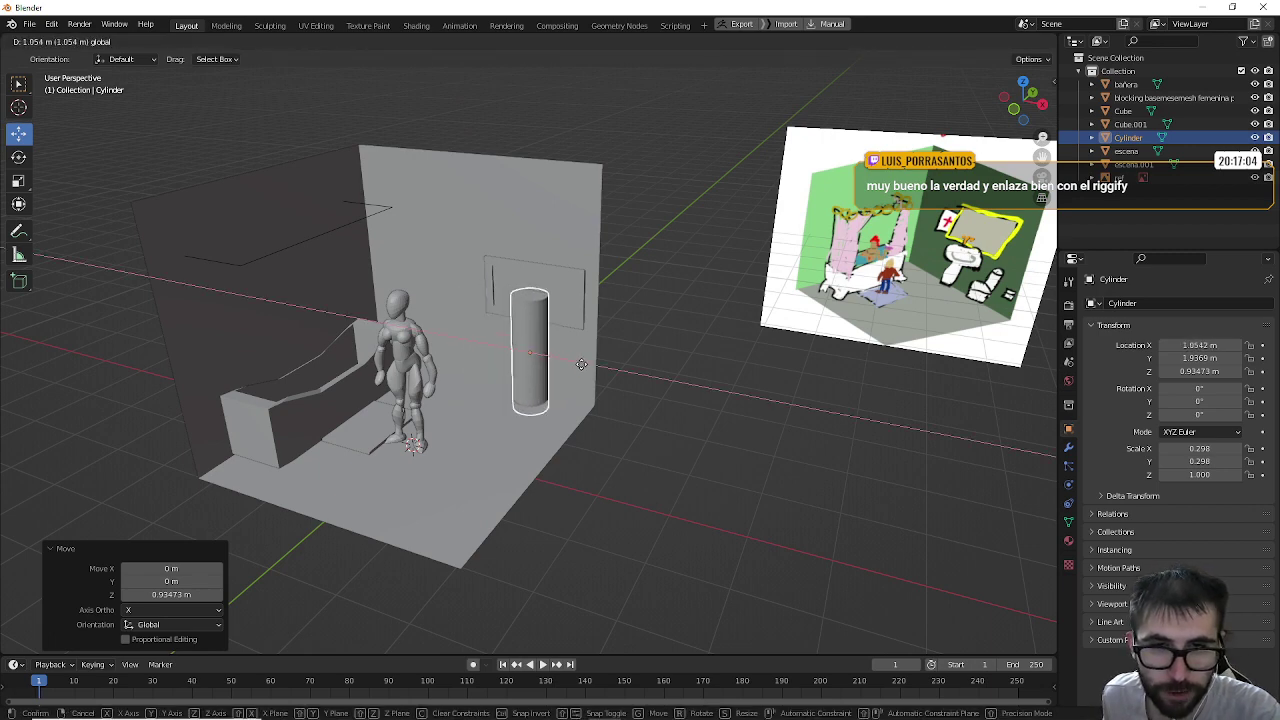
left_click(581, 364)
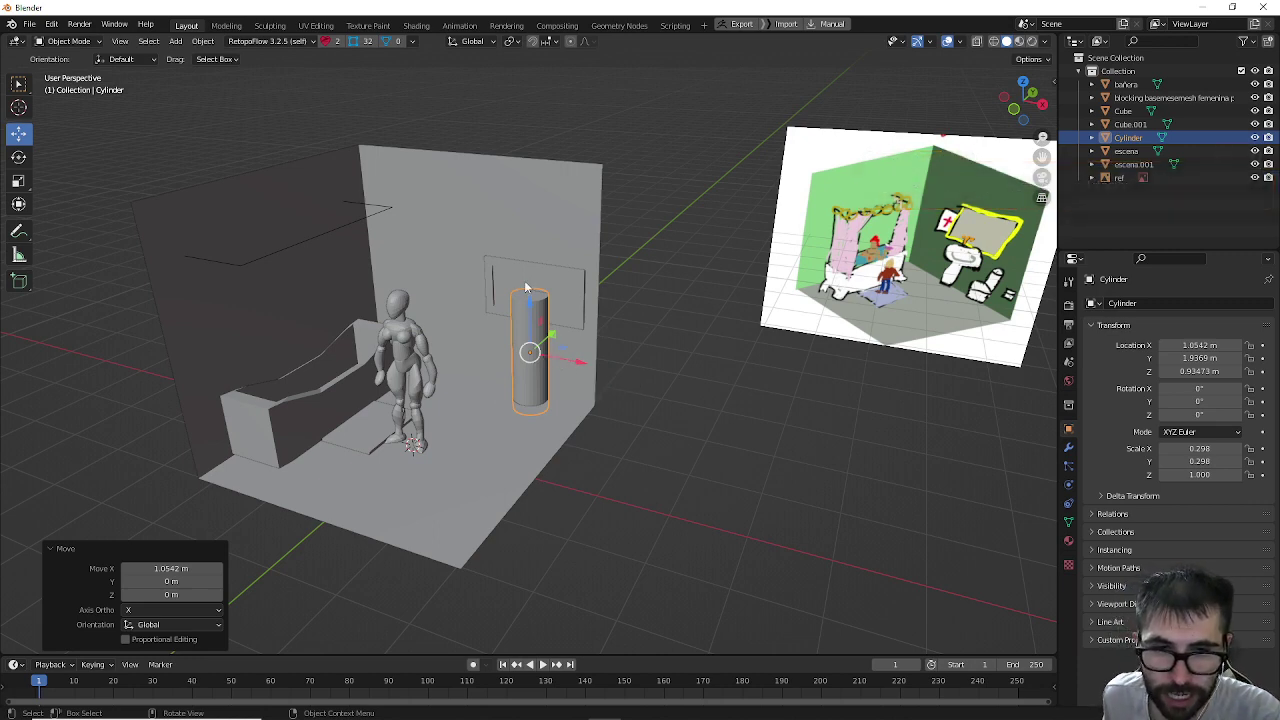
key("g")
key("z")
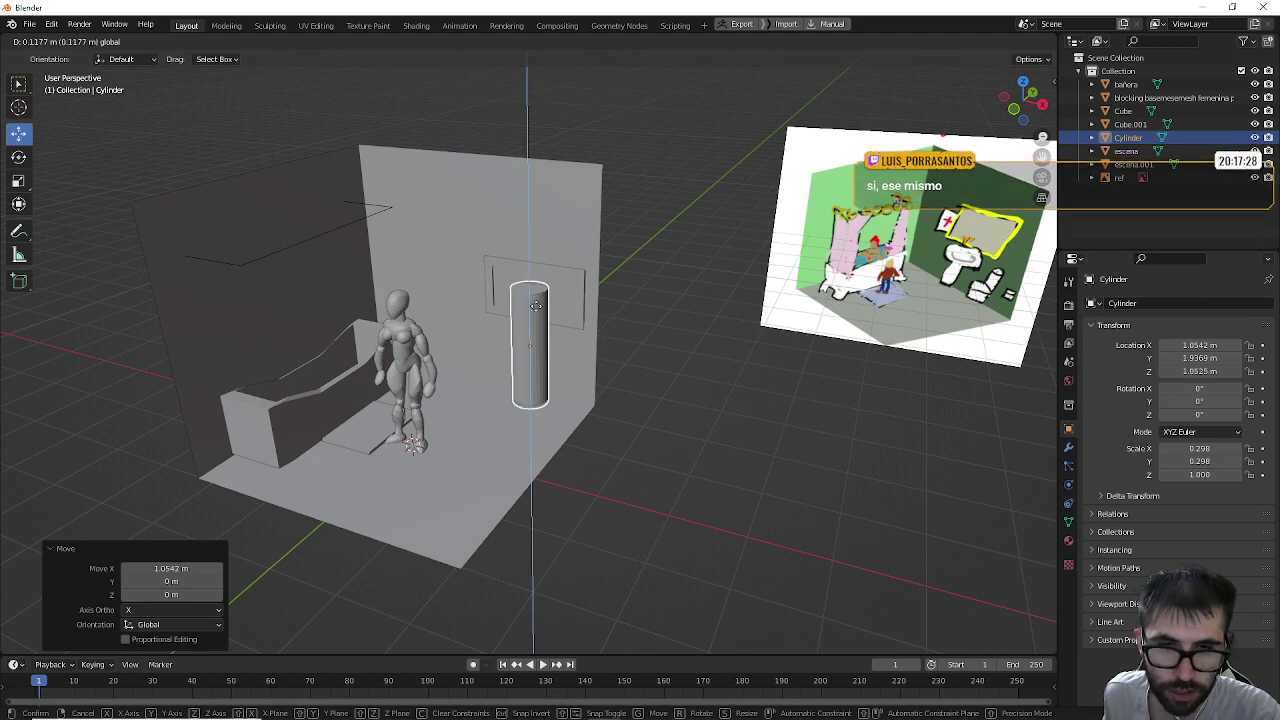
left_click(538, 313)
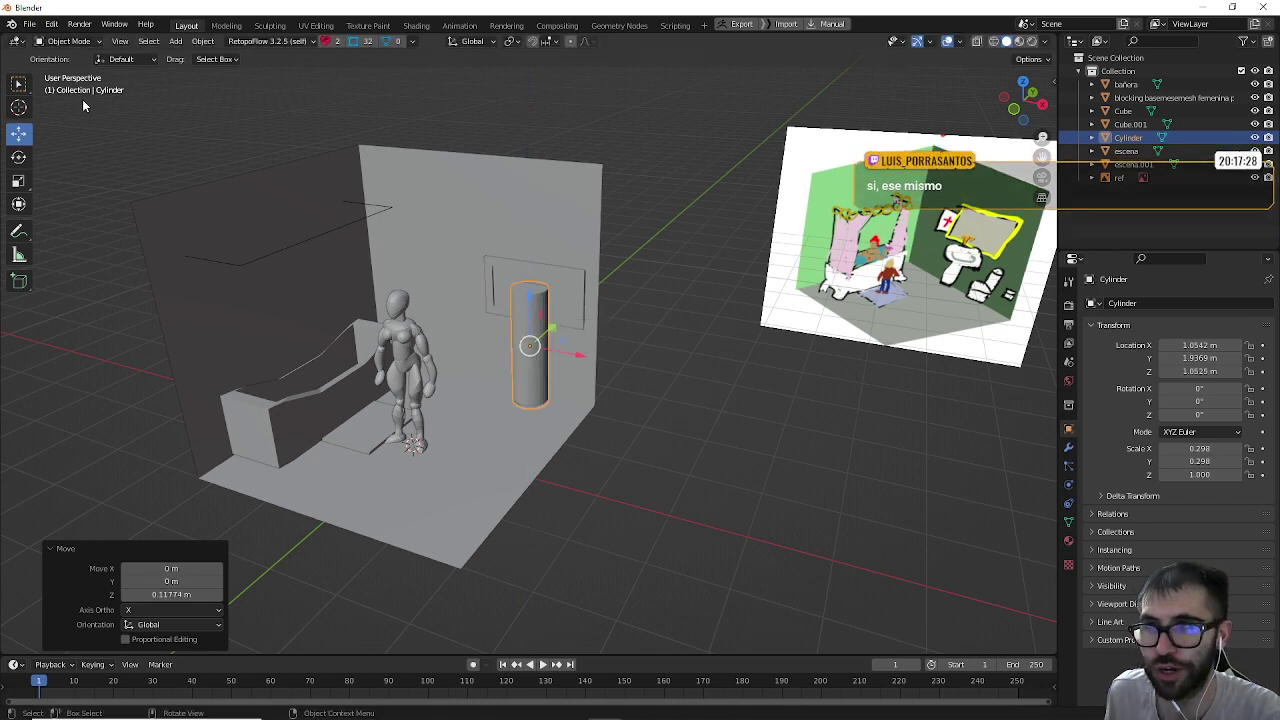
Step: Lower the cylinder's top face about 1.02 m along Z in Edit Mode, and shift the whole object along negative X
left_click(78, 41)
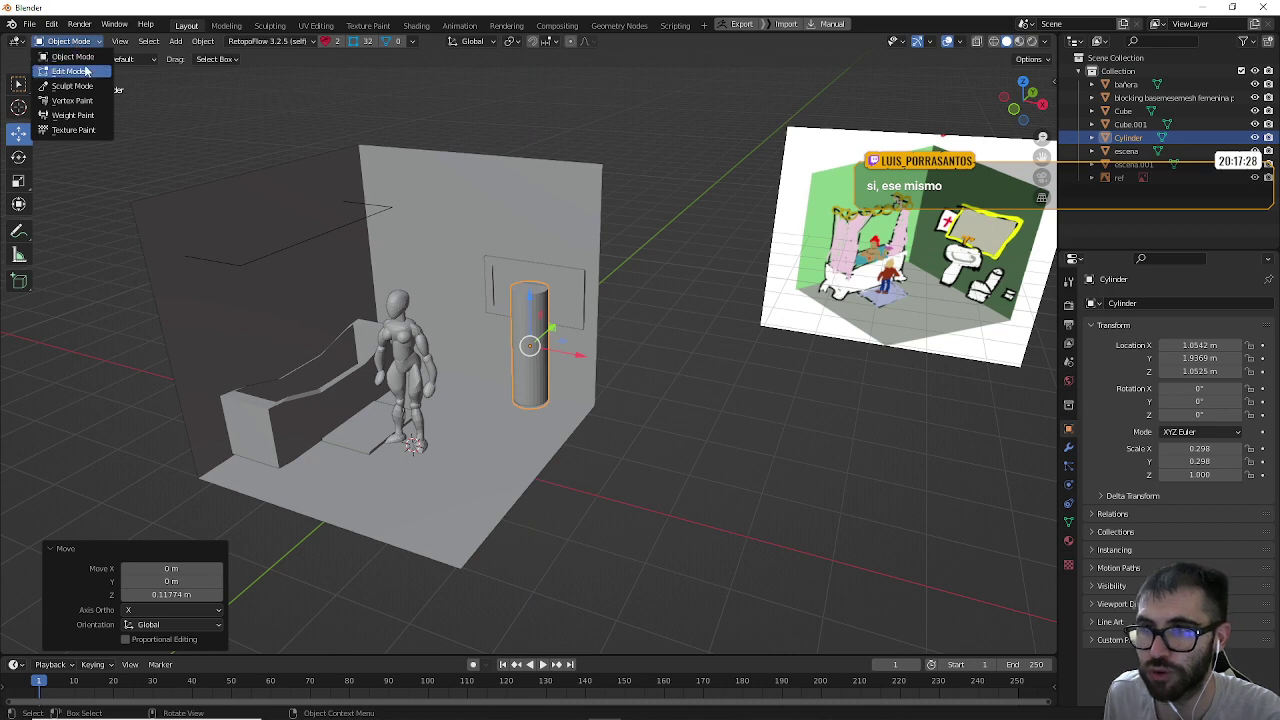
left_click(62, 67)
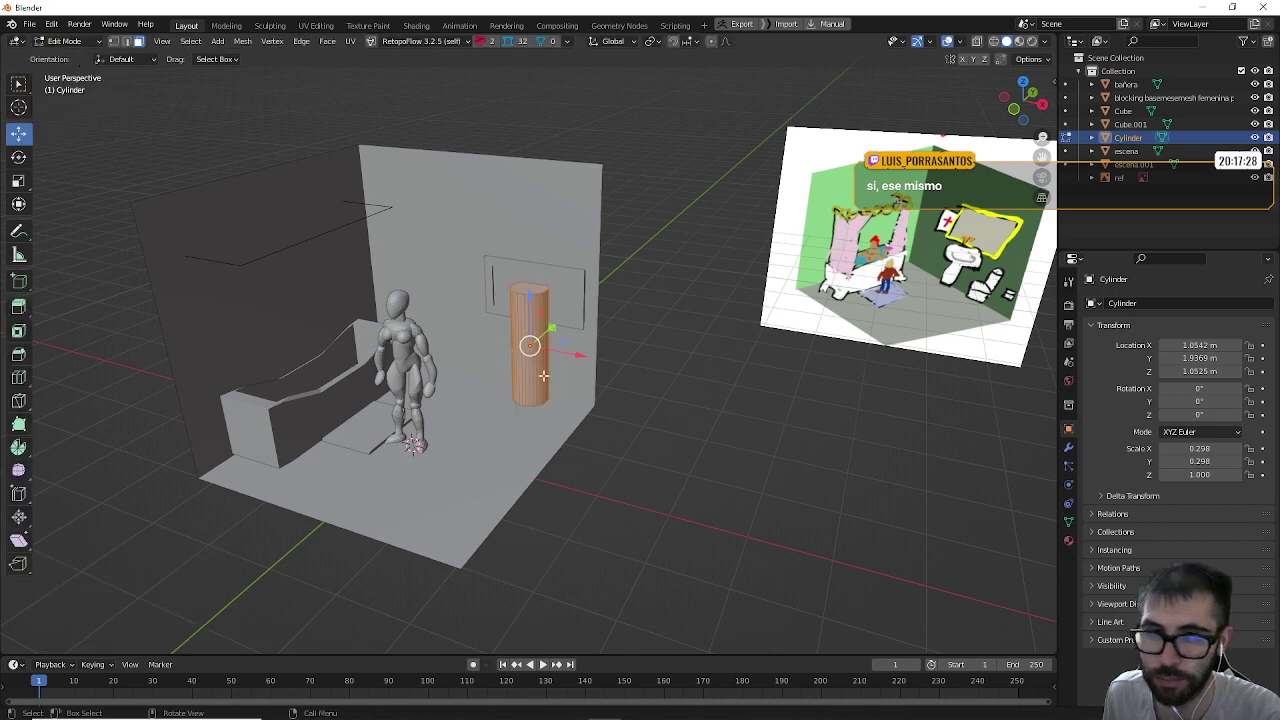
left_click(530, 287)
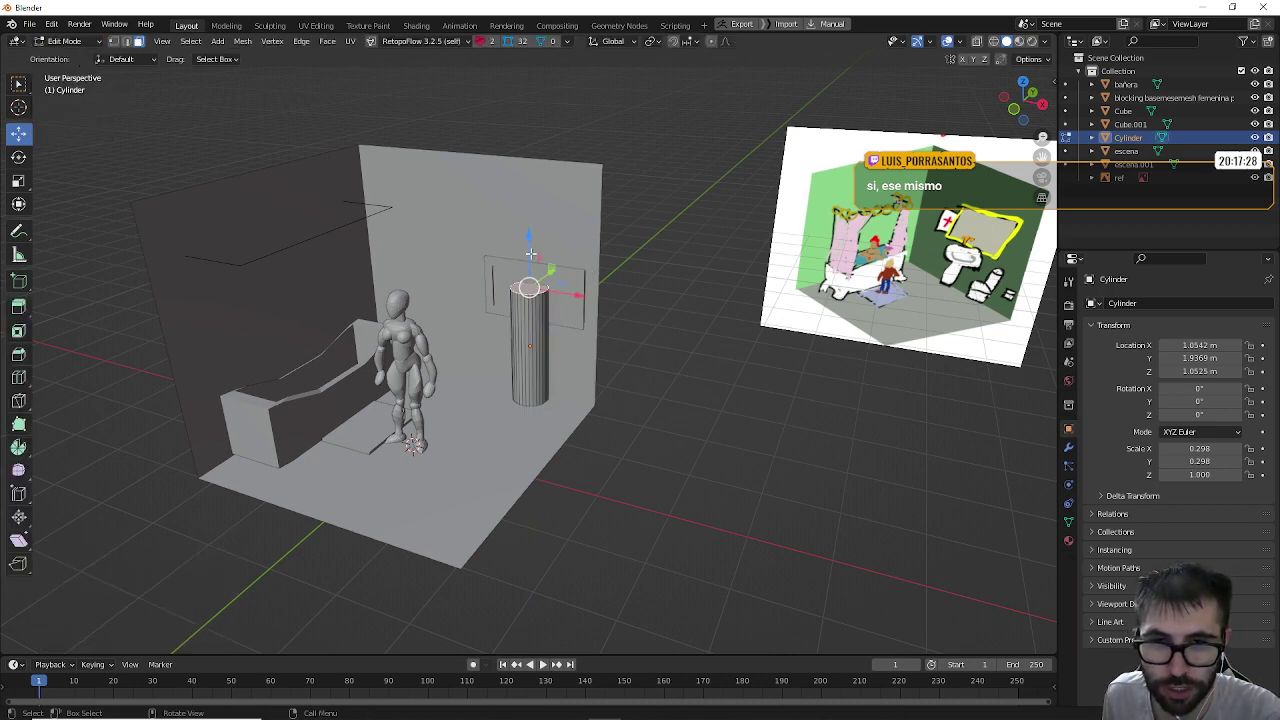
left_click_drag(530, 254, 528, 313)
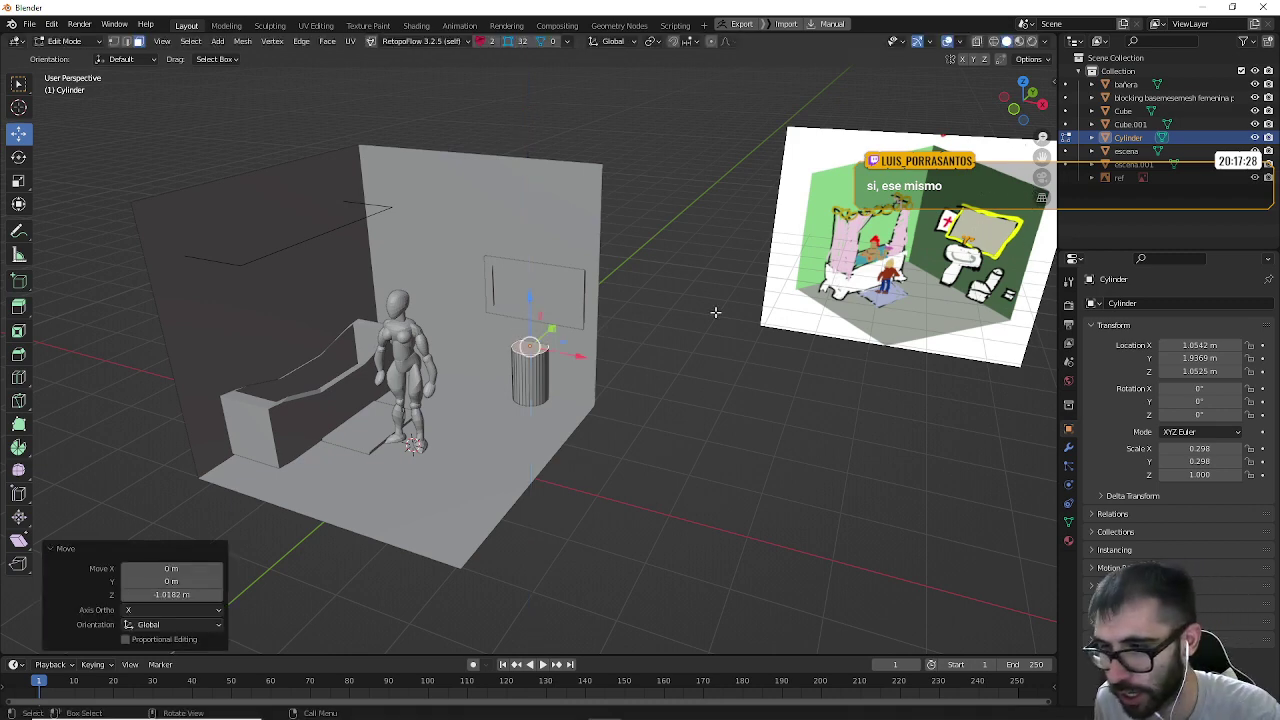
scroll(530, 344, "up", 3)
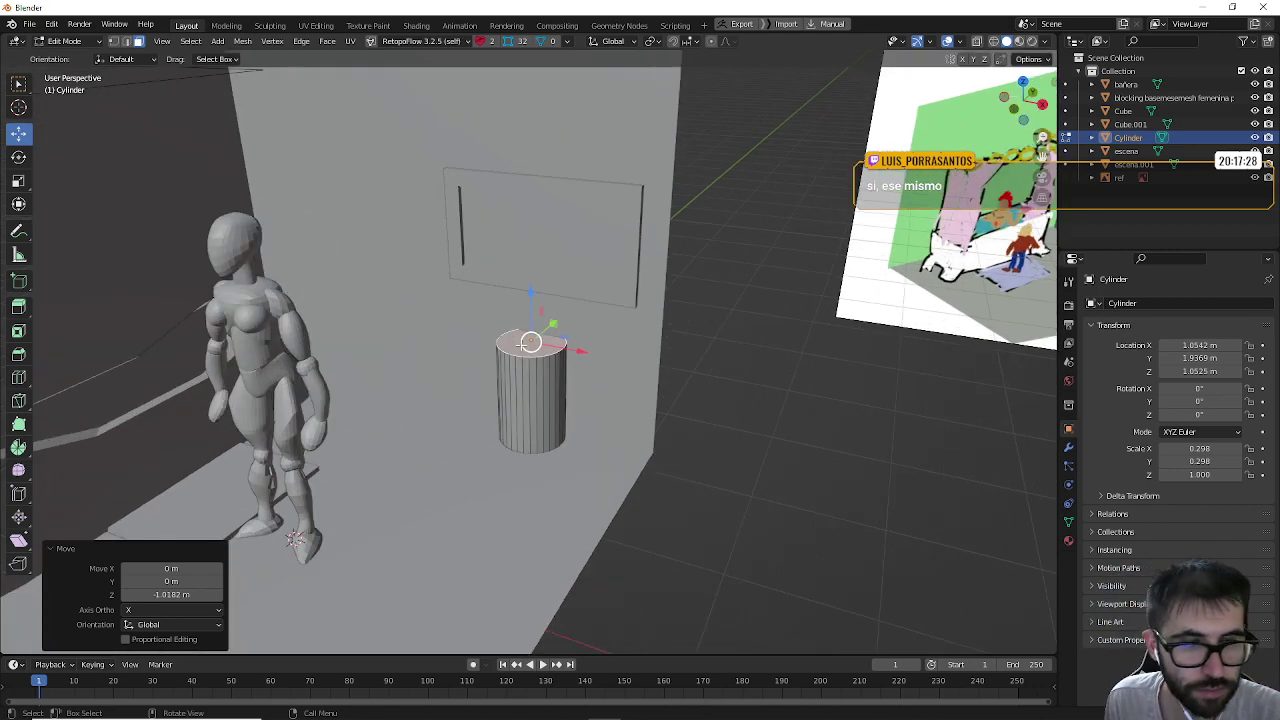
scroll(647, 399, "down", 5)
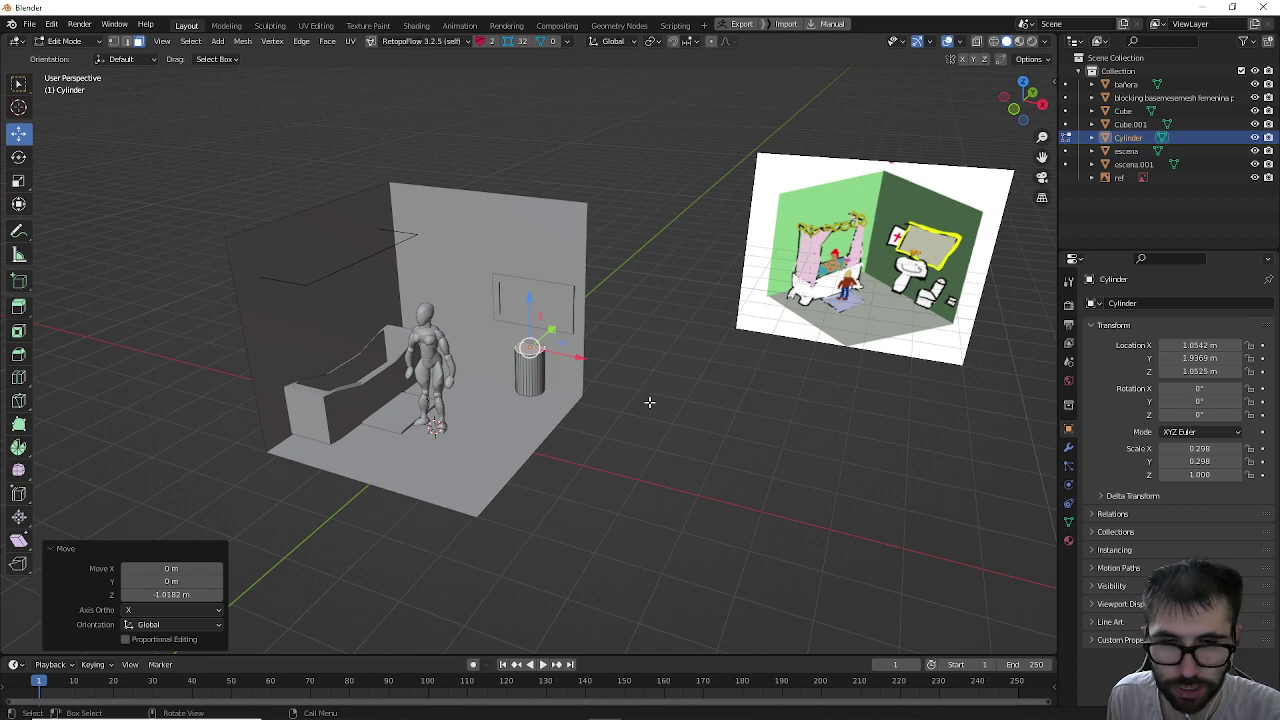
scroll(547, 322, "up", 3)
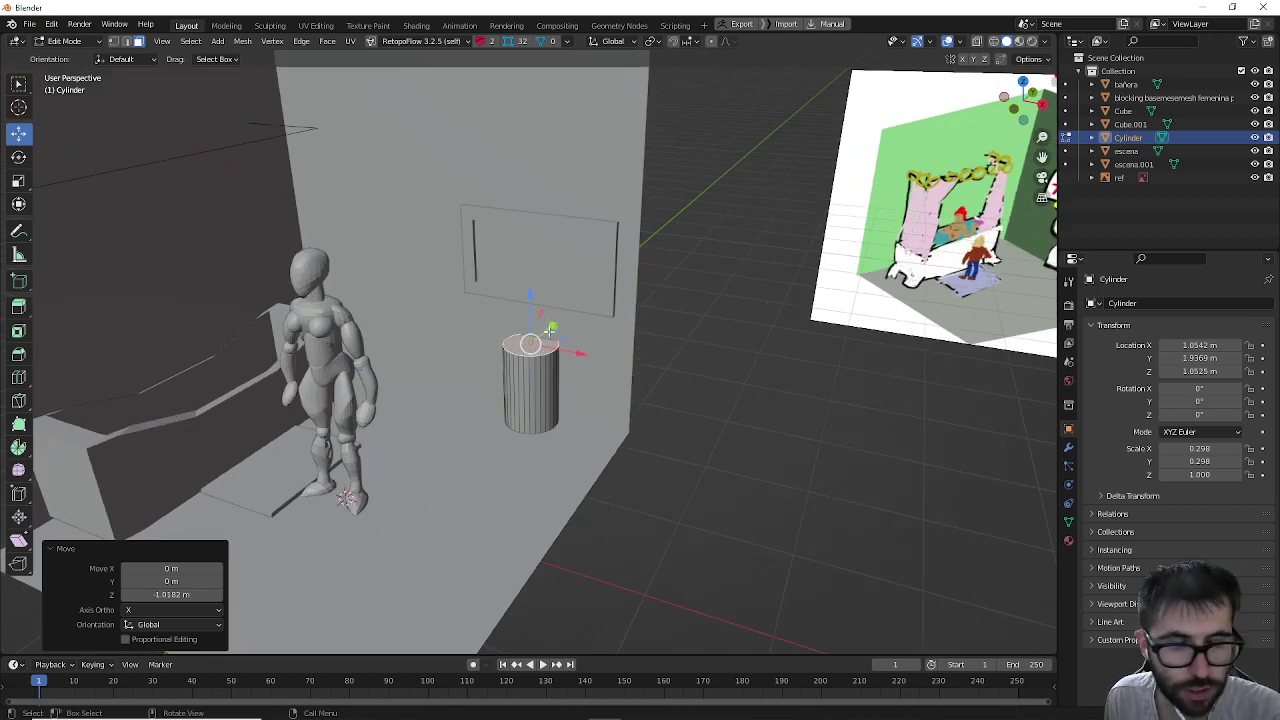
scroll(725, 405, "down", 4)
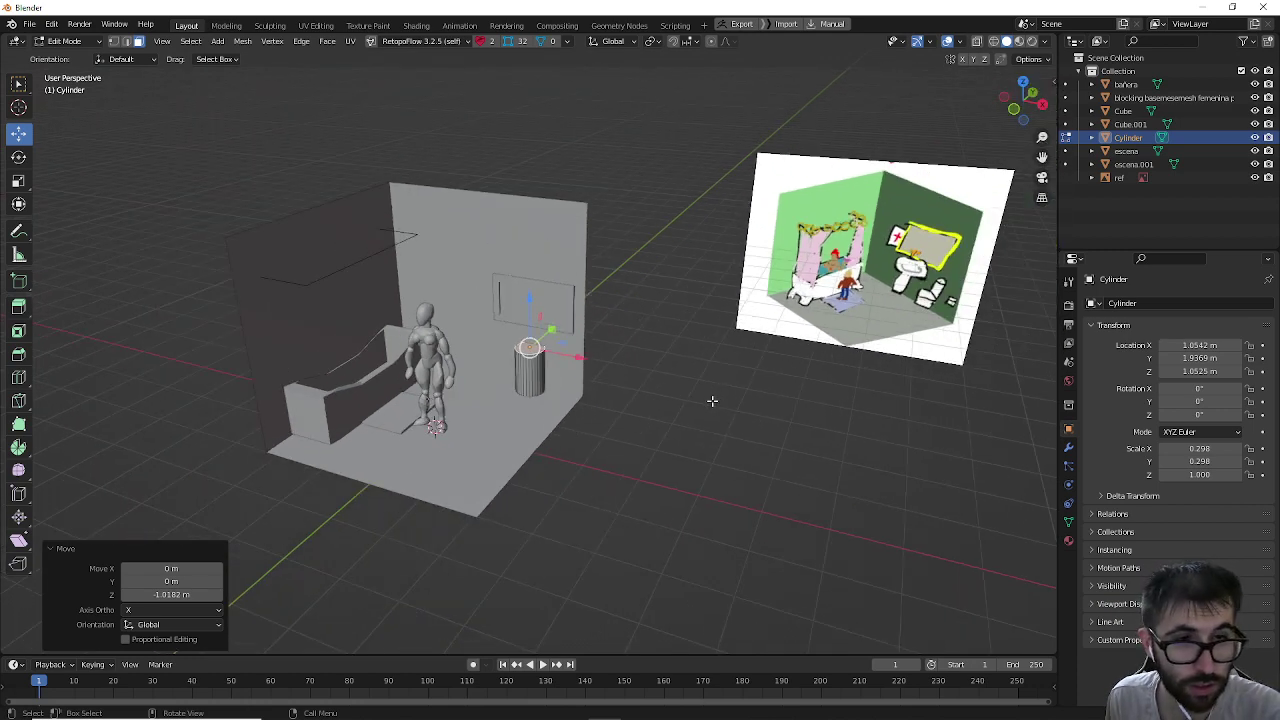
key("a")
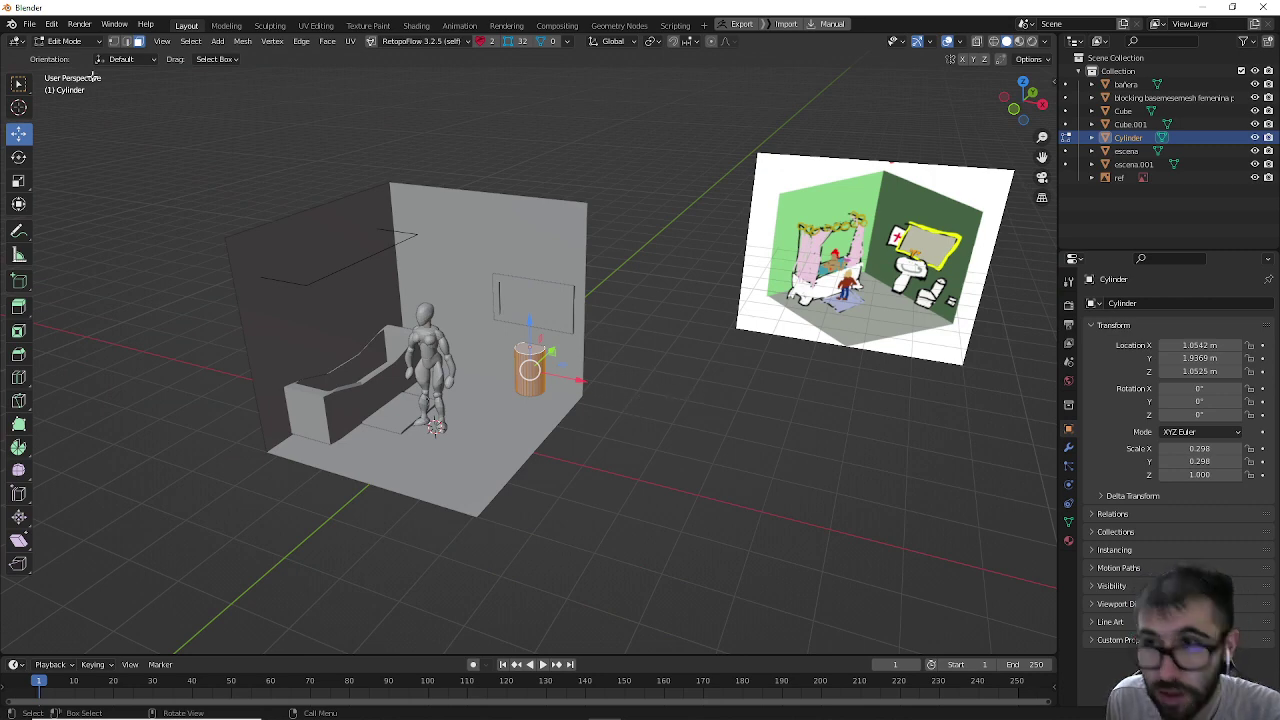
left_click(68, 41)
left_click(62, 46)
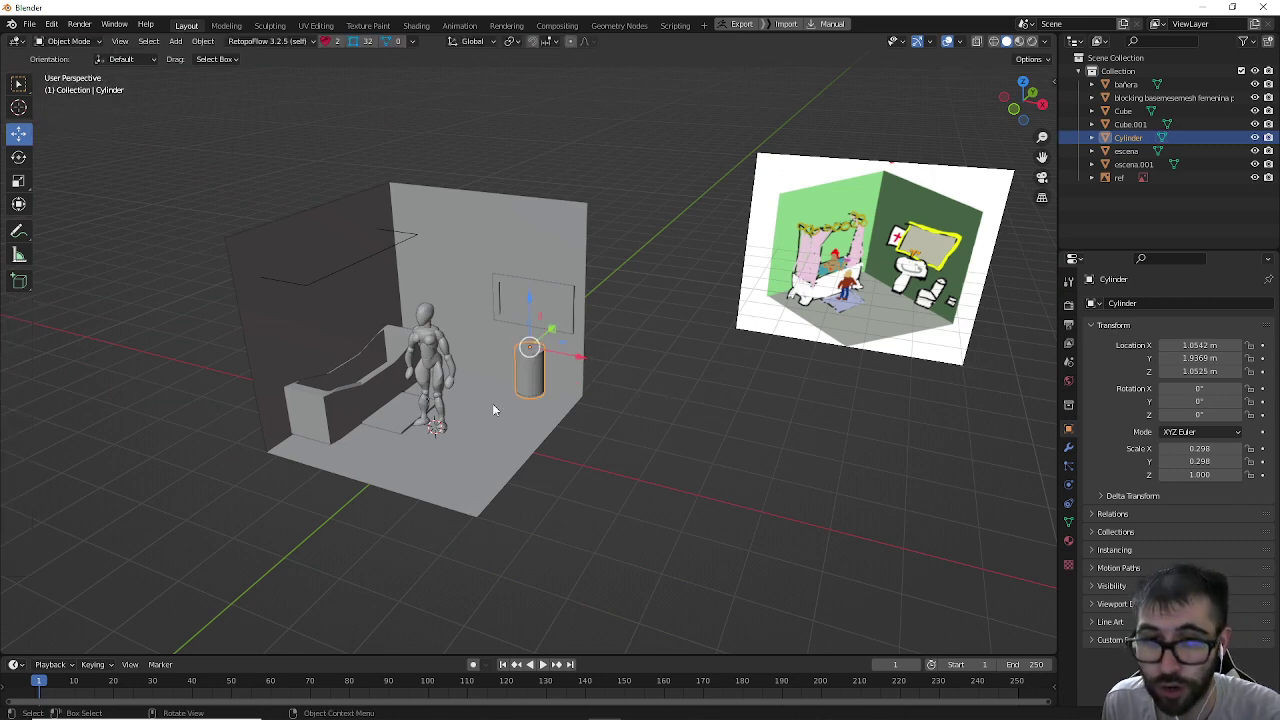
left_click_drag(581, 363, 540, 355)
Step: Set the mirror's origin to its geometry, move it about -0.62 m along X above the cylinder, and deselect it
left_click(565, 329)
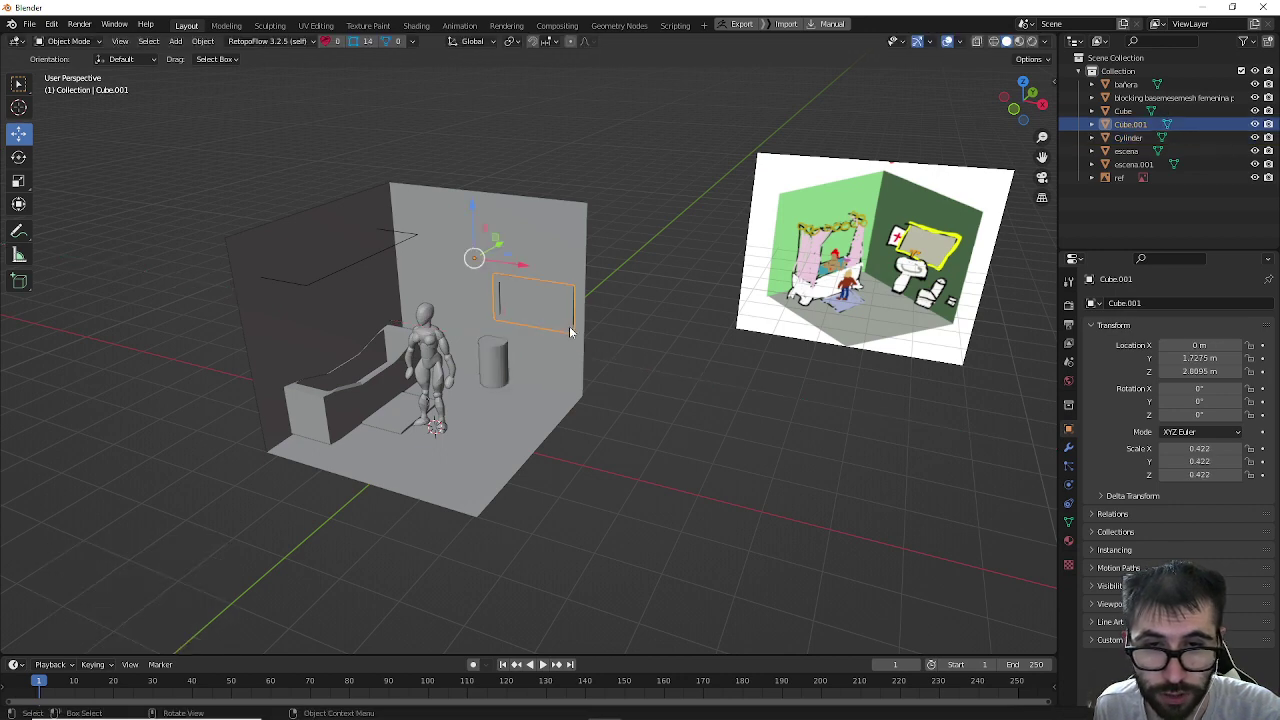
left_click(203, 41)
mouse_move(225, 70)
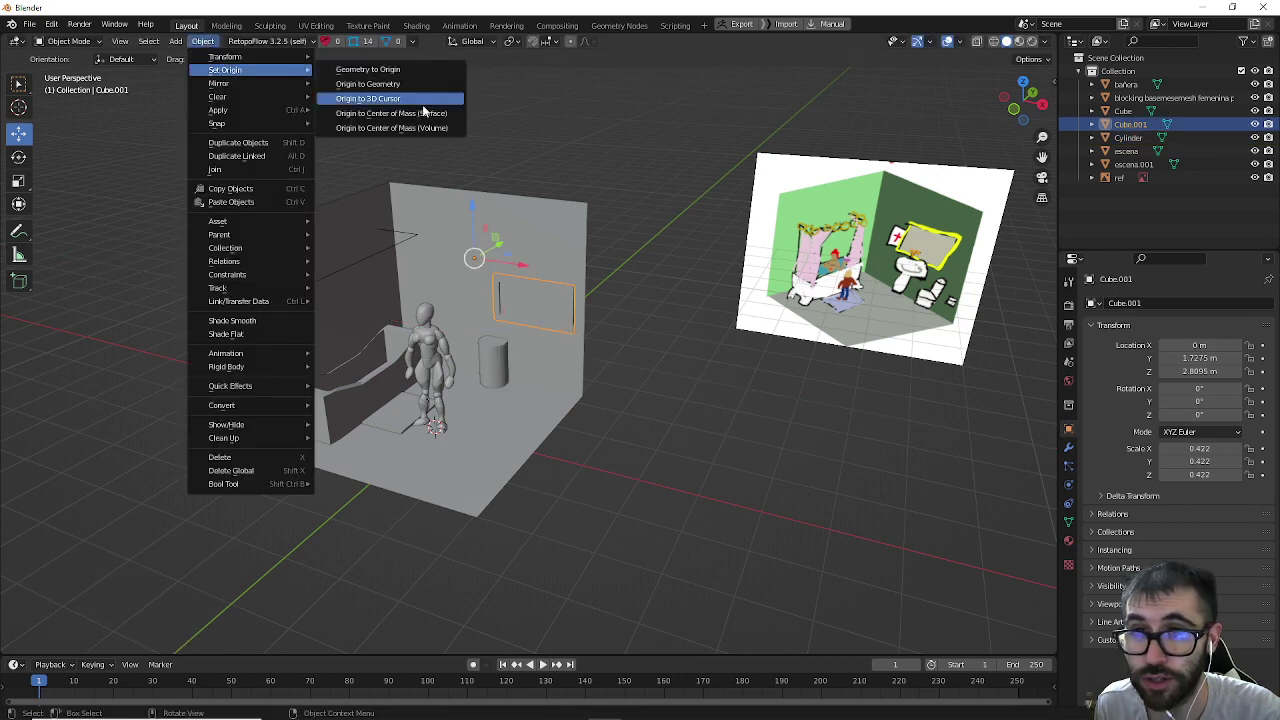
left_click(412, 84)
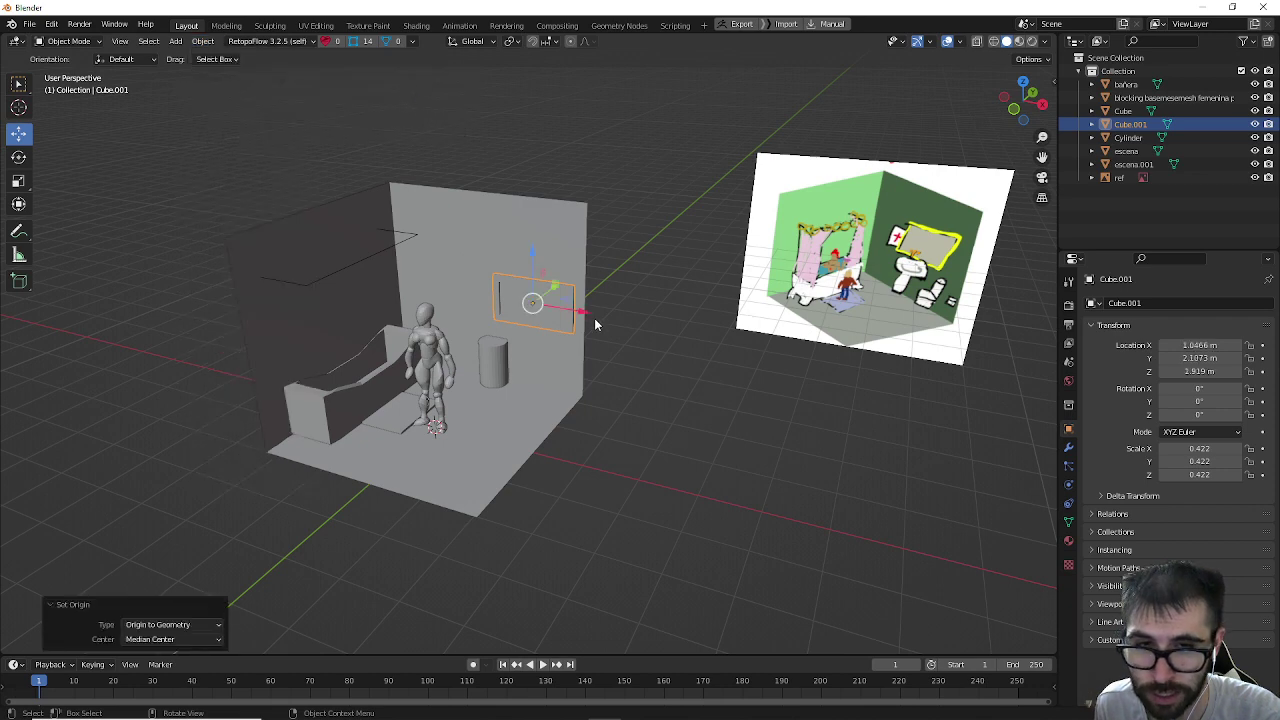
left_click_drag(561, 312, 545, 316)
left_click(692, 407)
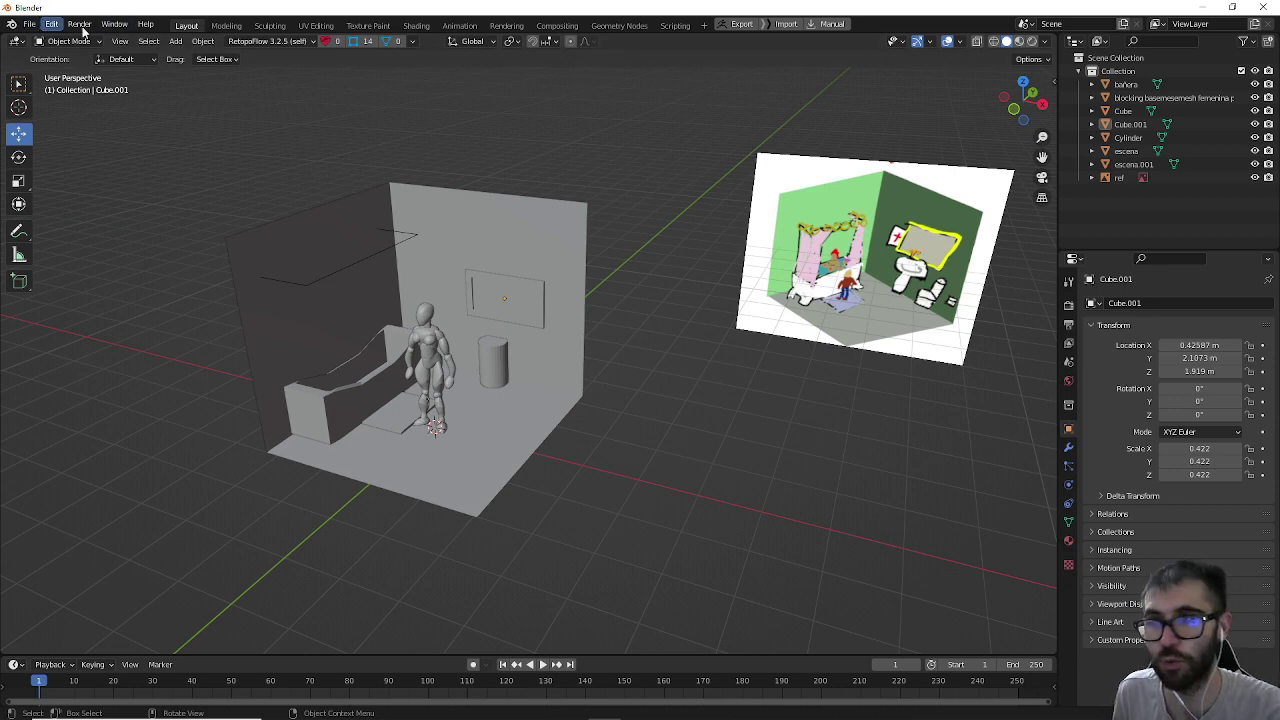
Step: Add a cube mesh and scale it uniformly to about 0.256
left_click(177, 45)
mouse_move(181, 58)
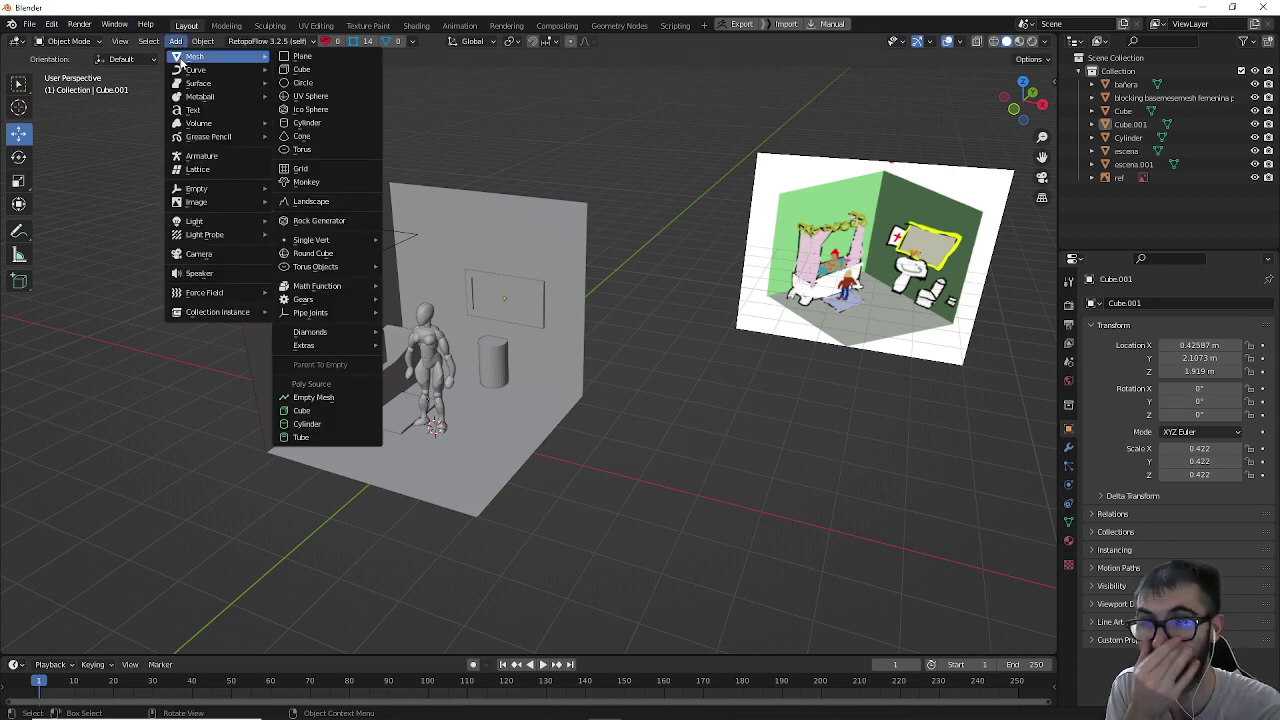
left_click(288, 69)
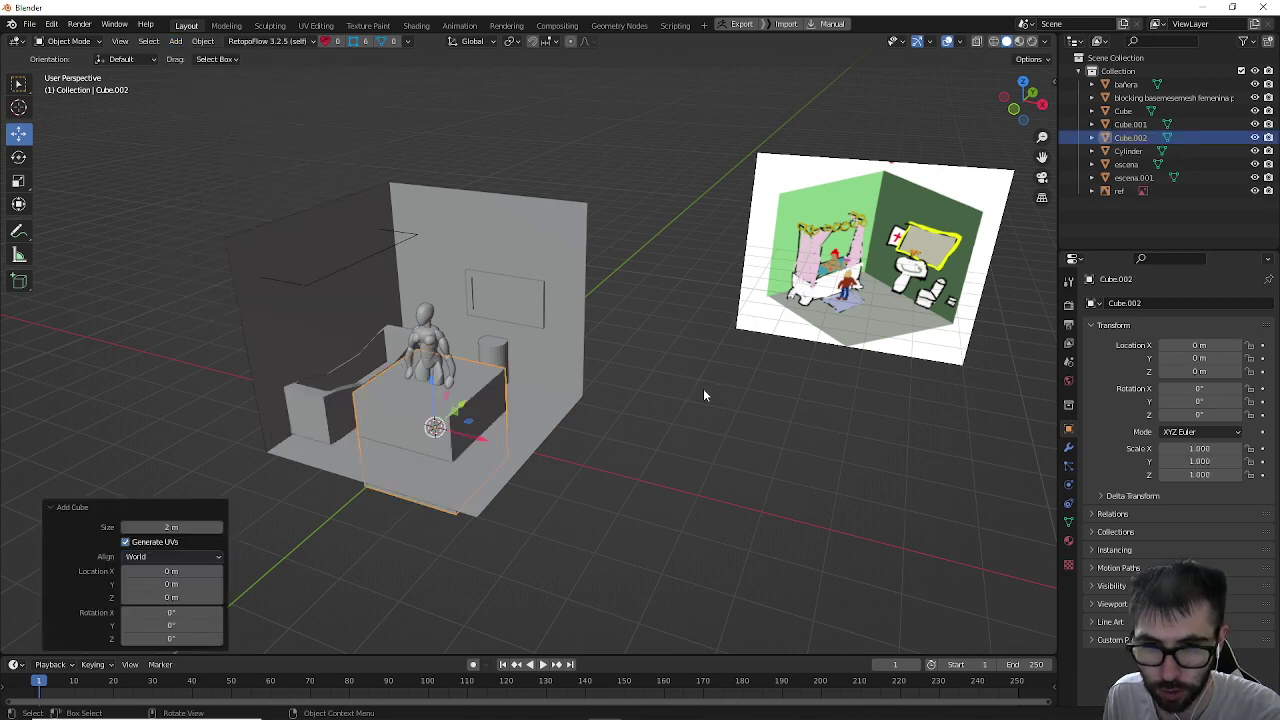
key("s")
left_click(486, 388)
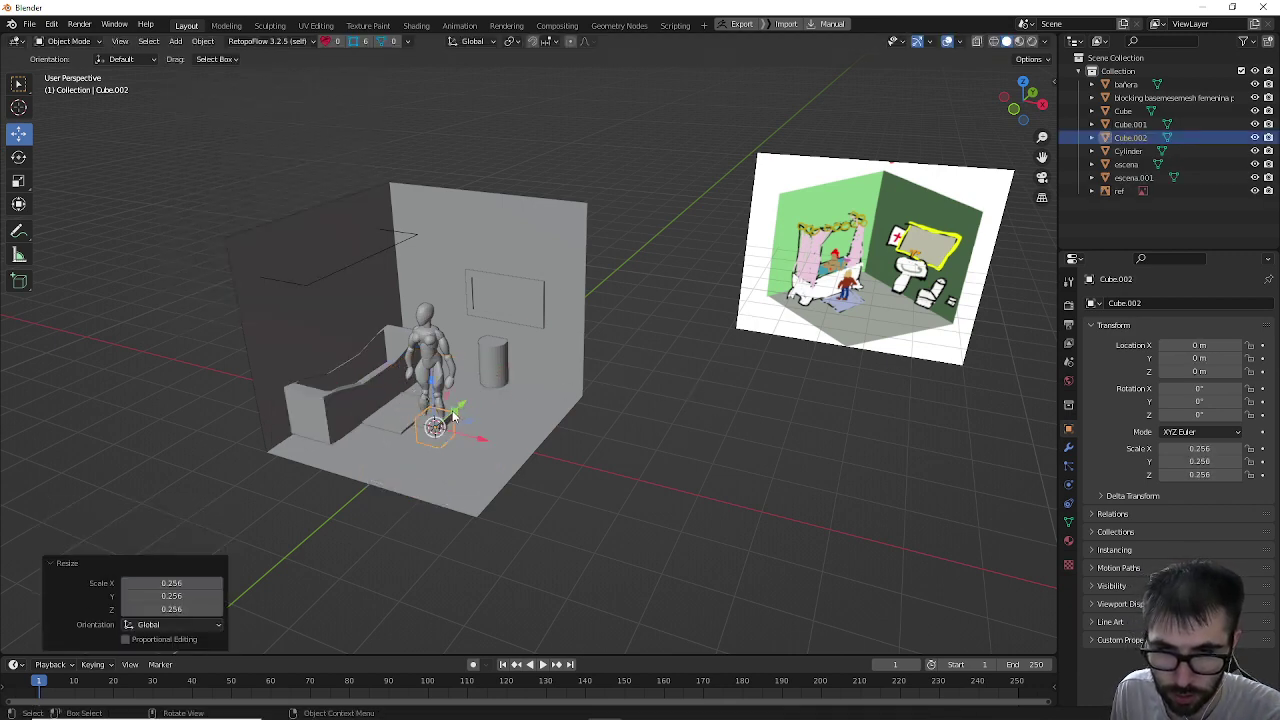
Step: Move the cube to about Y 1.98 m and Z 1.96 m, against the mirror's wall at mirror height
key("g")
key("y")
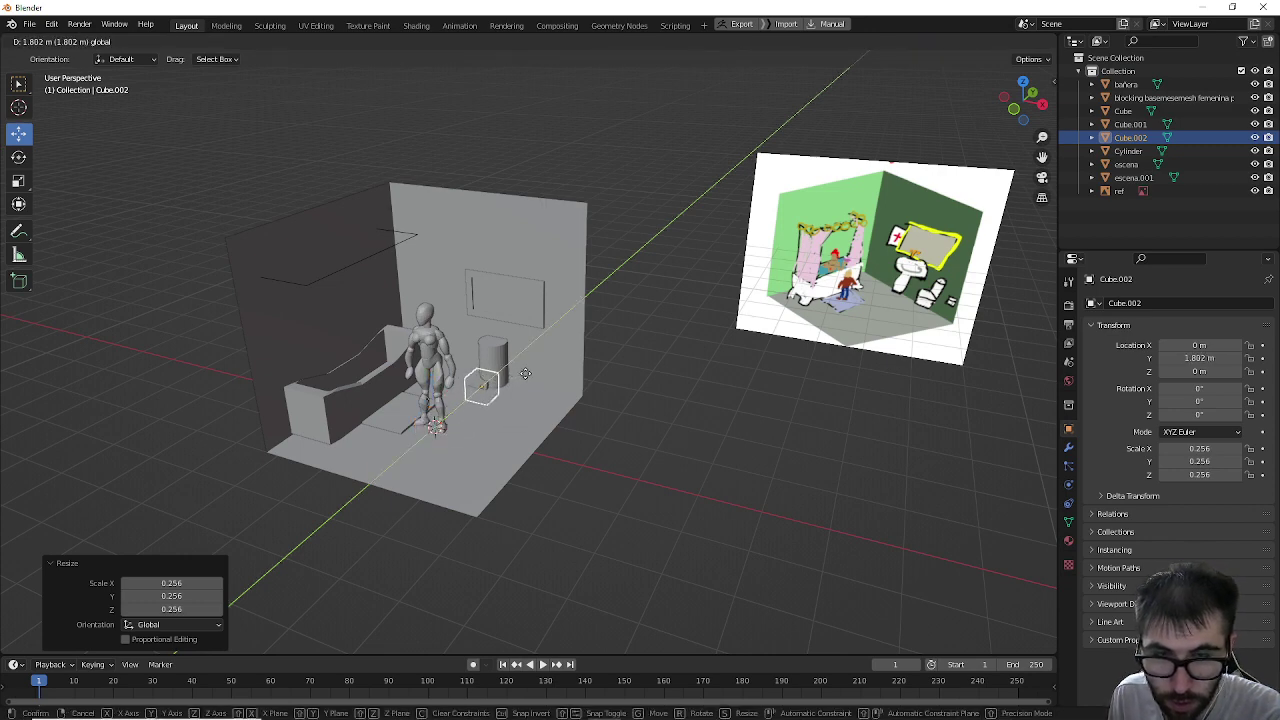
left_click(525, 373)
key("g")
key("z")
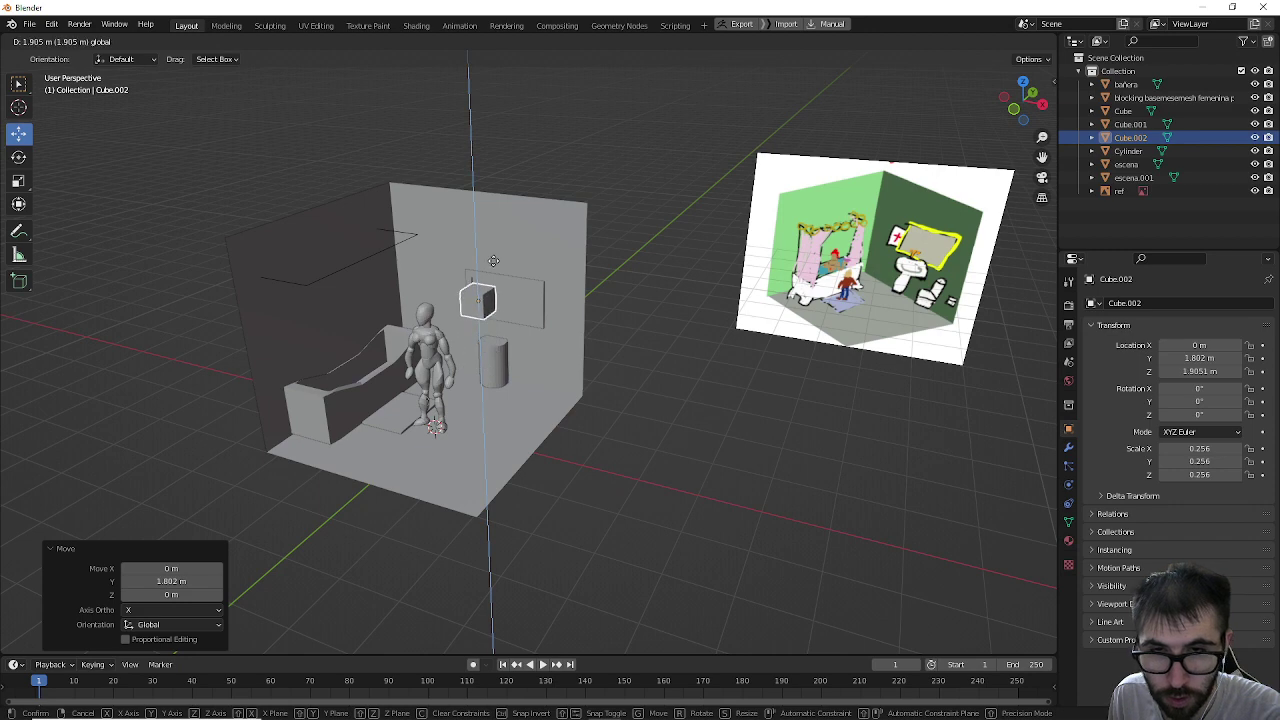
left_click(501, 308)
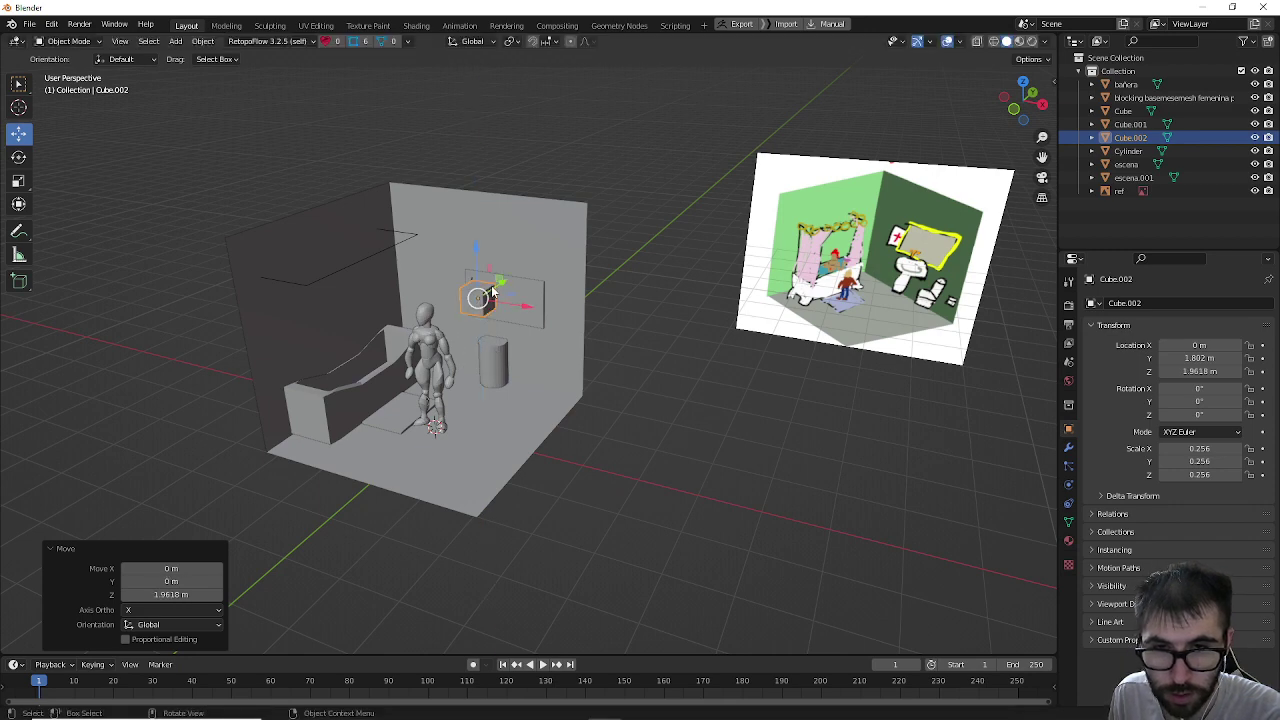
key("g")
key("y")
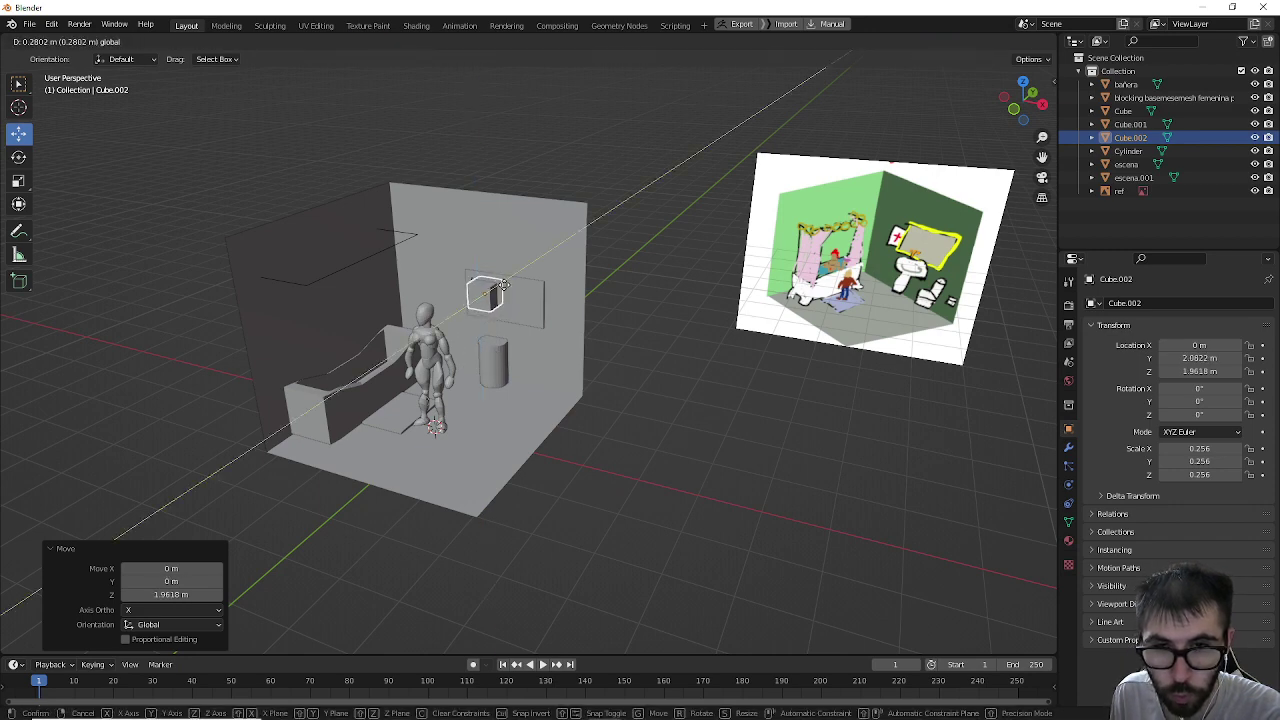
left_click(499, 287)
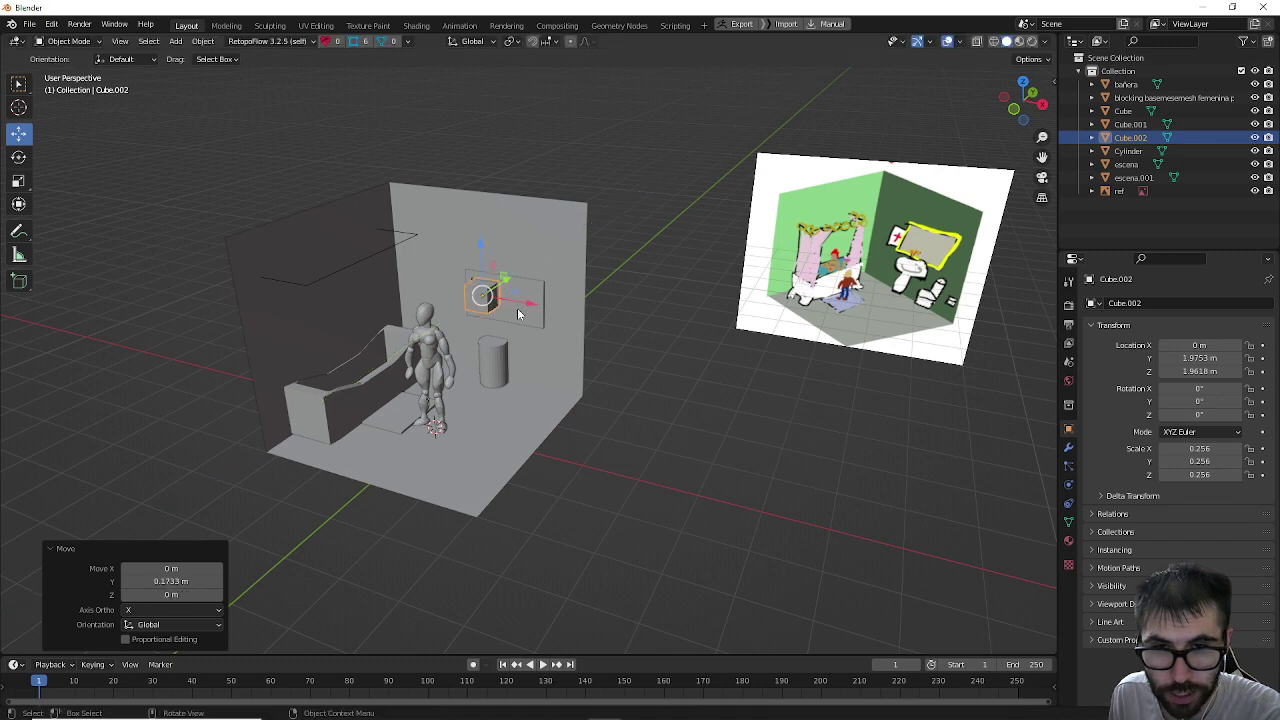
Step: Move the cube along X to about -0.69 m, beside the mirror on the bathtub side
key("g")
key("x")
right_click(494, 294)
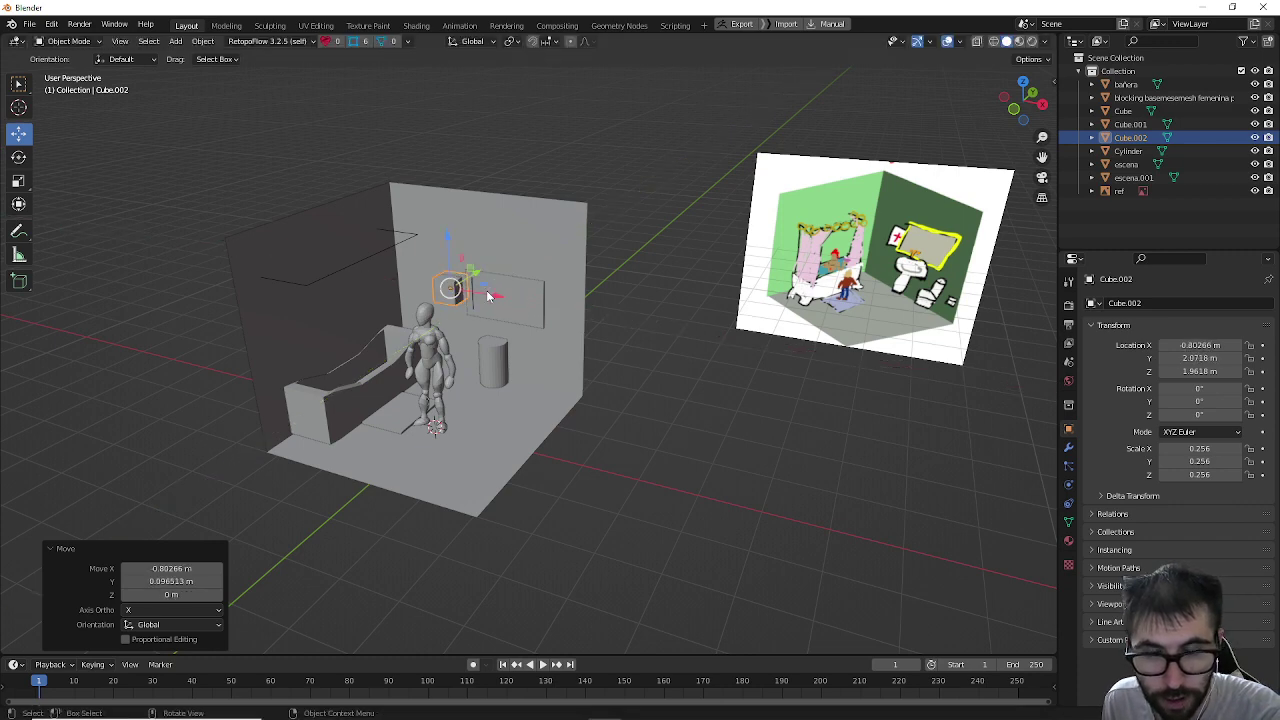
key("g")
key("x")
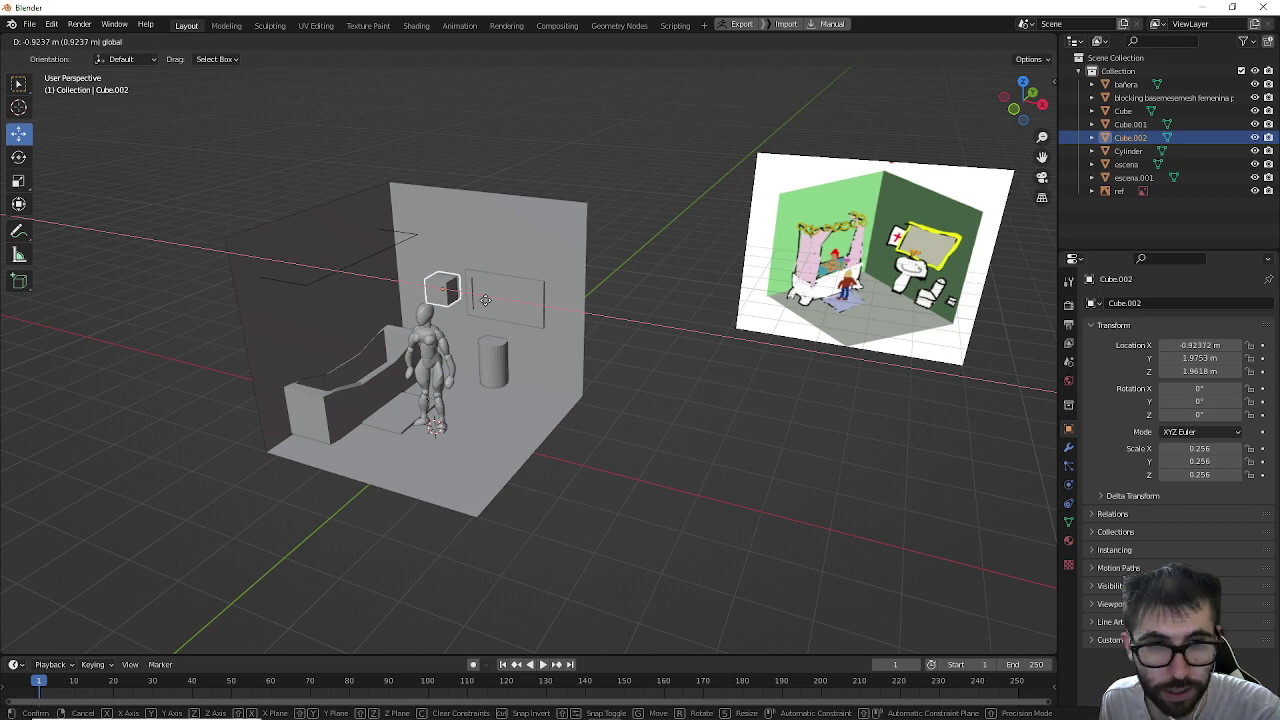
left_click(485, 300)
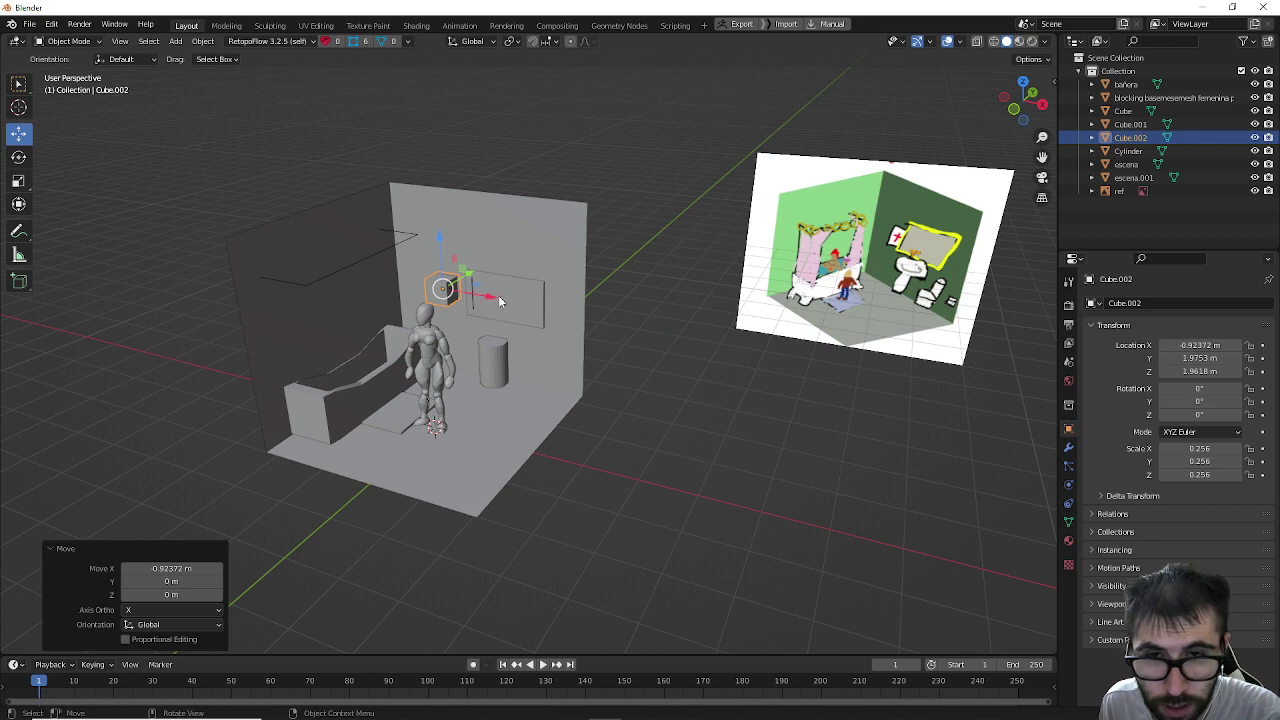
key("g")
key("x")
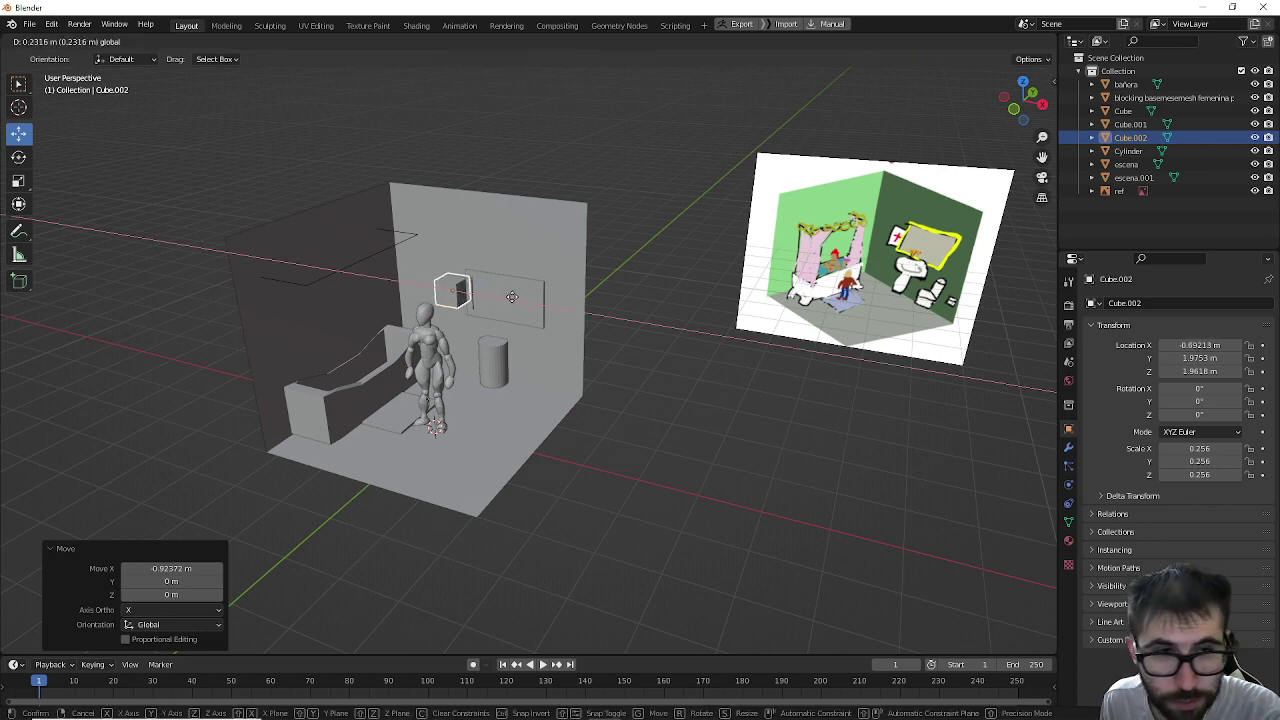
left_click(511, 297)
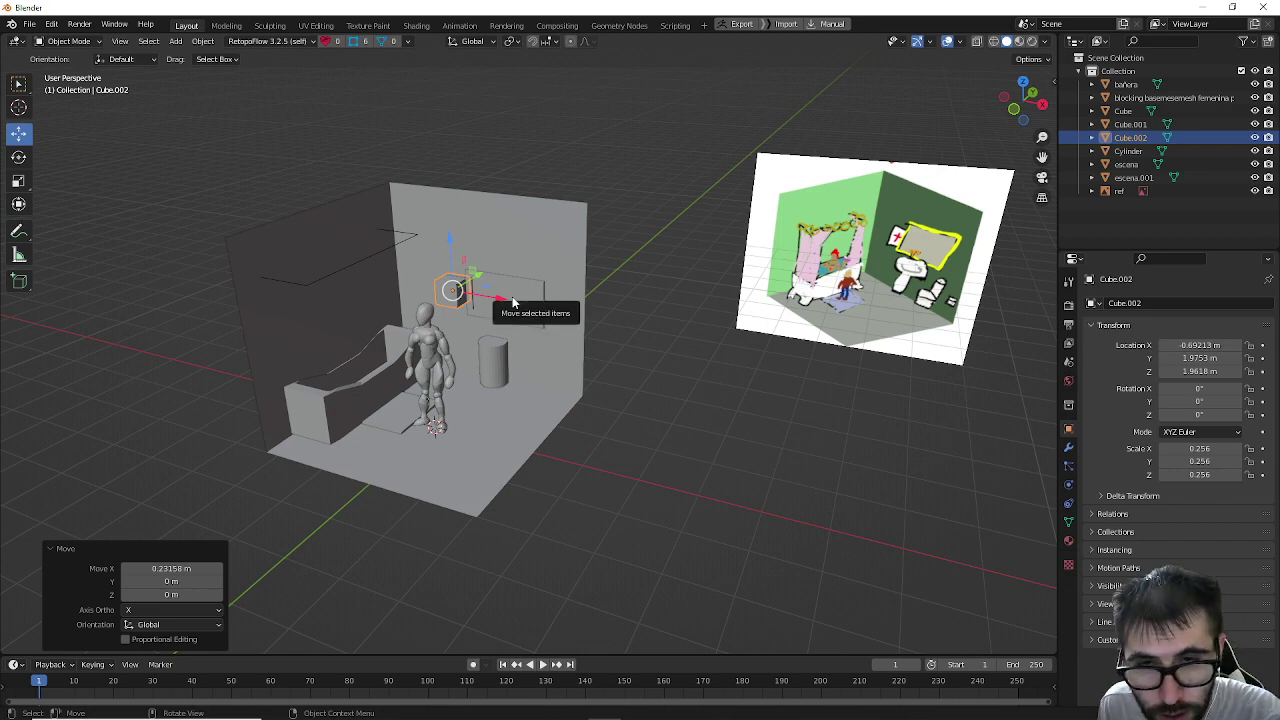
Step: In Edit Mode, push the cube's front face about 0.12 m along Y toward the wall, and return to Object Mode
left_click(87, 42)
left_click(88, 63)
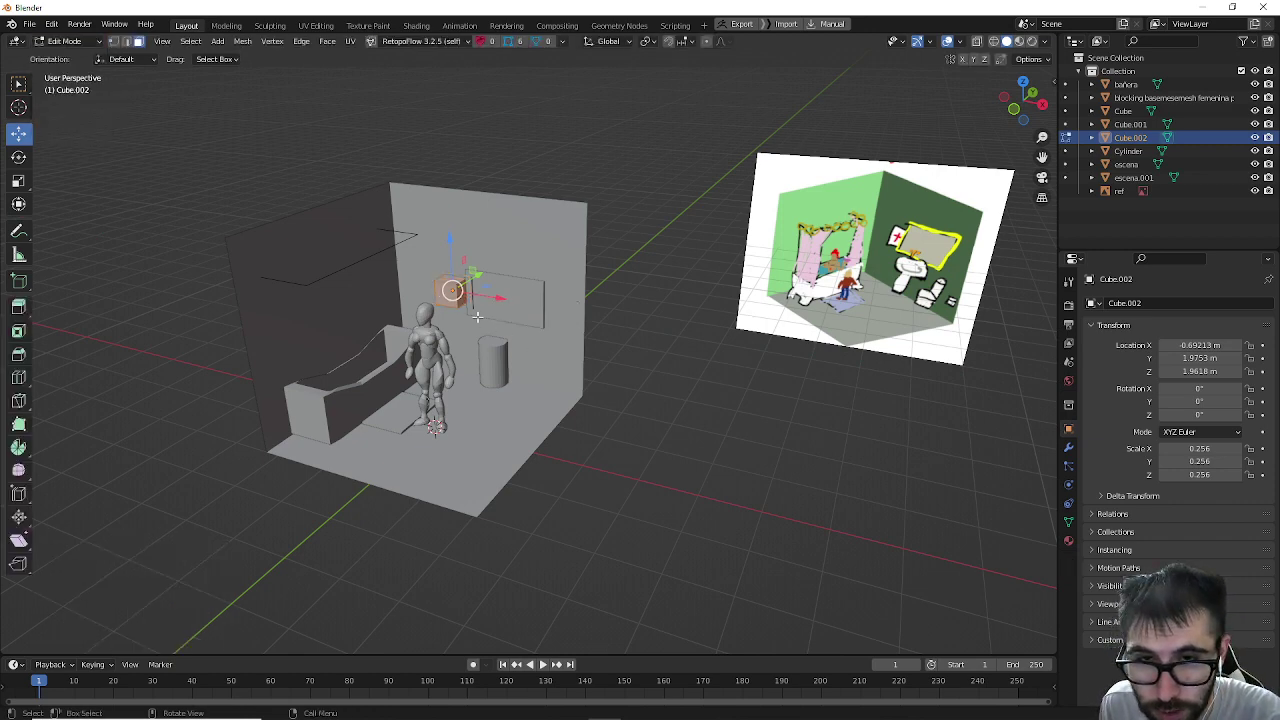
left_click(446, 294)
key("g")
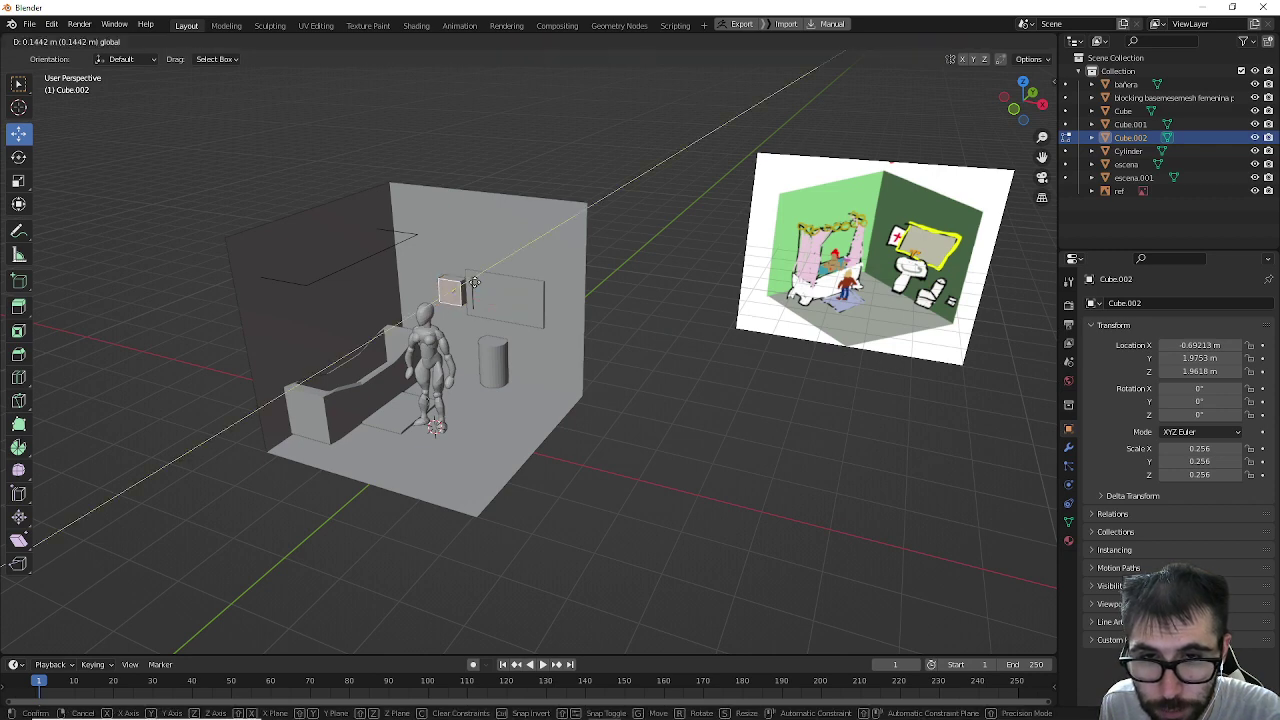
key("y")
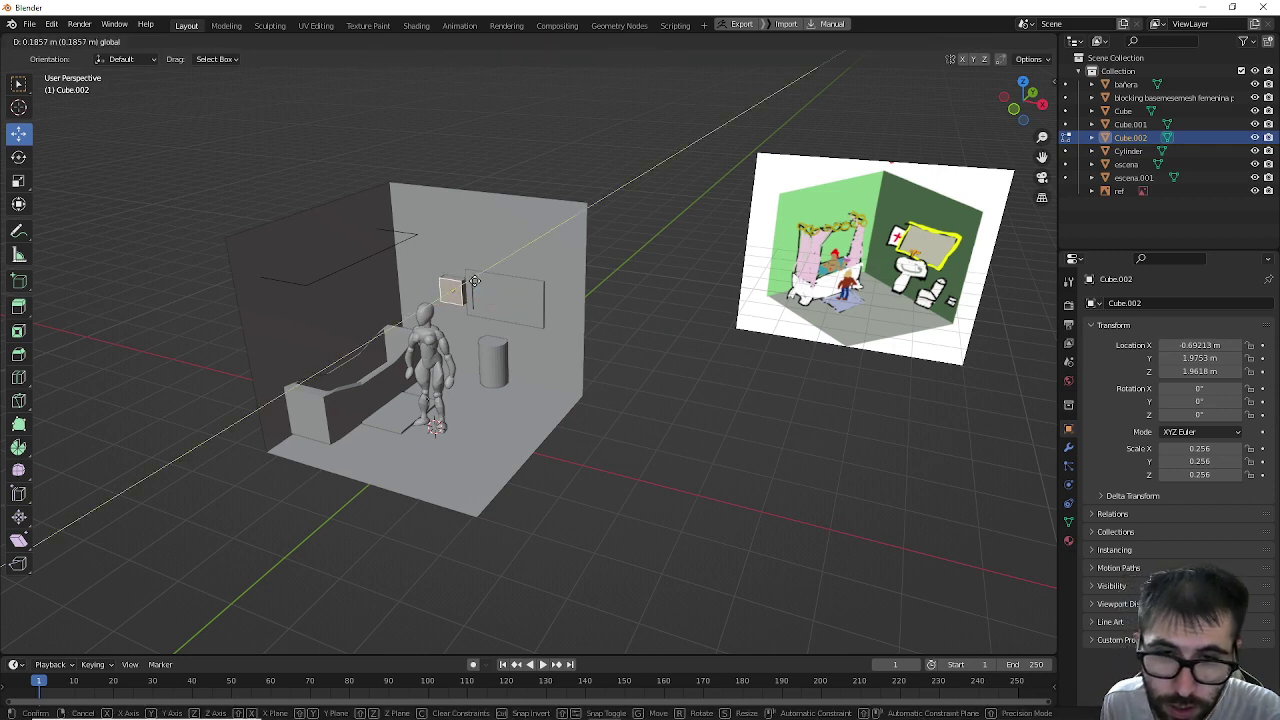
left_click(472, 283)
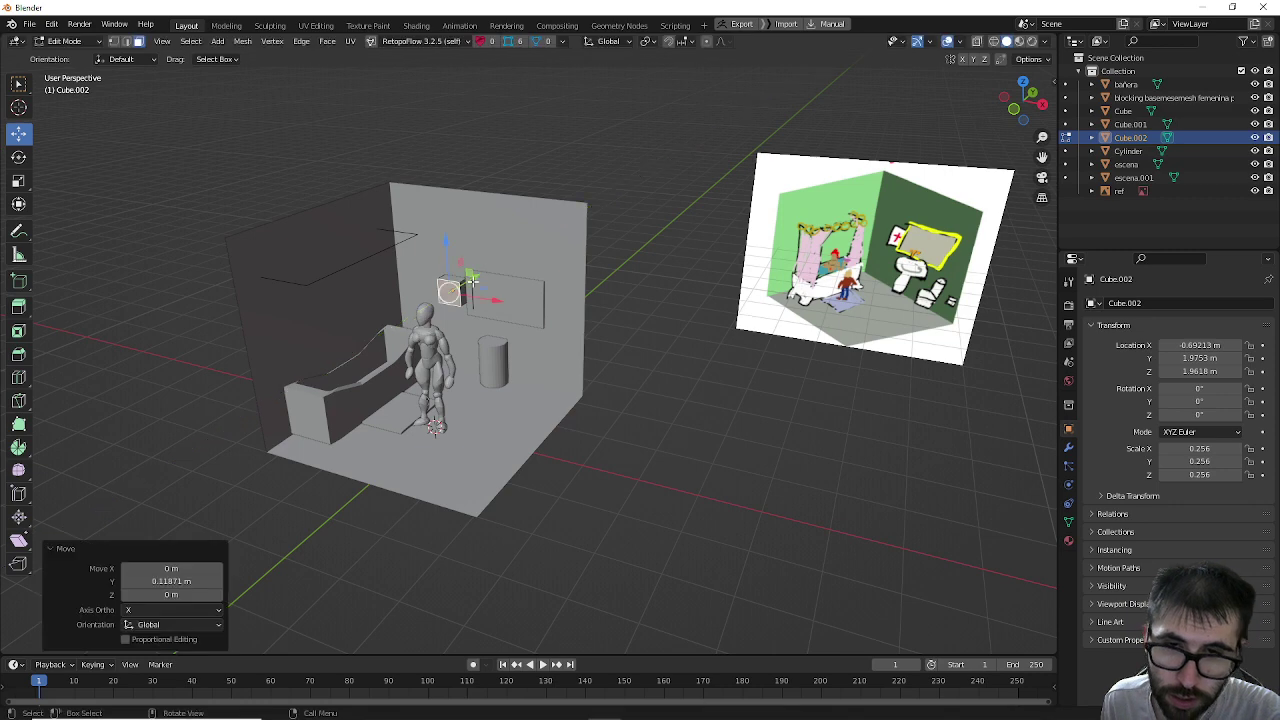
left_click(74, 42)
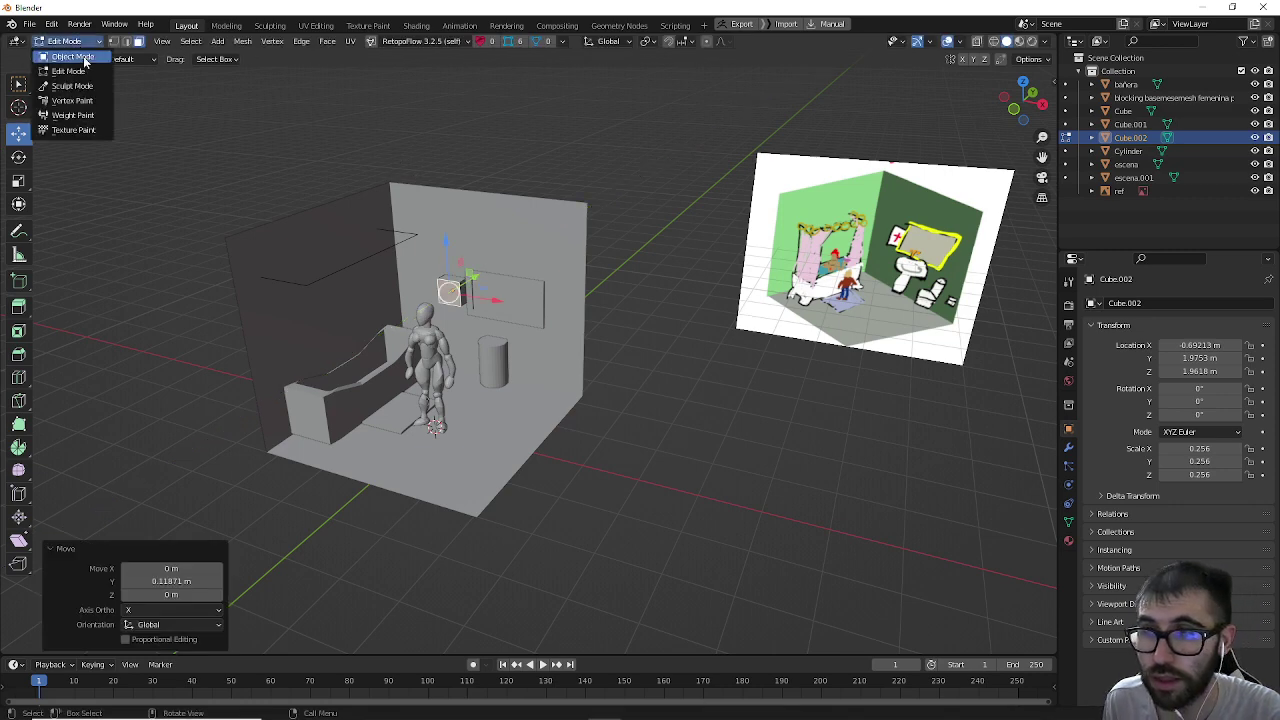
left_click(72, 56)
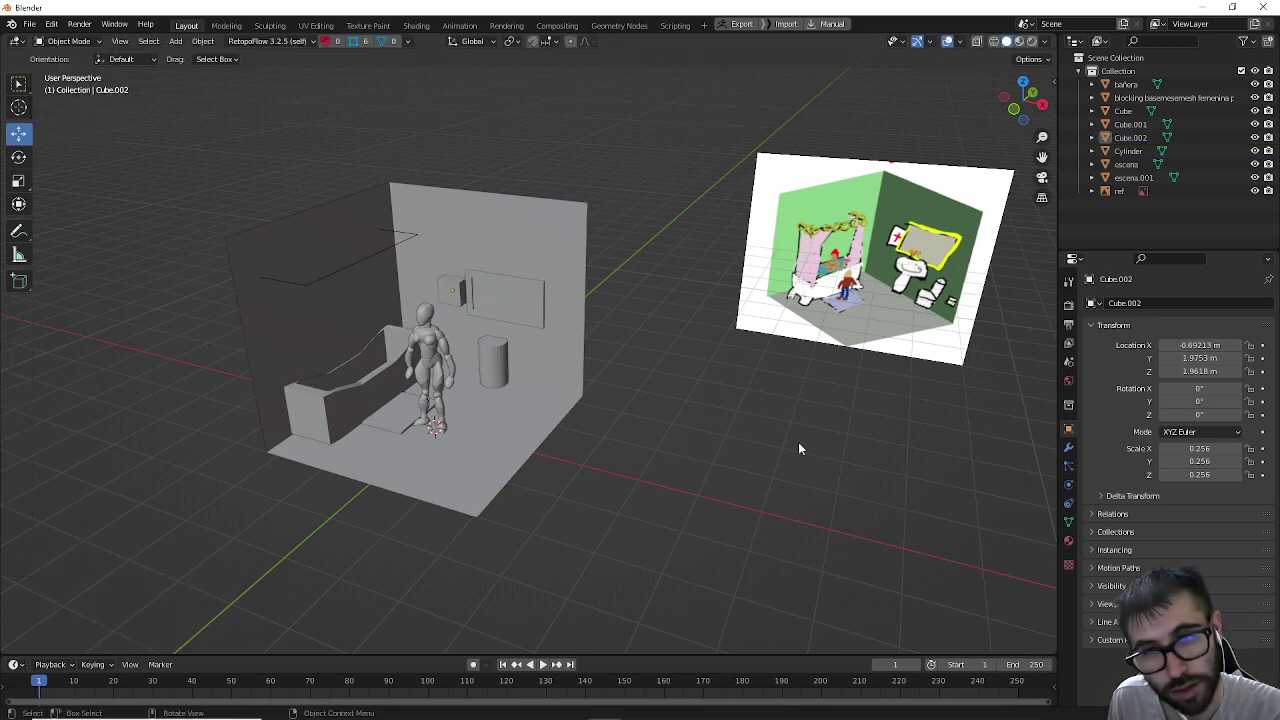
Step: Duplicate the cylinder and place the copy about 0.84 m along X, next to the original
scroll(551, 418, "up", 1)
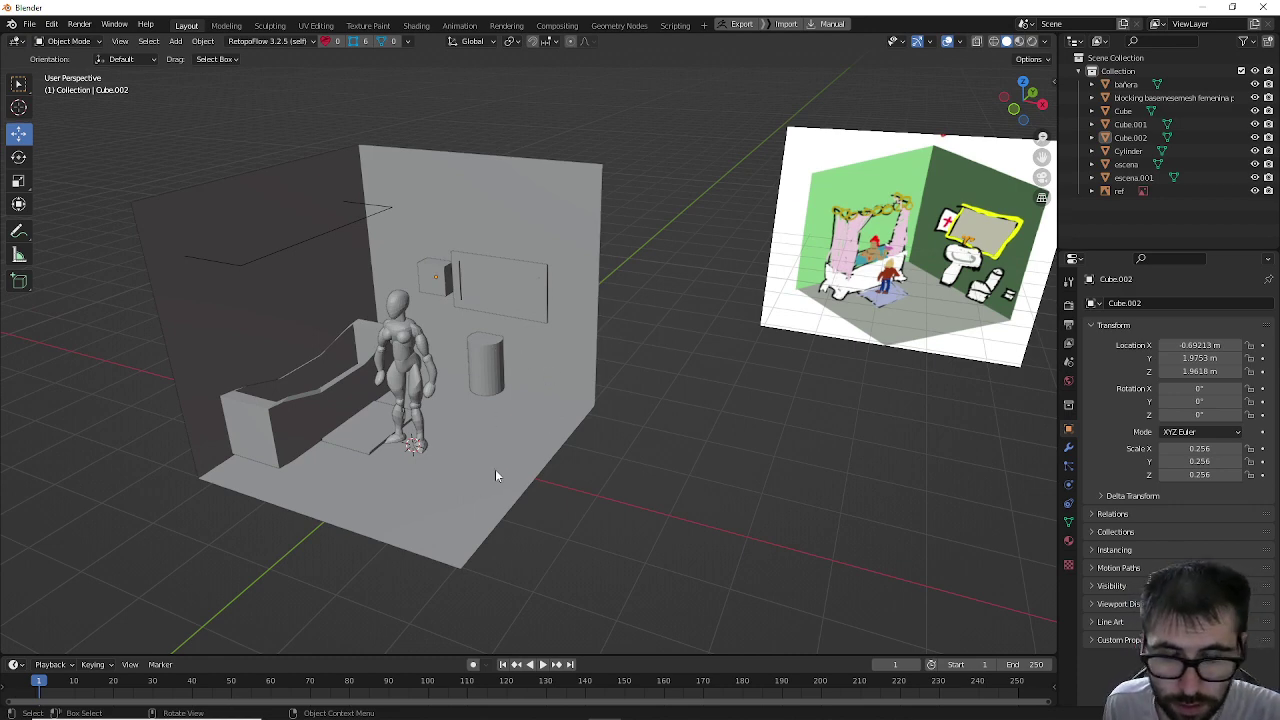
left_click(486, 355)
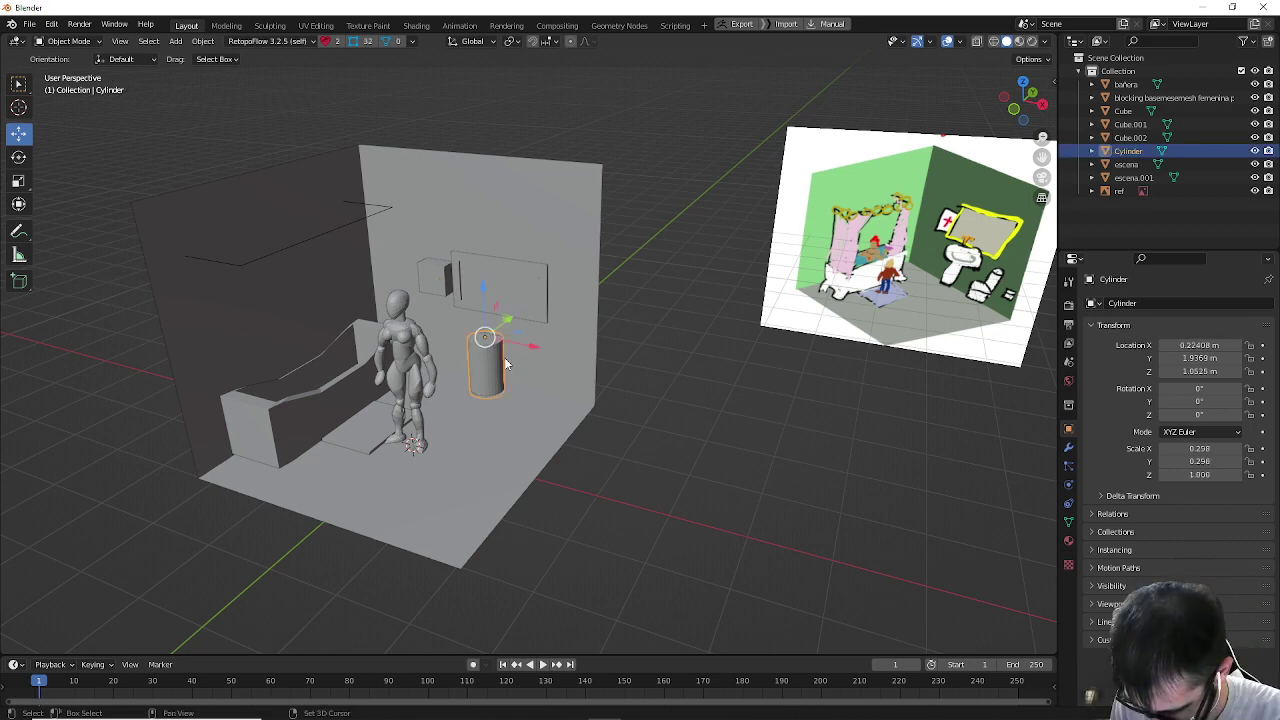
key("shift+d")
key("x")
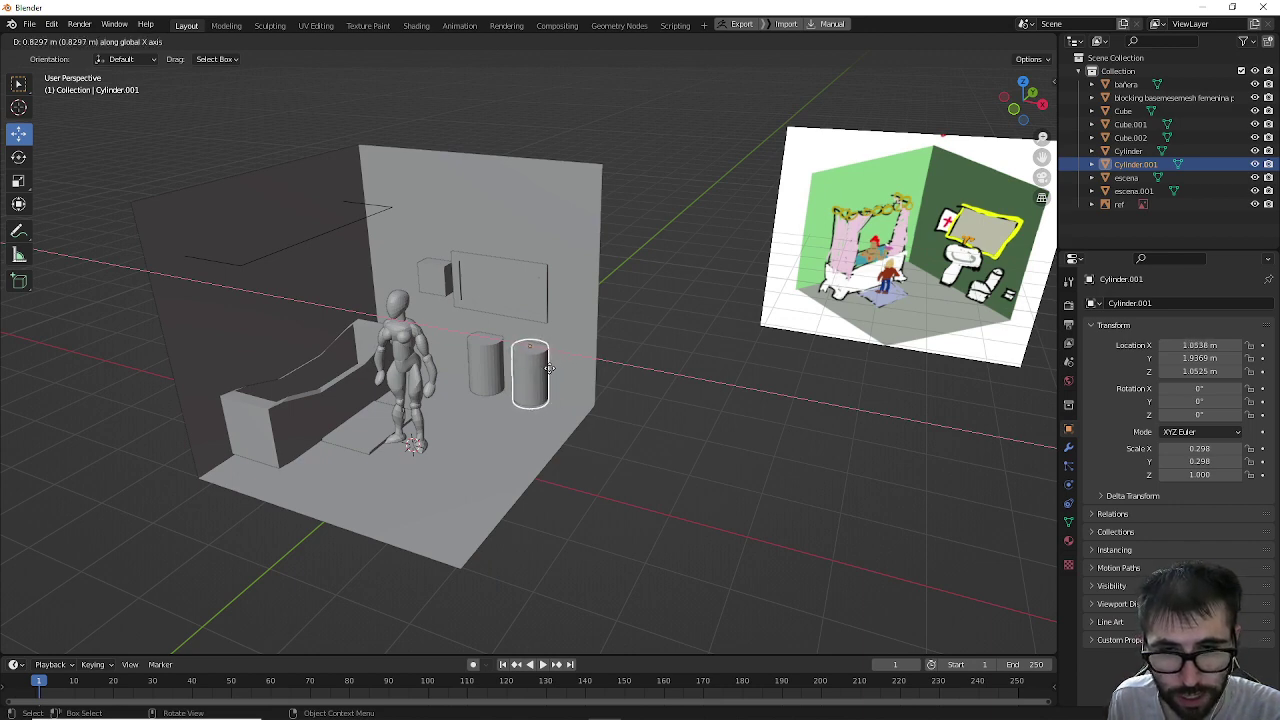
left_click(545, 372)
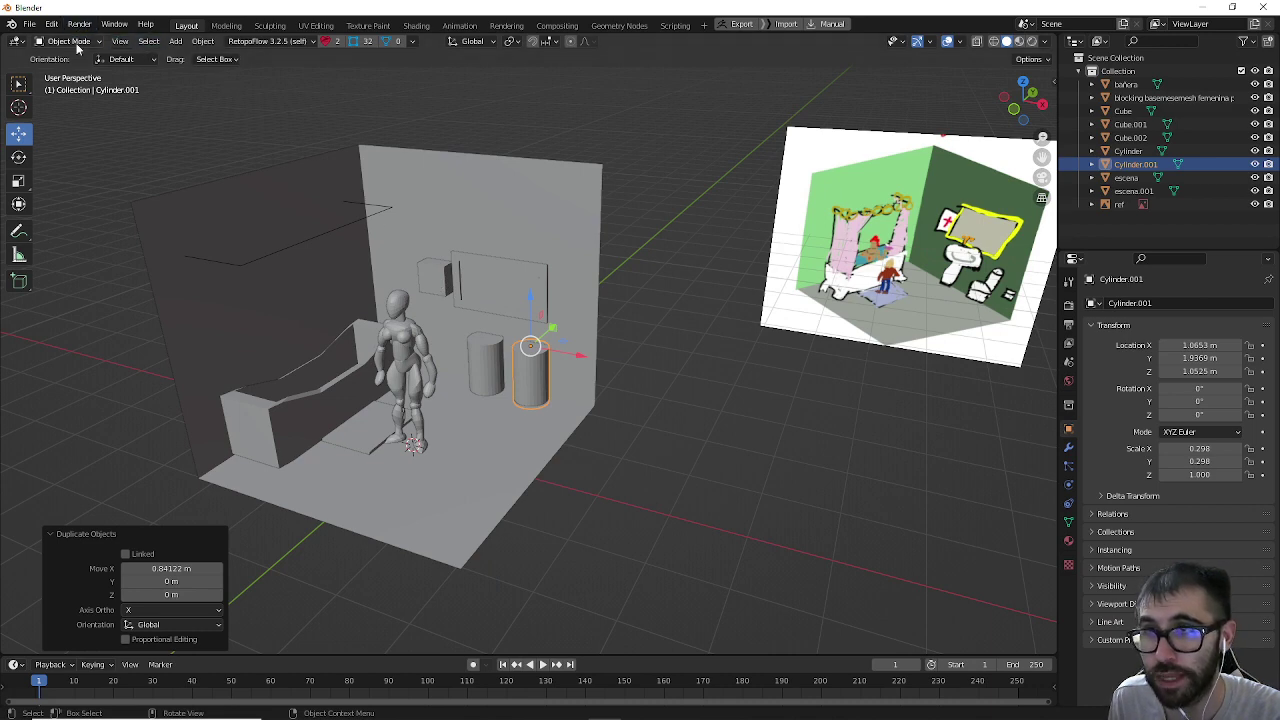
Step: In Edit Mode, lower the duplicated cylinder's top face about 0.54 m along Z, and return to Object Mode
left_click(68, 41)
left_click(65, 70)
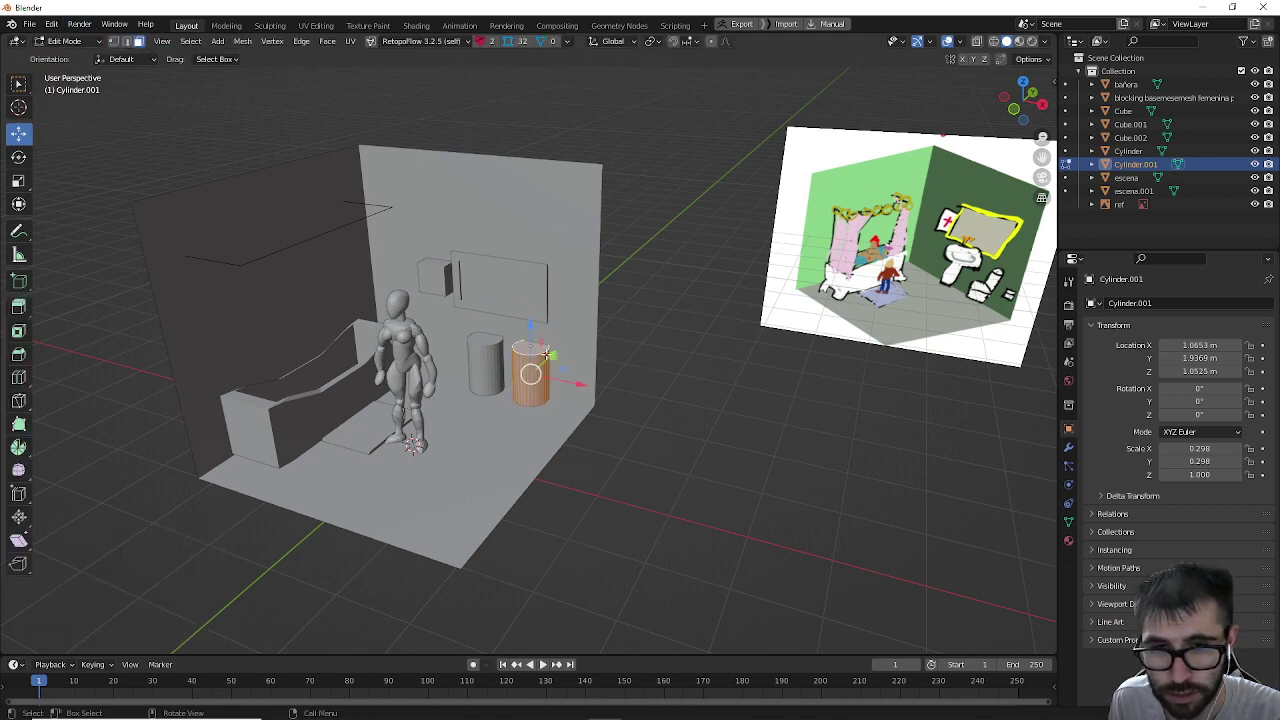
left_click_drag(527, 303, 519, 335)
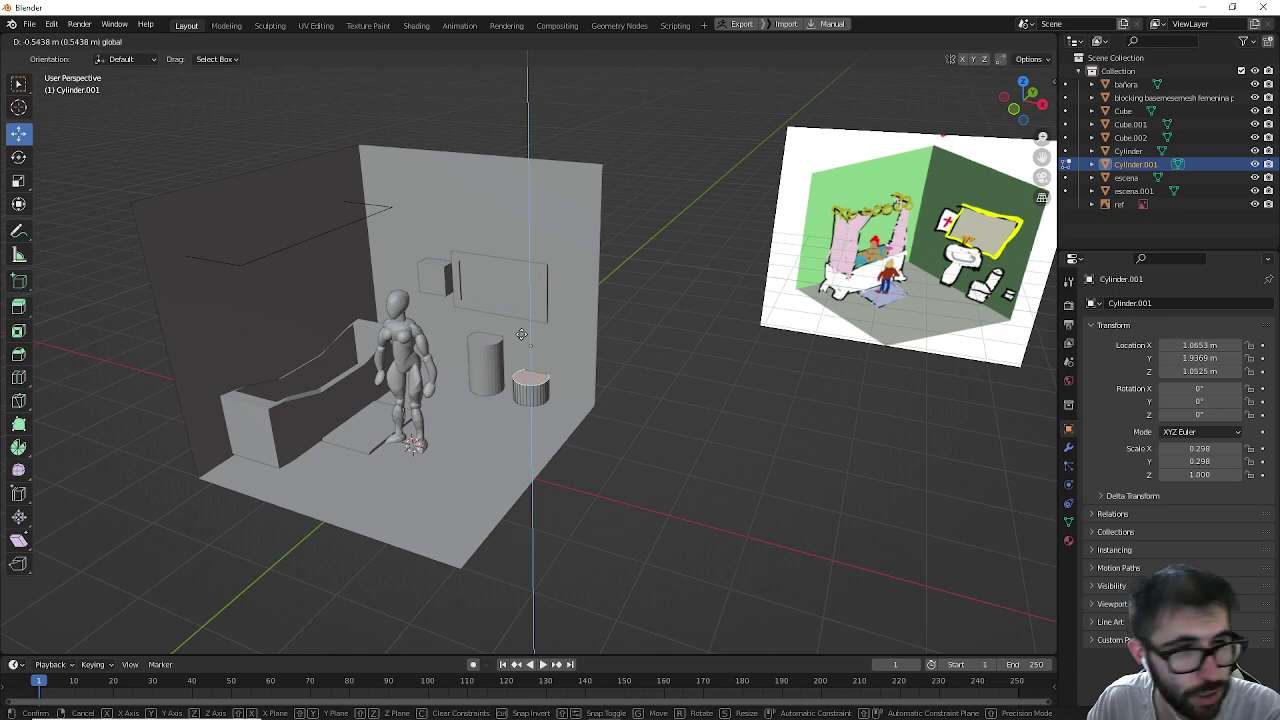
left_click_drag(521, 334, 521, 334)
left_click(82, 42)
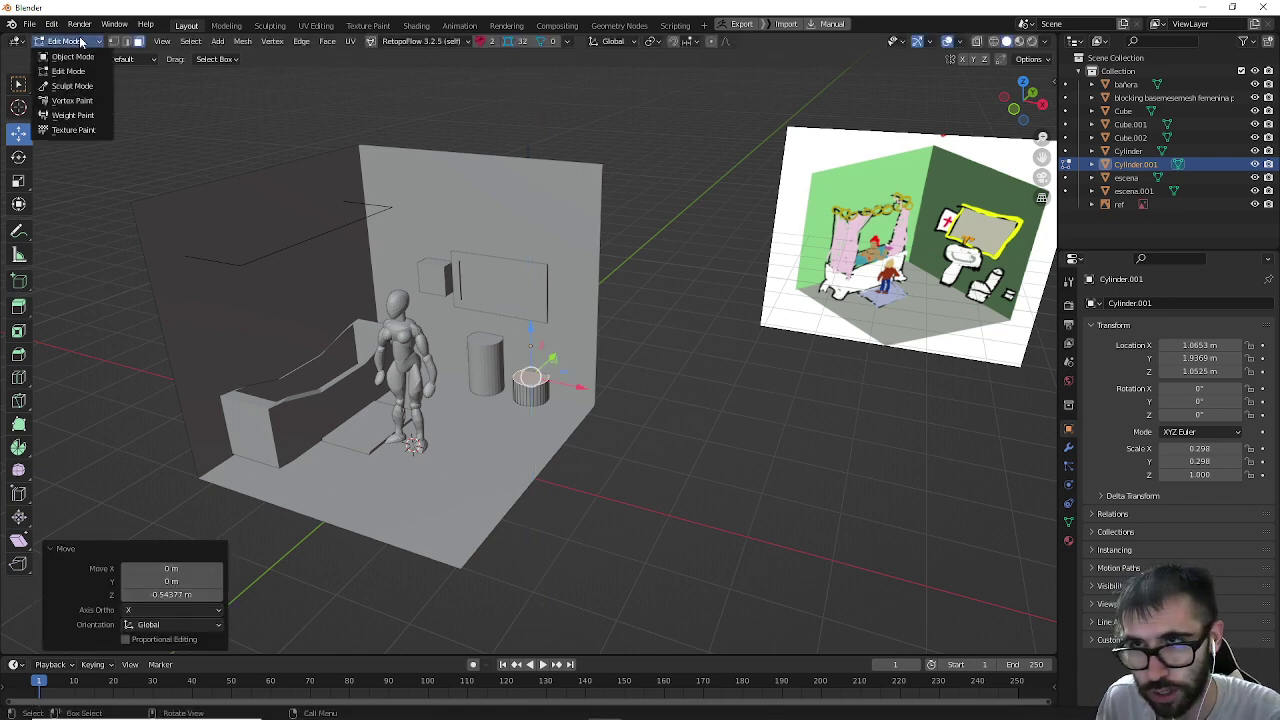
left_click(78, 57)
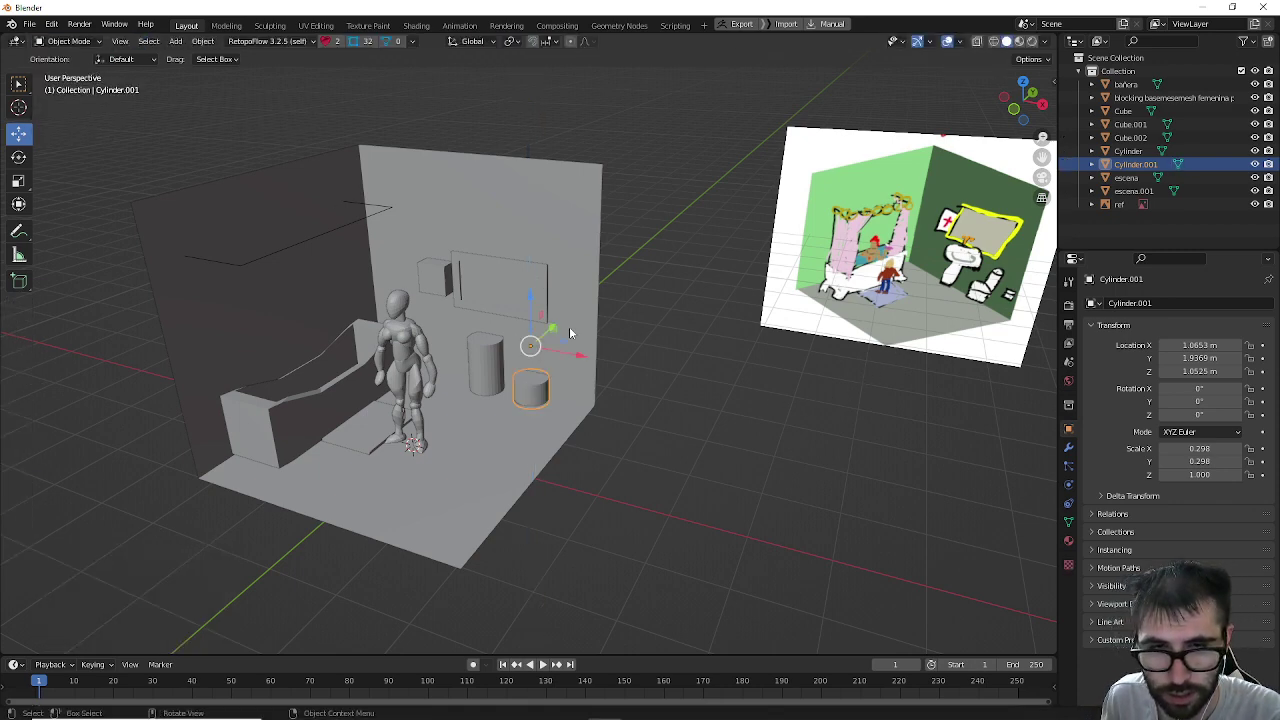
Step: Set the short cylinder's origin to its geometry and deselect it
left_click(203, 41)
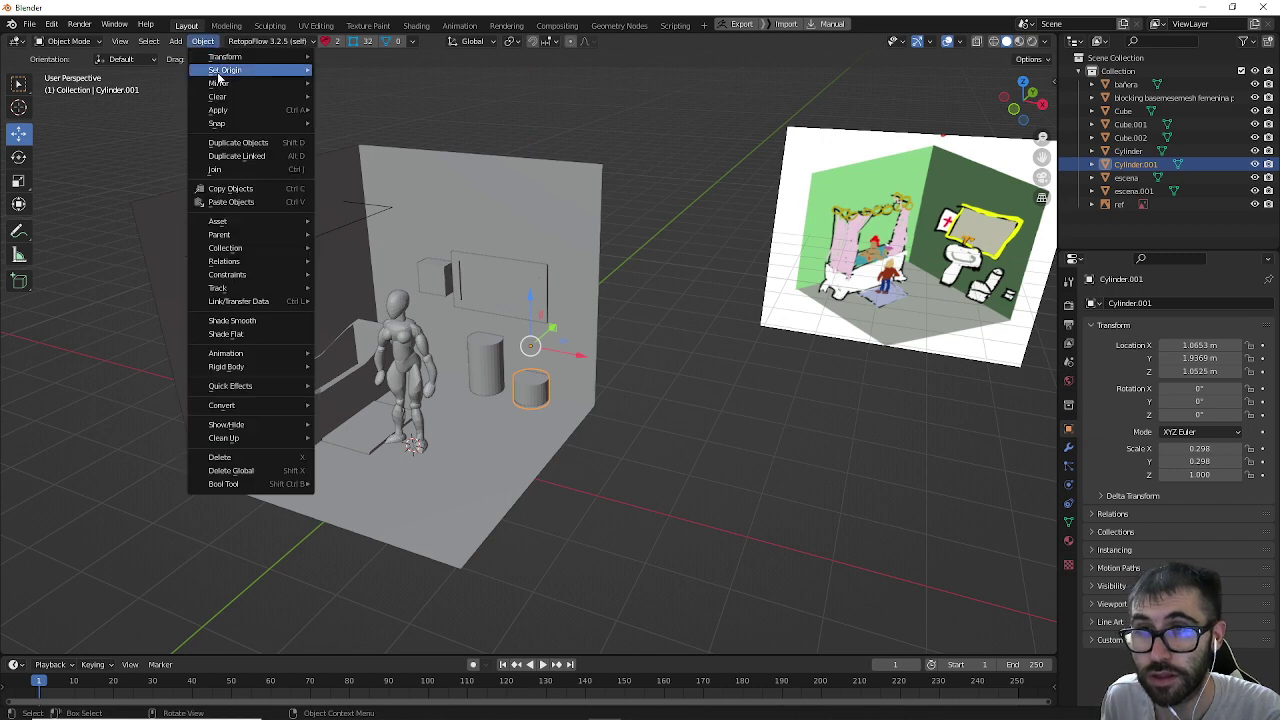
mouse_move(220, 72)
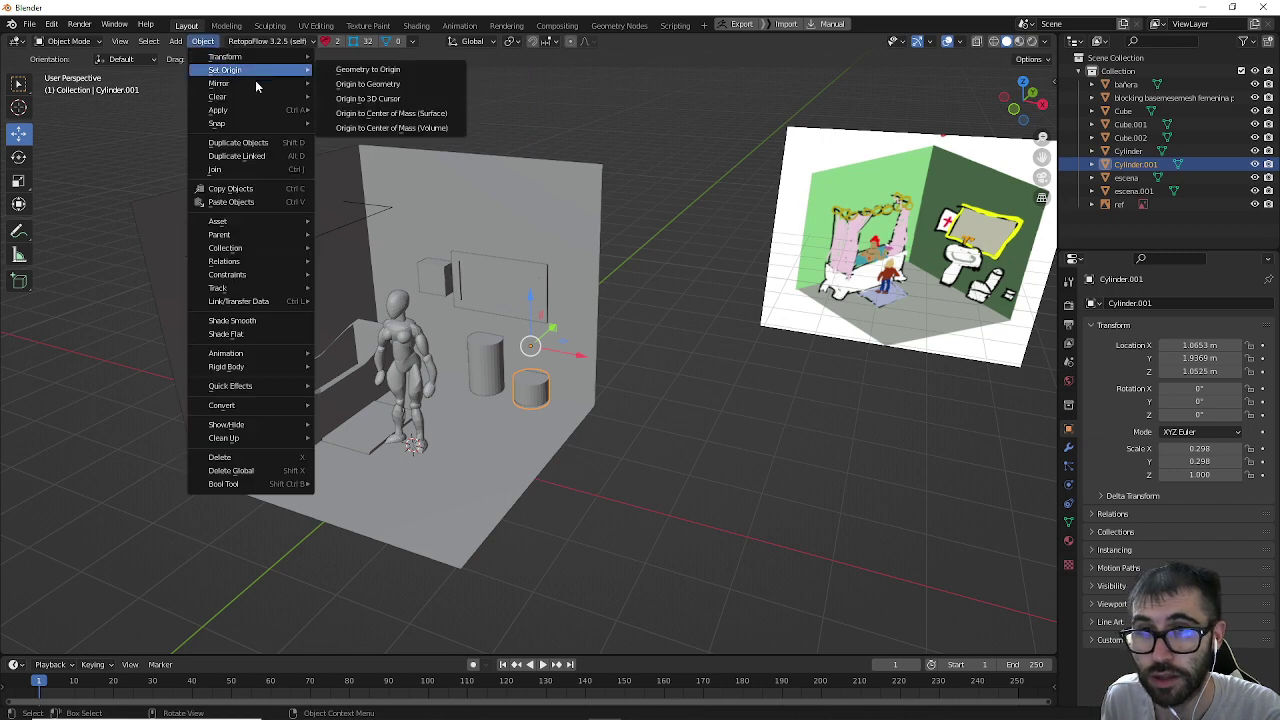
left_click(377, 88)
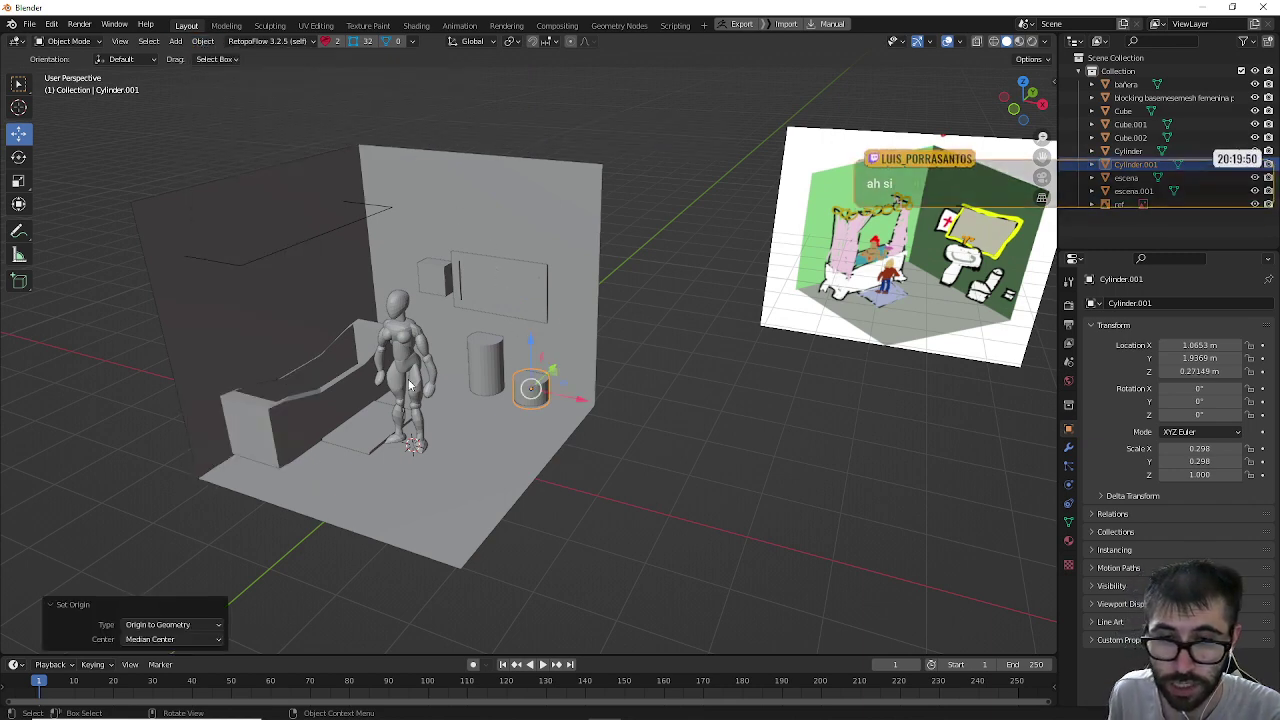
left_click(614, 468)
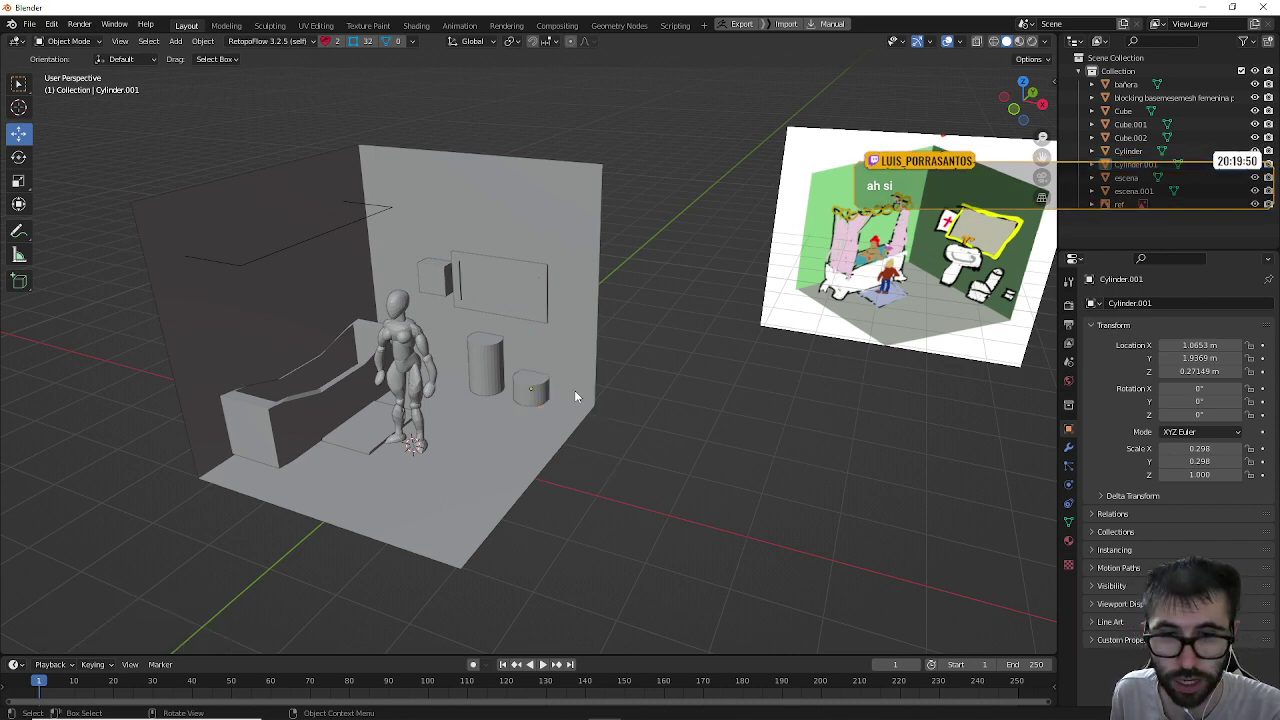
Step: Thin the mirror by scaling it along Y by about 0.702
middle_click_drag(548, 388, 424, 374)
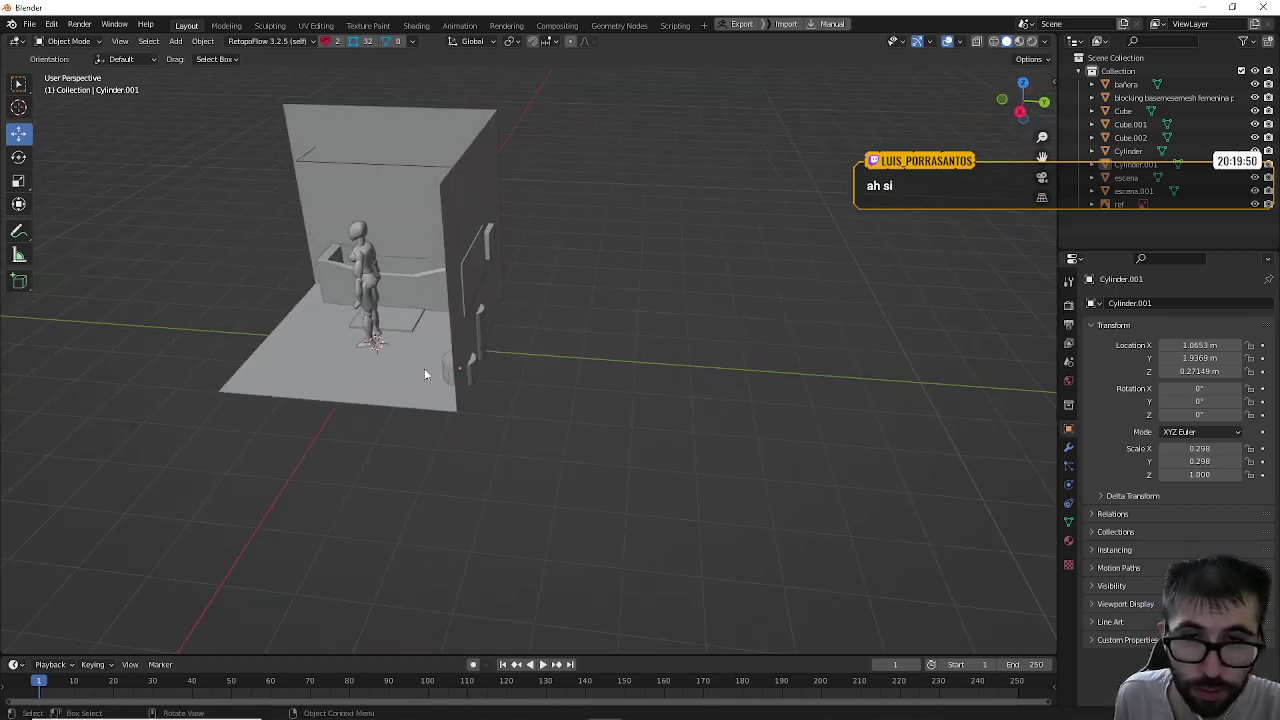
left_click(482, 248)
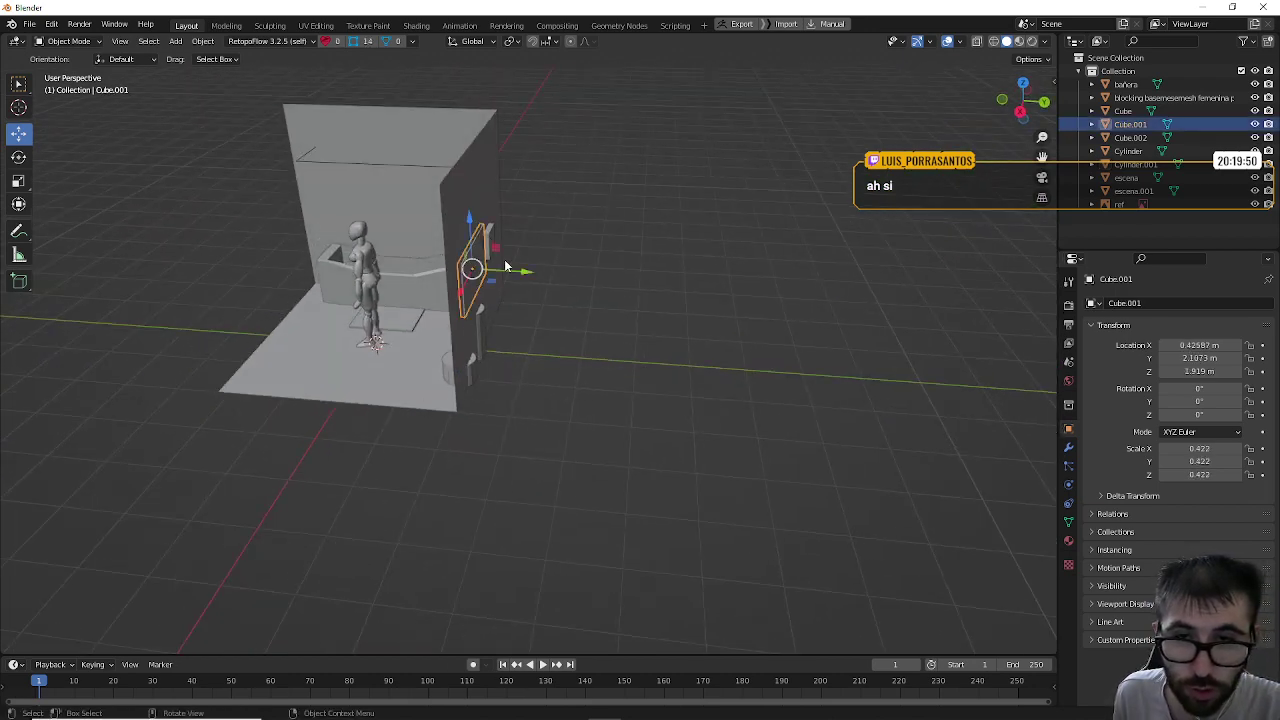
middle_click_drag(508, 272, 562, 270)
scroll(545, 266, "up", 4)
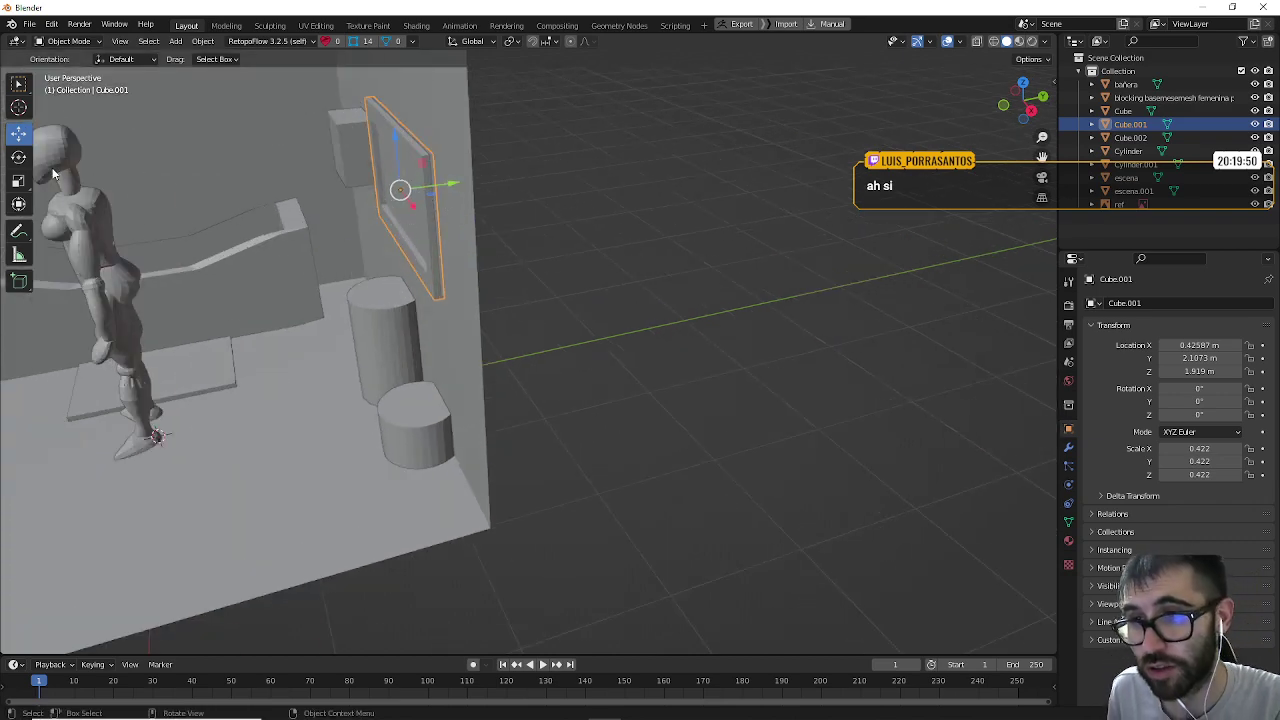
left_click(19, 180)
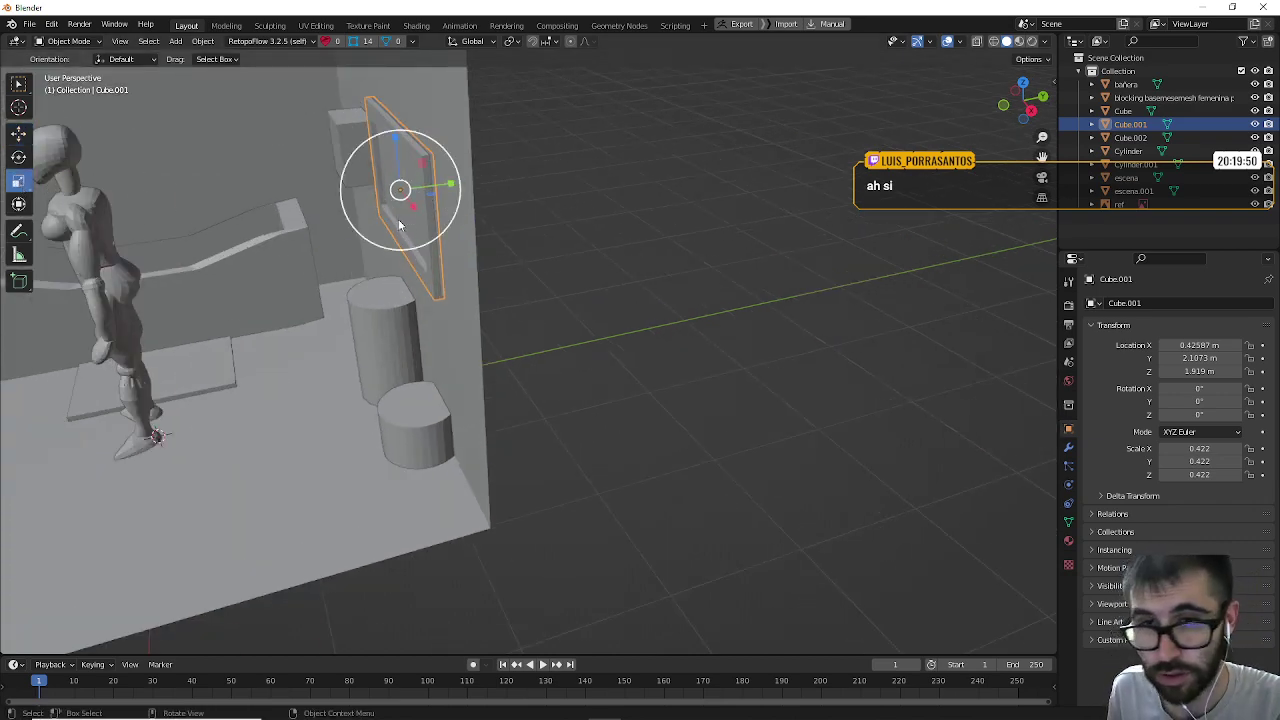
left_click_drag(450, 184, 434, 186)
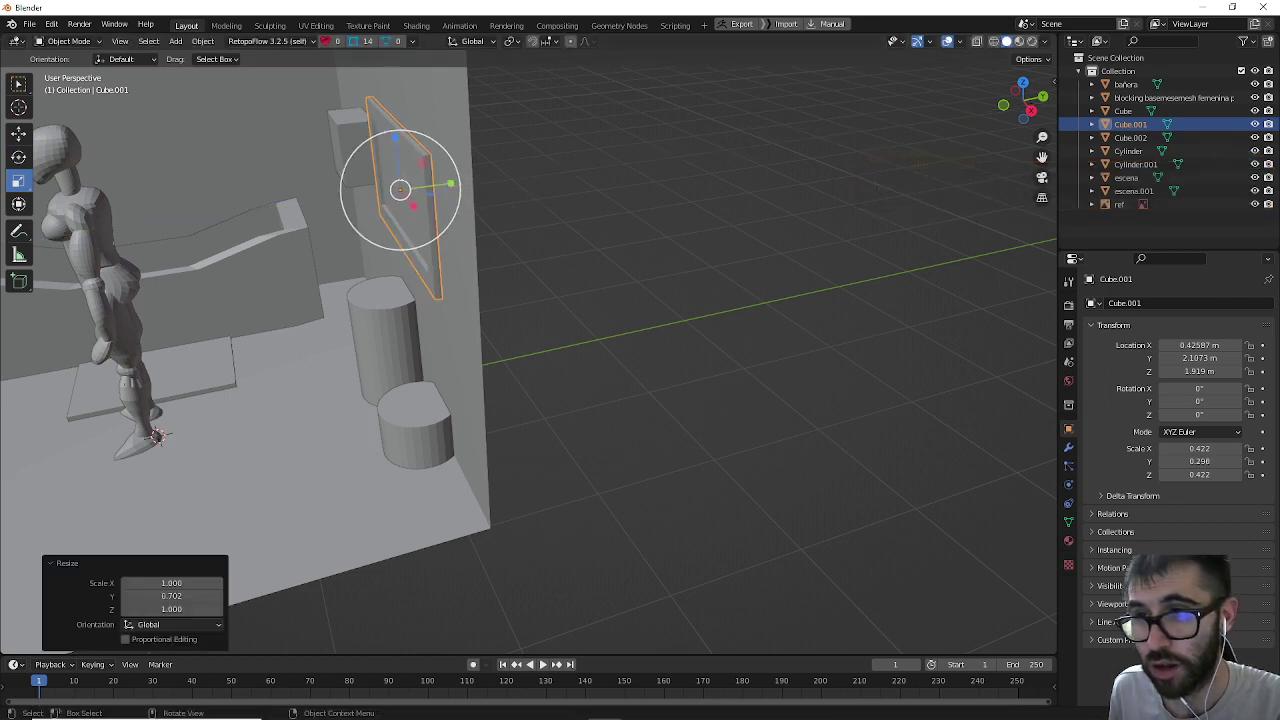
Step: Shift the thinned mirror slightly along Y to about 2.099 m, and deselect it
left_click(19, 134)
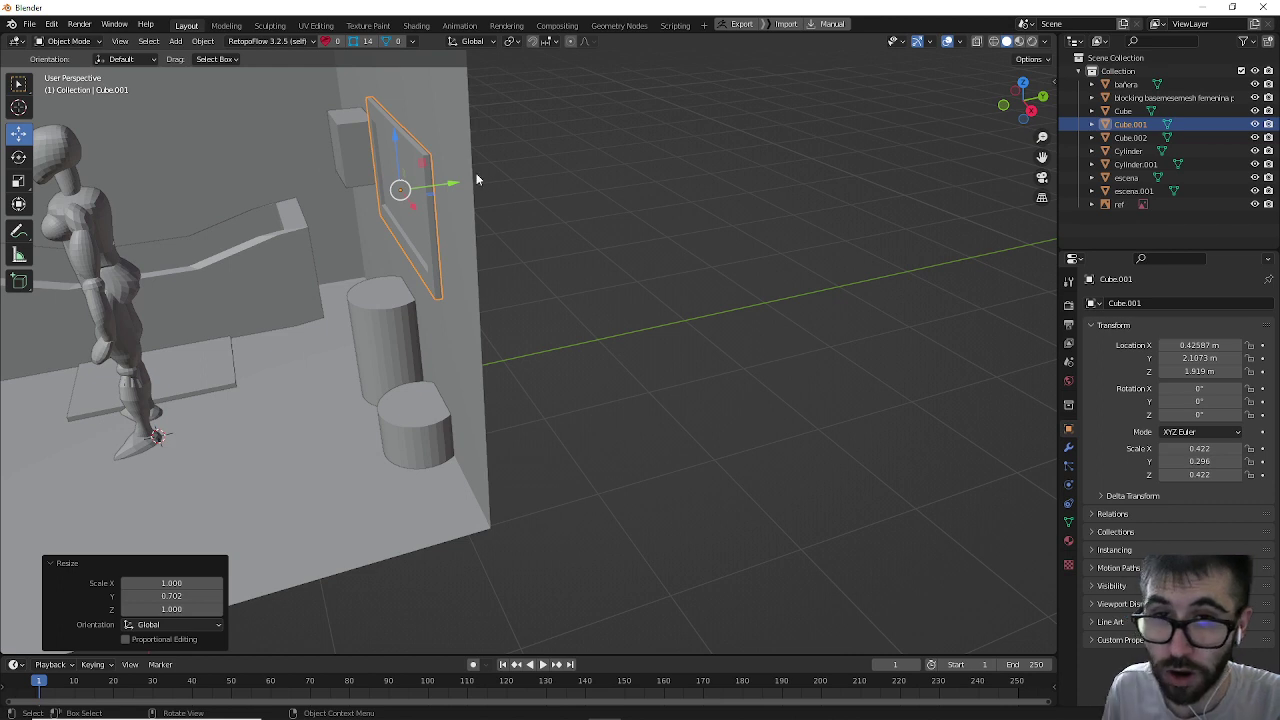
left_click_drag(455, 187, 452, 188)
left_click(594, 271)
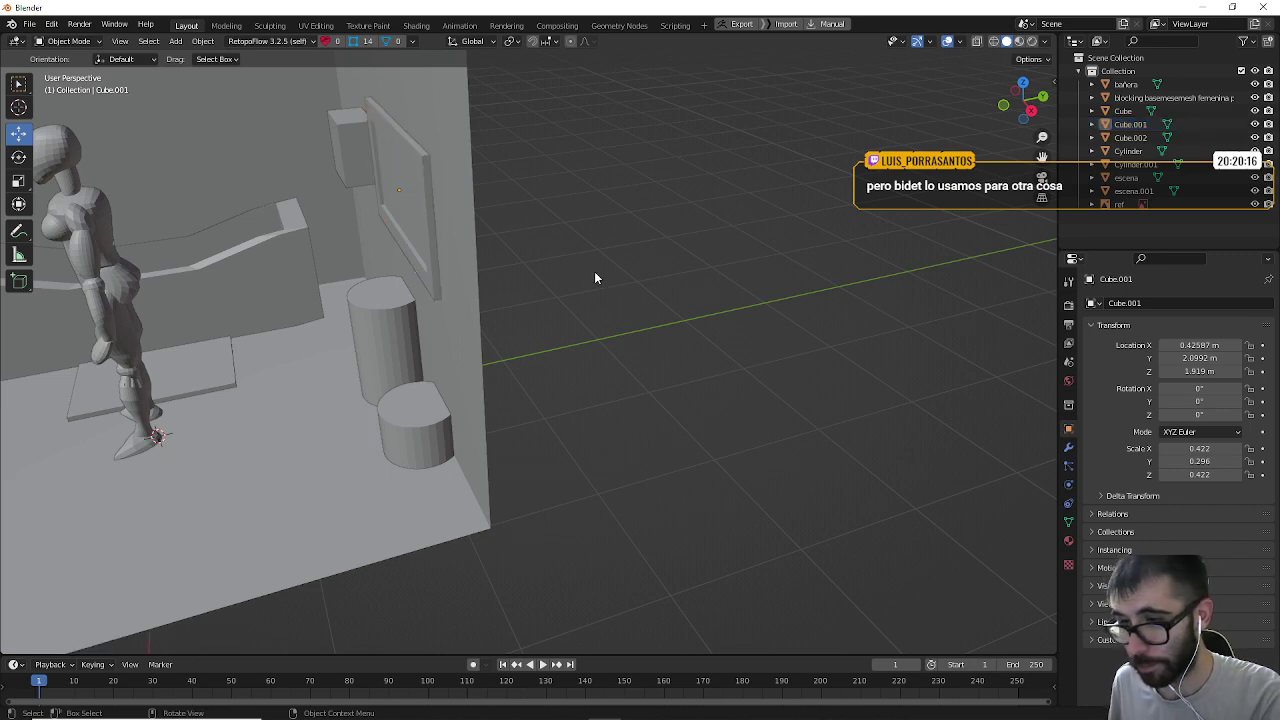
Step: In Edit Mode, move the wall cabinet's back face about -0.152 m along Y so it no longer pierces the wall
middle_click_drag(594, 271, 517, 291)
scroll(594, 280, "down", 1)
scroll(478, 231, "up", 3)
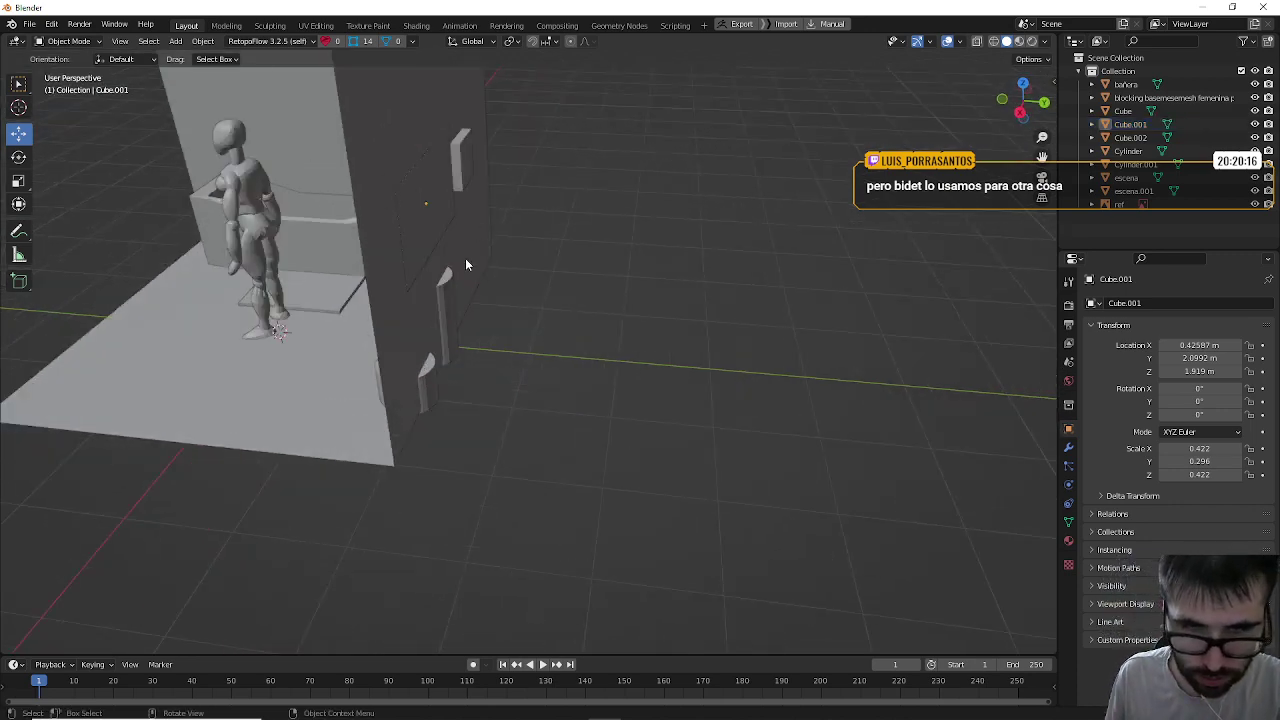
left_click(464, 146)
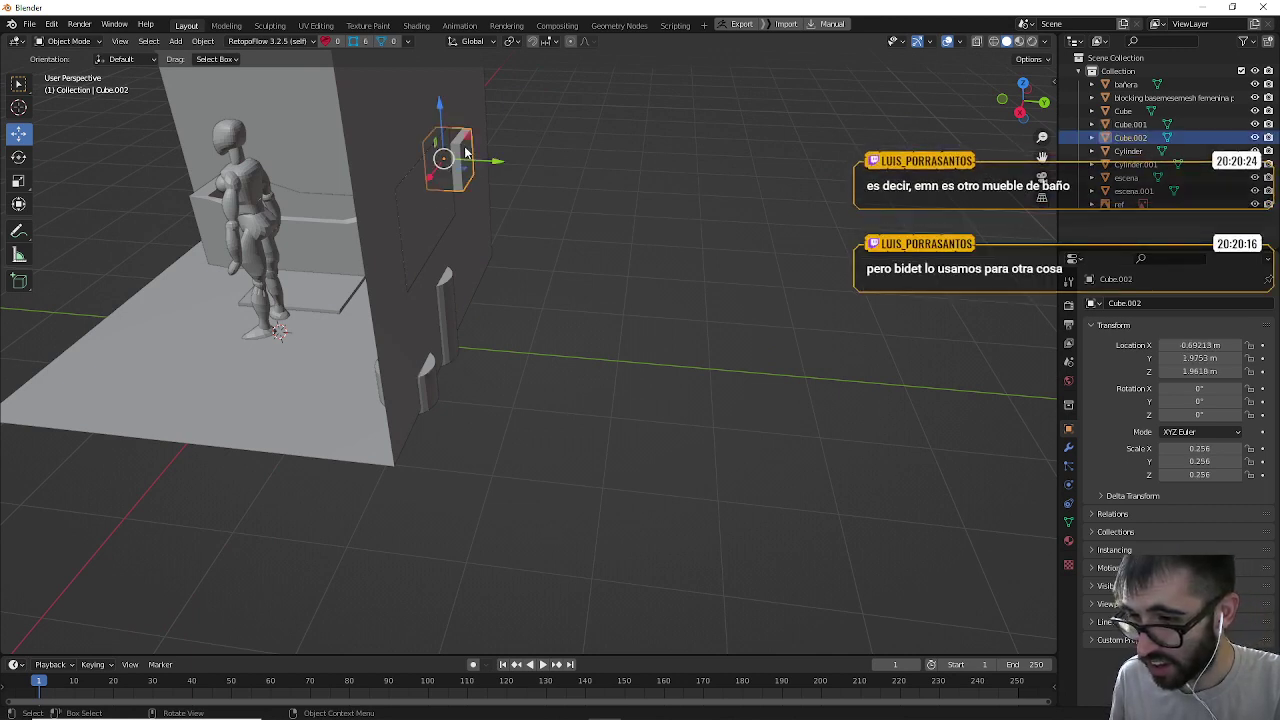
left_click(68, 42)
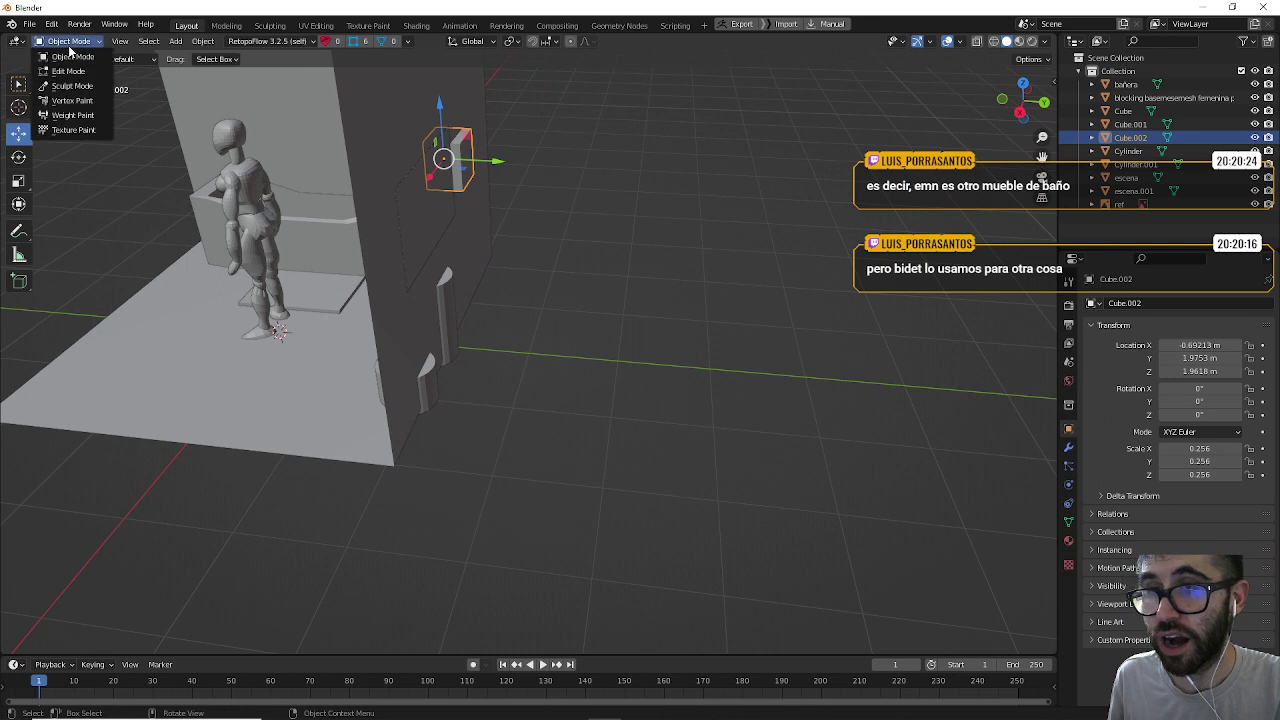
left_click(68, 71)
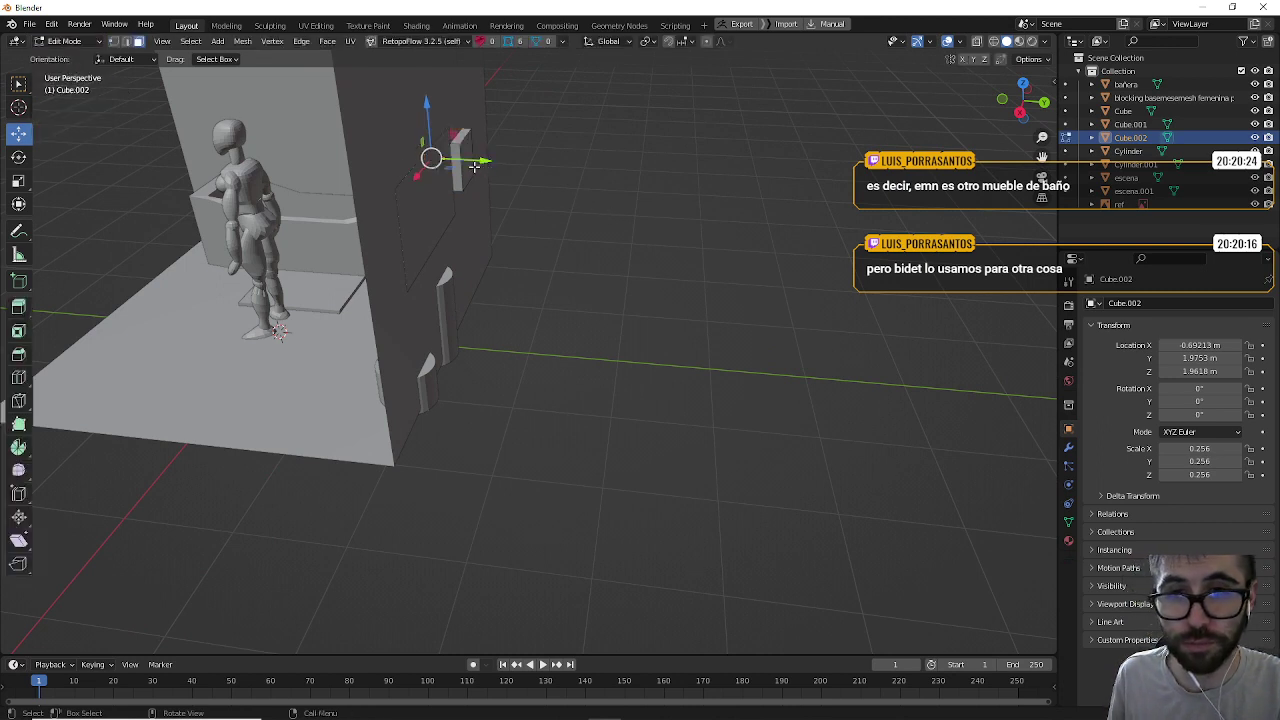
key("a")
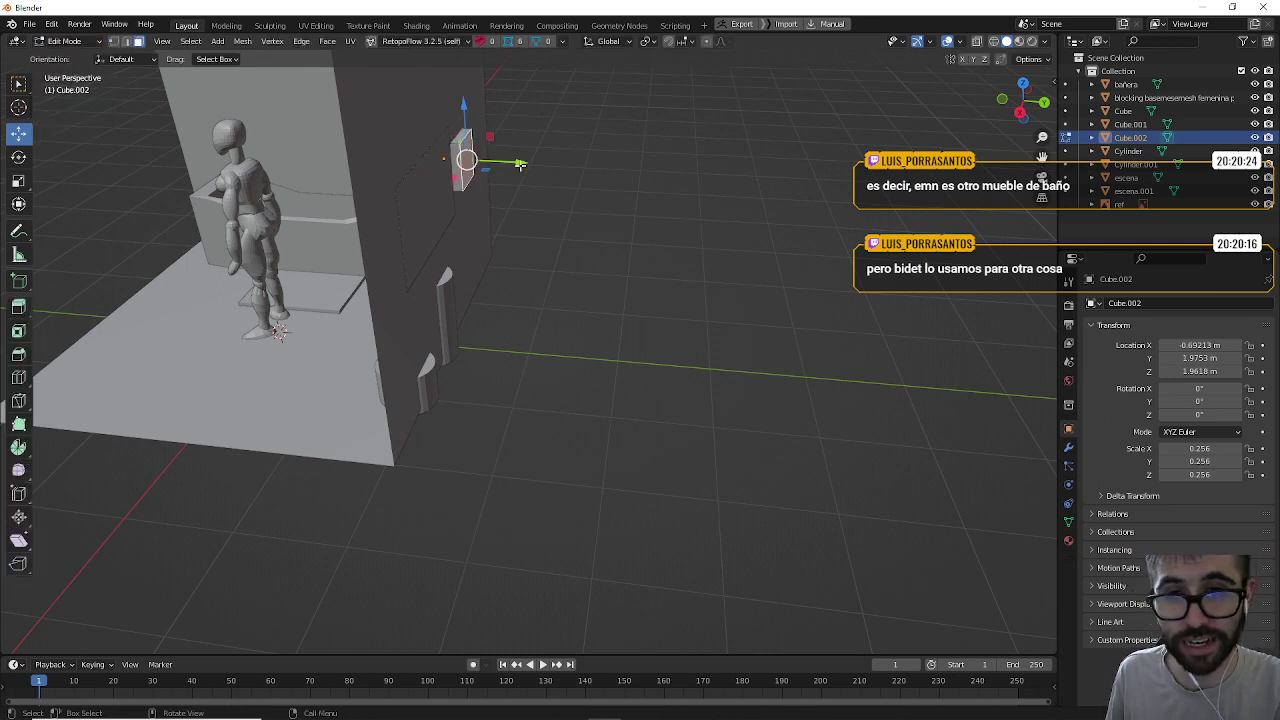
left_click_drag(520, 164, 503, 175)
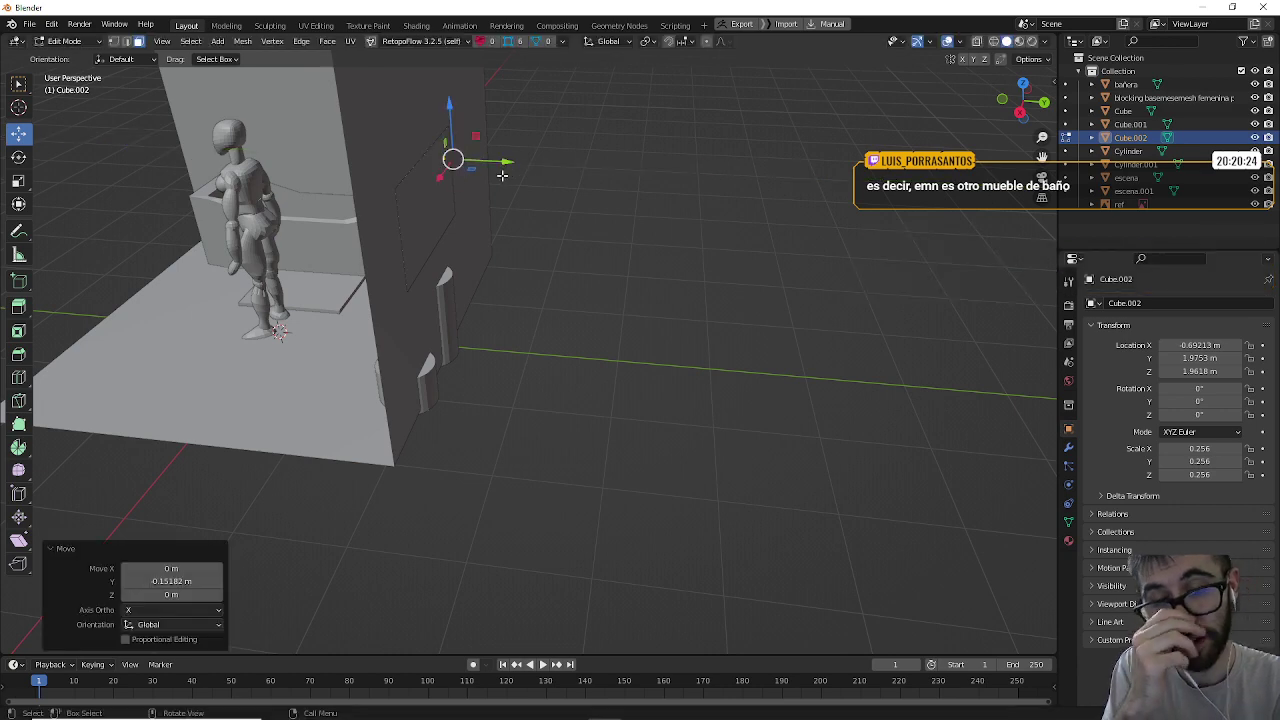
Step: Switch editing to the tall cylinder and extrude its top face about 0.448 m upward along Z
middle_click_drag(503, 175, 608, 191)
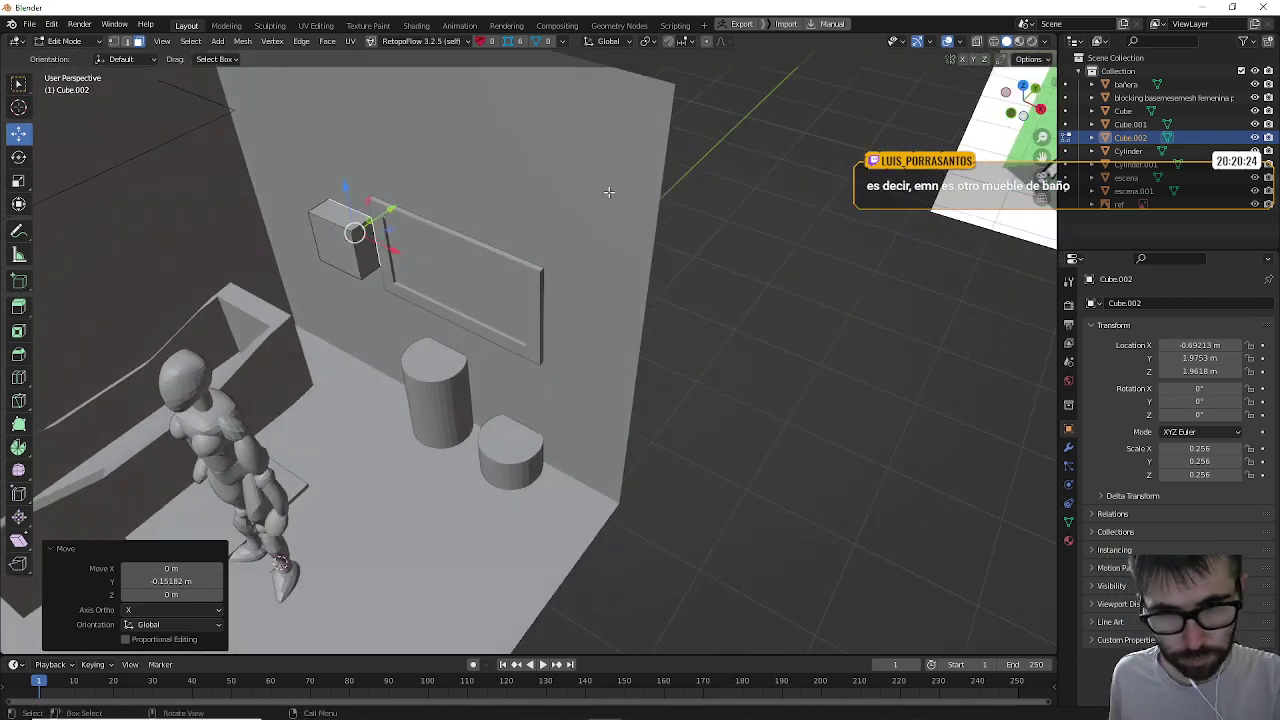
scroll(608, 191, "down", 3)
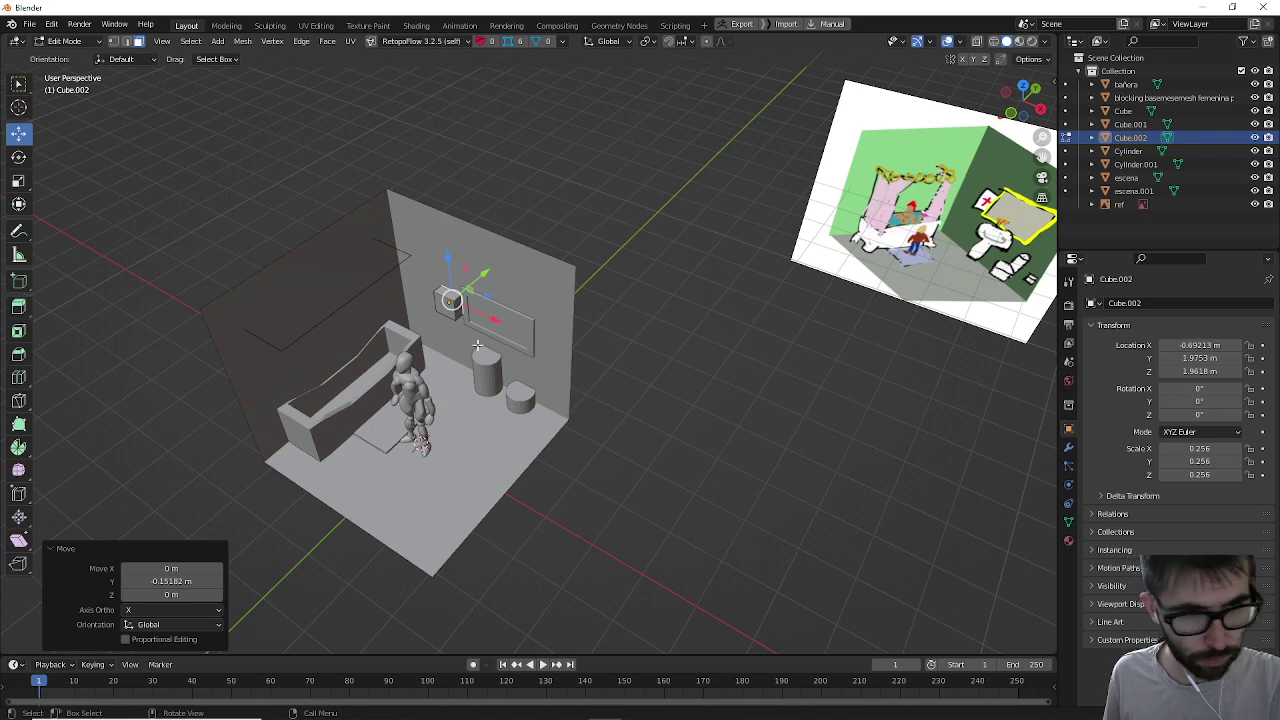
middle_click_drag(484, 340, 503, 305)
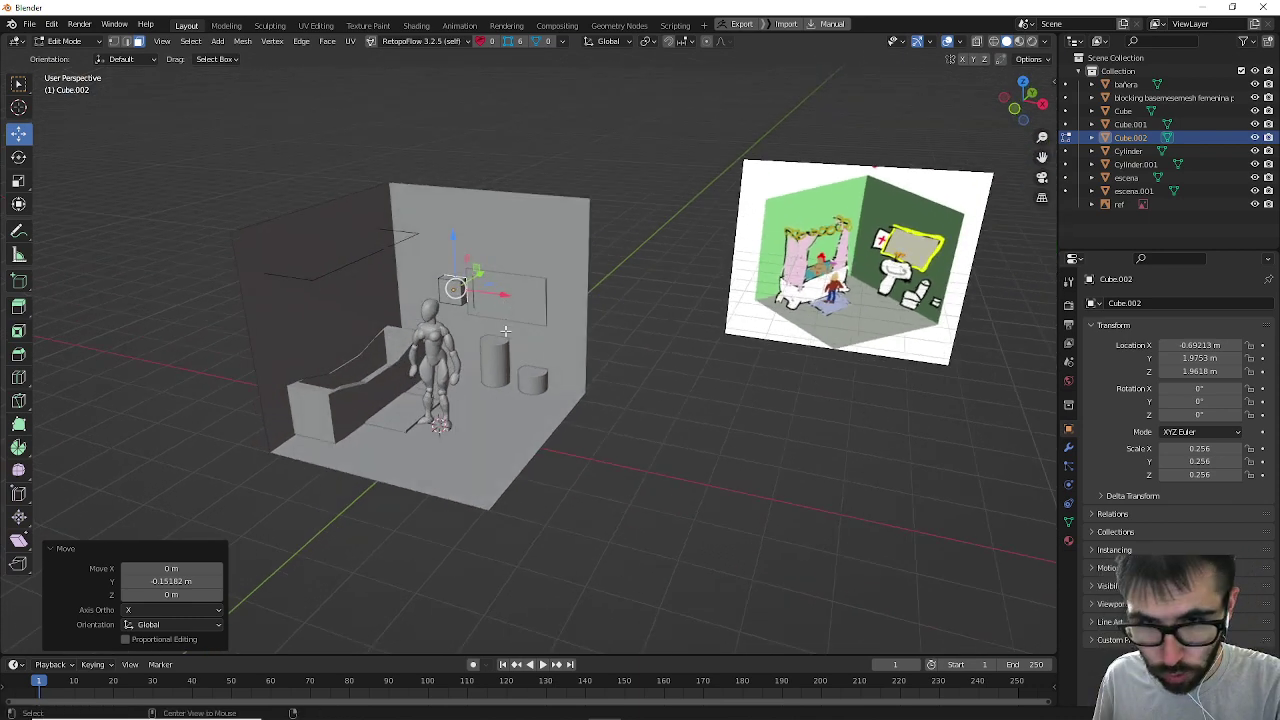
left_click(494, 352, "shift")
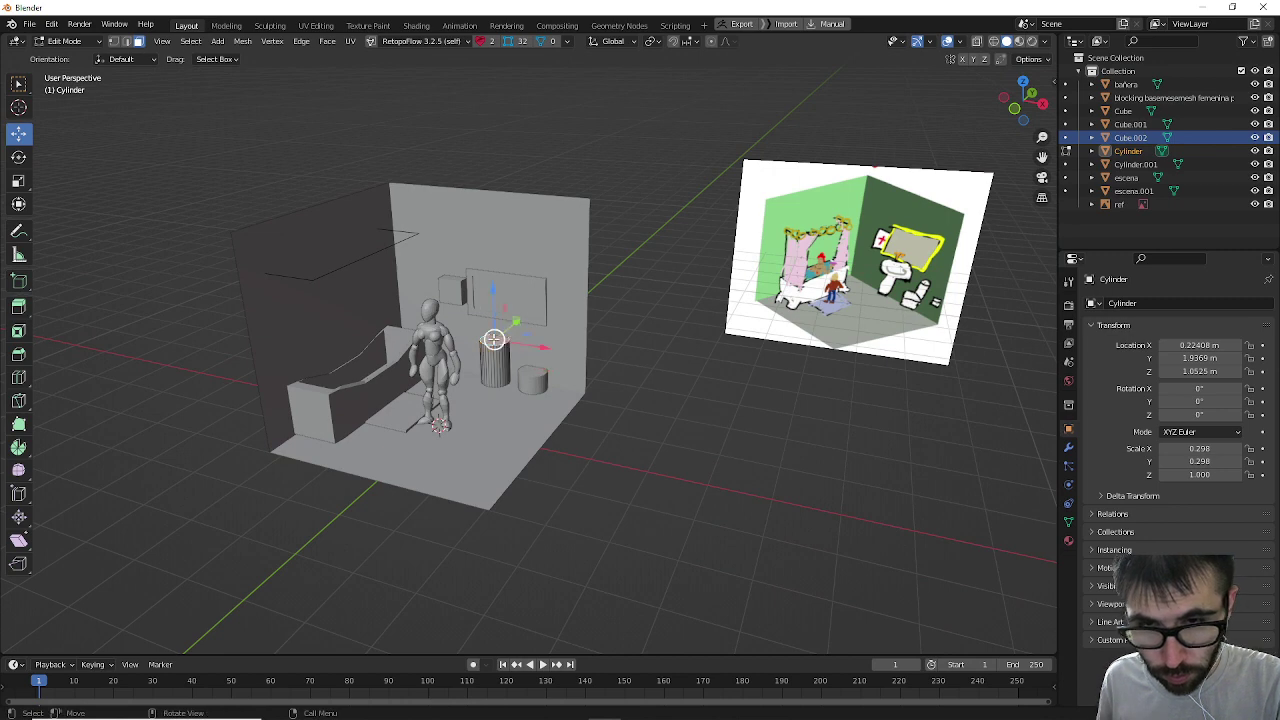
left_click_drag(494, 340, 494, 319)
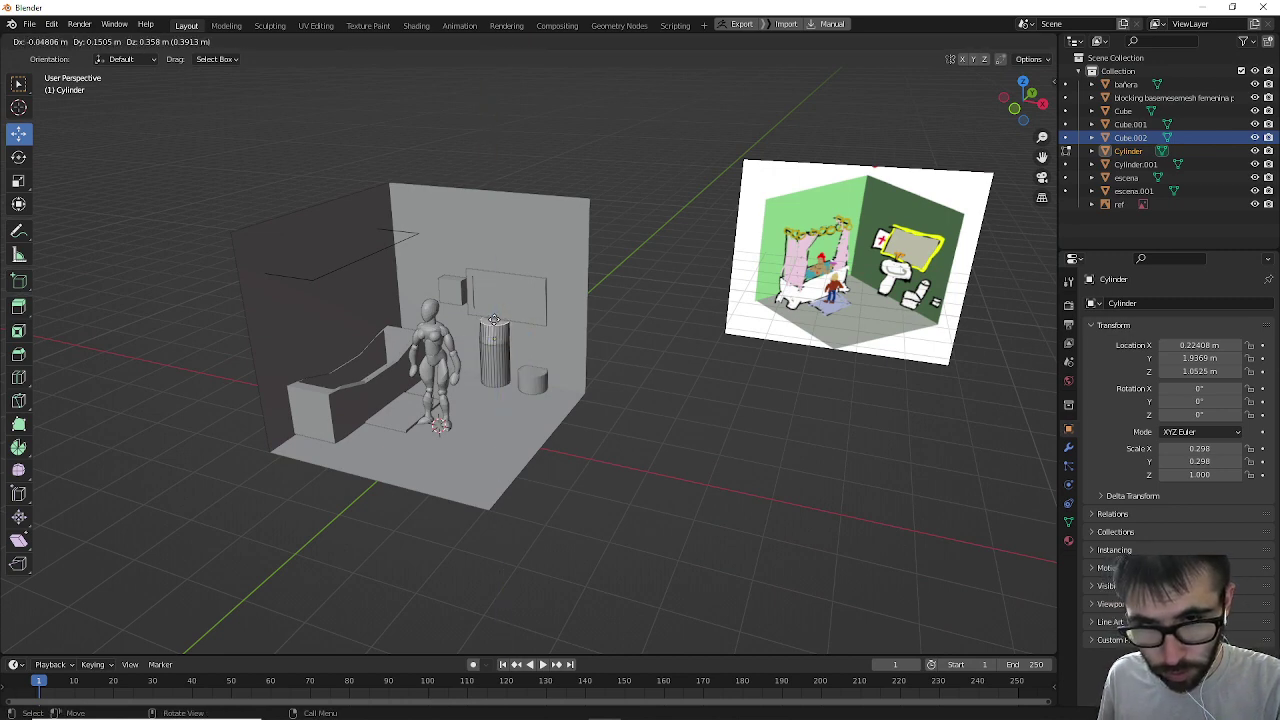
key("z")
left_click(492, 318)
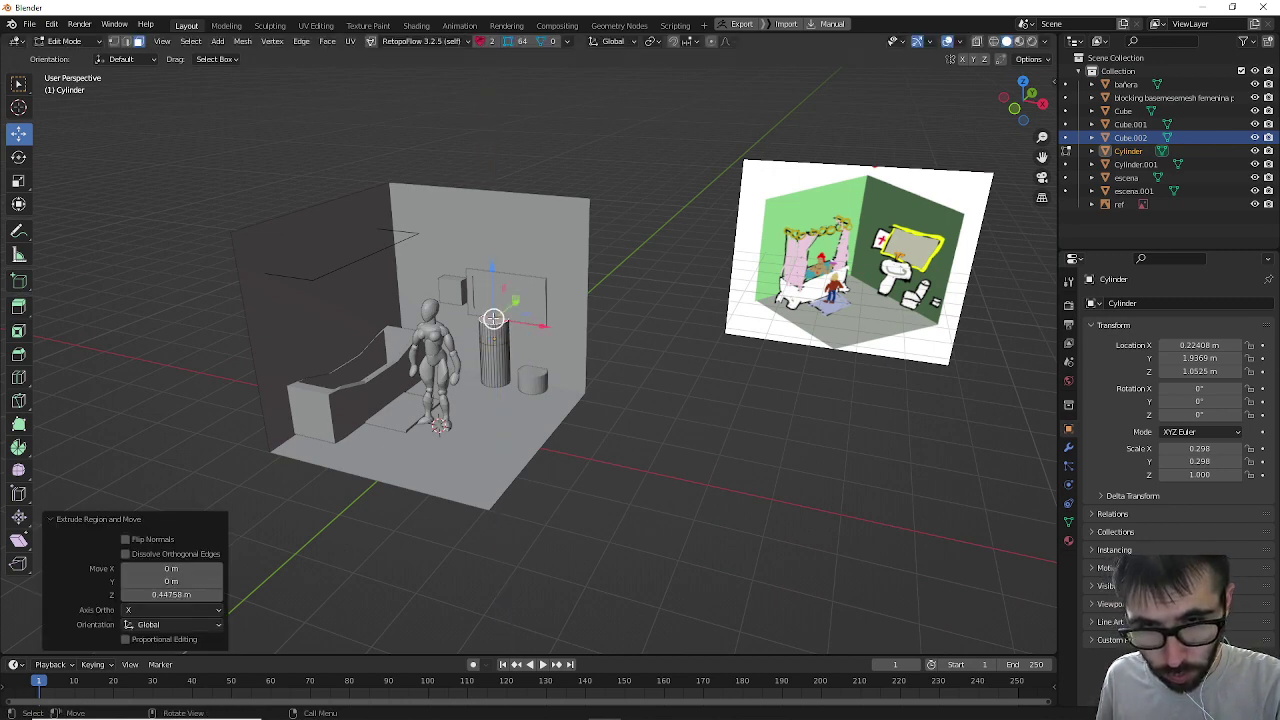
Step: Widen the extruded top face by a scale of 2.206, lower it about 0.12 m, and return to Object Mode with nothing selected
key("s")
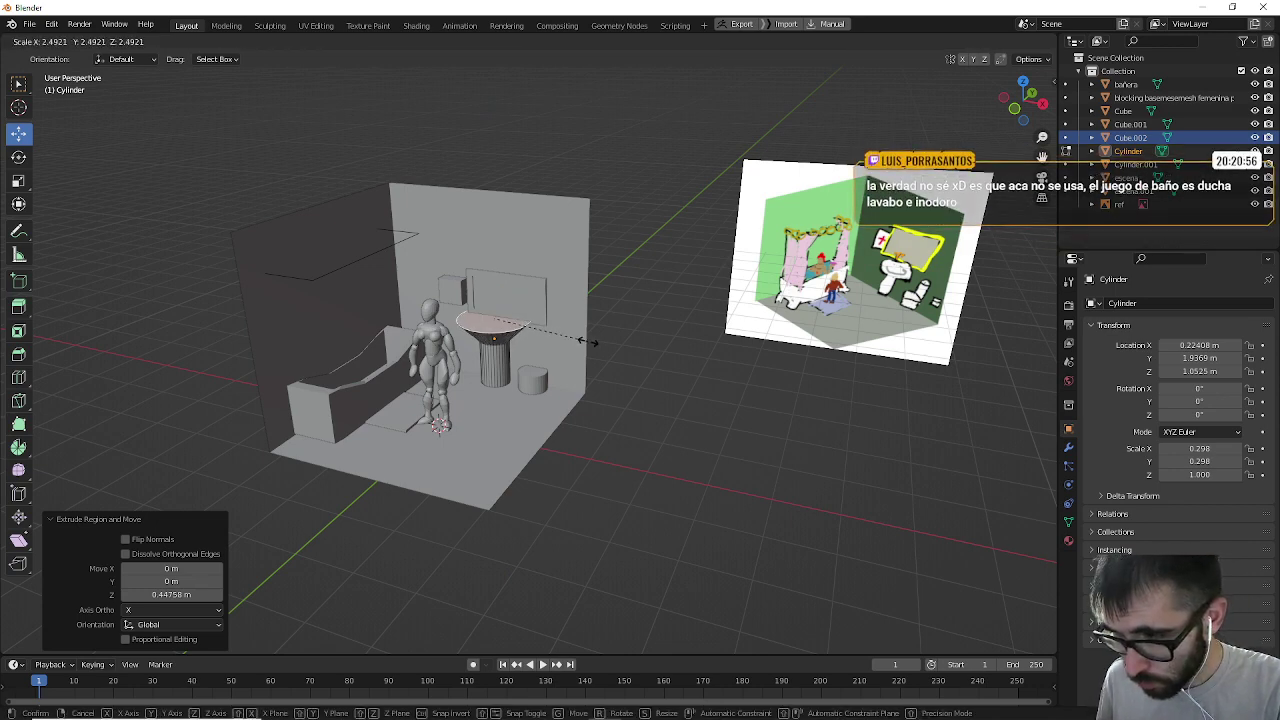
left_click(577, 341)
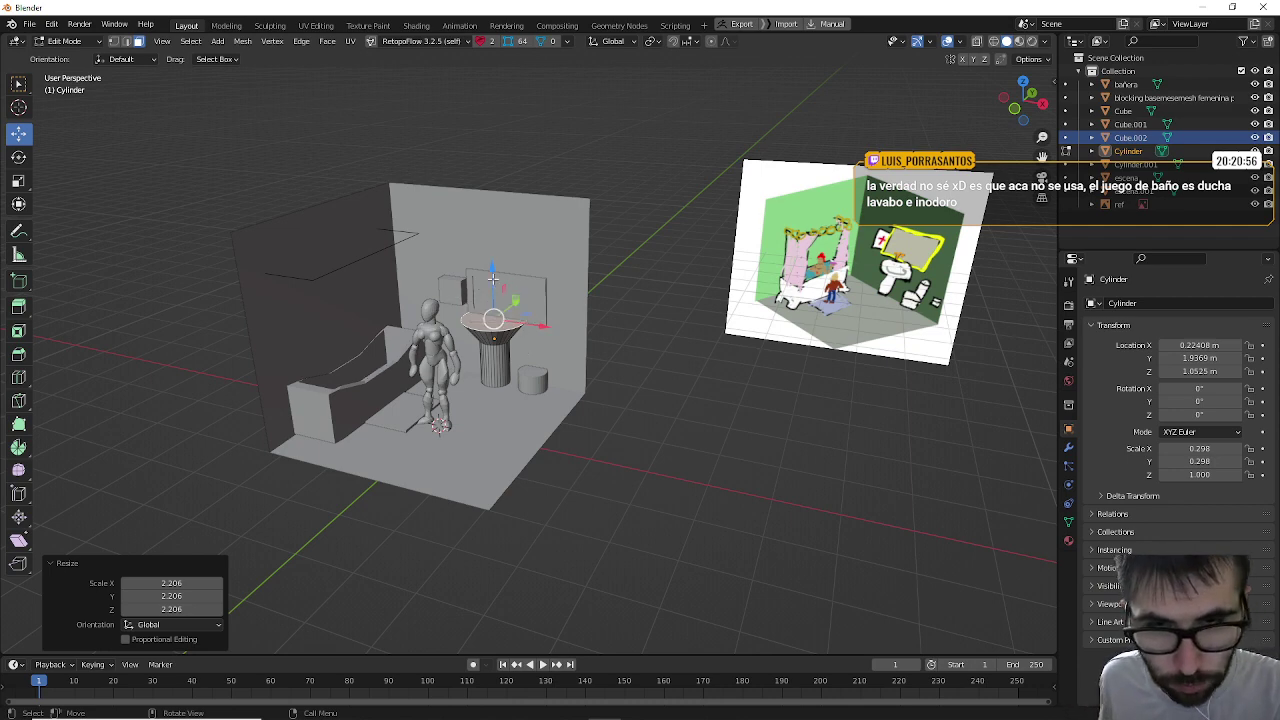
left_click_drag(494, 276, 499, 282)
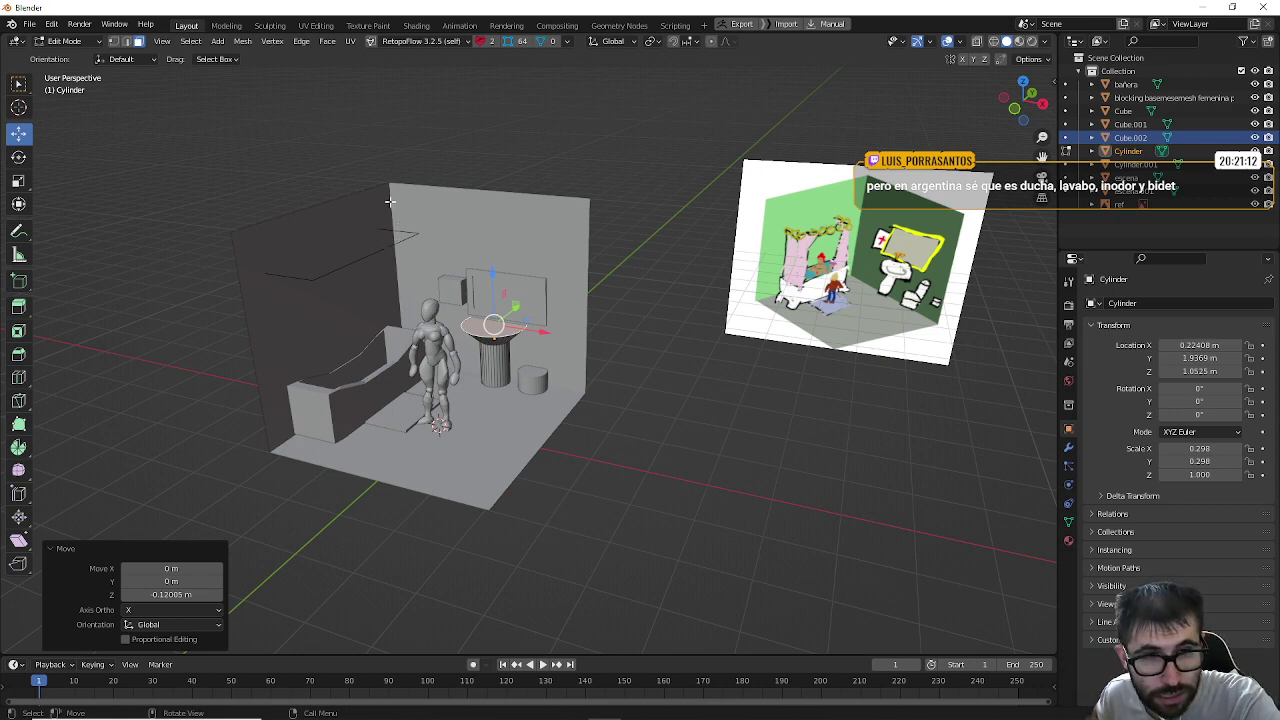
left_click(66, 44)
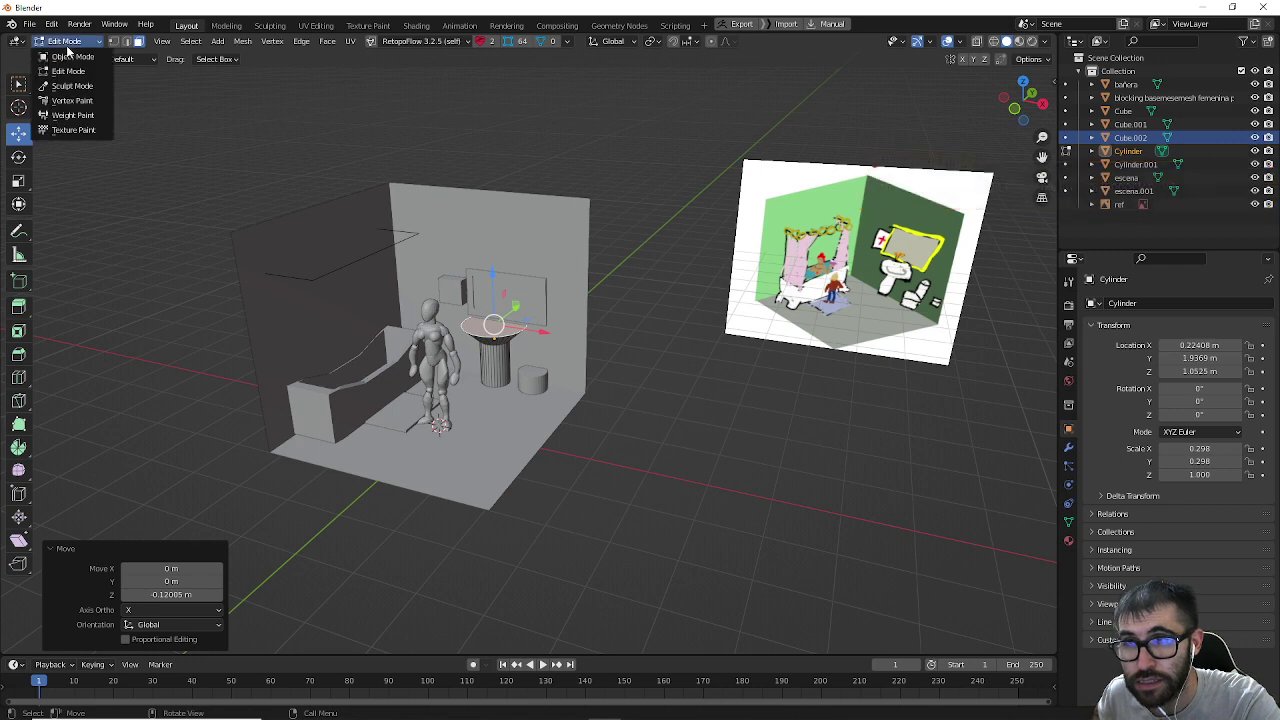
left_click(72, 54)
left_click(193, 138)
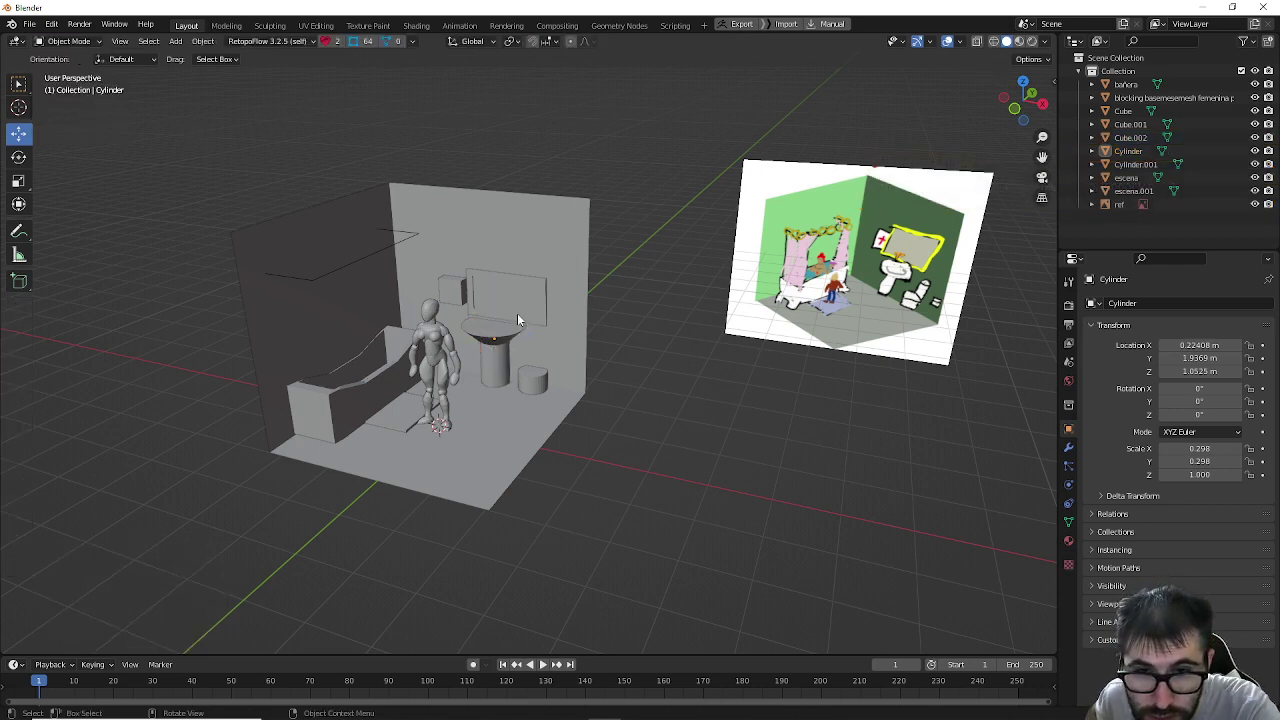
Step: Move the wall cabinet and mirror together about -0.16 m along X, and deselect them
left_click(452, 292)
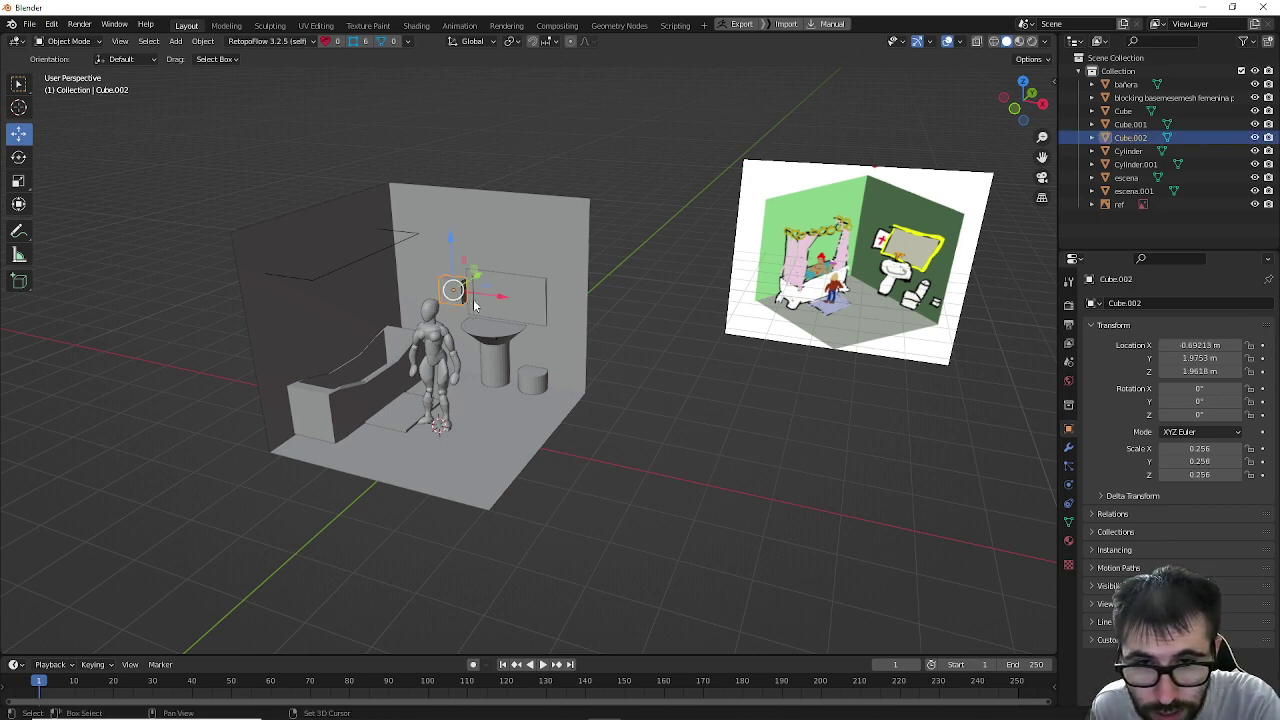
left_click(478, 300, "shift")
key("g")
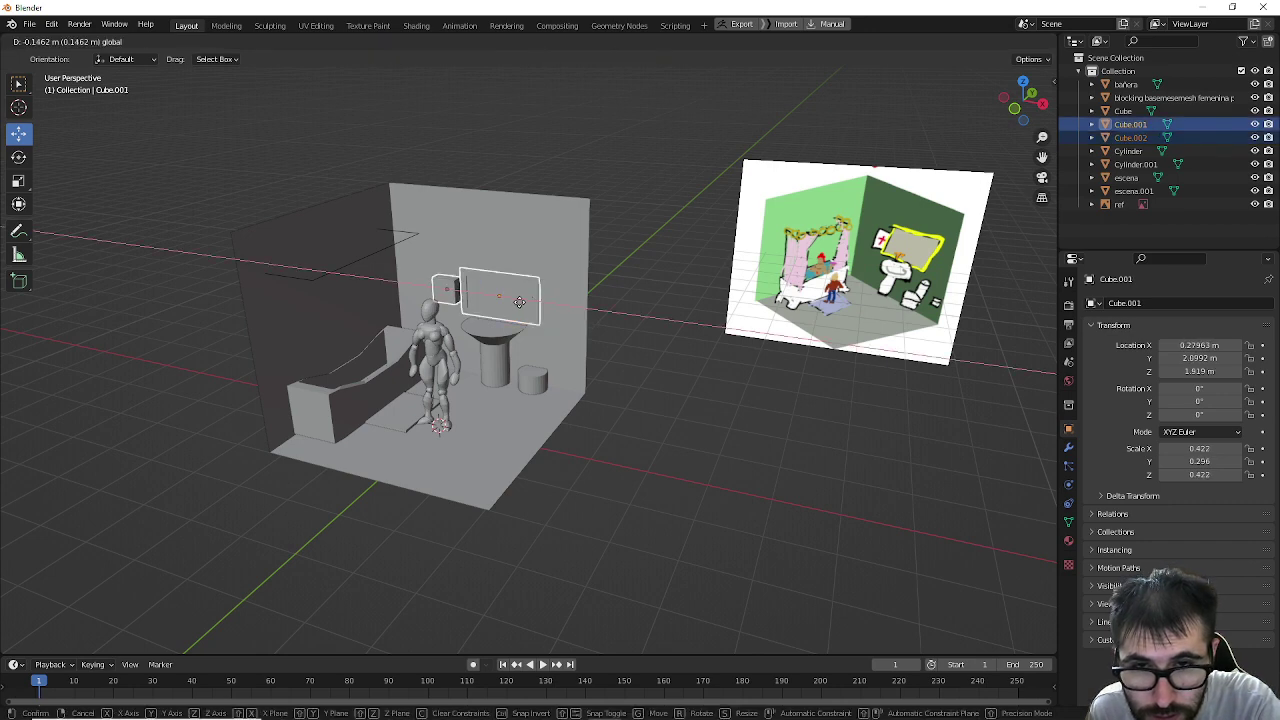
left_click(518, 302)
left_click(752, 507)
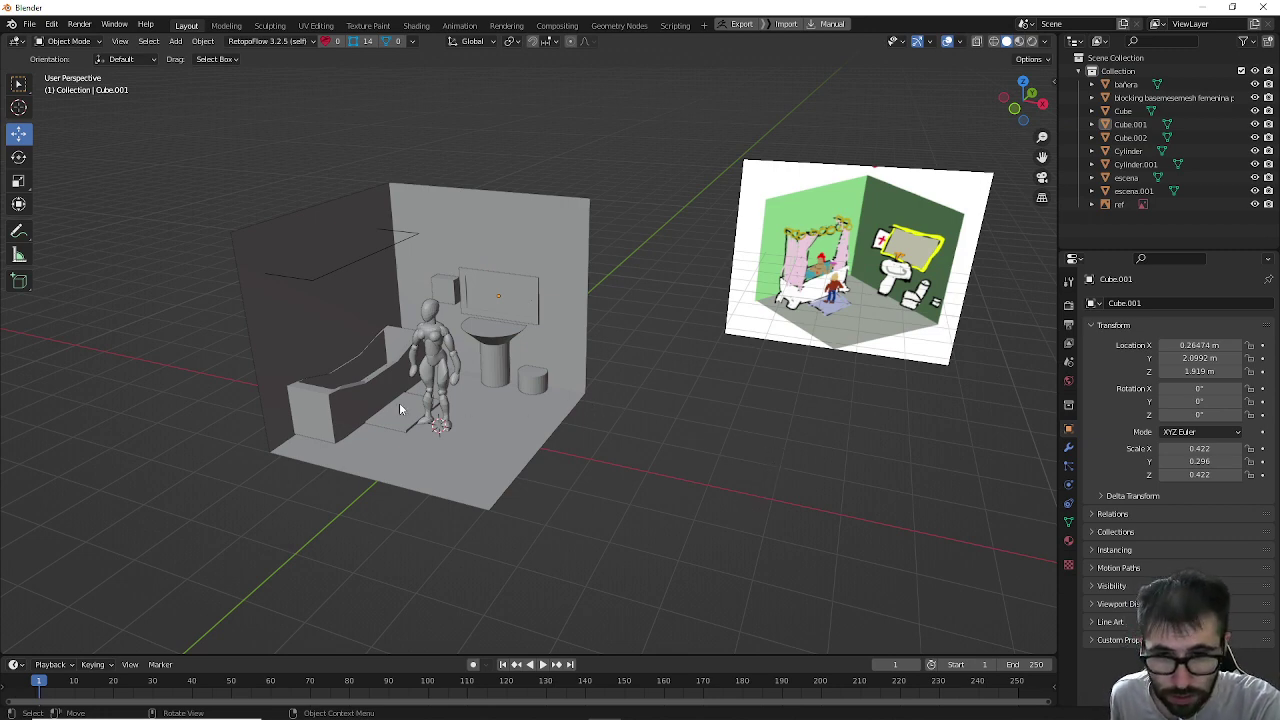
Step: Rename the mirror object as espejo
left_click(501, 466)
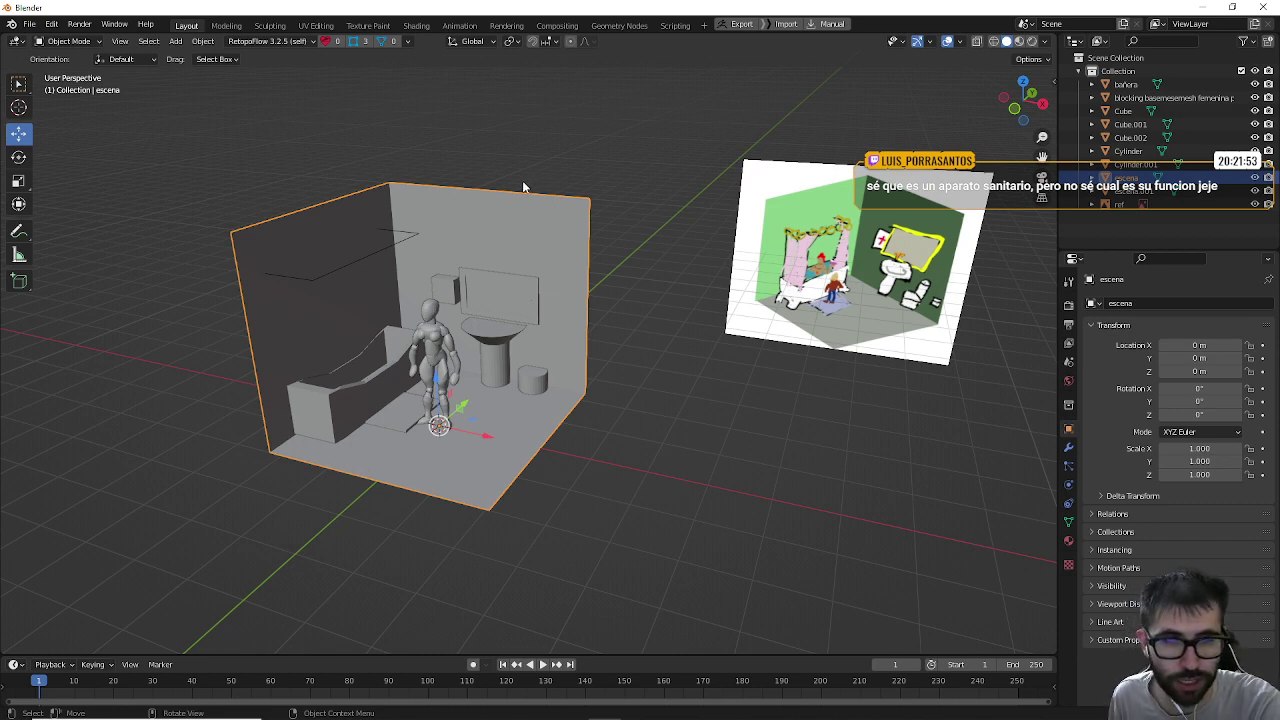
left_click(359, 378)
left_click(519, 294, "shift")
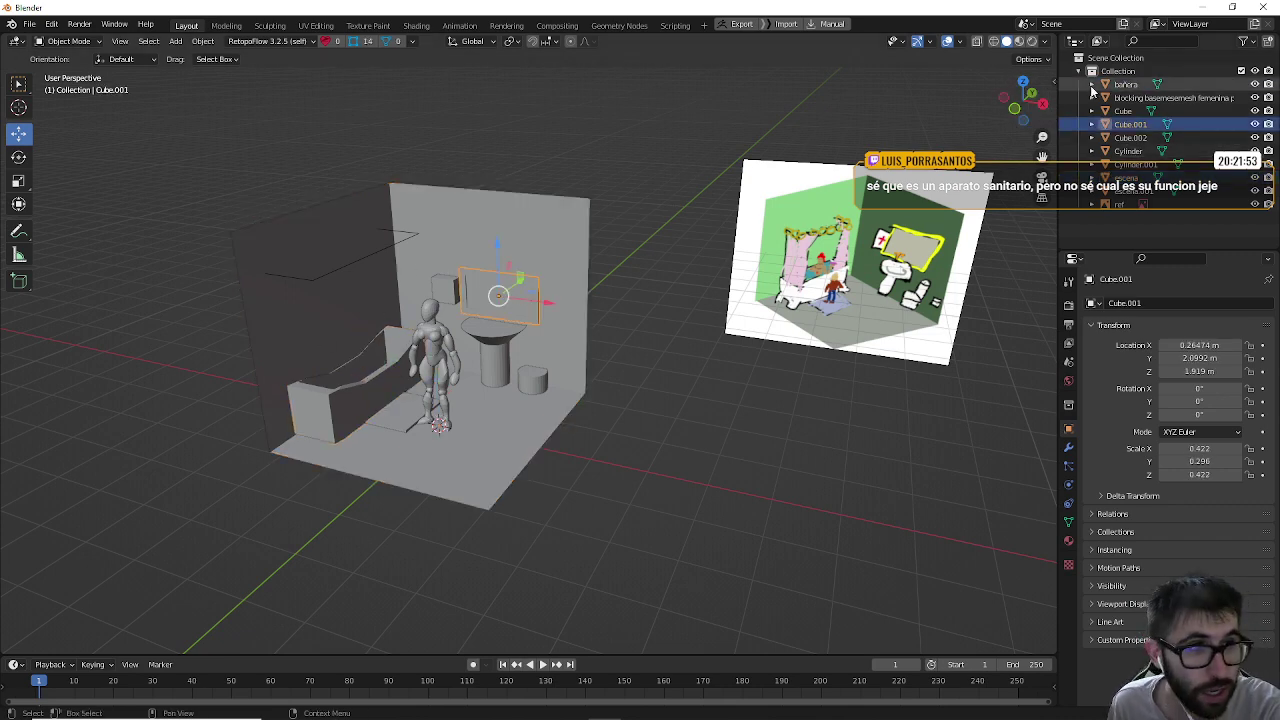
double_click(1130, 124)
type("espejo")
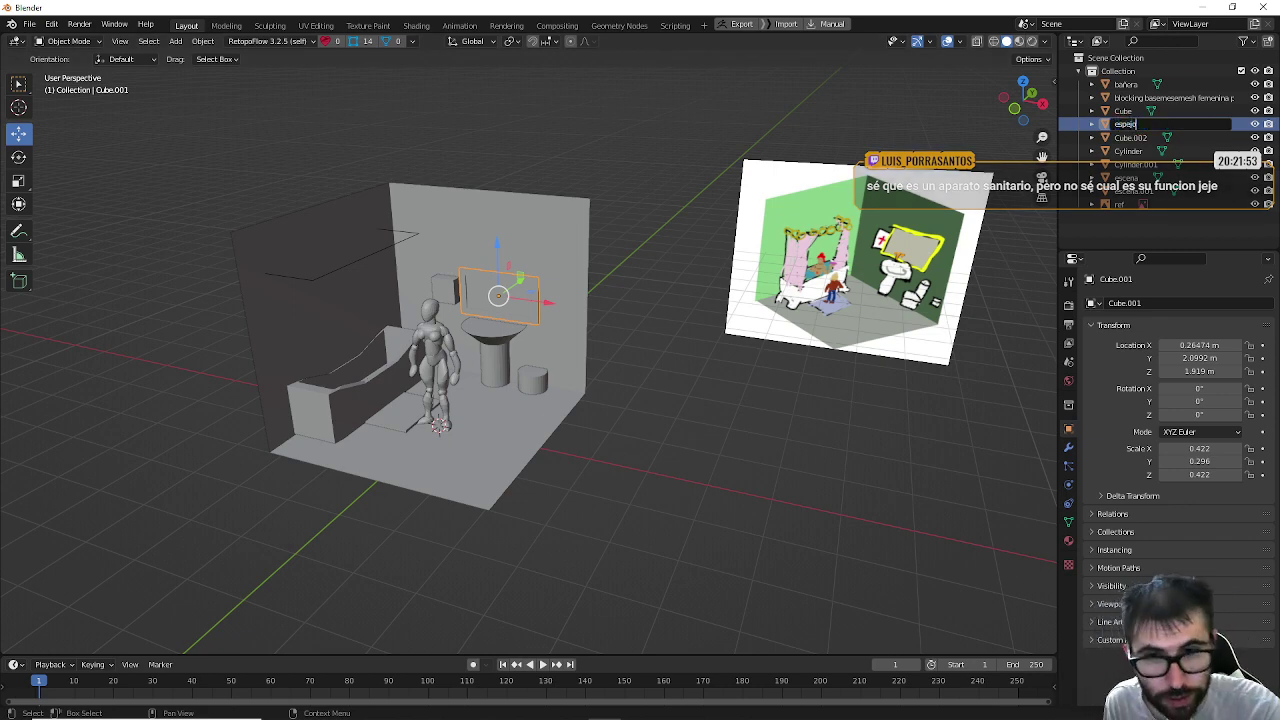
key("Return")
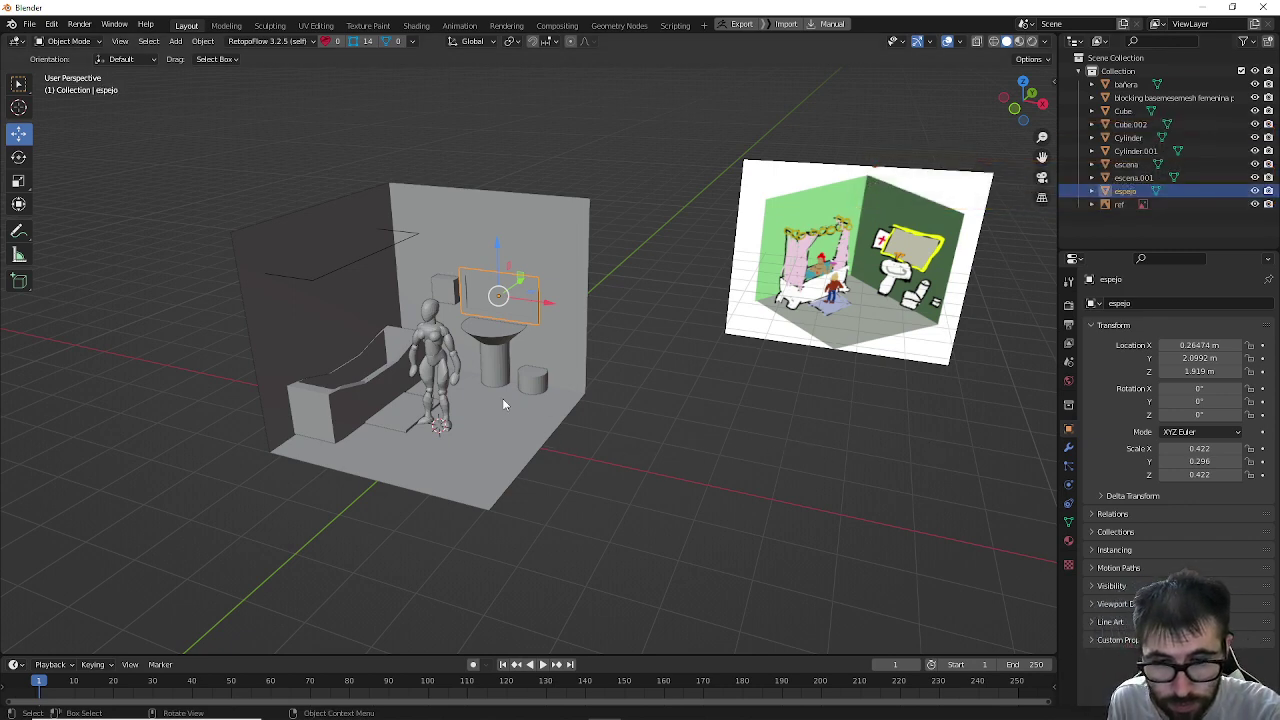
Step: Rename the floor mat beside the bathtub as alfombrilla
left_click(415, 425)
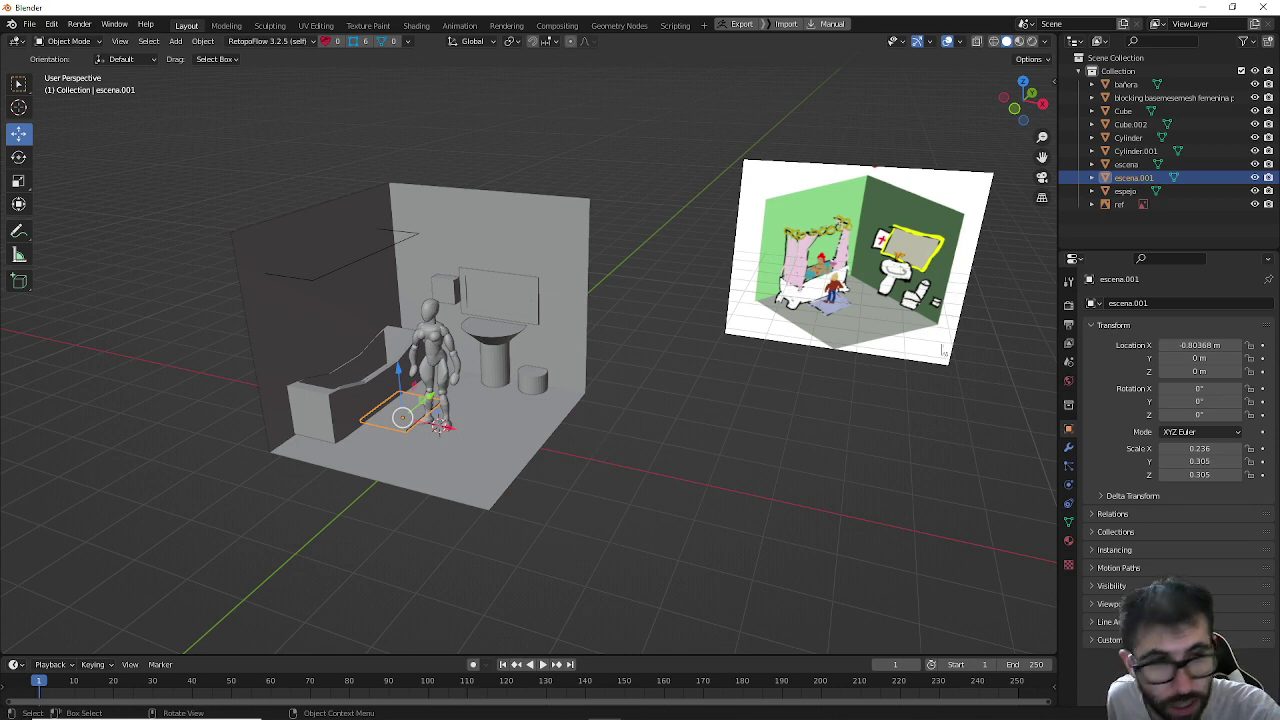
double_click(1131, 178)
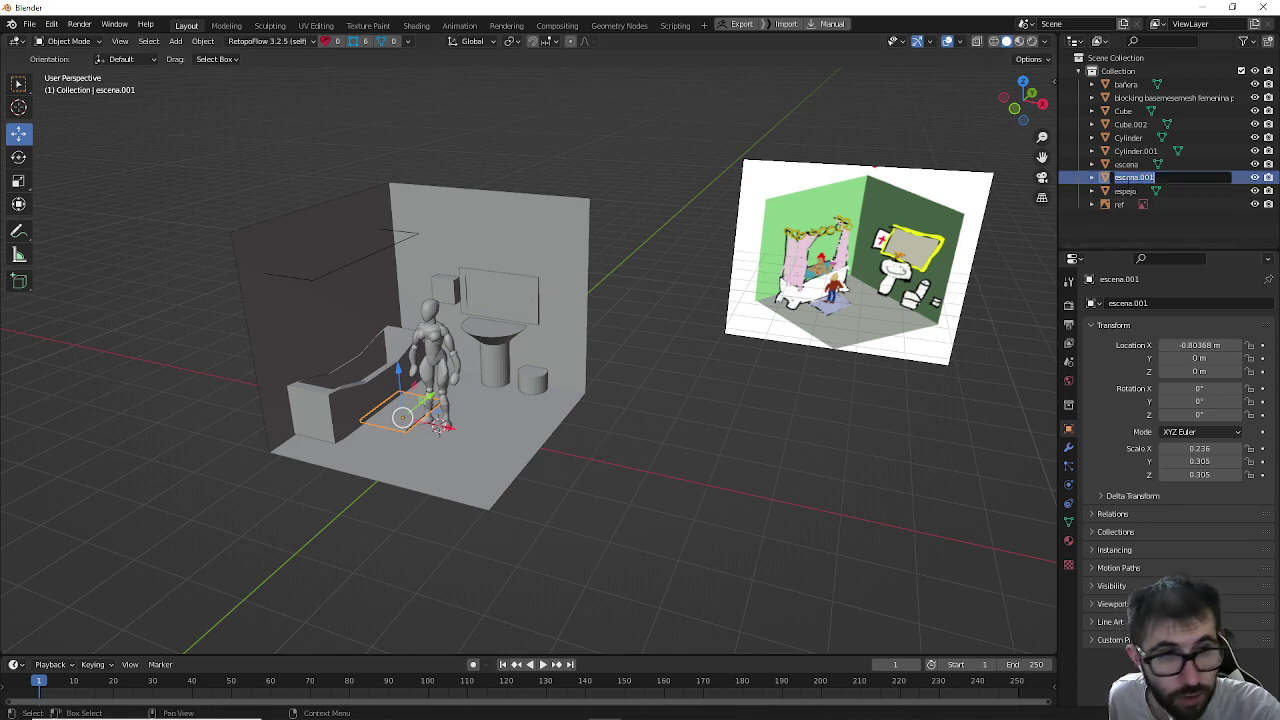
type("alf")
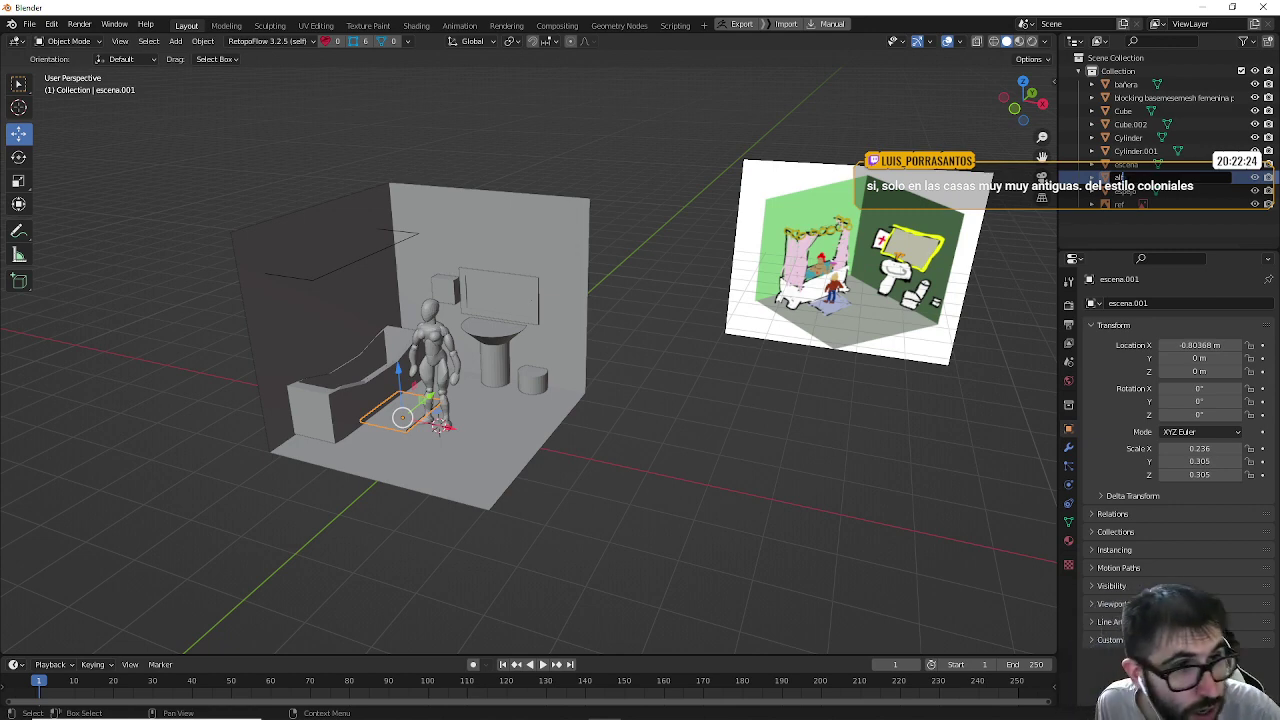
type("ombra")
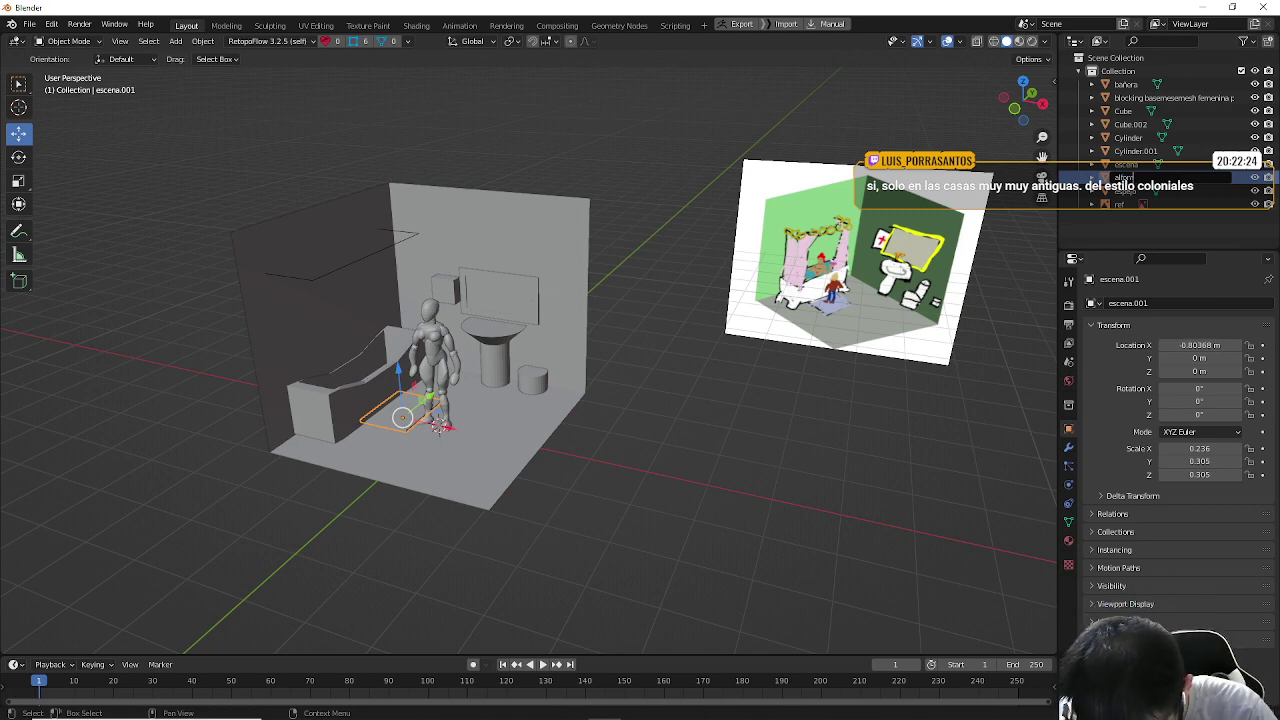
type("illa")
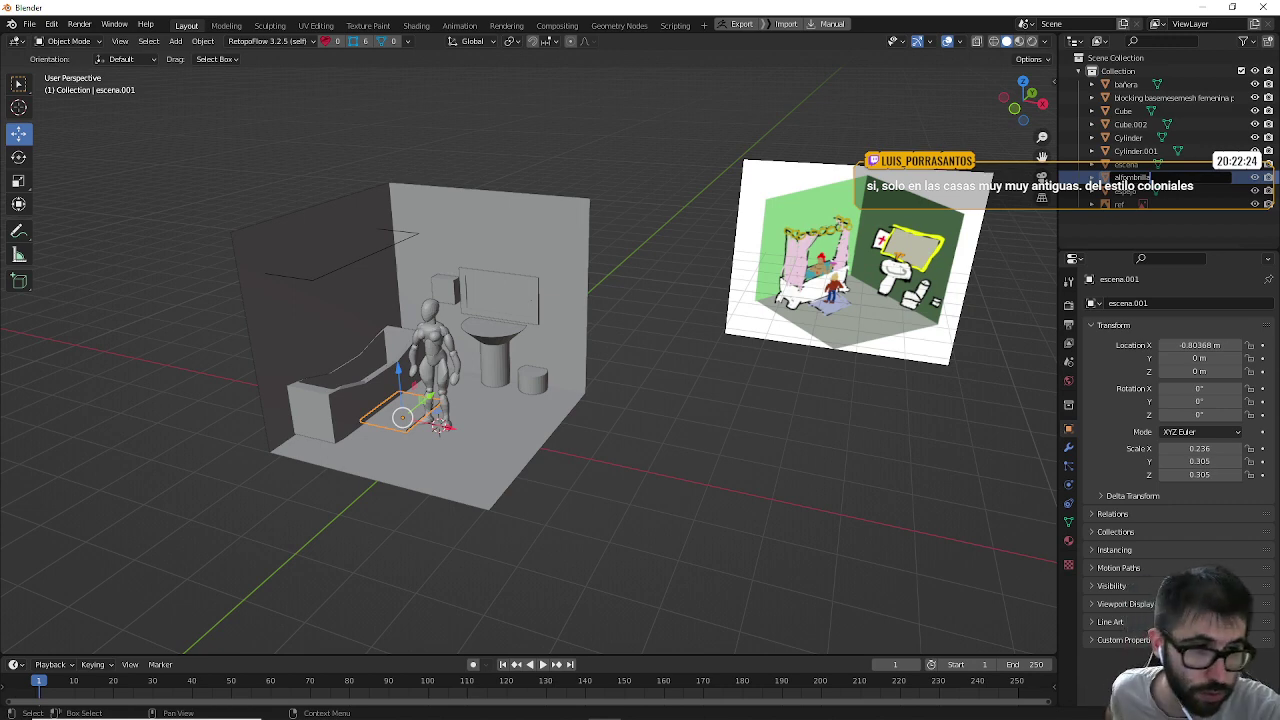
key("Return")
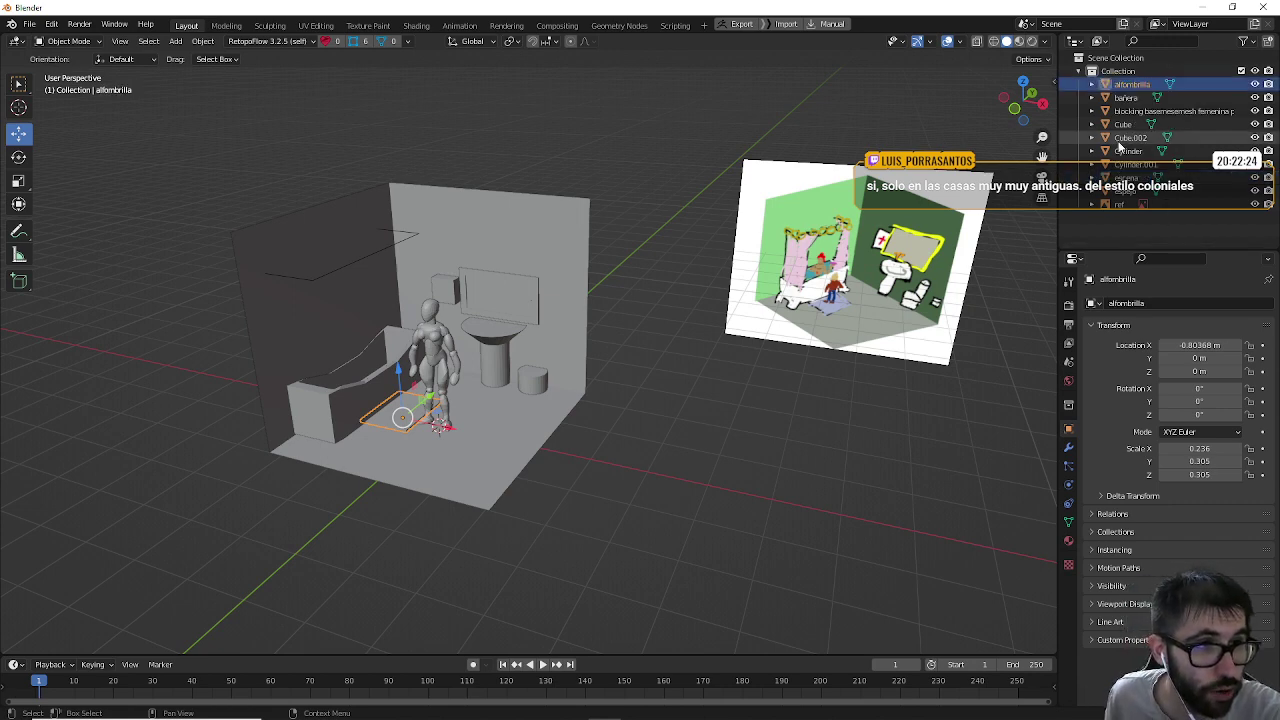
Step: Rename the short cylinder as wc
left_click(1126, 165)
double_click(1126, 165)
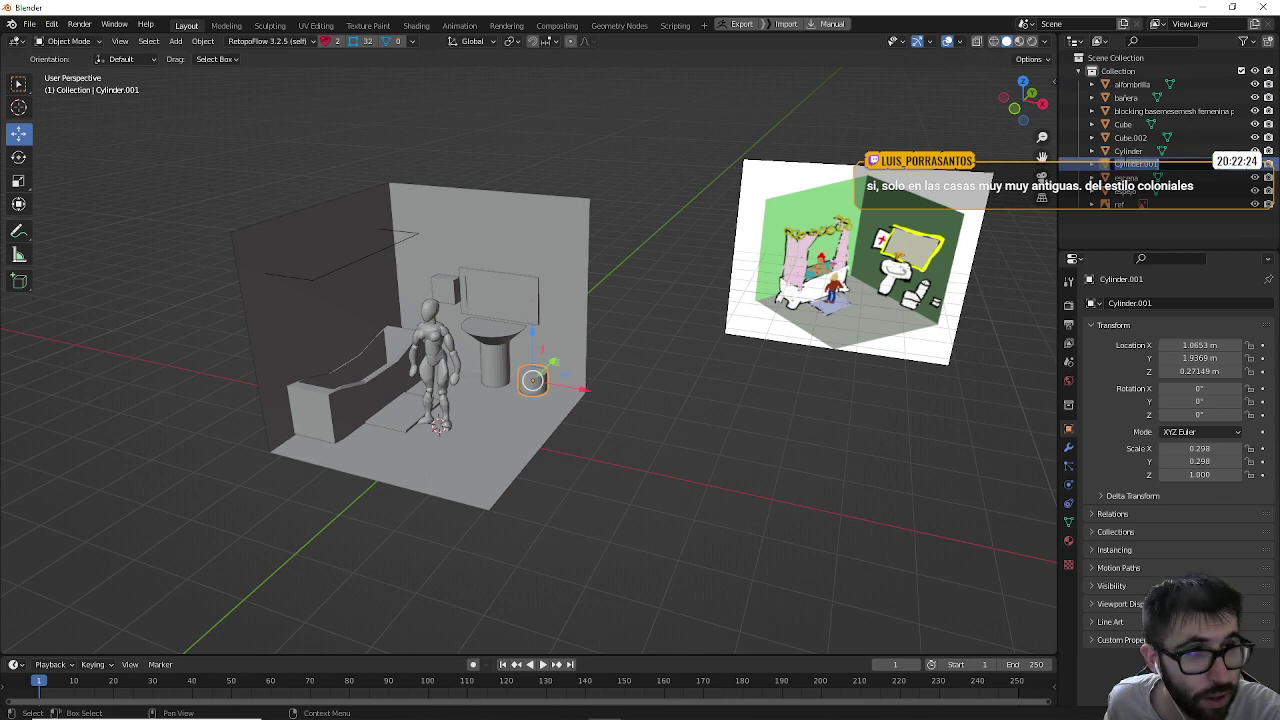
type("wc")
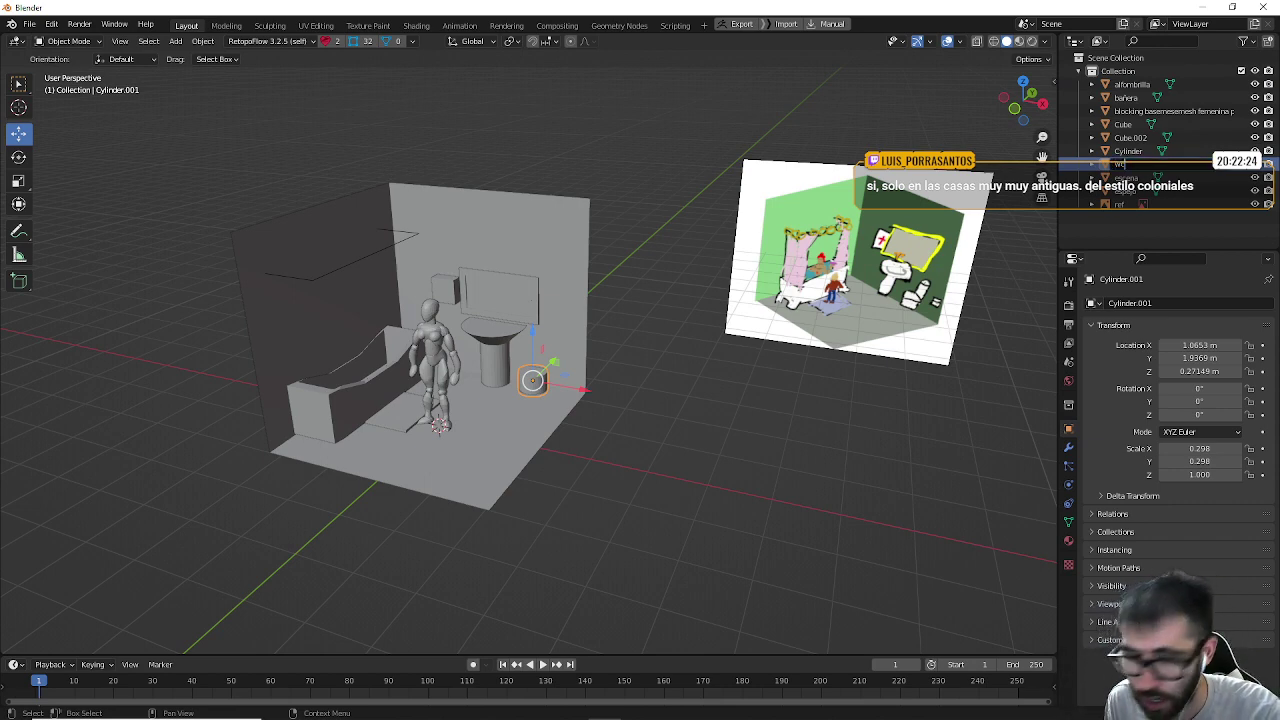
key("Return")
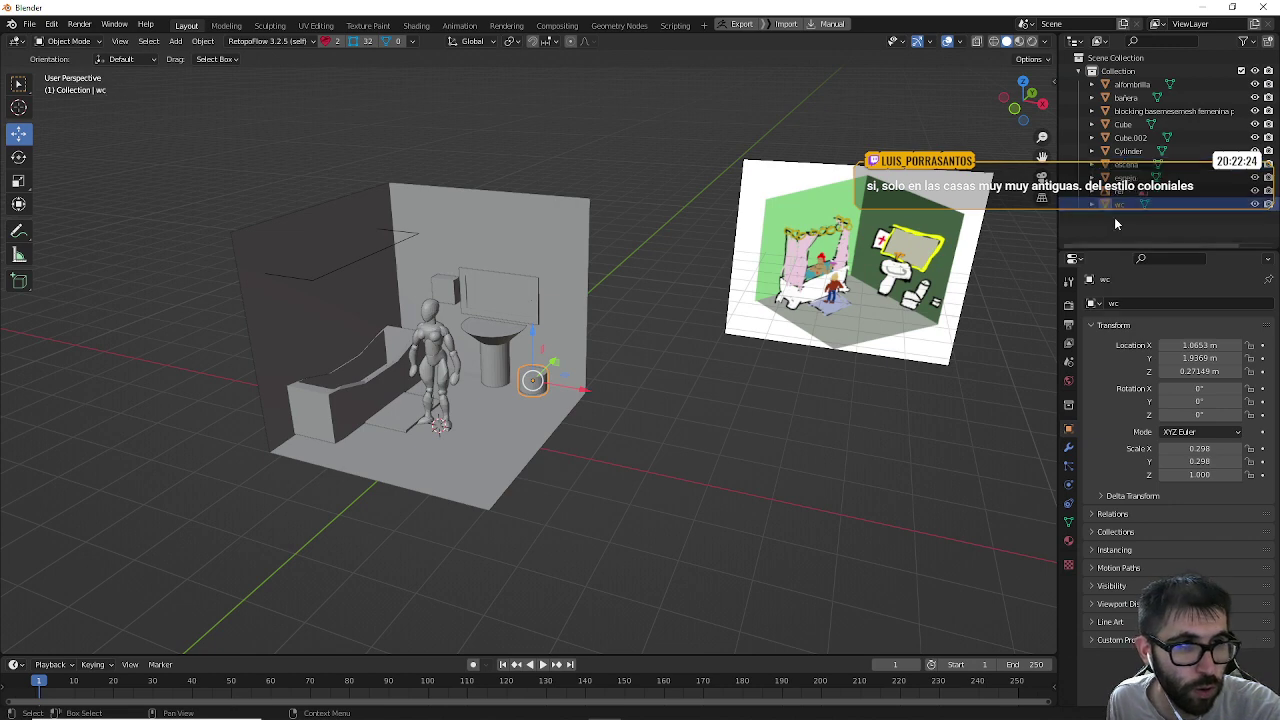
Step: Rename the washbasin cylinder under the mirror as lavabo
left_click(1128, 151)
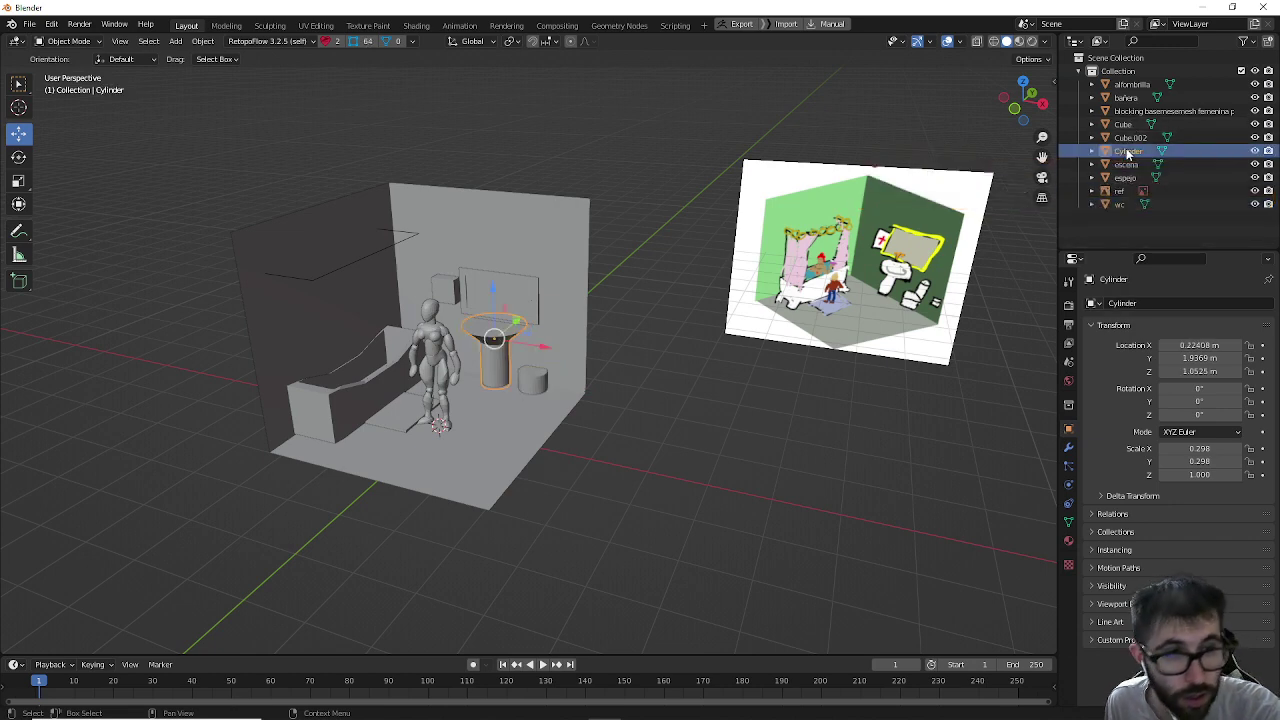
double_click(1128, 151)
type("lavabo")
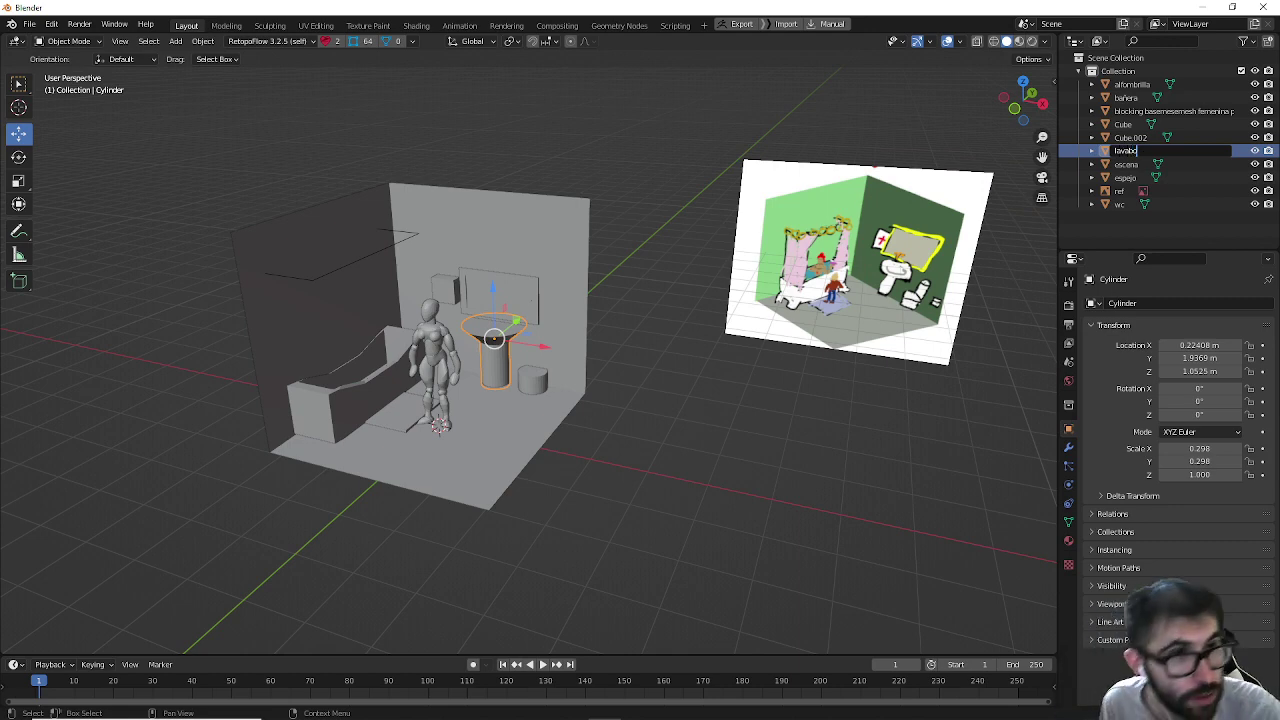
key("Return")
Step: Rename the small wall cabinet cube beside the mirror as botiquin
left_click(1129, 139)
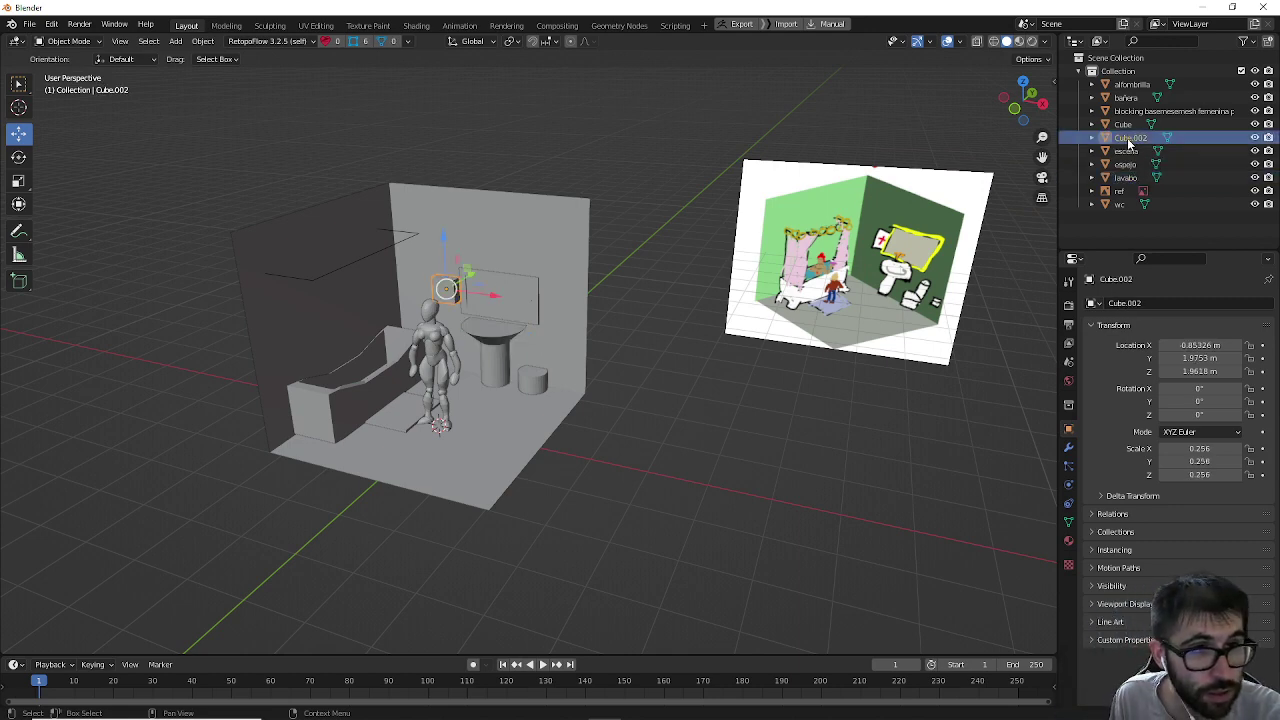
double_click(1129, 139)
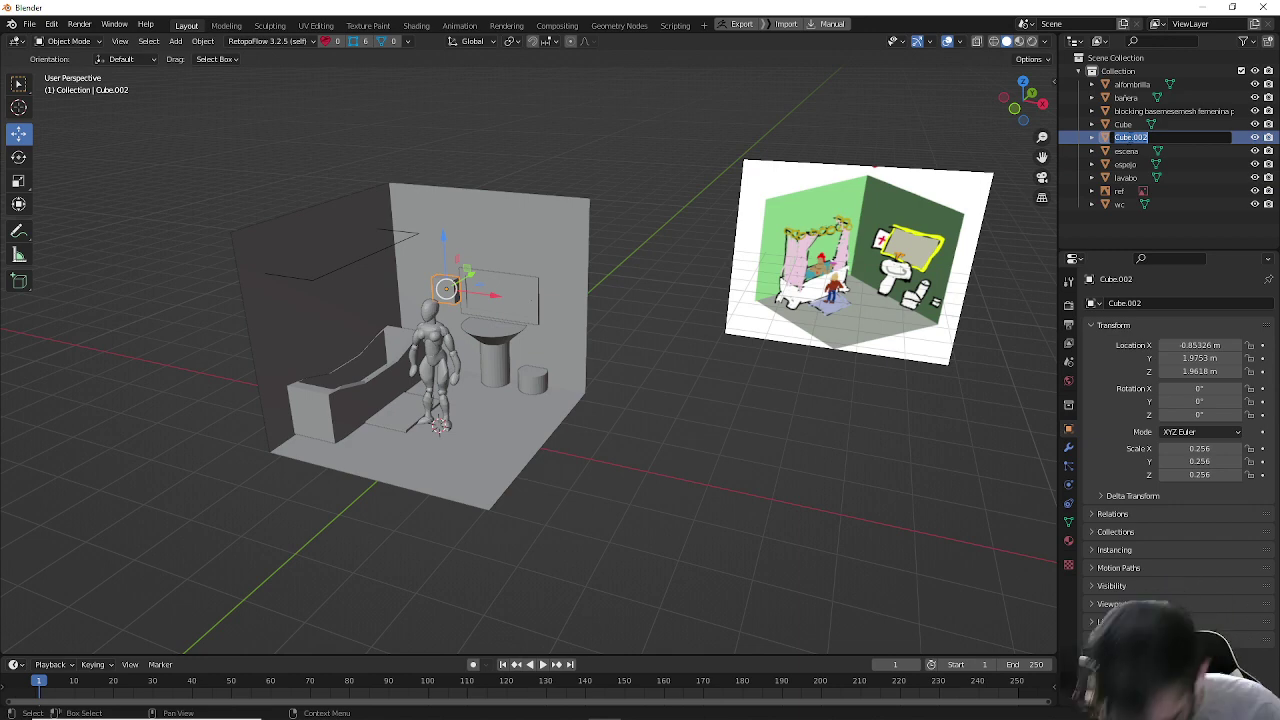
type("botiqu")
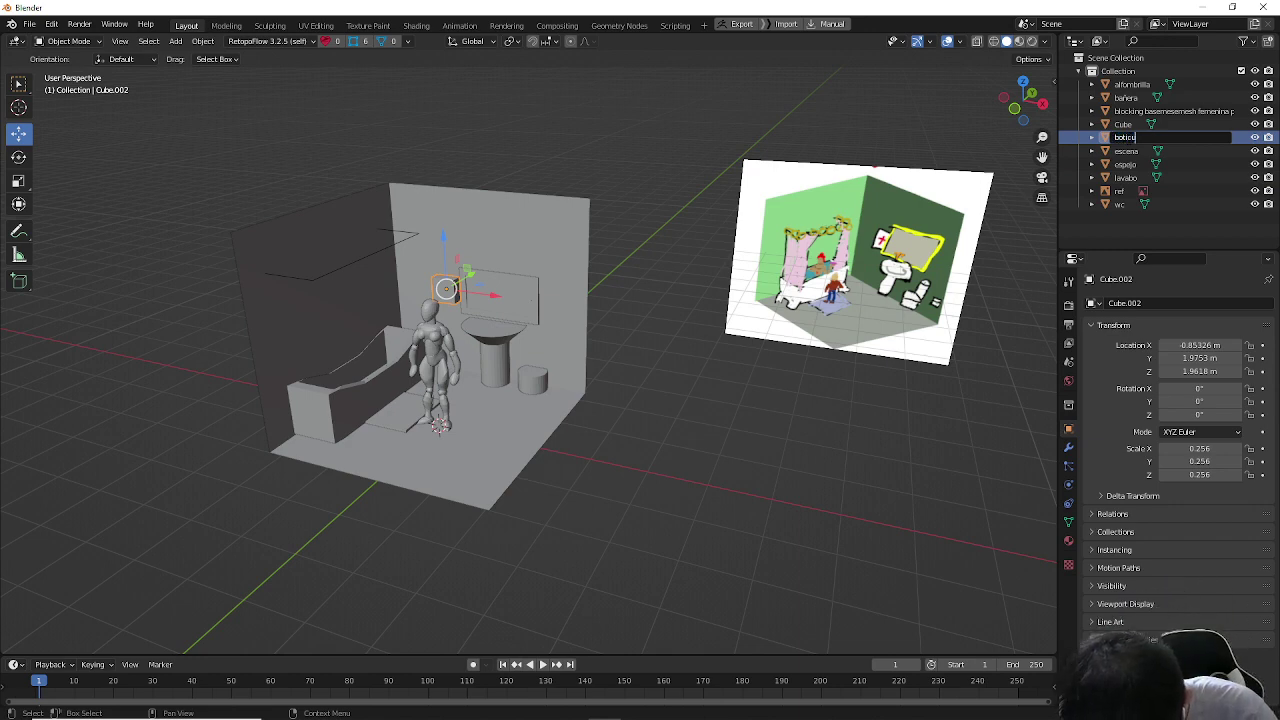
type("in")
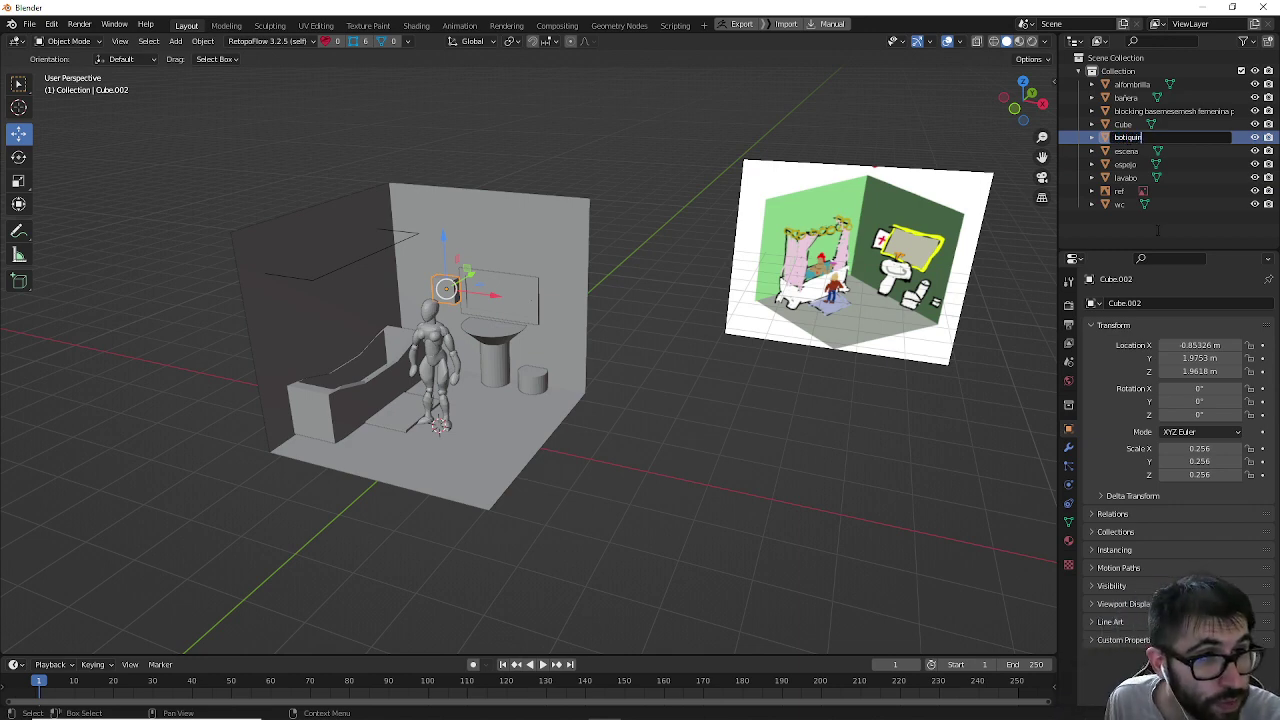
key("Return")
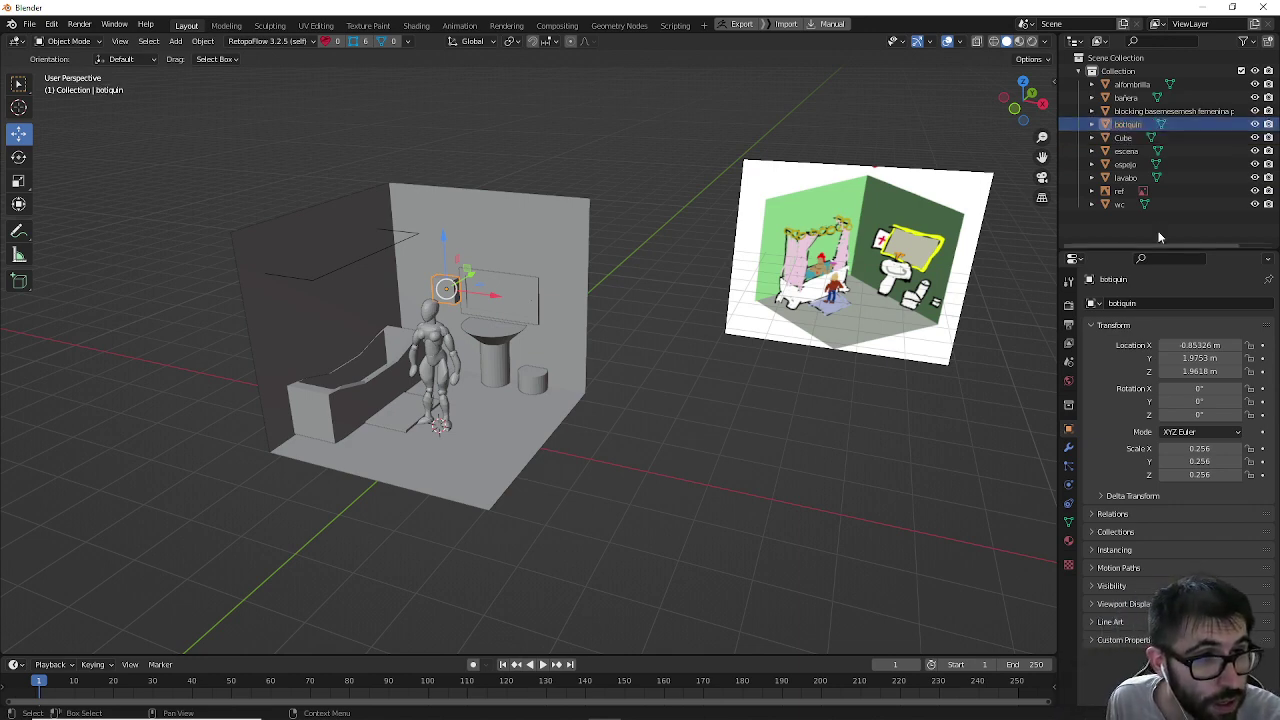
Step: Rename the curtain rail object above the bathtub as cortina anillas and deselect it
left_click(1128, 140)
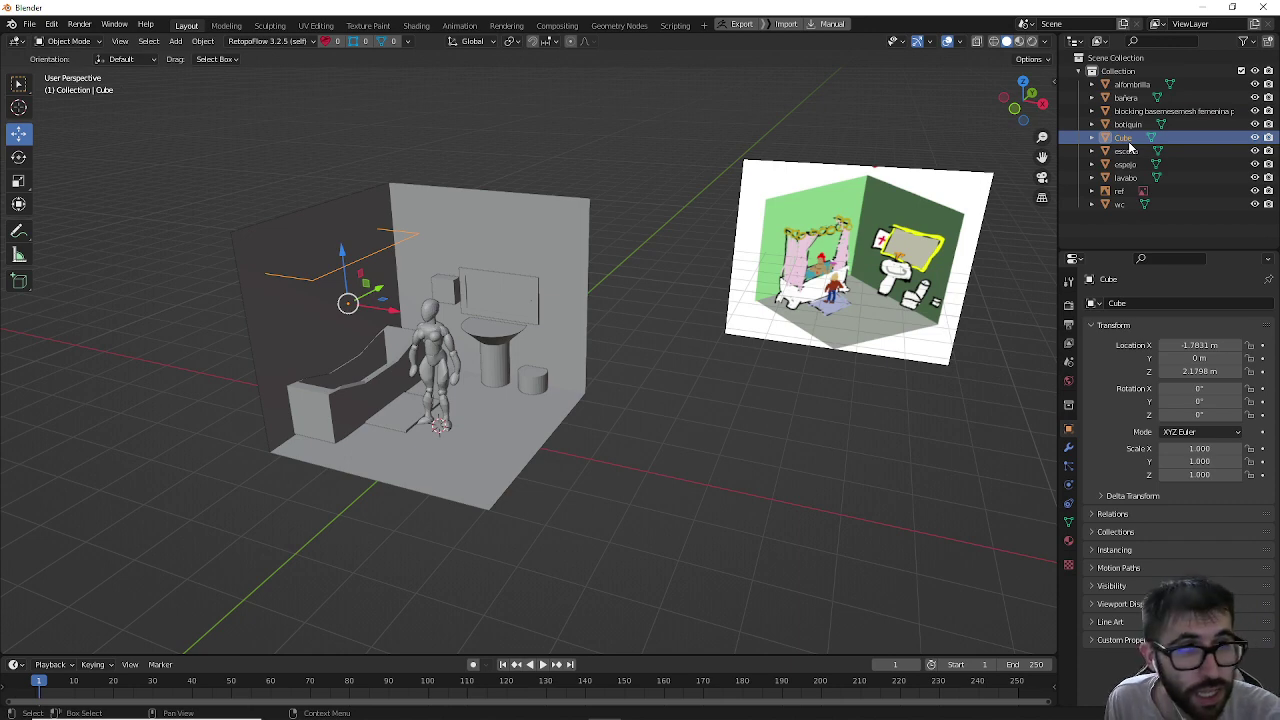
double_click(1127, 139)
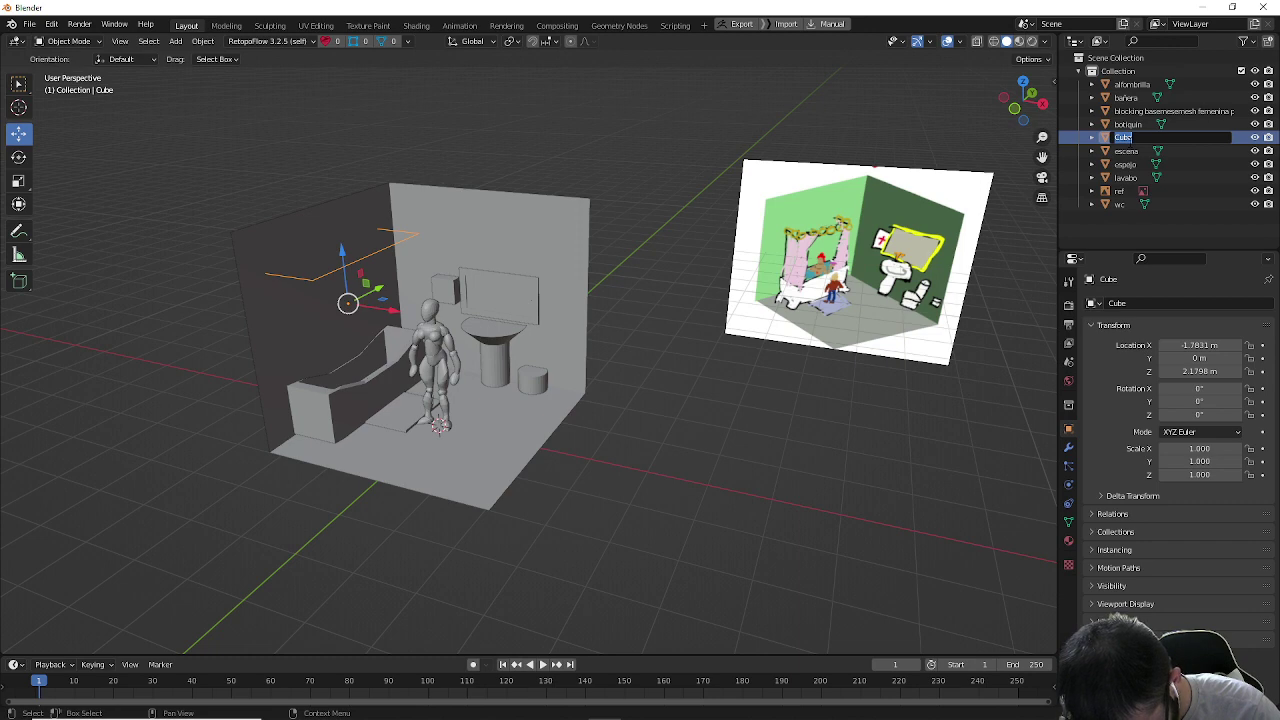
type("co")
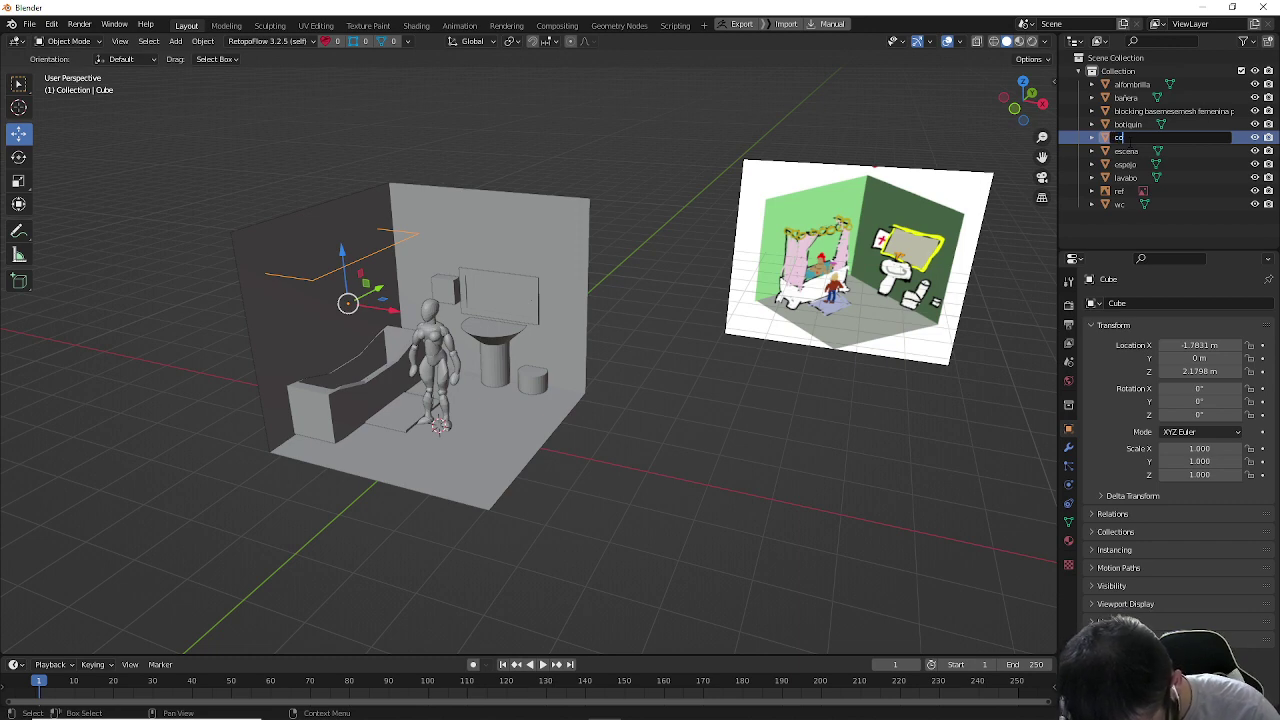
type("rtina a")
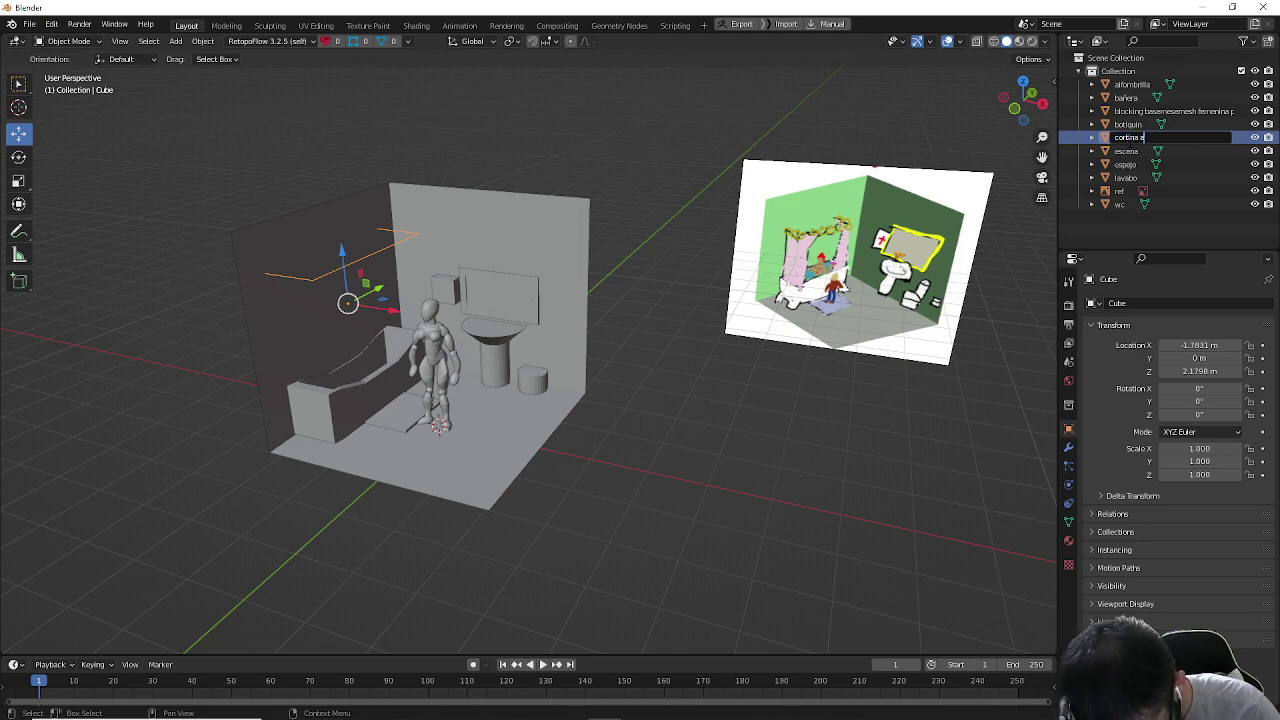
type("nillas")
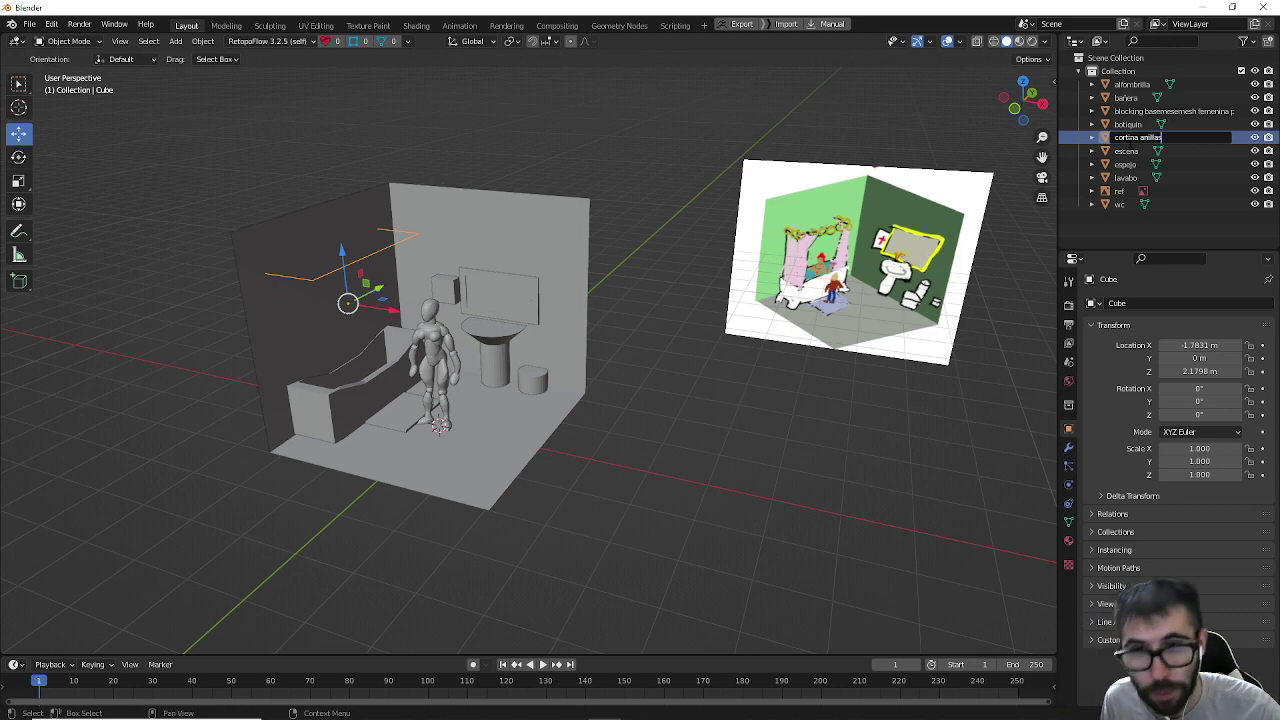
key("Return")
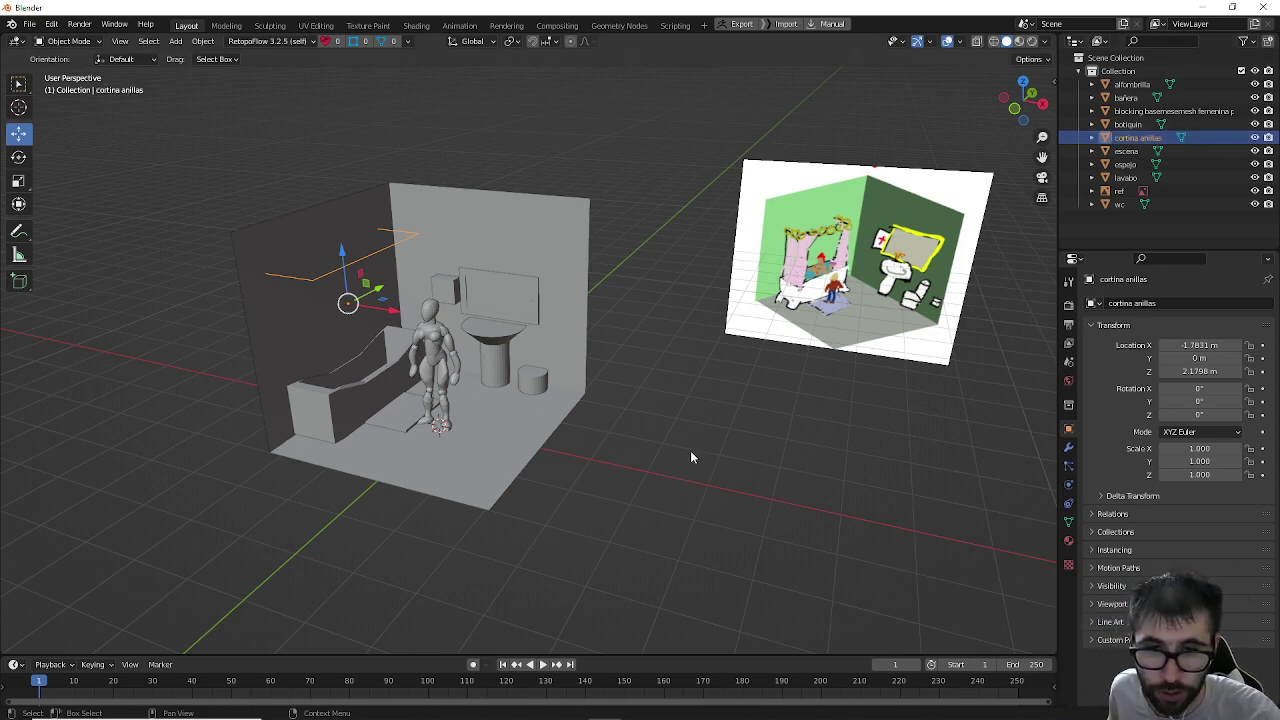
left_click(685, 449)
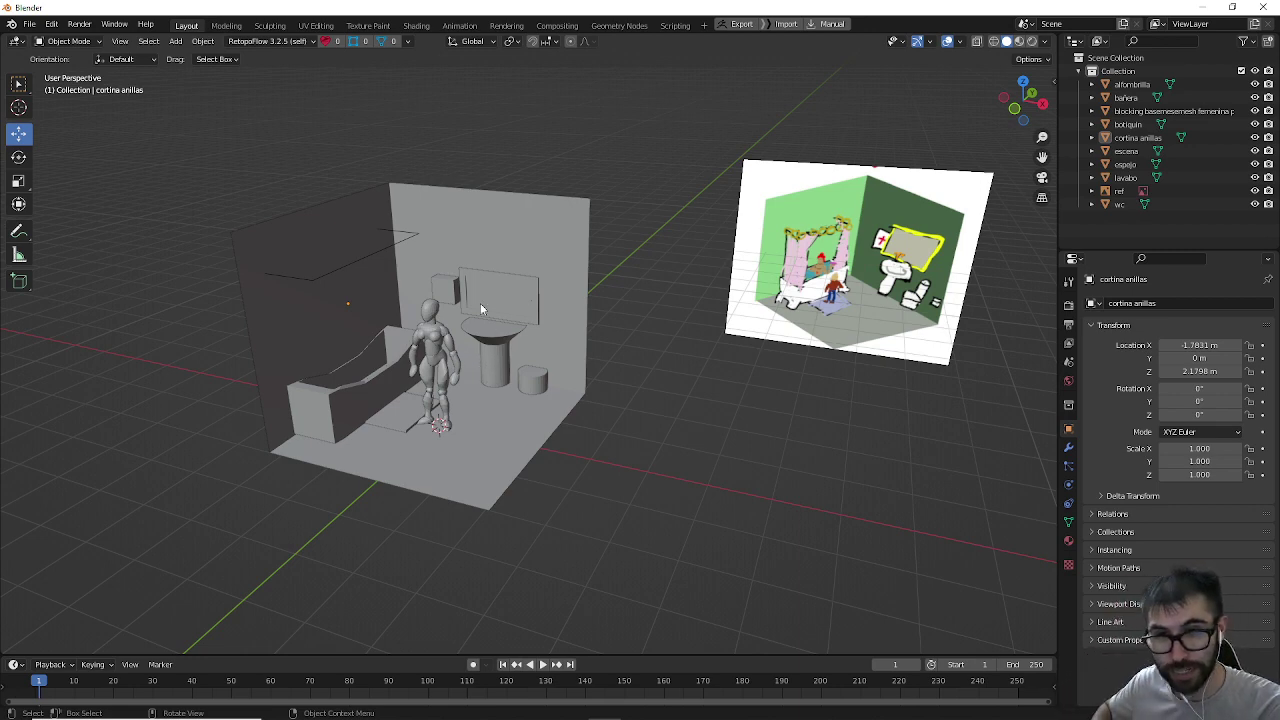
Step: Duplicate the botiquin cabinet and place the copy about 2.59 m along the X axis
left_click(454, 285)
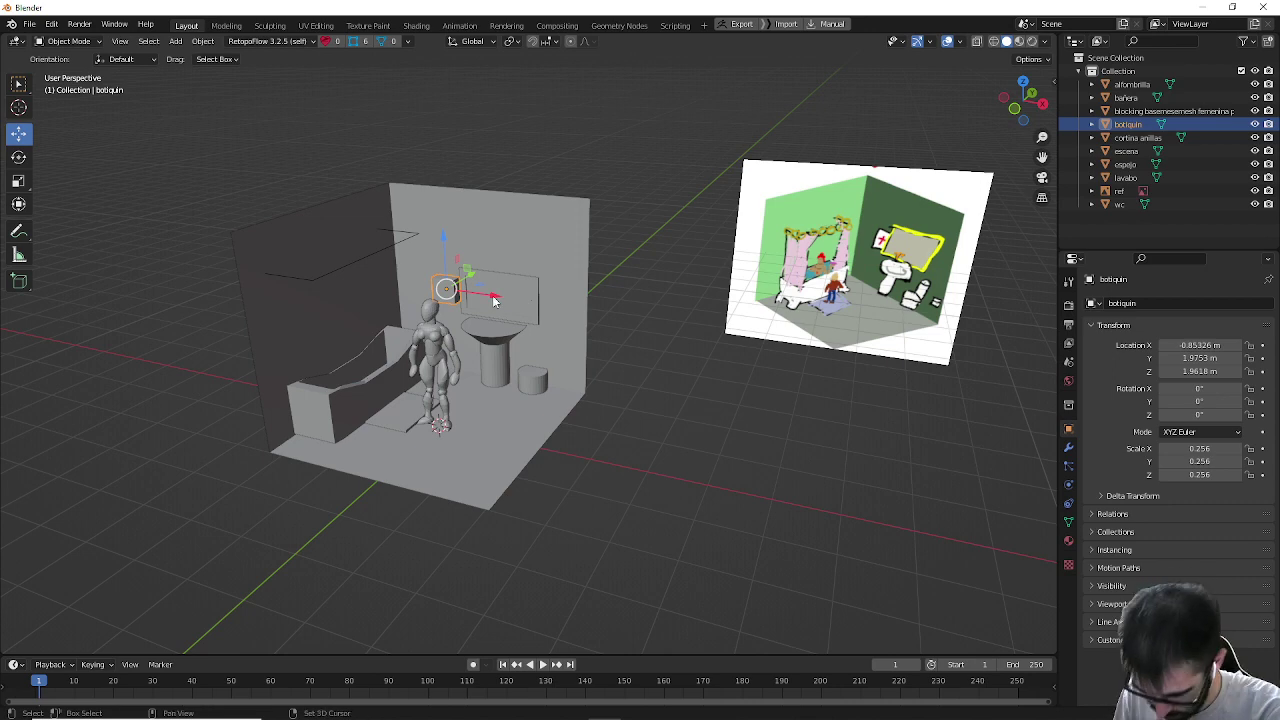
key("shift+d")
key("x")
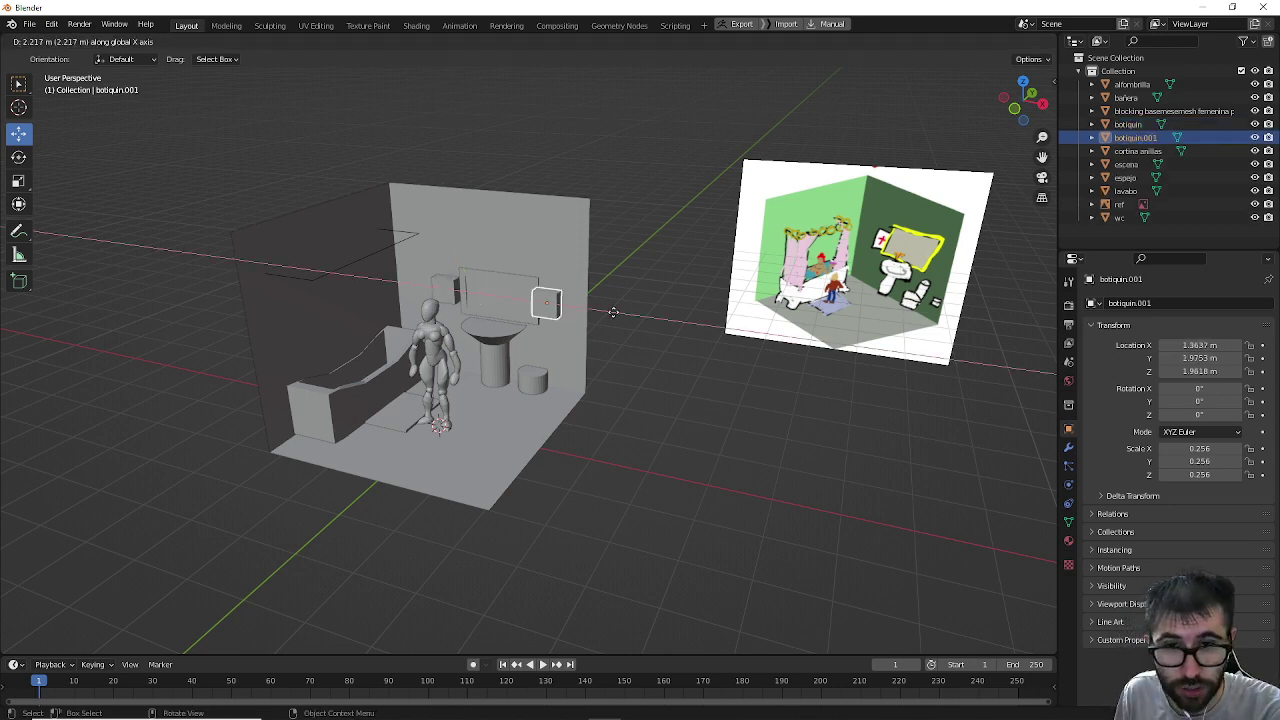
left_click(611, 321)
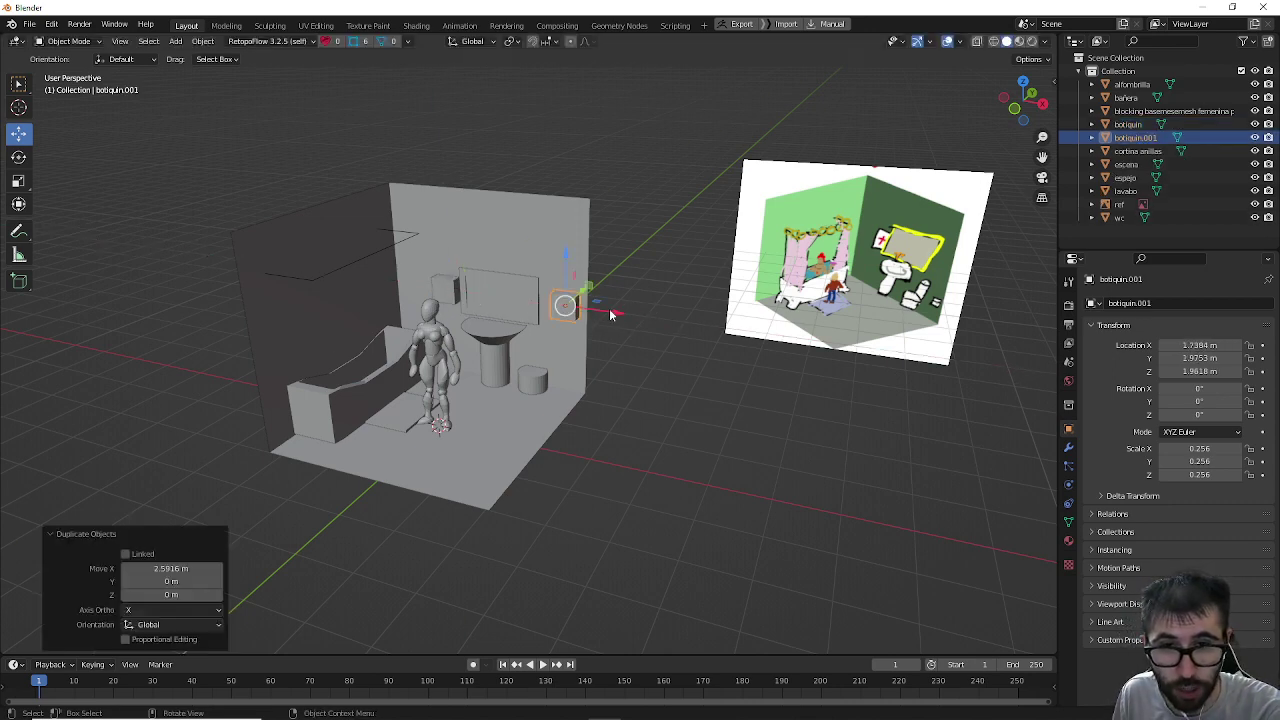
Step: Scale the cabinet copy uniformly to about 0.555, lower it about 1.2 m along Z beside the toilet, and deselect everything
key("s")
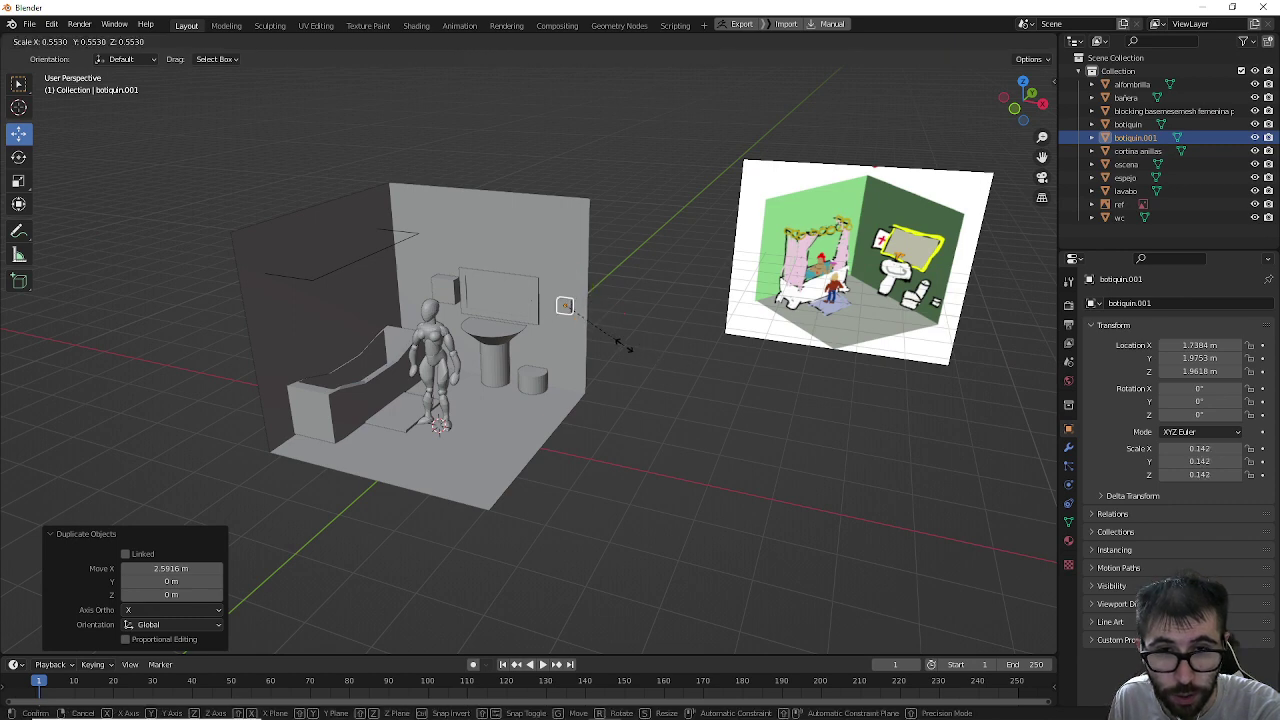
left_click(628, 347)
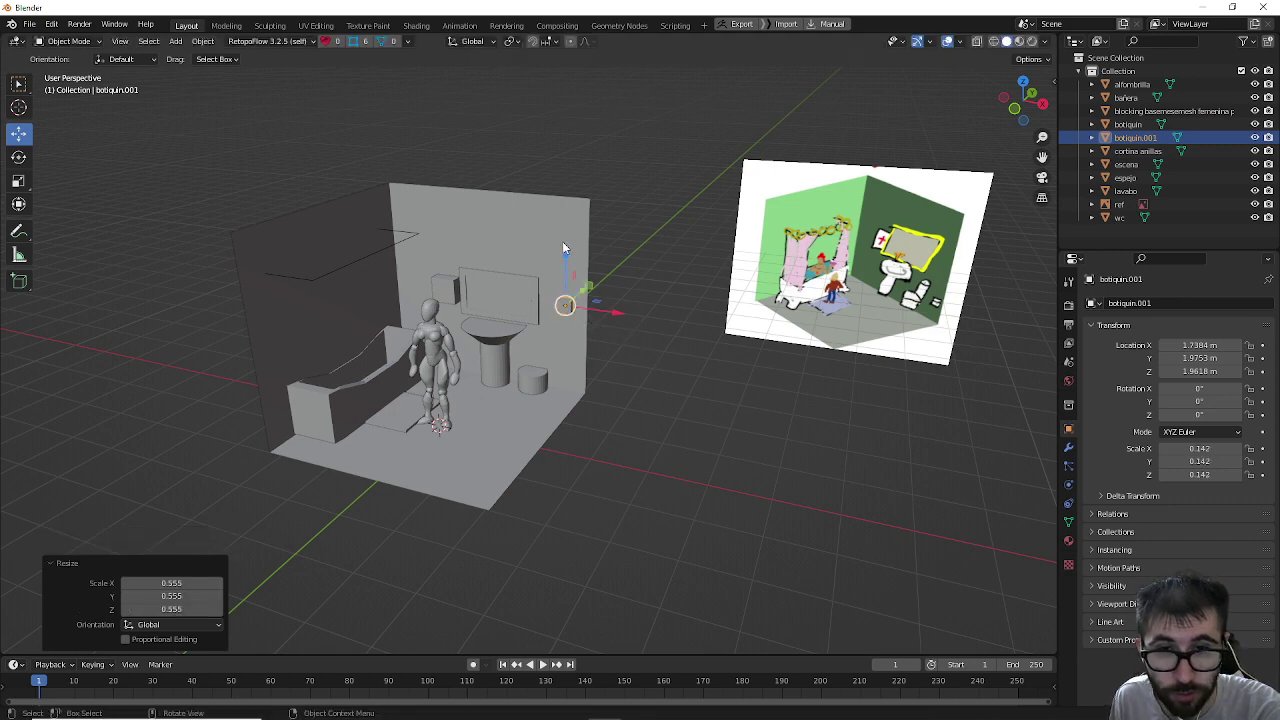
key("g")
key("z")
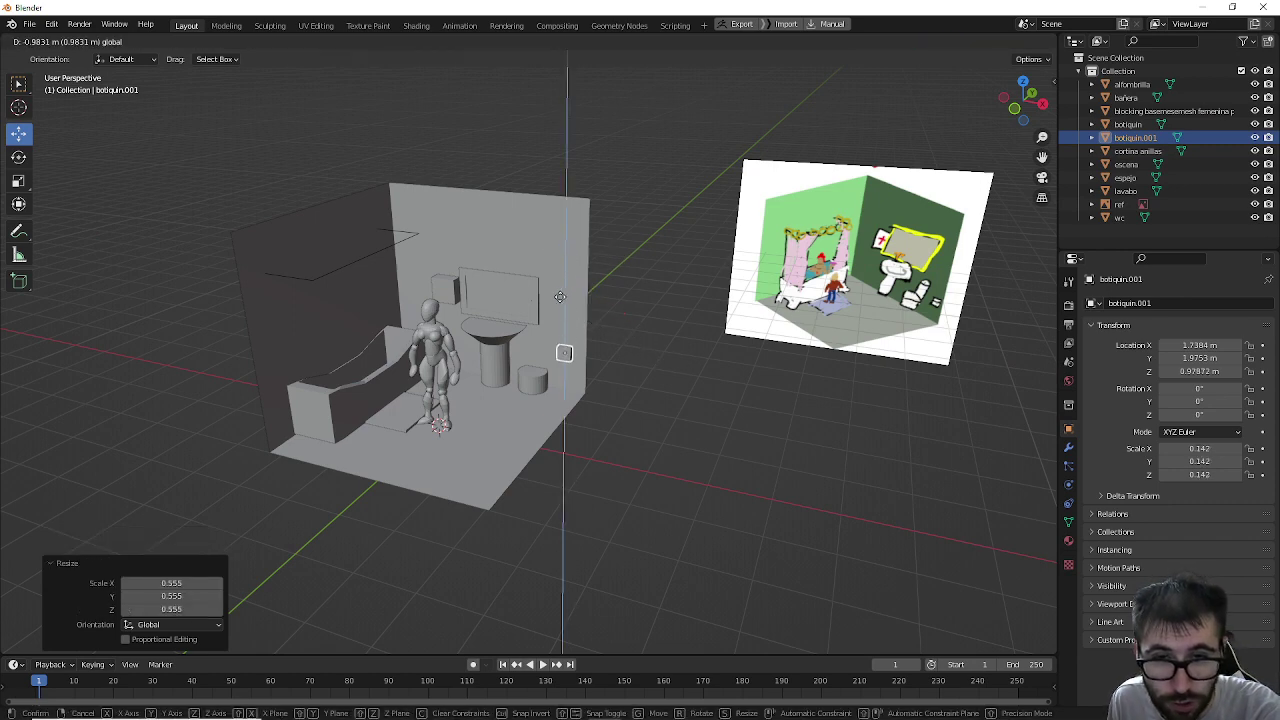
left_click(562, 303)
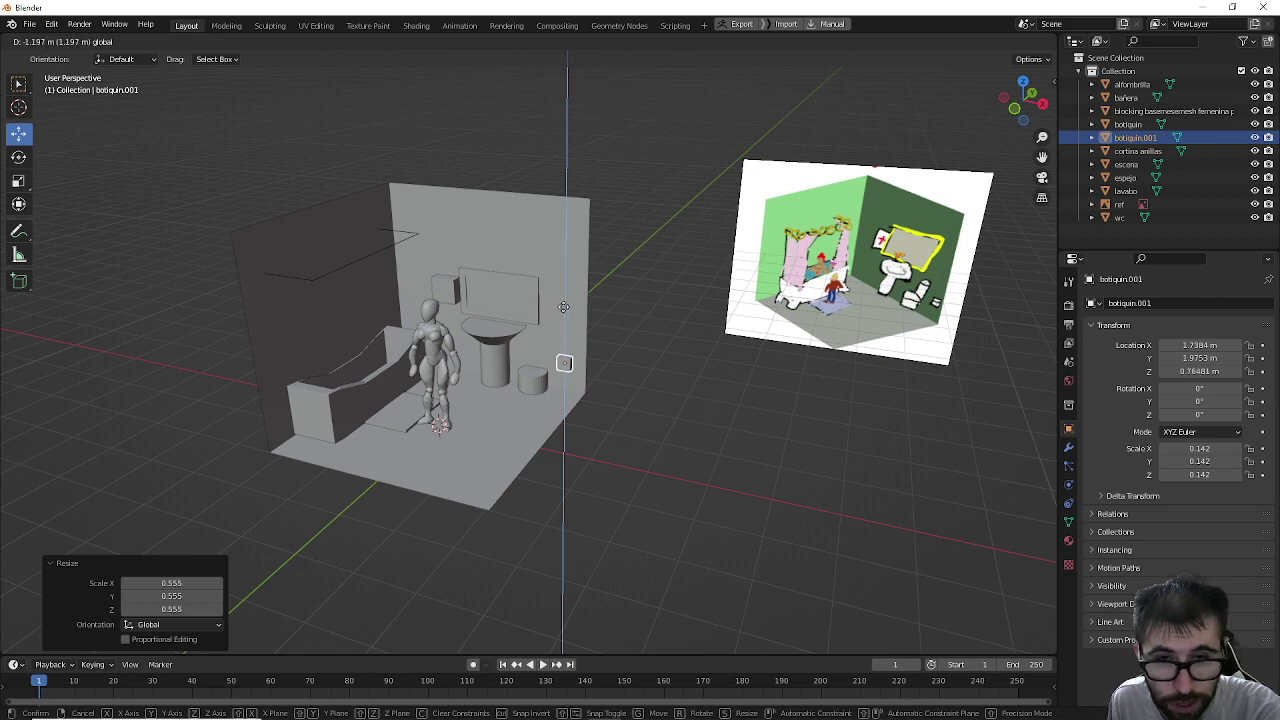
left_click(685, 372)
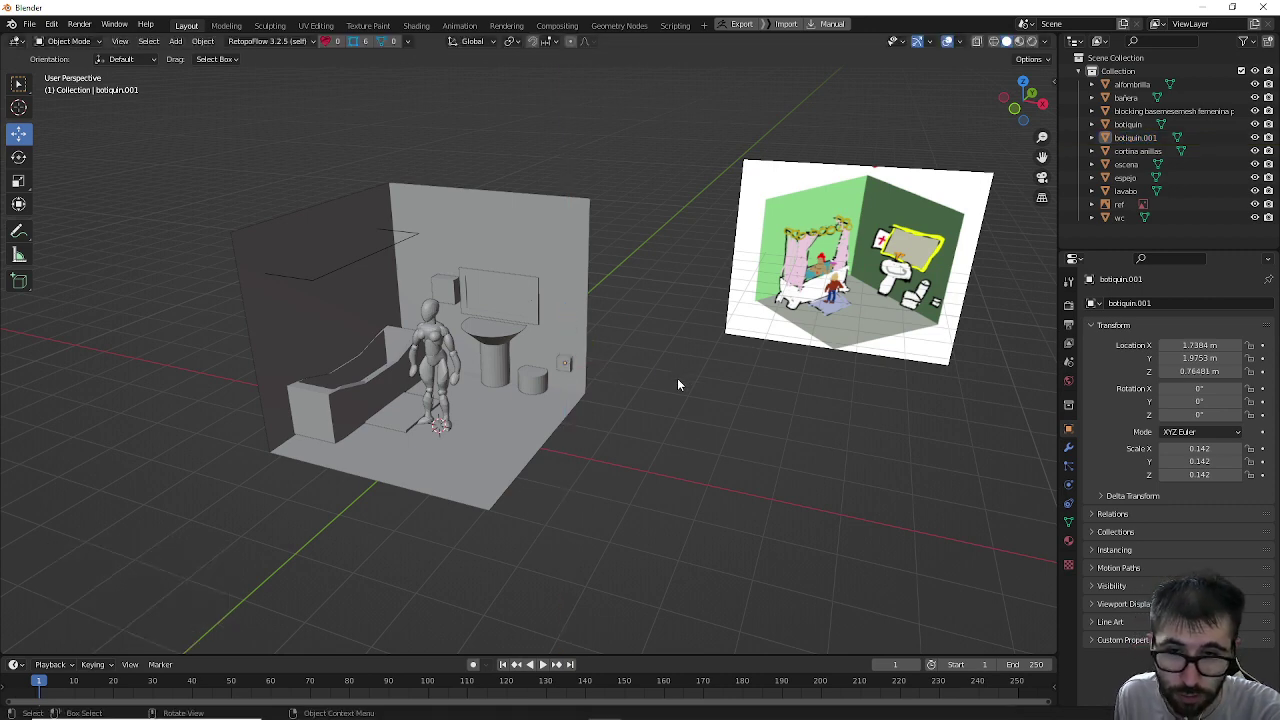
left_click(516, 463)
left_click(603, 372)
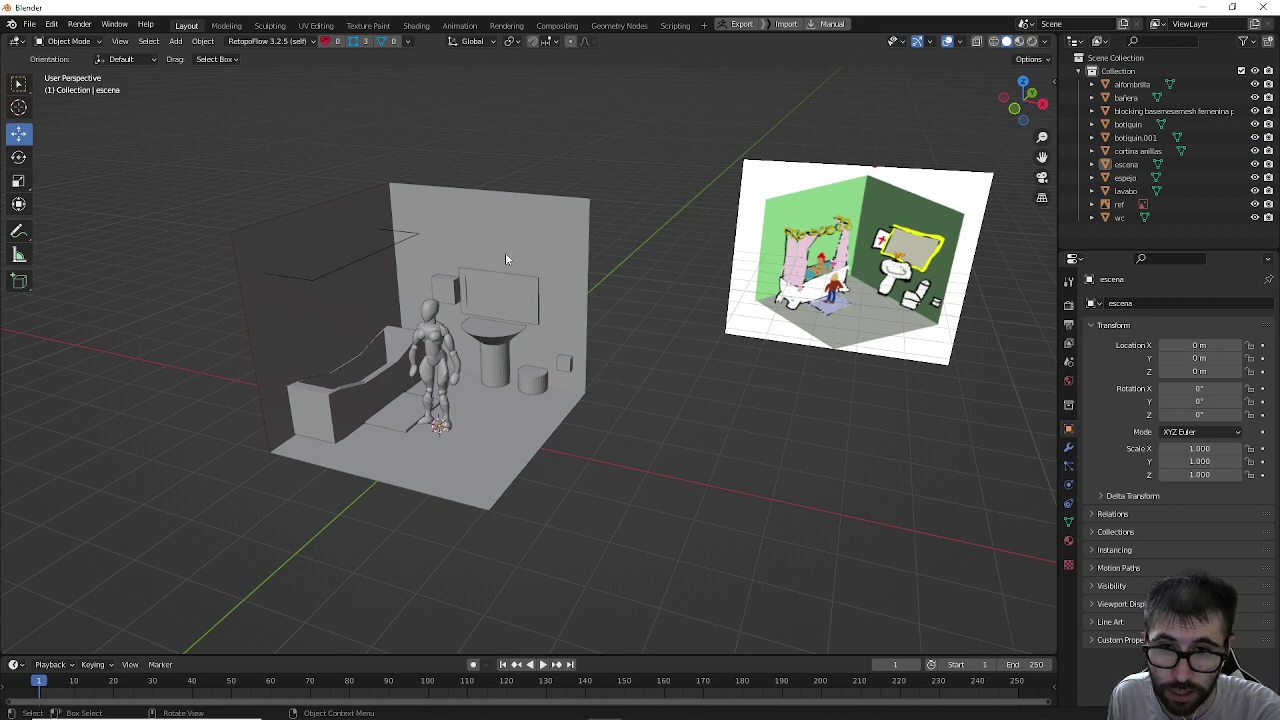
Step: Rename the small cube on the wall beside the toilet as papel higienico
middle_click_drag(606, 432, 591, 385)
left_click(559, 360)
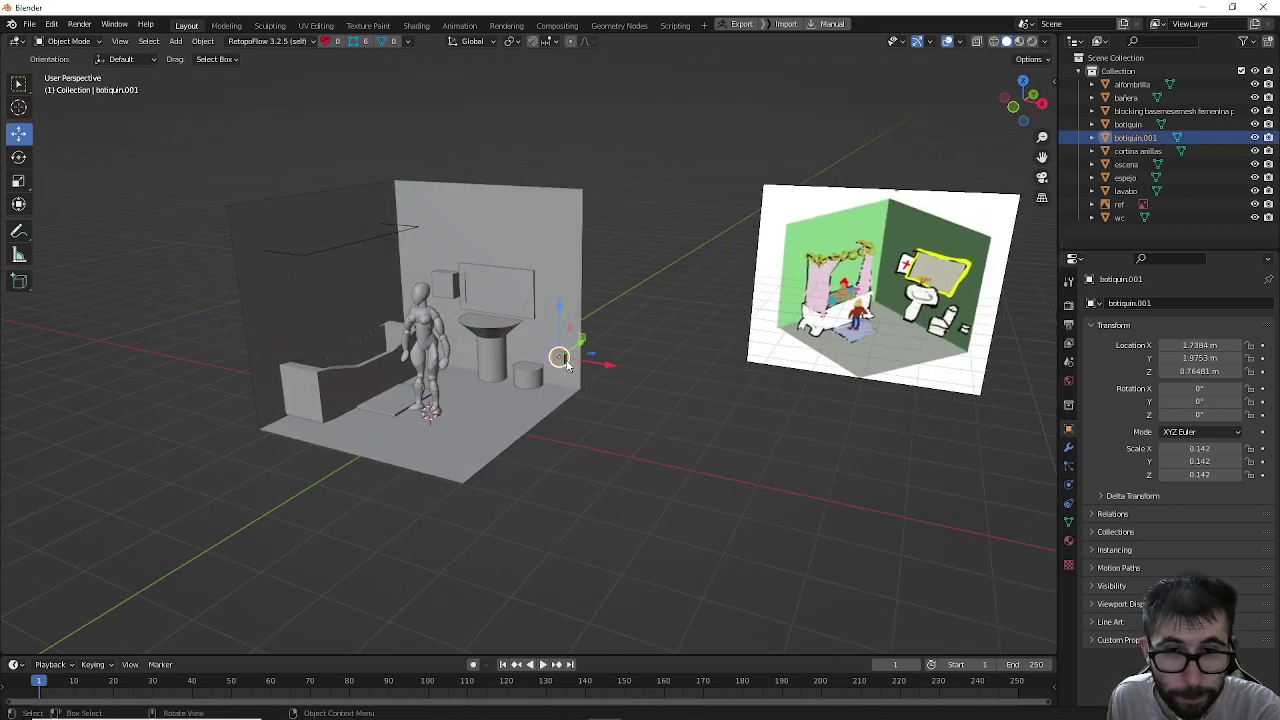
double_click(1135, 137)
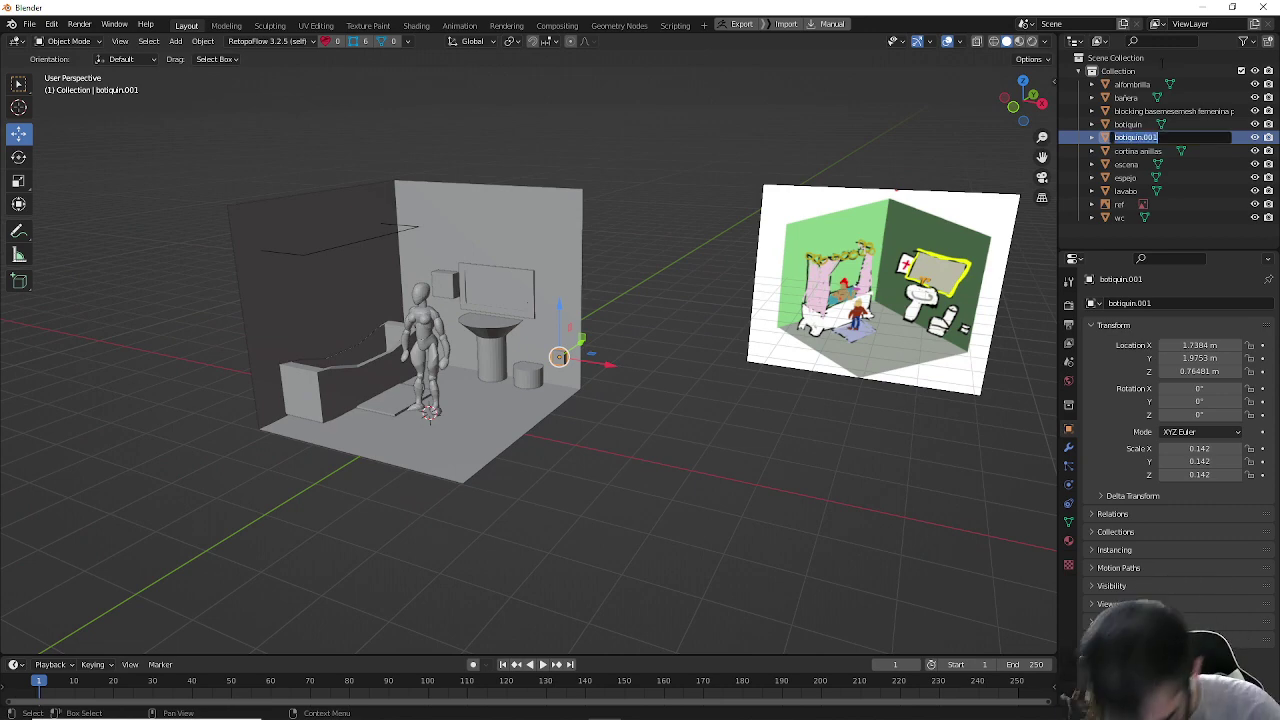
key("BackSpace")
type("papel")
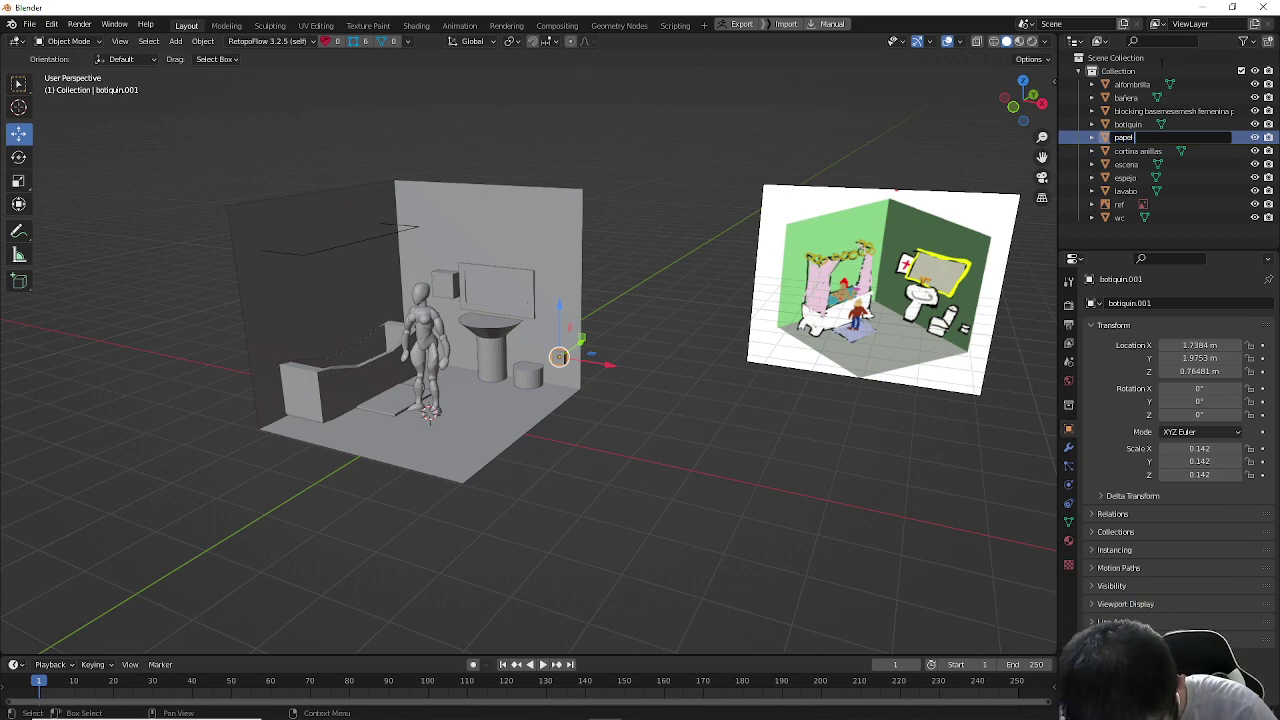
type(" higienico")
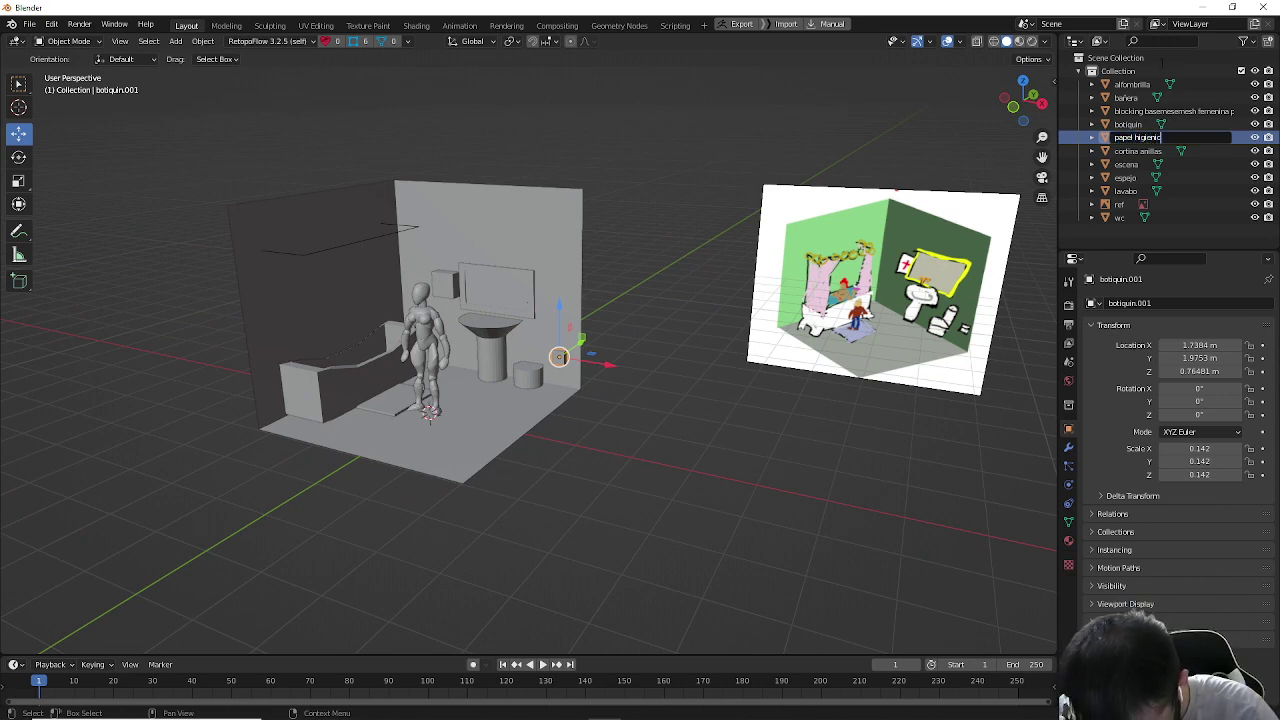
key("Return")
left_click(1178, 219)
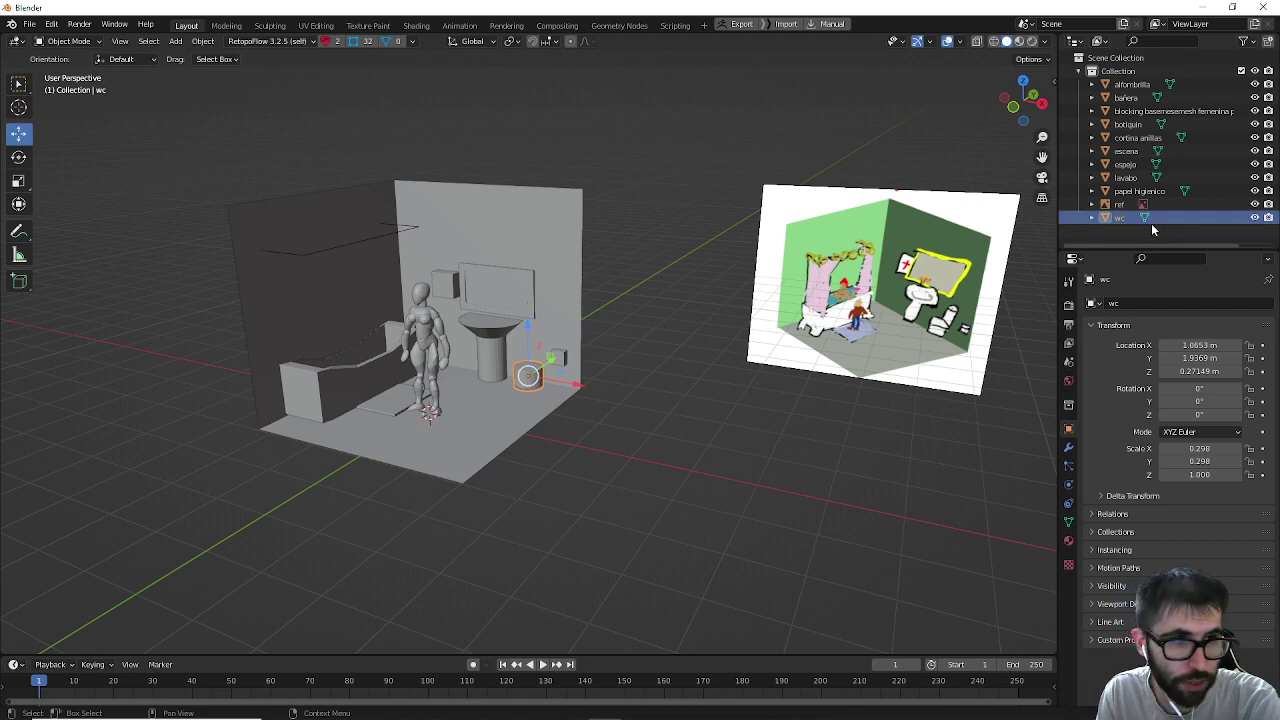
left_click(1150, 237)
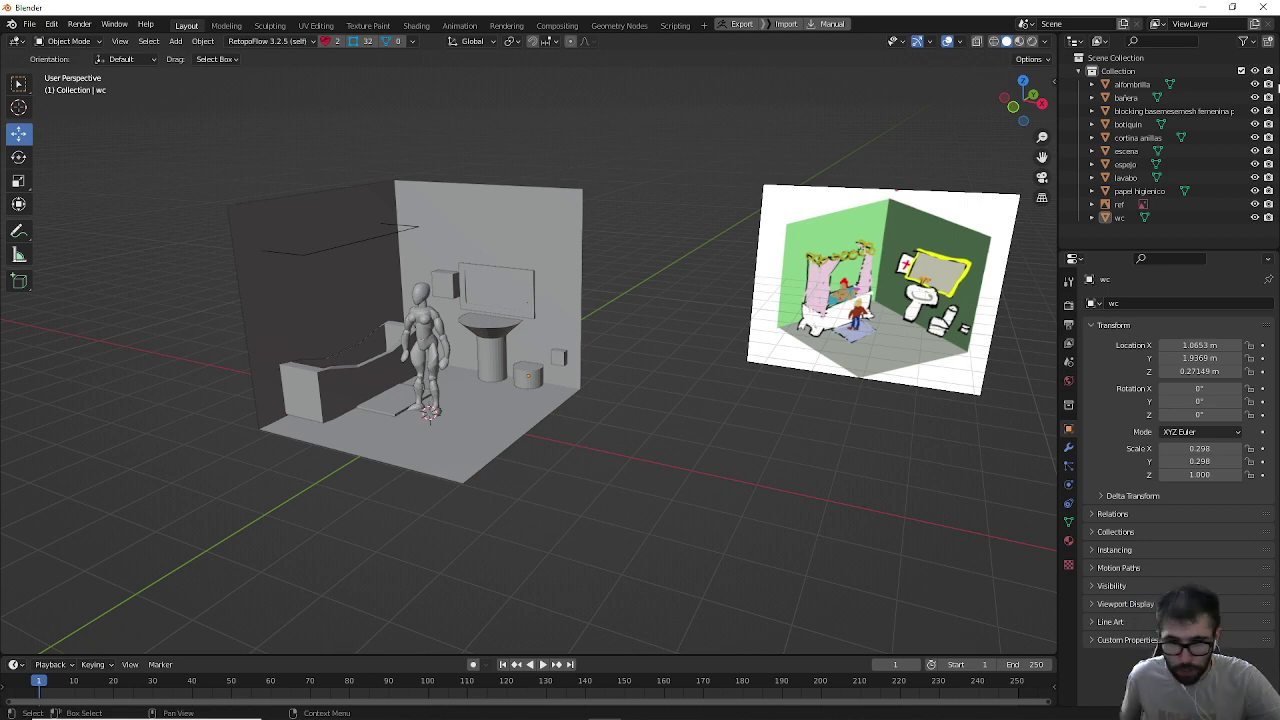
key("super")
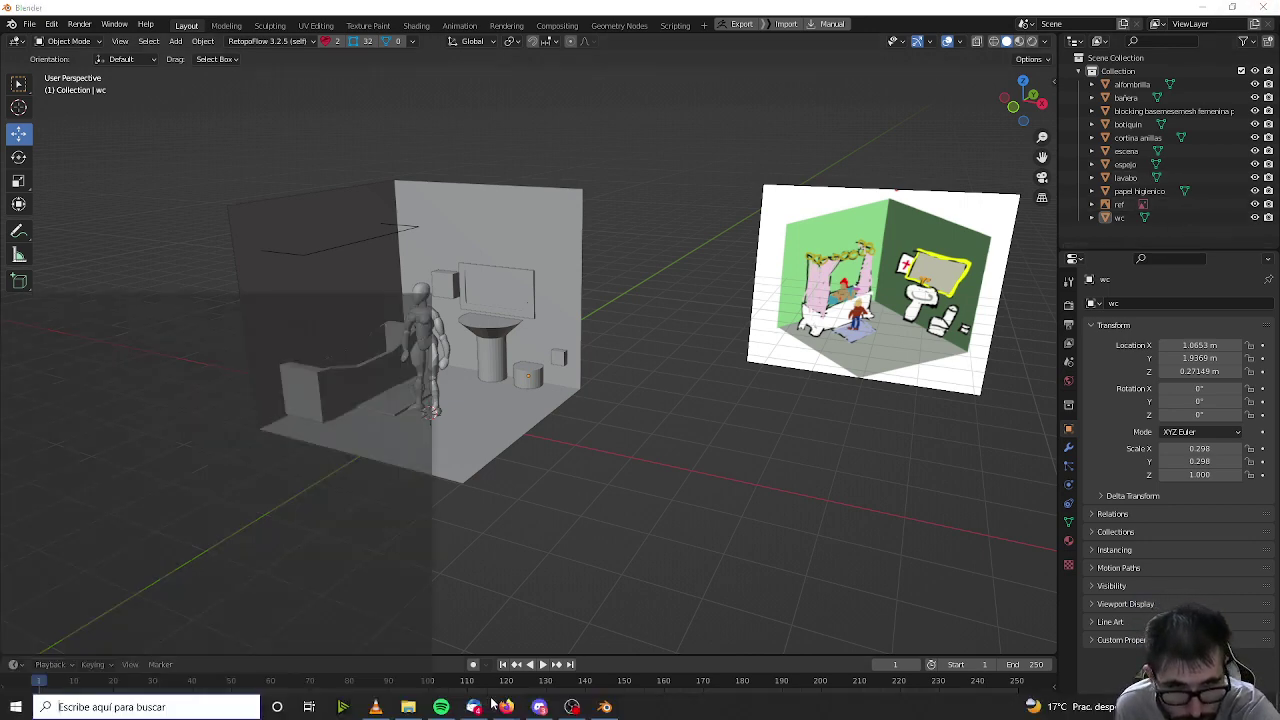
key("super")
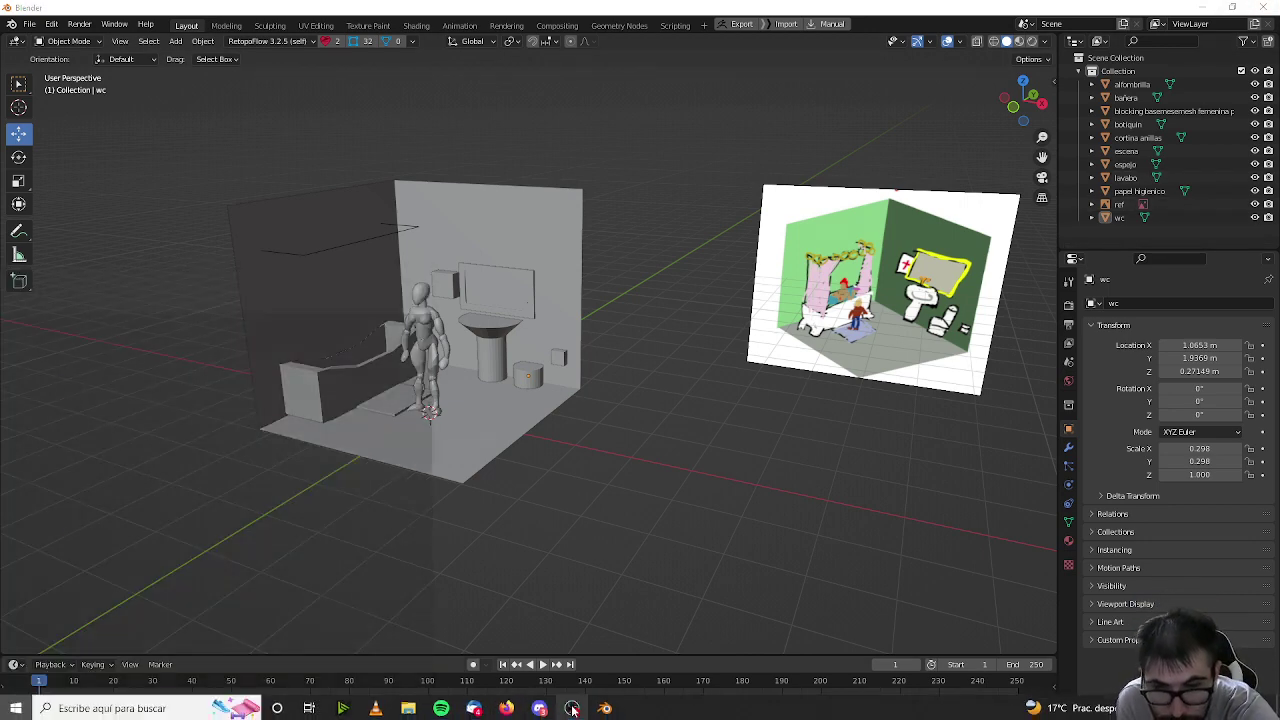
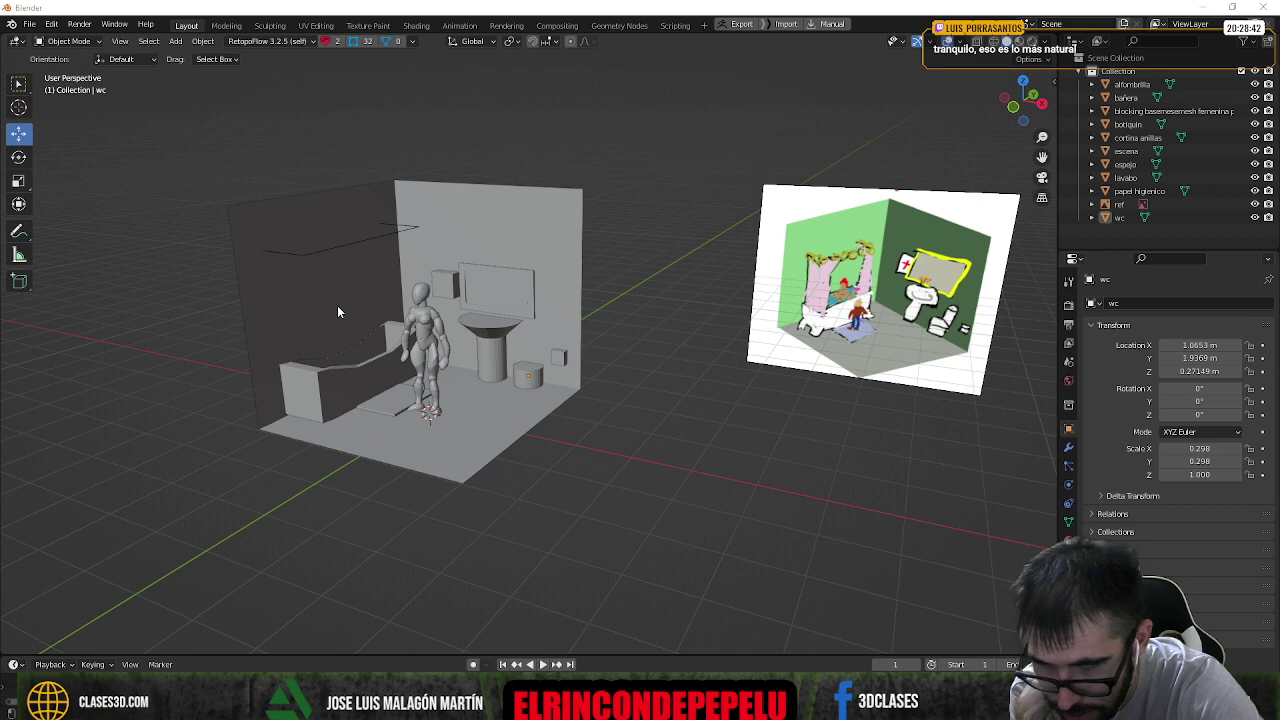
Step: Select the cortina anillas curtain rail above the bathtub
left_click(293, 262)
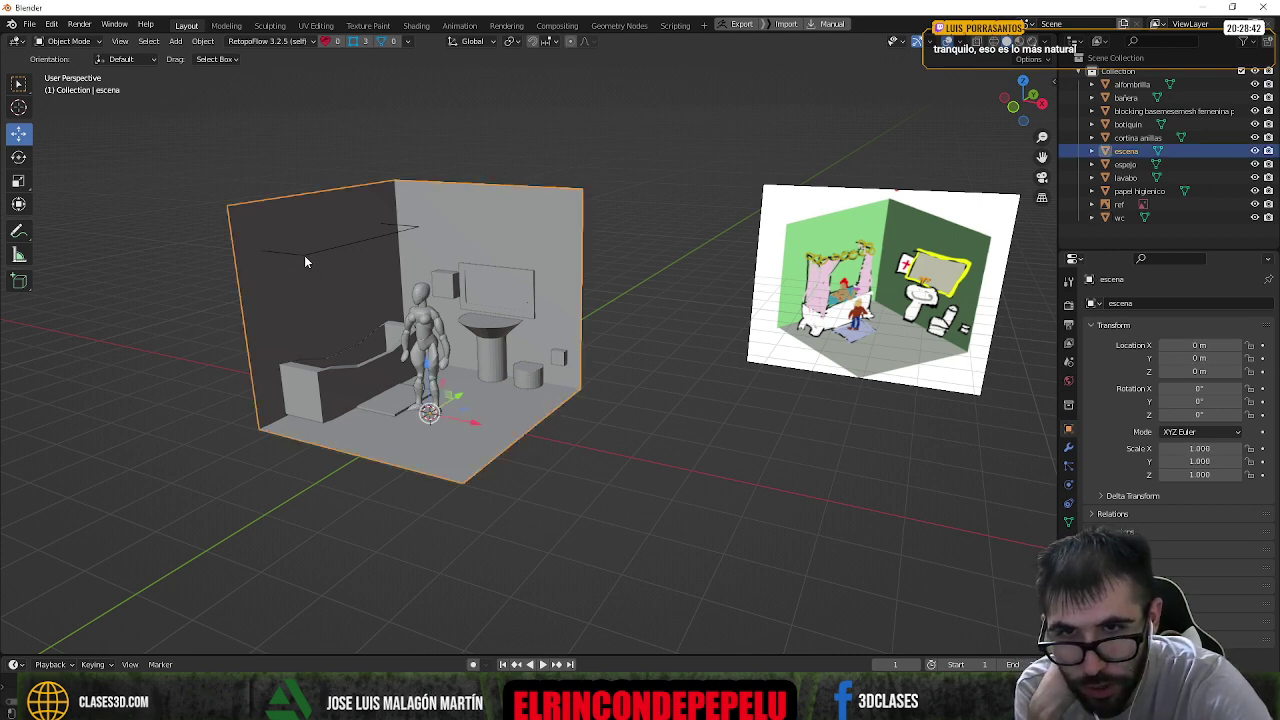
left_click(304, 256)
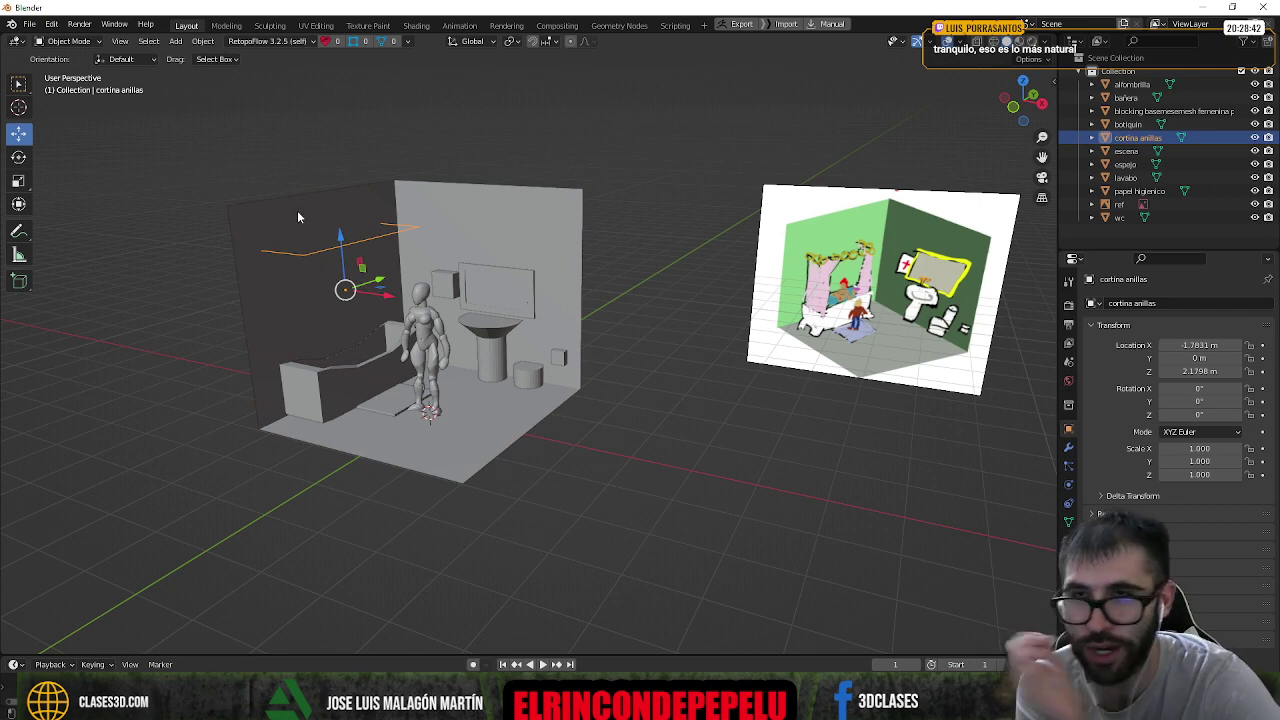
left_click(178, 43)
mouse_move(197, 44)
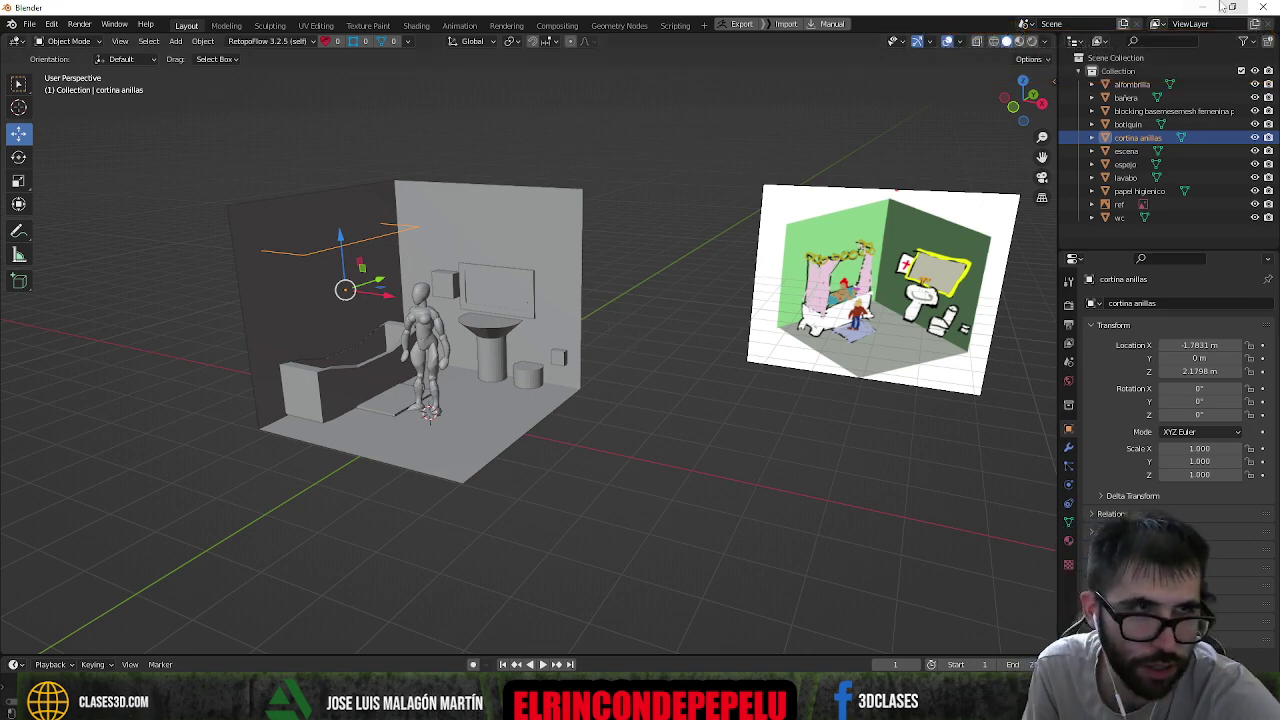
Step: Switch to the Windows desktop and create a new folder there named lowpoly 237 bathroom
left_click(1203, 7)
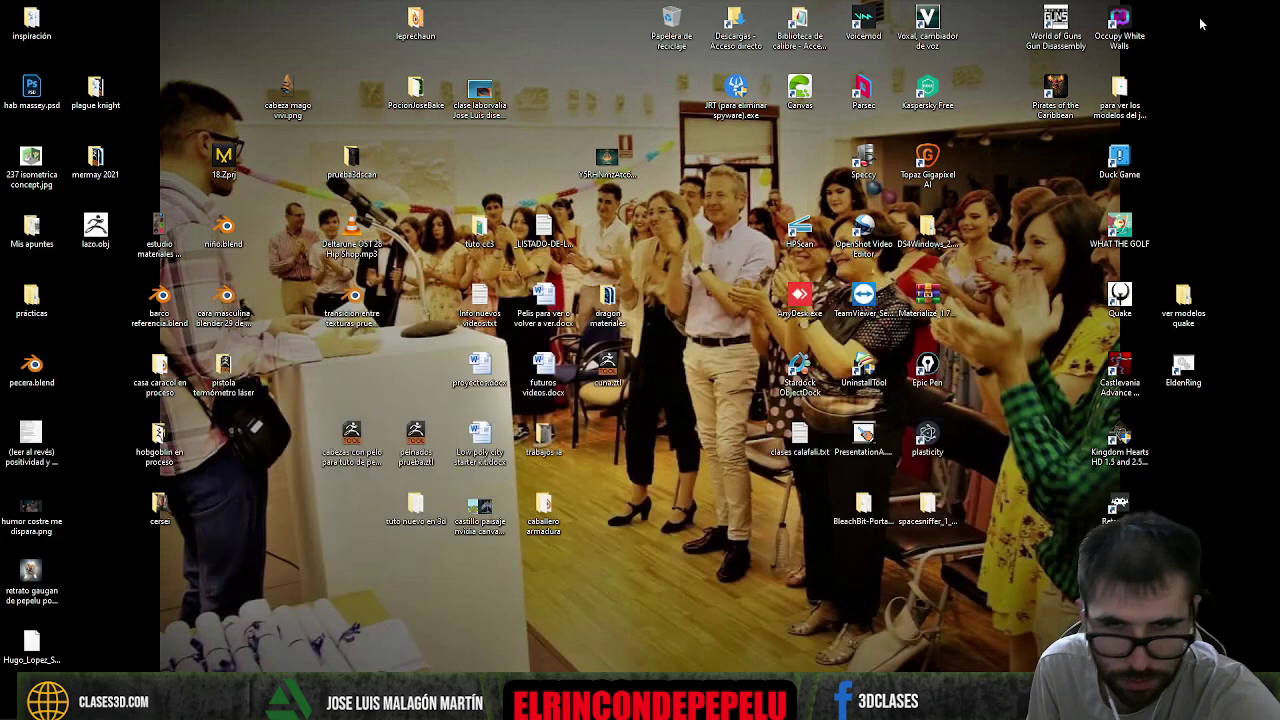
right_click(420, 570)
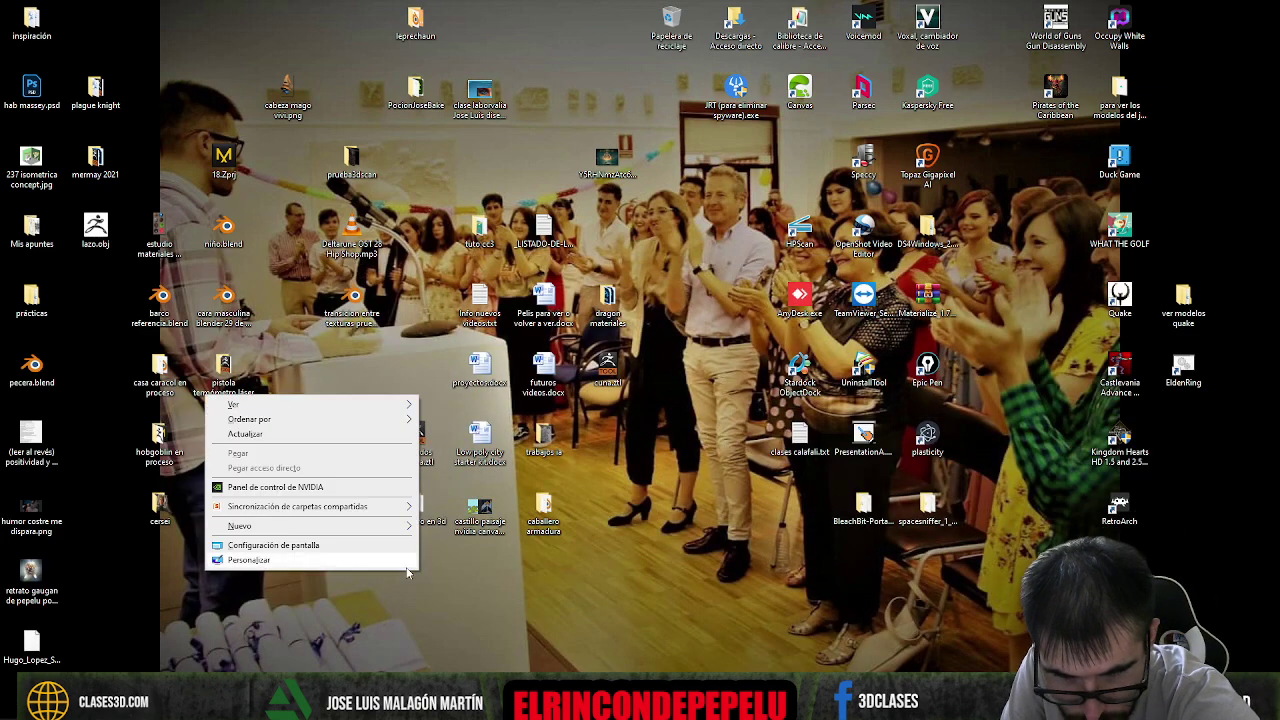
mouse_move(344, 530)
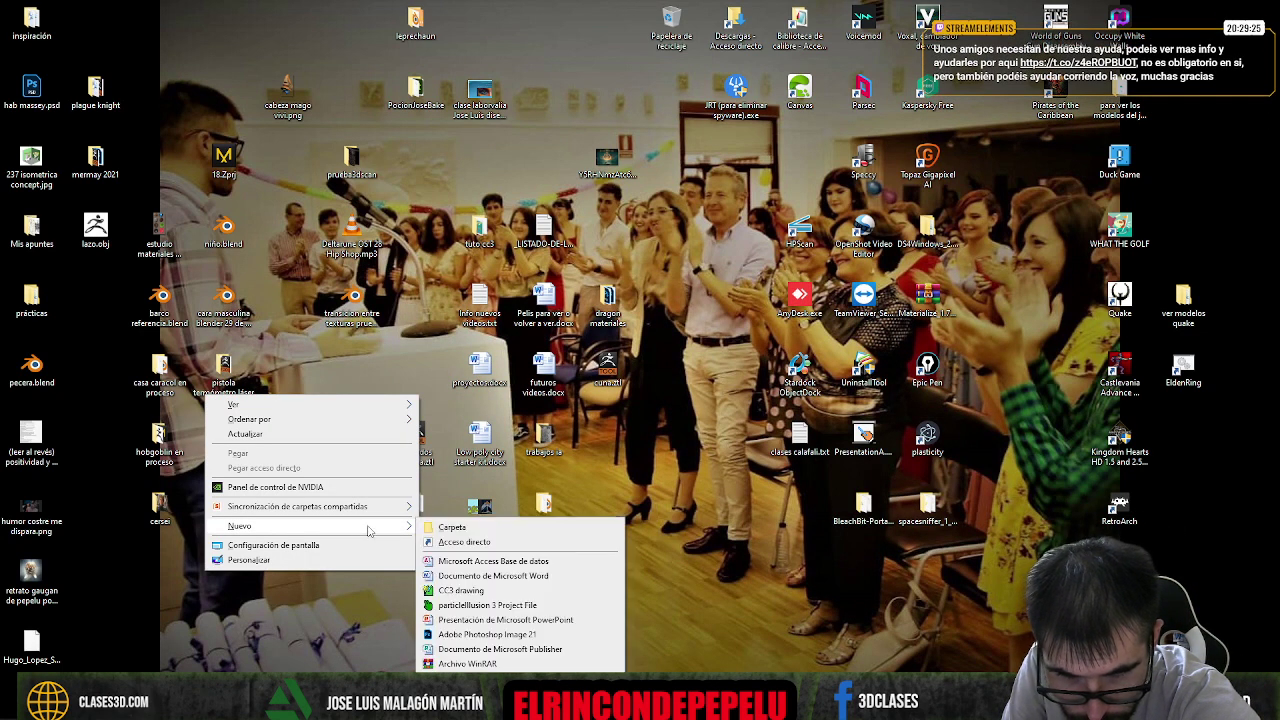
left_click(463, 530)
type("l")
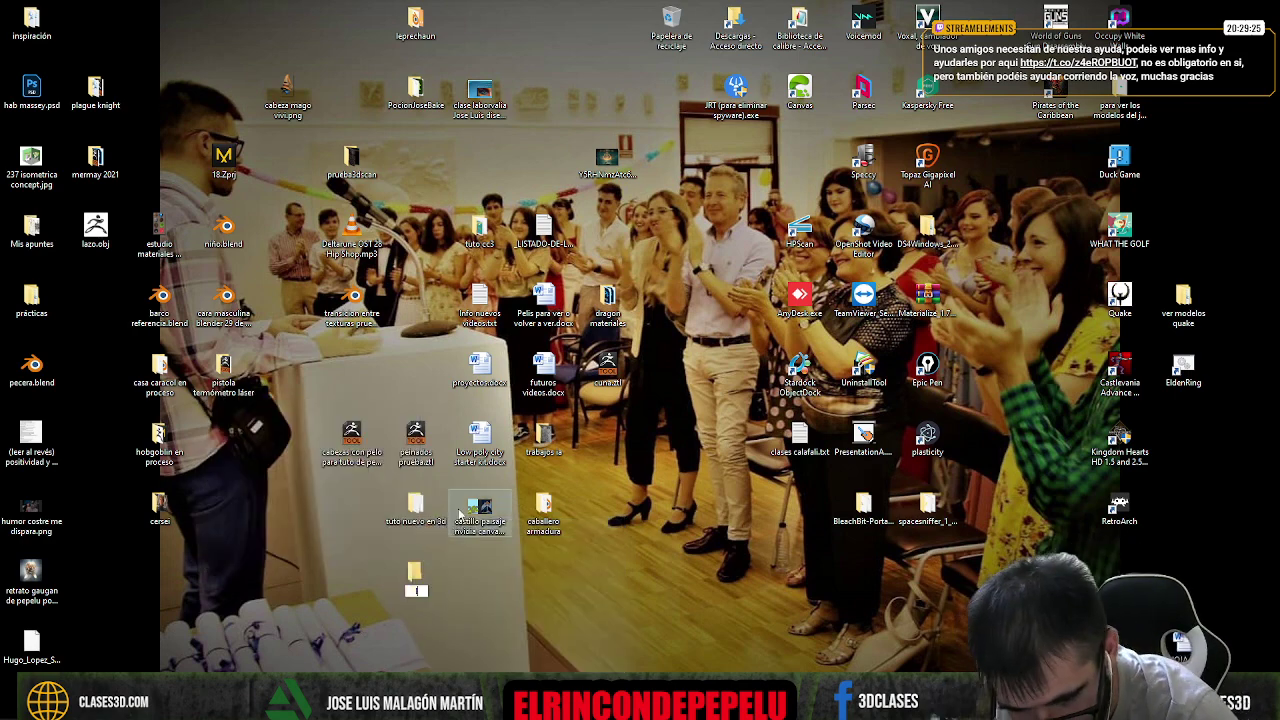
type("owpoly")
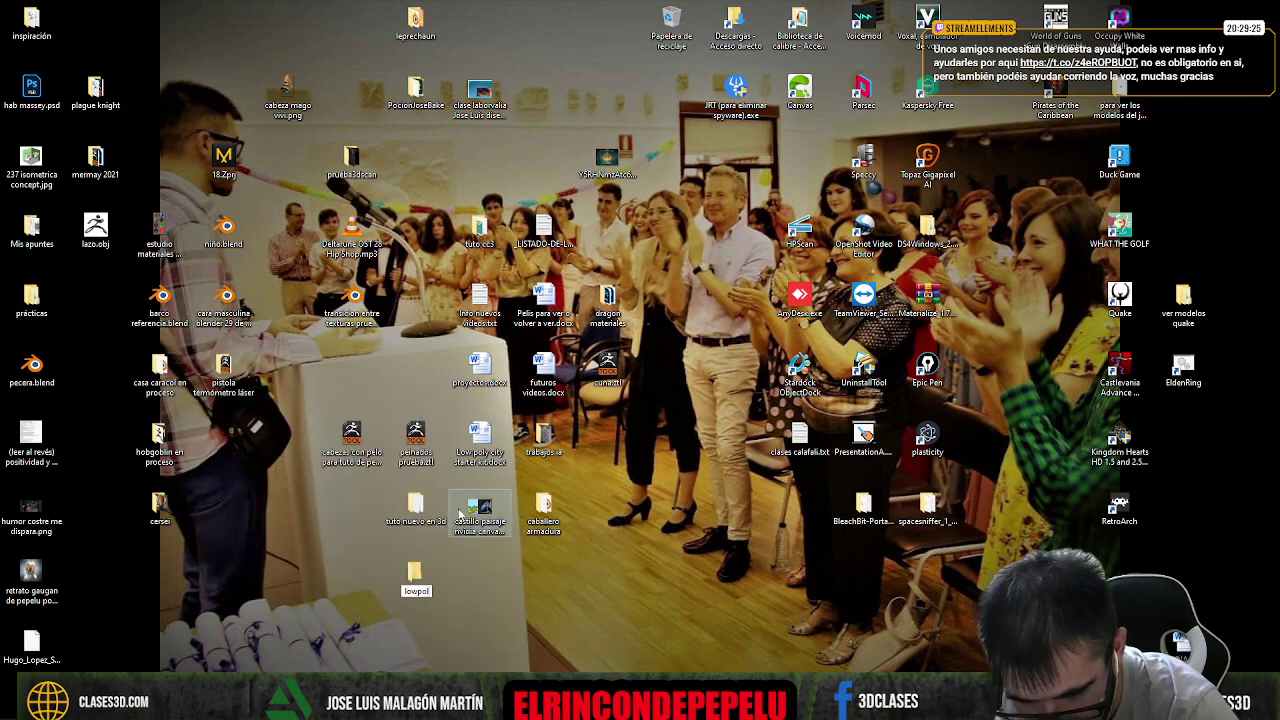
type(" 23")
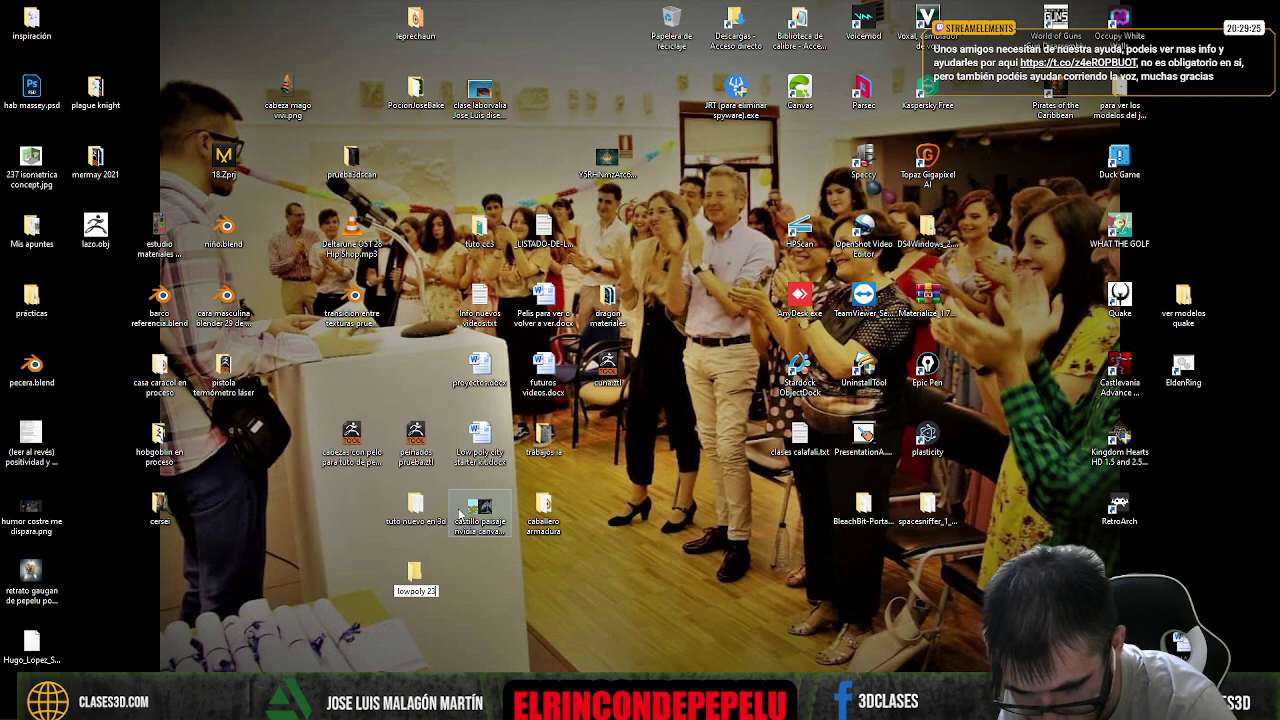
type("7")
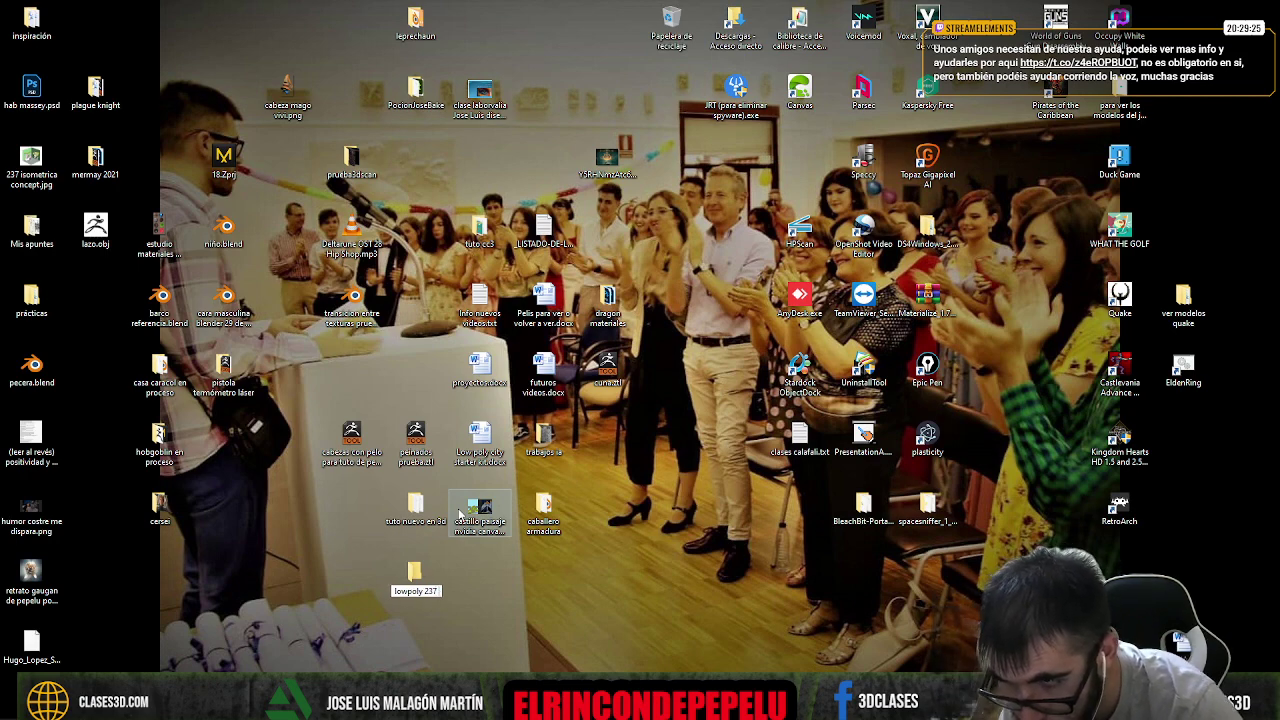
type(" bat")
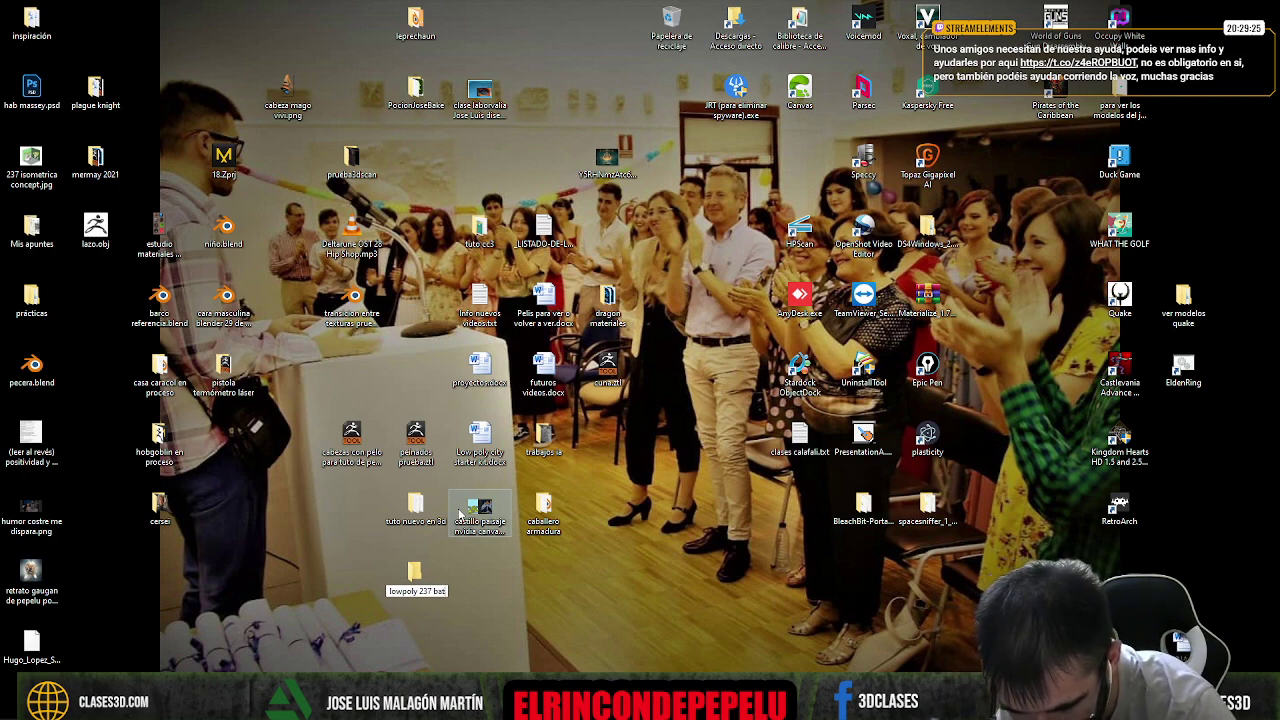
type("hro")
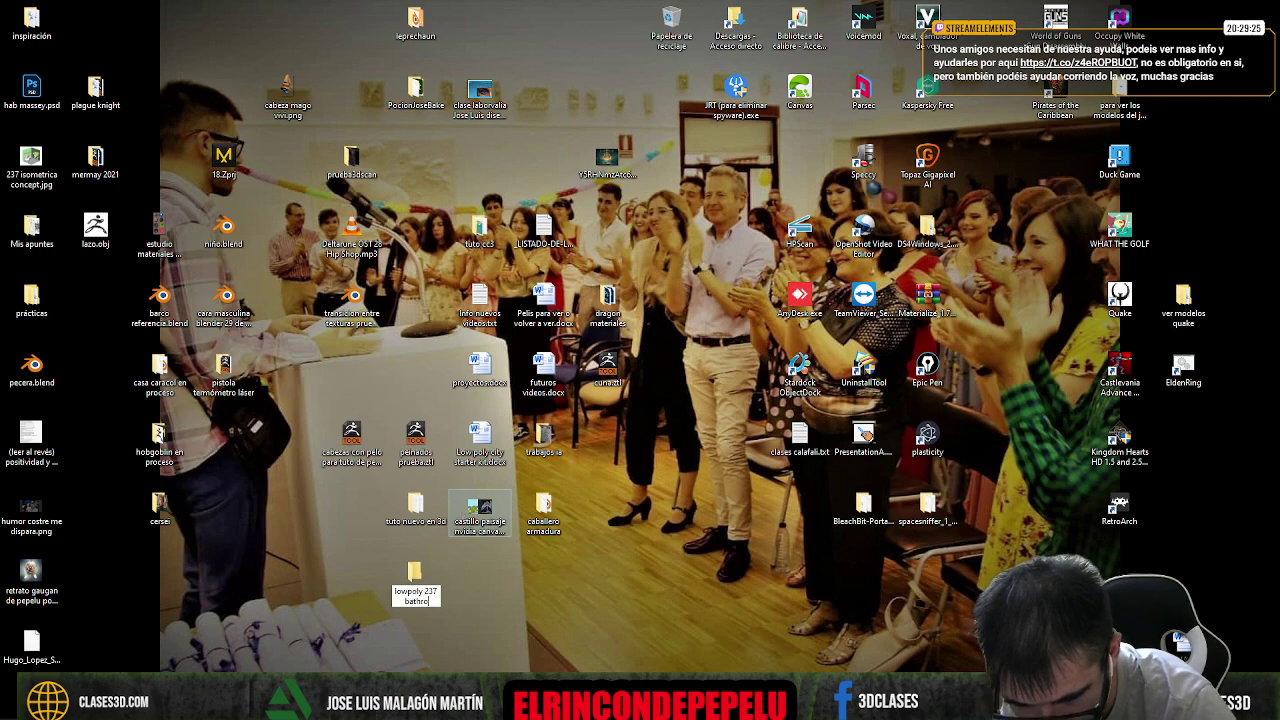
type("om")
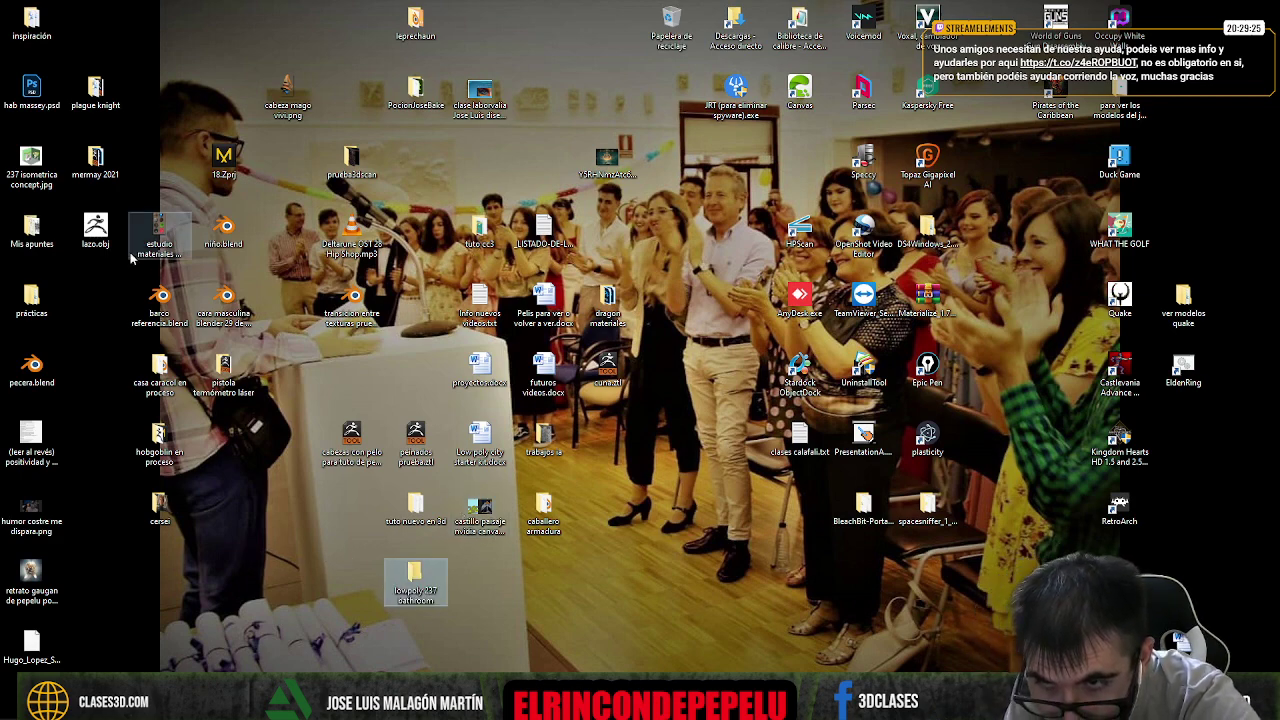
Step: Move 237 isometrica concept.jpg and hab massey.psd from the desktop into the lowpoly 237 bathroom folder, and open that folder
left_click_drag(30, 163, 414, 578)
left_click_drag(35, 118, 414, 580)
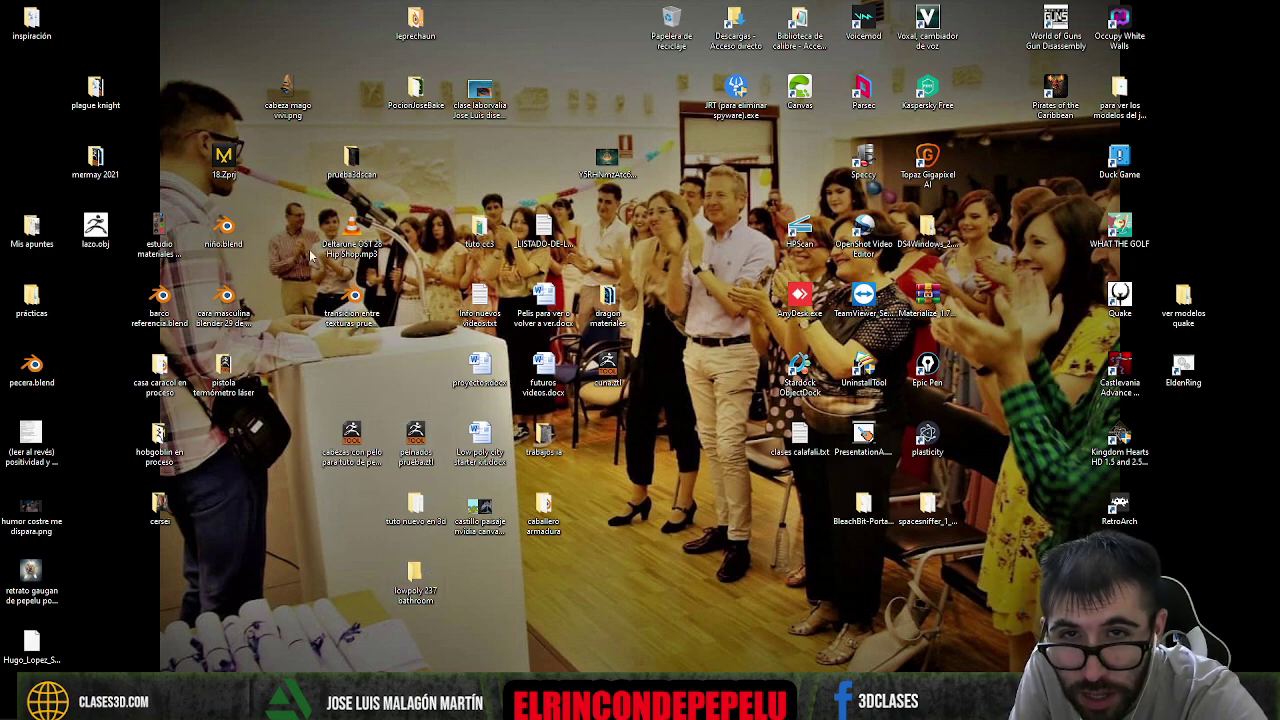
double_click(427, 596)
Step: Start renaming hab massey.psd by inserting ideas y refs in front of its existing name
left_click(598, 512)
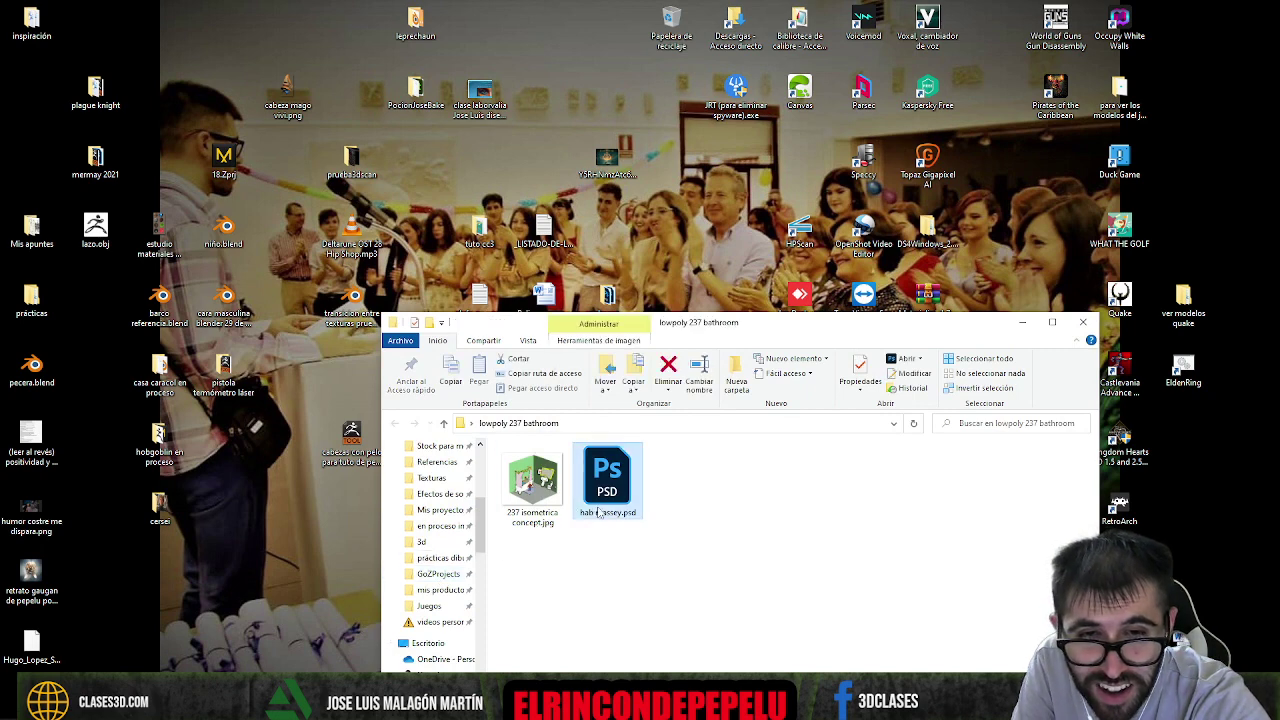
right_click(598, 512)
left_click(545, 484)
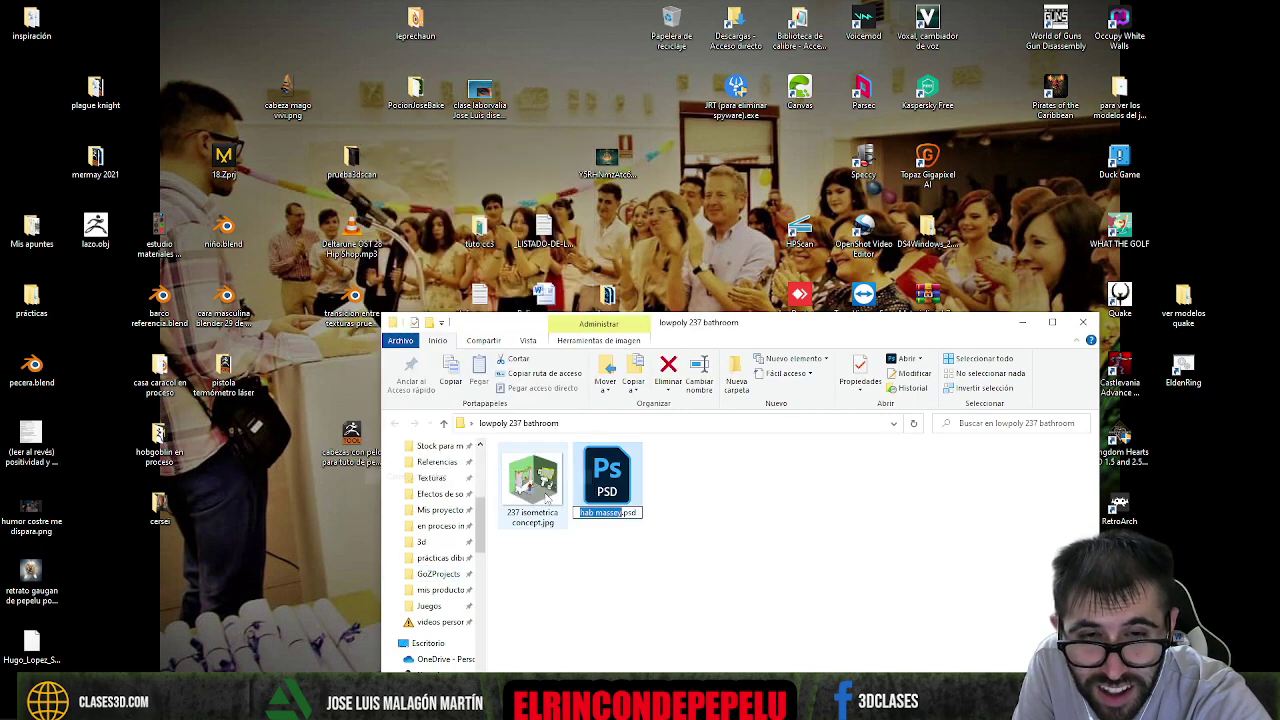
left_click(615, 513)
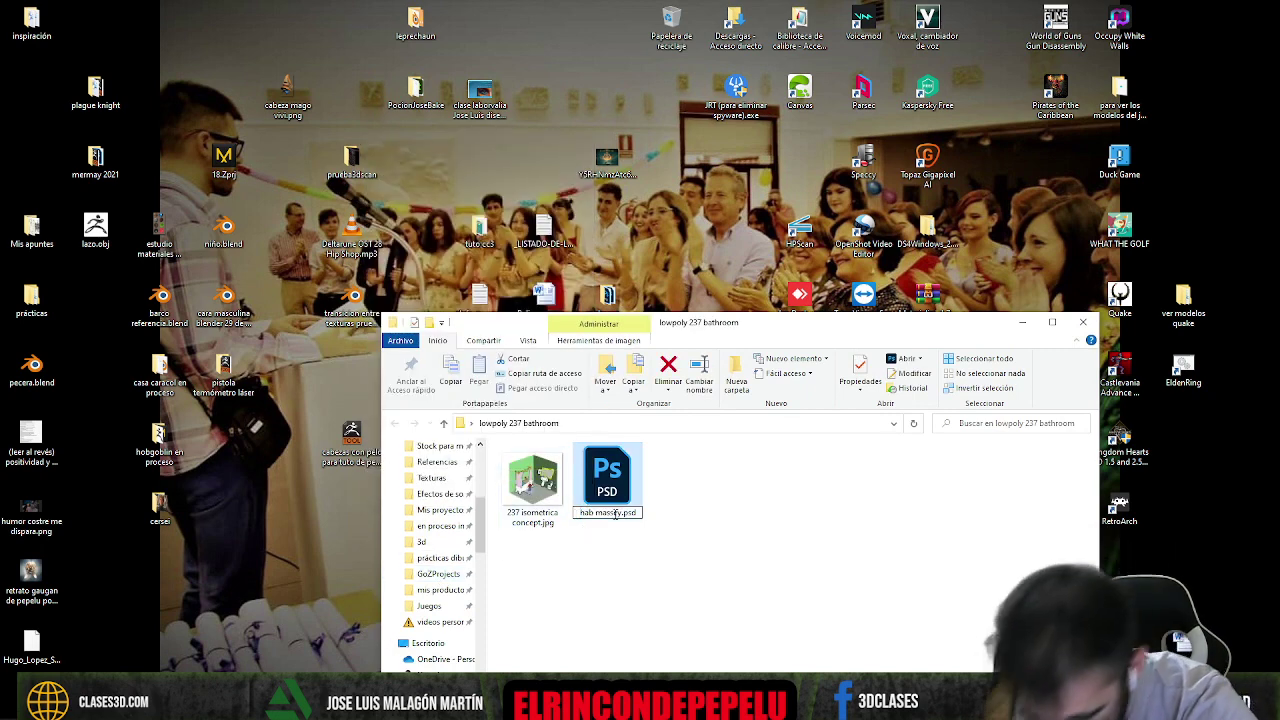
type("id")
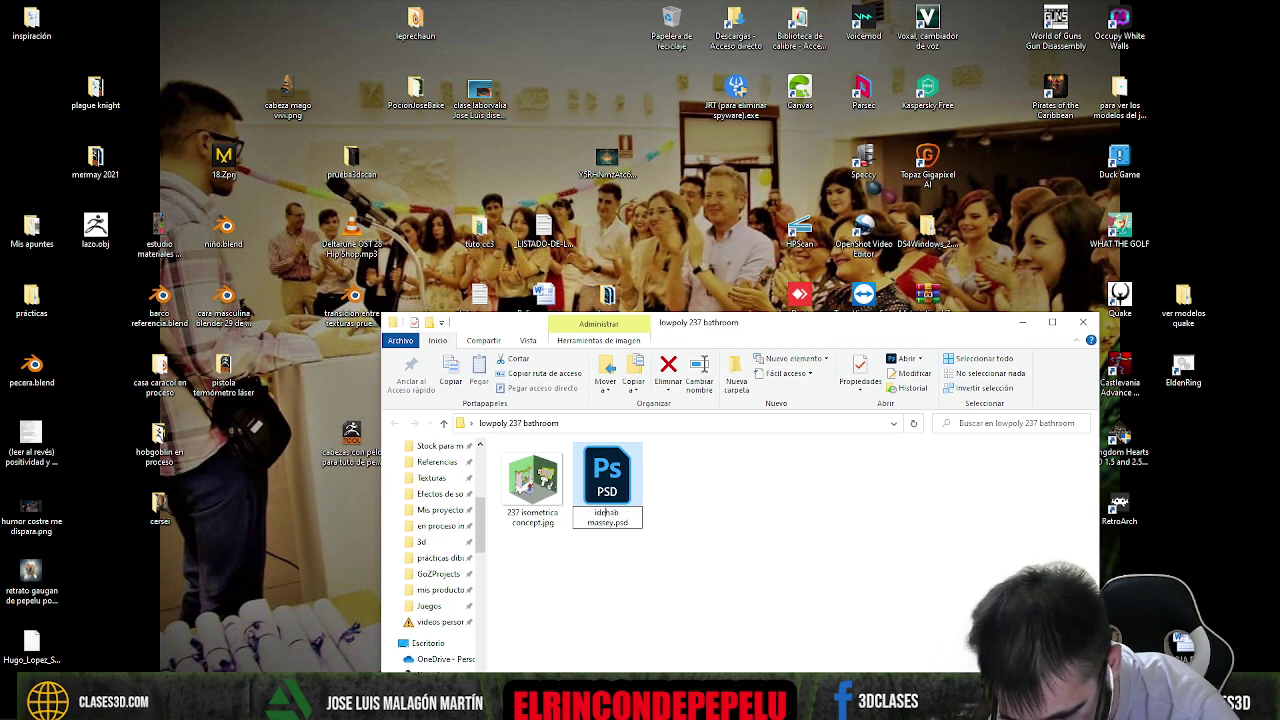
type("eas y ")
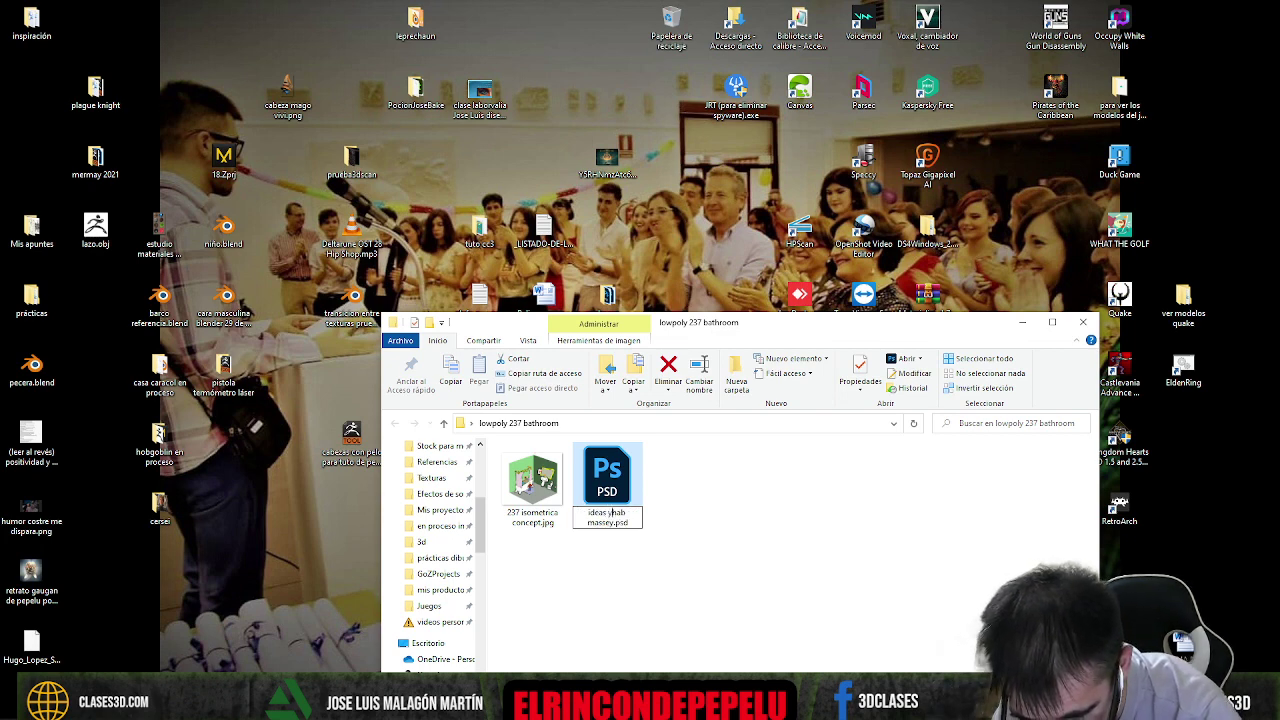
type("refs")
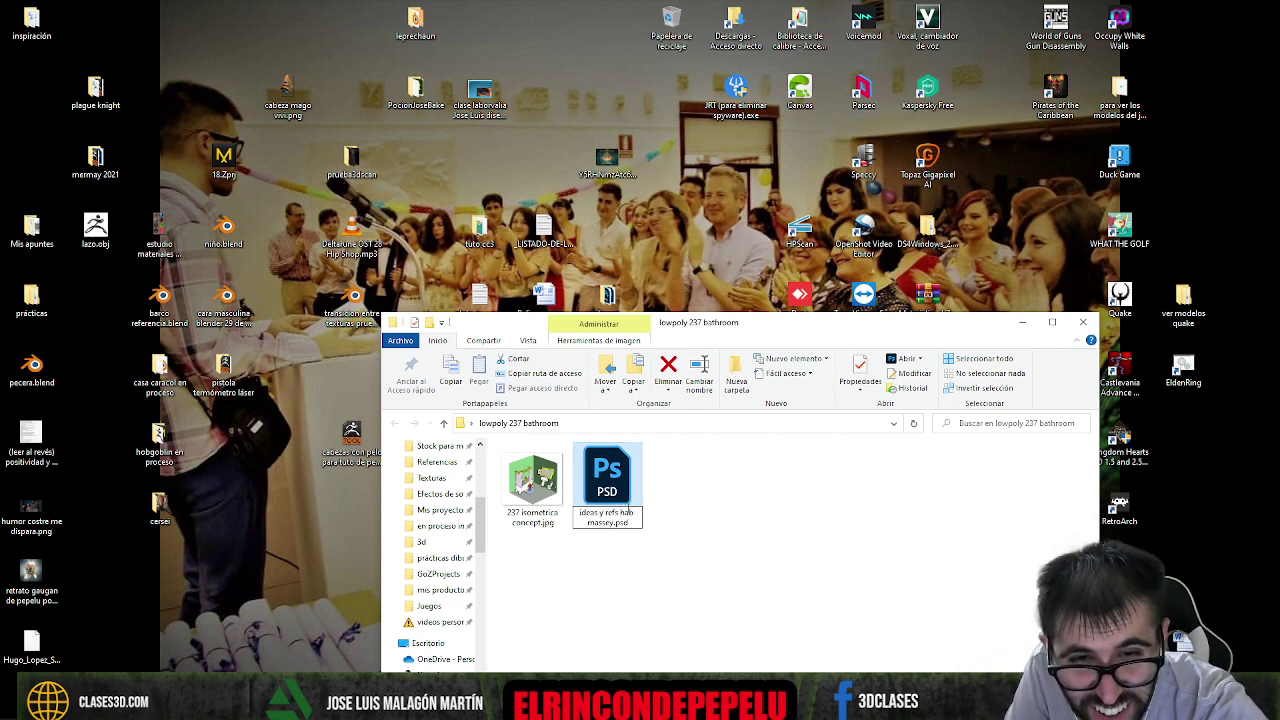
Step: Replace the hab massey part of the PSD's name so the file is called ideas y refs 237 bathroom.psd
key("ctrl+shift+Home")
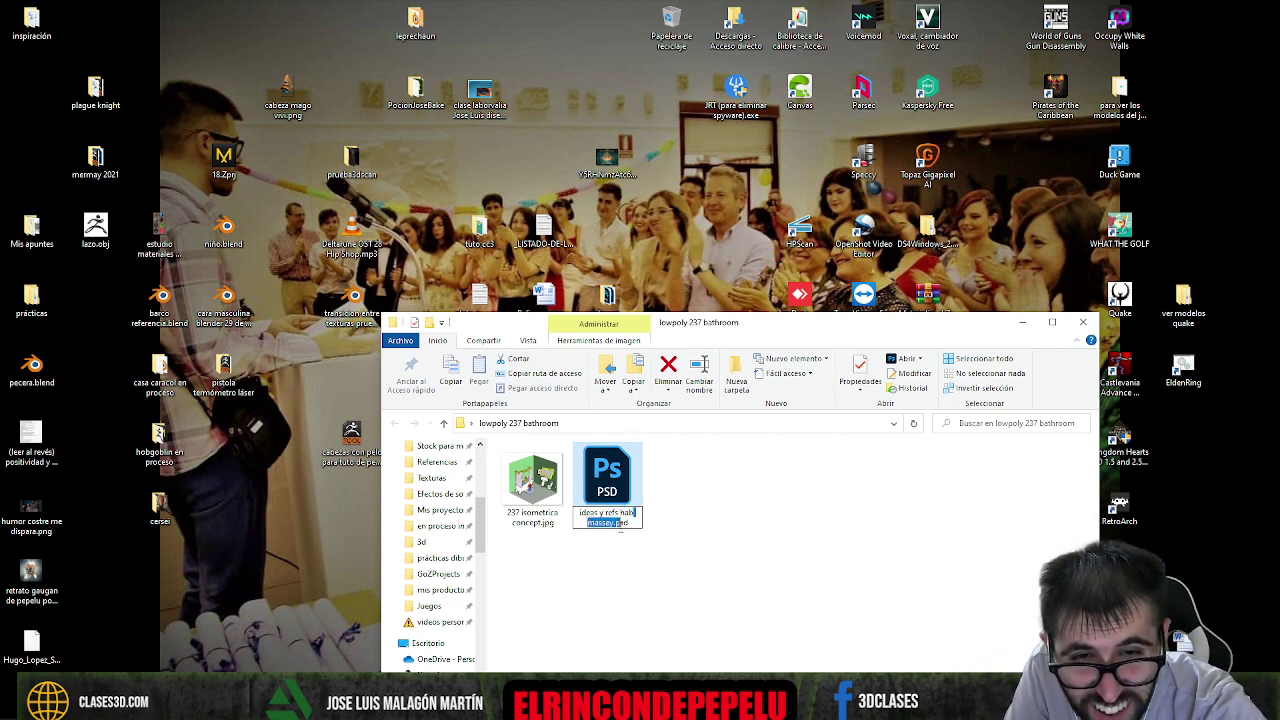
key("Return")
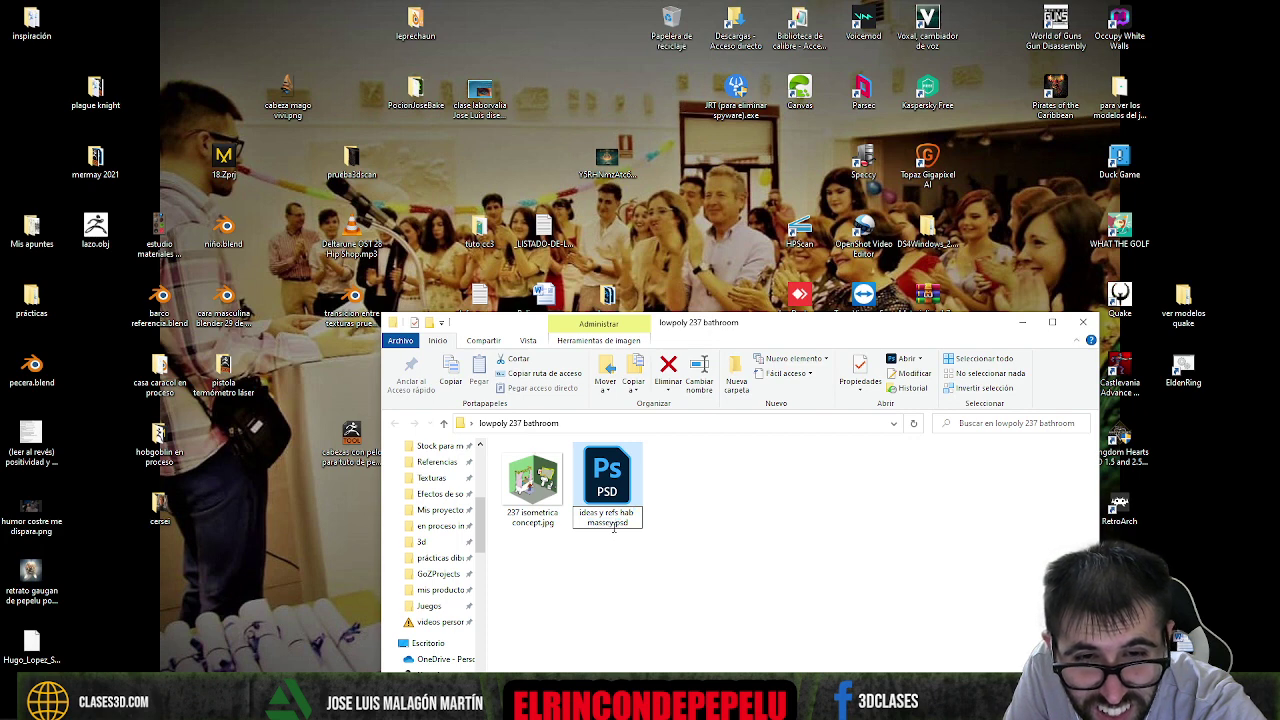
left_click_drag(614, 528, 612, 512)
left_click_drag(613, 512, 623, 511)
type("237")
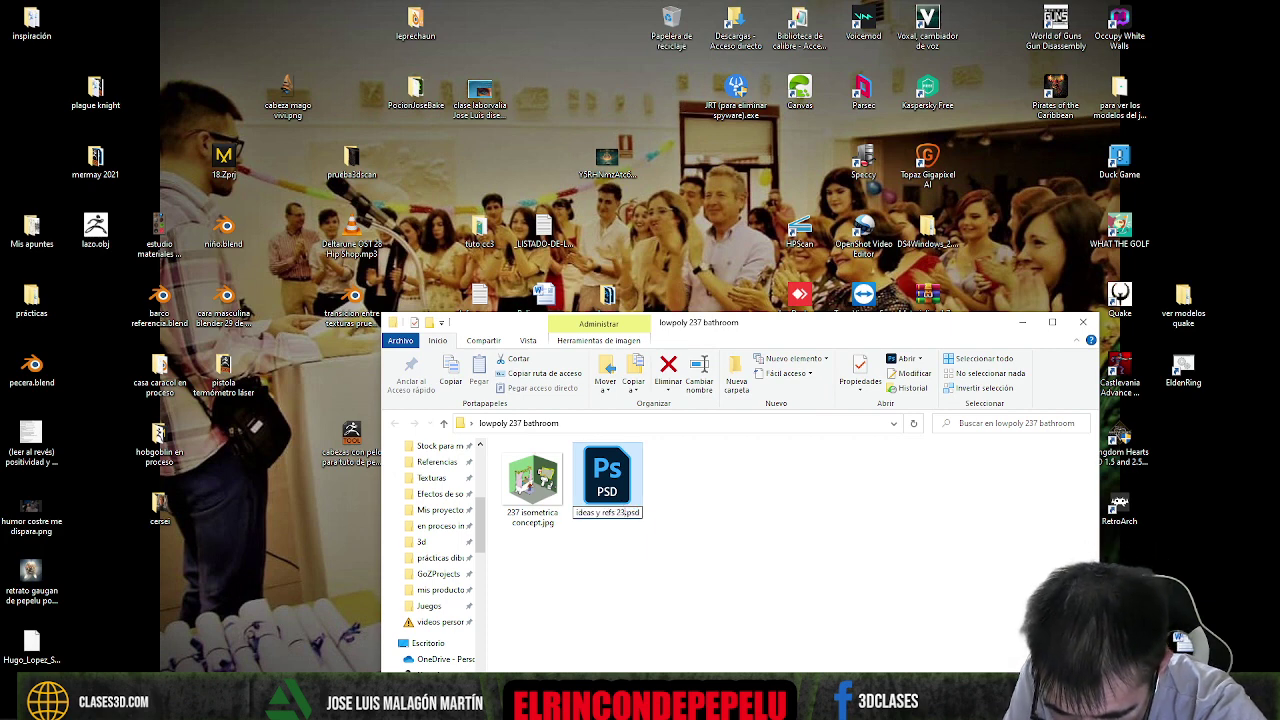
type(" ab")
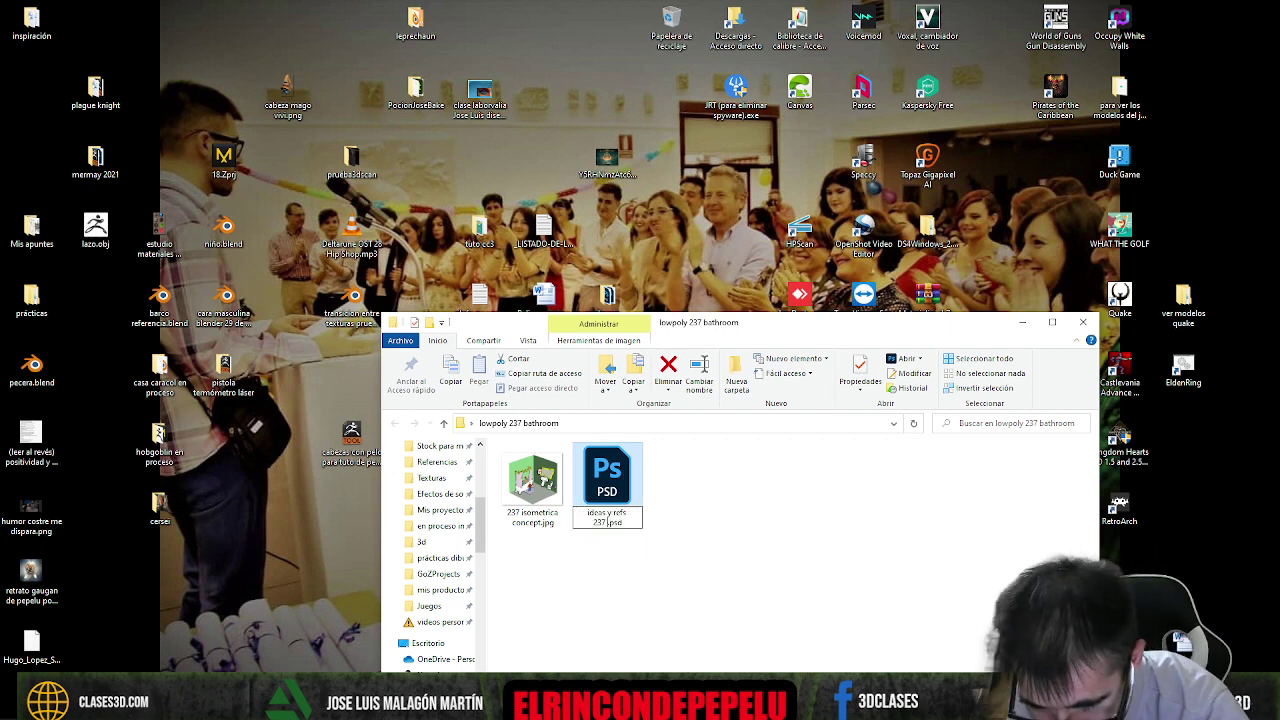
type("throom")
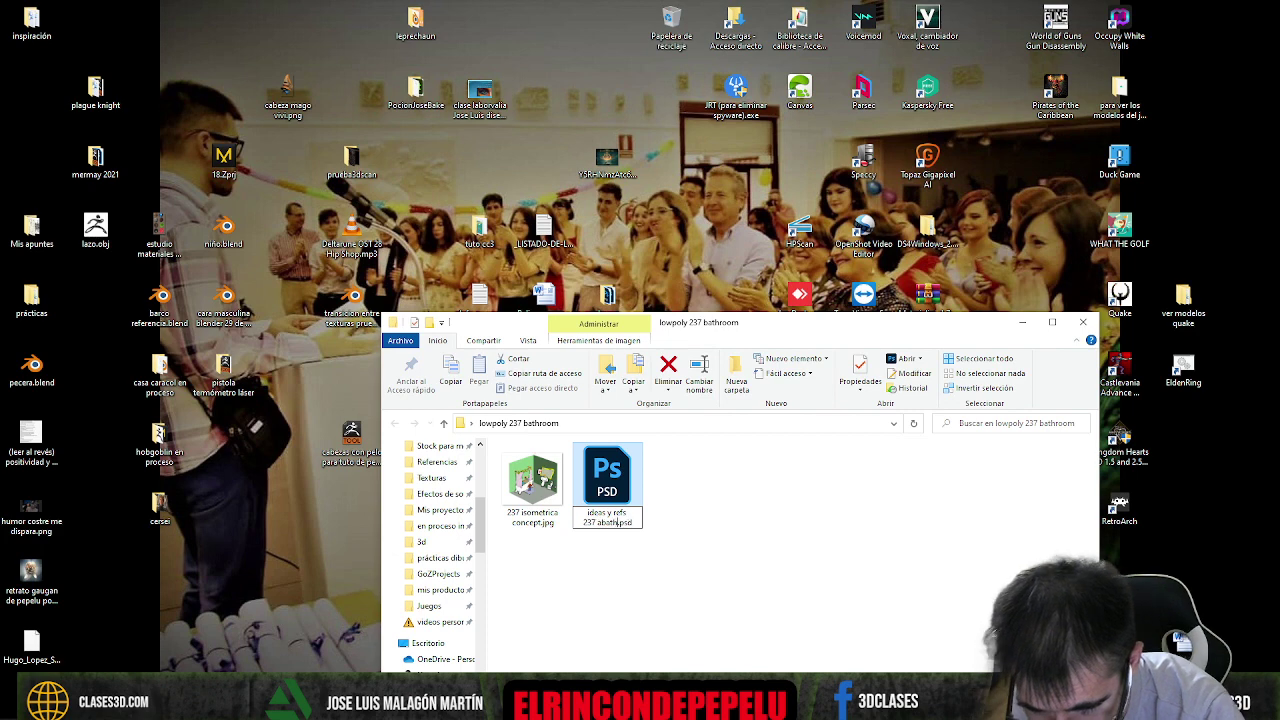
type("a")
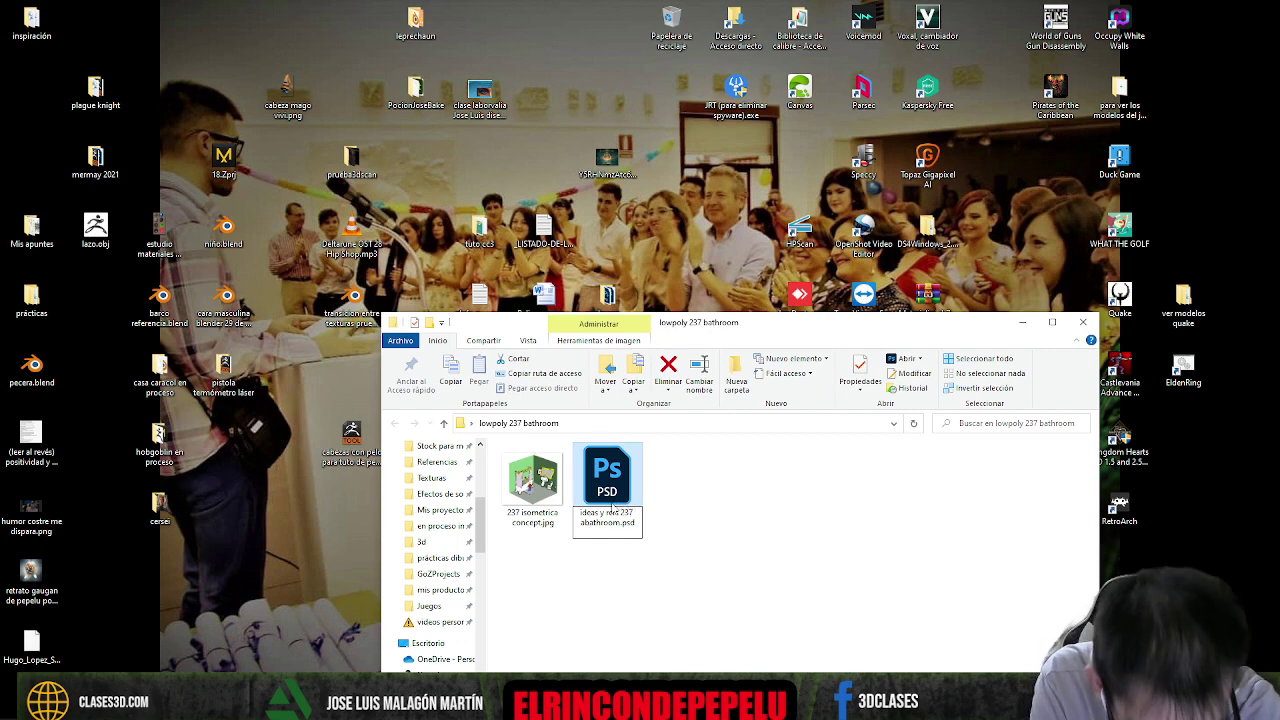
key("BackSpace")
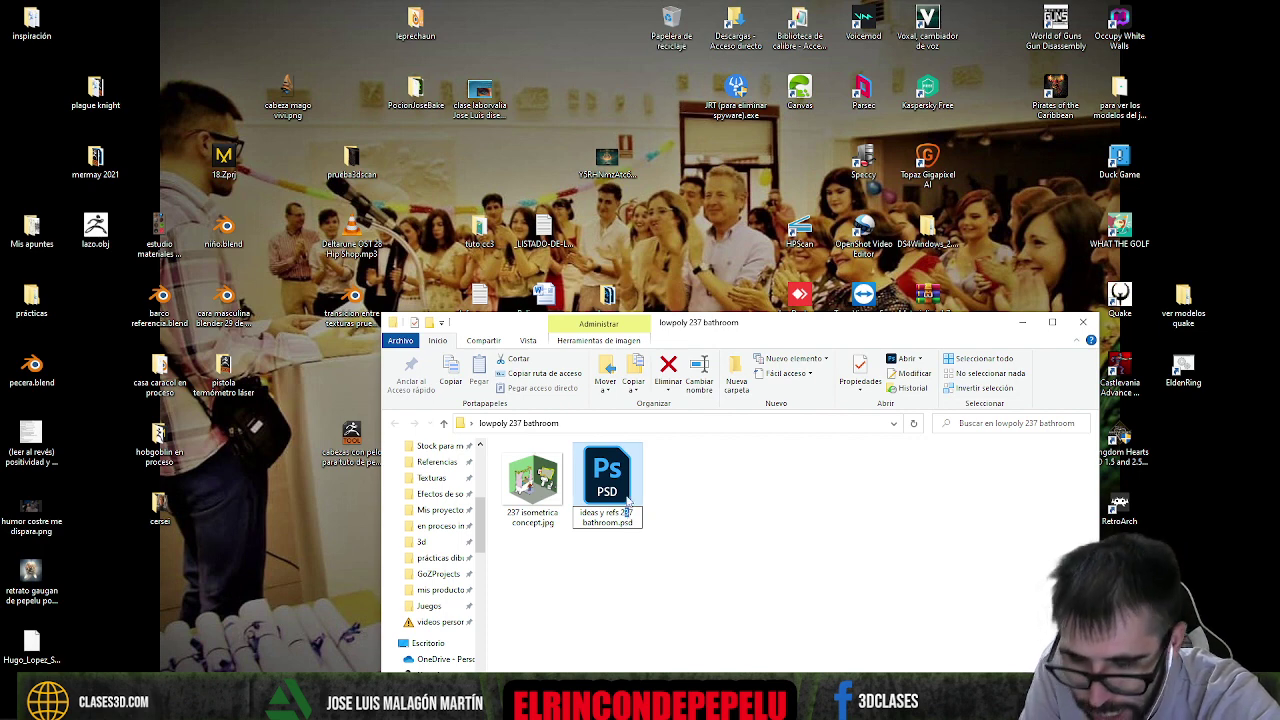
key("Return")
left_click(757, 565)
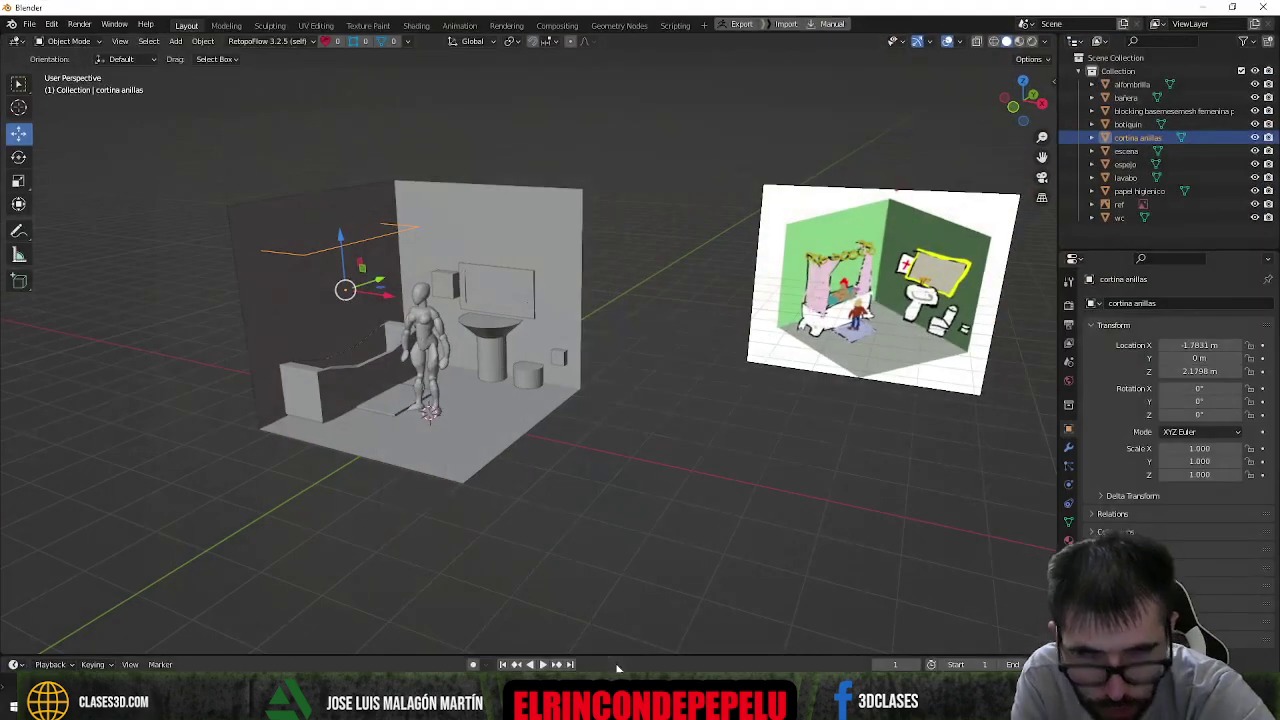
Step: Back in Blender, deselect the curtain rail and save the scene as 237 bath wip.blend in the desktop folder lowpoly 237 bathroom
left_click(300, 529)
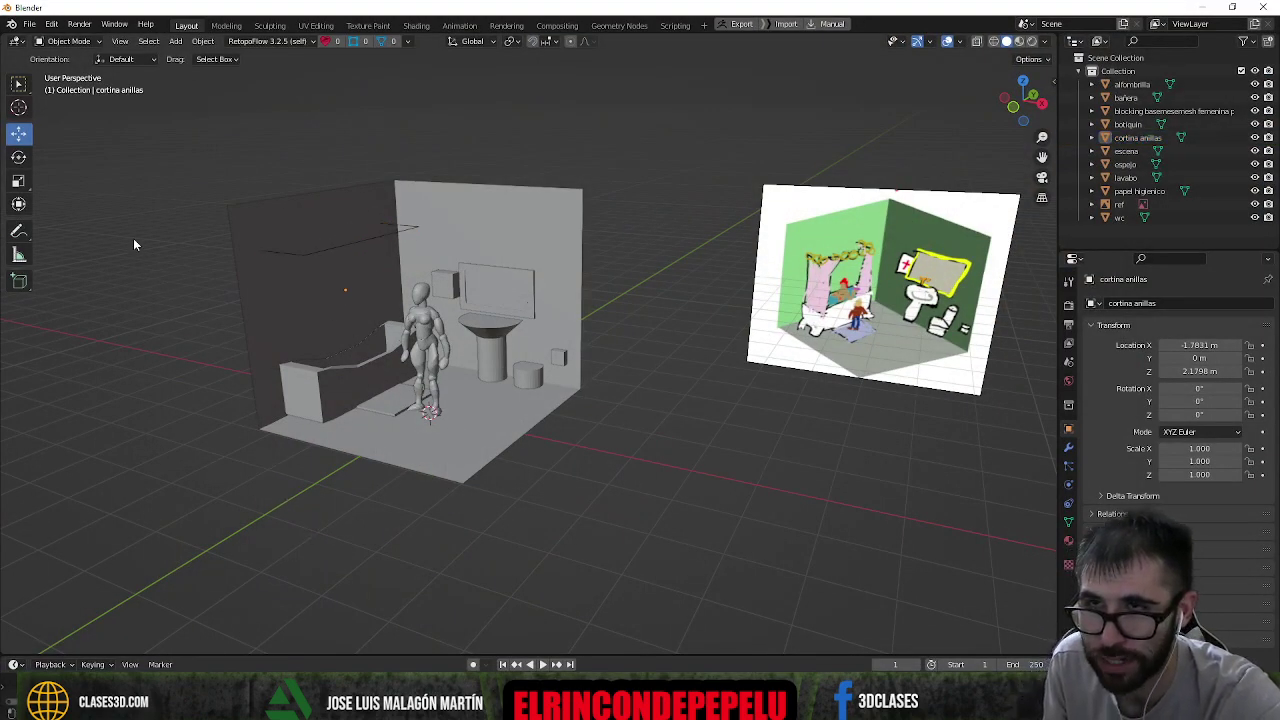
left_click(30, 24)
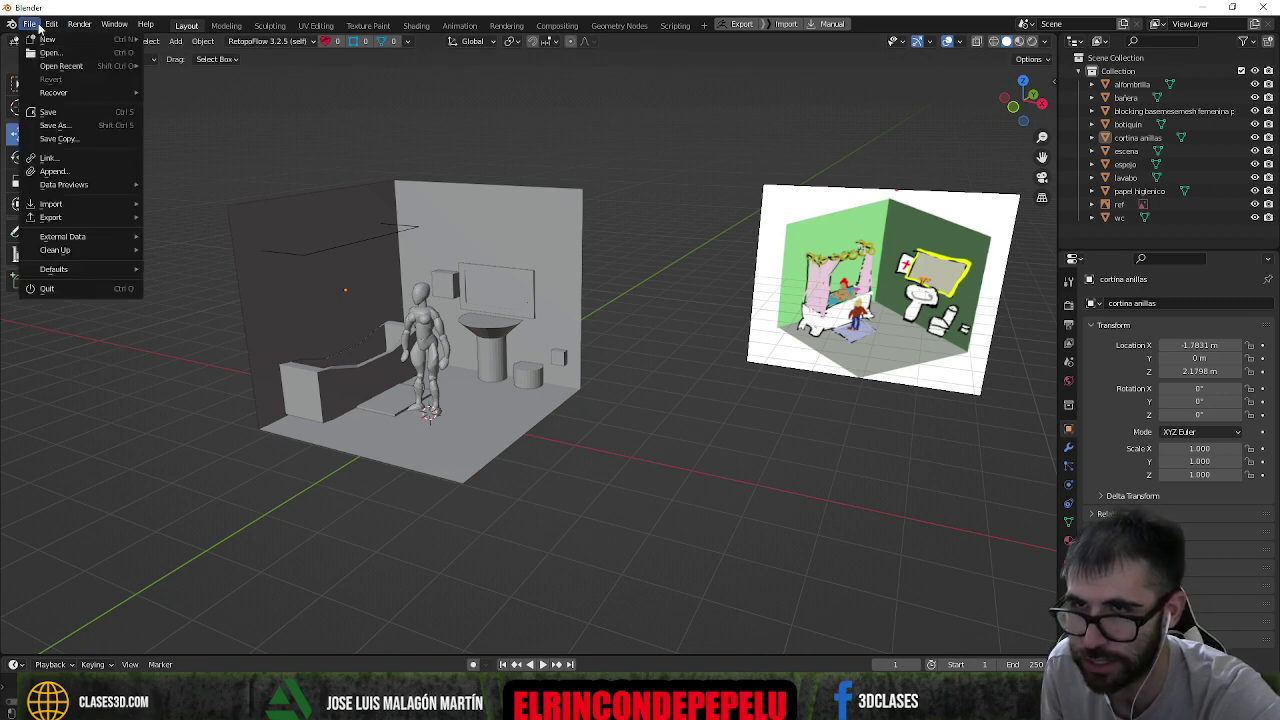
mouse_move(51, 24)
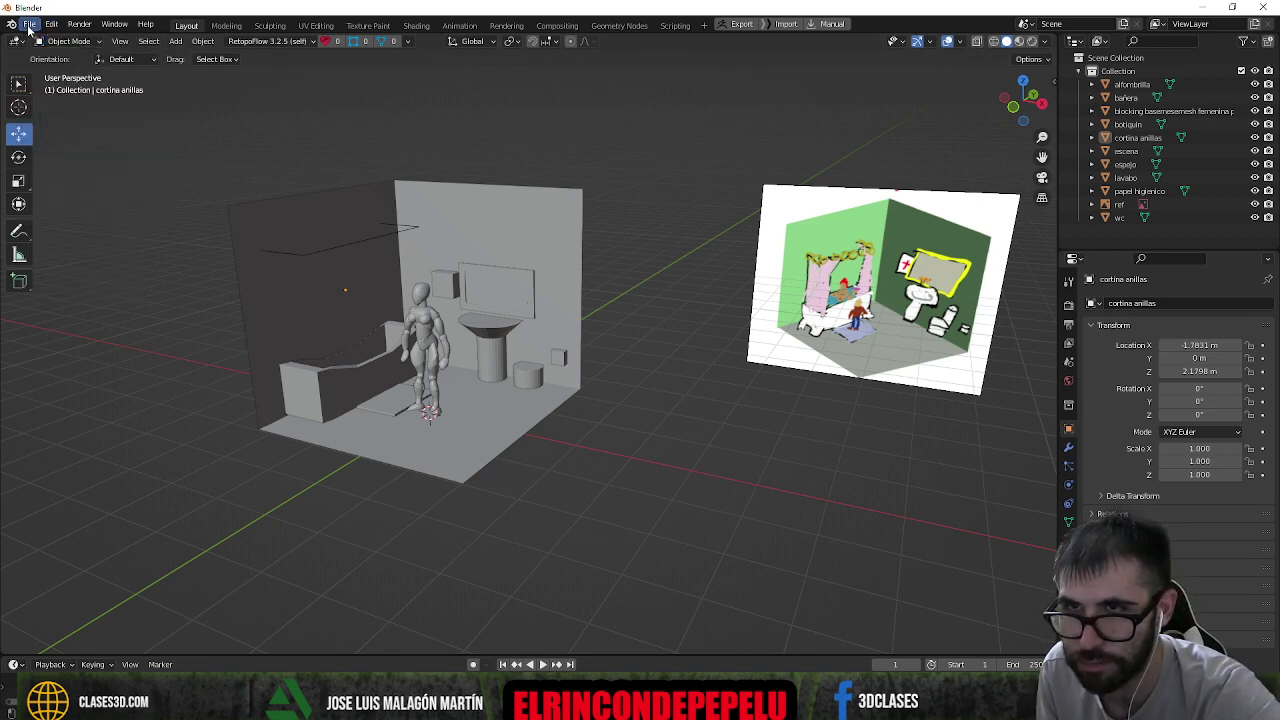
left_click(30, 24)
left_click(60, 126)
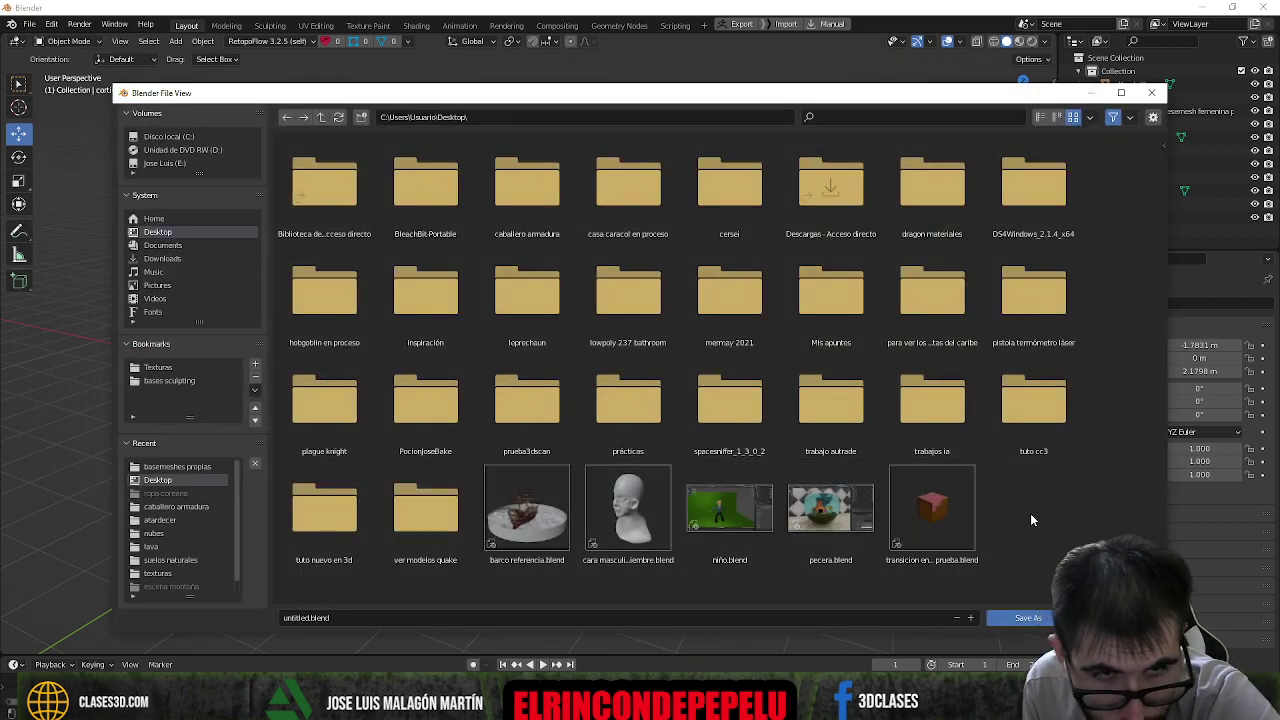
double_click(642, 340)
left_click(416, 617)
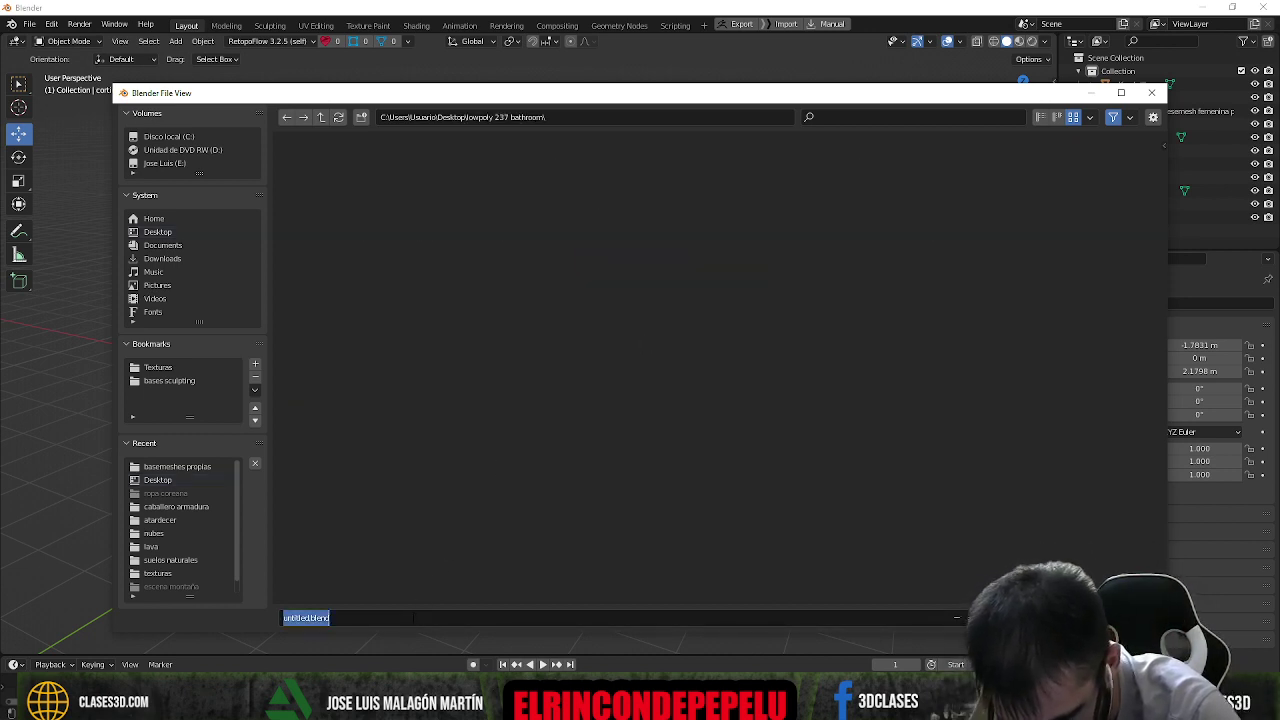
type("237")
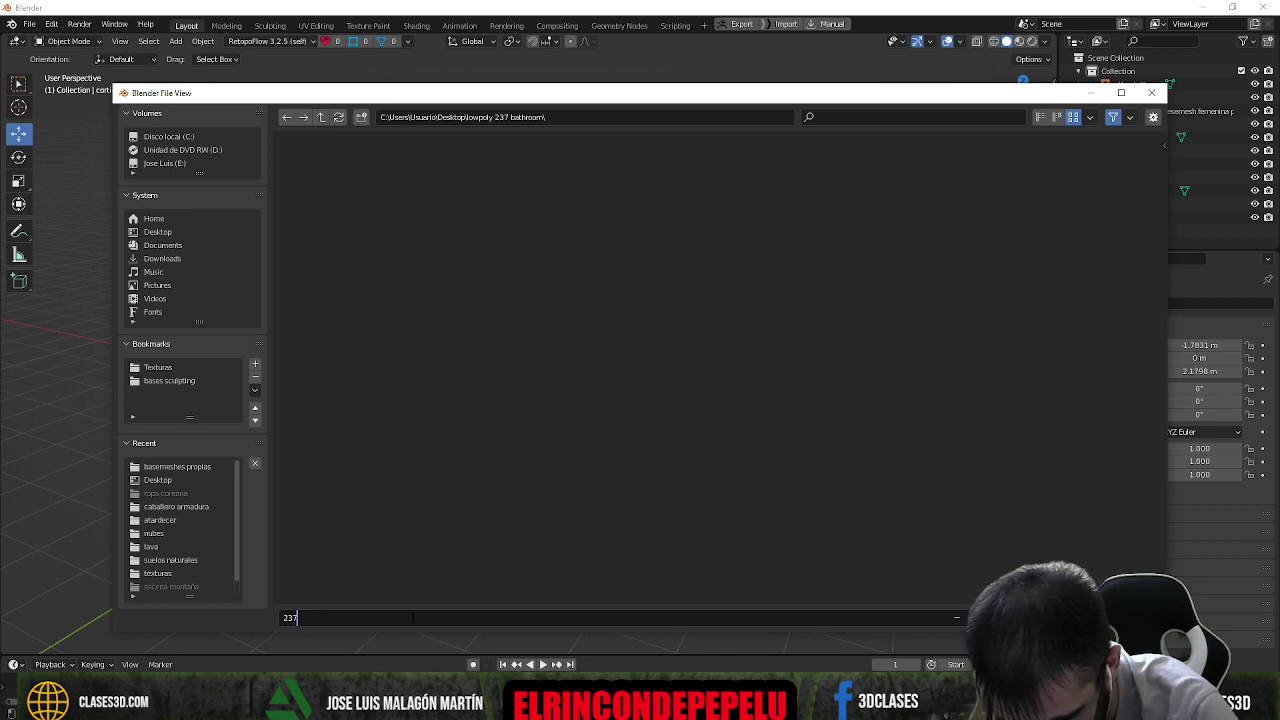
type(" ba")
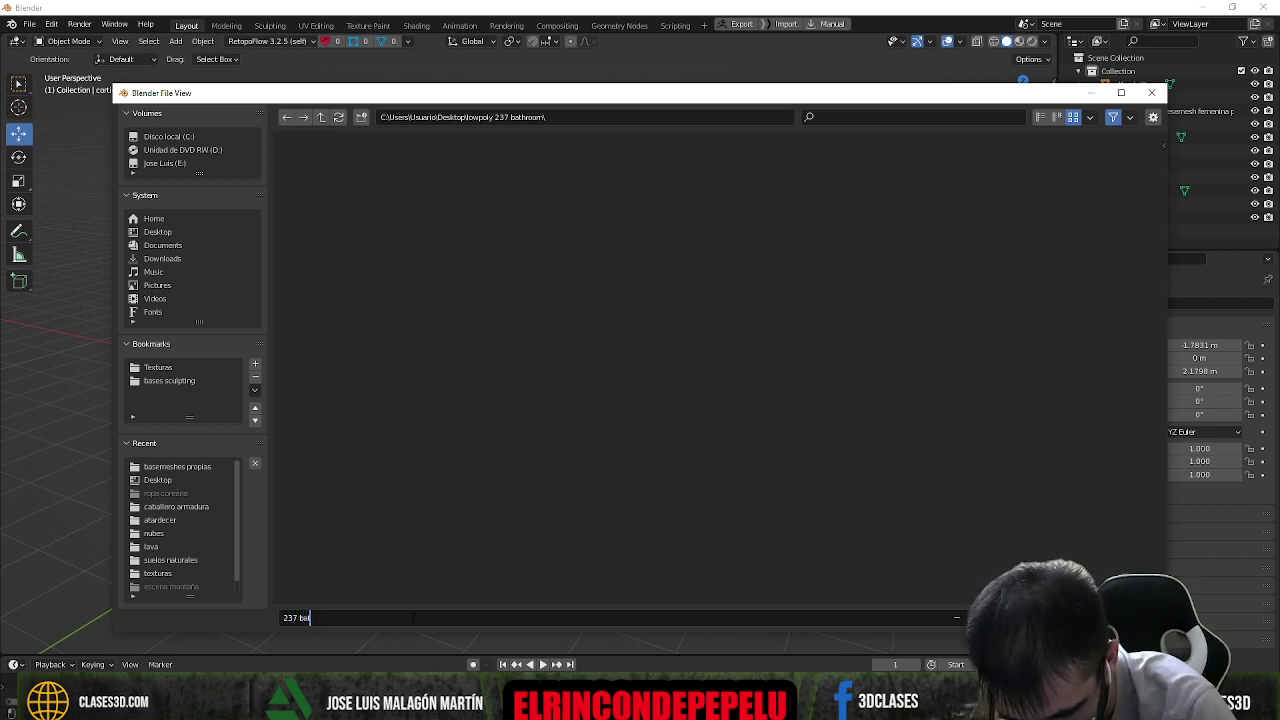
type("th w")
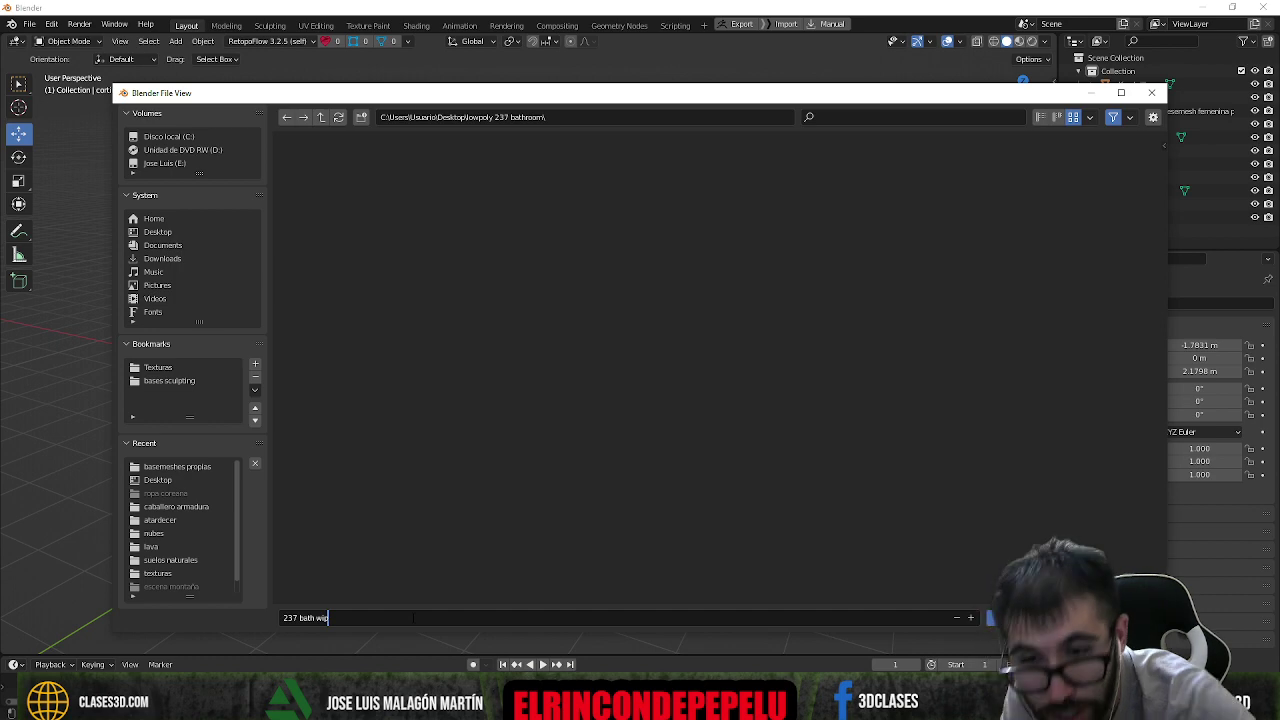
type("i")
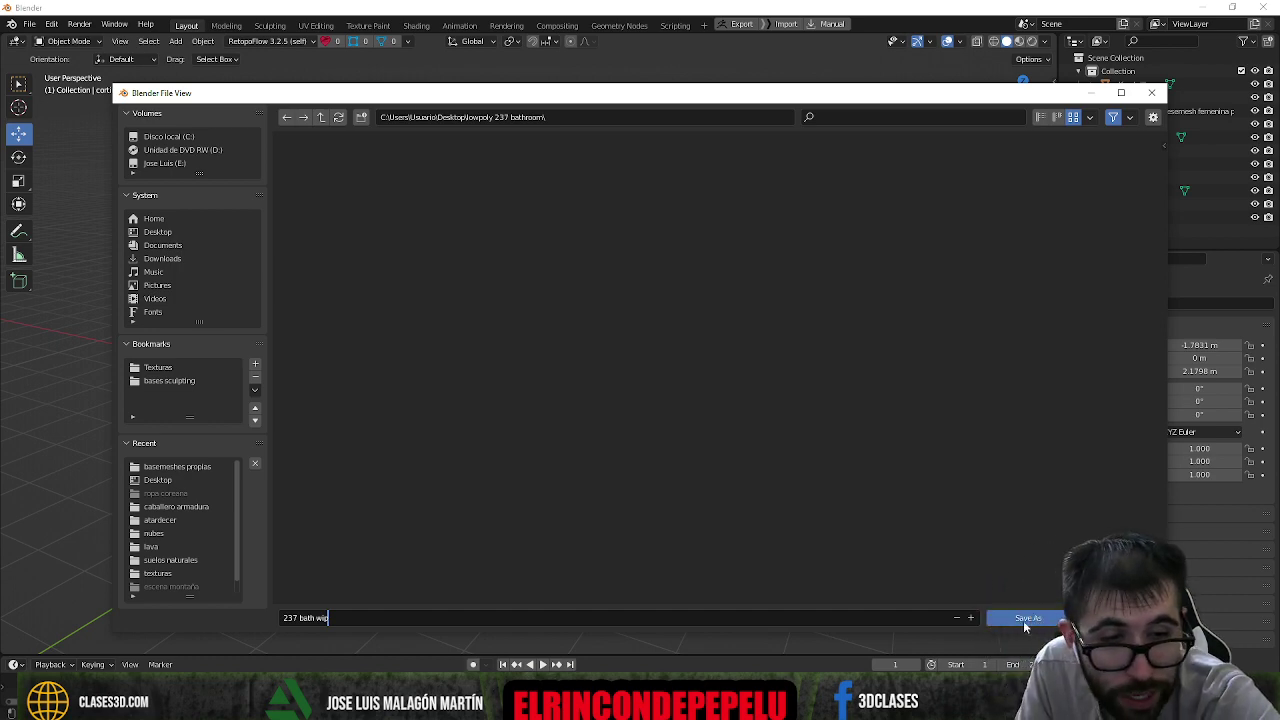
type("p.blend")
left_click(1023, 618)
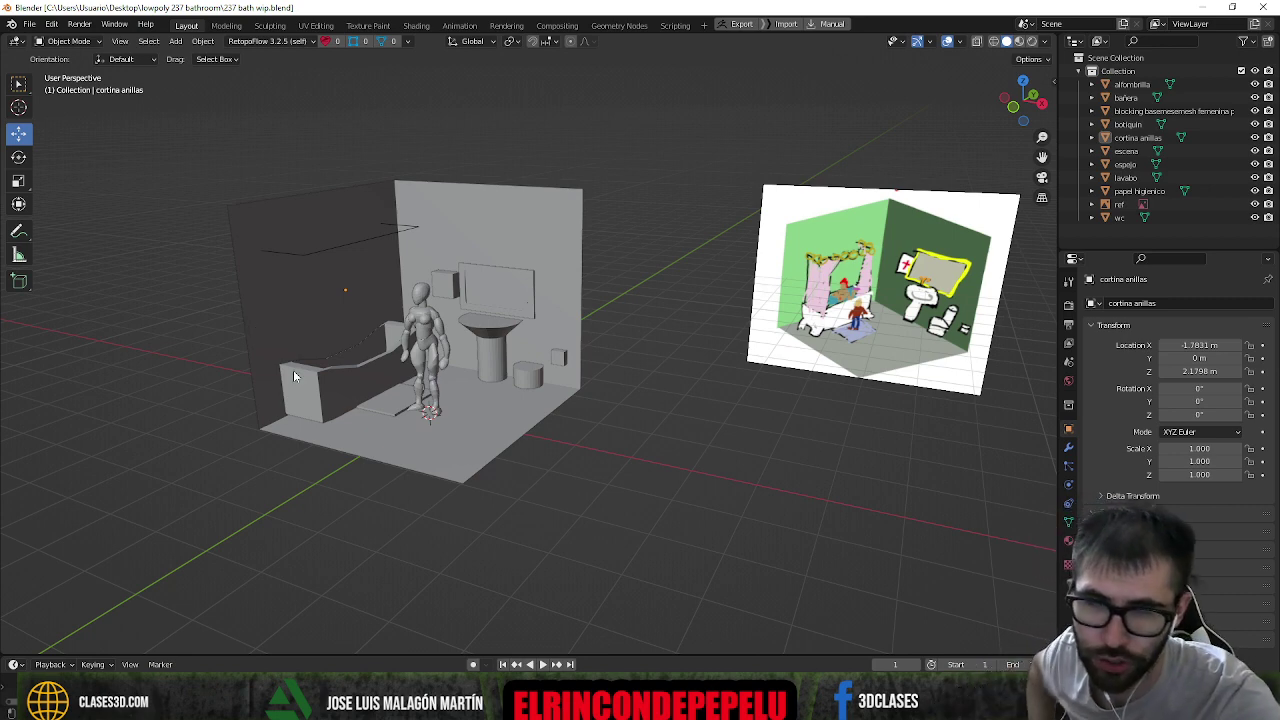
Step: Lower the female mannequin about 0.02 m along the Z axis
left_click(431, 340)
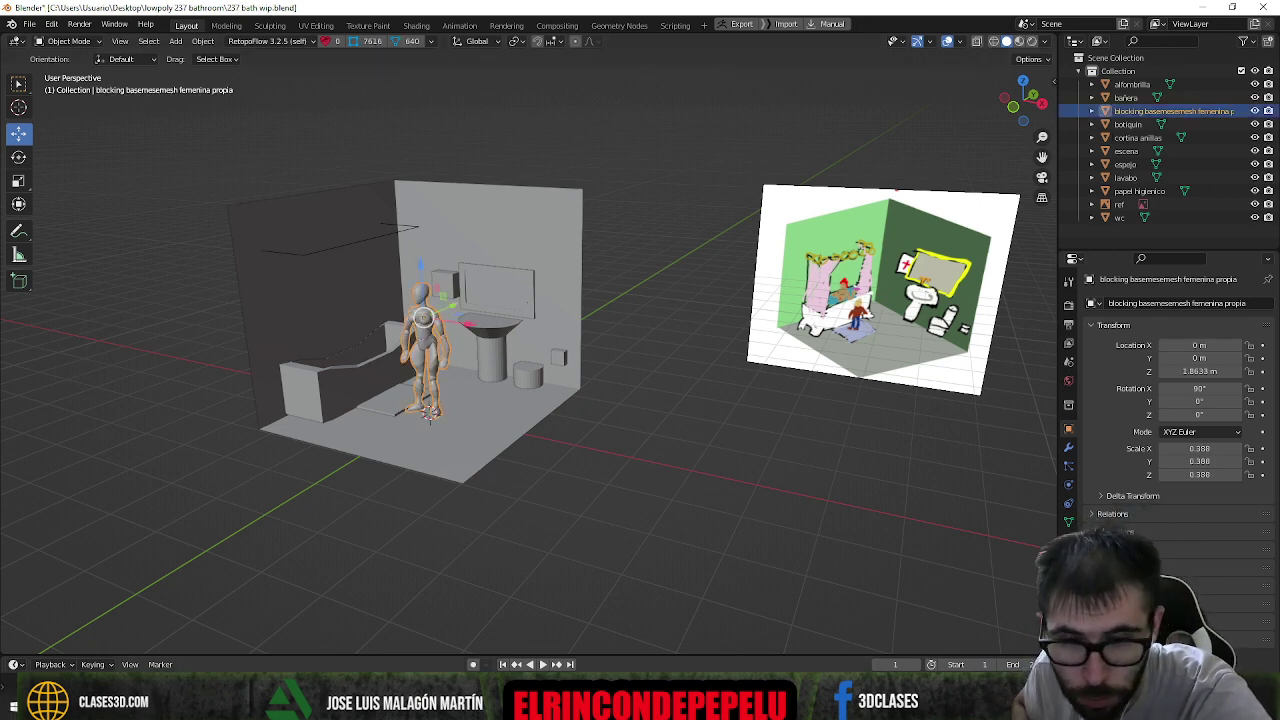
mouse_move(540, 705)
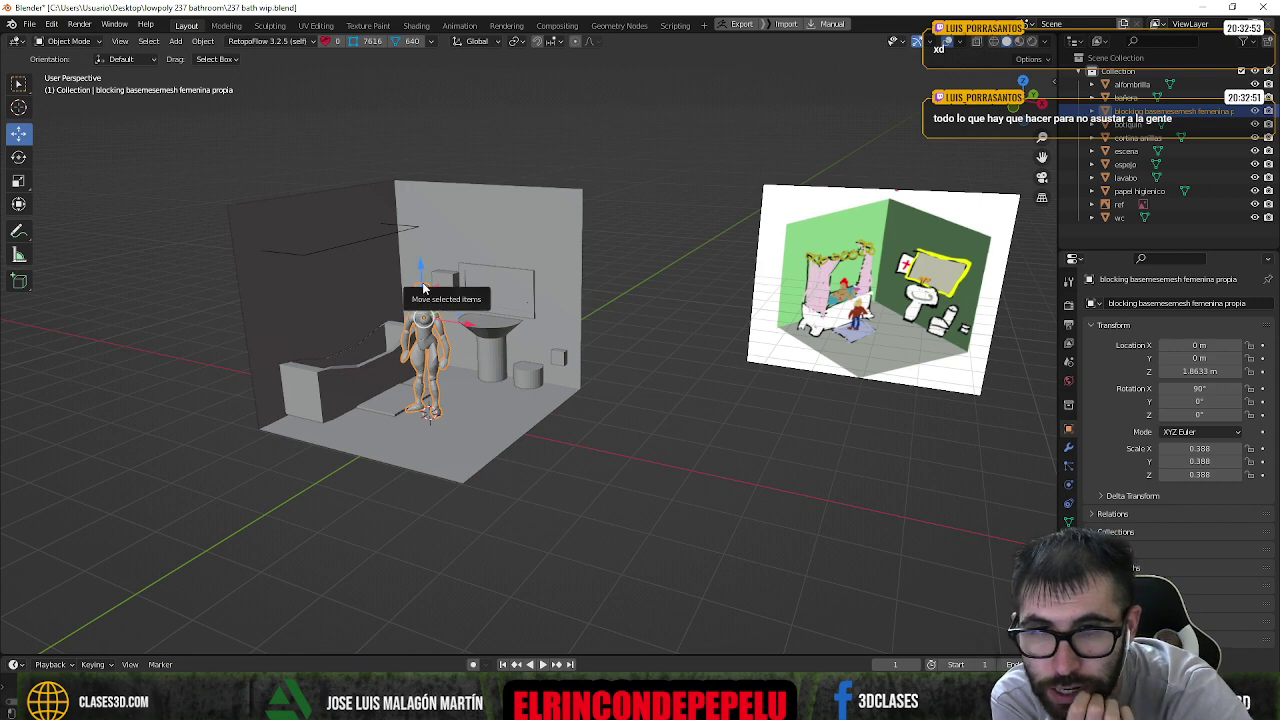
left_click_drag(423, 289, 410, 286)
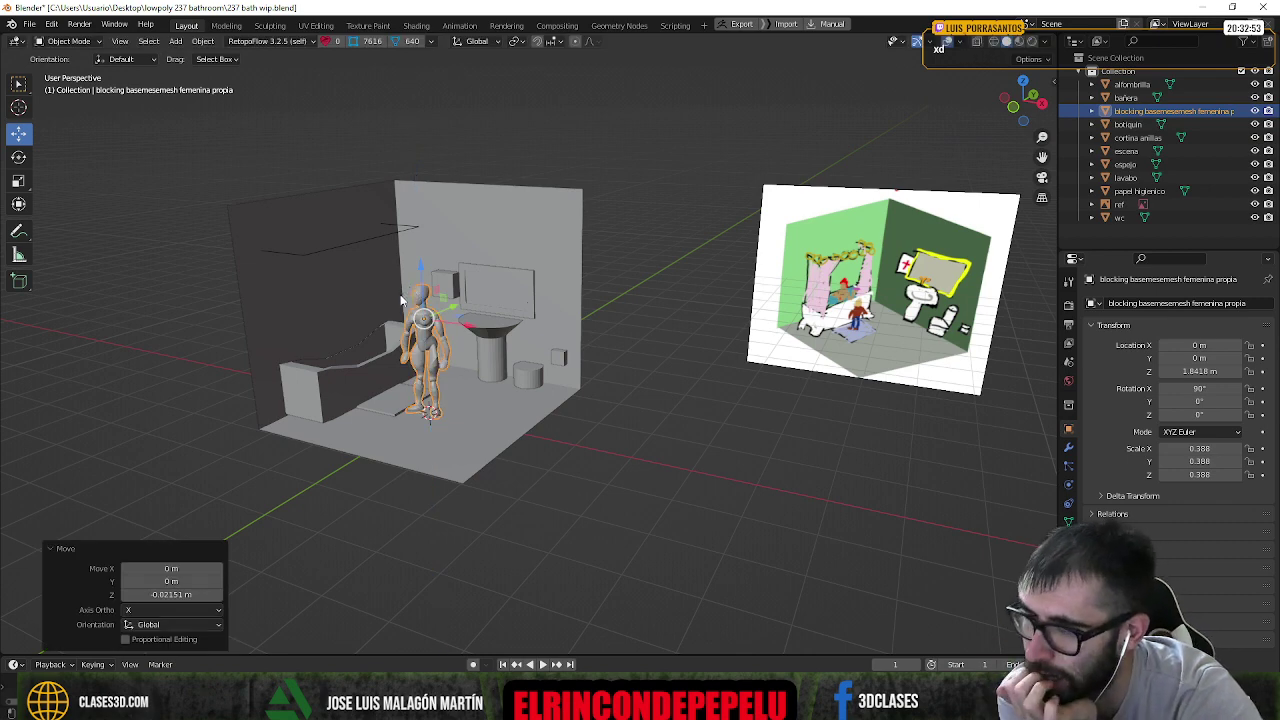